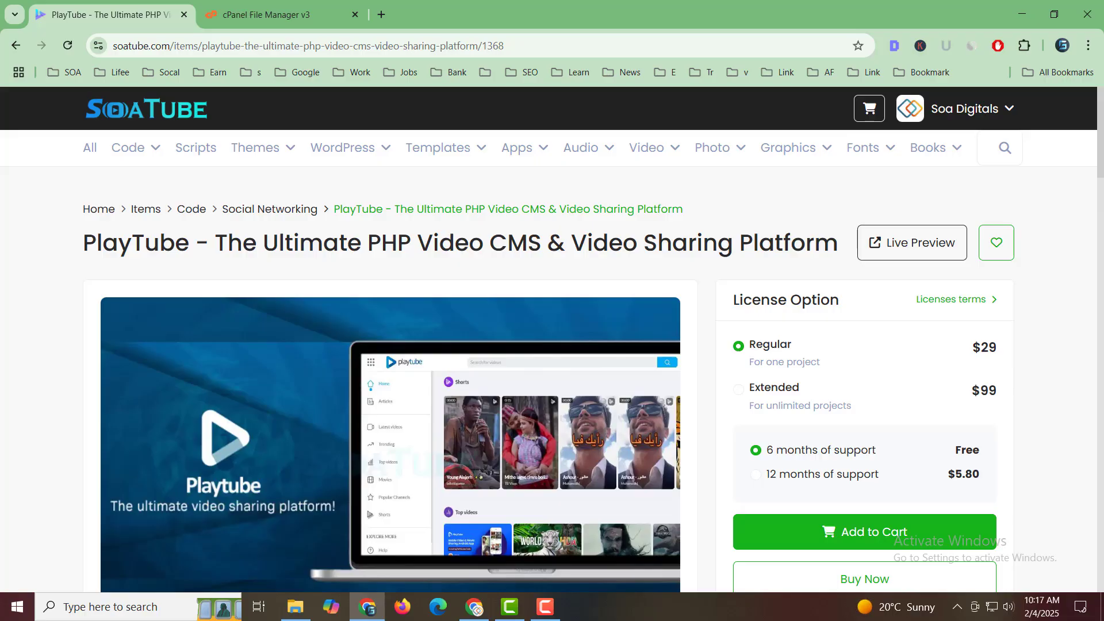
# Add the PlayTube script to the cart with the Regular licence
pyautogui.moveTo(83, 244); pyautogui.dragTo(839, 243)
pyautogui.click(838, 244)
pyautogui.click(739, 390)
pyautogui.click(738, 347)
pyautogui.click(864, 532)
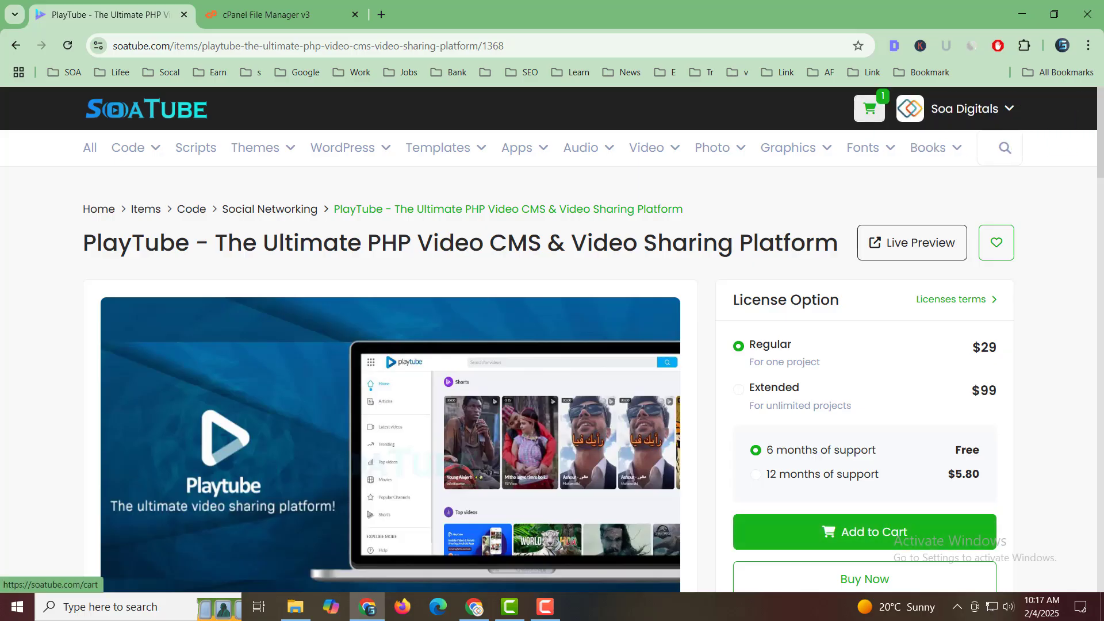
# Keep support at 6 months in the cart and proceed to checkout at $29.00
pyautogui.click(869, 109)
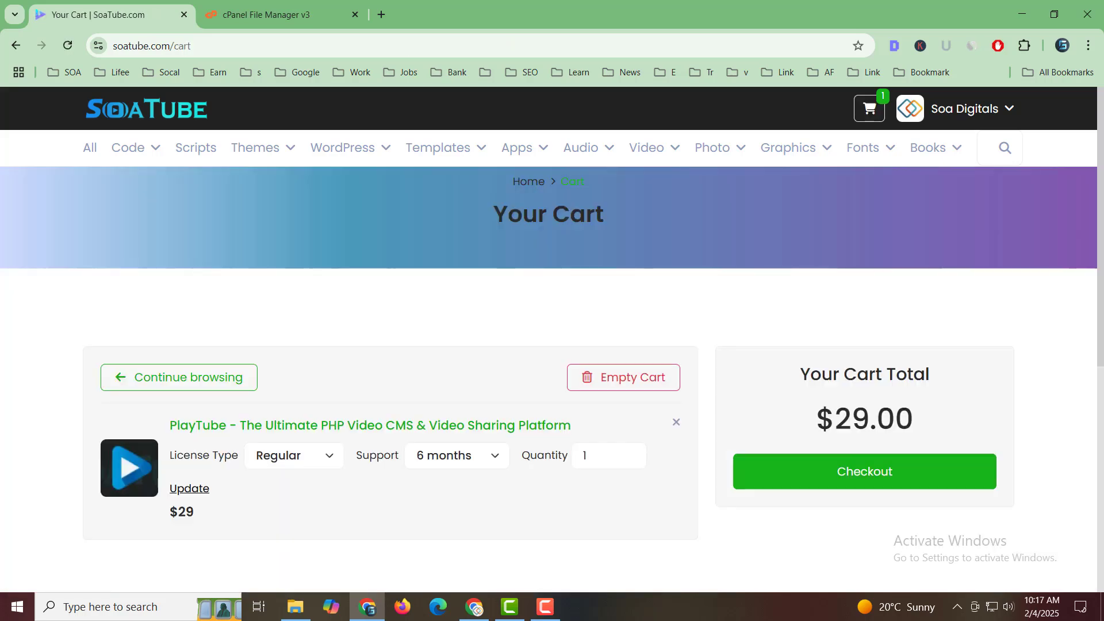
pyautogui.click(457, 455)
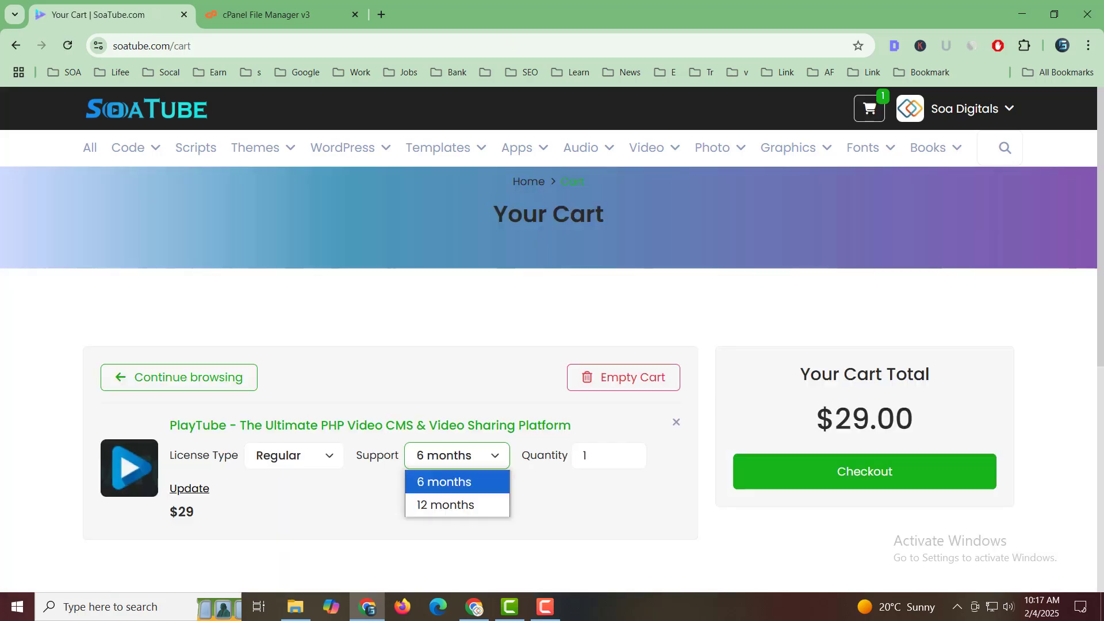
pyautogui.click(457, 455)
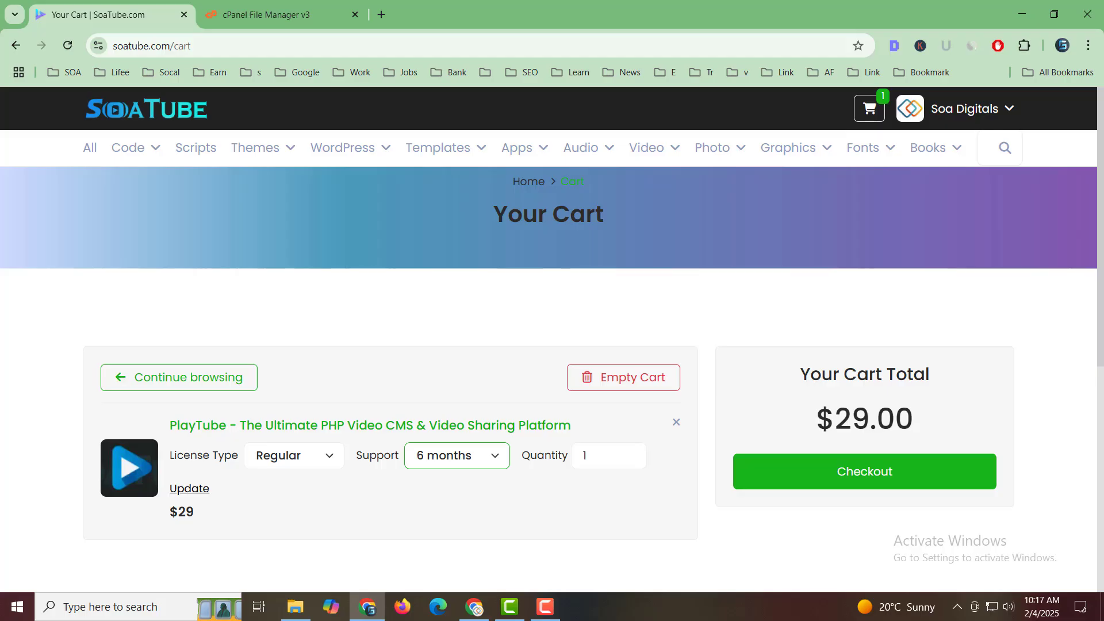
pyautogui.hotkey('alt', 'Left')
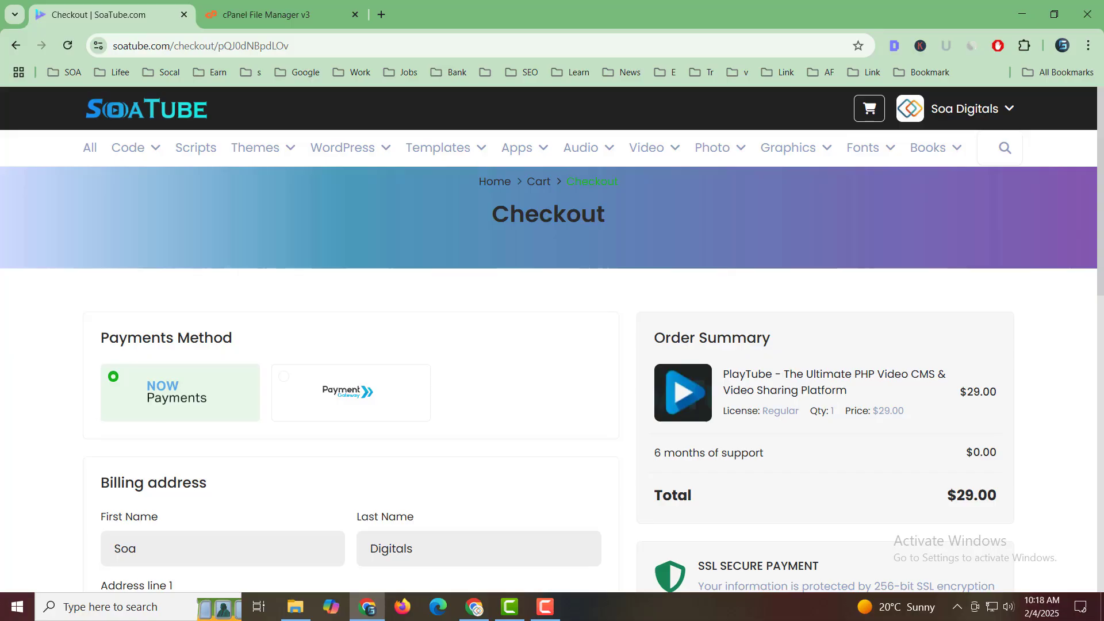
# Choose Payment Gateway as the payment method and continue to the payment step
pyautogui.scroll(-7, 552, 339)
pyautogui.scroll(6, 552, 339)
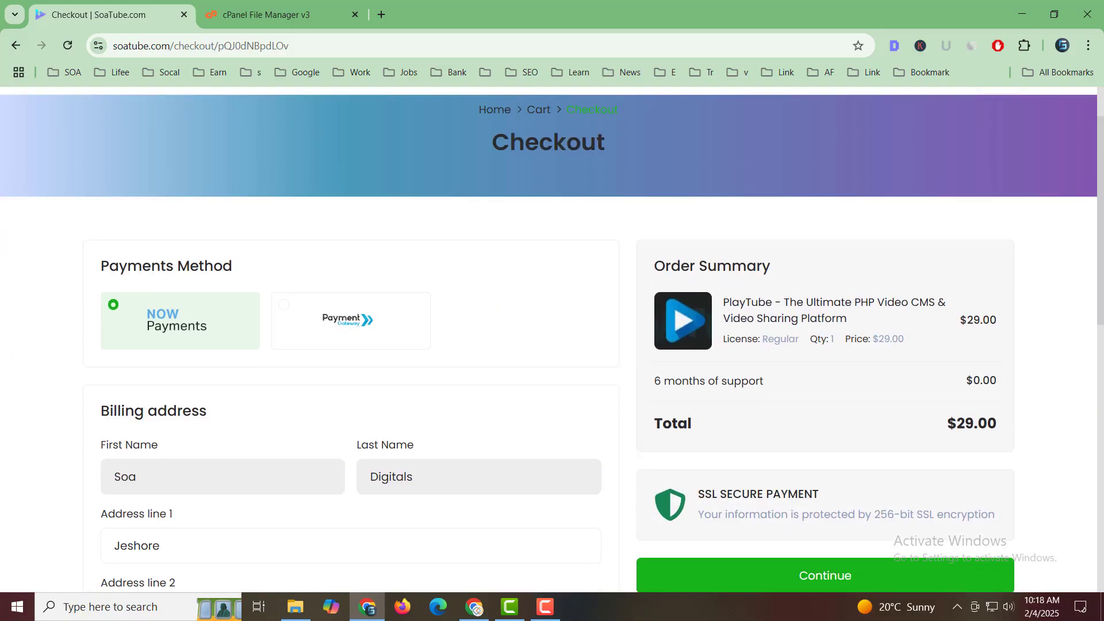
pyautogui.click(351, 320)
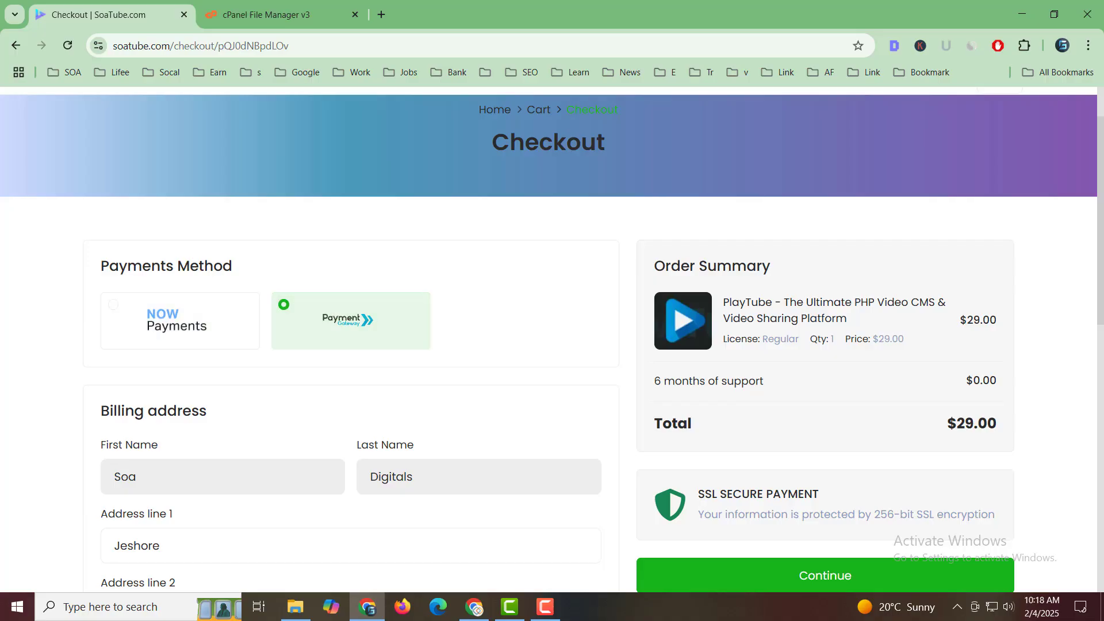
pyautogui.scroll(-1, 552, 339)
pyautogui.click(825, 504)
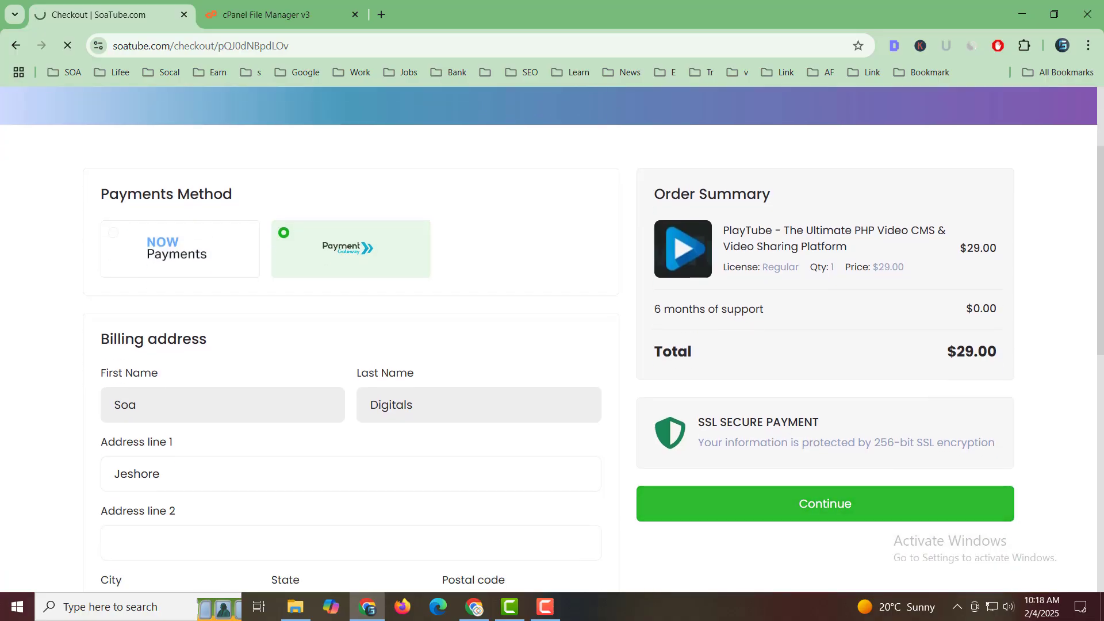
# Review the payment instructions, including the $29.00 total and WhatsApp contact number
pyautogui.scroll(-2, 552, 340)
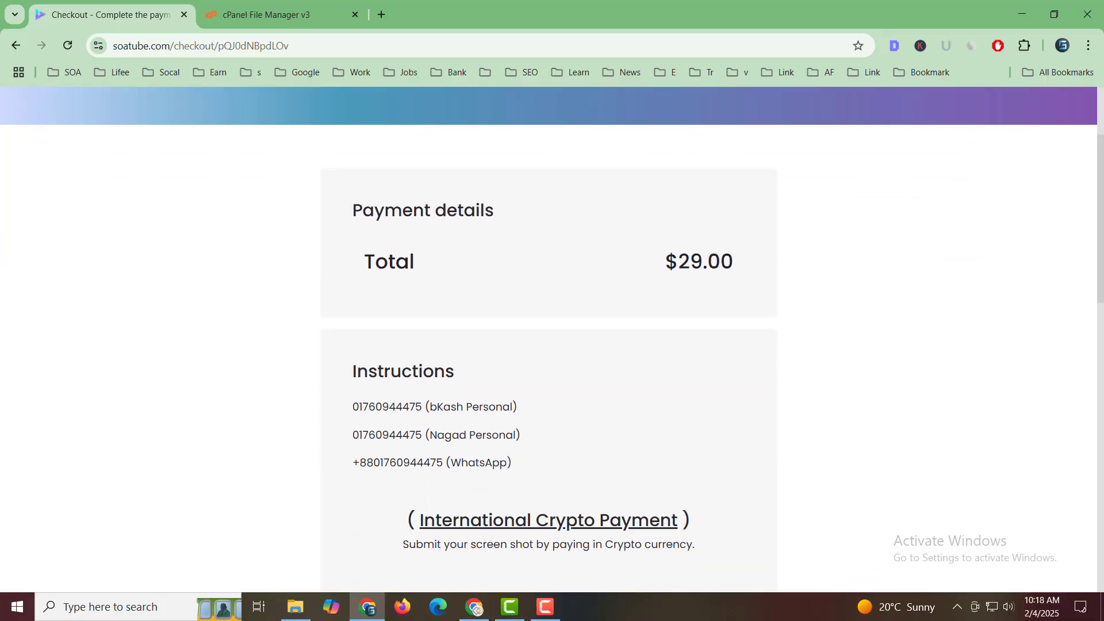
pyautogui.scroll(-1, 678, 190)
pyautogui.moveTo(678, 190); pyautogui.dragTo(733, 190)
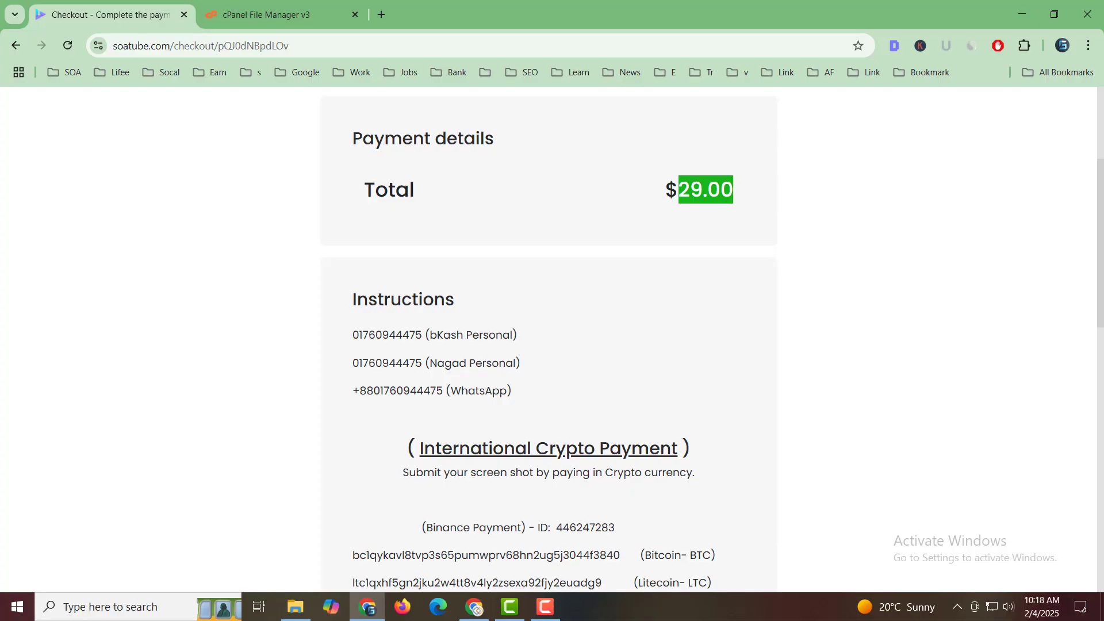
pyautogui.click(733, 191)
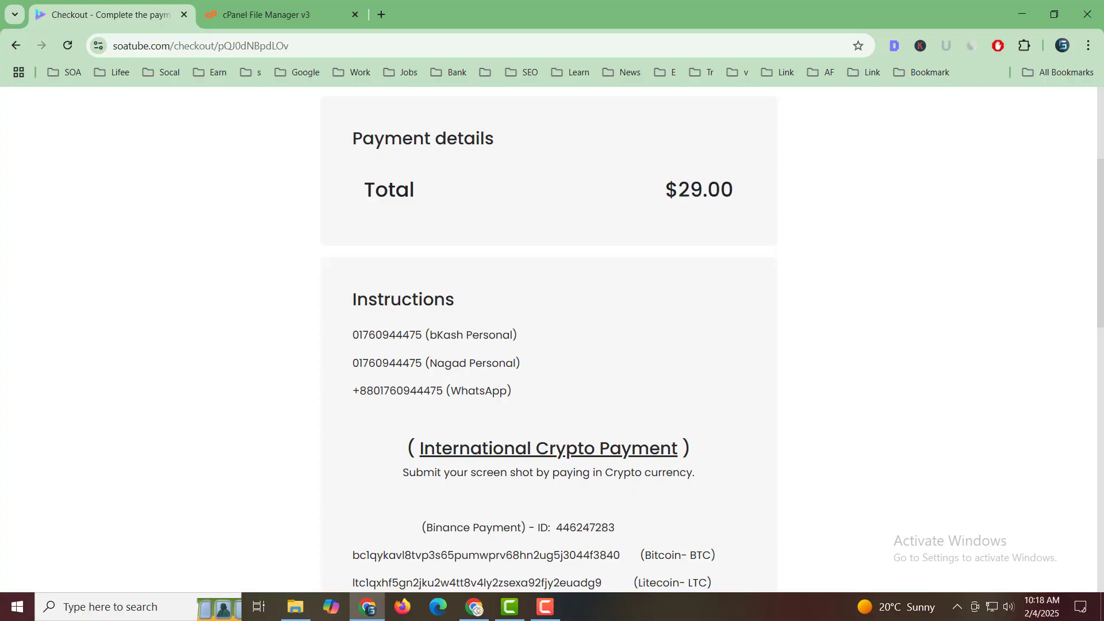
pyautogui.scroll(-1, 549, 340)
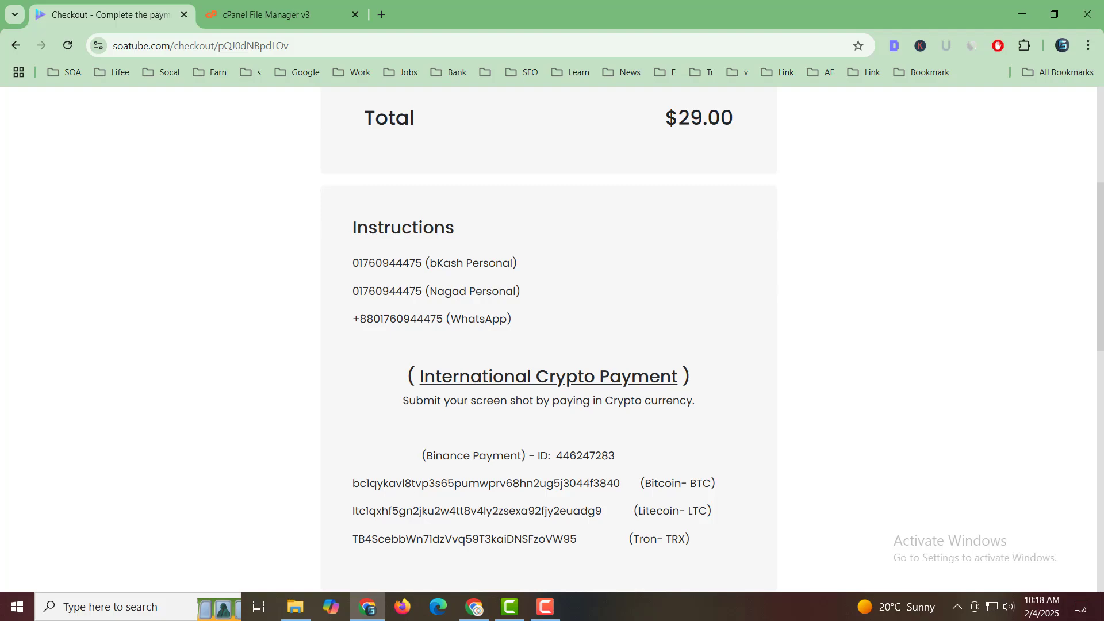
pyautogui.moveTo(513, 320); pyautogui.dragTo(360, 320)
pyautogui.scroll(-1, 549, 340)
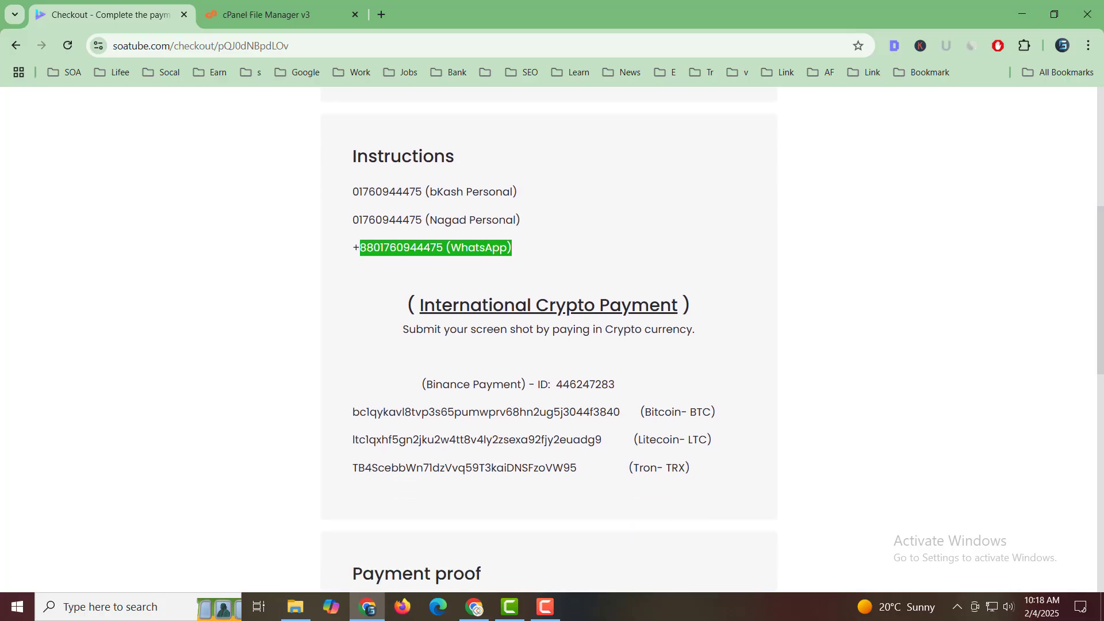
pyautogui.scroll(-1, 549, 339)
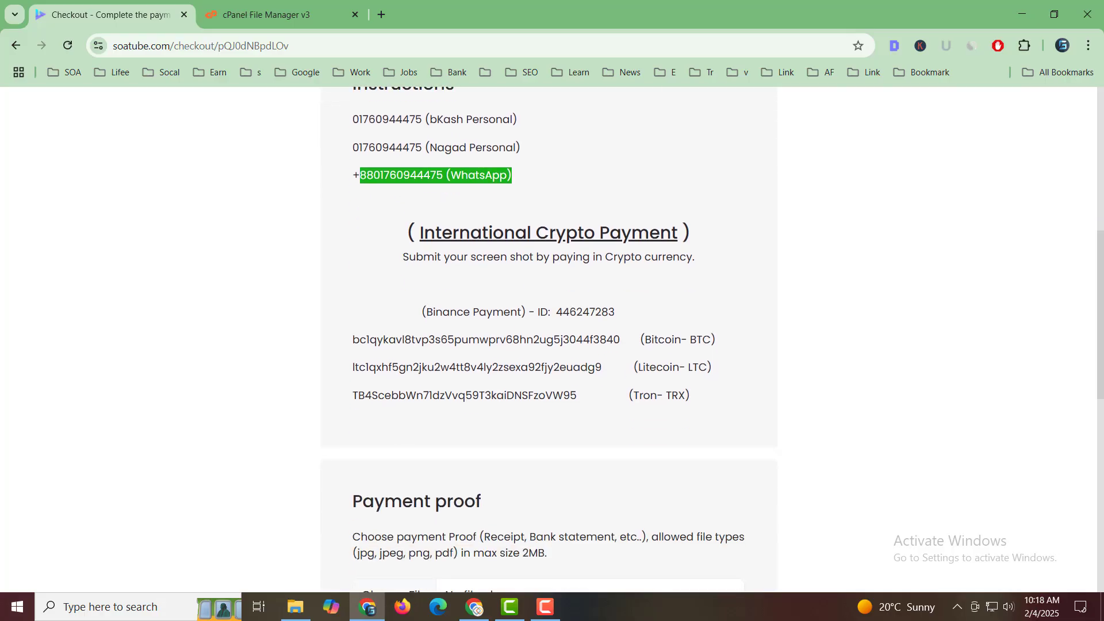
pyautogui.click(425, 282)
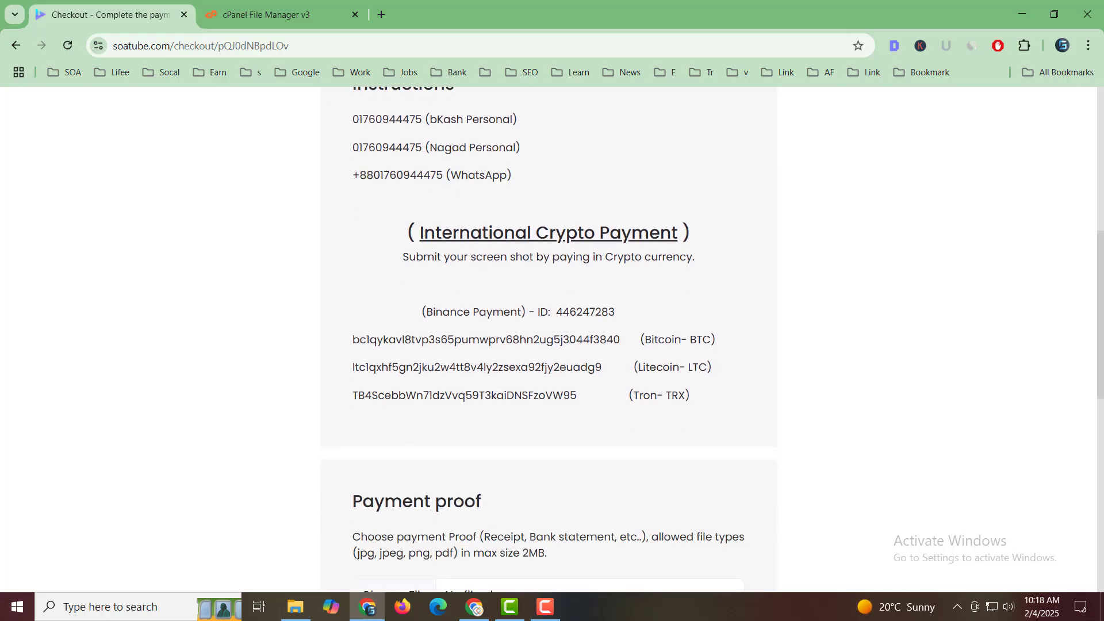
pyautogui.scroll(-1, 548, 339)
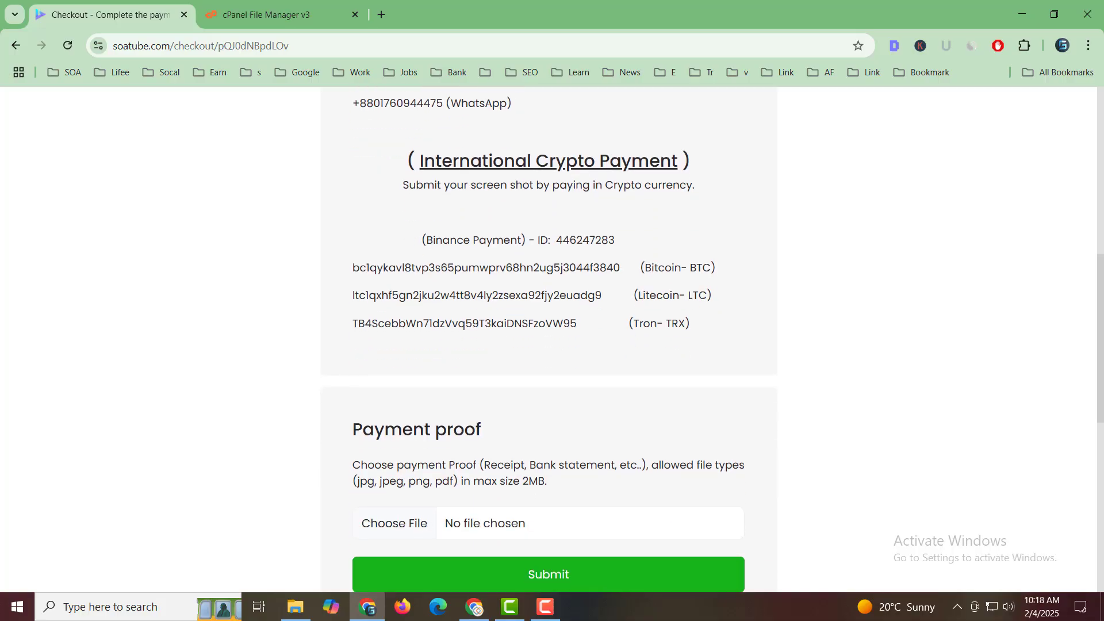
pyautogui.scroll(5, 549, 339)
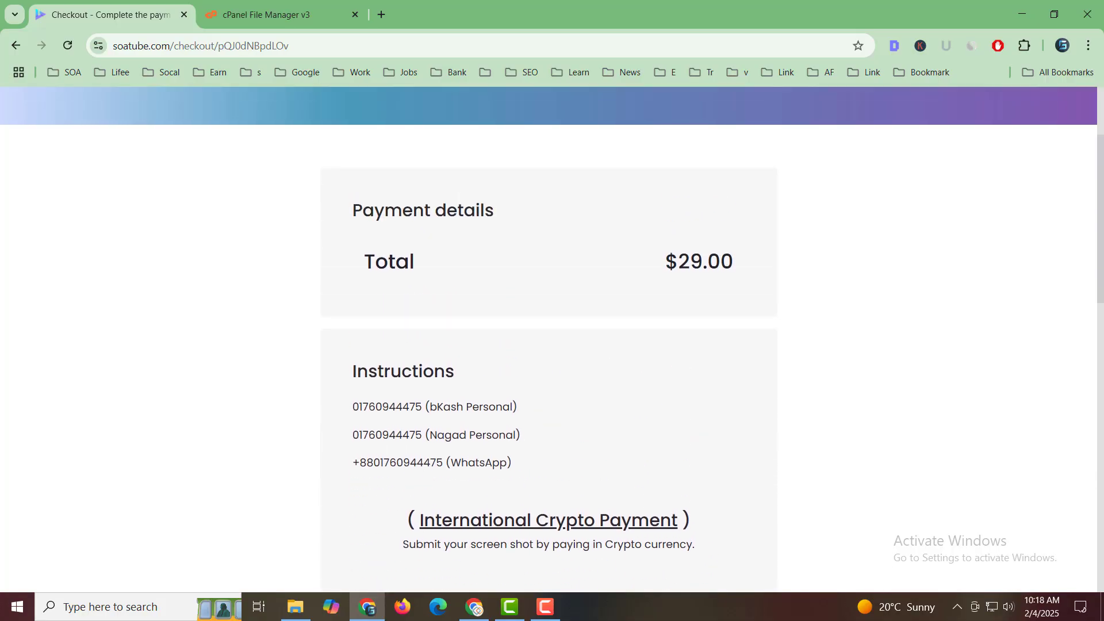
# Attach photo_2025-02-04_10-15-24.jpg from Downloads as the payment proof
pyautogui.moveTo(679, 261); pyautogui.dragTo(703, 262)
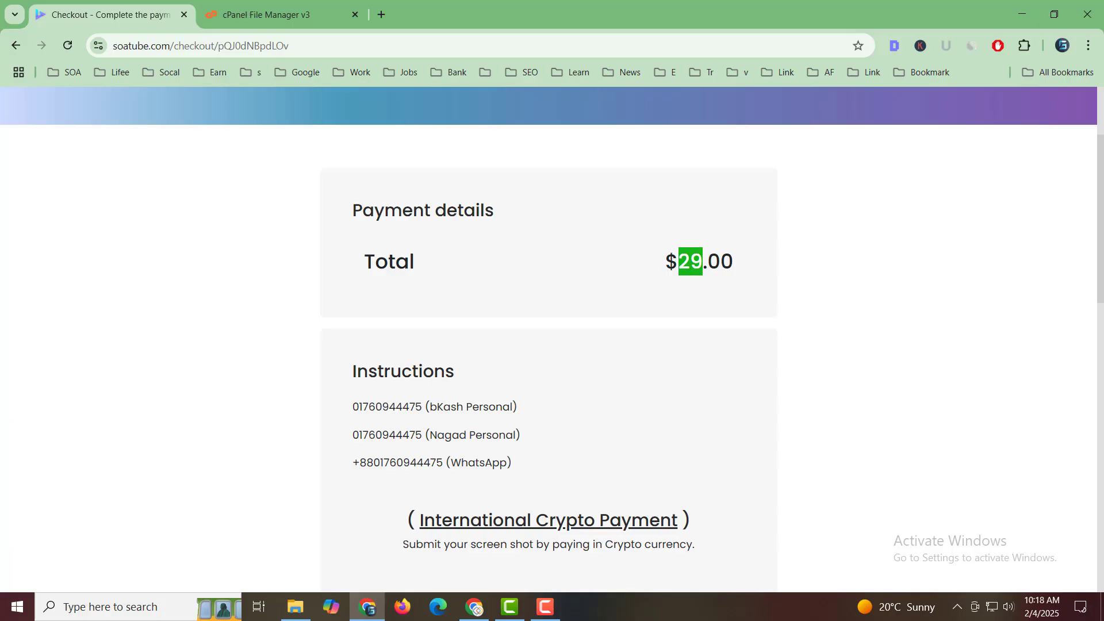
pyautogui.scroll(-6, 549, 339)
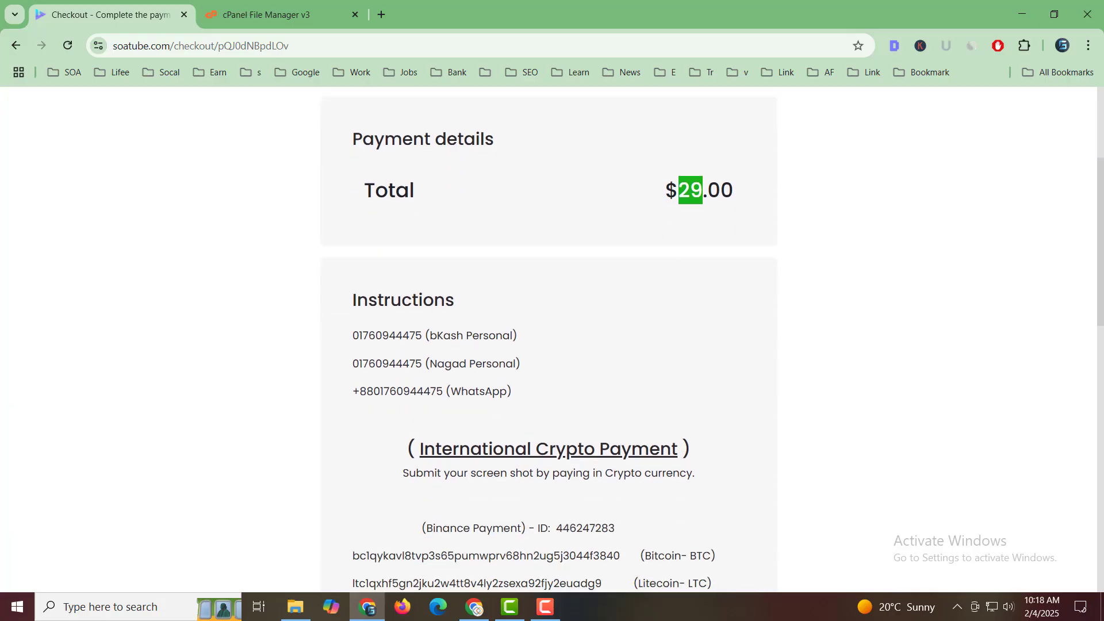
pyautogui.scroll(-1, 395, 451)
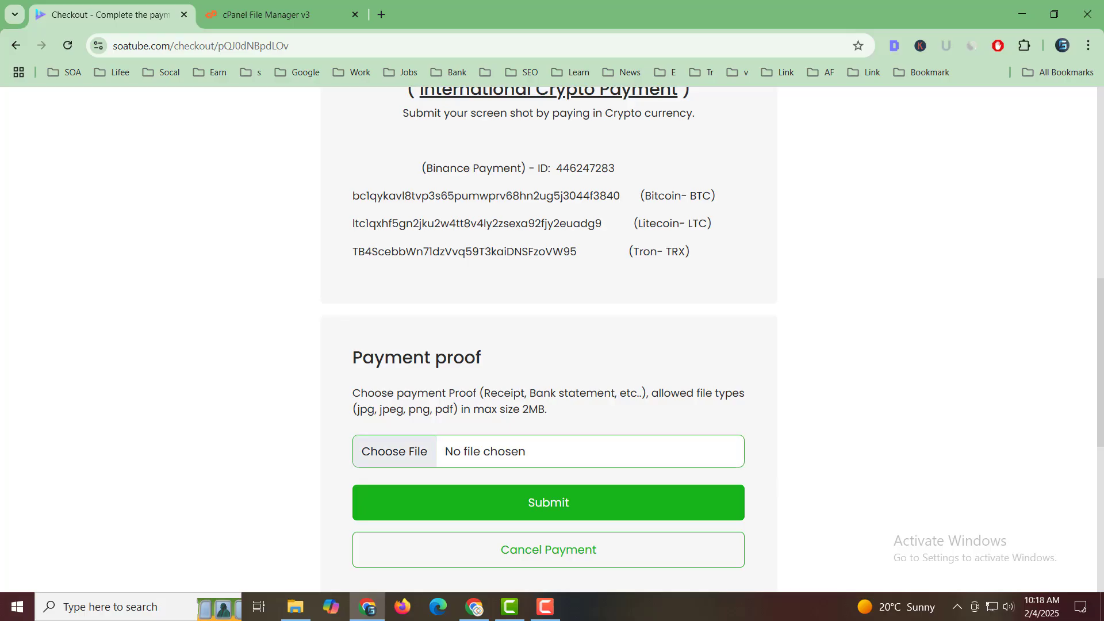
pyautogui.click(395, 452)
pyautogui.doubleClick(167, 126)
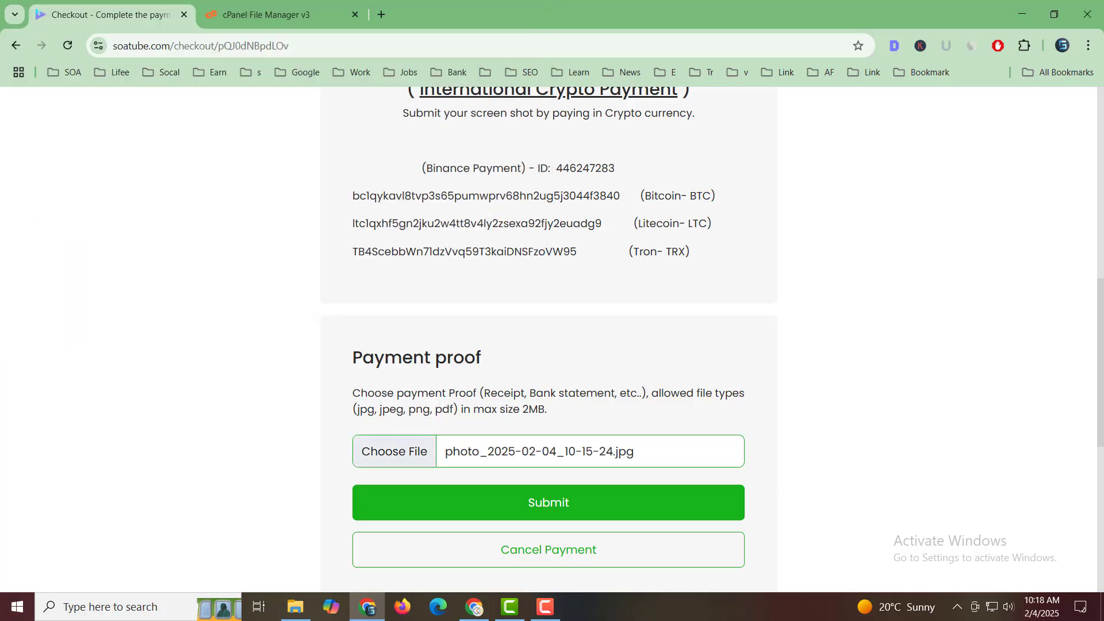
# Submit the payment, reload Transactions to confirm #1024 is Paid, and view its PAID invoice
pyautogui.click(548, 503)
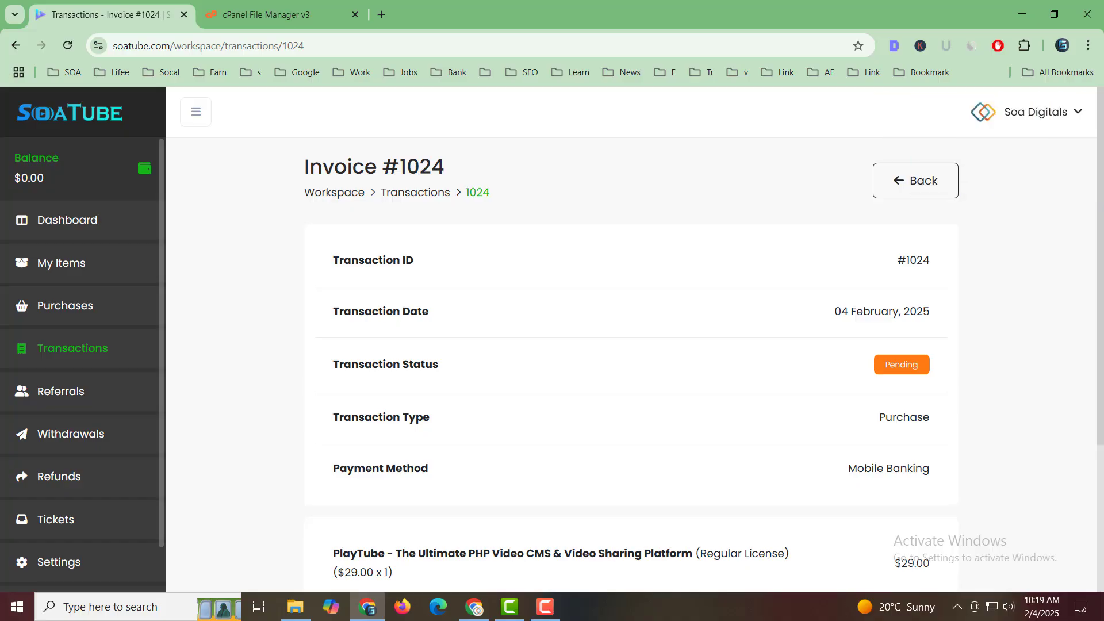
pyautogui.click(71, 348)
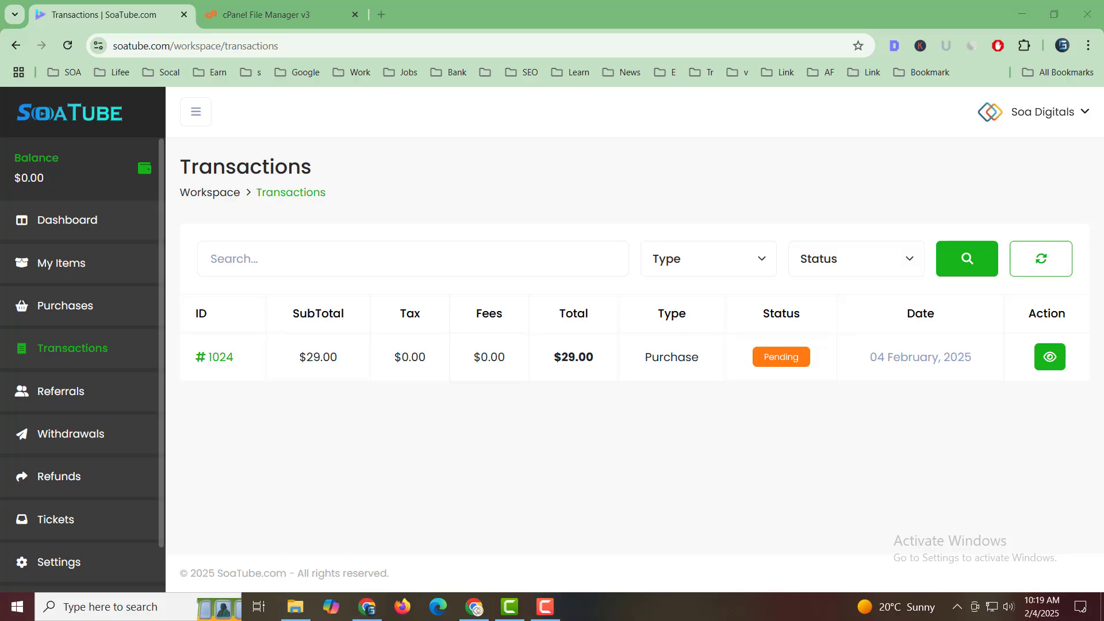
pyautogui.click(67, 45)
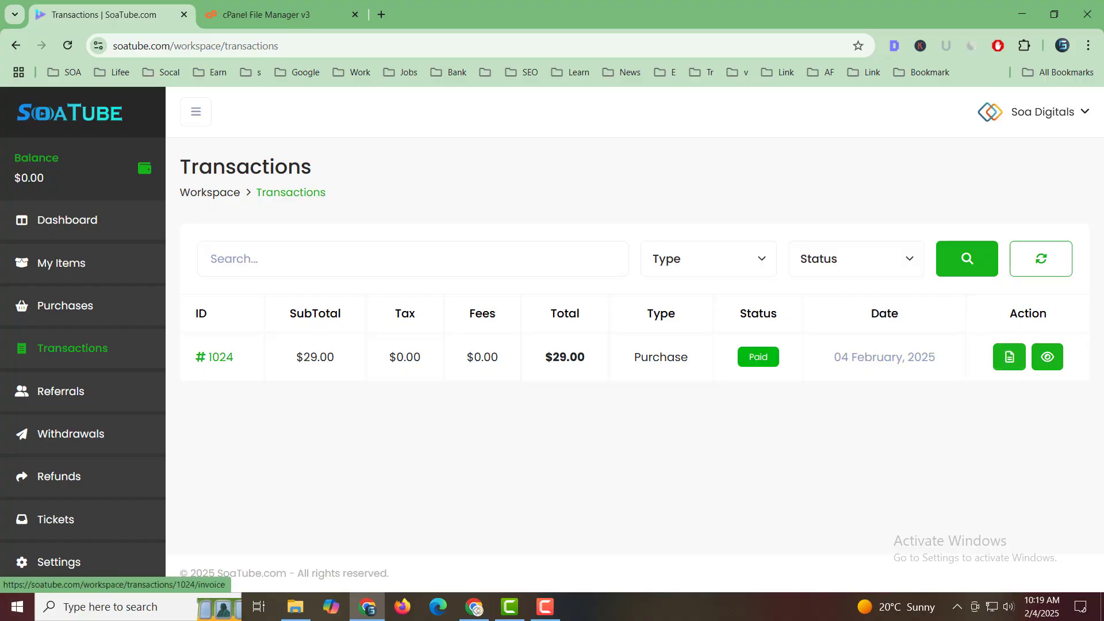
pyautogui.click(1009, 356)
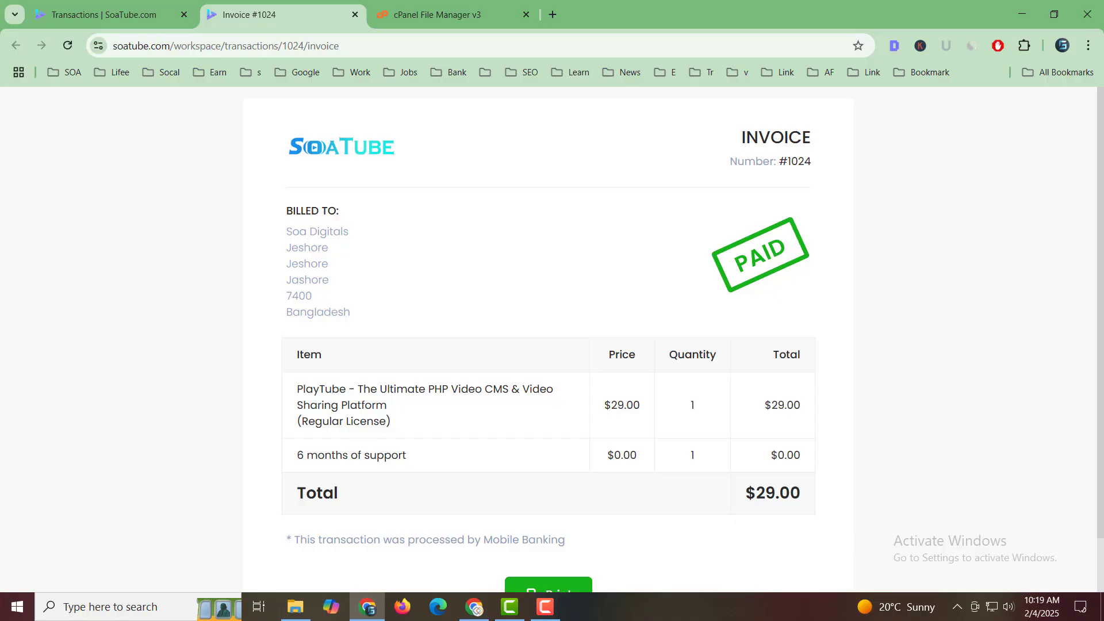
pyautogui.scroll(-1, 549, 340)
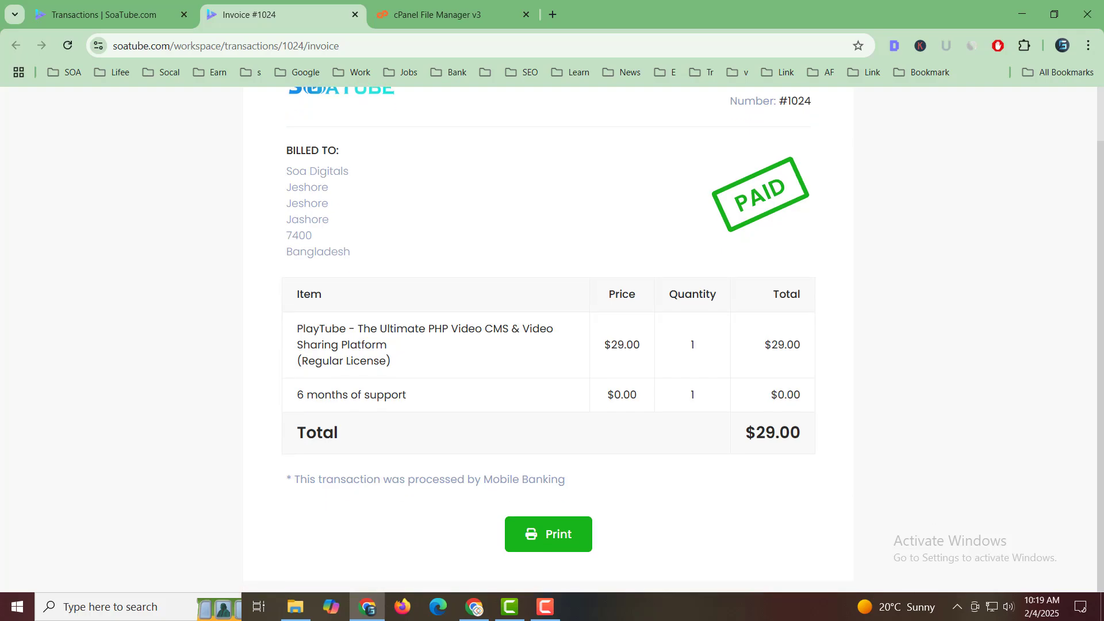
# Reveal and copy the PlayTube purchase code, then switch to the cPanel File Manager tab
pyautogui.click(355, 14)
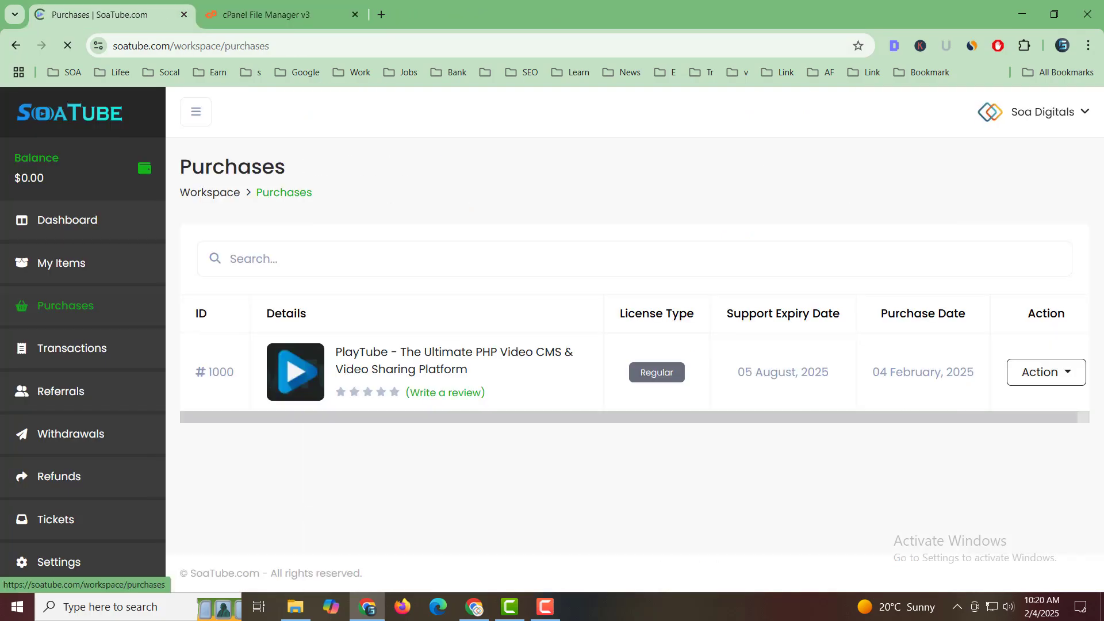
pyautogui.hscroll(1, 977, 417)
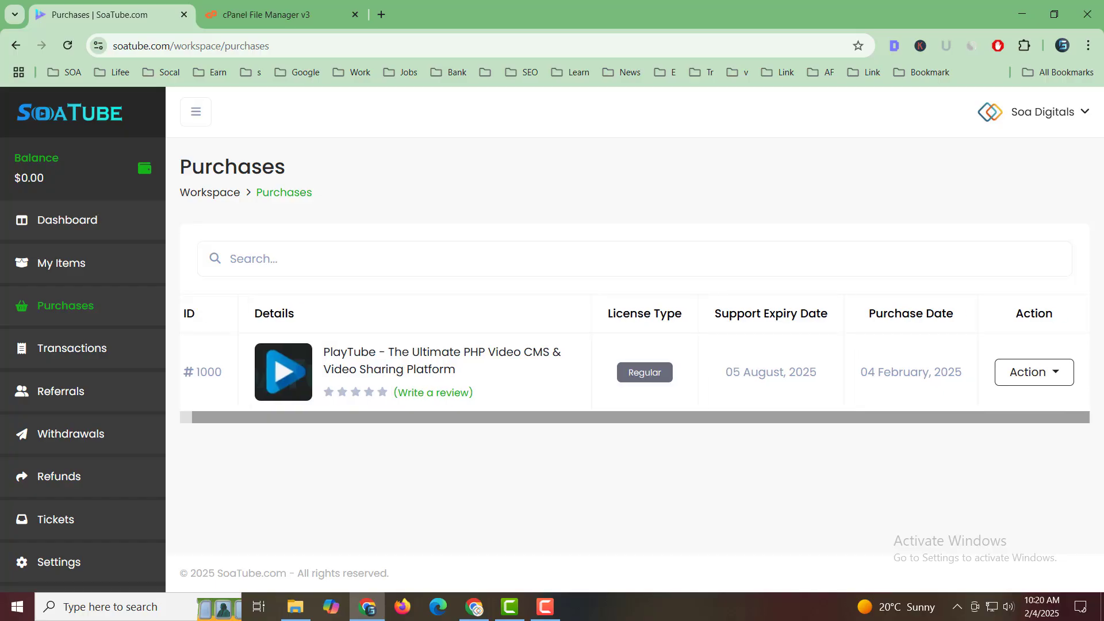
pyautogui.click(1034, 372)
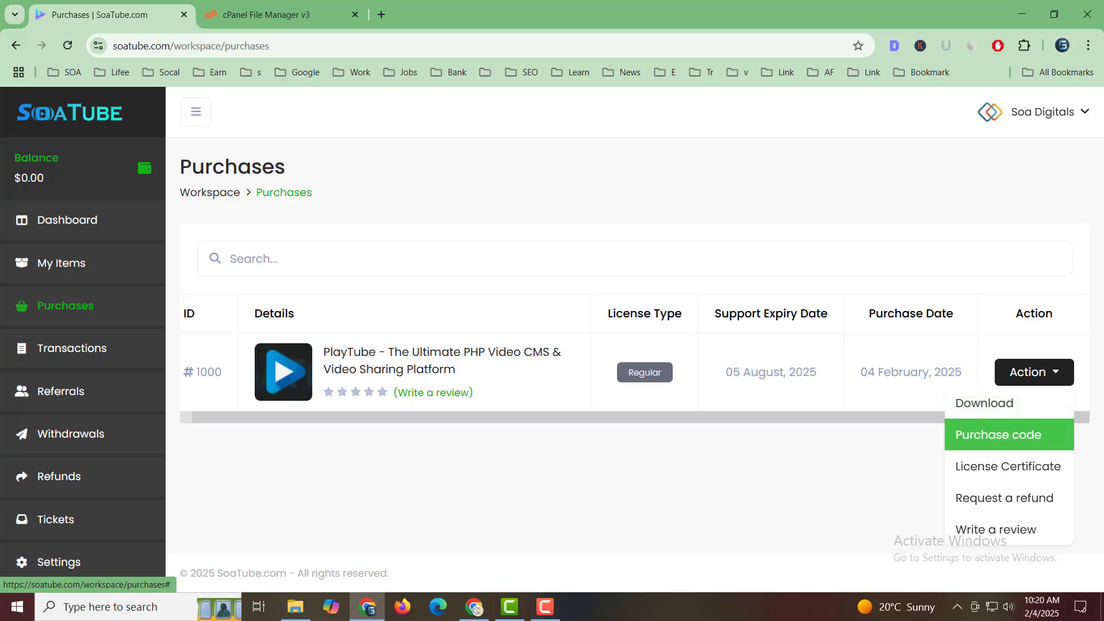
pyautogui.click(999, 435)
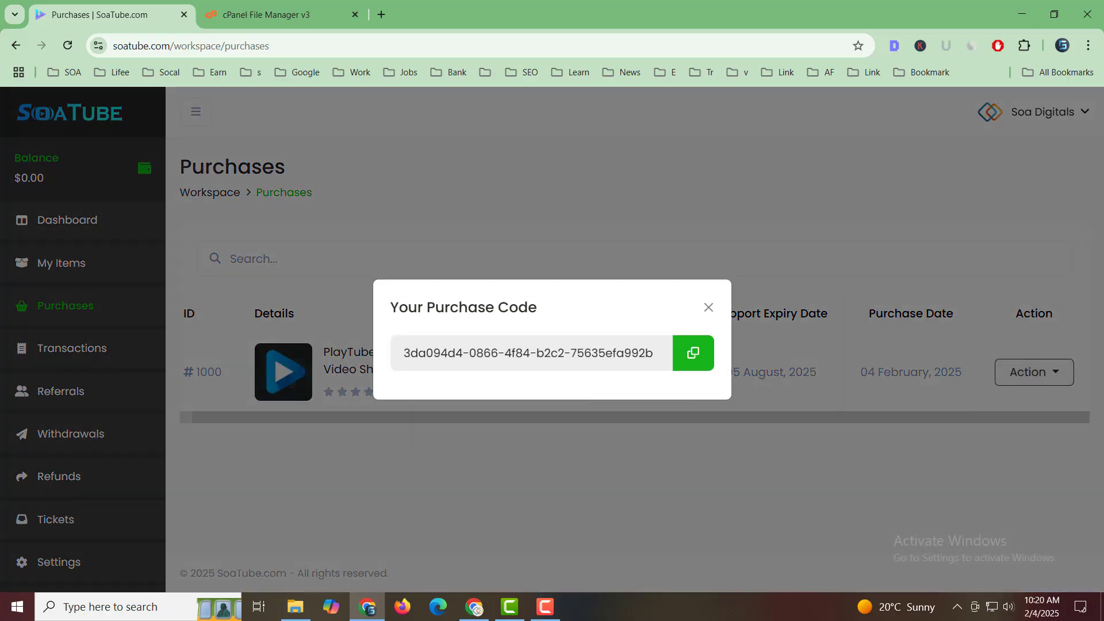
pyautogui.click(709, 307)
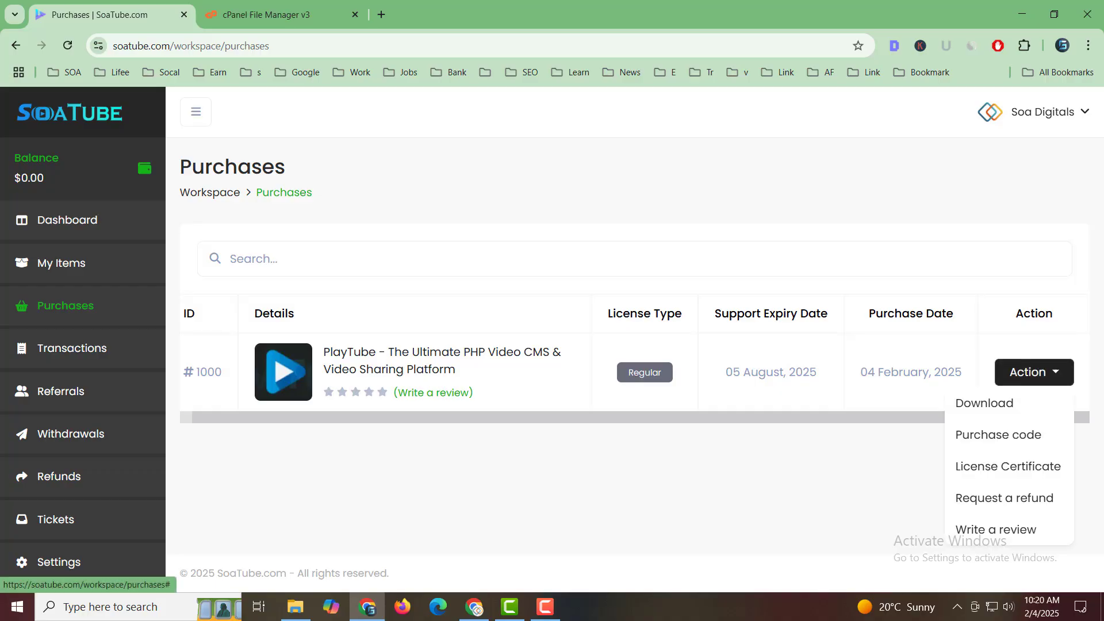
pyautogui.moveTo(1034, 373)
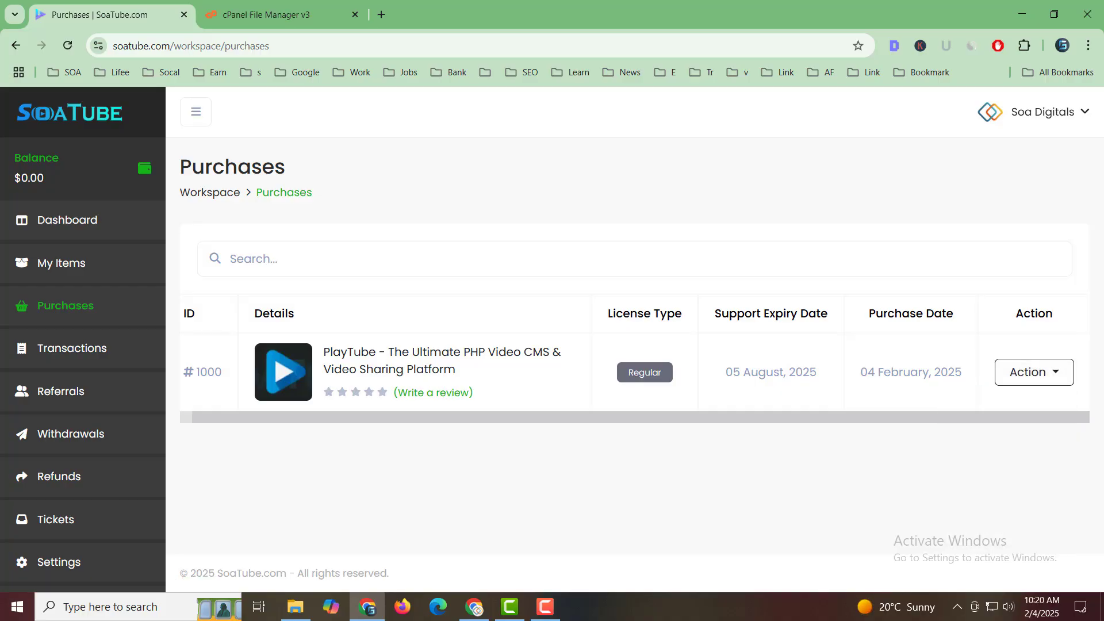
pyautogui.hotkey('ctrl', 'Tab')
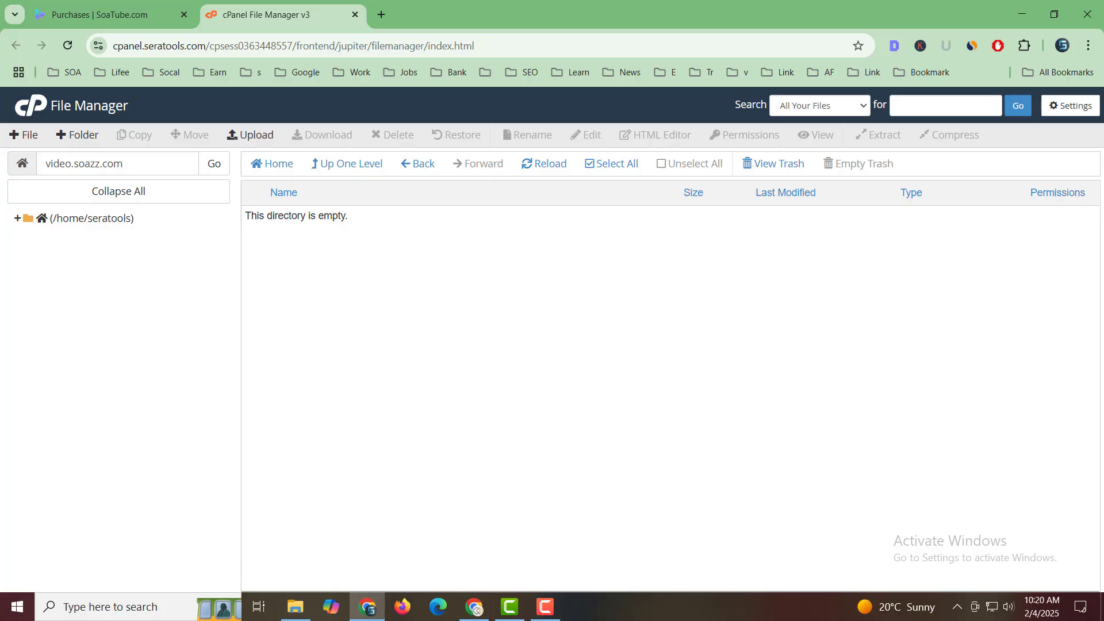
# Upload PlayTube v3.1.zip (127.72 MB) from Downloads into video.soazz.com and return to its listing
pyautogui.click(250, 135)
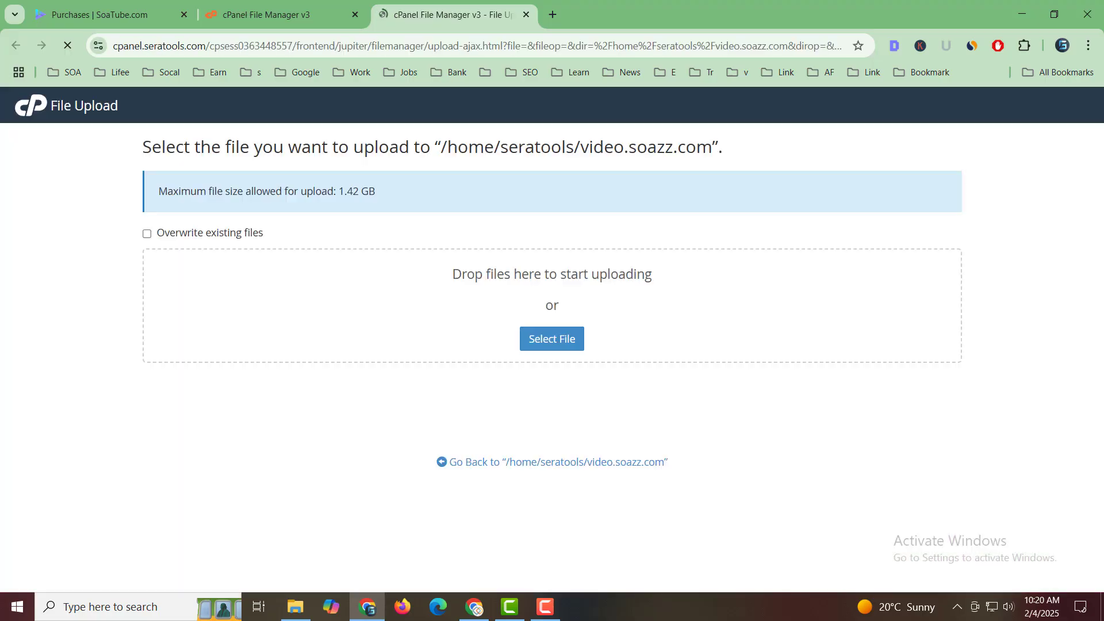
pyautogui.click(552, 339)
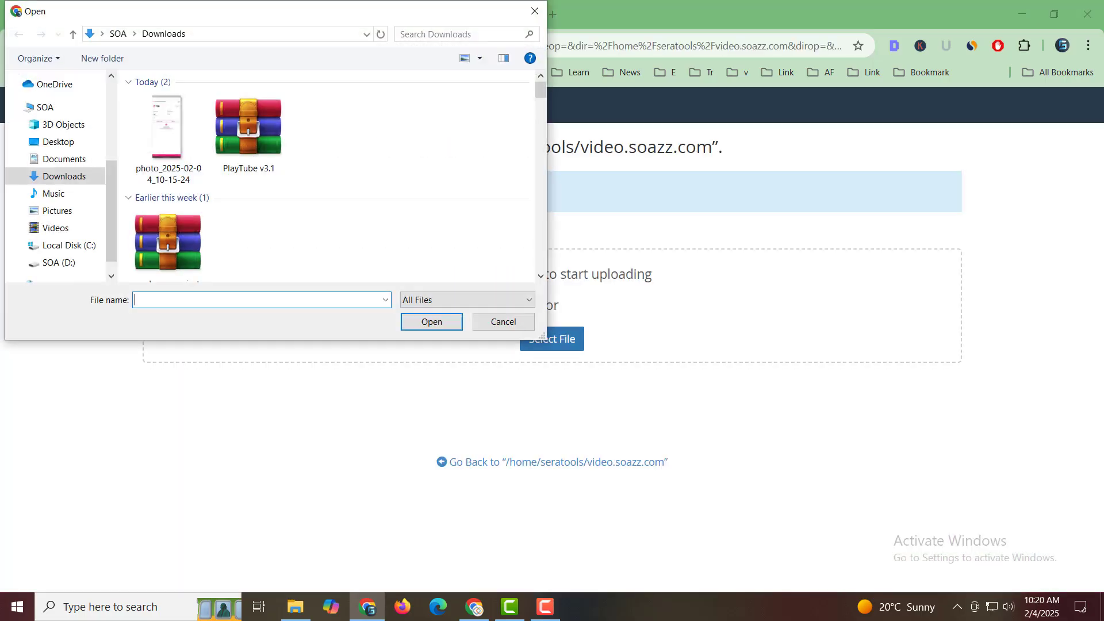
pyautogui.doubleClick(249, 129)
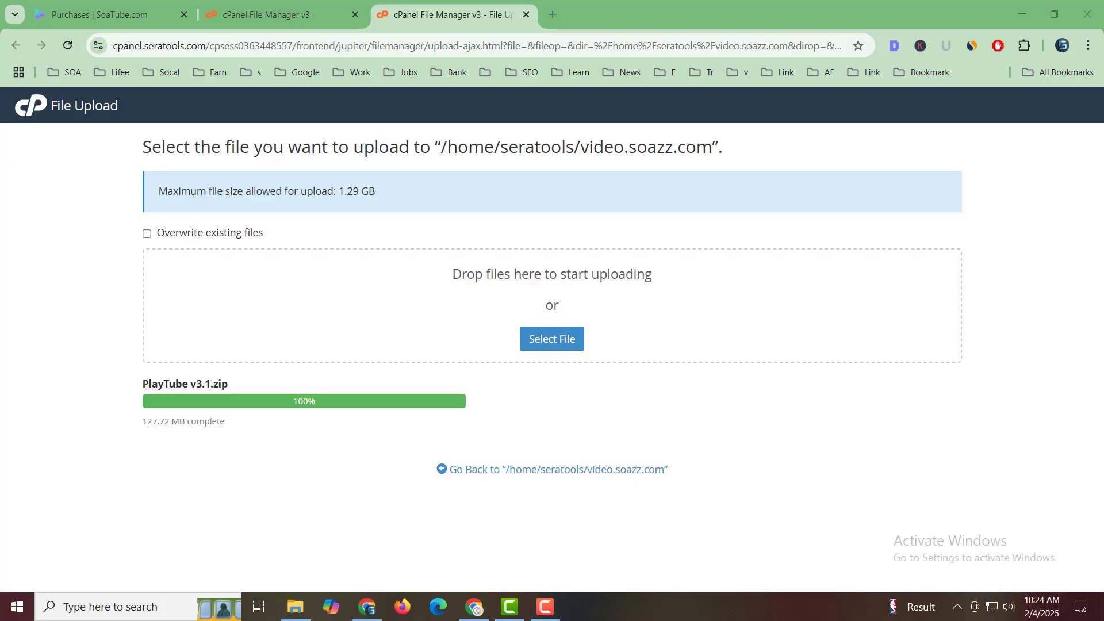
pyautogui.click(552, 470)
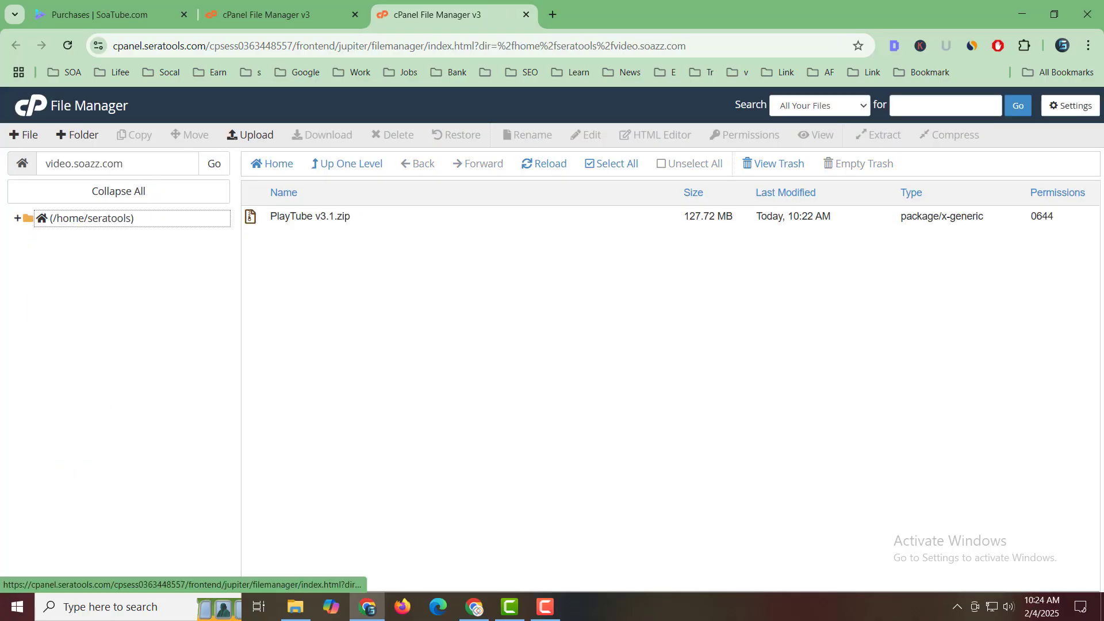
# Extract PlayTube v3.1.zip into video.soazz.com
pyautogui.click(288, 216)
pyautogui.rightClick(280, 218)
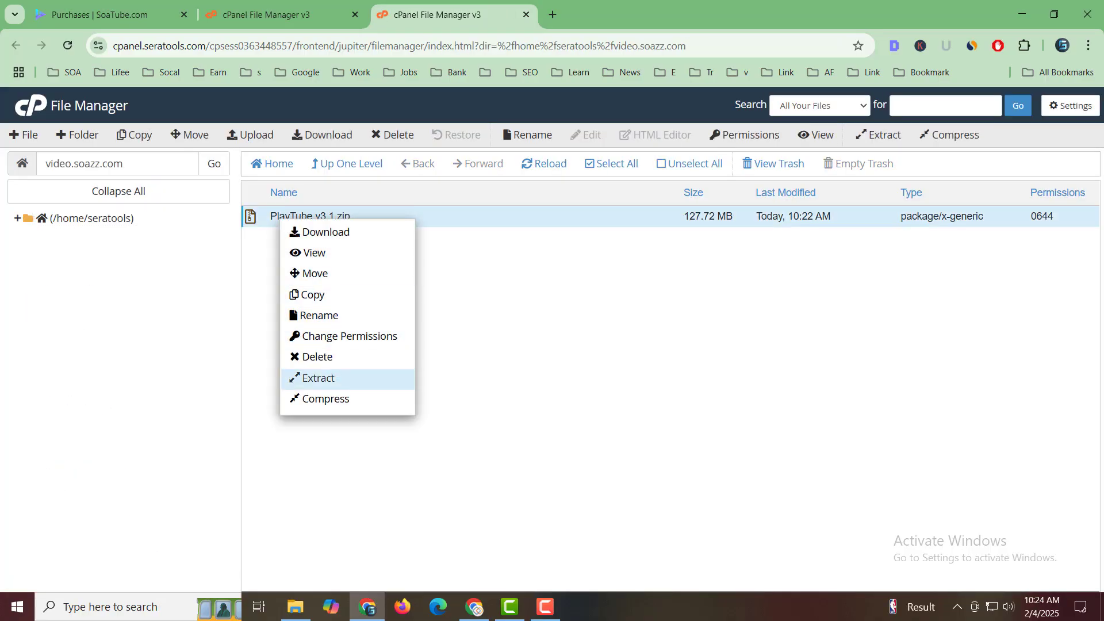
pyautogui.click(318, 378)
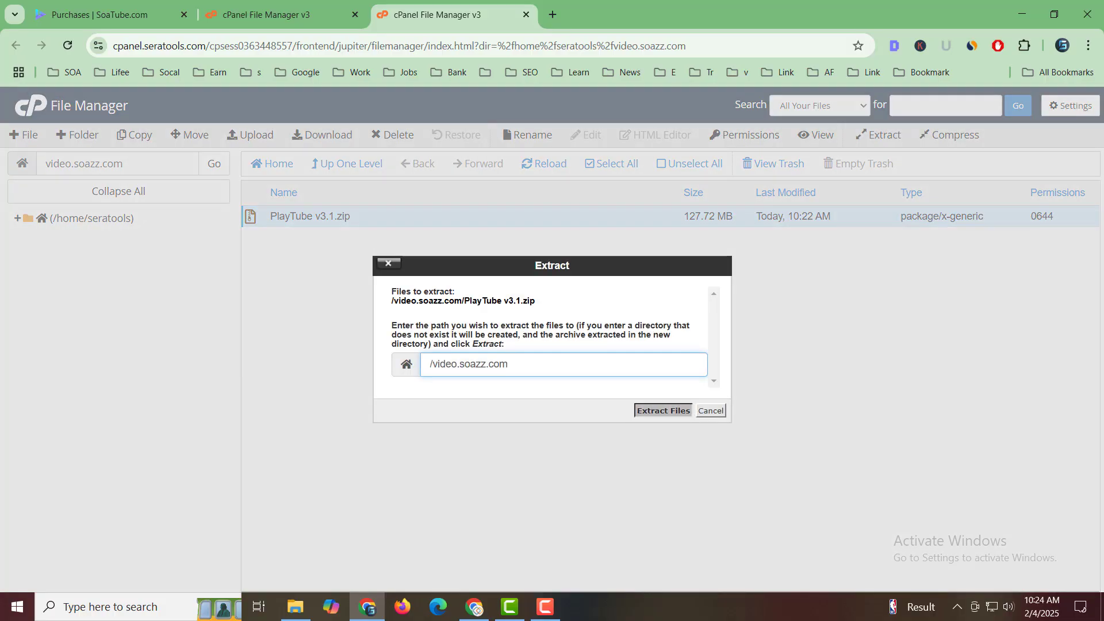
pyautogui.click(664, 411)
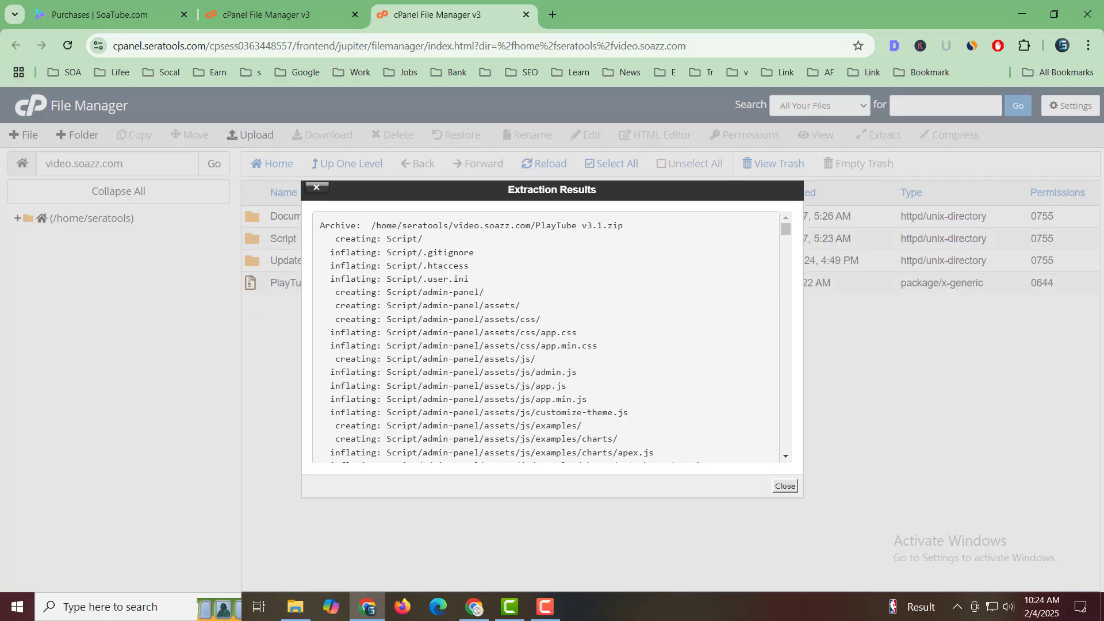
pyautogui.click(785, 486)
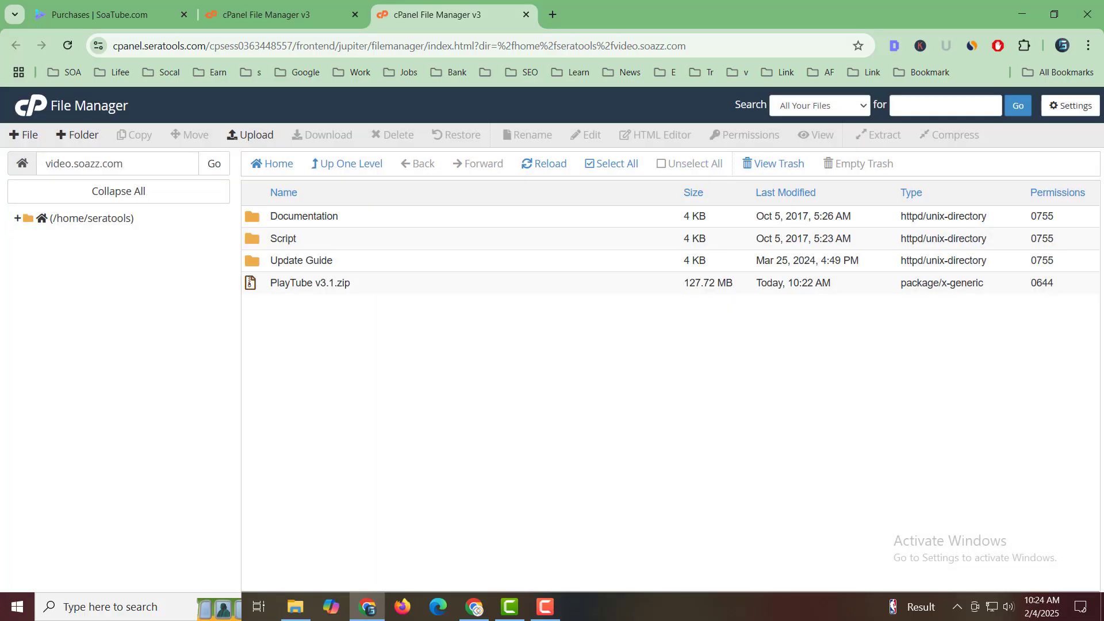
# Permanently delete Documentation, Update Guide and the zip, then open Script and select everything
pyautogui.click(301, 260)
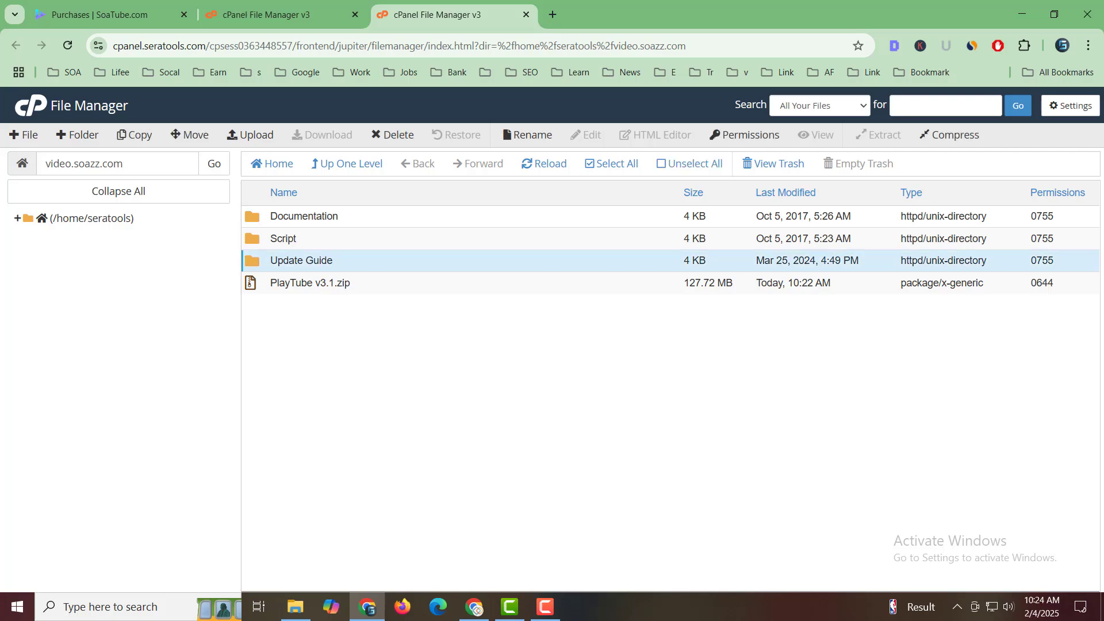
pyautogui.keyDown('ctrl'); pyautogui.click(304, 216); pyautogui.keyUp('ctrl')
pyautogui.keyDown('ctrl'); pyautogui.click(310, 283); pyautogui.keyUp('ctrl')
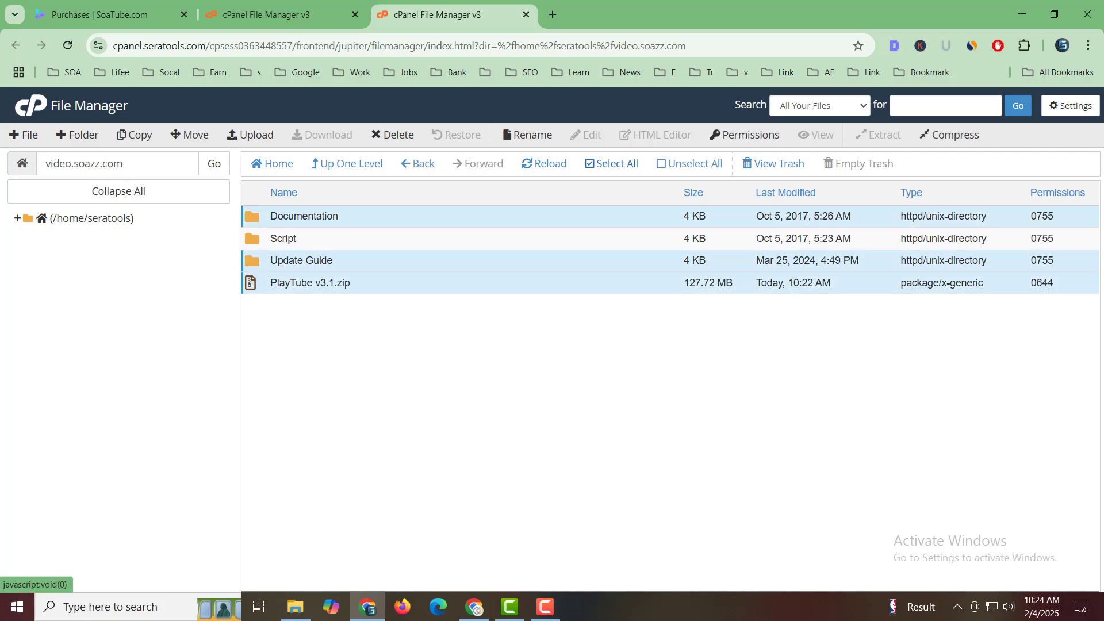
pyautogui.click(393, 134)
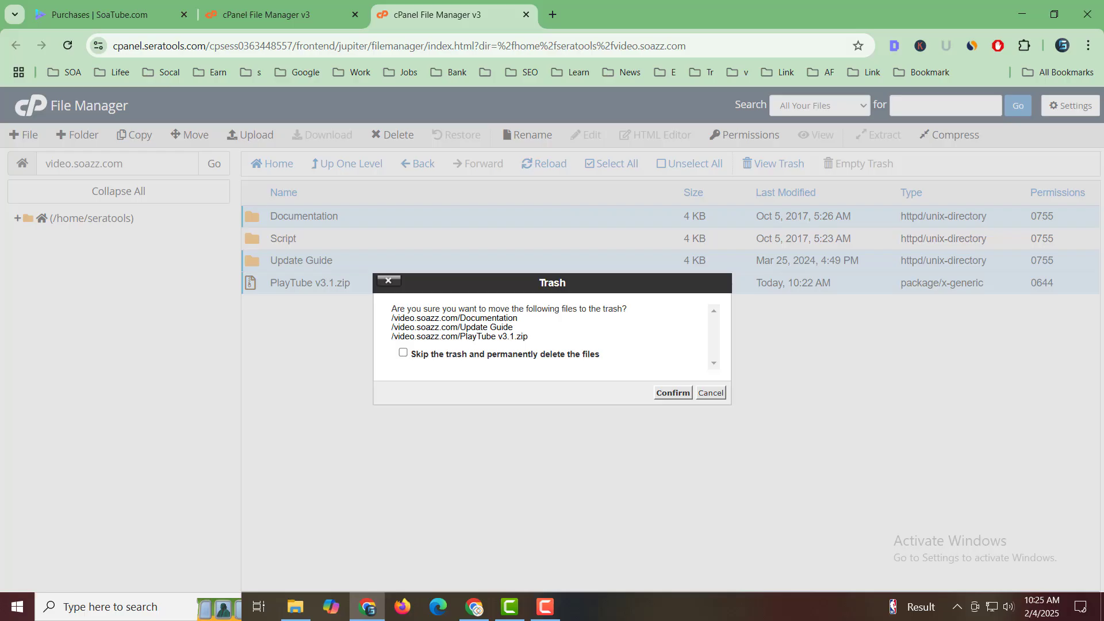
pyautogui.click(403, 352)
pyautogui.click(672, 394)
pyautogui.doubleClick(253, 217)
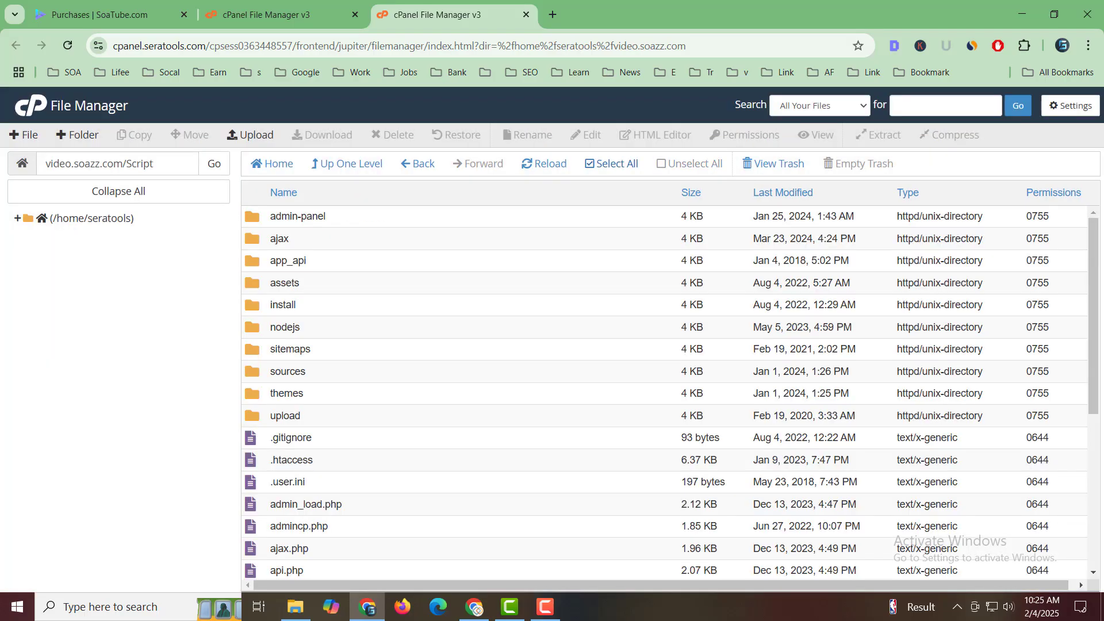
pyautogui.click(611, 163)
# Move all of Script's contents up into the video.soazz.com root
pyautogui.click(190, 135)
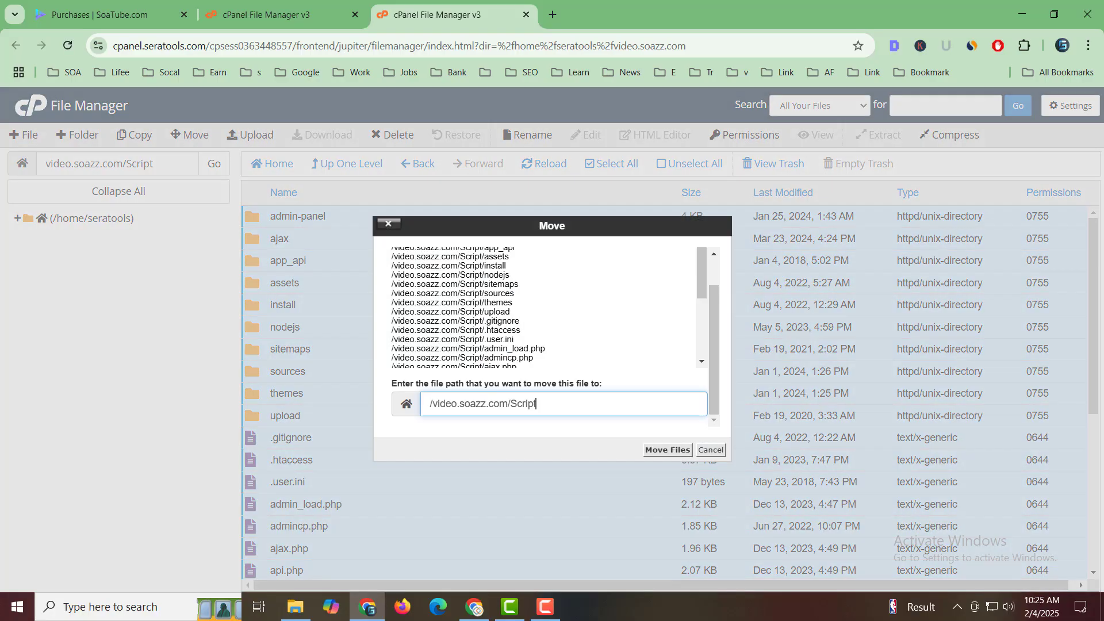
pyautogui.press('BackSpace')
pyautogui.press('BackSpace')
pyautogui.press('BackSpace')
pyautogui.press('BackSpace')
pyautogui.press('BackSpace')
pyautogui.press('BackSpace')
pyautogui.press('Return')
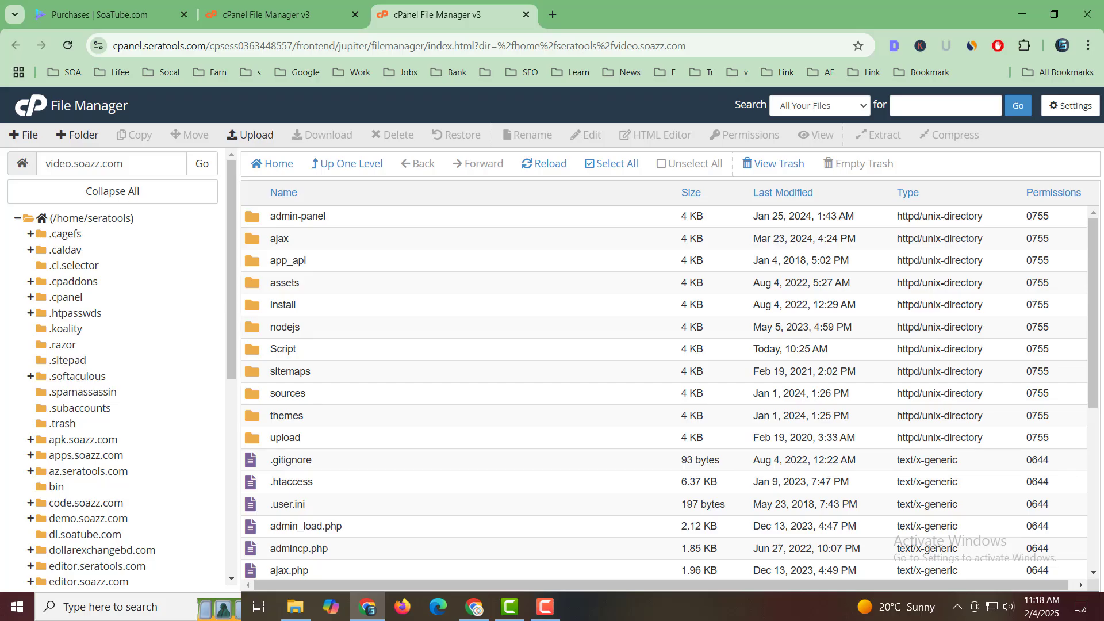
pyautogui.click(545, 607)
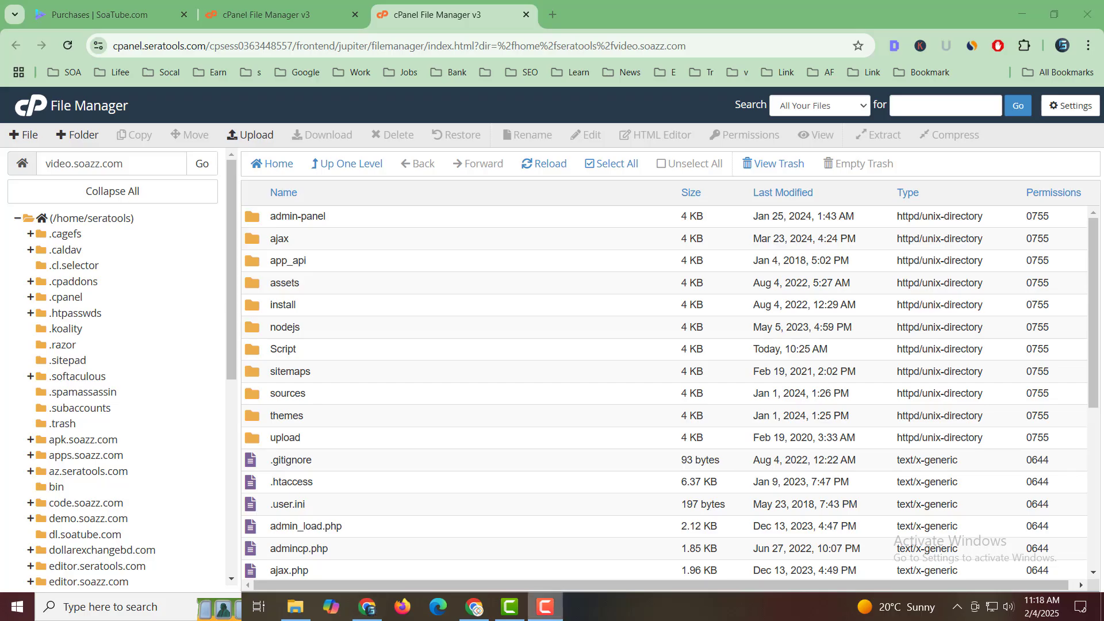
pyautogui.scroll(-5, 665, 393)
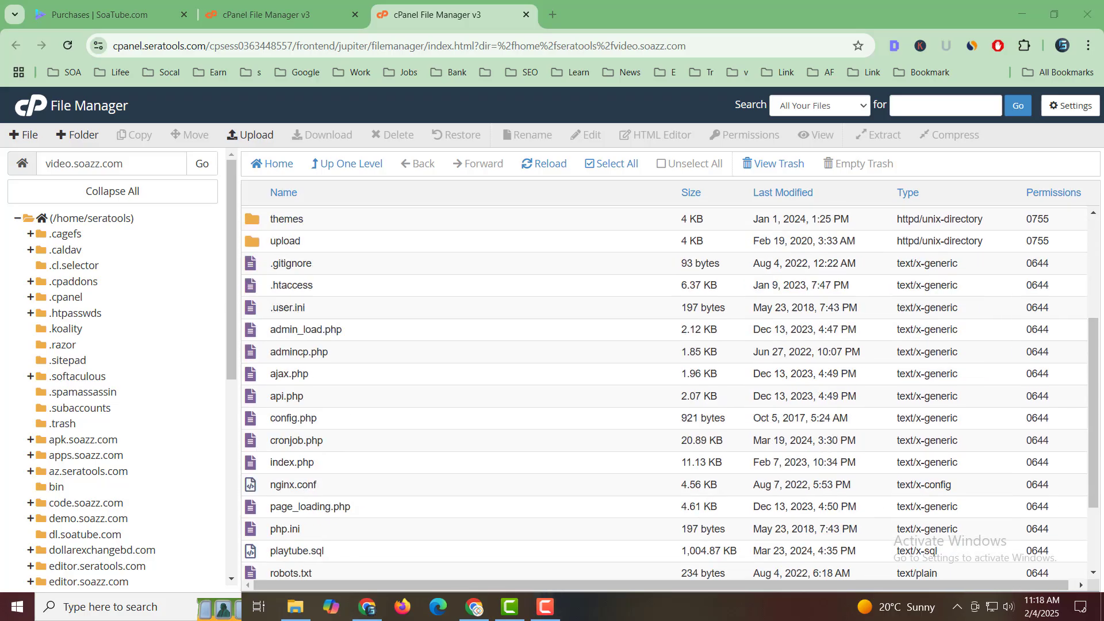
pyautogui.scroll(5, 665, 393)
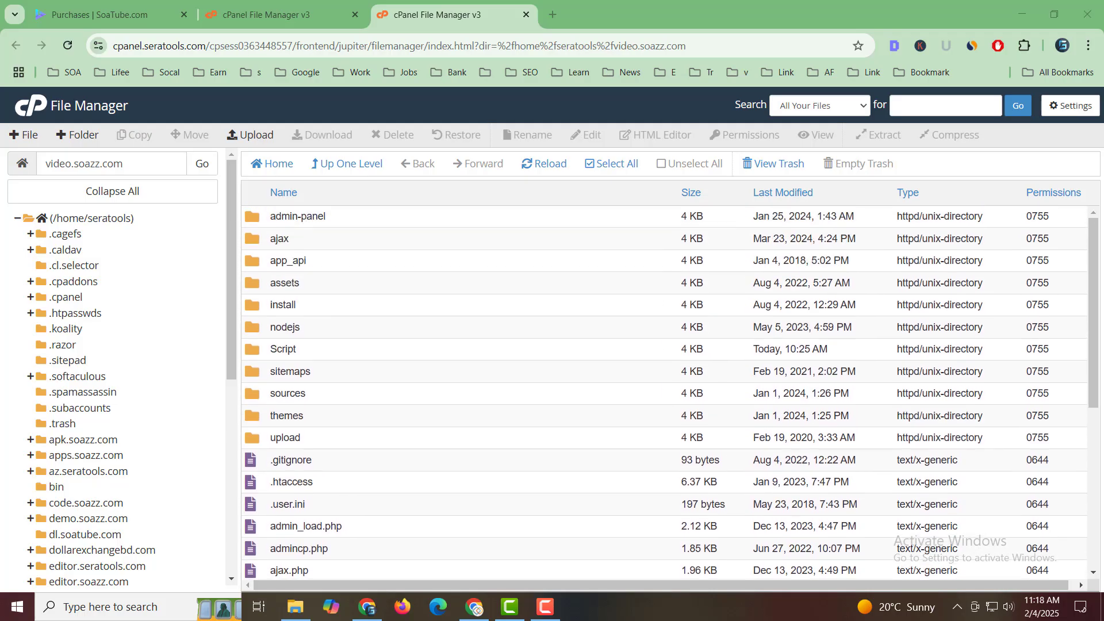
# Copy the video.soazz.com domain and load it in a new browser tab
pyautogui.click(81, 164)
pyautogui.doubleClick(81, 164)
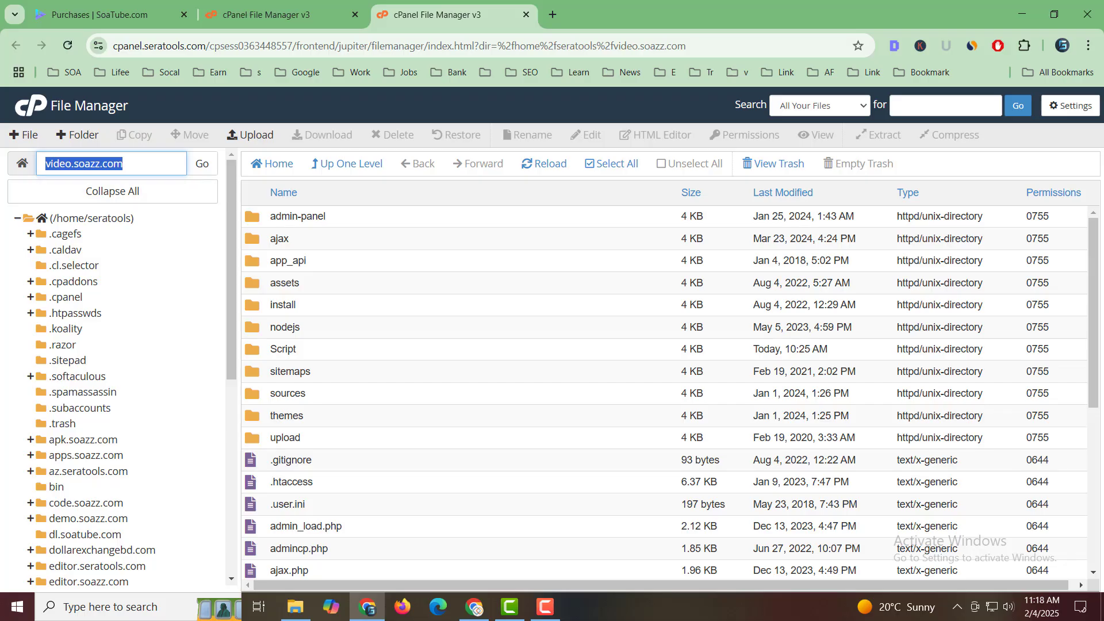
pyautogui.click(18, 218)
pyautogui.doubleClick(81, 163)
pyautogui.hotkey('ctrl', 'c')
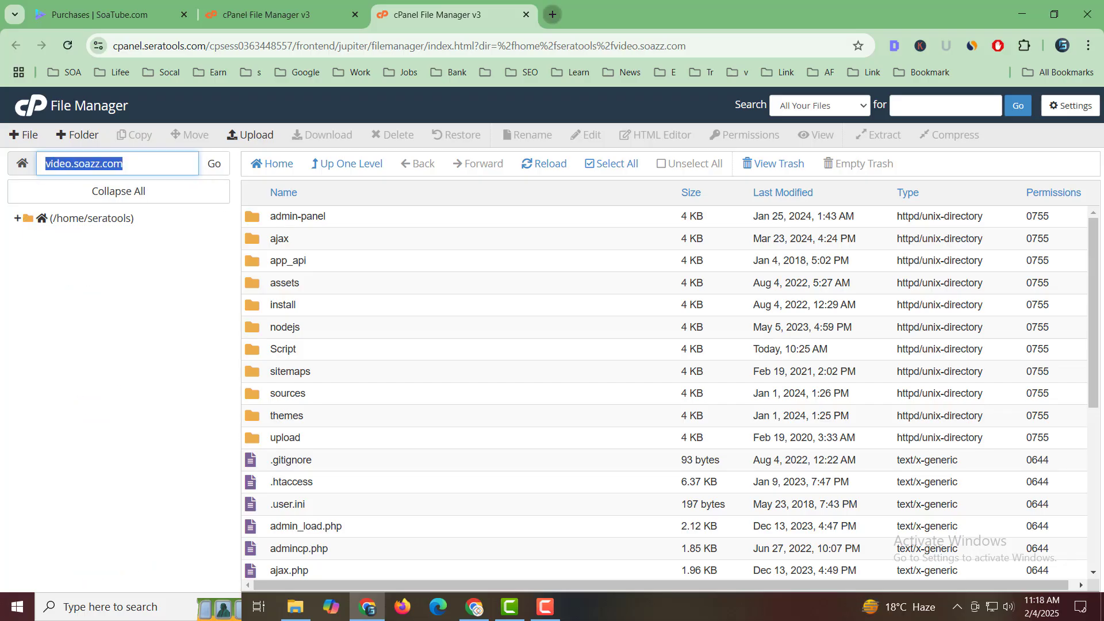
pyautogui.hotkey('ctrl', 't')
pyautogui.hotkey('ctrl', 'v')
pyautogui.press('Return')
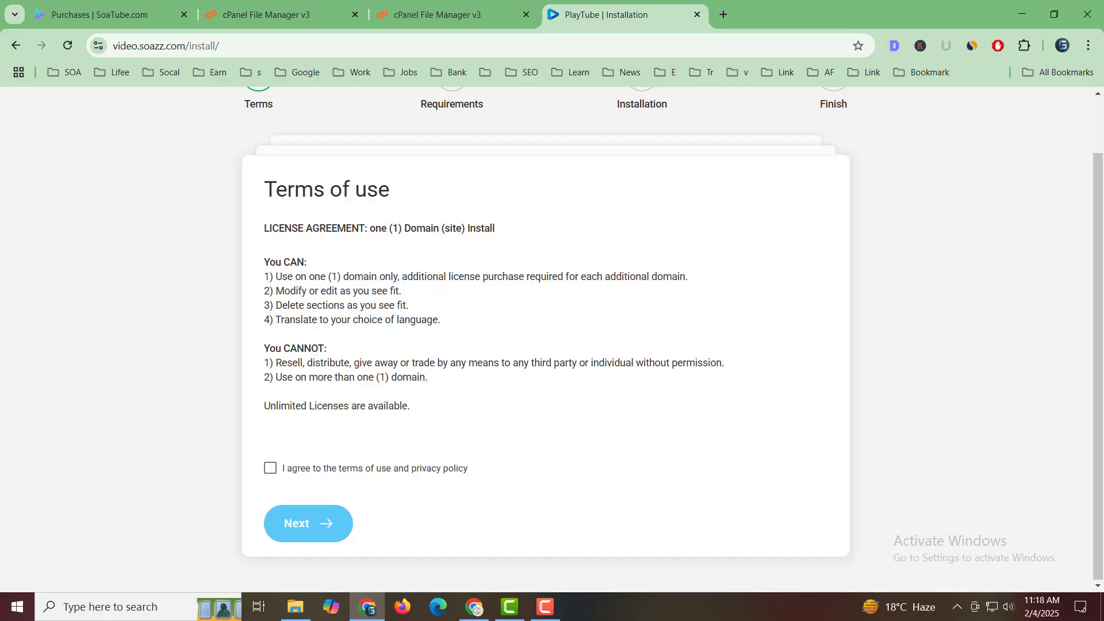
# Accept the PlayTube terms of use and continue to the requirements check
pyautogui.scroll(1, 546, 339)
pyautogui.scroll(-1, 546, 339)
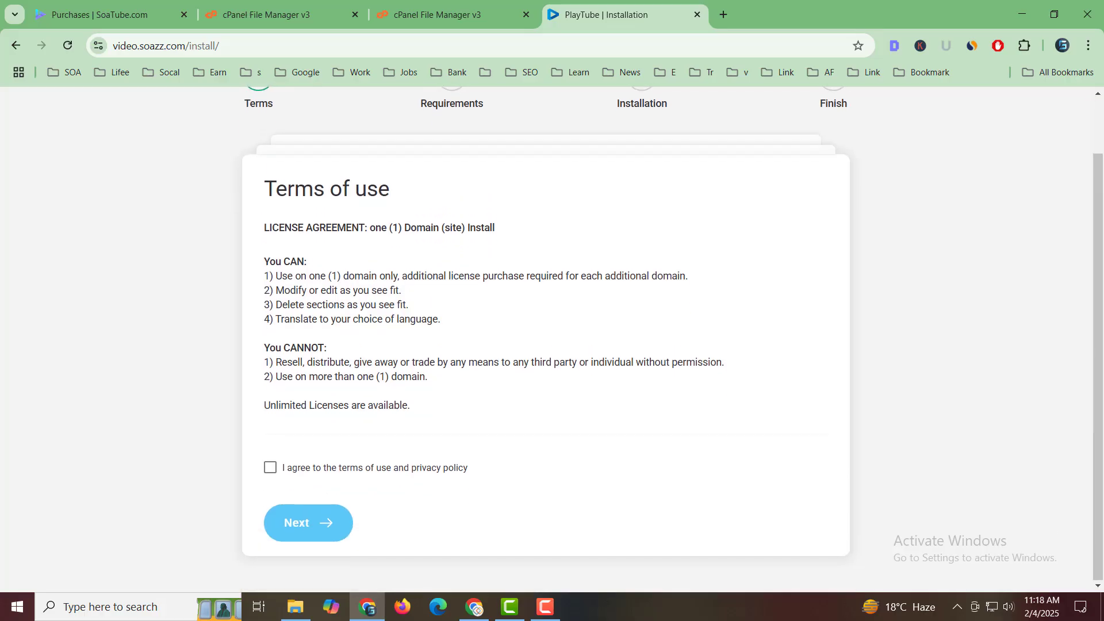
pyautogui.click(271, 468)
pyautogui.click(308, 523)
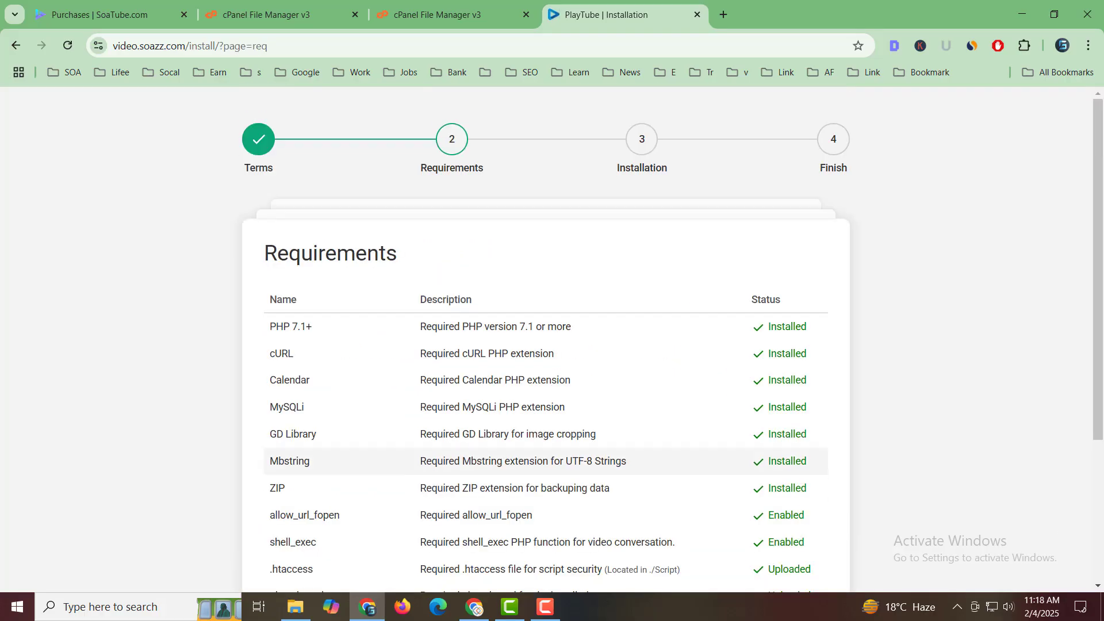
# Pass the requirements check and paste the purchase code into the installation form
pyautogui.scroll(-2, 546, 461)
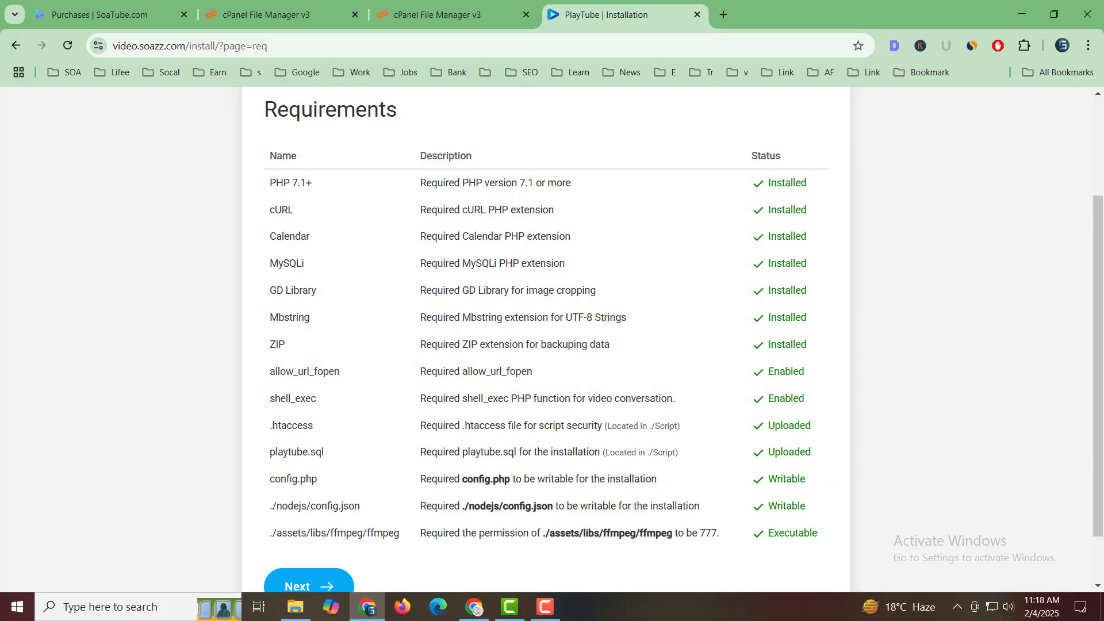
pyautogui.scroll(-1, 546, 340)
pyautogui.click(309, 523)
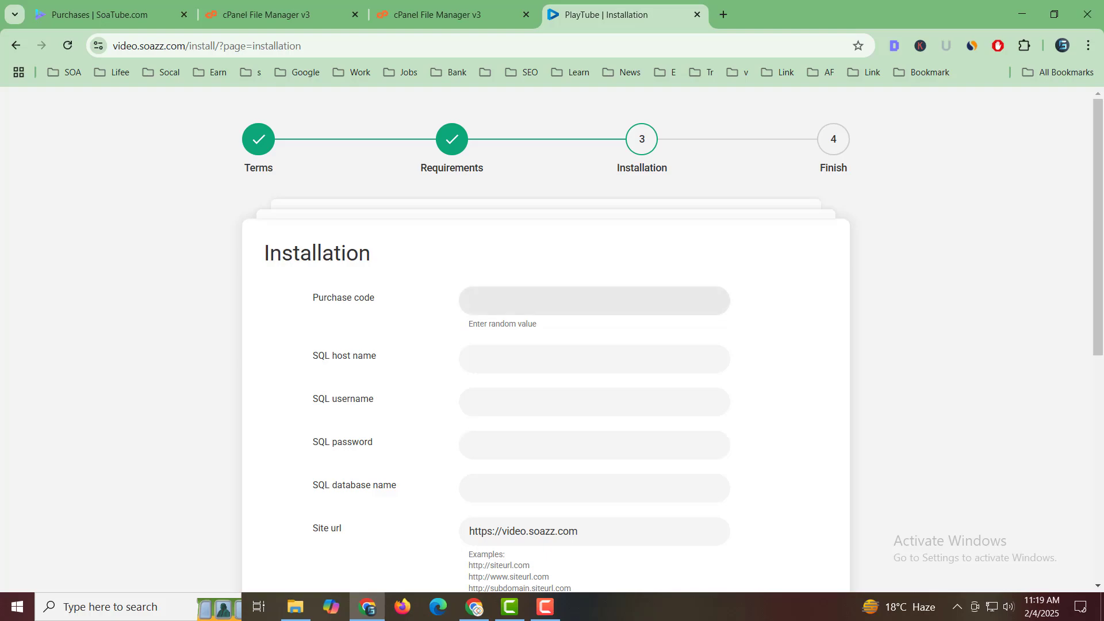
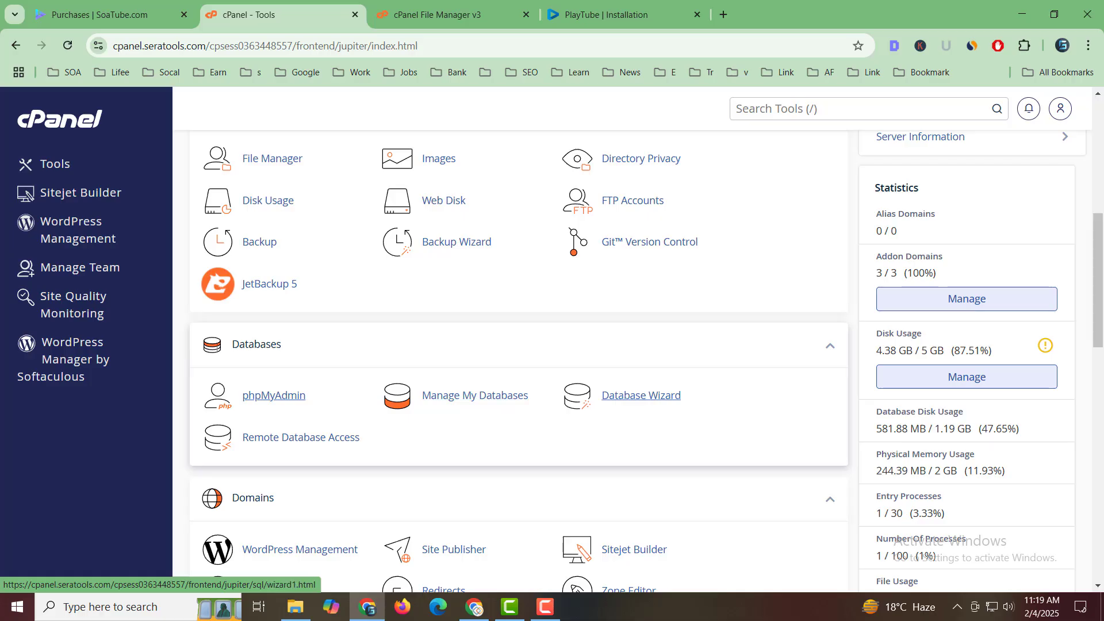
# Create the database 'video', named seratools_video
pyautogui.click(475, 395)
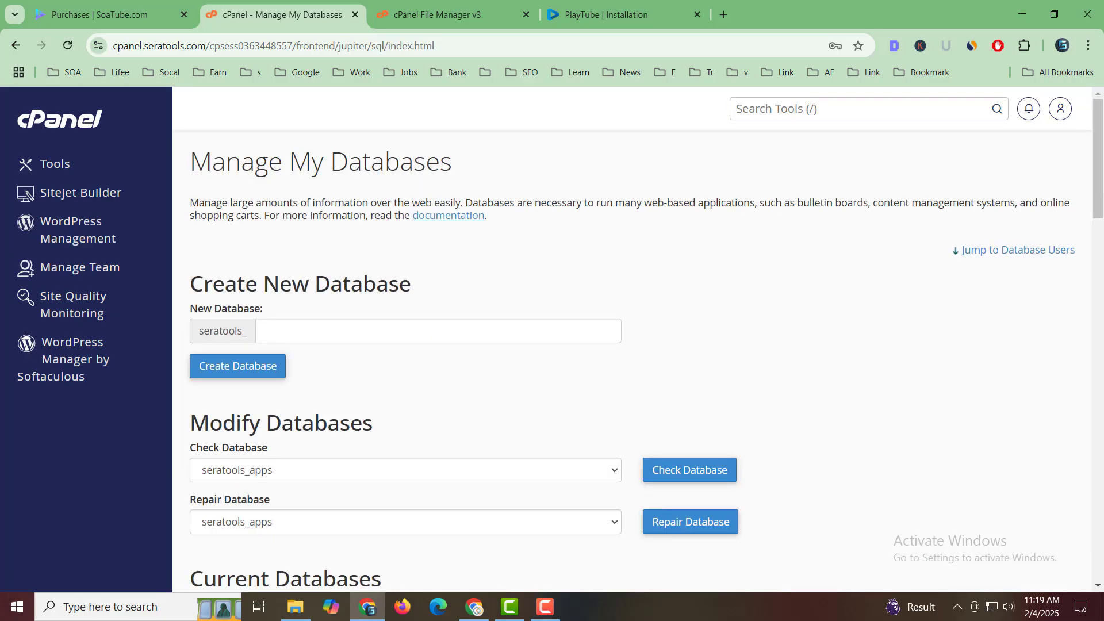
pyautogui.click(368, 332)
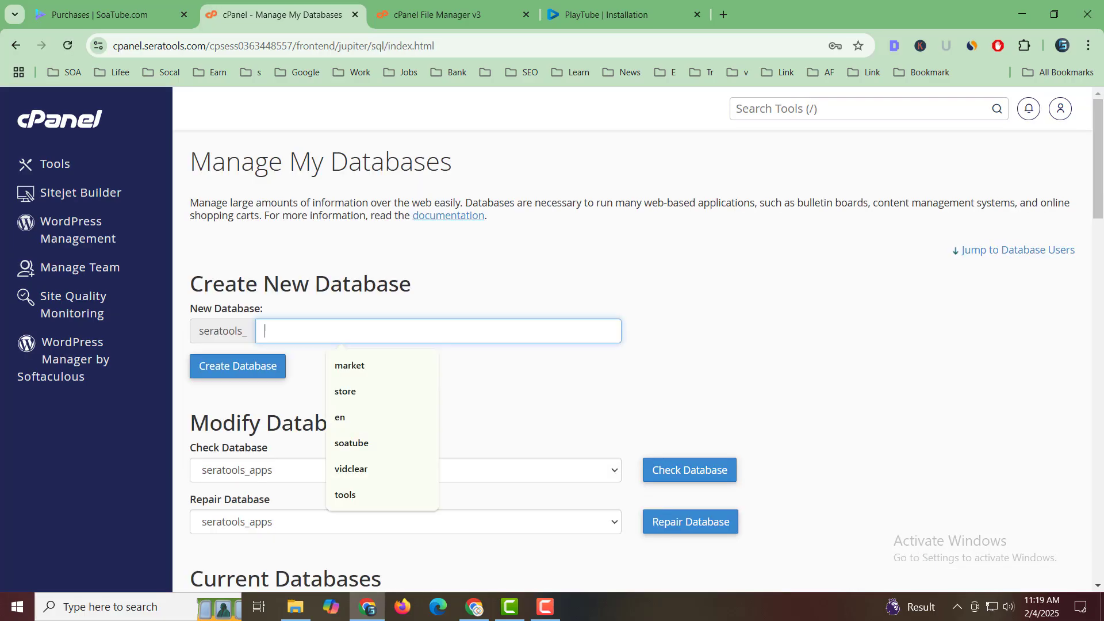
pyautogui.write('video')
pyautogui.press('Return')
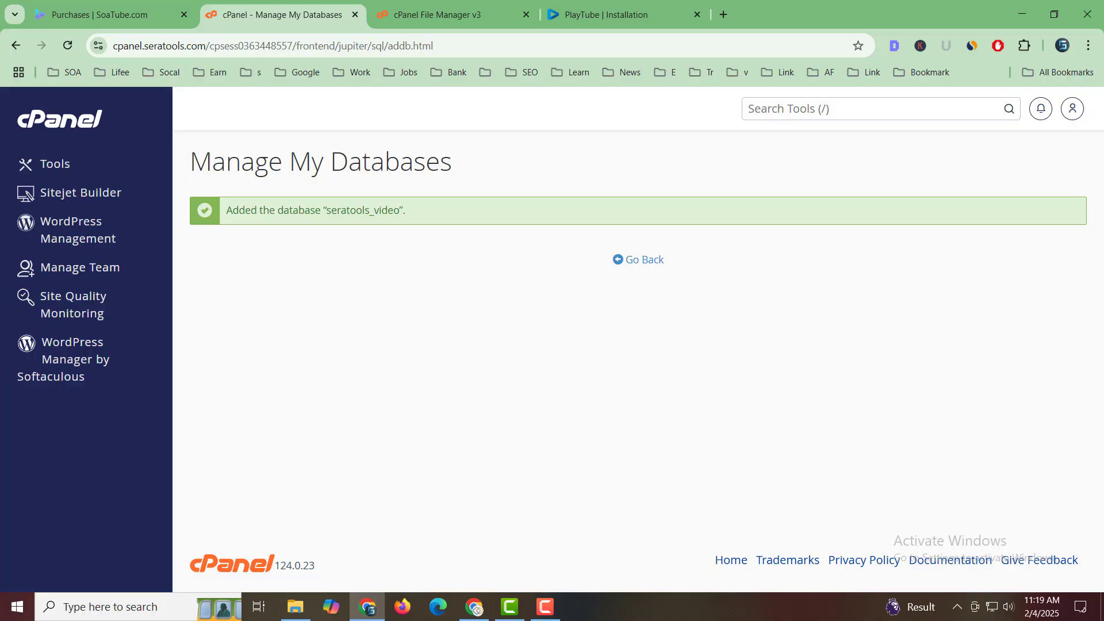
pyautogui.doubleClick(362, 210)
pyautogui.click(644, 259)
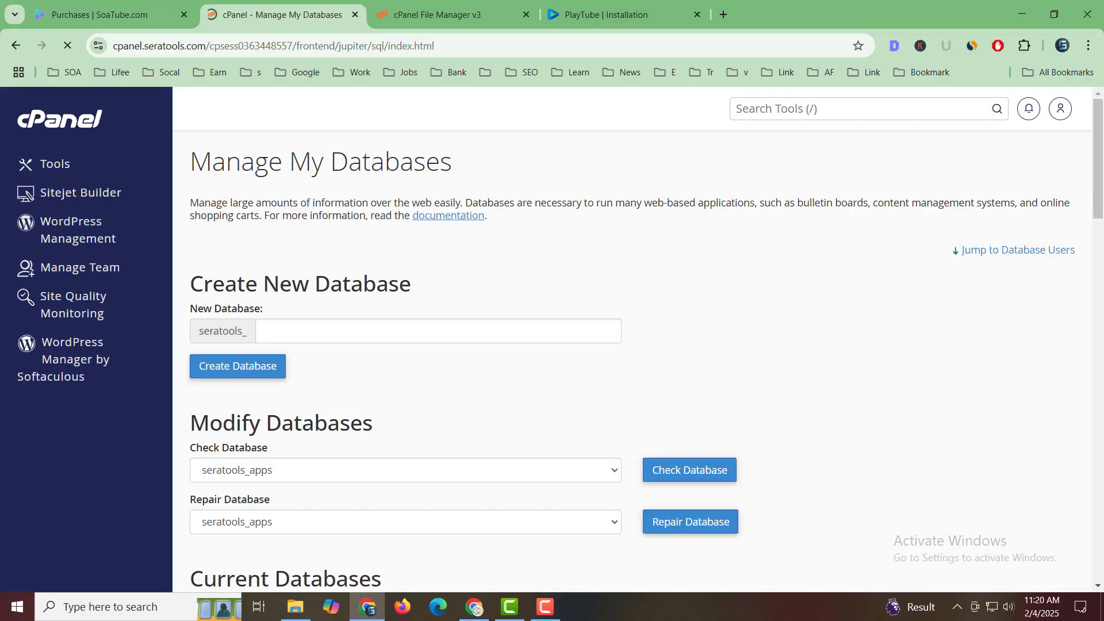
# Create the database user 'video' with a password and confirm it
pyautogui.scroll(-5, 644, 259)
pyautogui.click(368, 196)
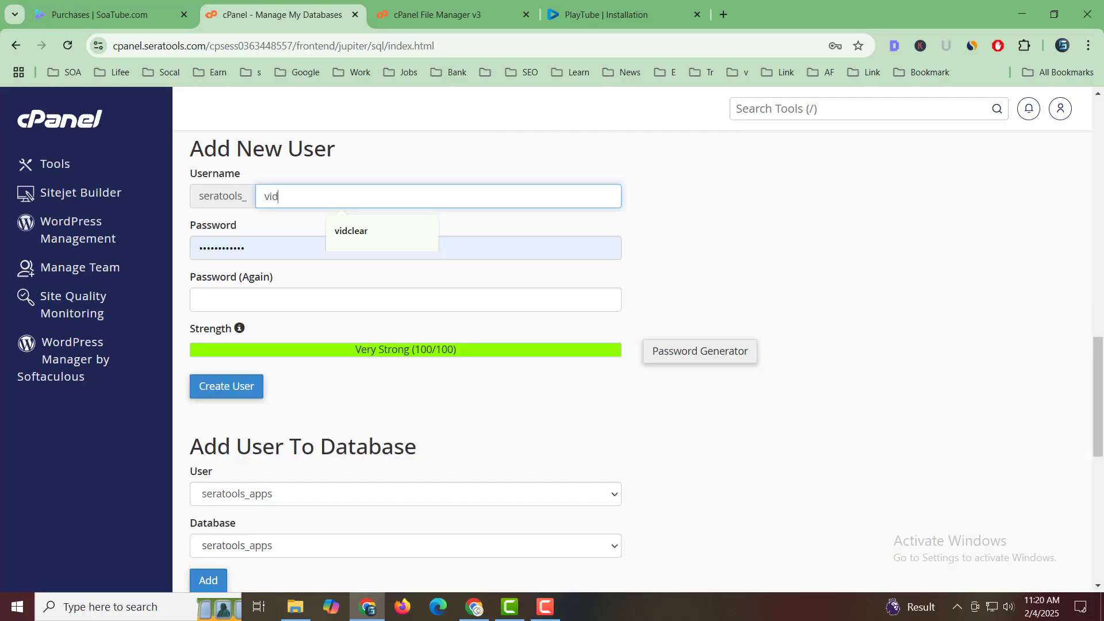
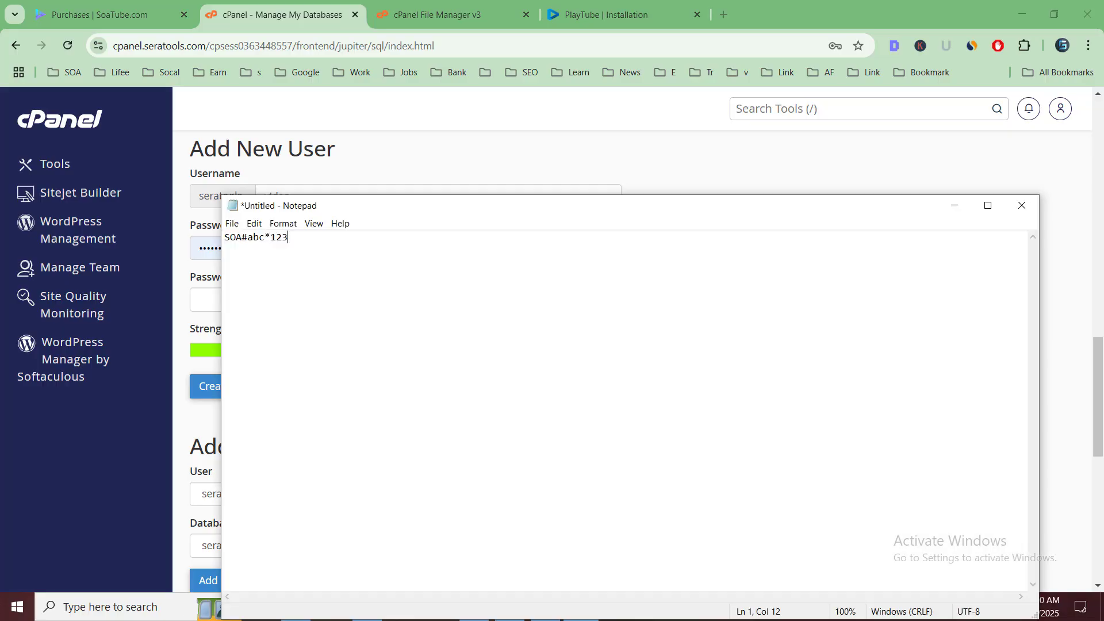
pyautogui.hotkey('ctrl', 'a')
pyautogui.hotkey('ctrl', 'c')
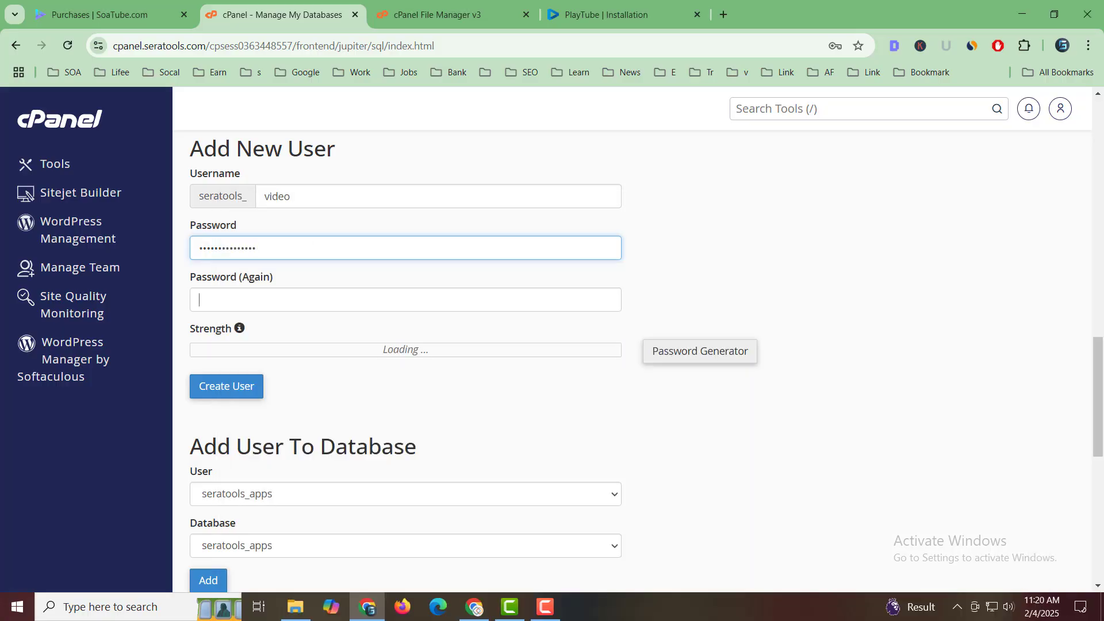
pyautogui.hotkey('ctrl', 'v')
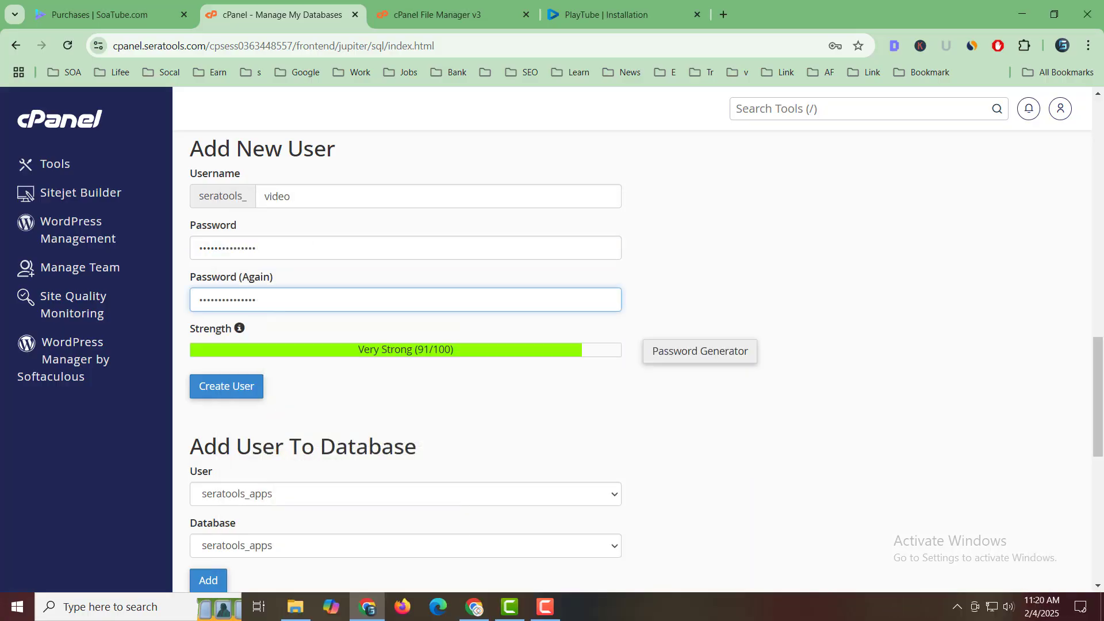
pyautogui.click(227, 386)
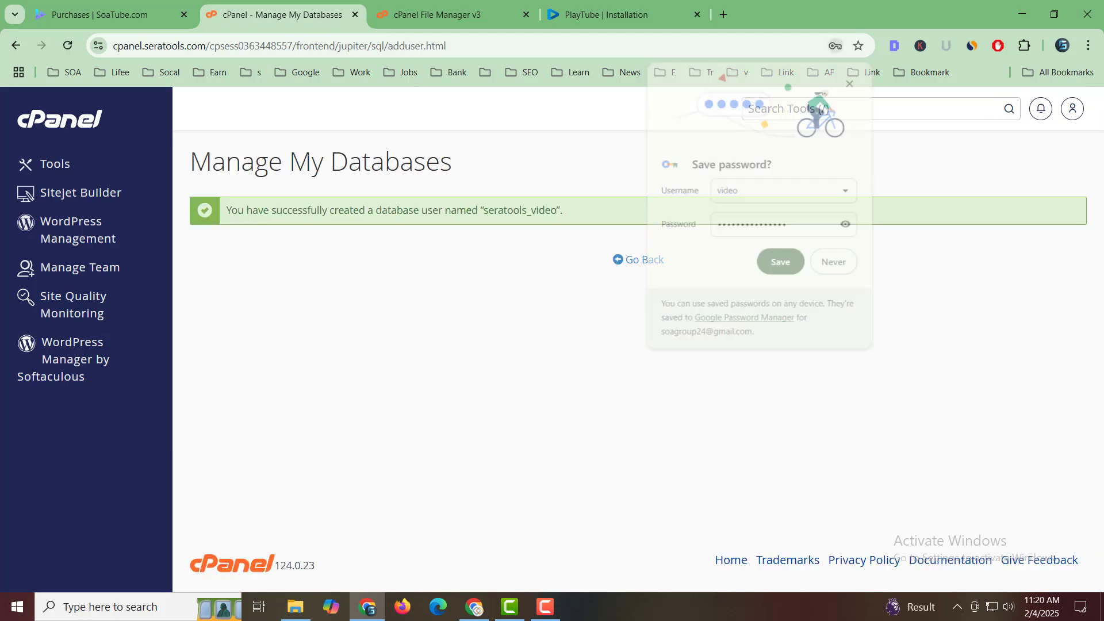
pyautogui.click(632, 260)
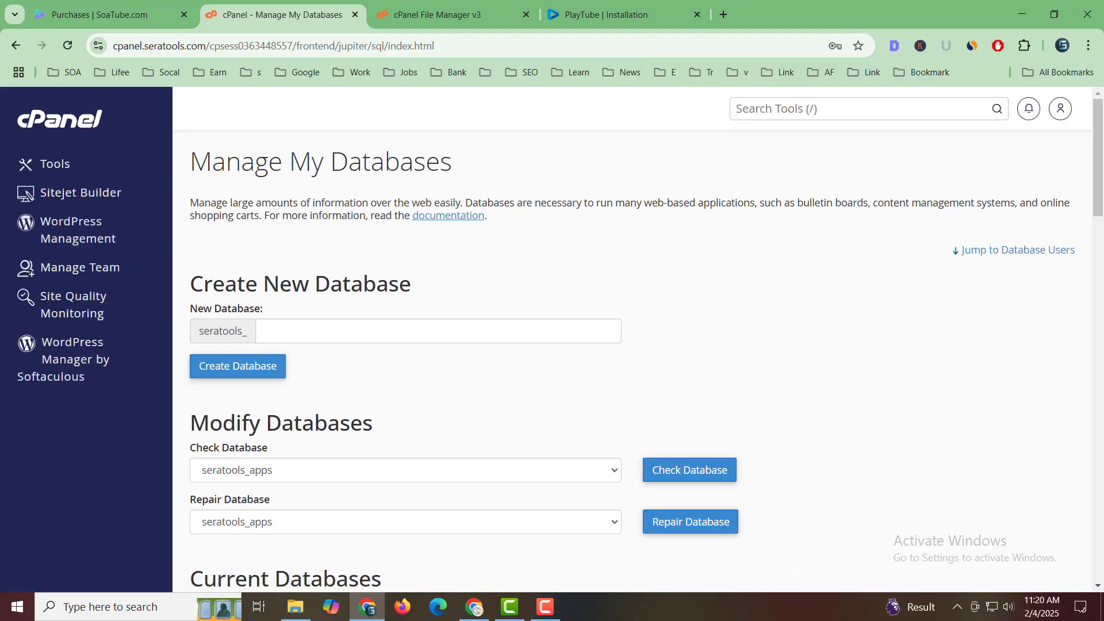
# Add user seratools_video to database seratools_video with ALL PRIVILEGES
pyautogui.scroll(-6, 632, 287)
pyautogui.scroll(-13, 632, 345)
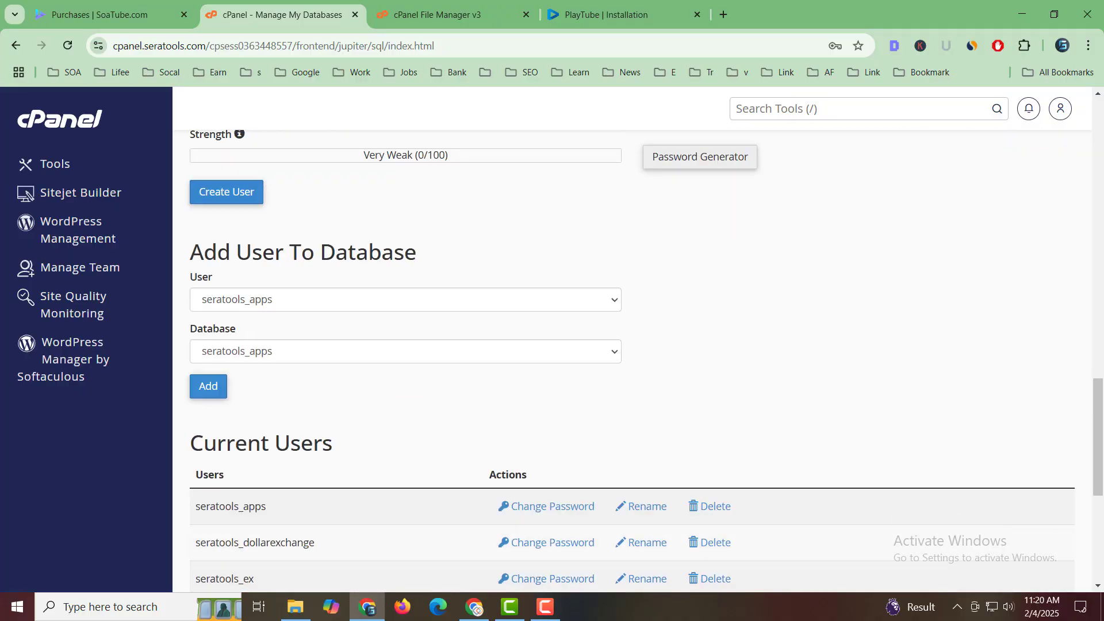
pyautogui.click(405, 278)
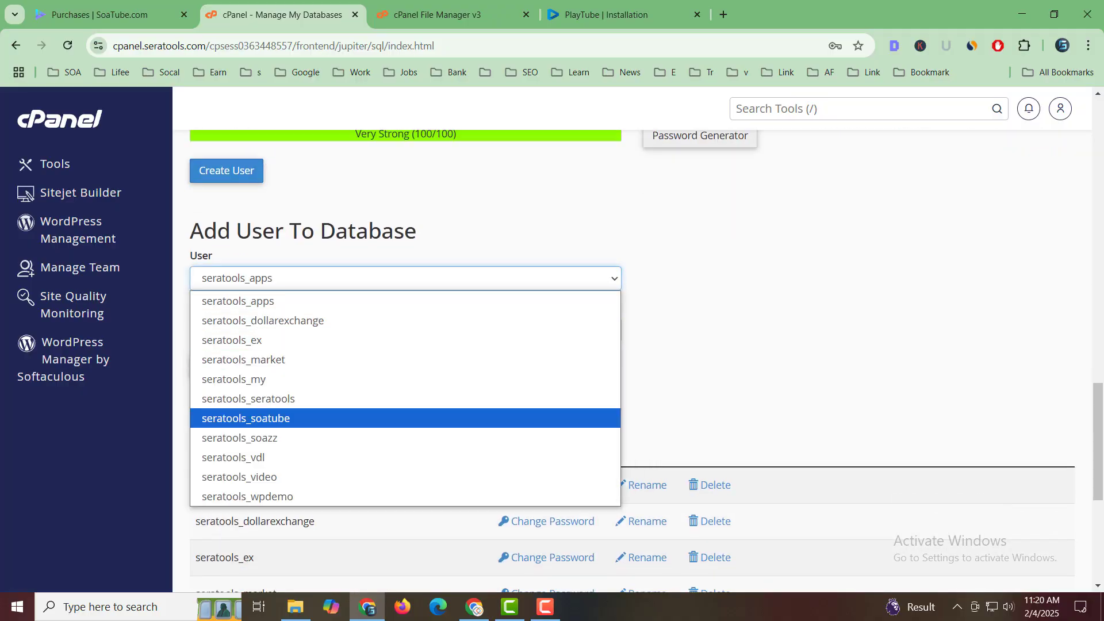
pyautogui.click(406, 476)
pyautogui.click(406, 330)
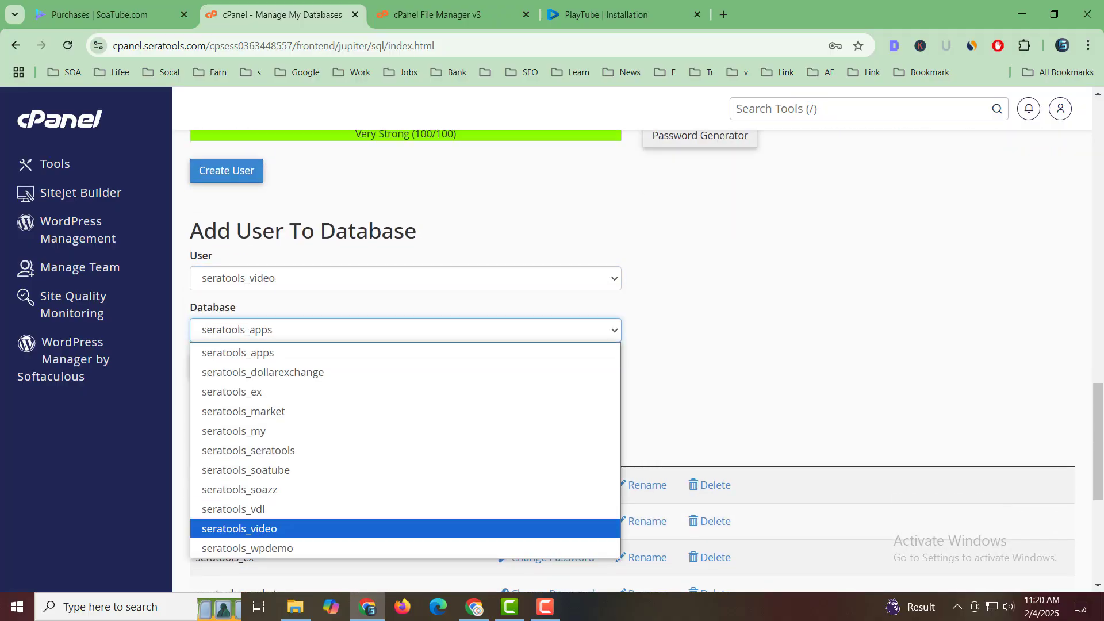
pyautogui.click(405, 528)
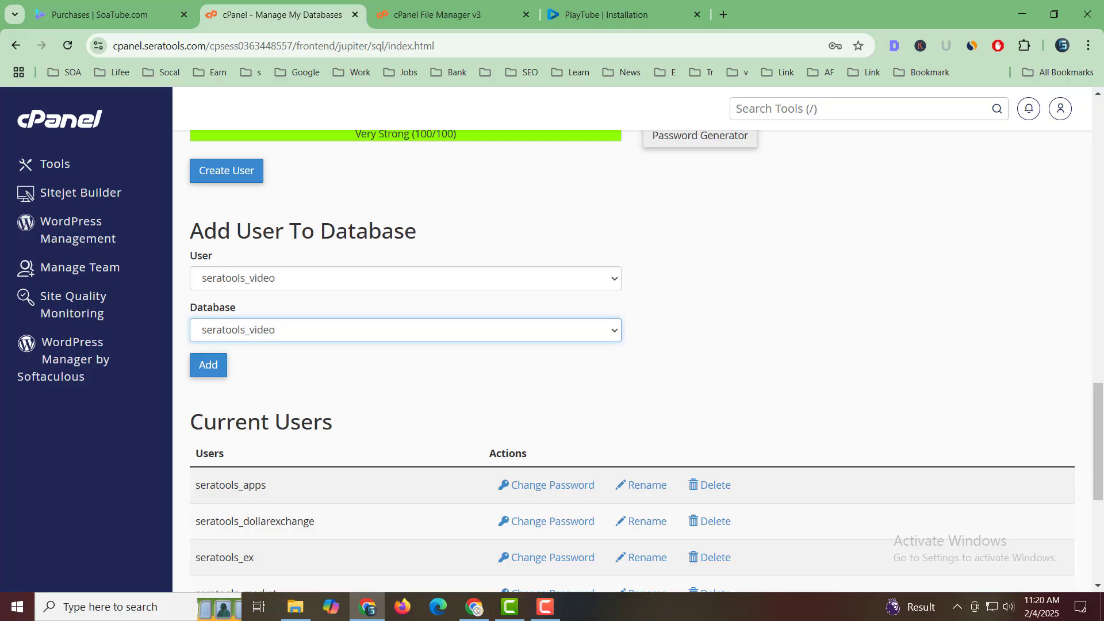
pyautogui.click(208, 364)
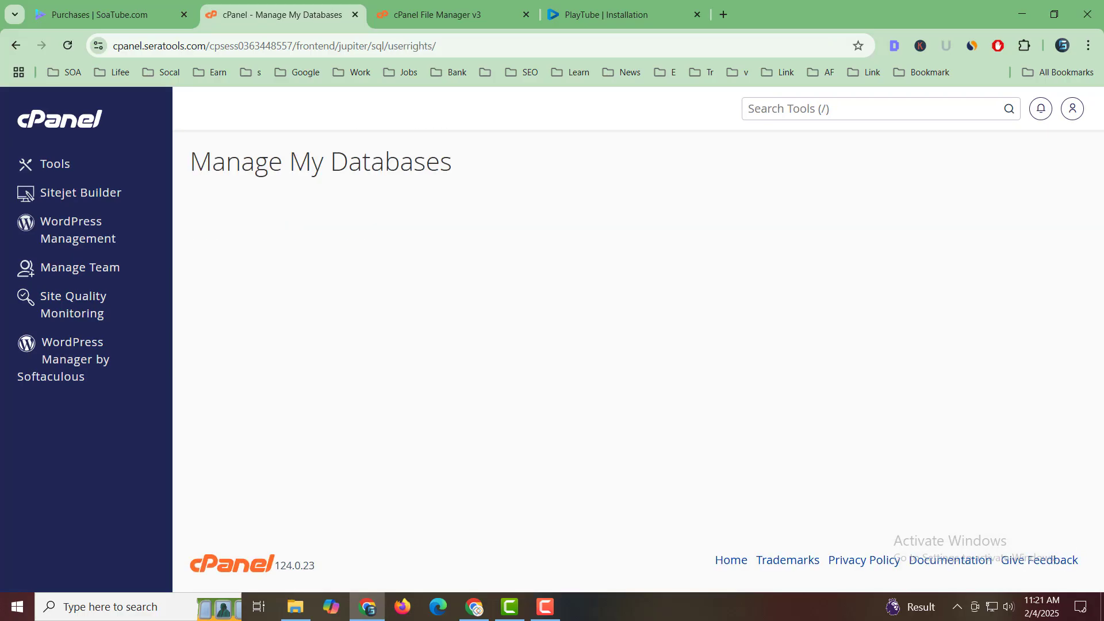
pyautogui.click(199, 289)
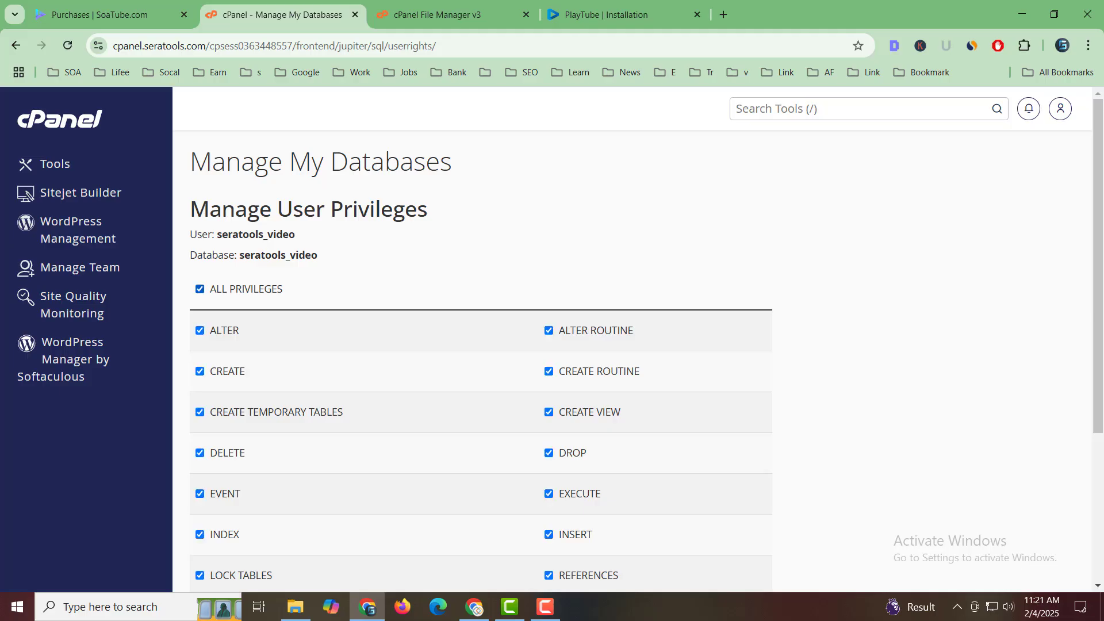
pyautogui.scroll(-4, 200, 289)
pyautogui.click(233, 481)
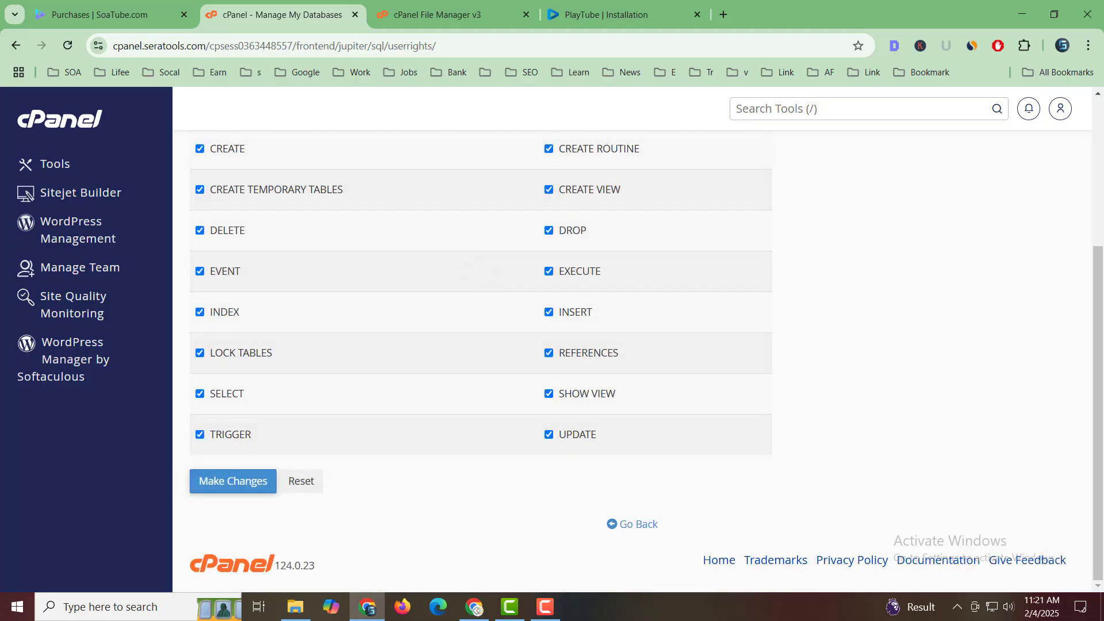
# Enter seratools_video as the SQL database name in the installer
pyautogui.click(606, 15)
pyautogui.click(546, 488)
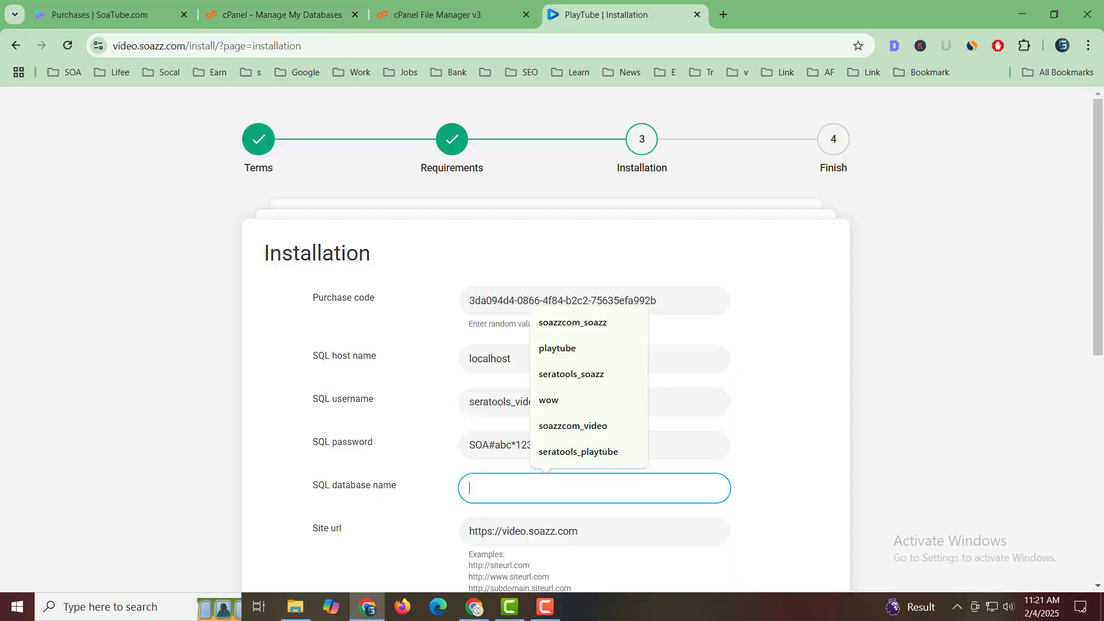
pyautogui.press('super+v')
pyautogui.click(552, 307)
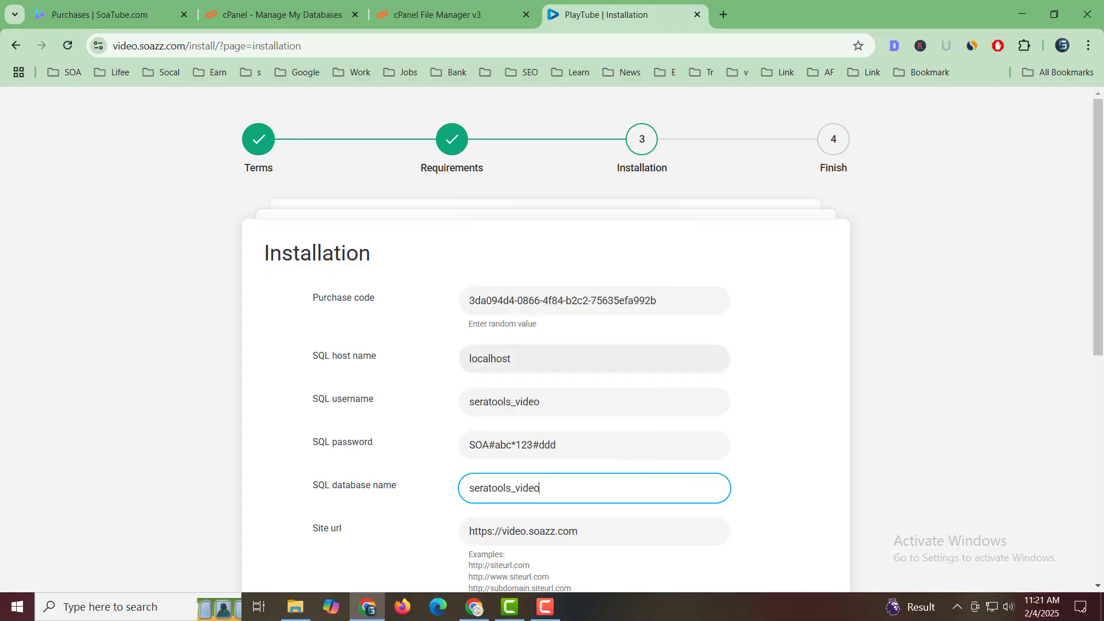
pyautogui.click(785, 454)
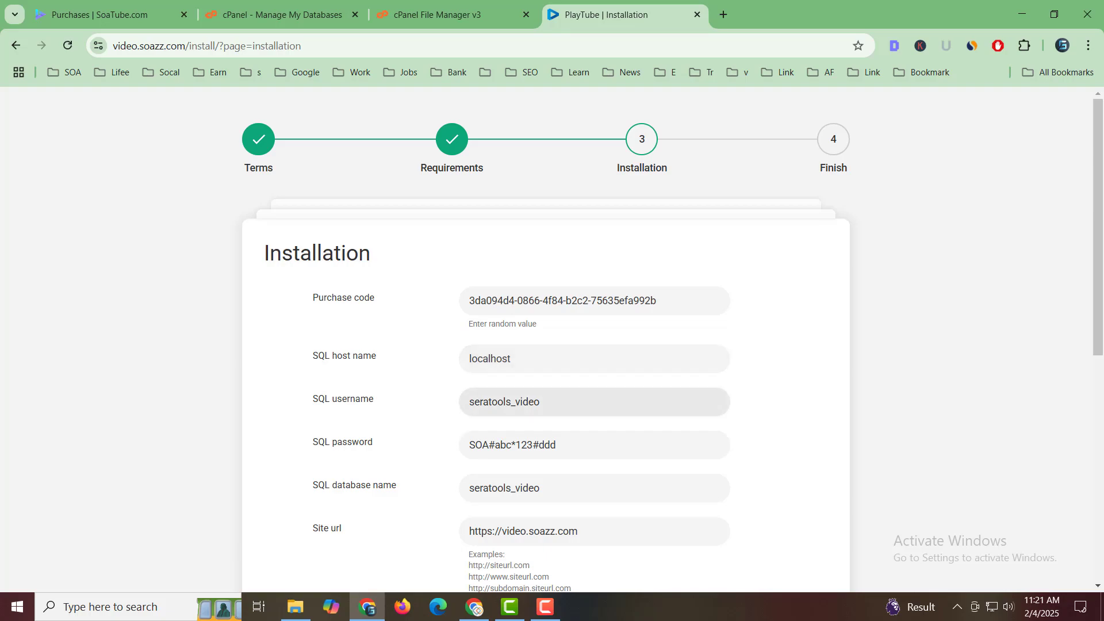
# Set site name to 'Soa Platform' and site title to 'Video Sharing Platform'
pyautogui.scroll(-8, 575, 446)
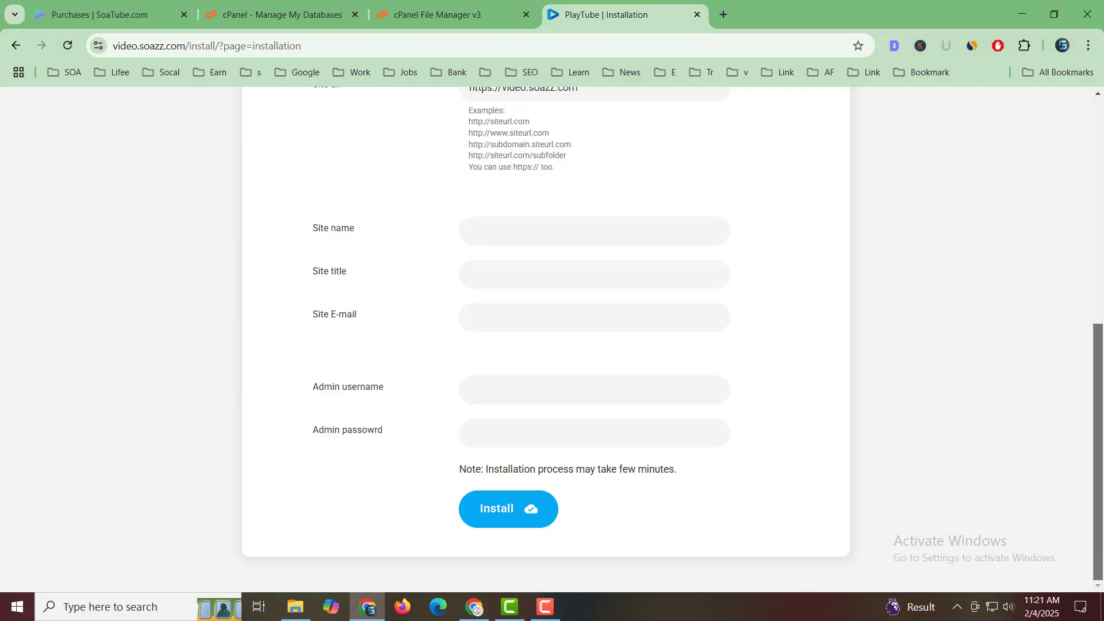
pyautogui.click(594, 232)
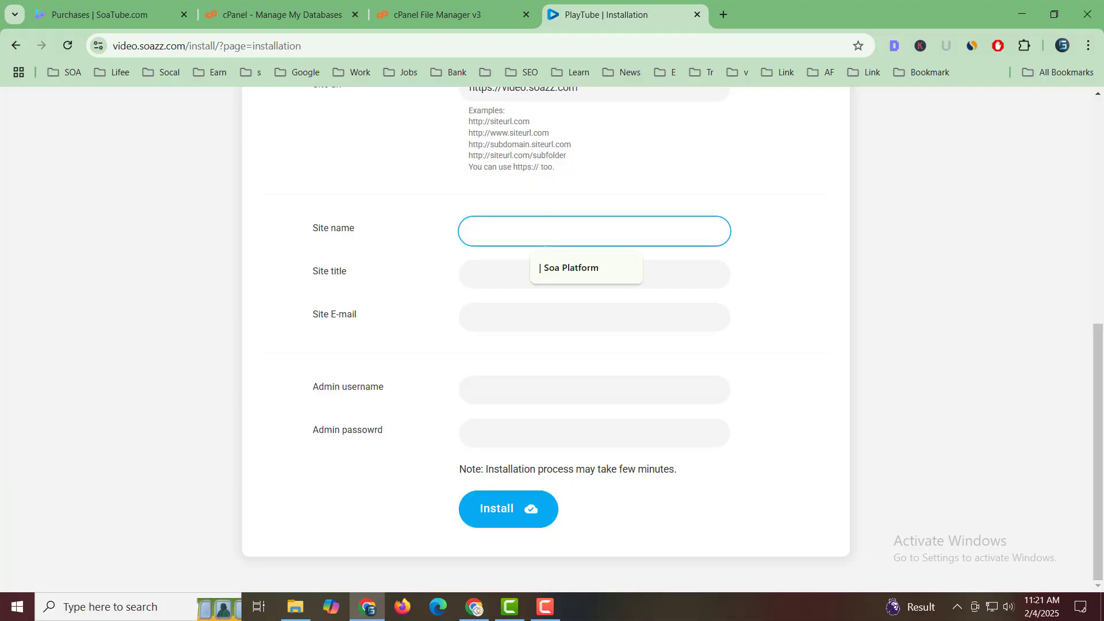
pyautogui.click(575, 268)
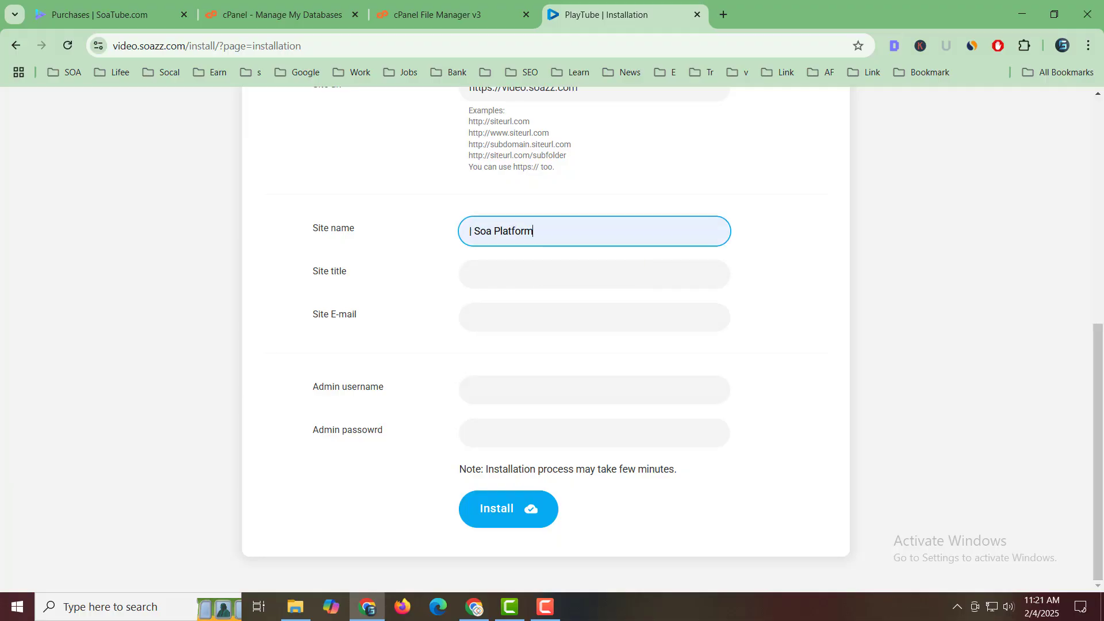
pyautogui.moveTo(494, 232); pyautogui.dragTo(535, 232)
pyautogui.click(569, 233)
pyautogui.click(570, 267)
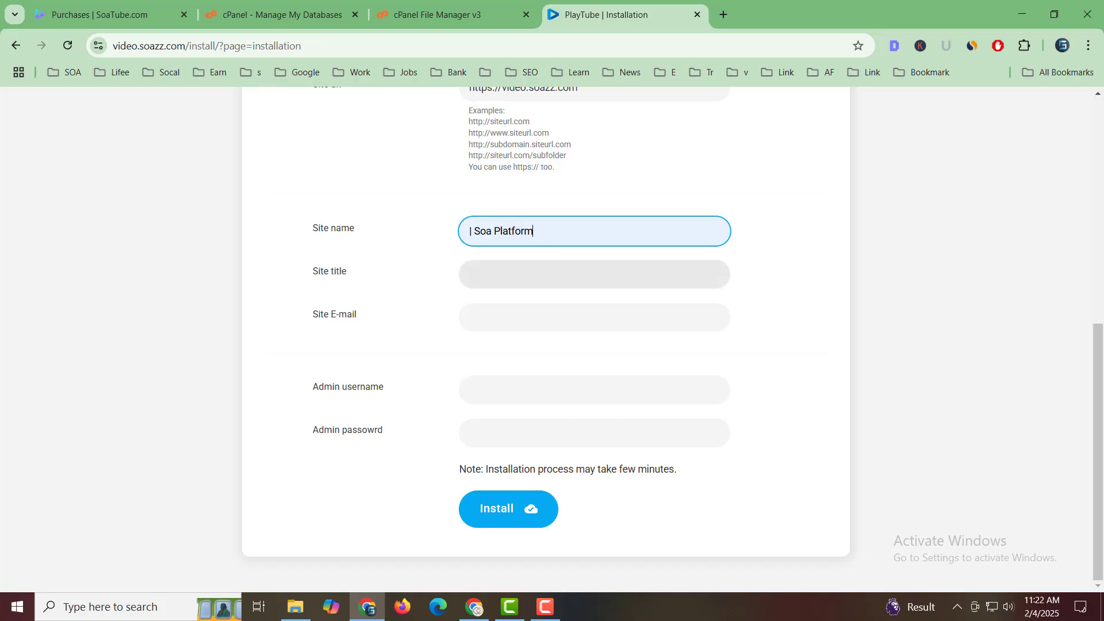
pyautogui.click(575, 275)
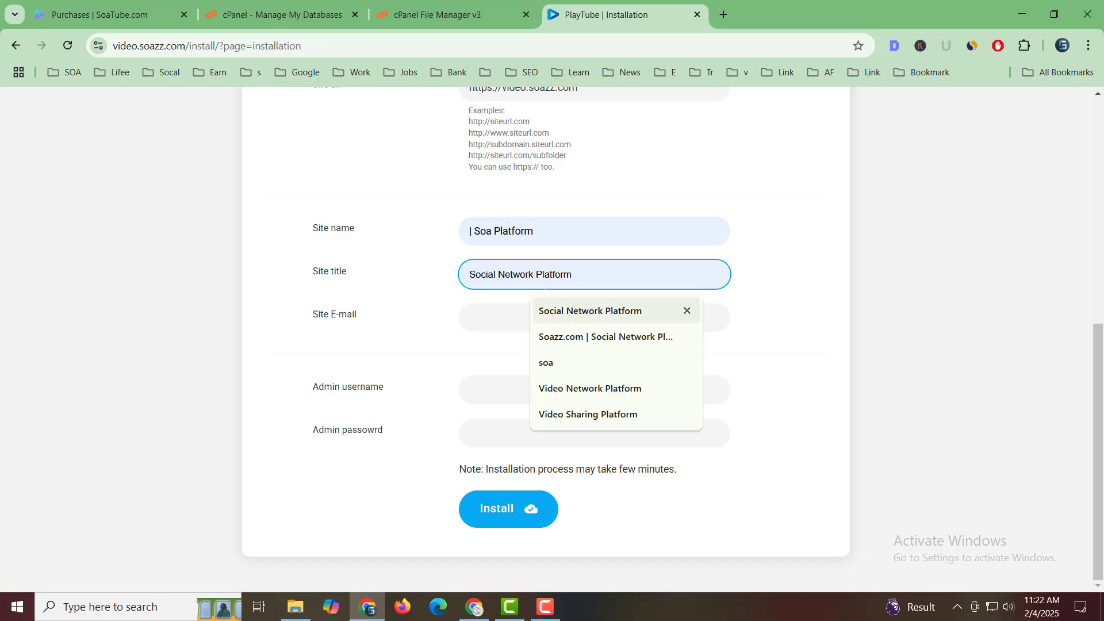
pyautogui.click(588, 414)
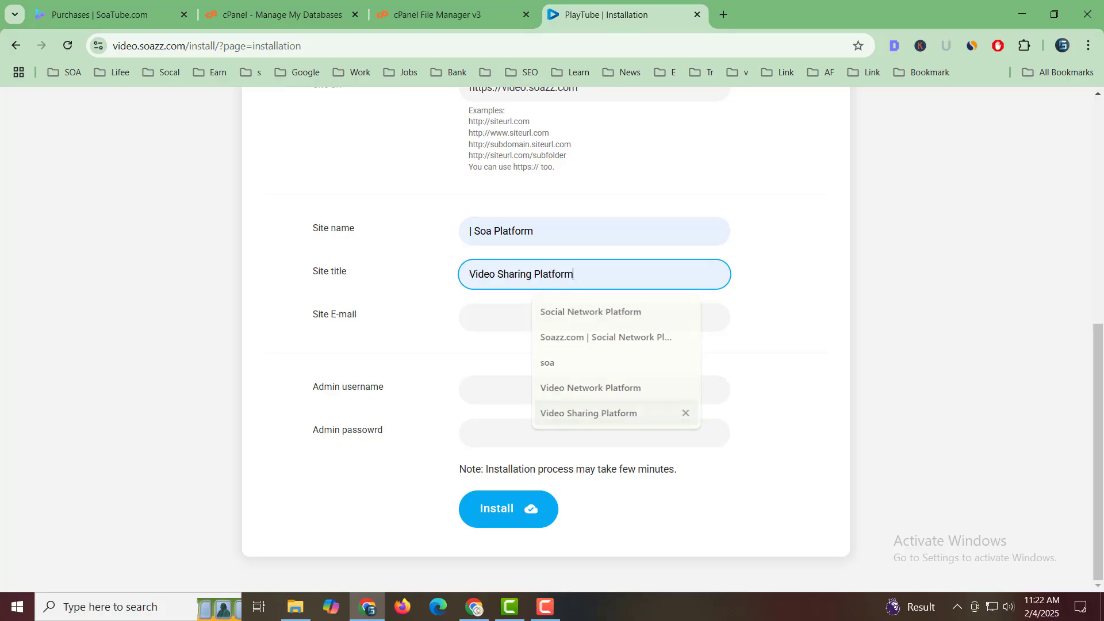
# Fill in the site e-mail, admin username and saved admin password, then install
pyautogui.click(575, 317)
pyautogui.press('Down')
pyautogui.press('Return')
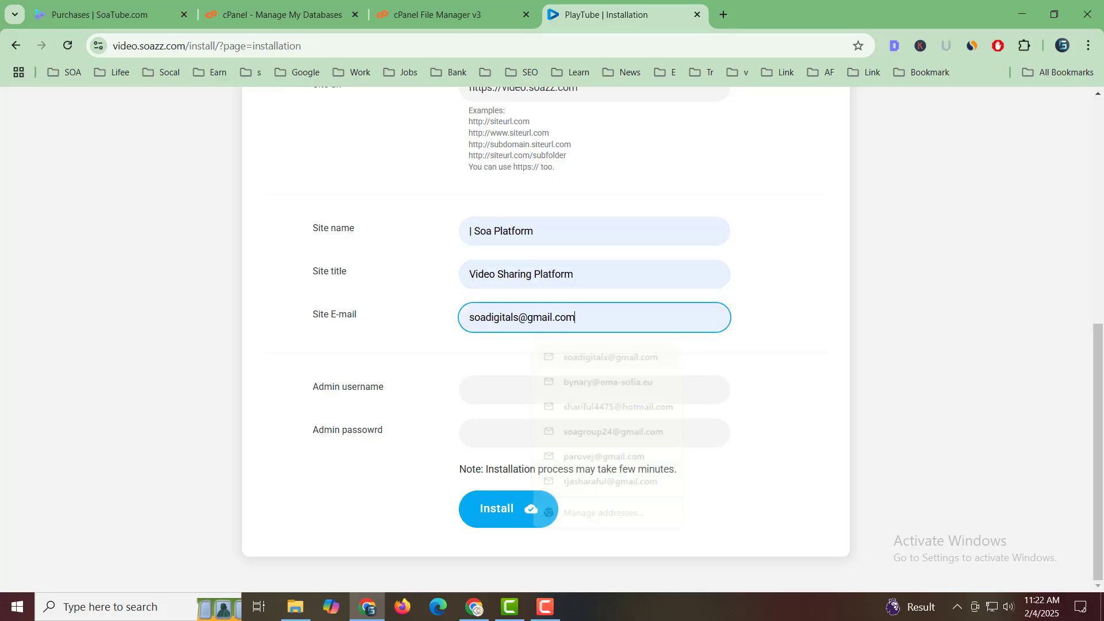
pyautogui.press('Tab')
pyautogui.press('Down')
pyautogui.press('Return')
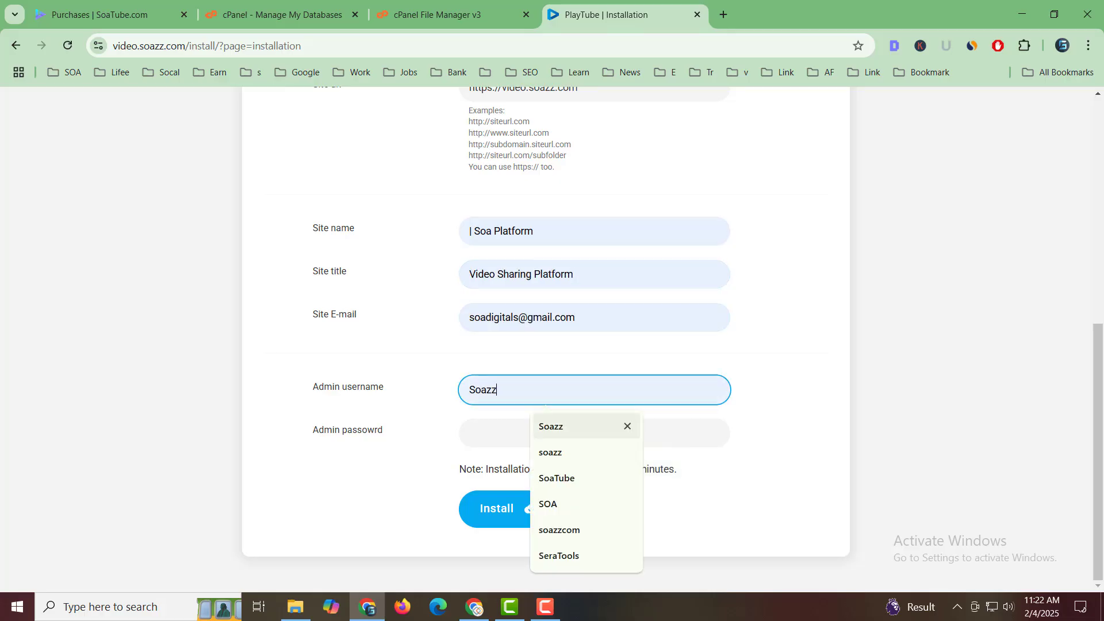
pyautogui.press('Tab')
pyautogui.press('Down')
pyautogui.press('Return')
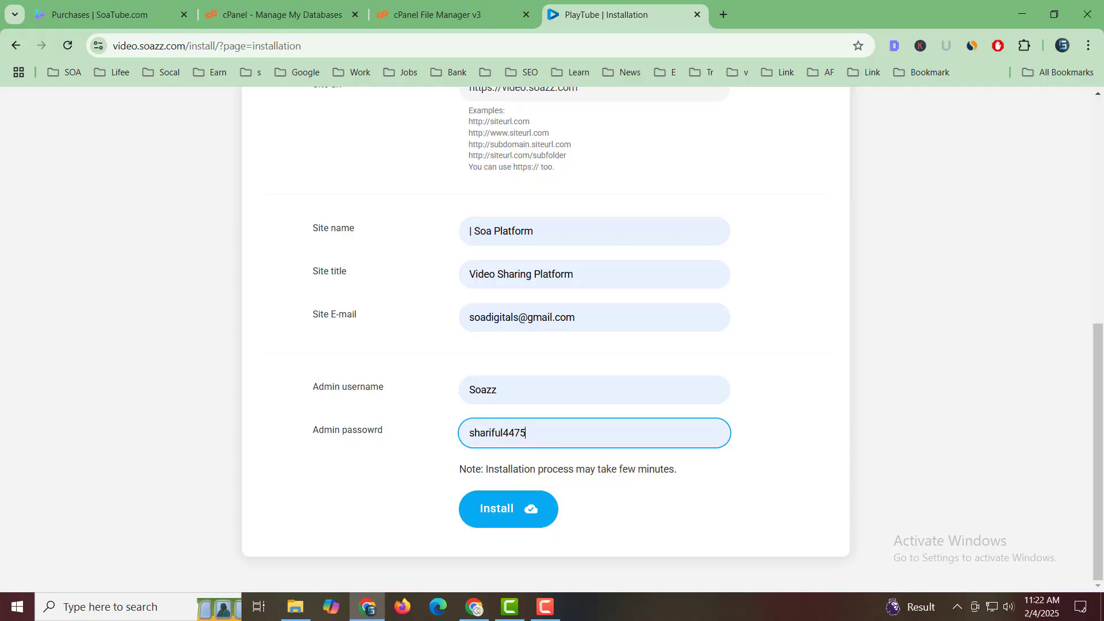
pyautogui.press('Tab')
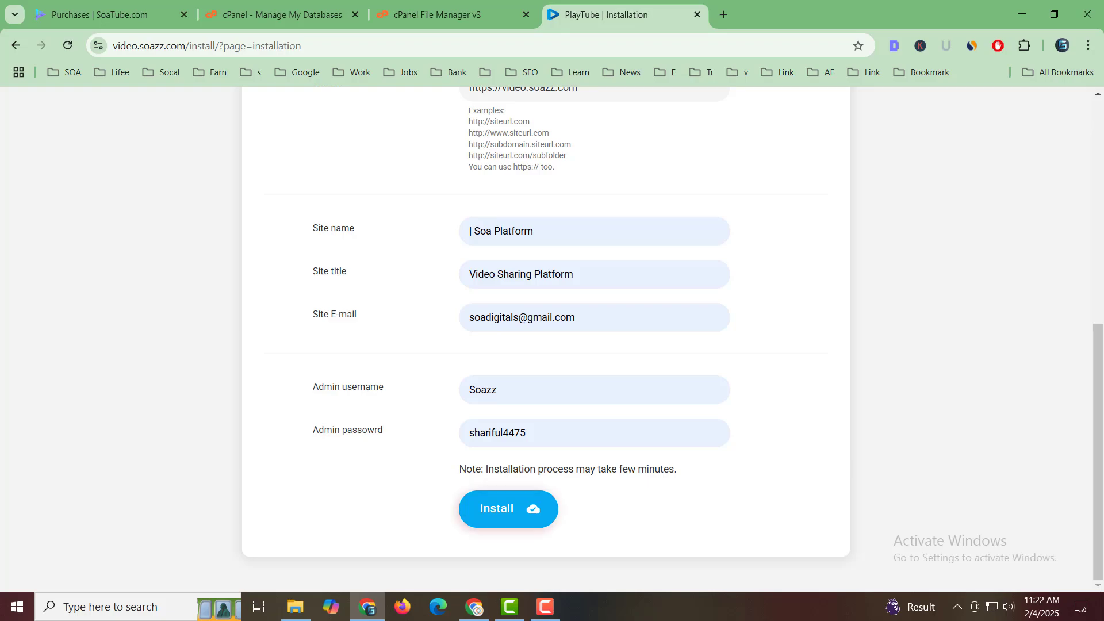
pyautogui.click(508, 509)
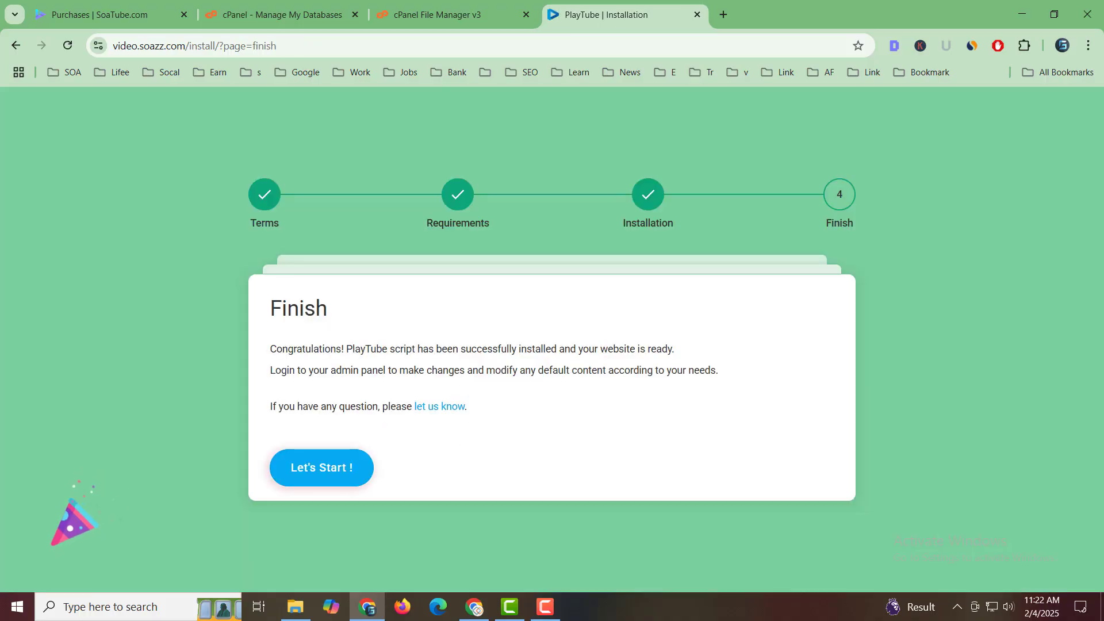
# Open the newly installed video.soazz.com site and dismiss its cookie notice
pyautogui.click(321, 467)
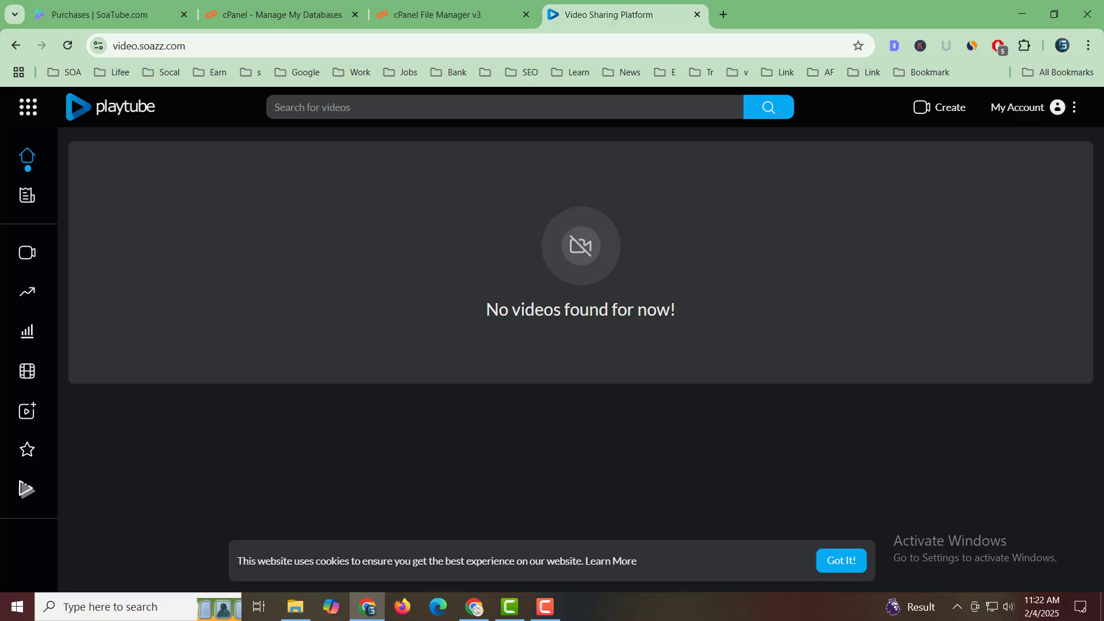
pyautogui.click(842, 561)
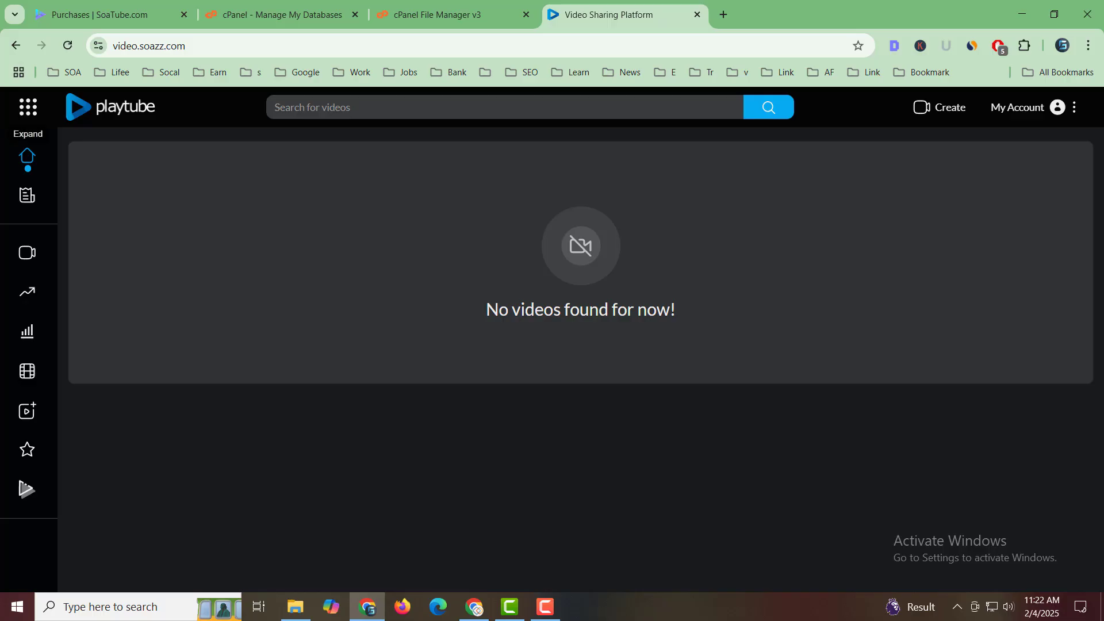
pyautogui.click(28, 107)
# Switch the PlayTube site from dark mode to light mode via the account menu
pyautogui.click(28, 107)
pyautogui.click(27, 107)
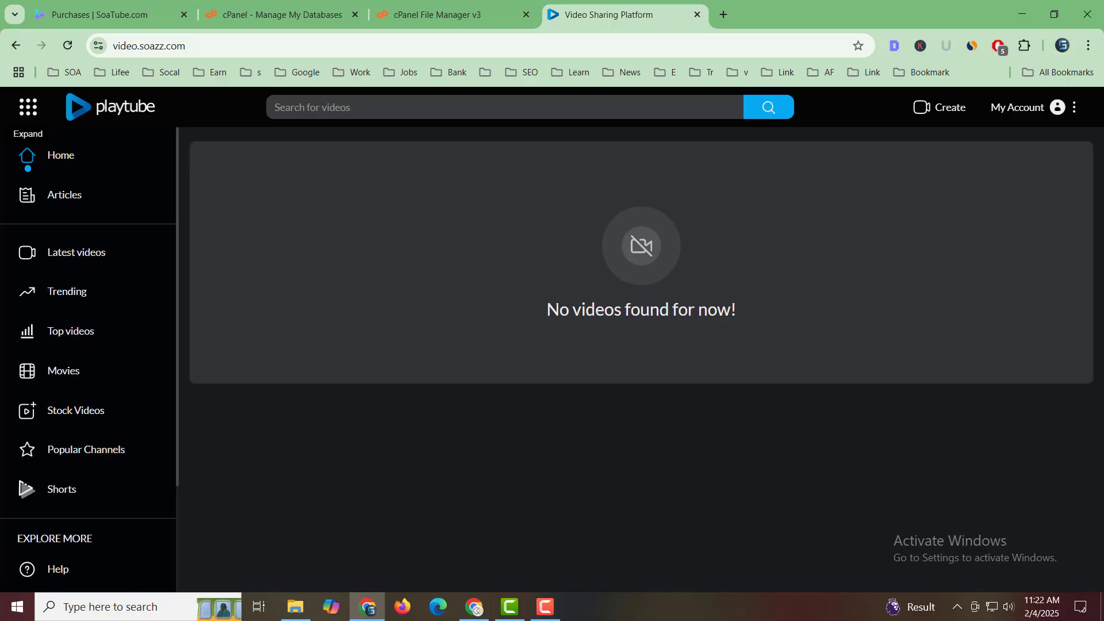
pyautogui.click(28, 107)
pyautogui.click(1074, 107)
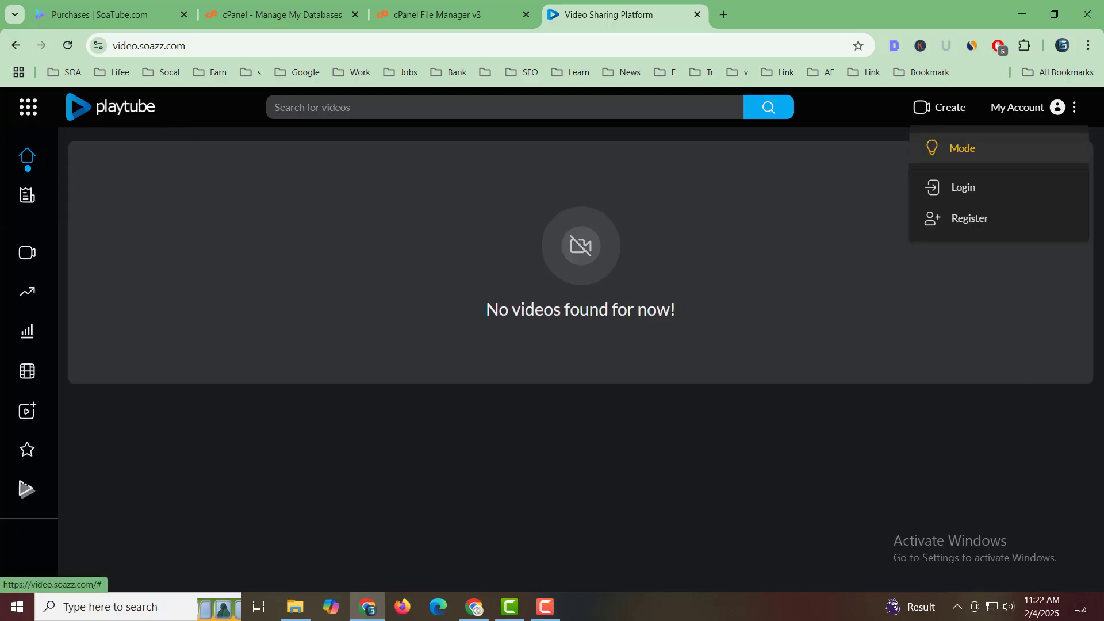
pyautogui.click(946, 148)
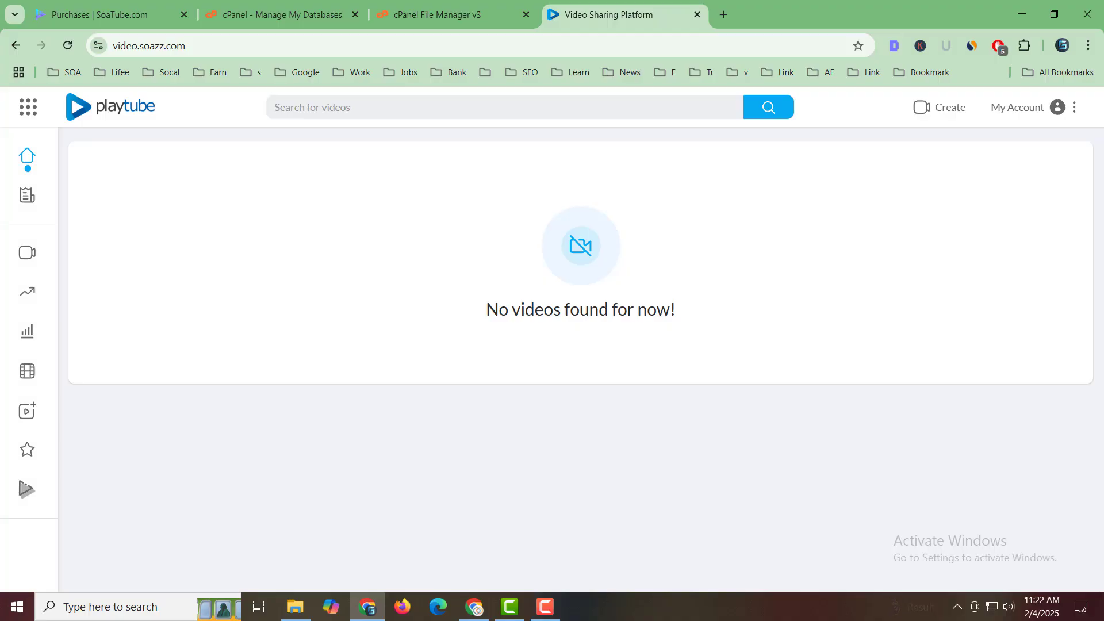
# Bring up the login form with the saved credentials filled in
pyautogui.click(27, 107)
pyautogui.click(28, 107)
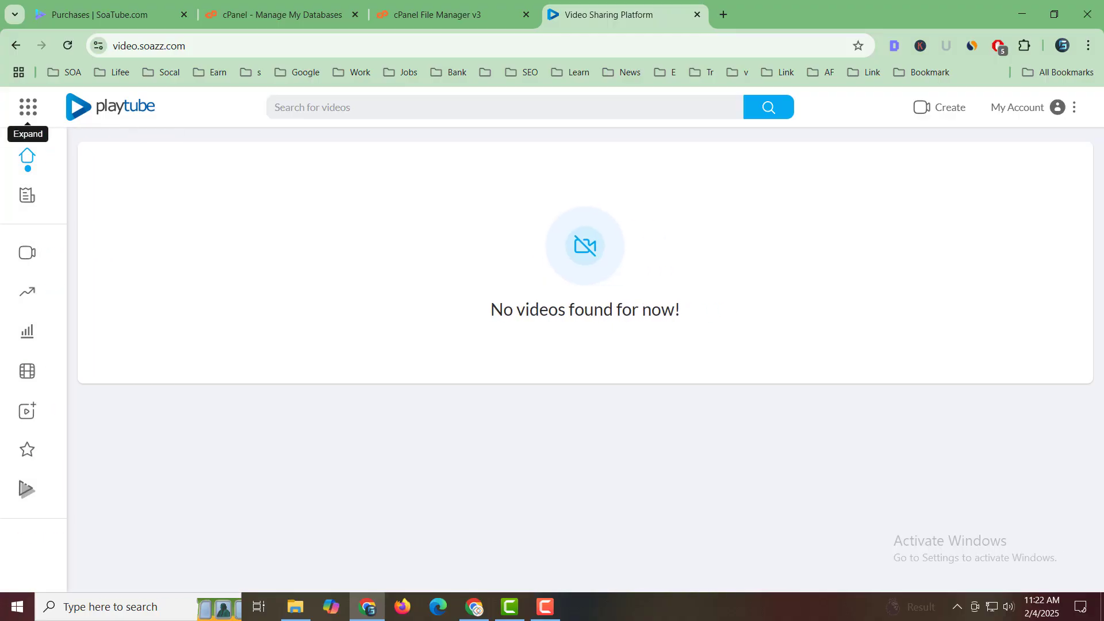
pyautogui.click(28, 107)
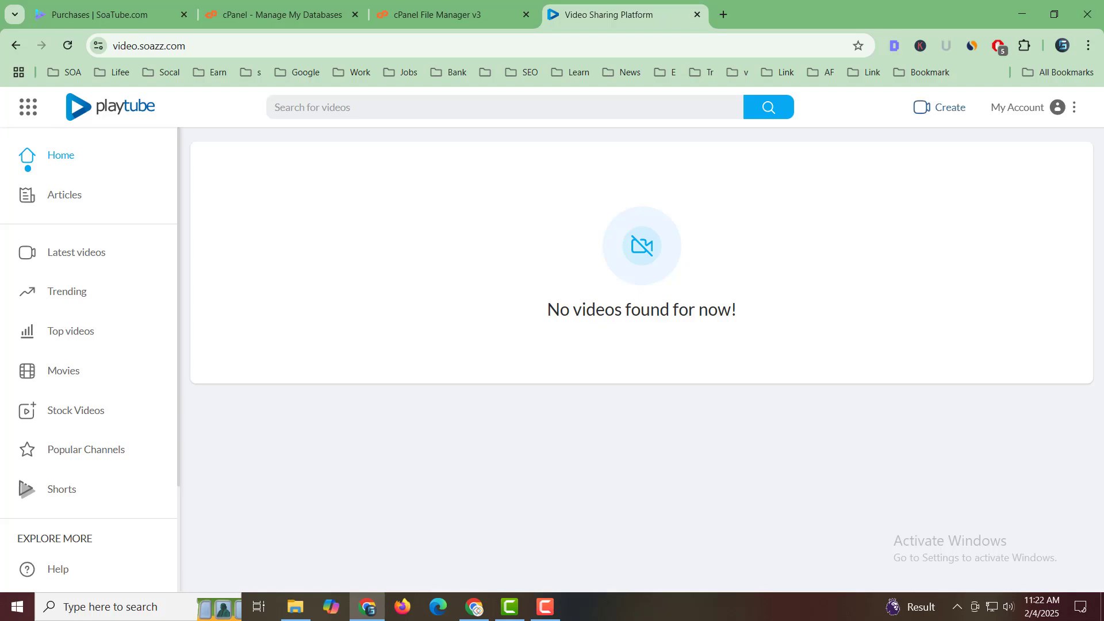
pyautogui.click(1057, 108)
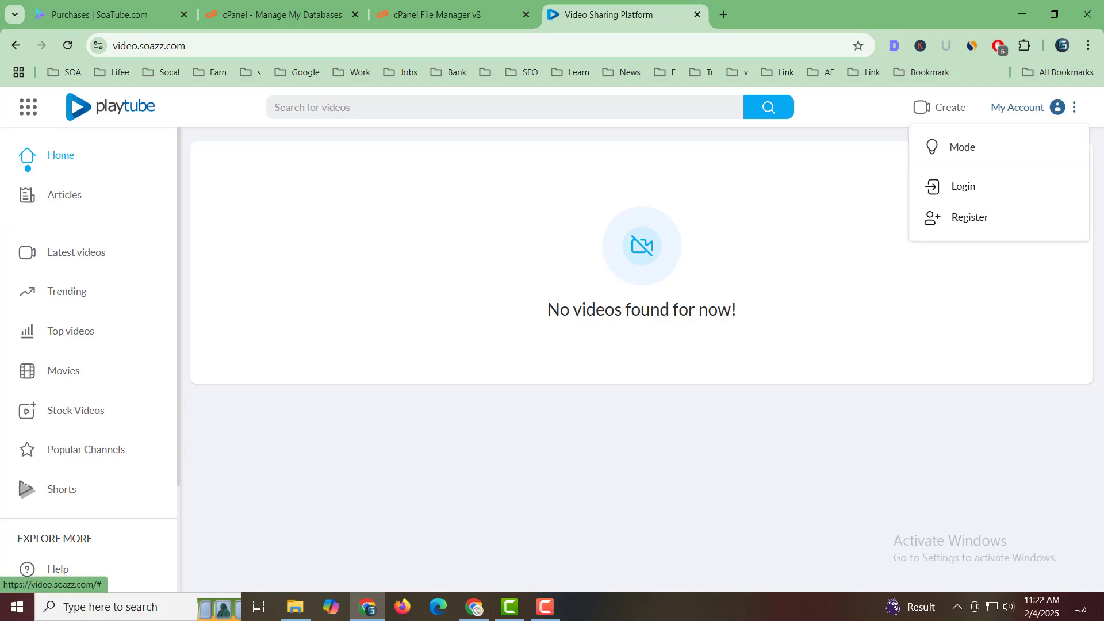
pyautogui.click(963, 186)
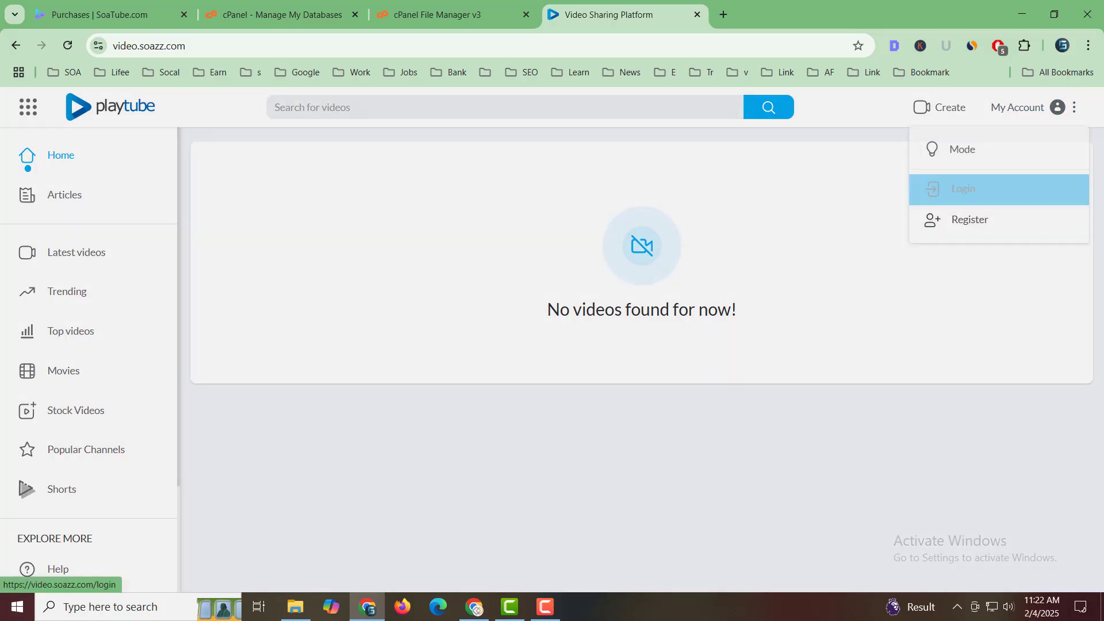
# Log in with the saved admin credentials and open the Admin Panel from the account menu
pyautogui.press('Return')
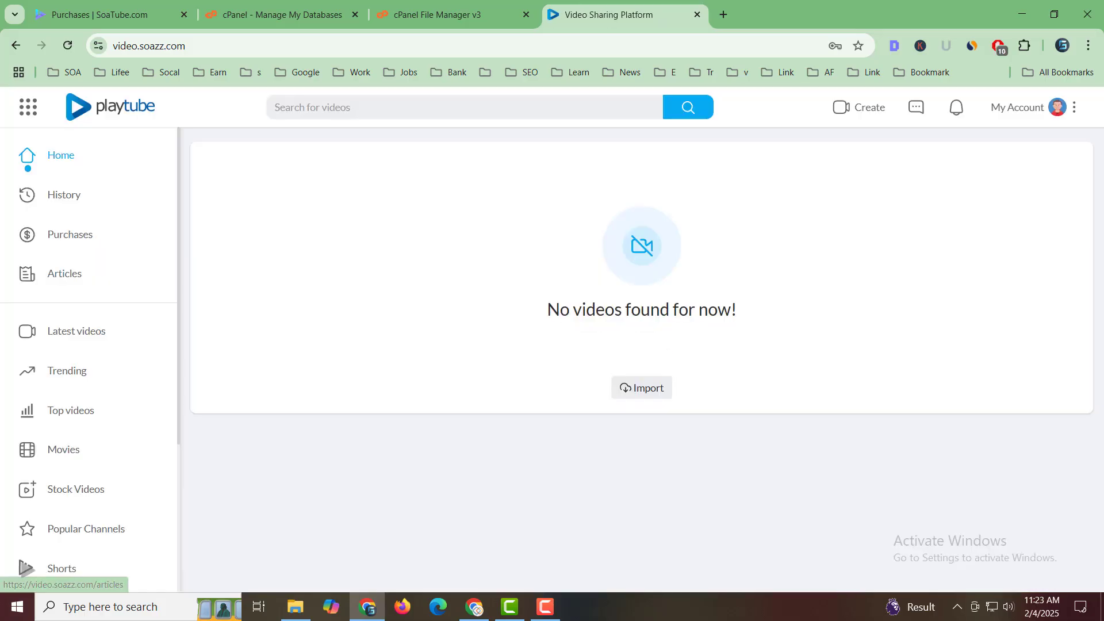
pyautogui.click(859, 107)
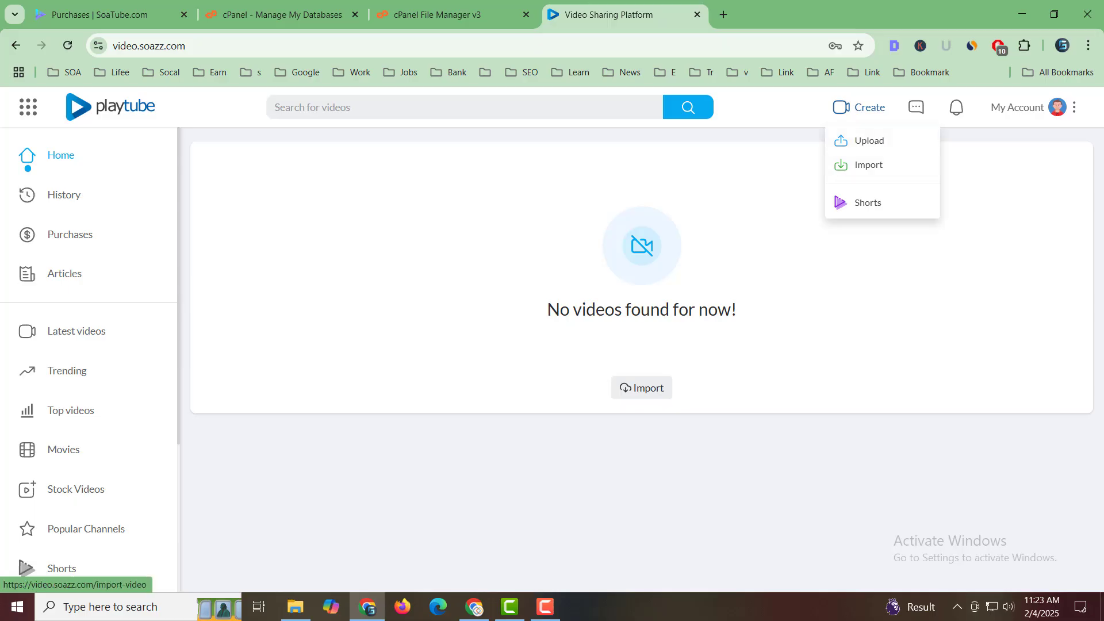
pyautogui.click(1029, 107)
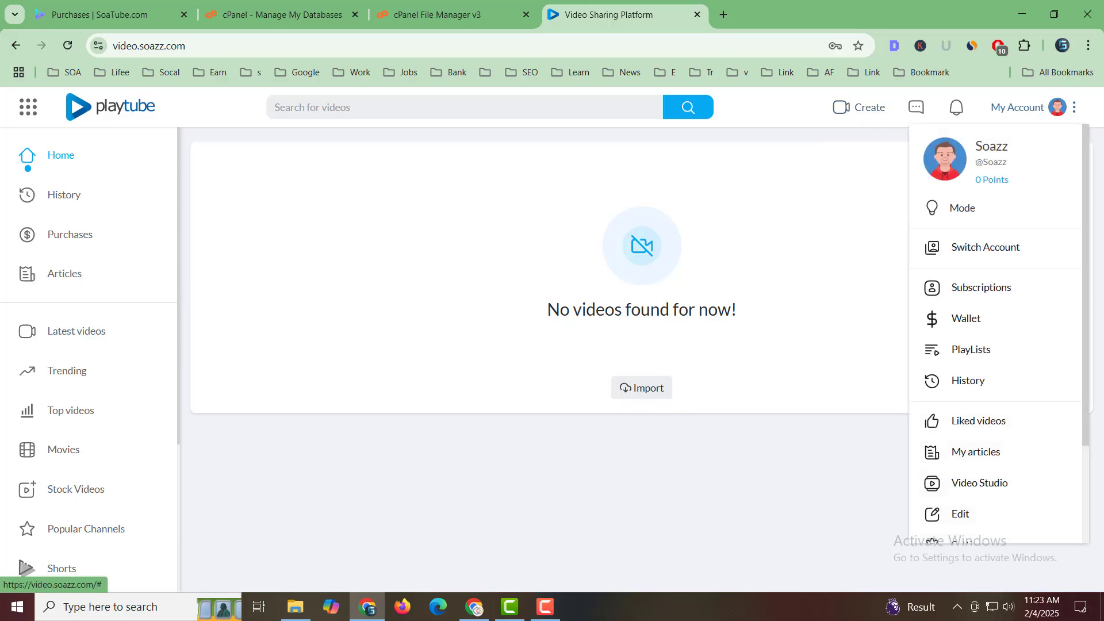
pyautogui.scroll(-3, 977, 215)
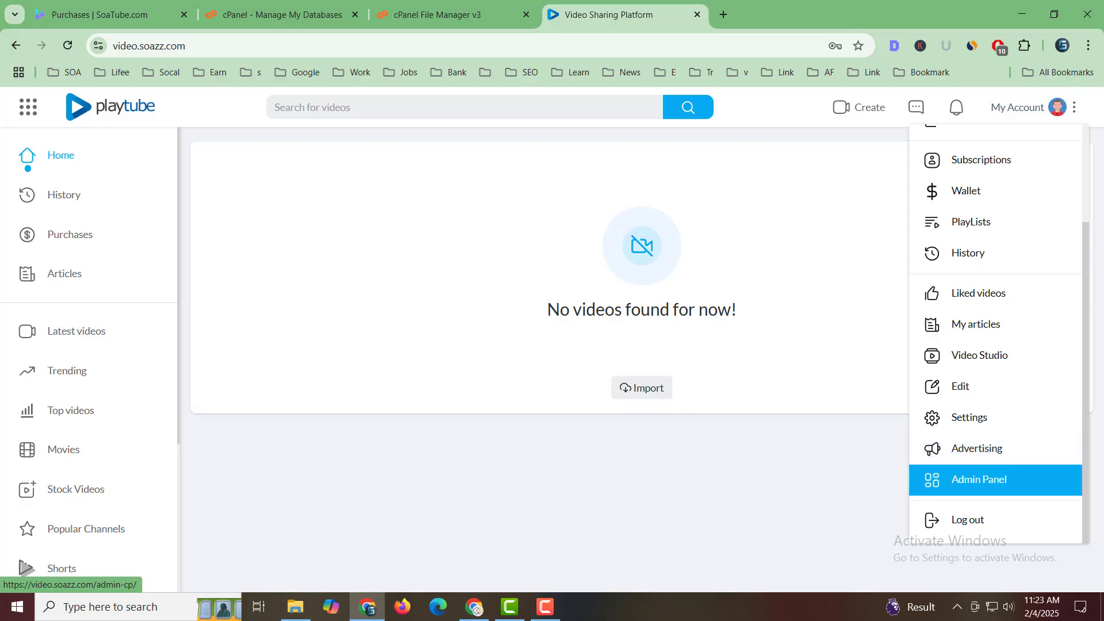
pyautogui.click(979, 479)
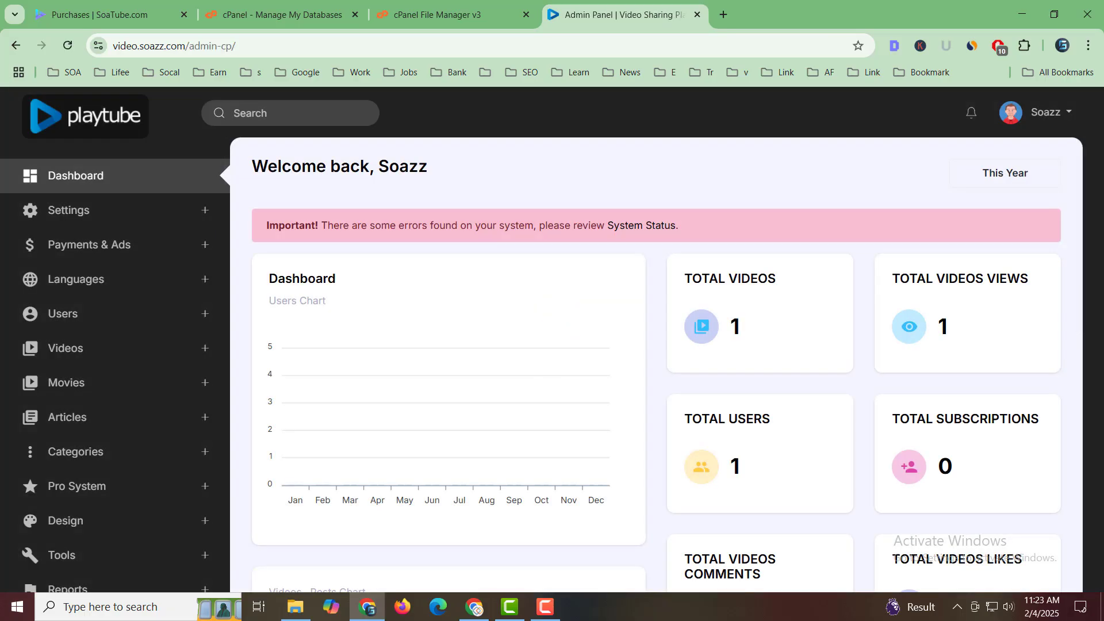
pyautogui.scroll(-10, 656, 365)
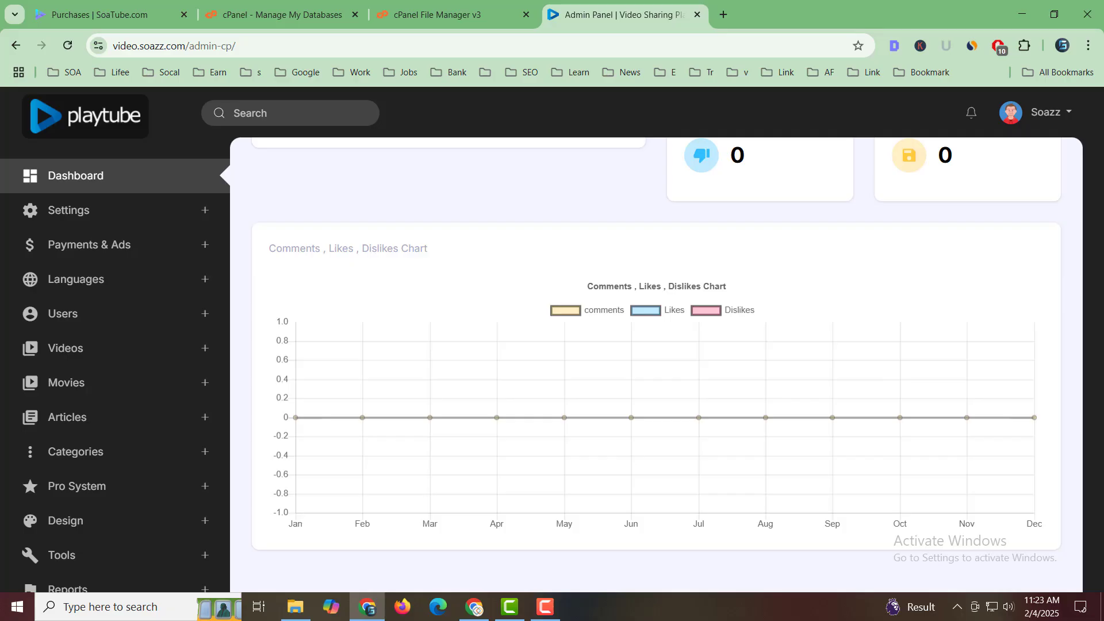
pyautogui.scroll(10, 657, 365)
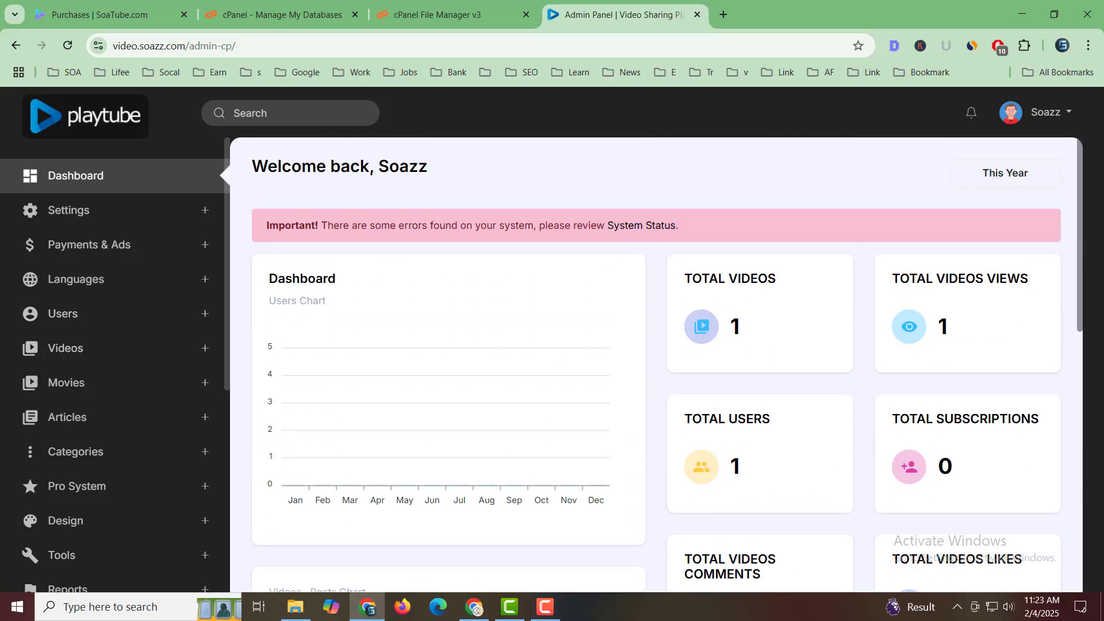
pyautogui.scroll(-1, 656, 366)
pyautogui.scroll(-9, 656, 365)
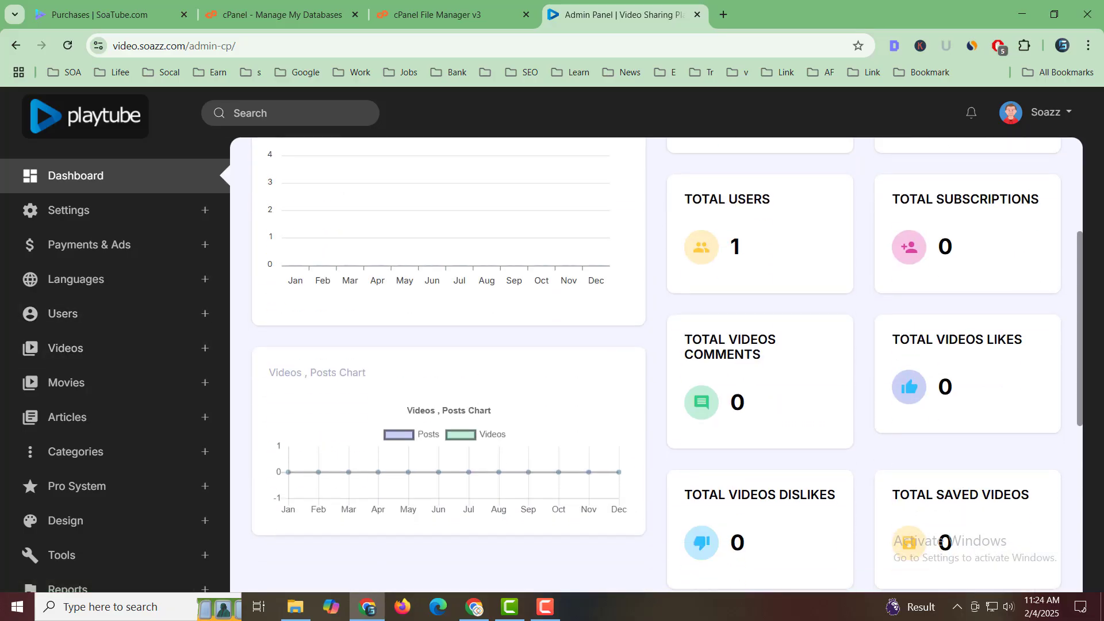
pyautogui.scroll(10, 656, 365)
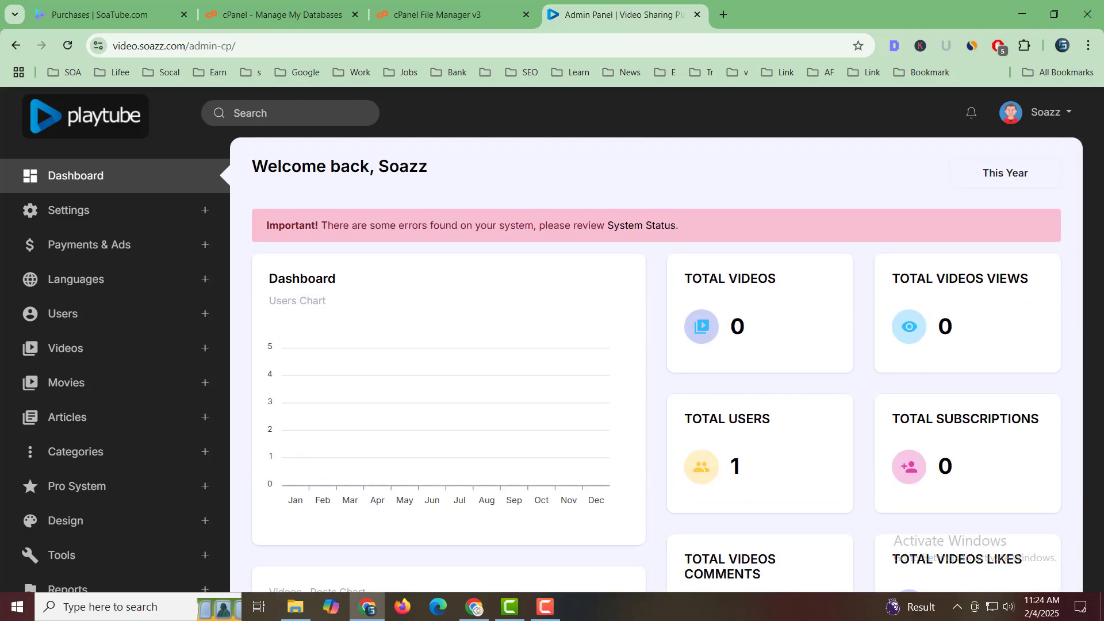
pyautogui.doubleClick(737, 327)
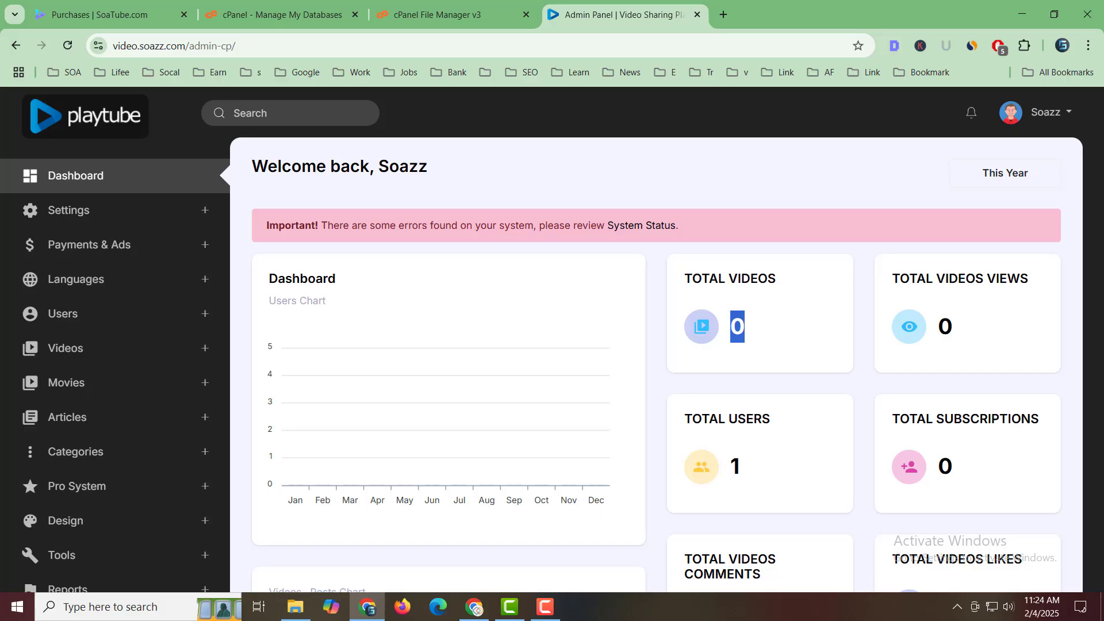
pyautogui.click(762, 329)
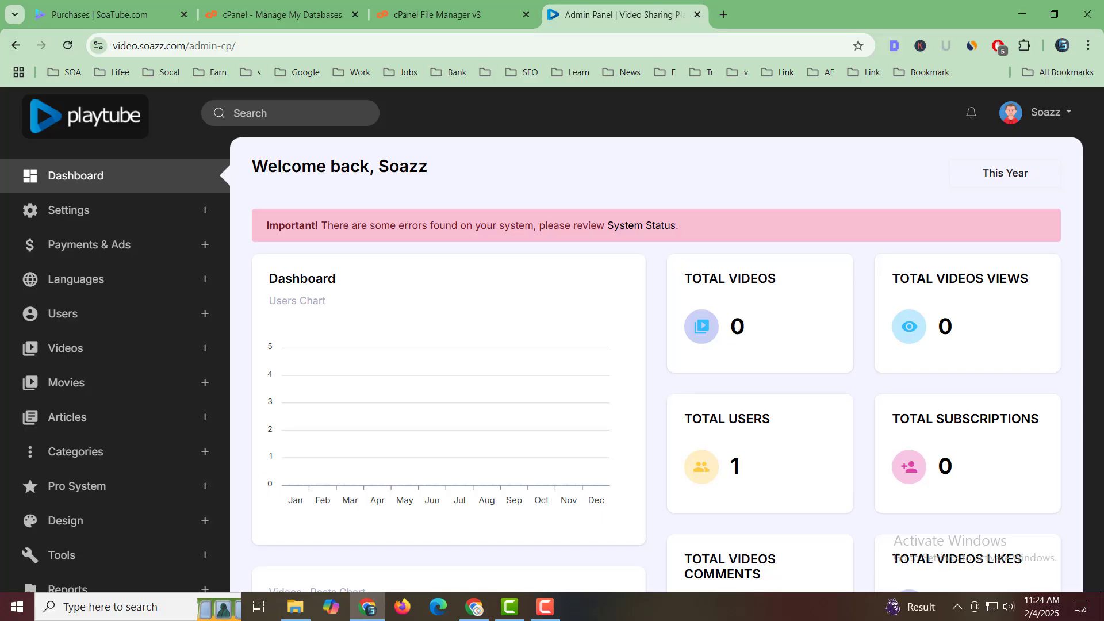
pyautogui.doubleClick(944, 466)
pyautogui.scroll(-2, 656, 365)
pyautogui.doubleClick(737, 481)
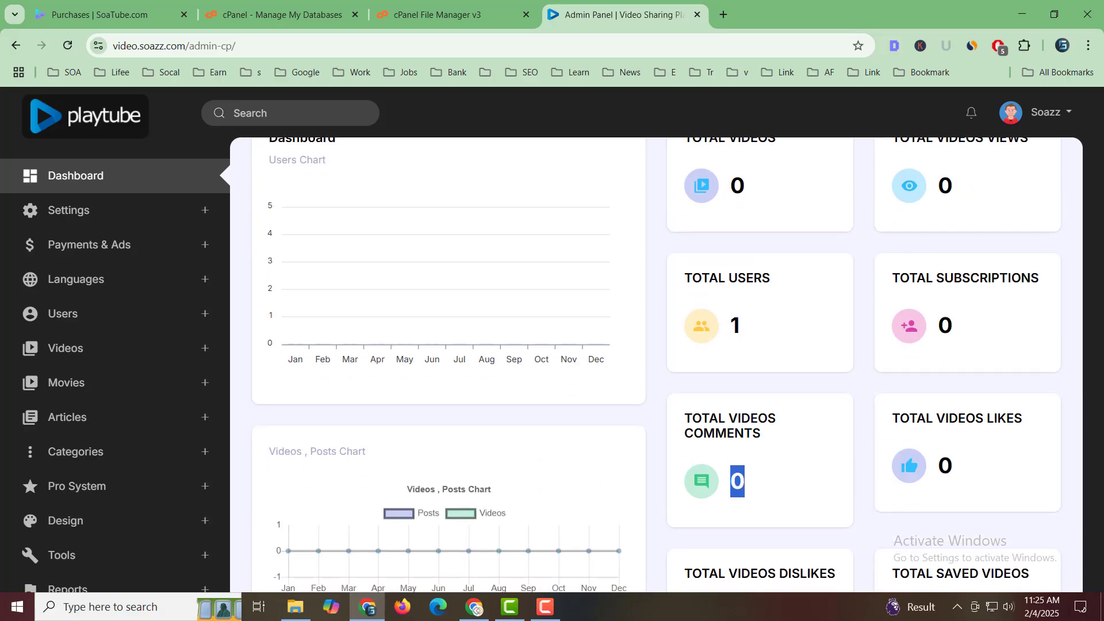
pyautogui.doubleClick(945, 466)
pyautogui.scroll(3, 657, 365)
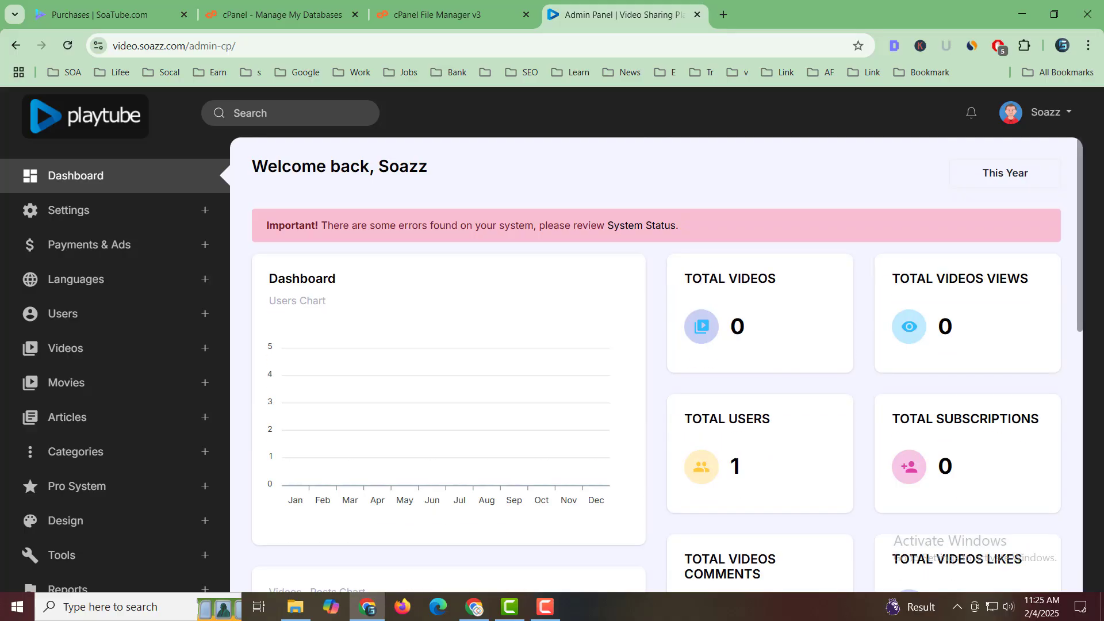
pyautogui.click(1006, 173)
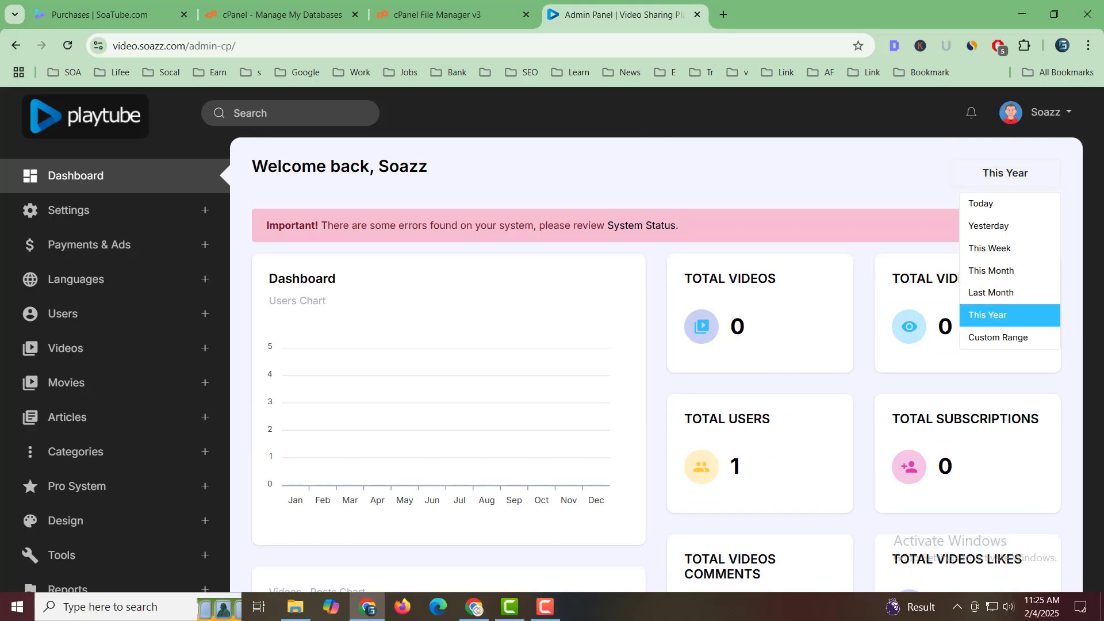
pyautogui.click(1005, 173)
pyautogui.scroll(-6, 656, 366)
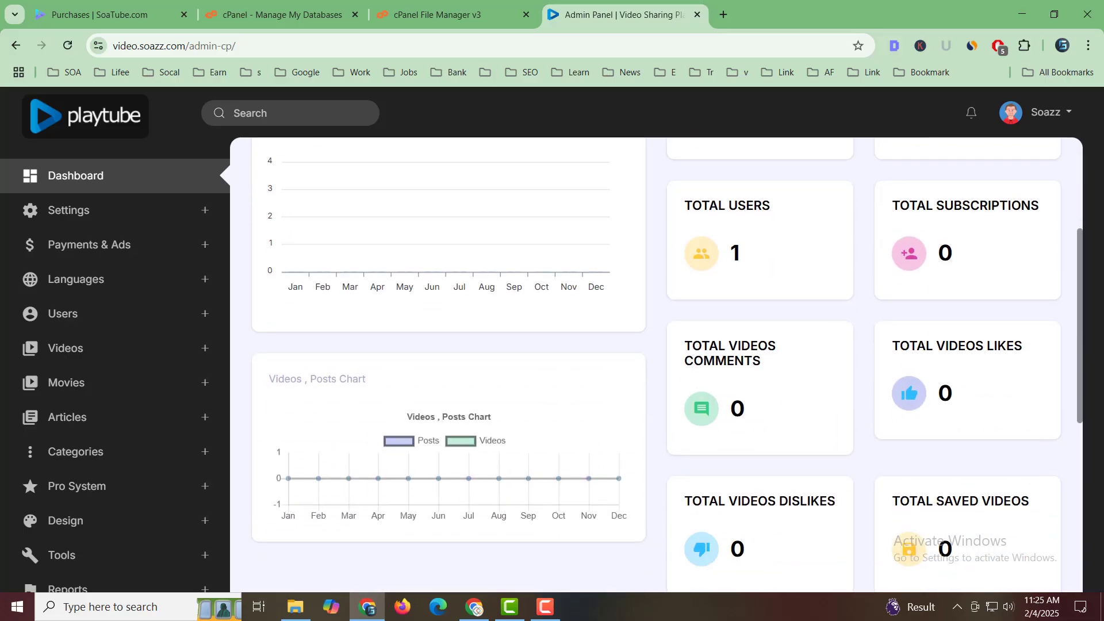
pyautogui.scroll(-4, 656, 365)
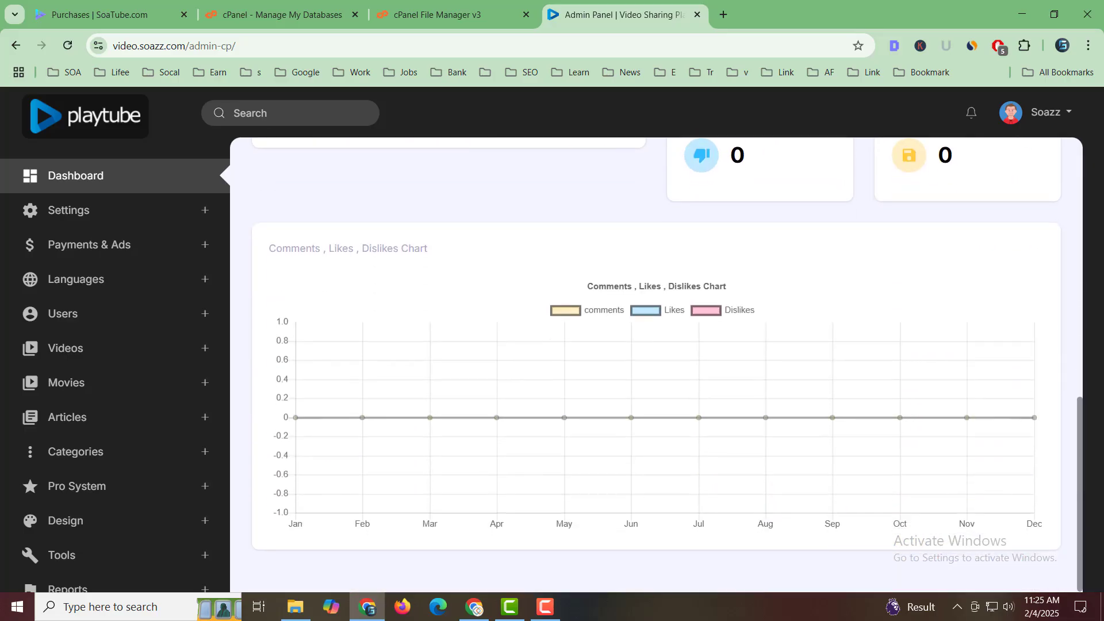
pyautogui.scroll(10, 656, 365)
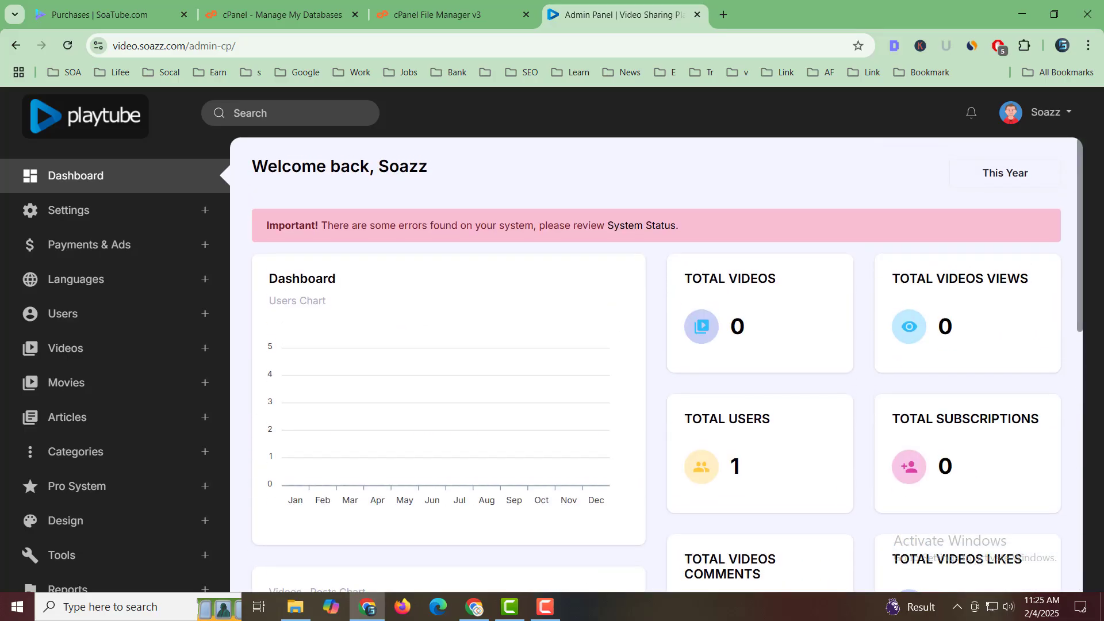
# Open Settings > General Configuration, enter 5 for Switch Account Counts, and keep Switch Account on
pyautogui.click(69, 210)
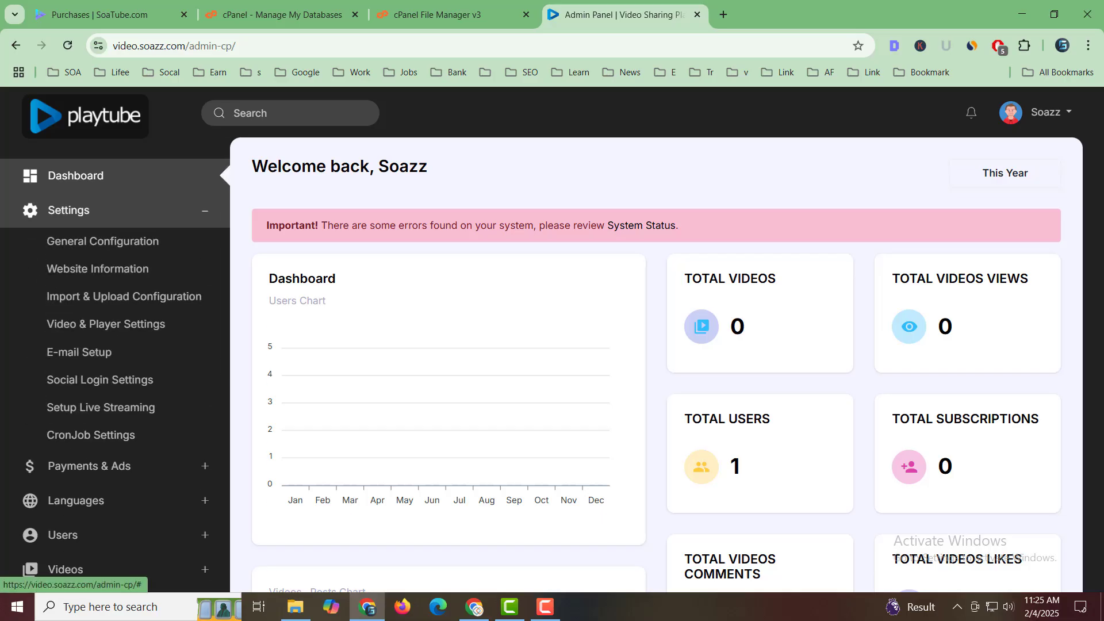
pyautogui.click(102, 241)
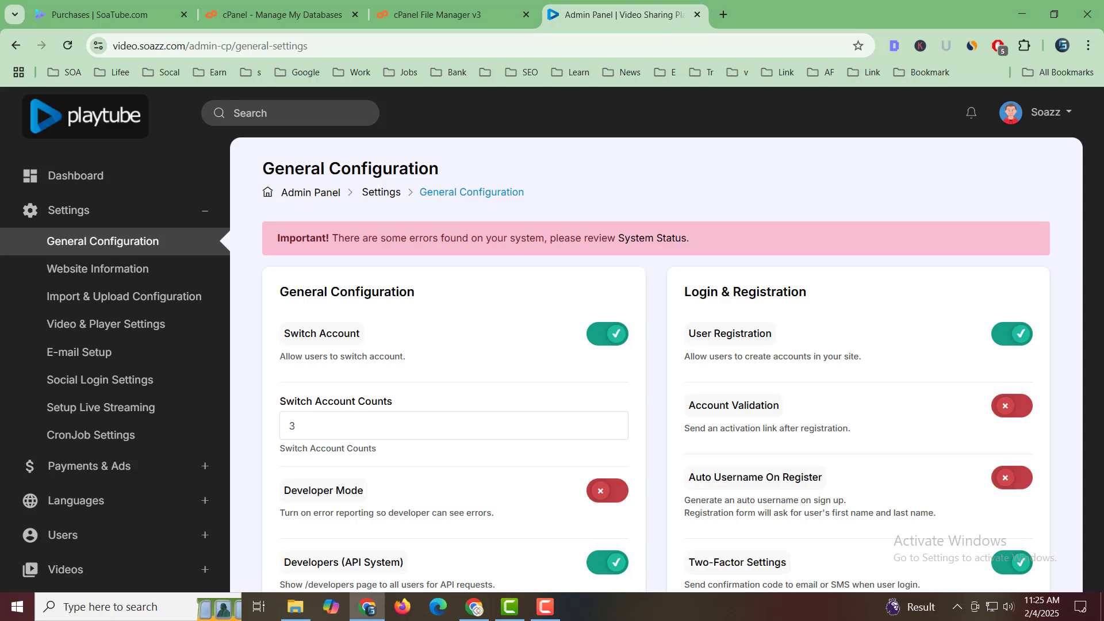
pyautogui.press('Tab')
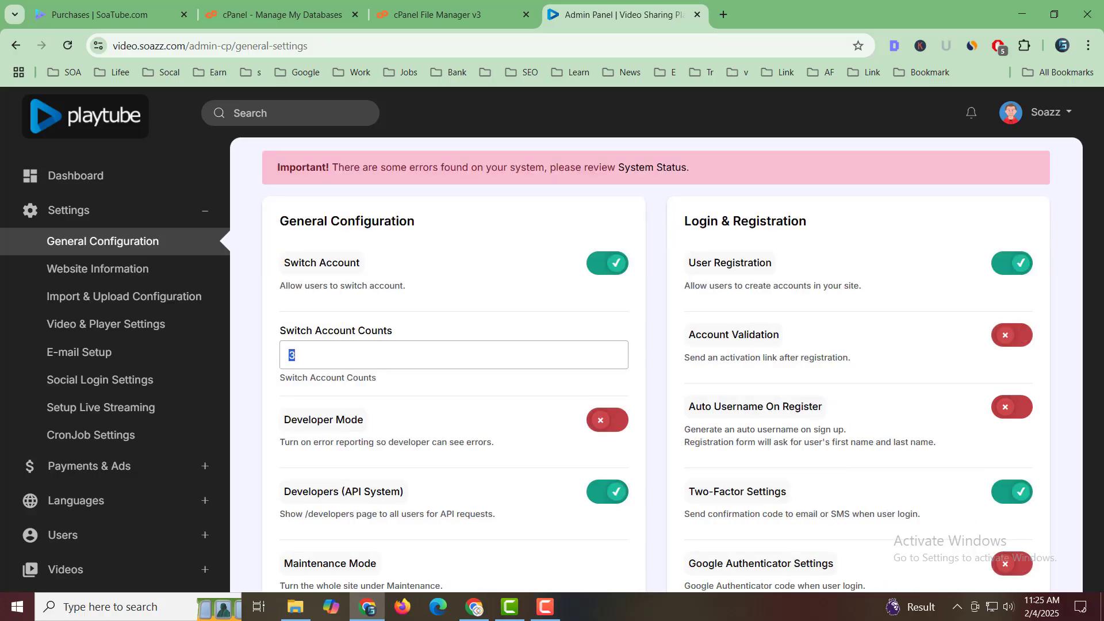
pyautogui.write('5')
pyautogui.click(607, 263)
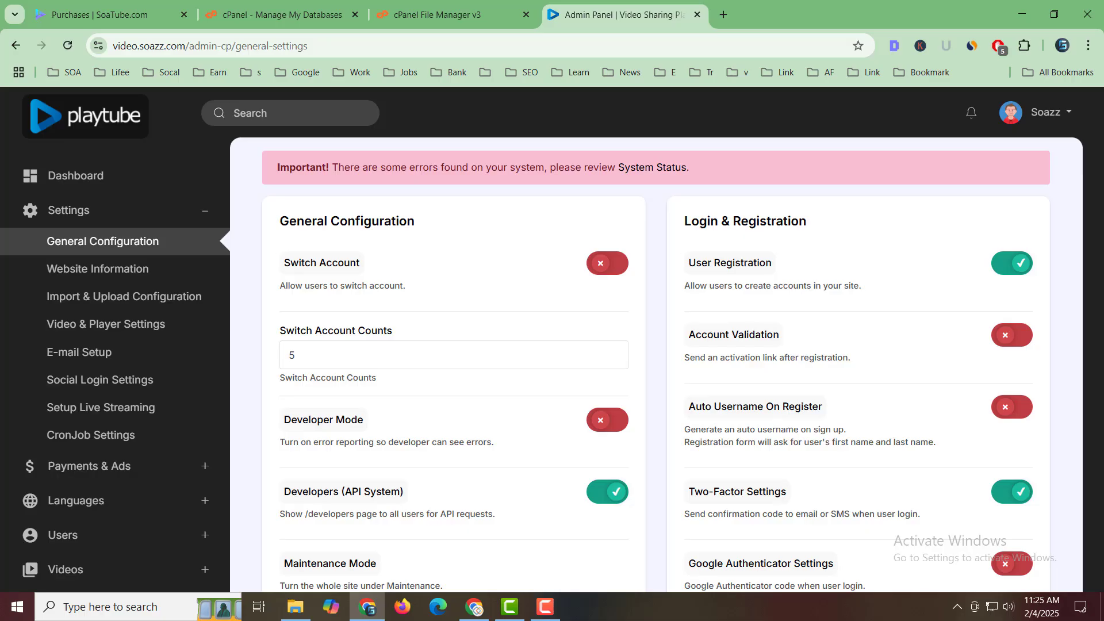
pyautogui.click(608, 263)
# Re-enter Switch Account Counts as 5 and open the site's Home page in a new tab
pyautogui.doubleClick(294, 355)
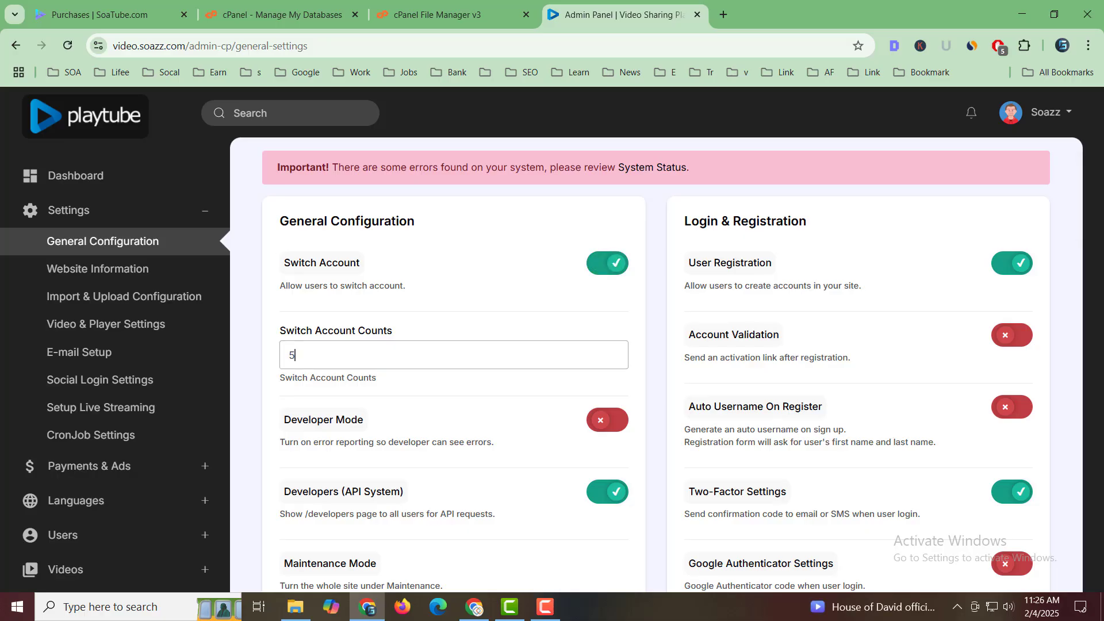
pyautogui.write('10')
pyautogui.hotkey('ctrl', 'a')
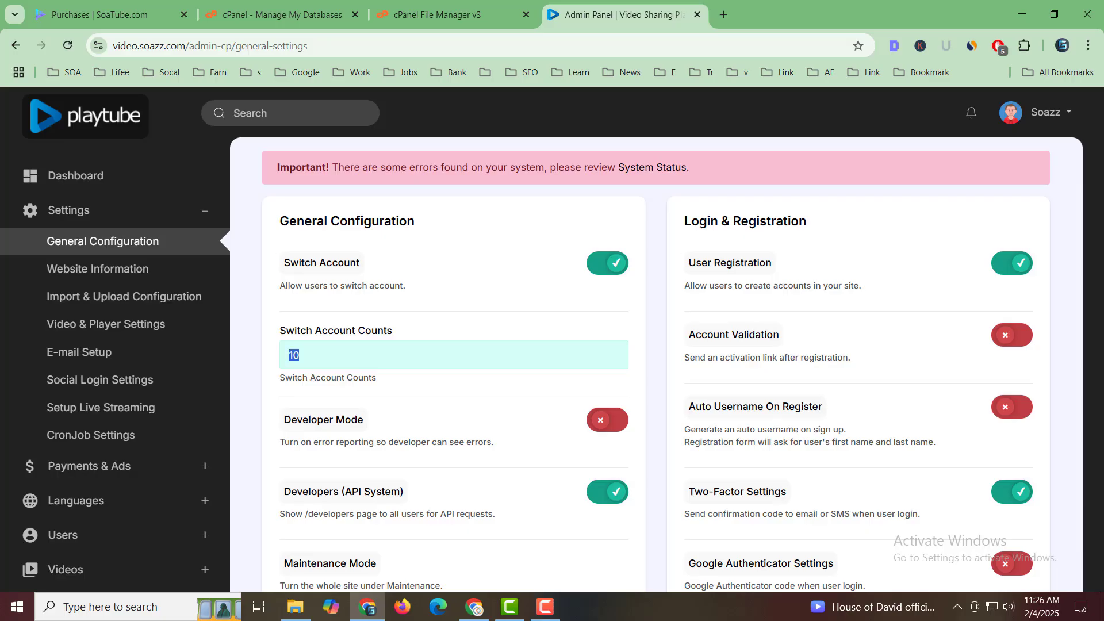
pyautogui.write('5')
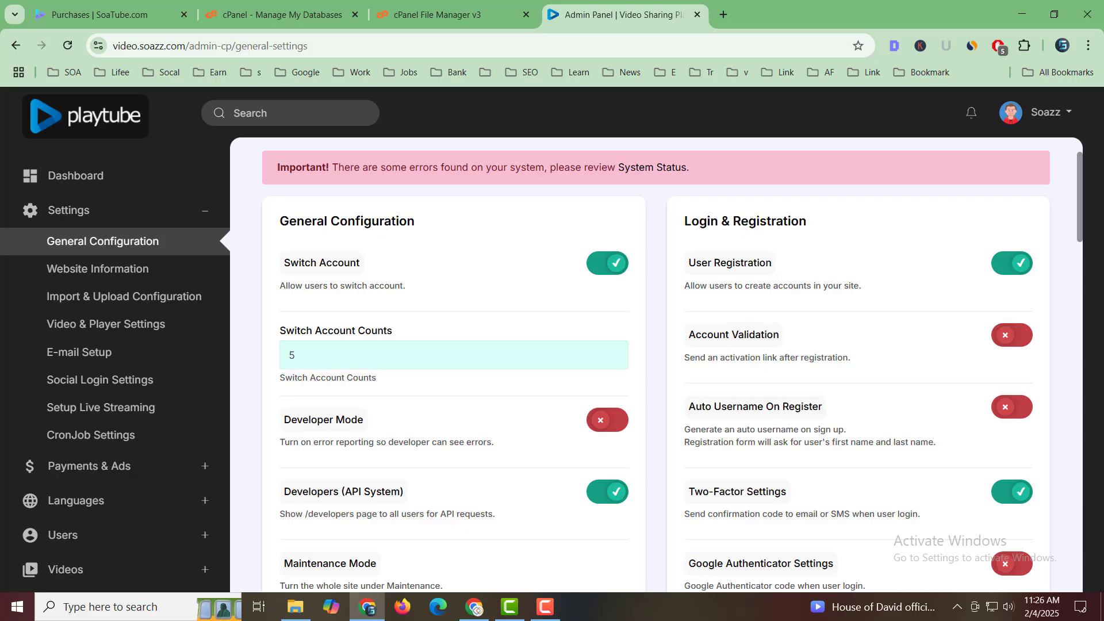
pyautogui.scroll(-2, 655, 363)
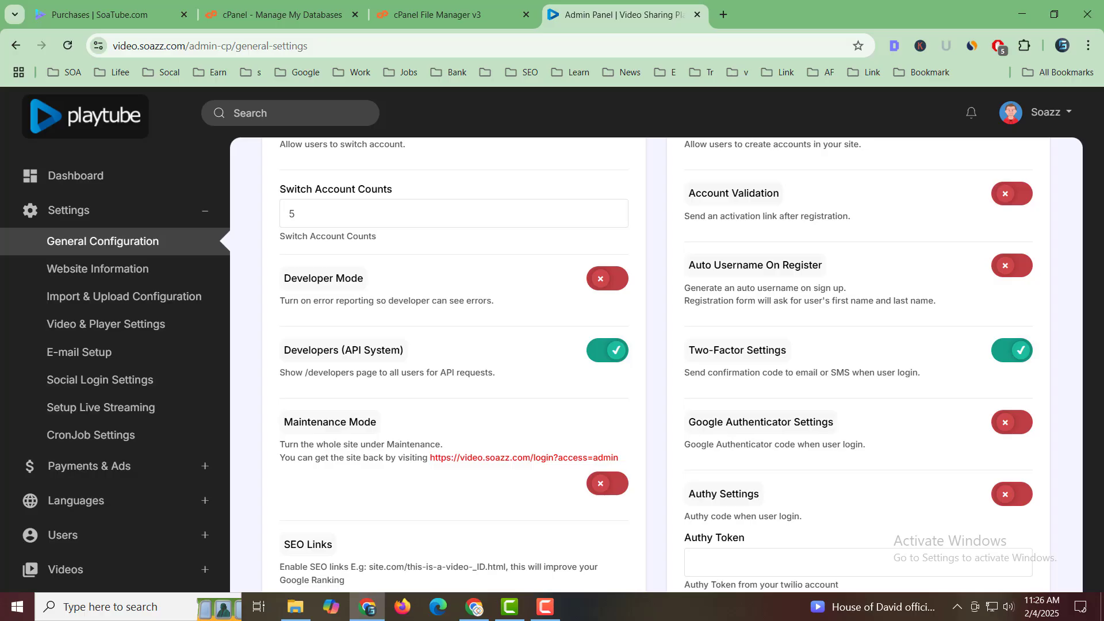
pyautogui.click(523, 458)
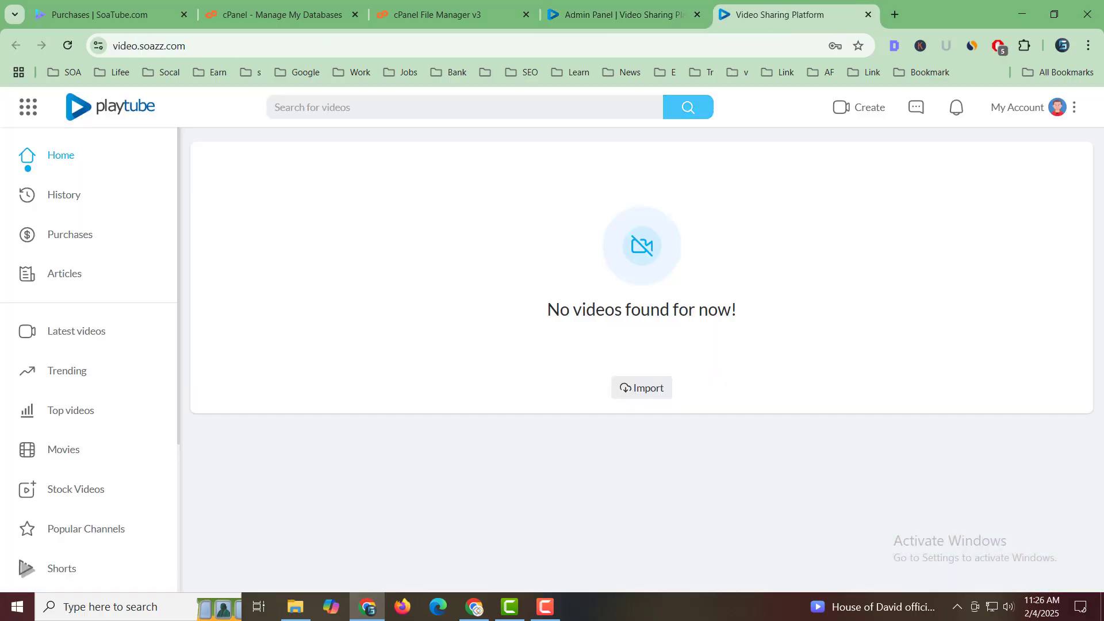
# Close the Video Sharing Platform tab to return to the General Configuration settings
pyautogui.click(868, 15)
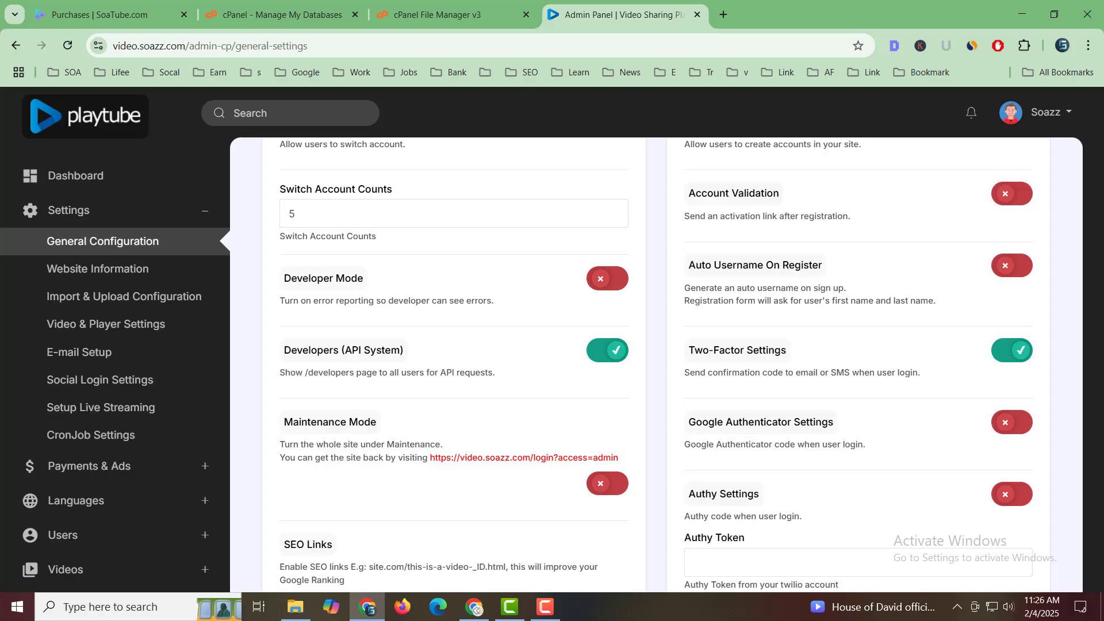
# Review the SEO Links description, switch SEO Links off, and look over the remaining settings
pyautogui.scroll(-2, 655, 365)
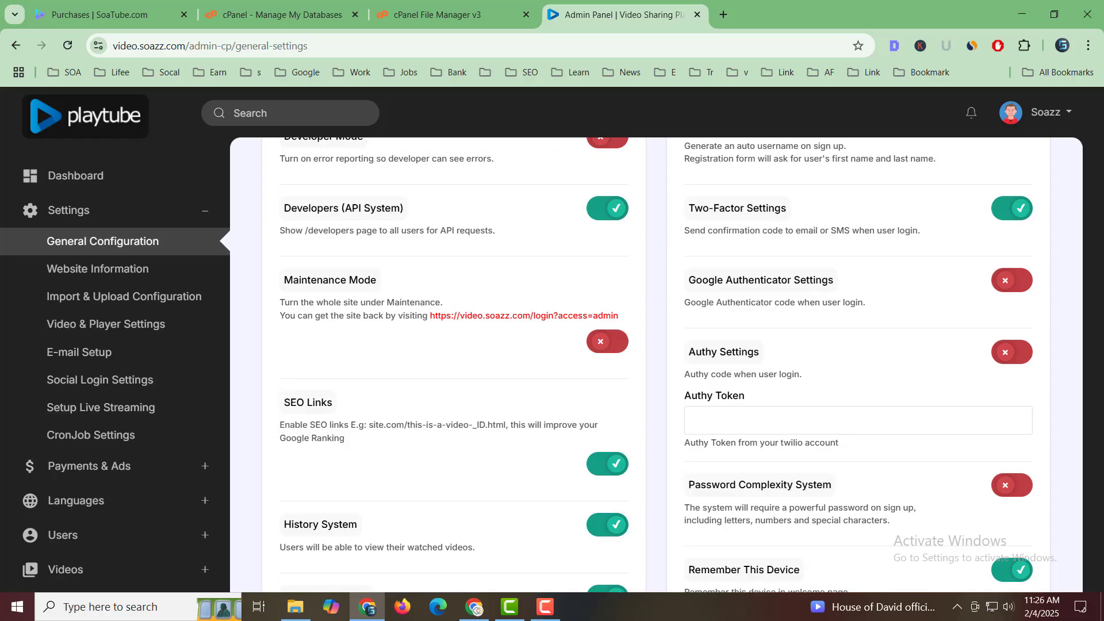
pyautogui.moveTo(366, 425); pyautogui.dragTo(598, 425)
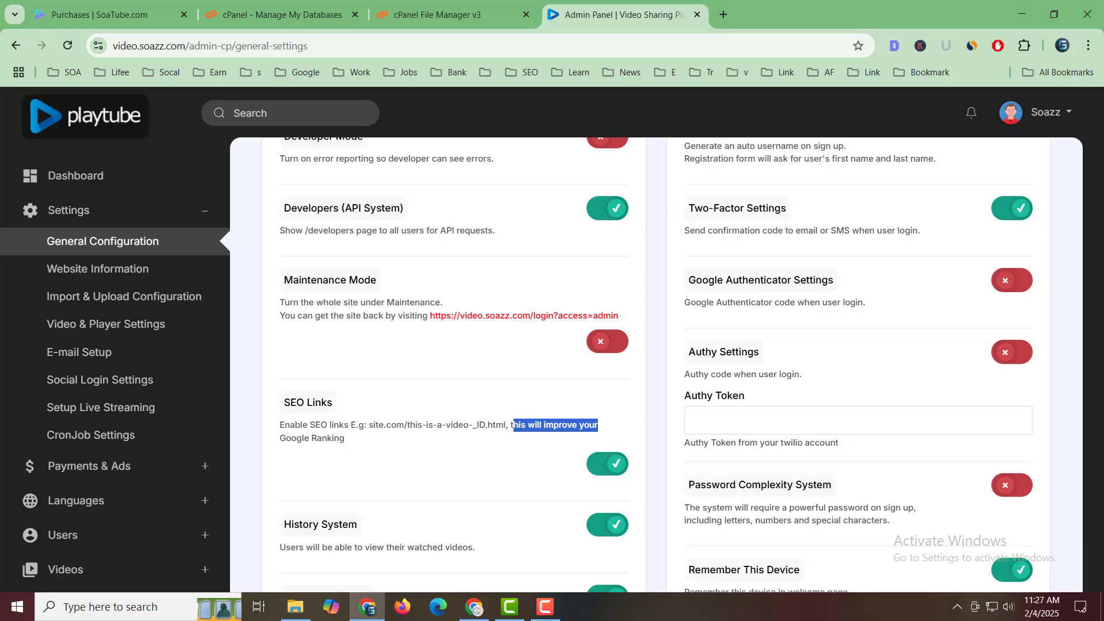
pyautogui.tripleClick(296, 438)
pyautogui.click(297, 439)
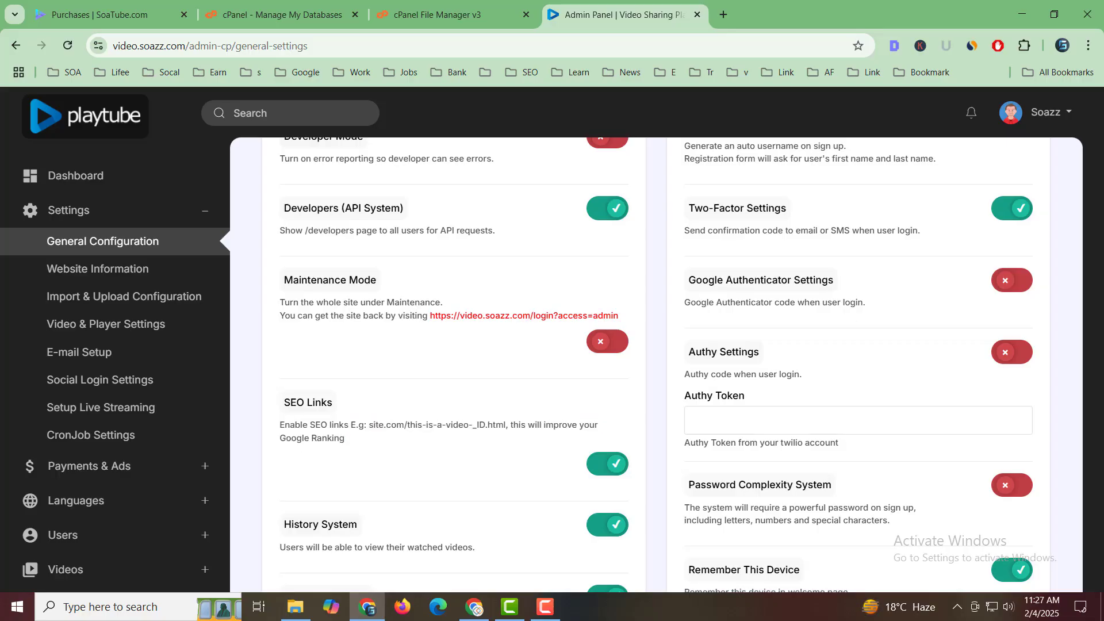
pyautogui.scroll(-1, 655, 366)
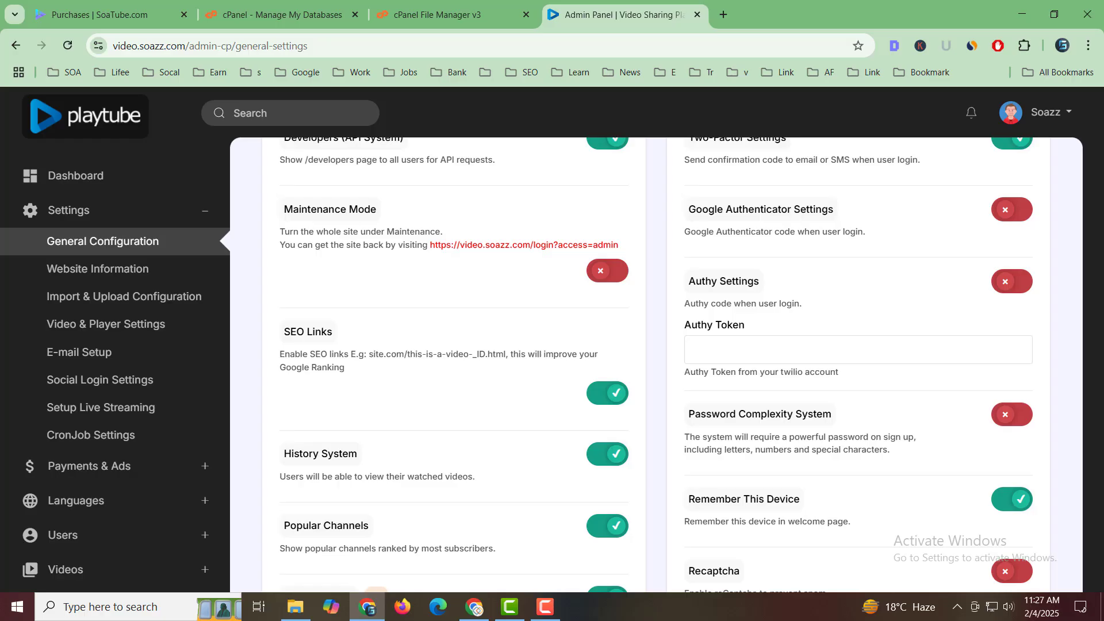
pyautogui.click(607, 394)
pyautogui.scroll(-2, 681, 365)
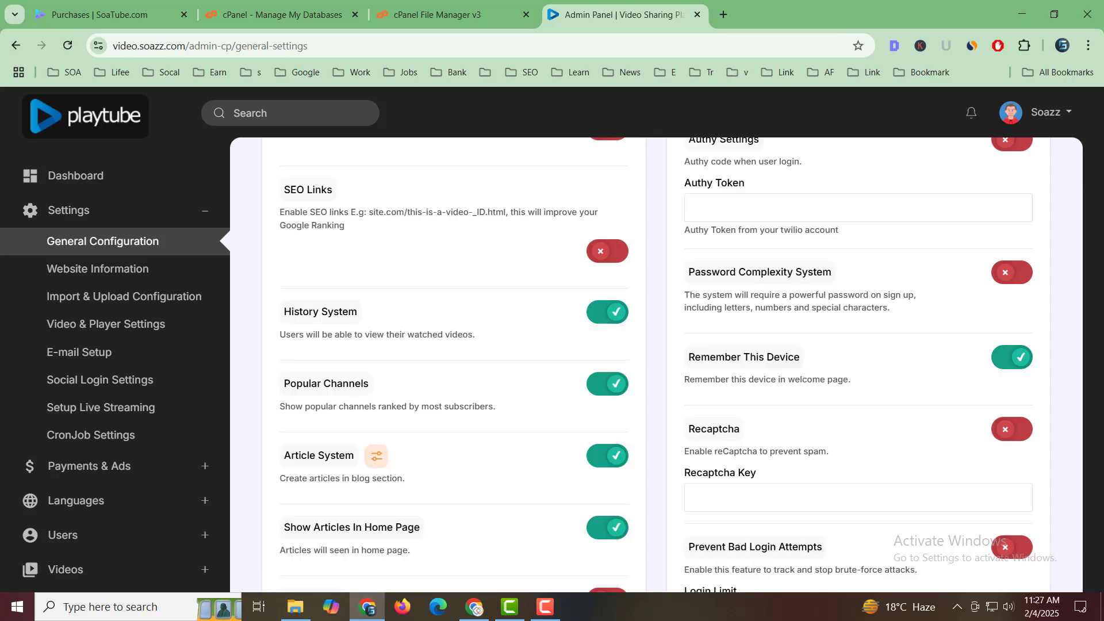
pyautogui.scroll(-2, 656, 365)
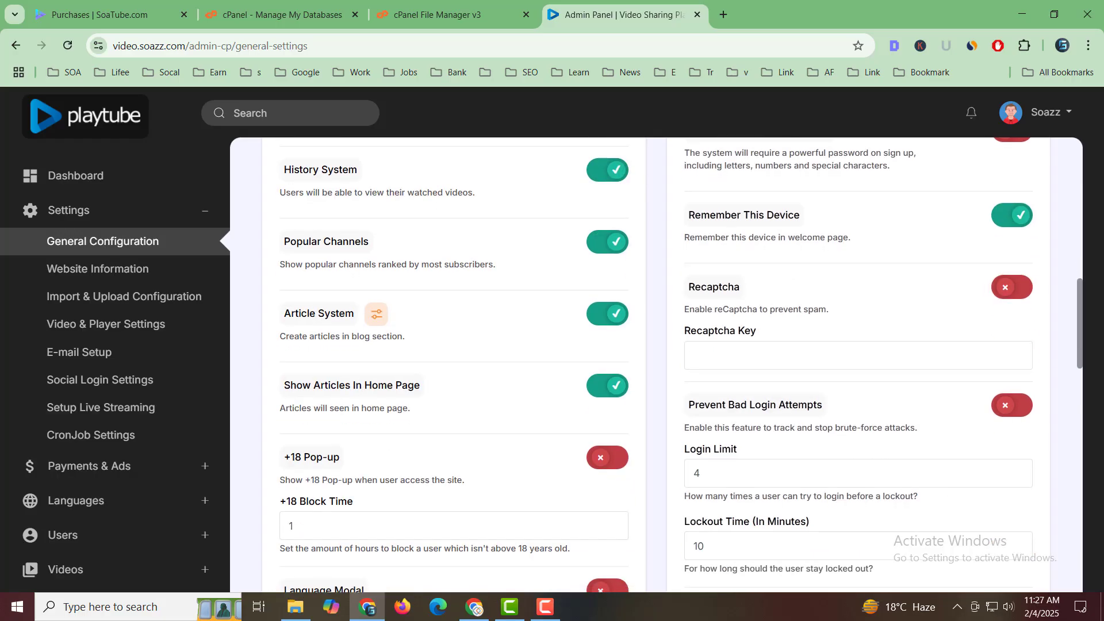
# Check who can use the Article System, then turn off Show Articles In Home Page
pyautogui.click(377, 314)
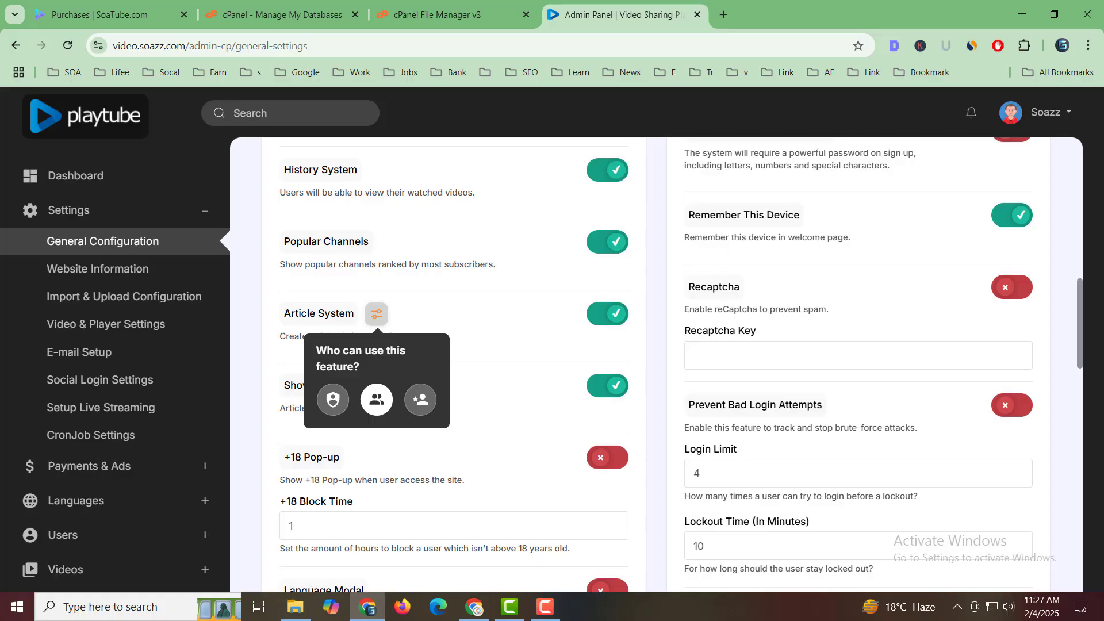
pyautogui.click(376, 314)
pyautogui.click(376, 315)
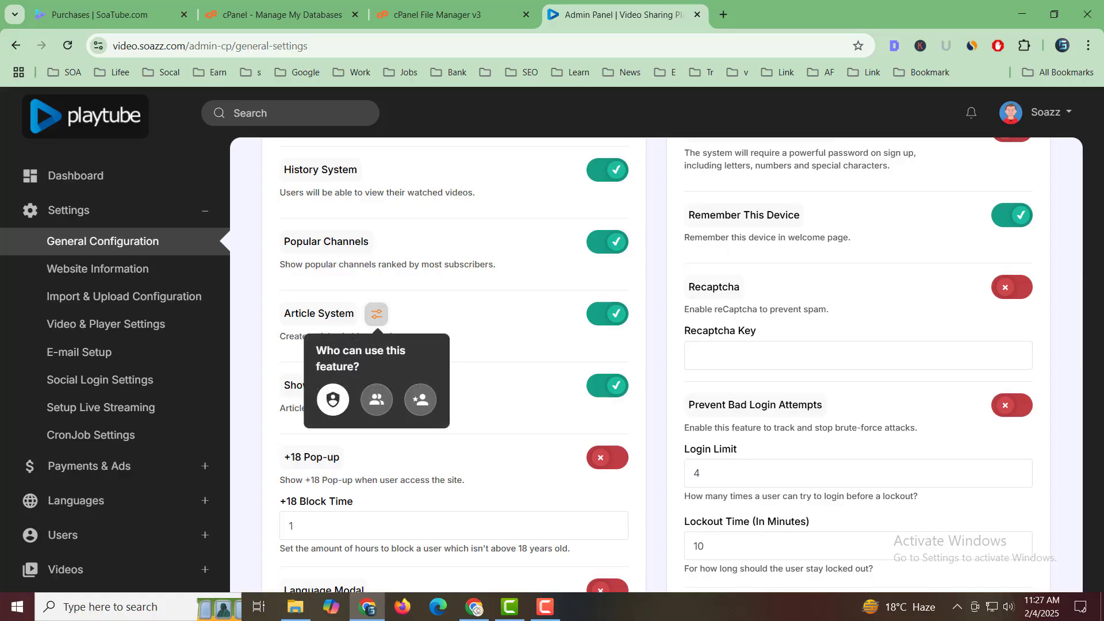
pyautogui.click(377, 315)
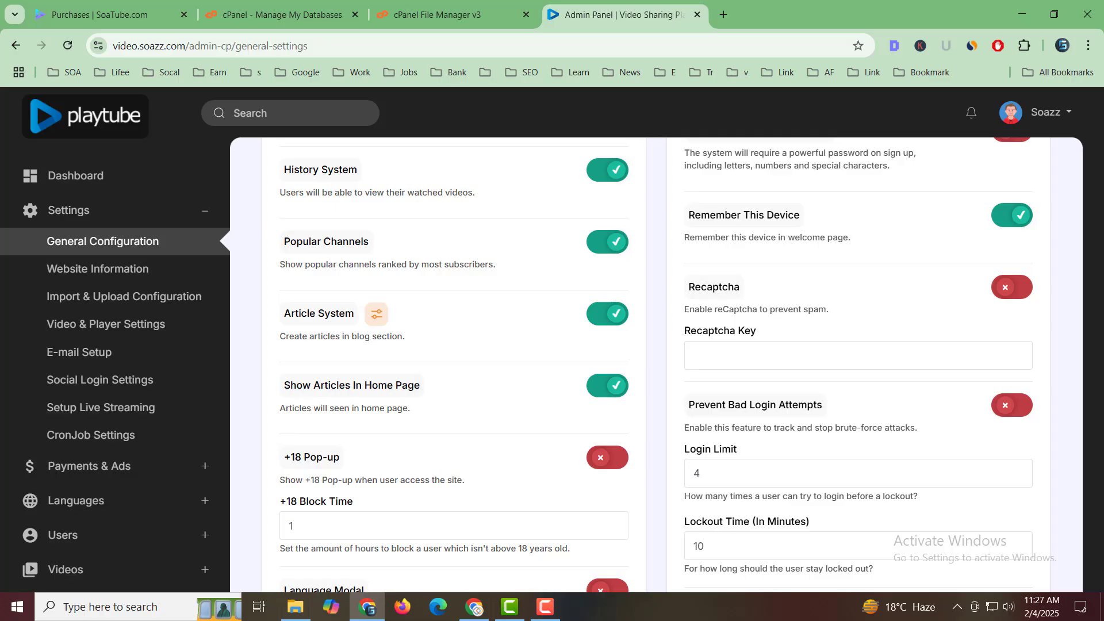
pyautogui.click(607, 386)
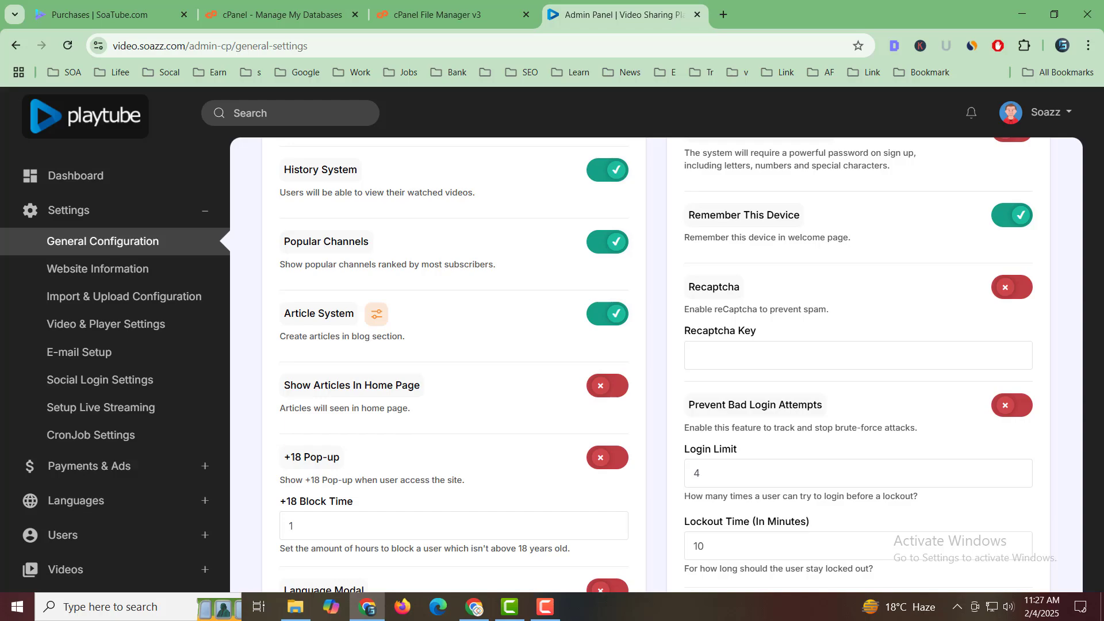
# Try the Language Modal and Default Language list, leaving English and the modal off
pyautogui.scroll(-2, 655, 365)
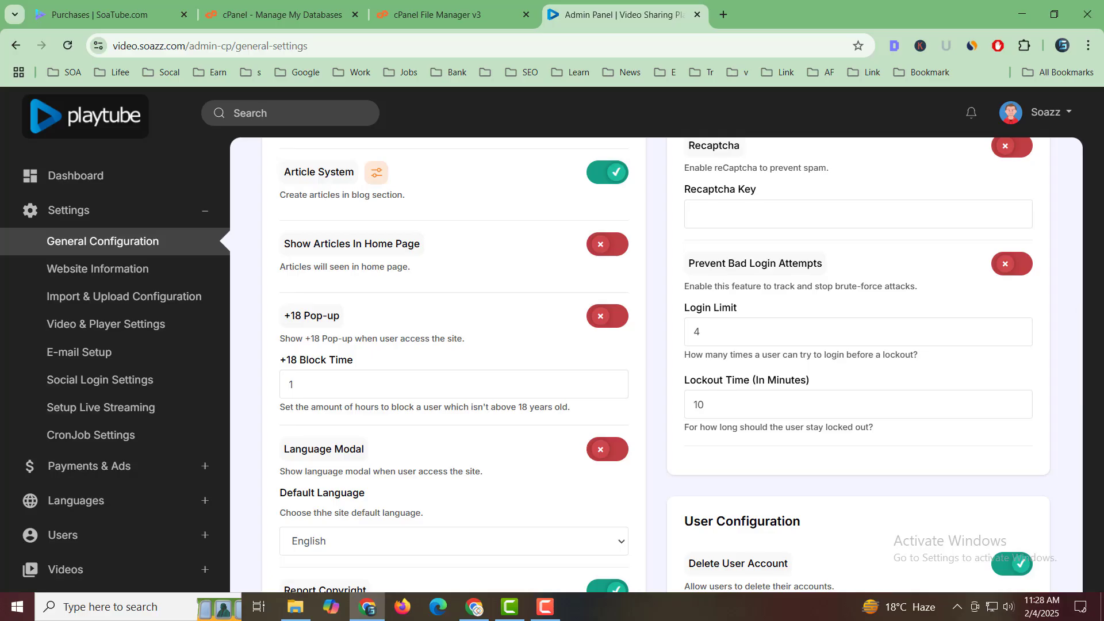
pyautogui.scroll(-1, 655, 365)
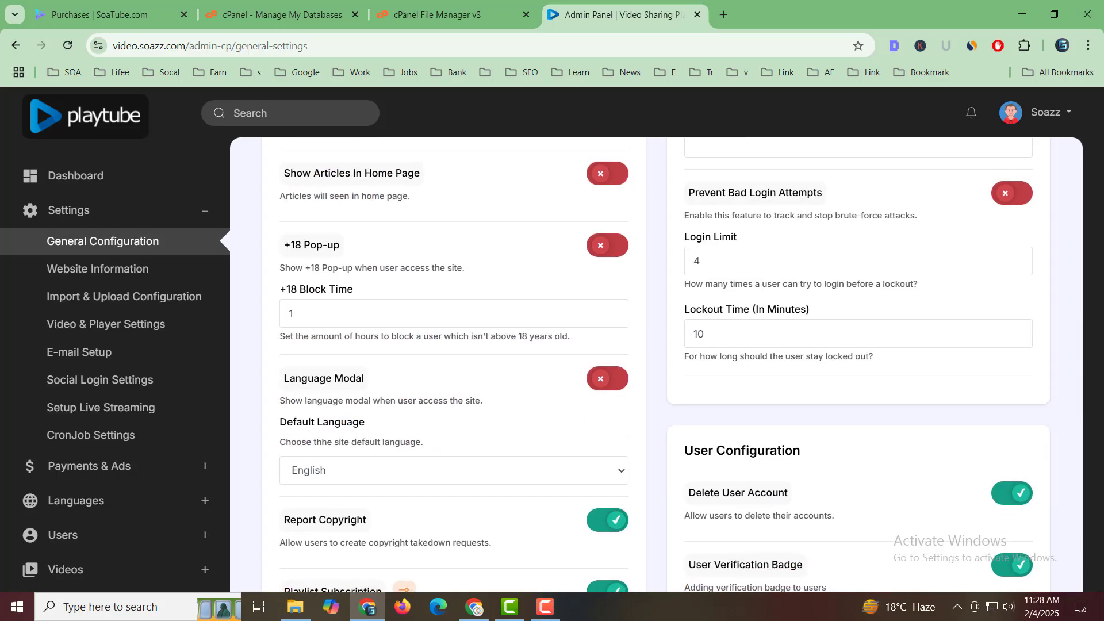
pyautogui.click(607, 378)
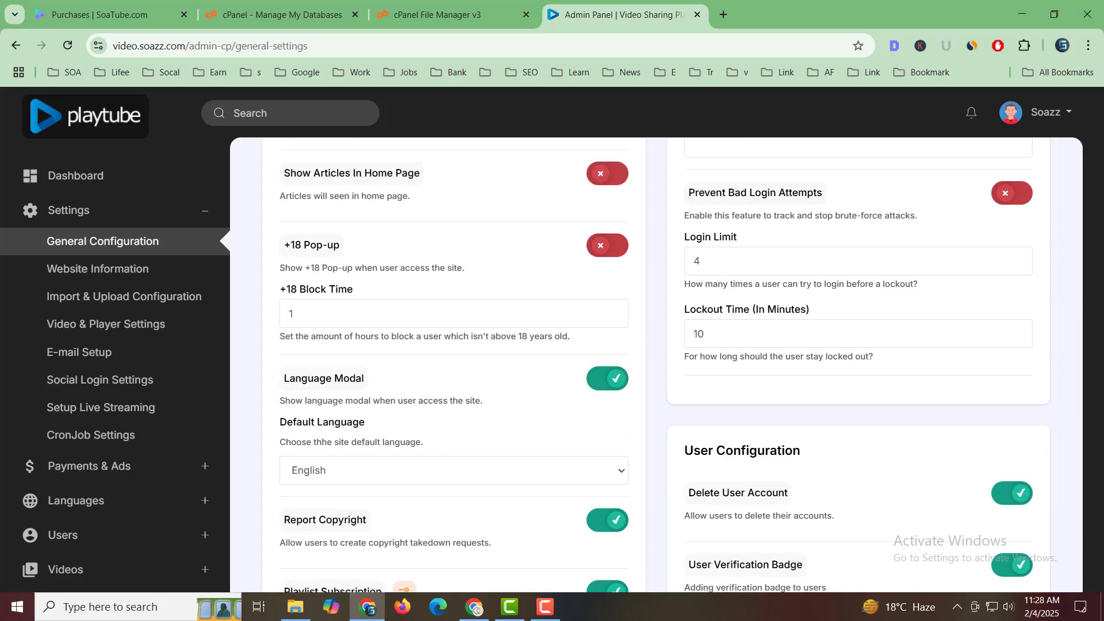
pyautogui.click(454, 471)
pyautogui.scroll(-2, 454, 358)
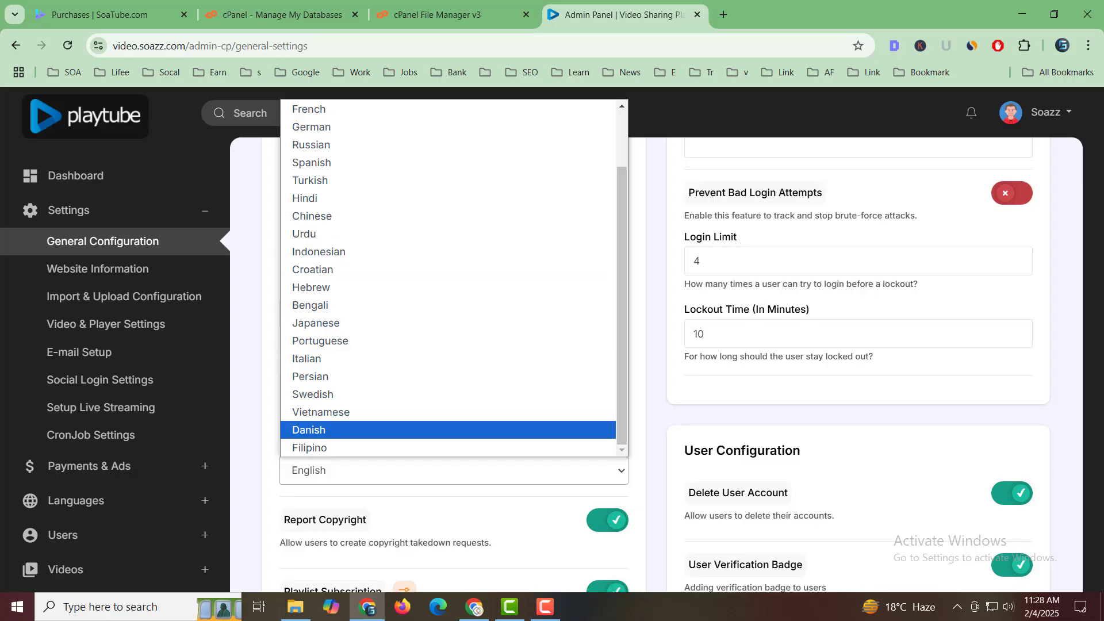
pyautogui.click(453, 470)
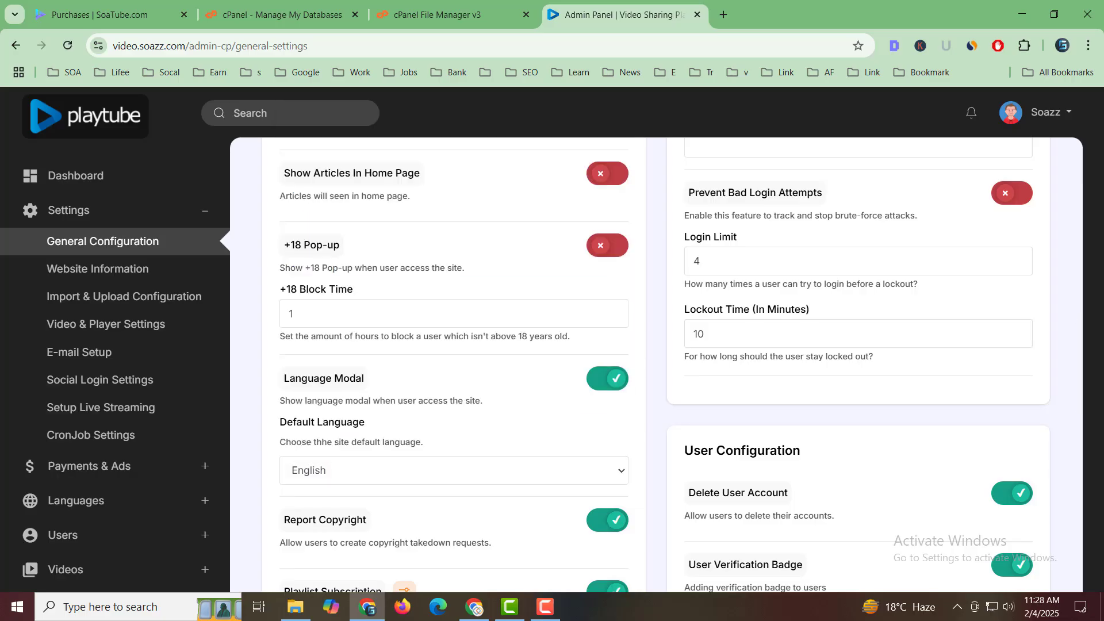
pyautogui.click(607, 378)
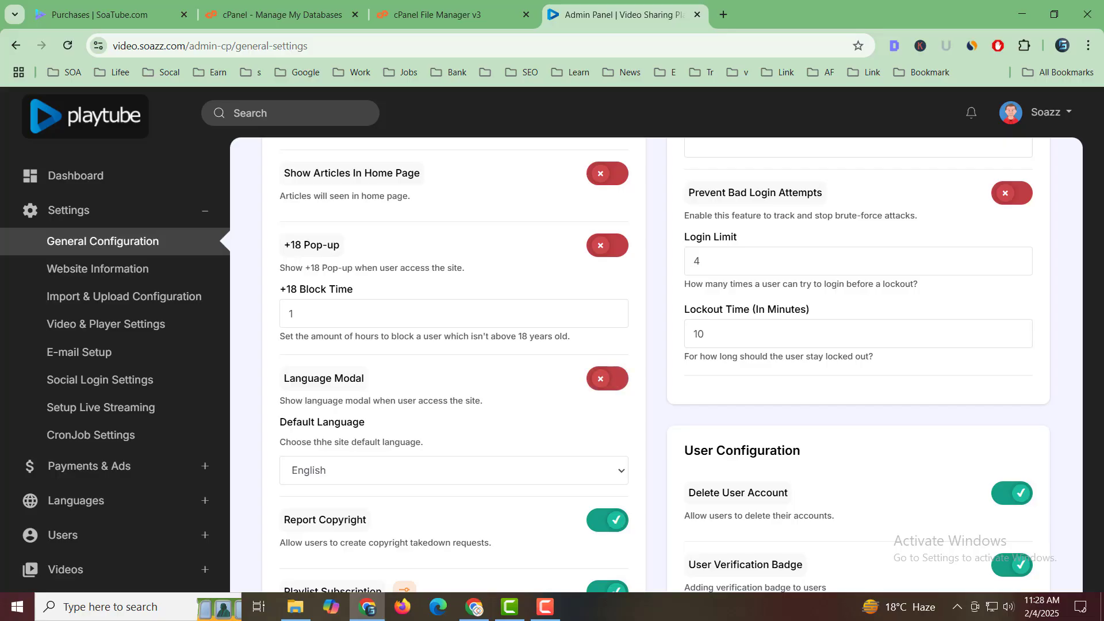
# Inspect the Playlist Subscription and Create Post System access options and the Favourite category choices
pyautogui.scroll(-2, 655, 368)
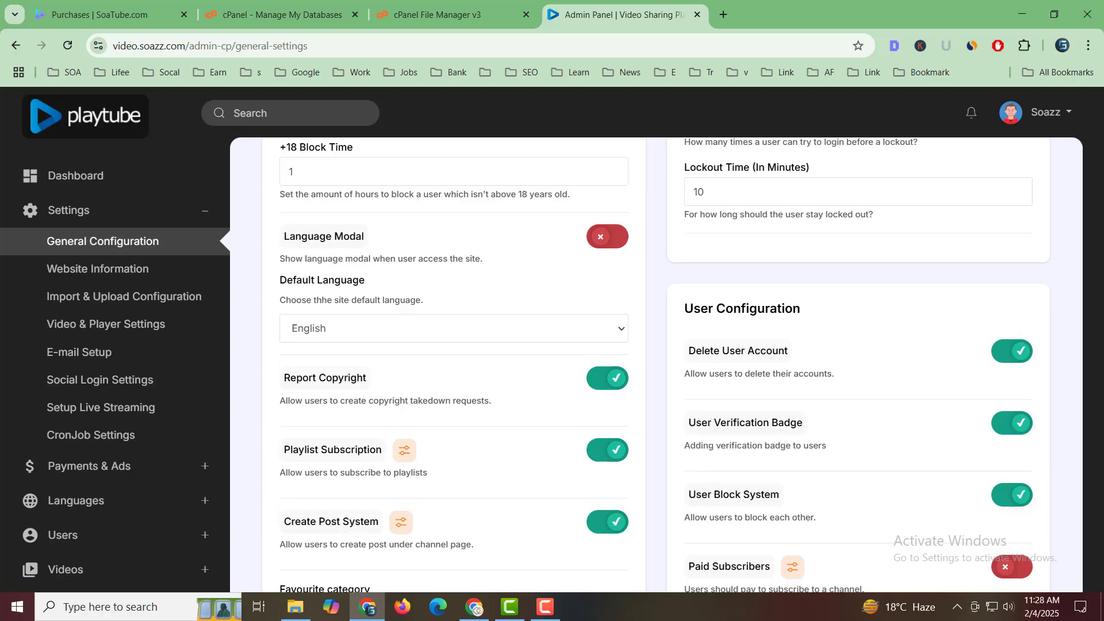
pyautogui.scroll(-2, 656, 368)
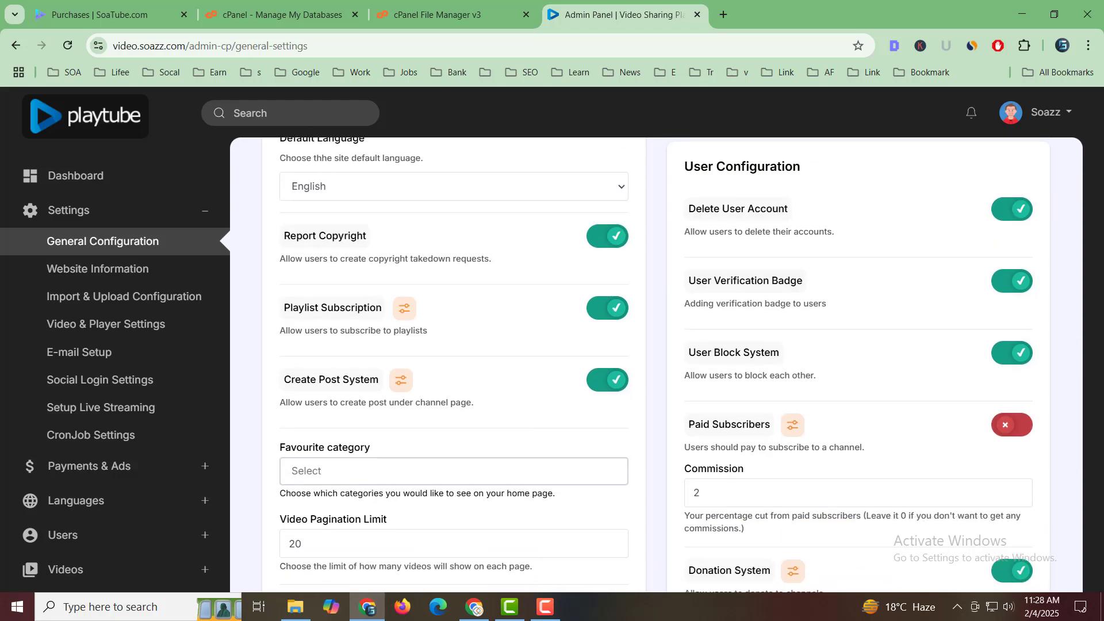
pyautogui.click(405, 309)
pyautogui.click(401, 380)
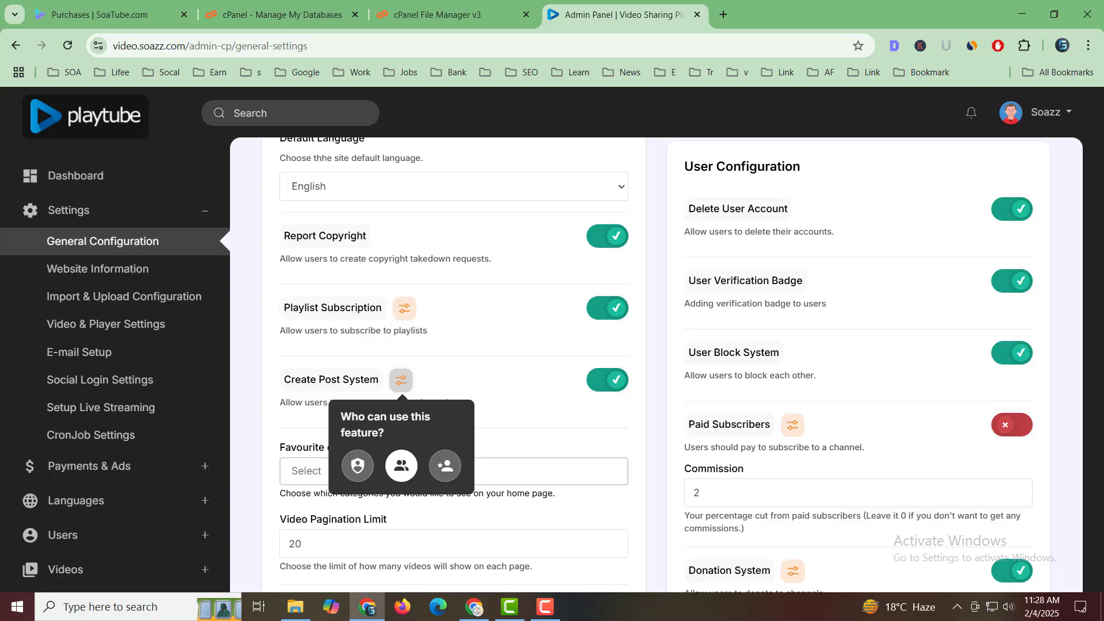
pyautogui.click(401, 380)
pyautogui.click(401, 380)
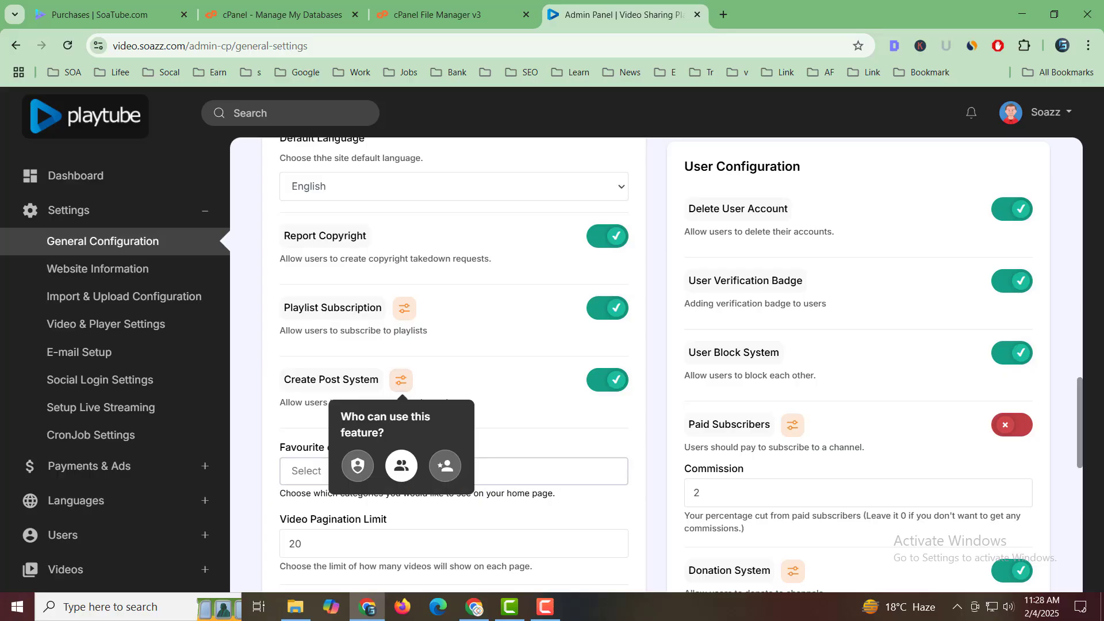
pyautogui.scroll(-1, 454, 400)
pyautogui.click(454, 400)
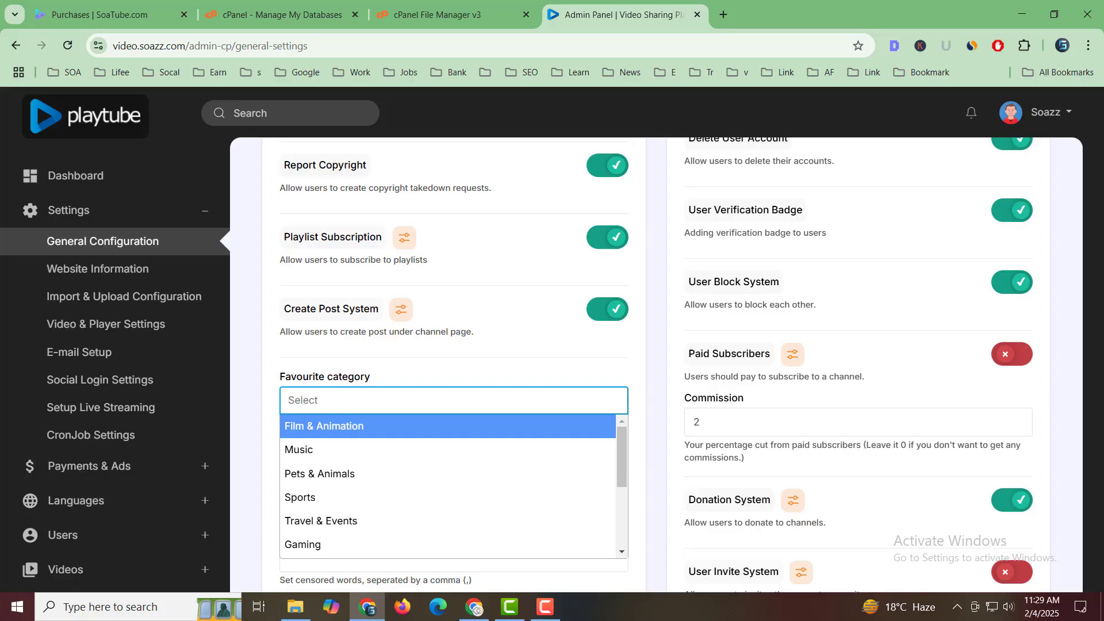
pyautogui.scroll(-3, 448, 486)
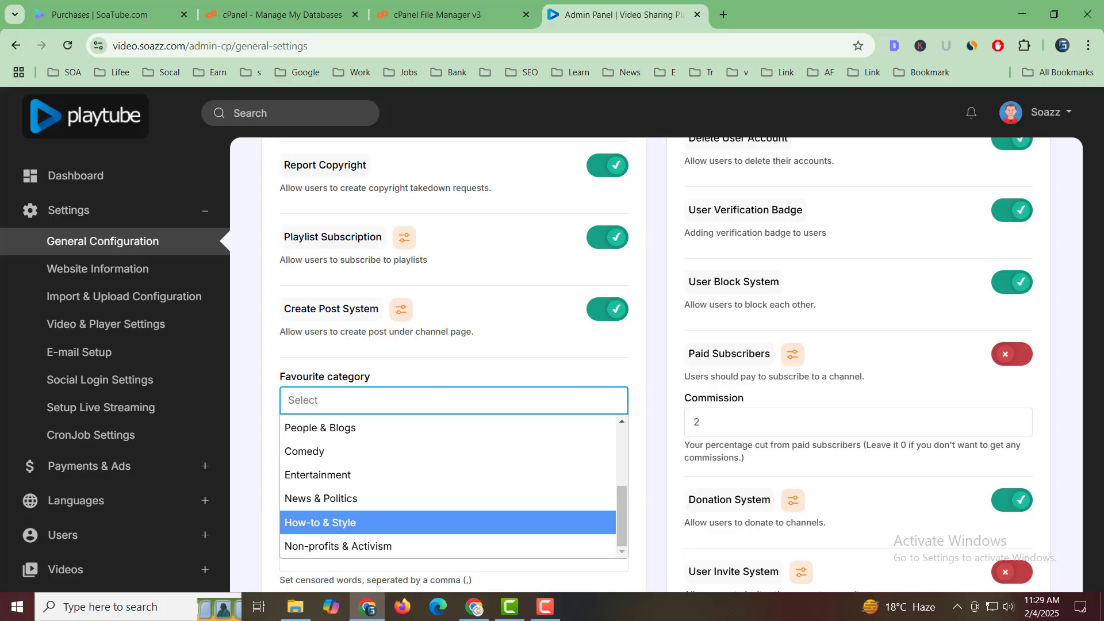
pyautogui.scroll(3, 447, 483)
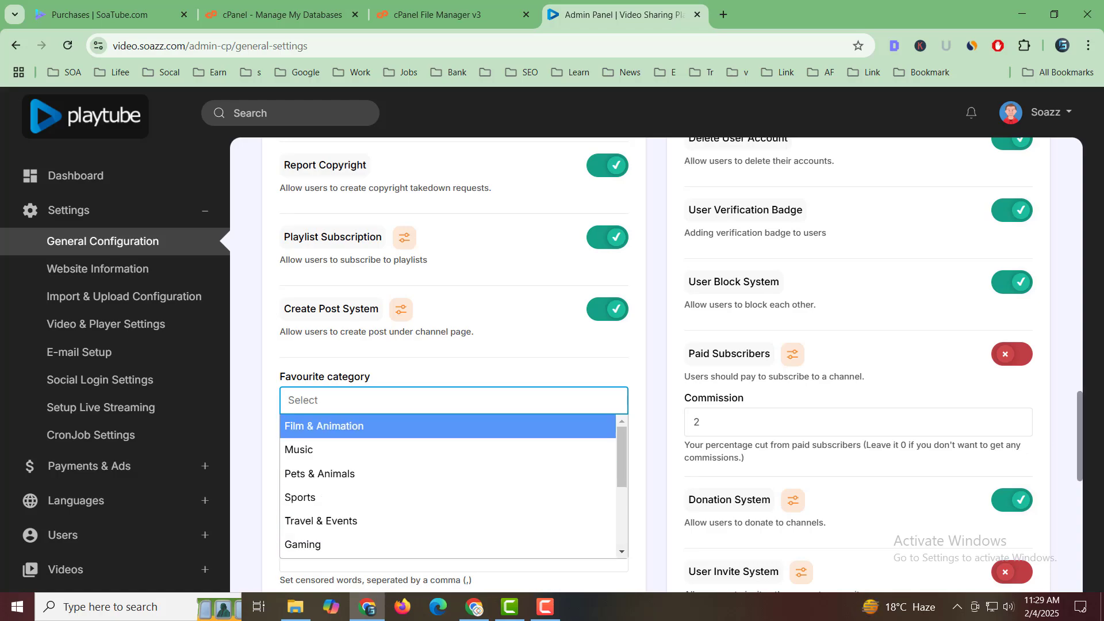
pyautogui.click(453, 400)
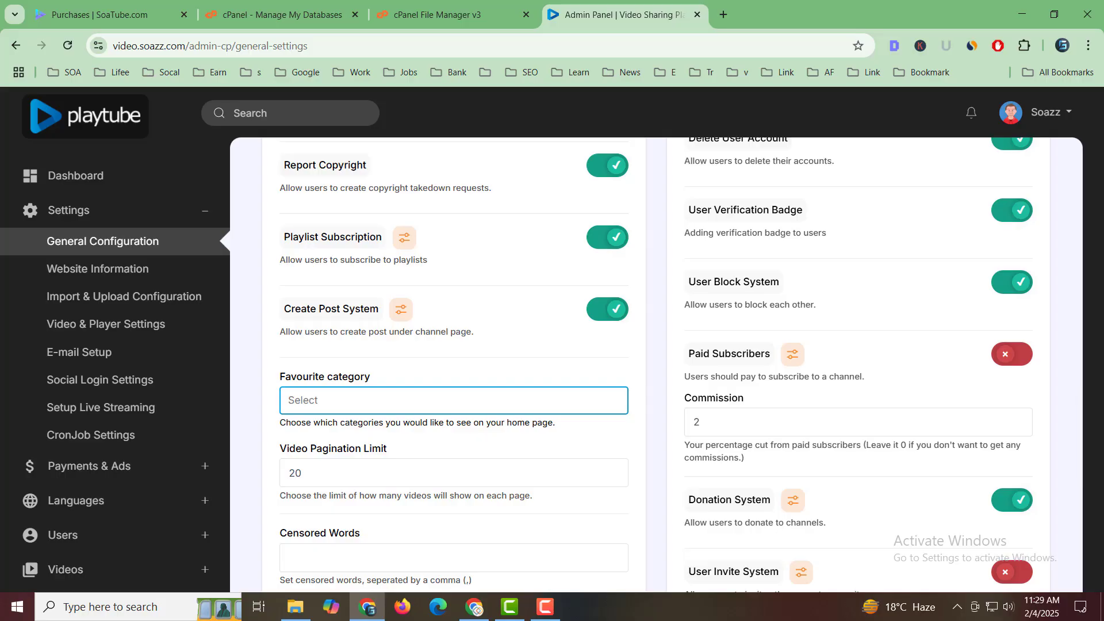
pyautogui.scroll(-1, 453, 373)
pyautogui.click(299, 402)
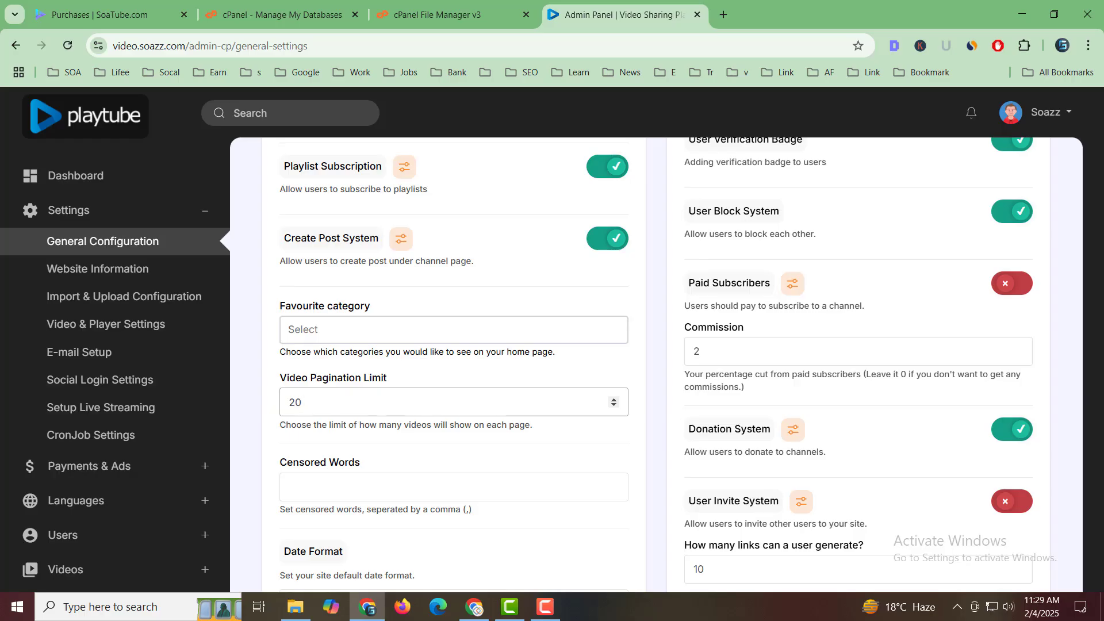
pyautogui.scroll(-1, 655, 363)
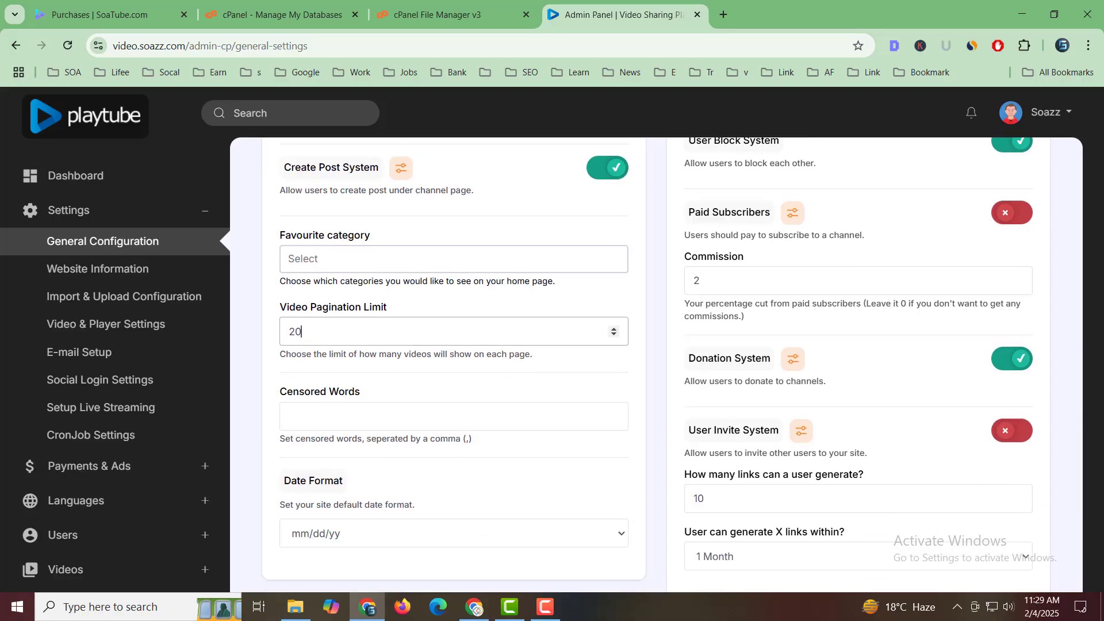
pyautogui.press('Tab')
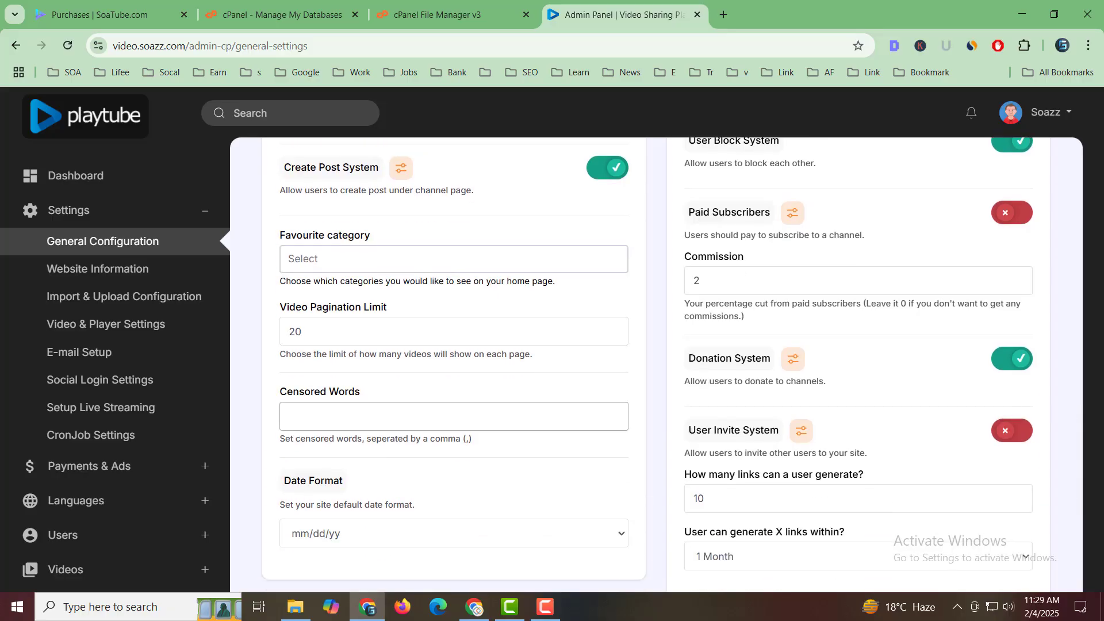
pyautogui.scroll(-1, 655, 362)
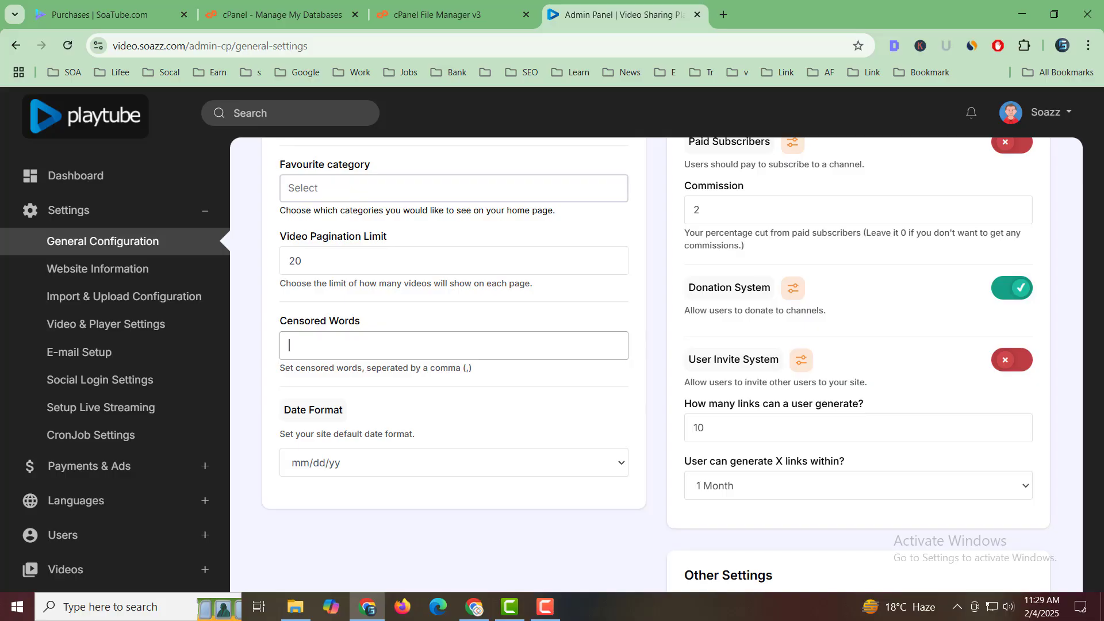
pyautogui.click(454, 462)
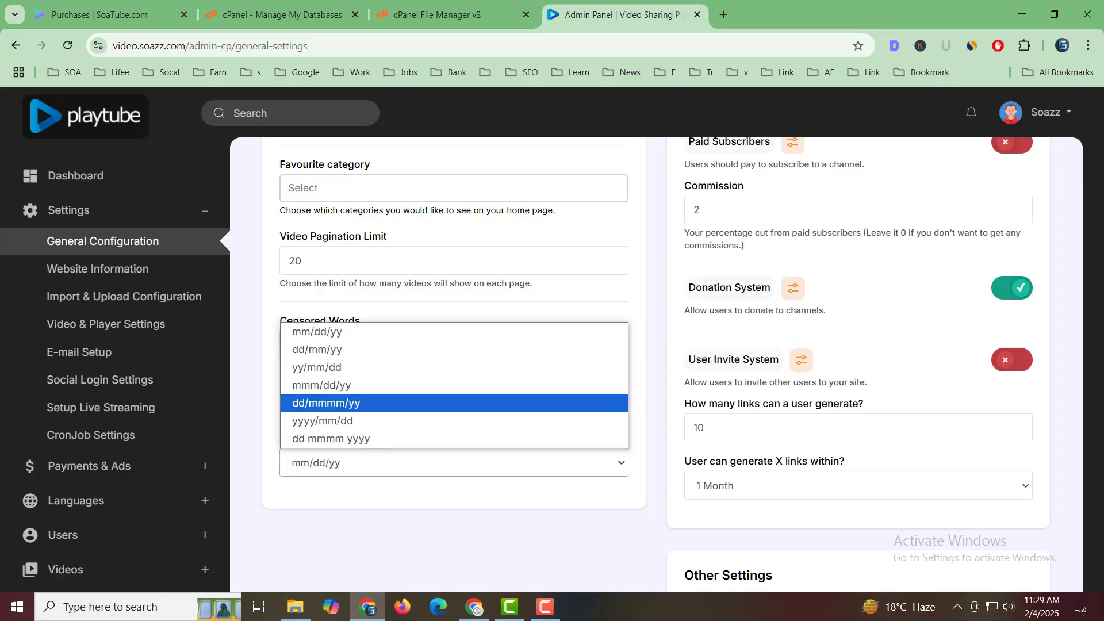
pyautogui.press('Return')
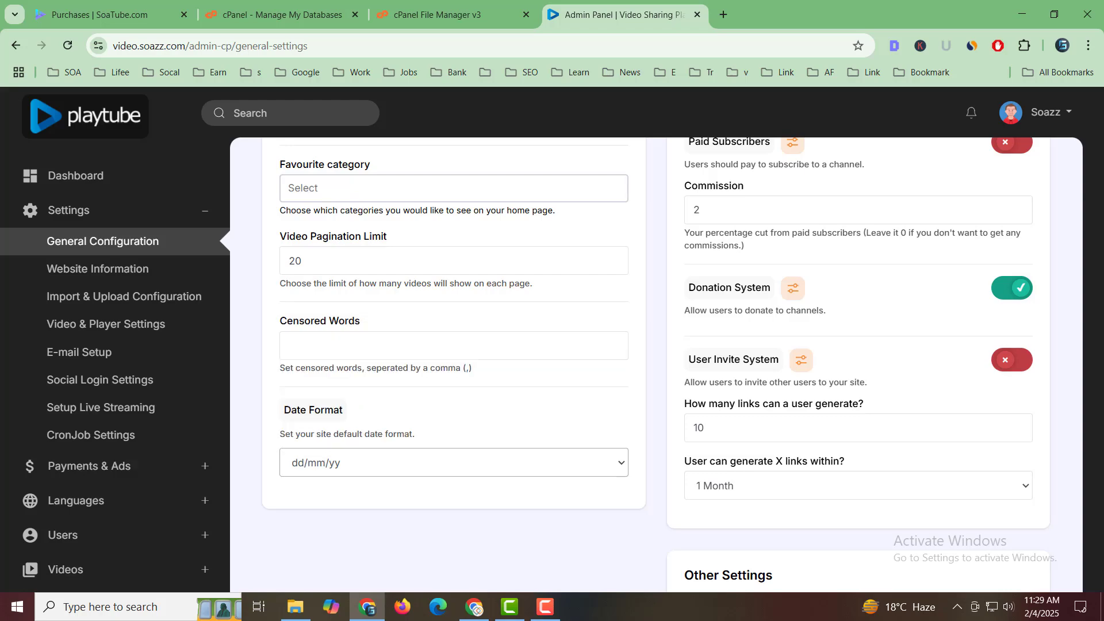
pyautogui.click(453, 462)
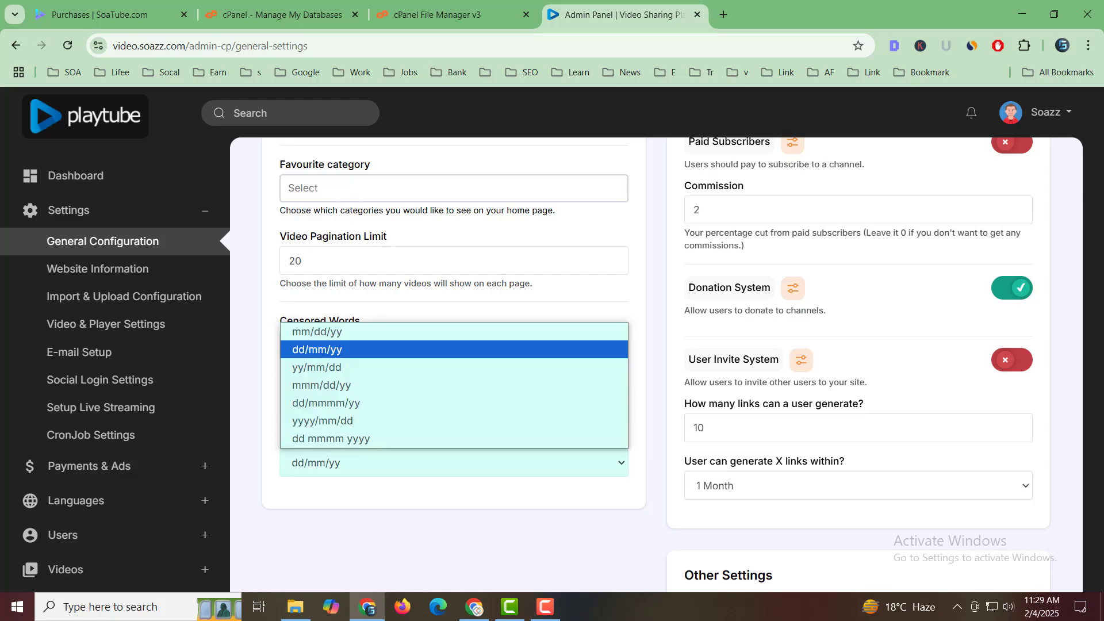
pyautogui.click(321, 385)
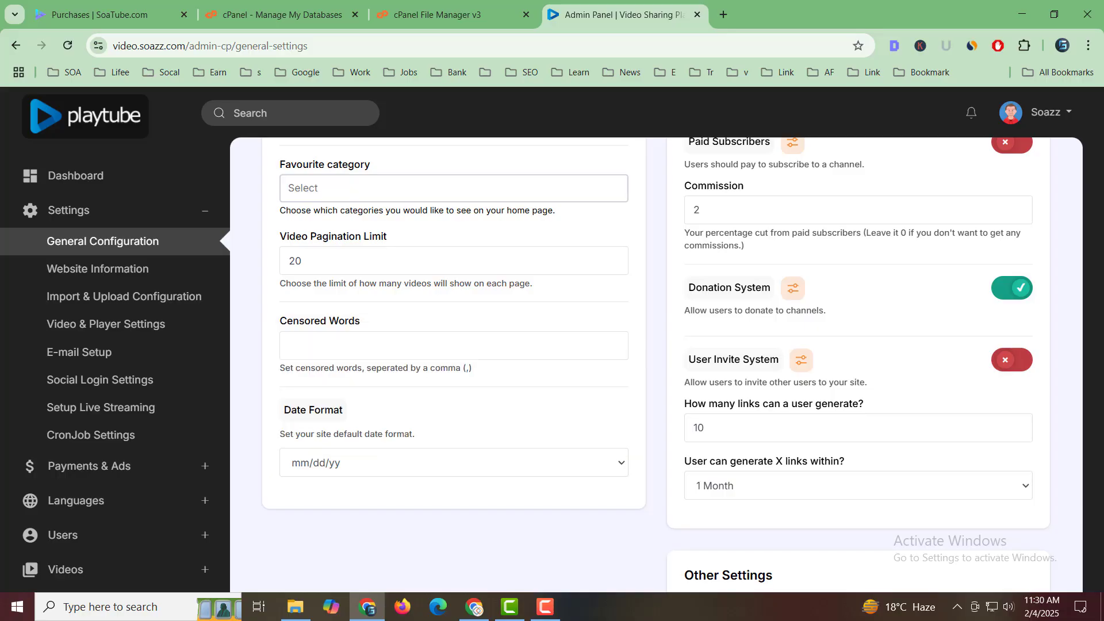
pyautogui.scroll(-3, 454, 386)
pyautogui.scroll(15, 454, 385)
pyautogui.scroll(10, 656, 362)
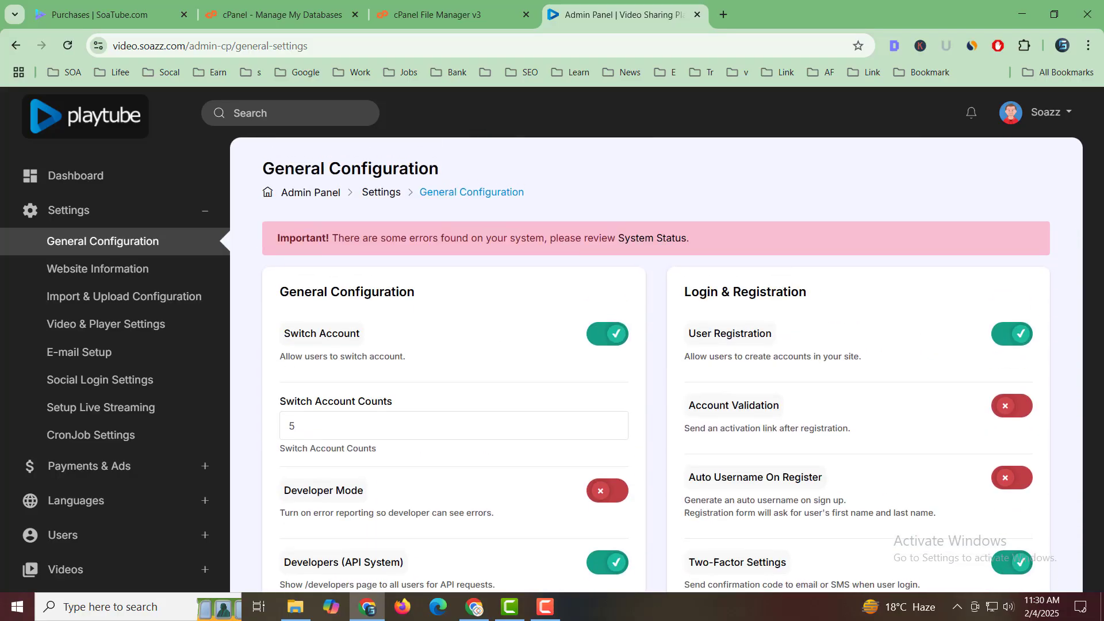
# Turn off Two-Factor login confirmation and leave Account Validation disabled
pyautogui.scroll(-2, 656, 362)
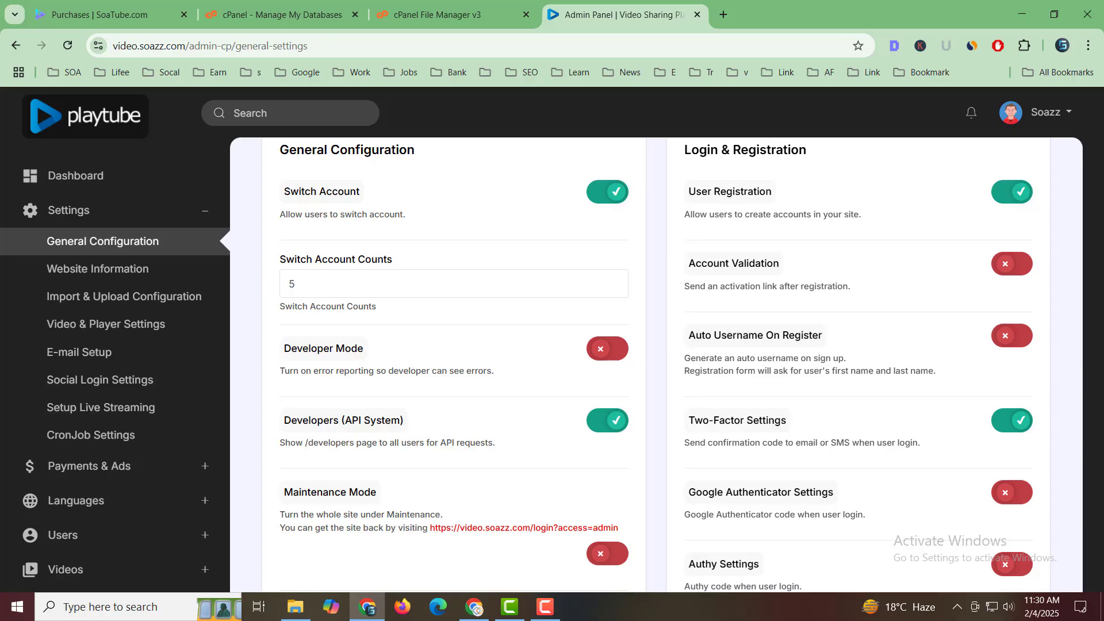
pyautogui.click(1012, 263)
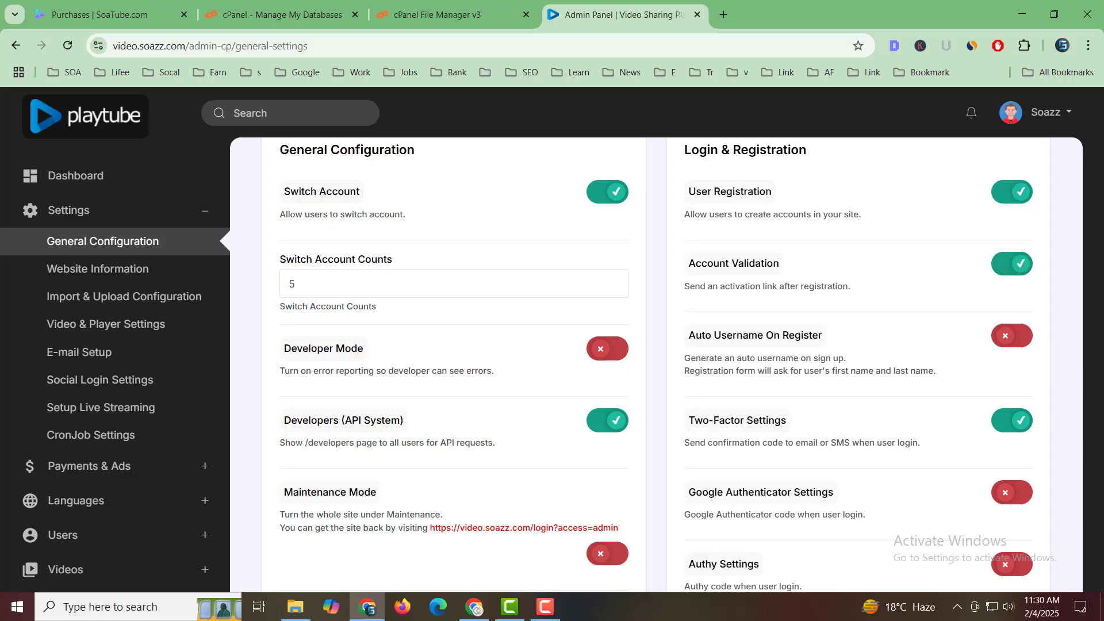
pyautogui.click(1012, 421)
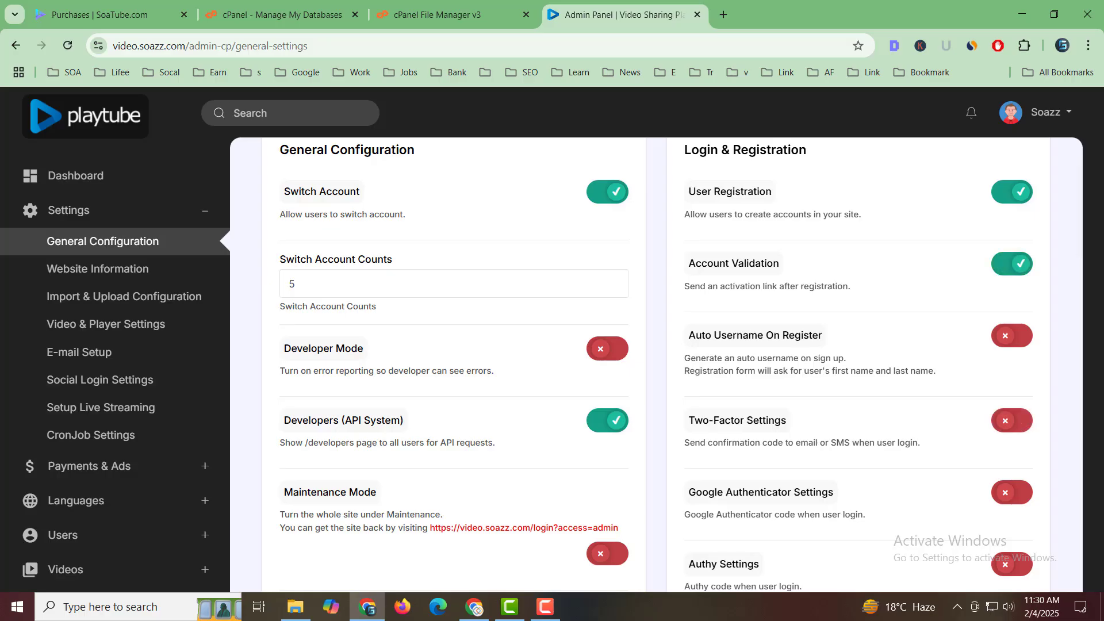
pyautogui.click(1012, 264)
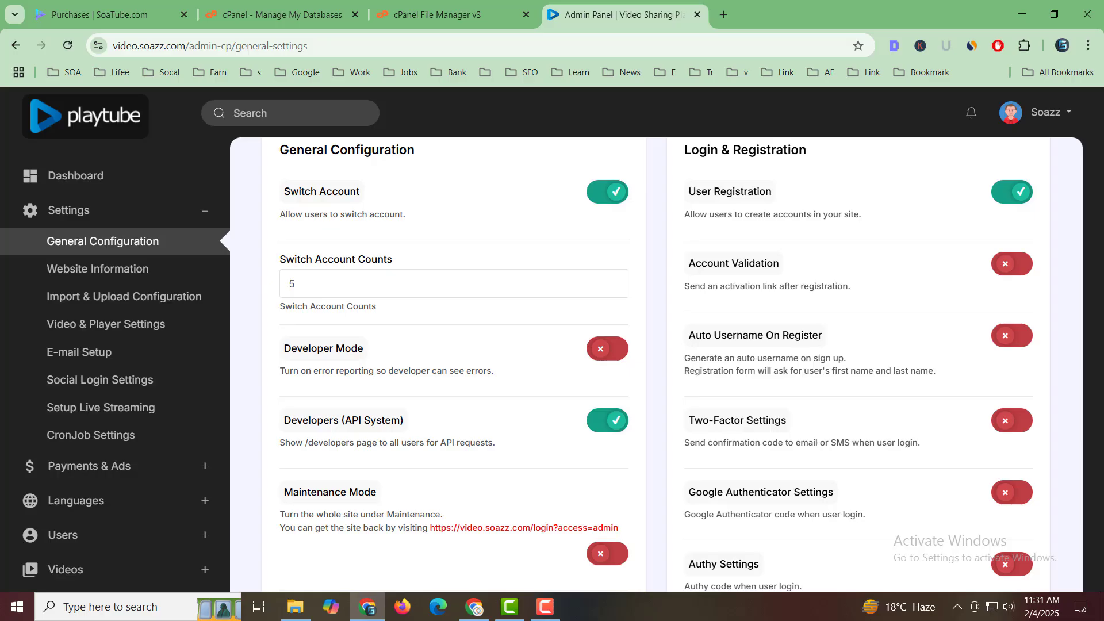
pyautogui.scroll(-1, 655, 362)
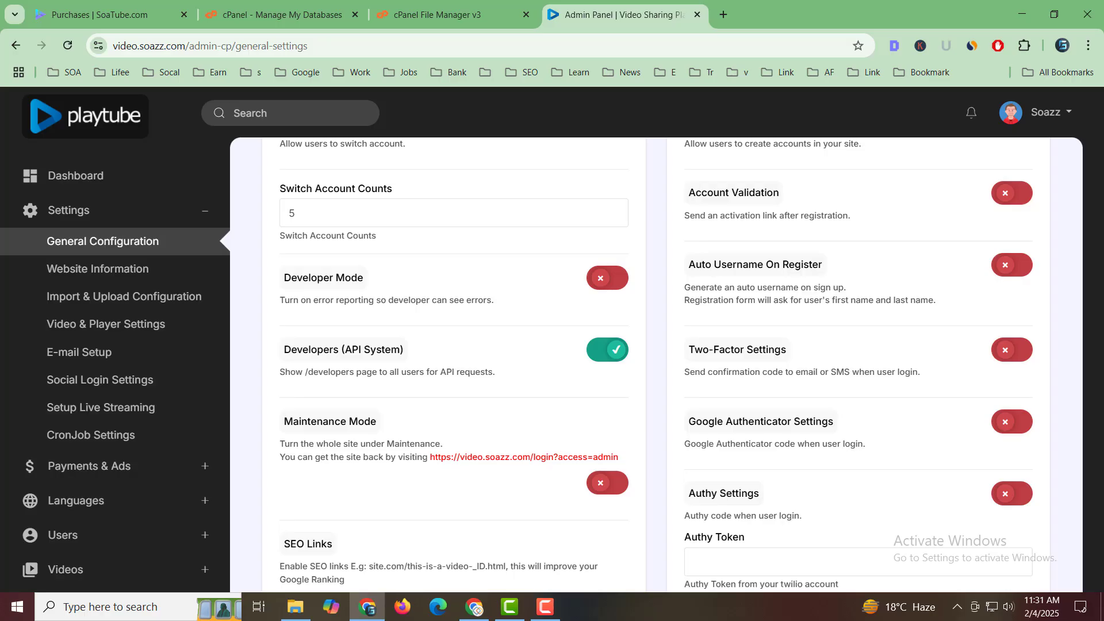
pyautogui.scroll(-4, 656, 366)
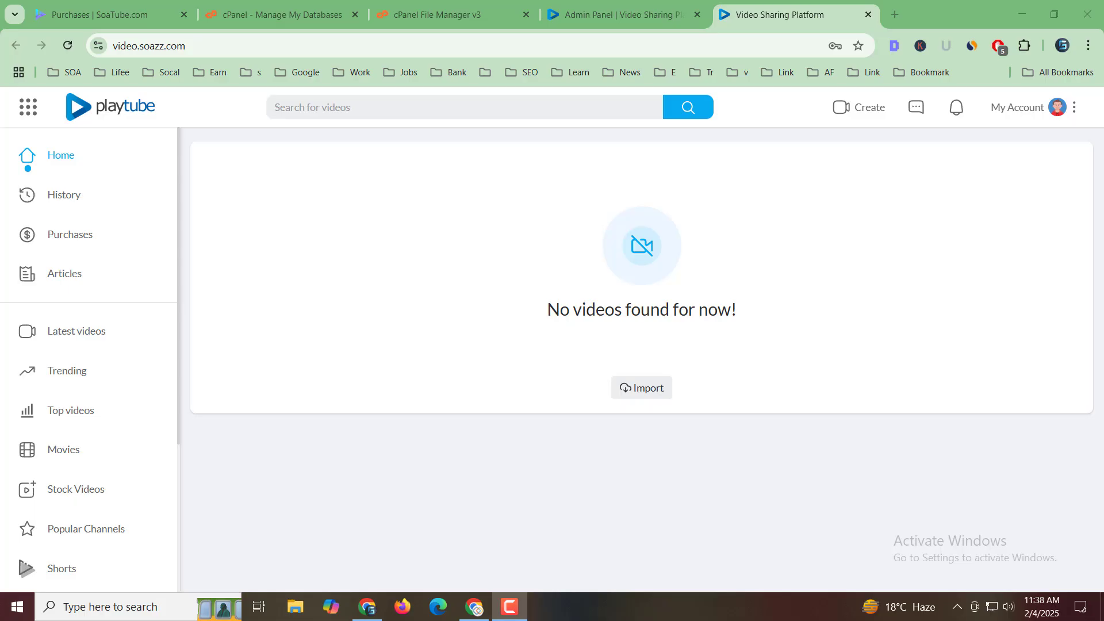
# Start a new upload and select the Facebook video file
pyautogui.click(858, 107)
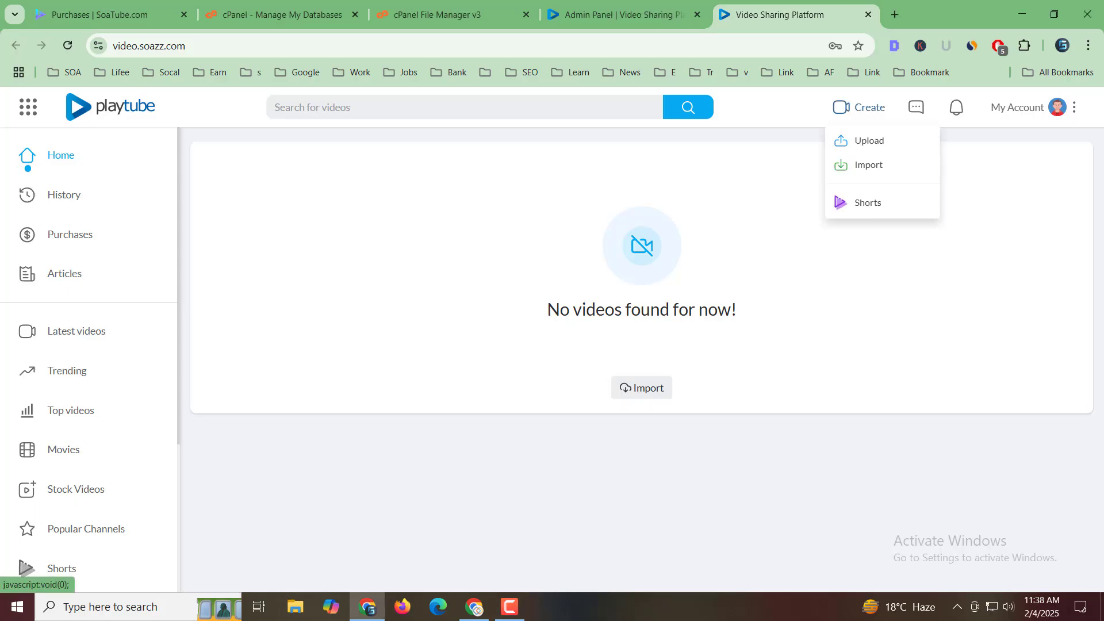
pyautogui.click(865, 140)
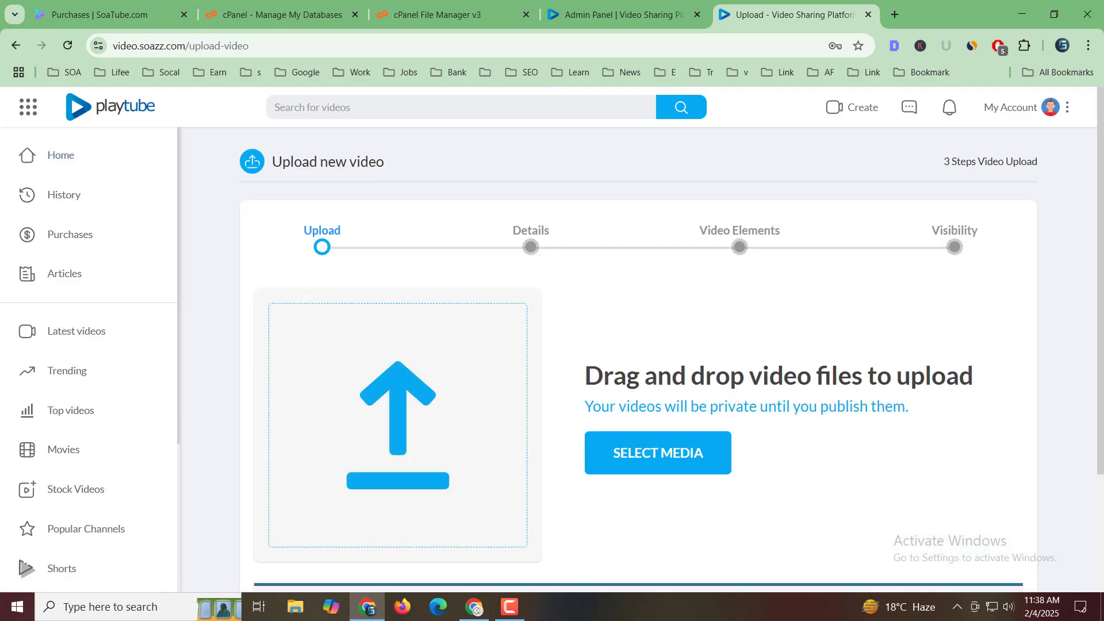
pyautogui.click(658, 453)
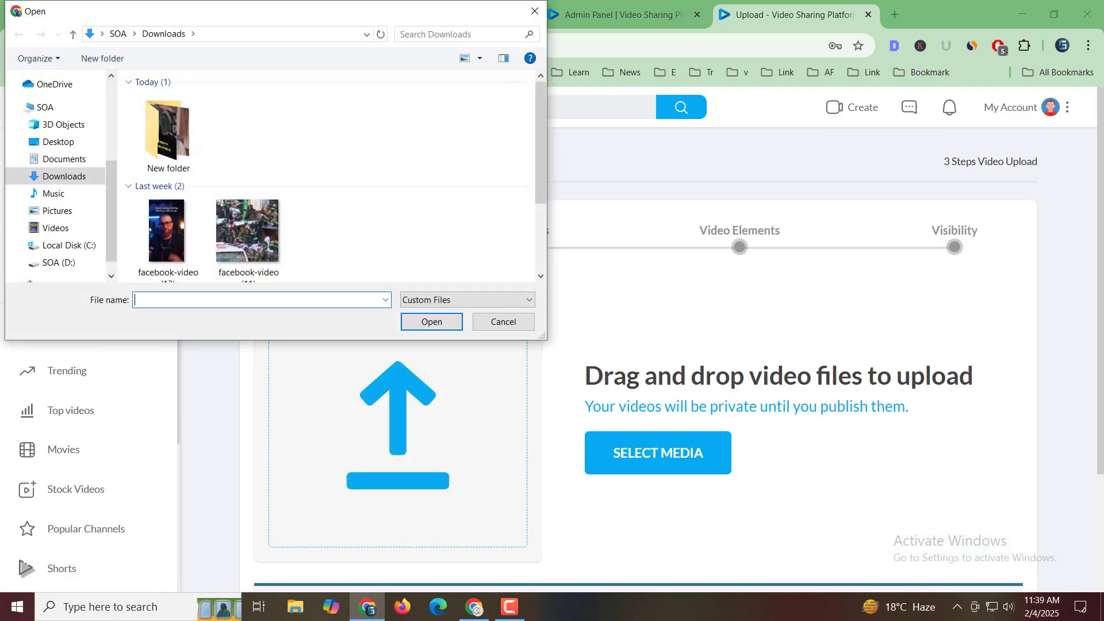
pyautogui.doubleClick(168, 131)
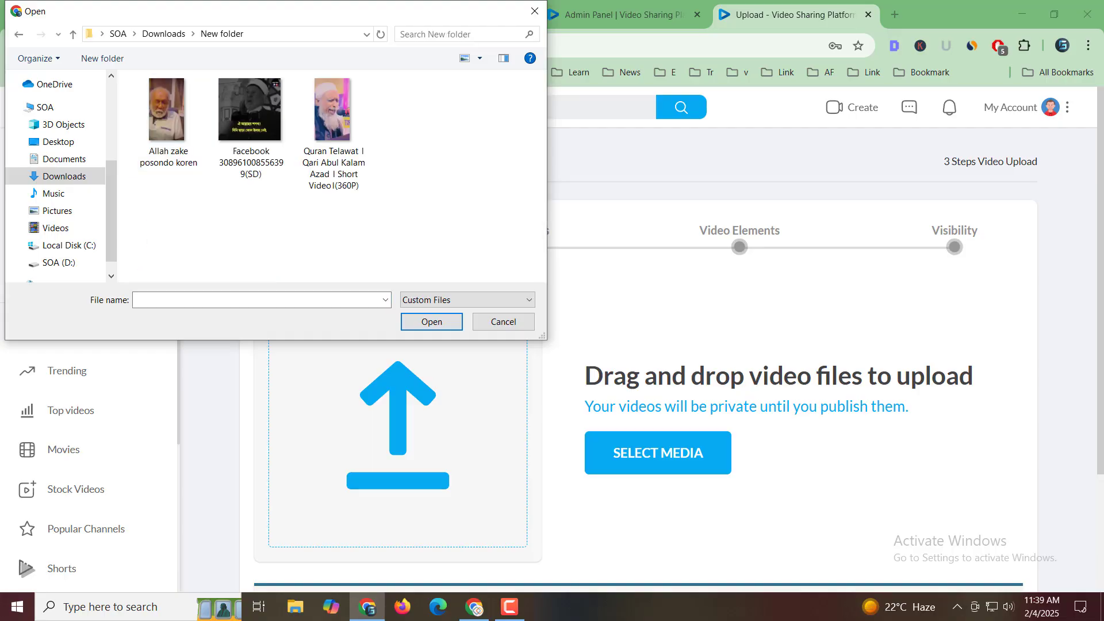
pyautogui.doubleClick(250, 109)
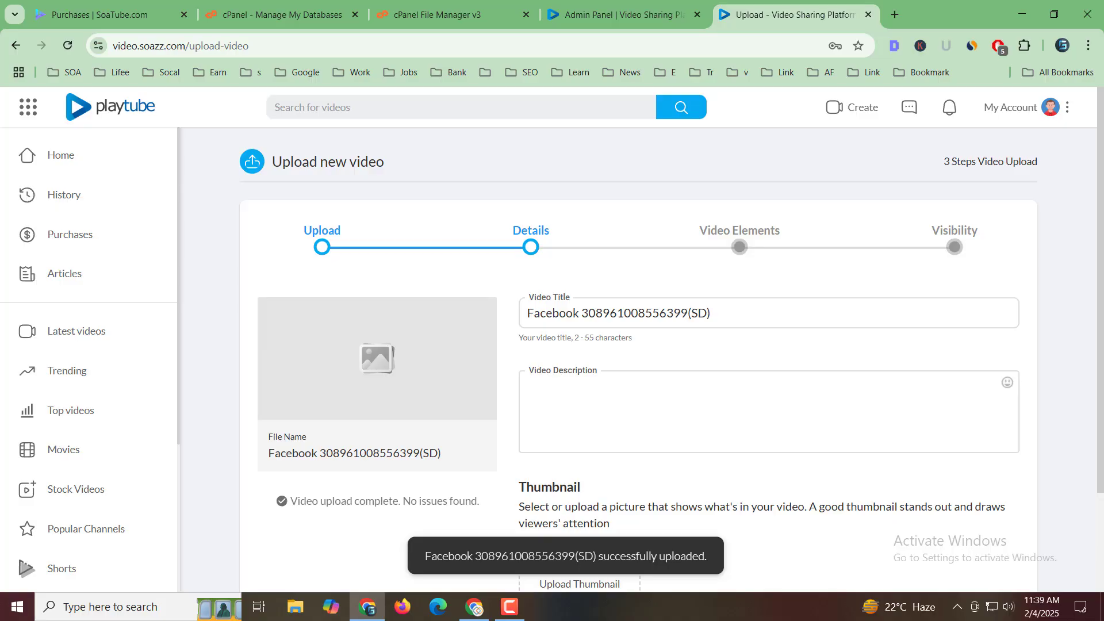
# Use the wheel picture from Downloads as the video's thumbnail
pyautogui.scroll(-2, 638, 357)
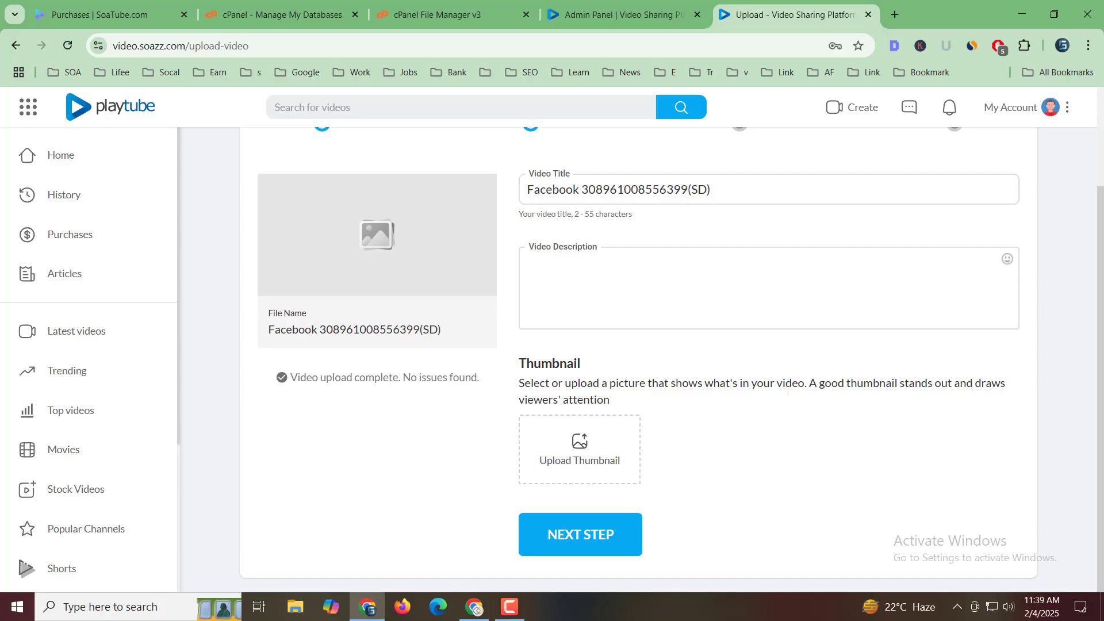
pyautogui.click(296, 606)
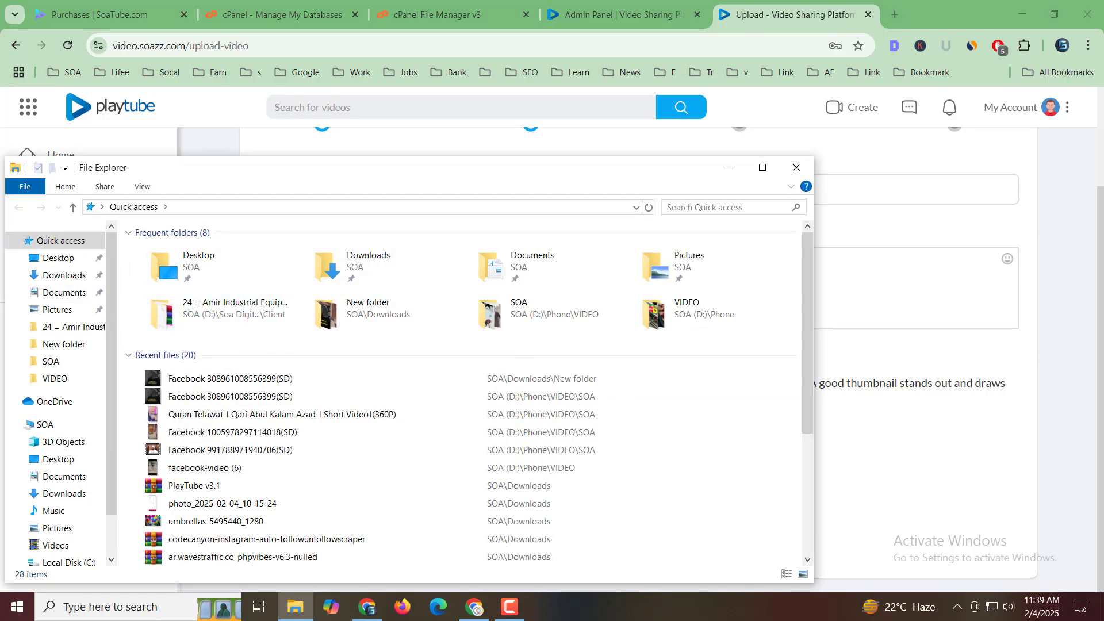
pyautogui.click(64, 275)
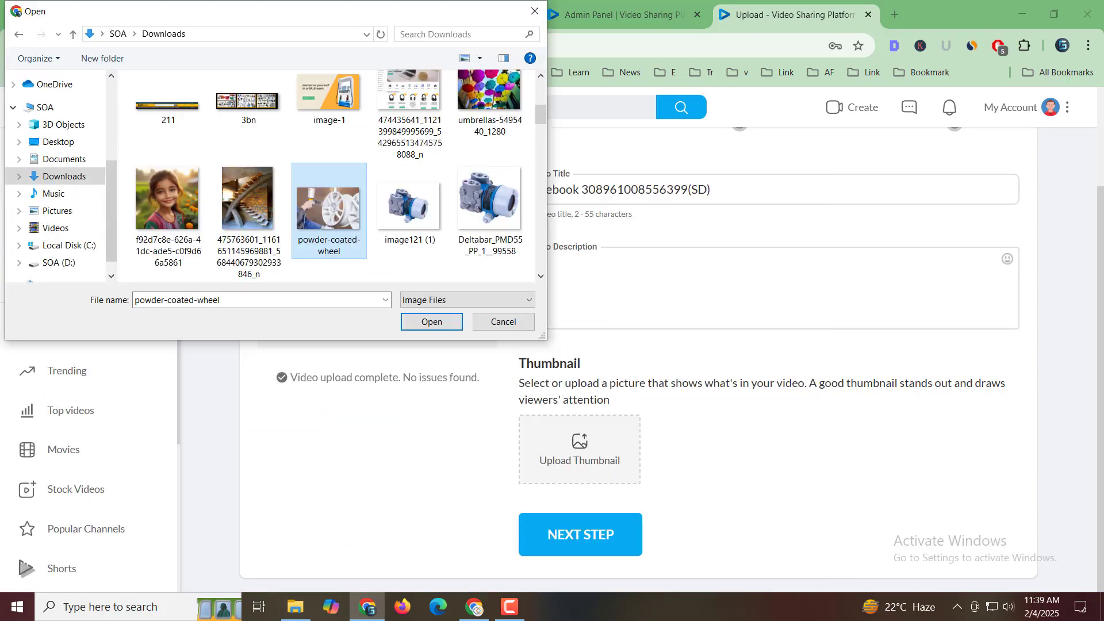
pyautogui.click(431, 321)
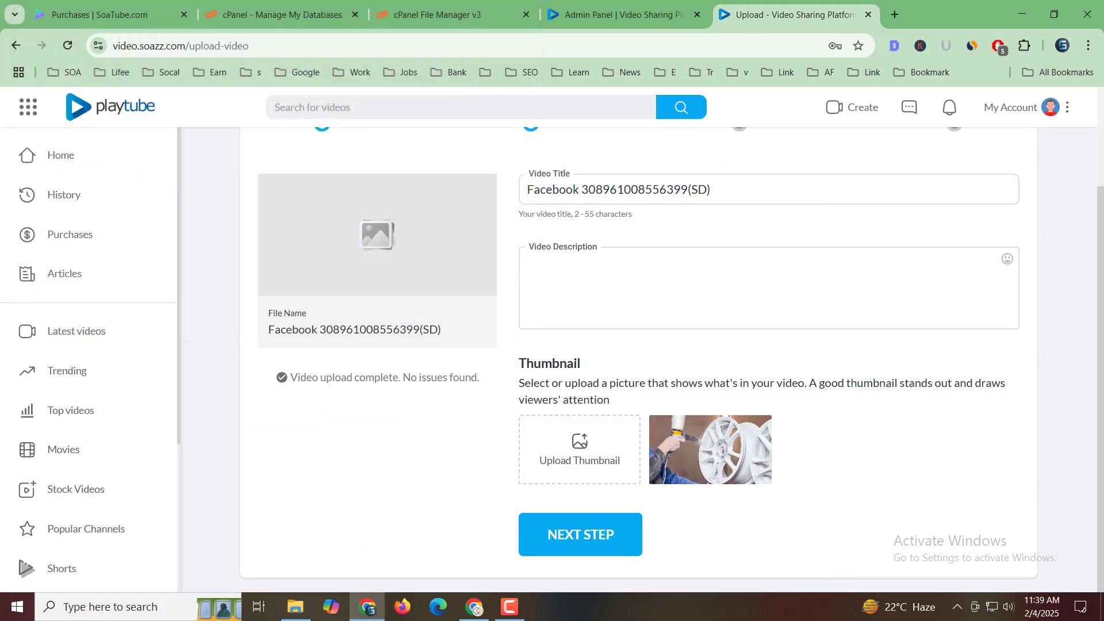
pyautogui.scroll(1, 617, 261)
pyautogui.click(617, 261)
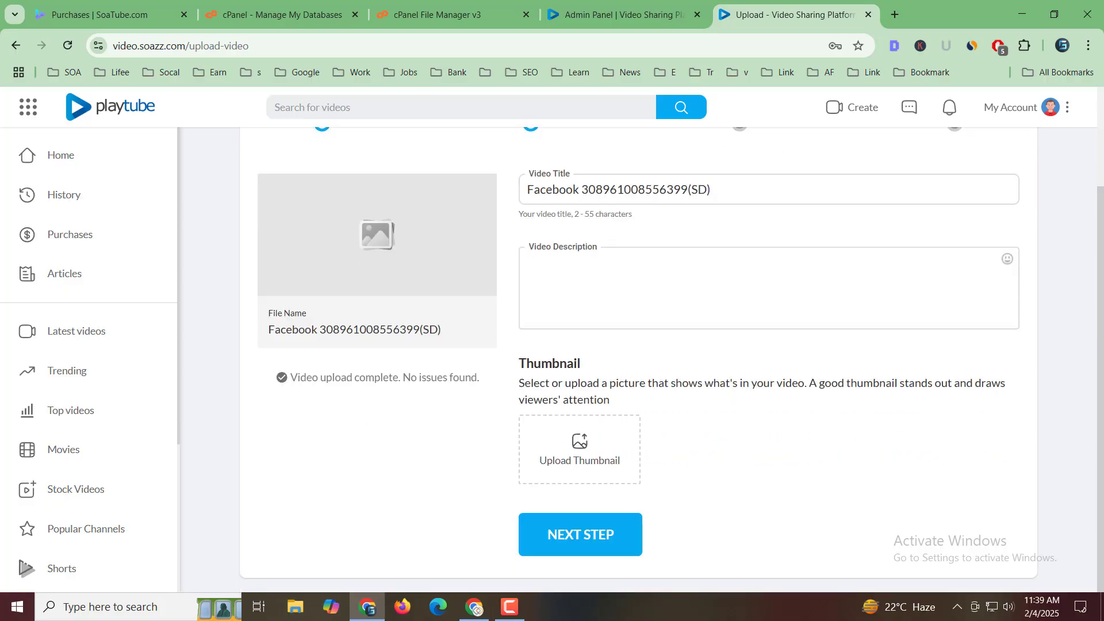
pyautogui.click(295, 606)
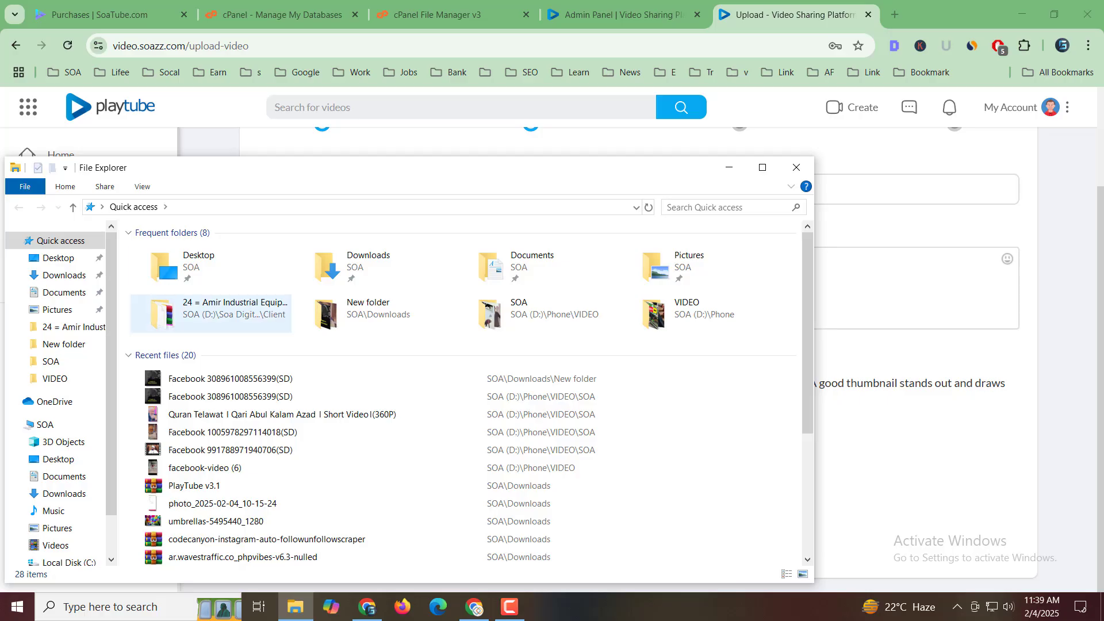
pyautogui.click(63, 275)
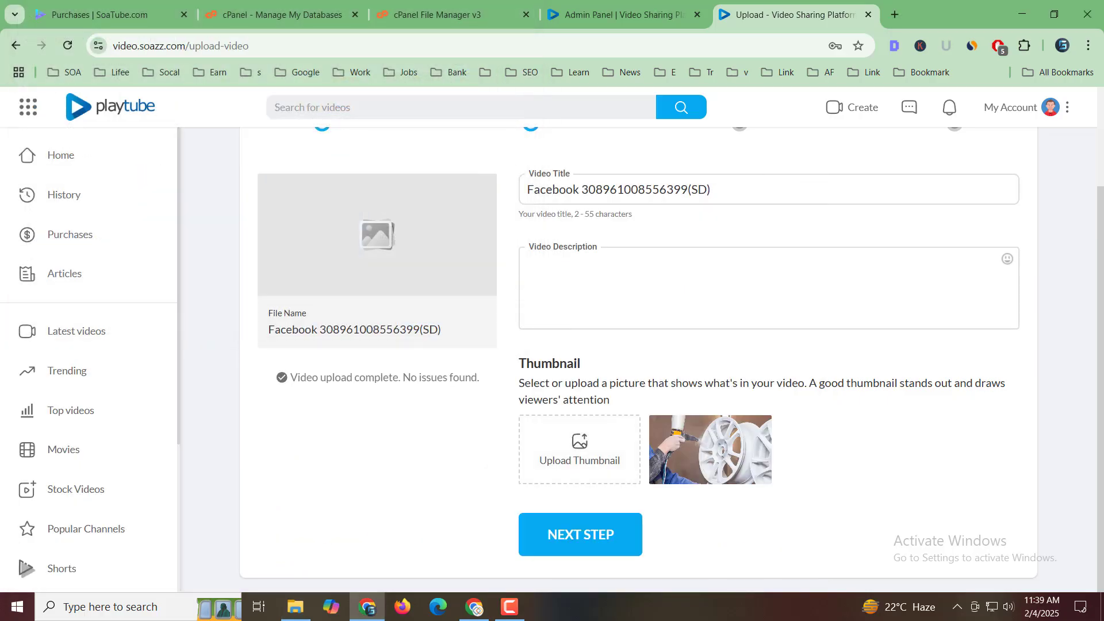
pyautogui.scroll(1, 604, 262)
# Set both title and description to 'My First Video' and advance to Video Elements
pyautogui.tripleClick(603, 262)
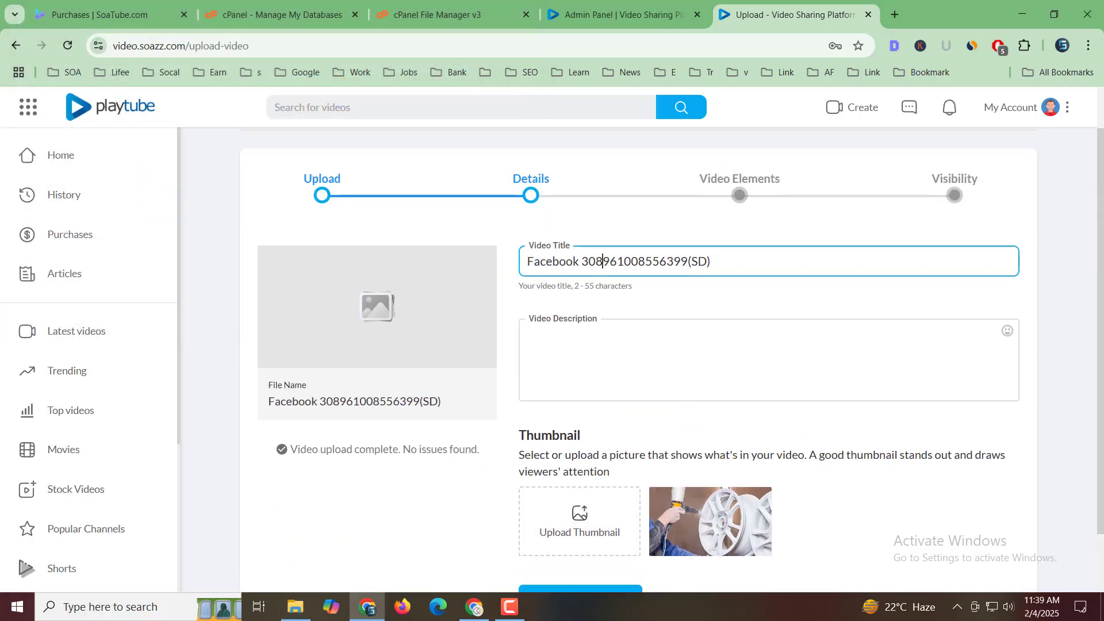
pyautogui.click(617, 262)
pyautogui.click(582, 261)
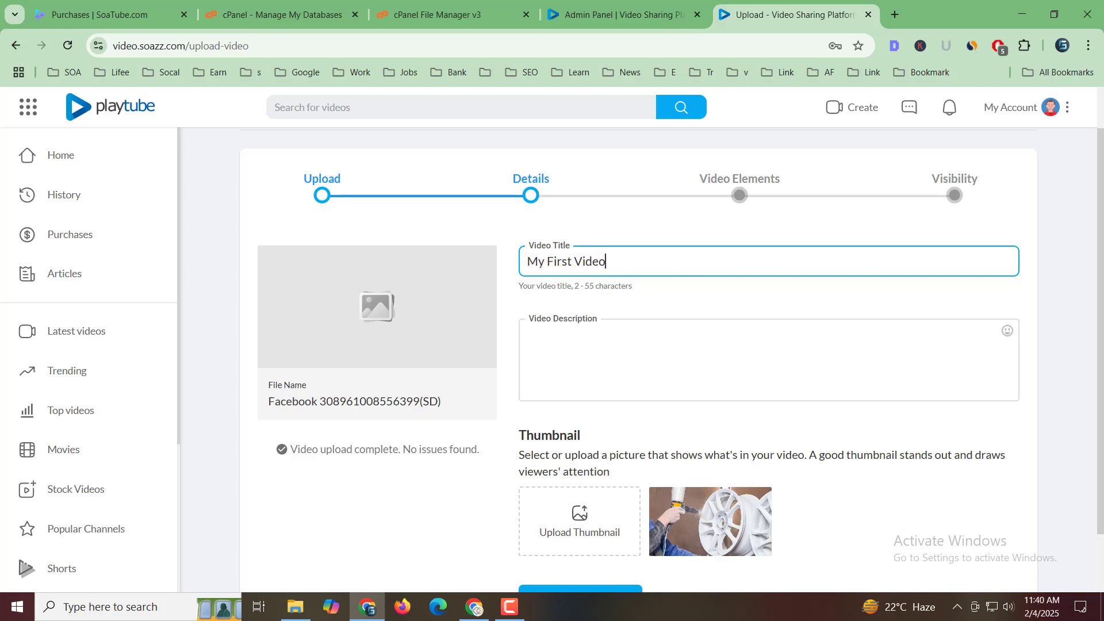
pyautogui.hotkey('ctrl', 'a')
pyautogui.hotkey('ctrl', 'c')
pyautogui.click(570, 345)
pyautogui.hotkey('ctrl', 'v')
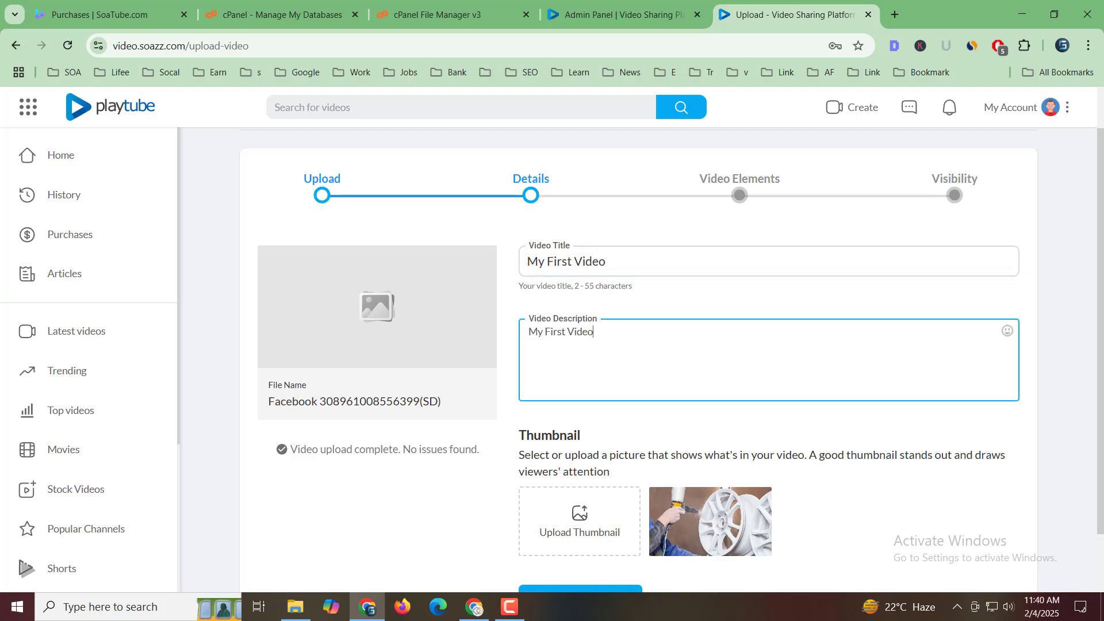
pyautogui.scroll(-1, 569, 345)
pyautogui.click(580, 535)
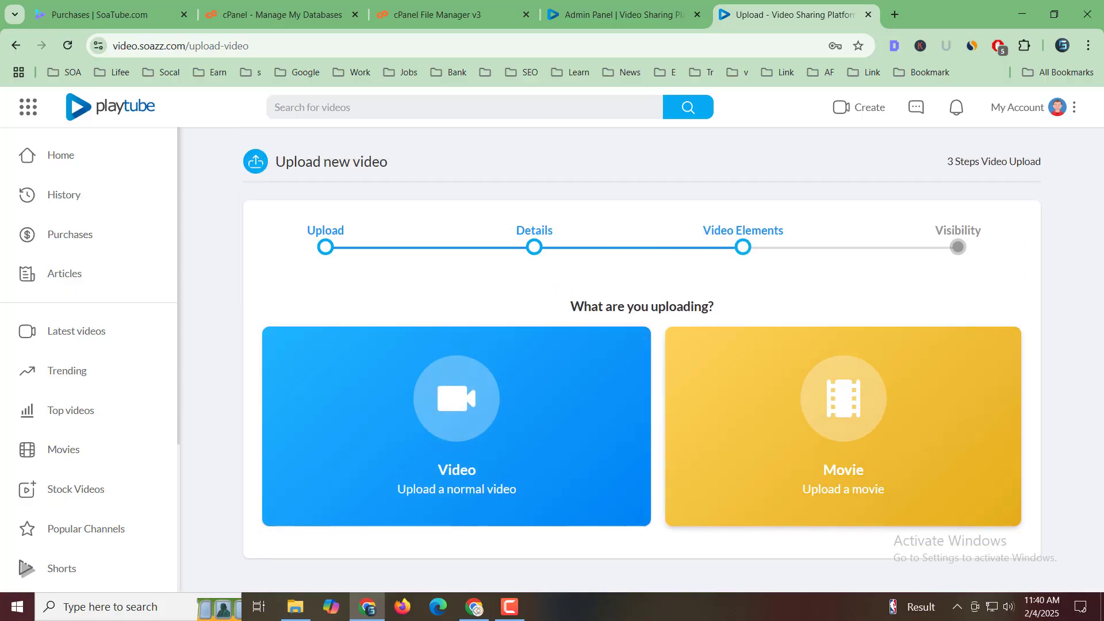
# Leave geo-blocking regions and price empty, then move to the final publishing step
pyautogui.scroll(-3, 638, 345)
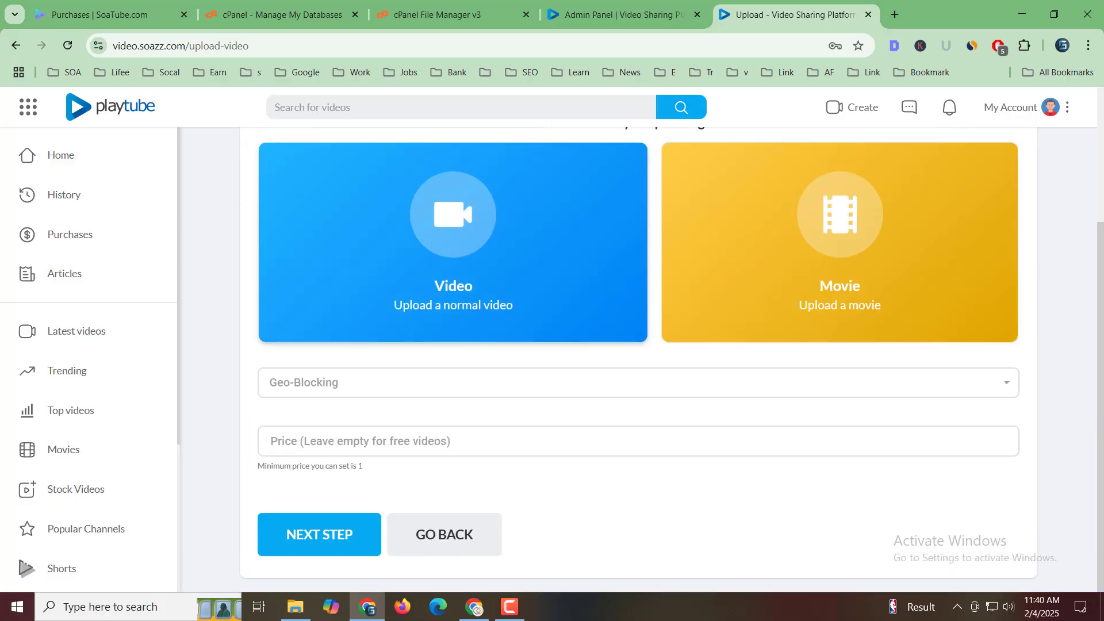
pyautogui.click(638, 383)
pyautogui.click(638, 495)
pyautogui.click(638, 441)
pyautogui.click(638, 494)
pyautogui.click(319, 535)
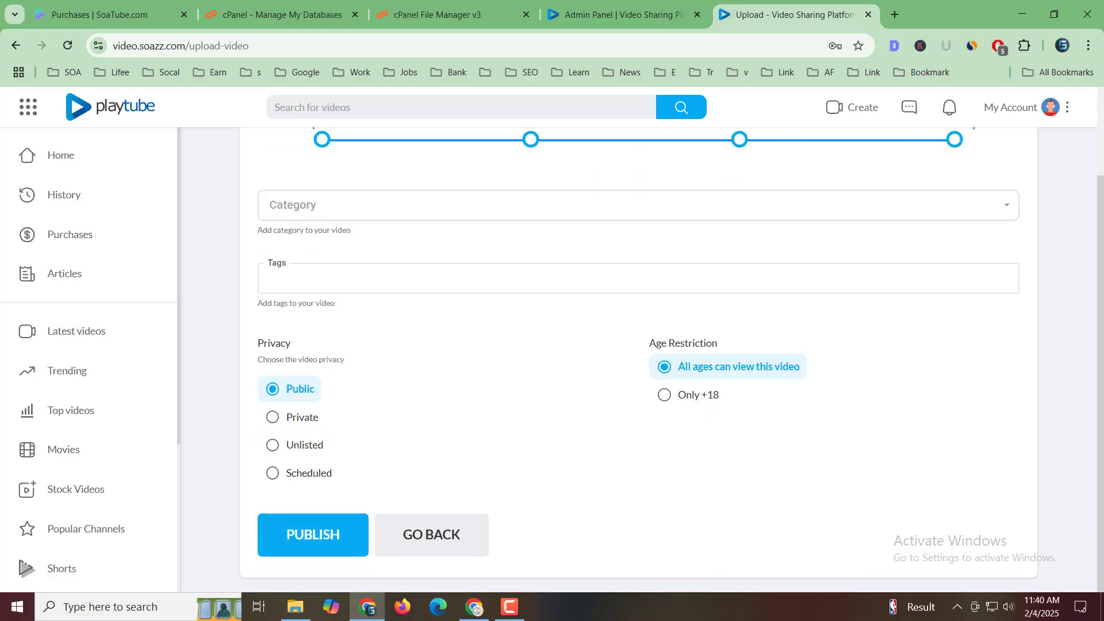
# Set the video category to Other
pyautogui.scroll(1, 403, 277)
pyautogui.click(403, 277)
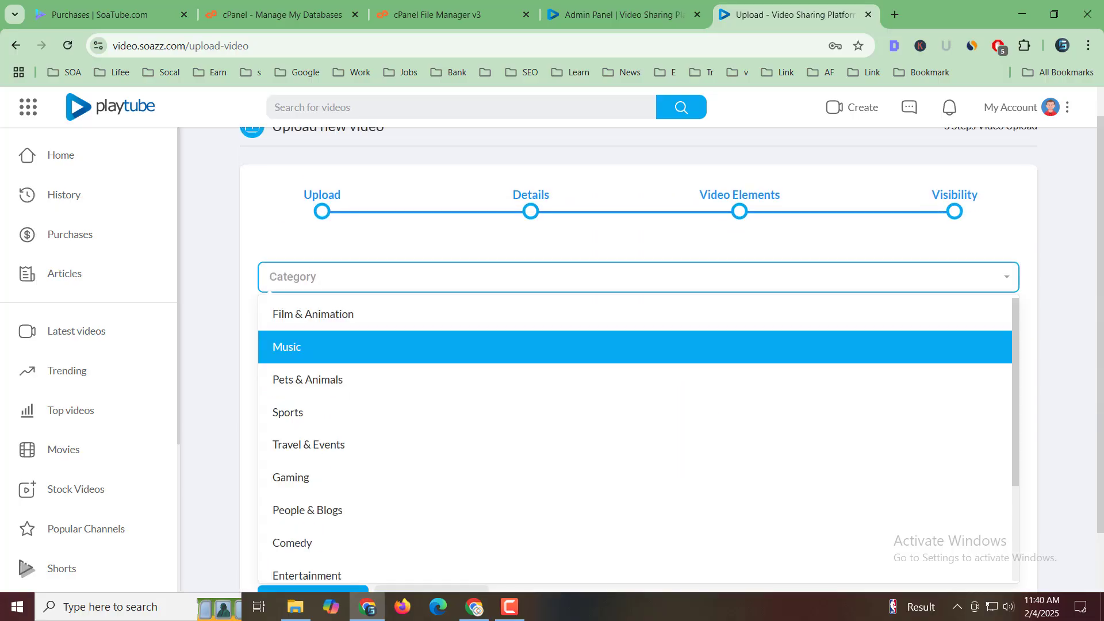
pyautogui.scroll(-4, 402, 444)
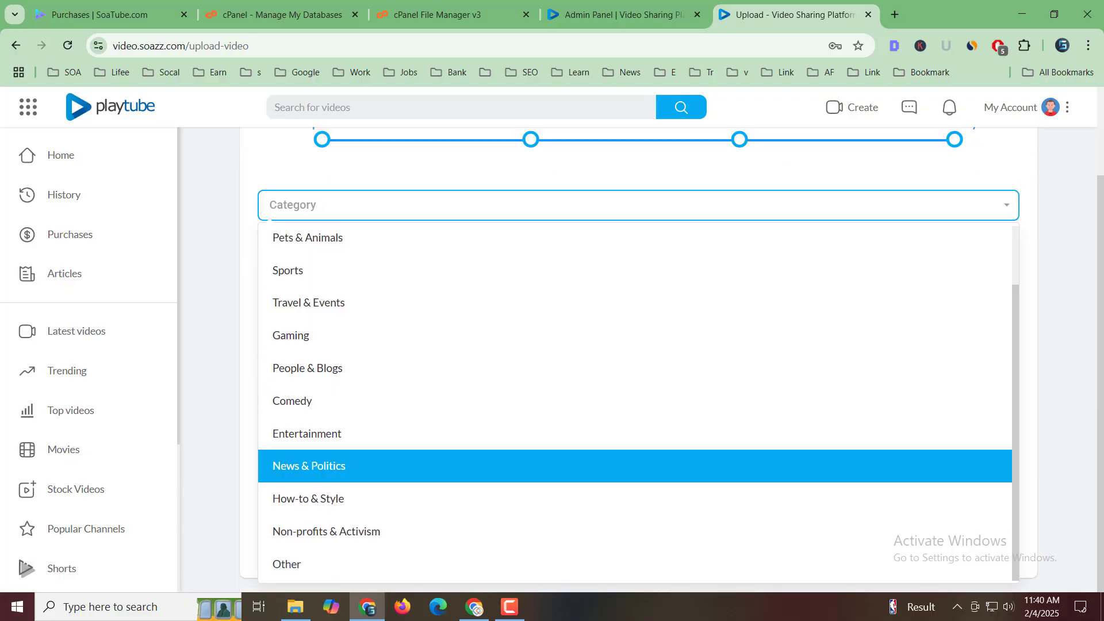
pyautogui.scroll(2, 402, 230)
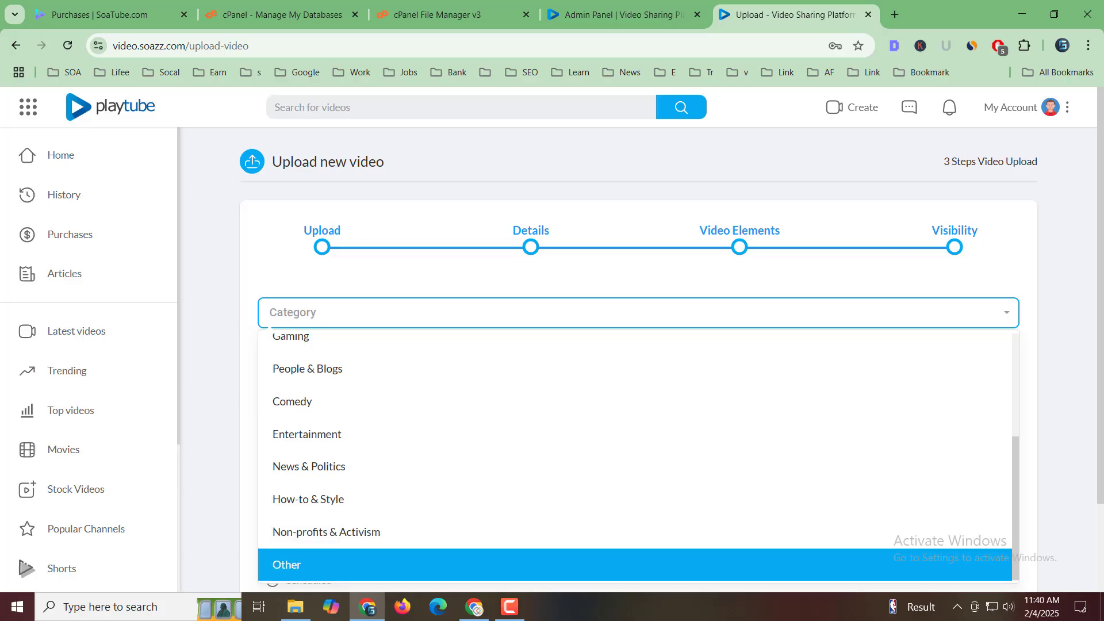
pyautogui.click(402, 565)
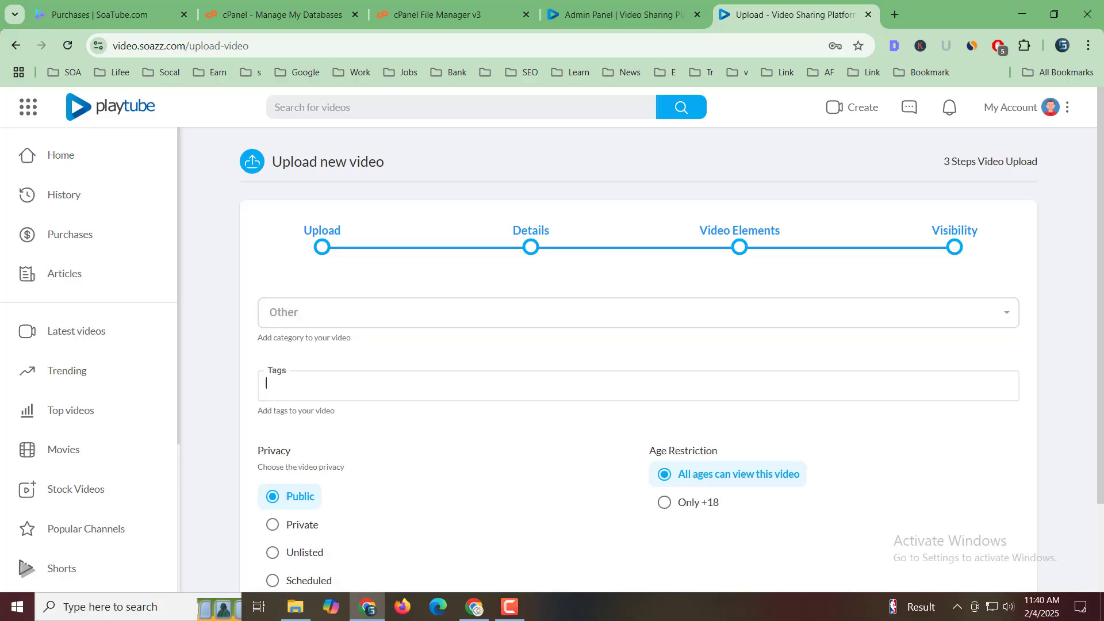
# Add the tags my, first and video, then publish the video
pyautogui.write('my')
pyautogui.press('Return')
pyautogui.write('first')
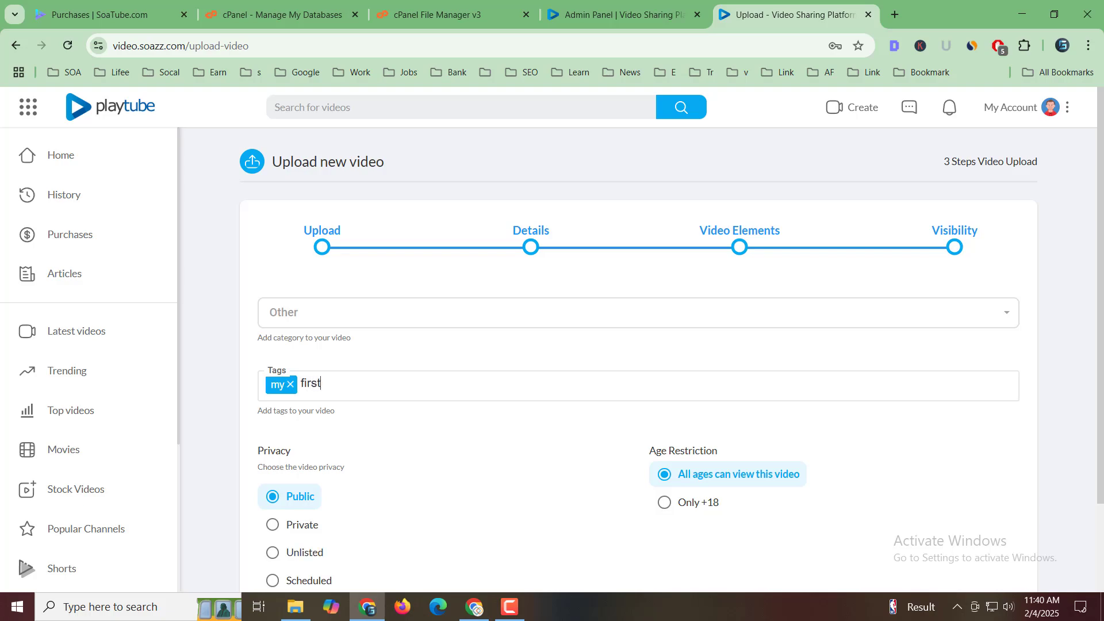
pyautogui.press('Return')
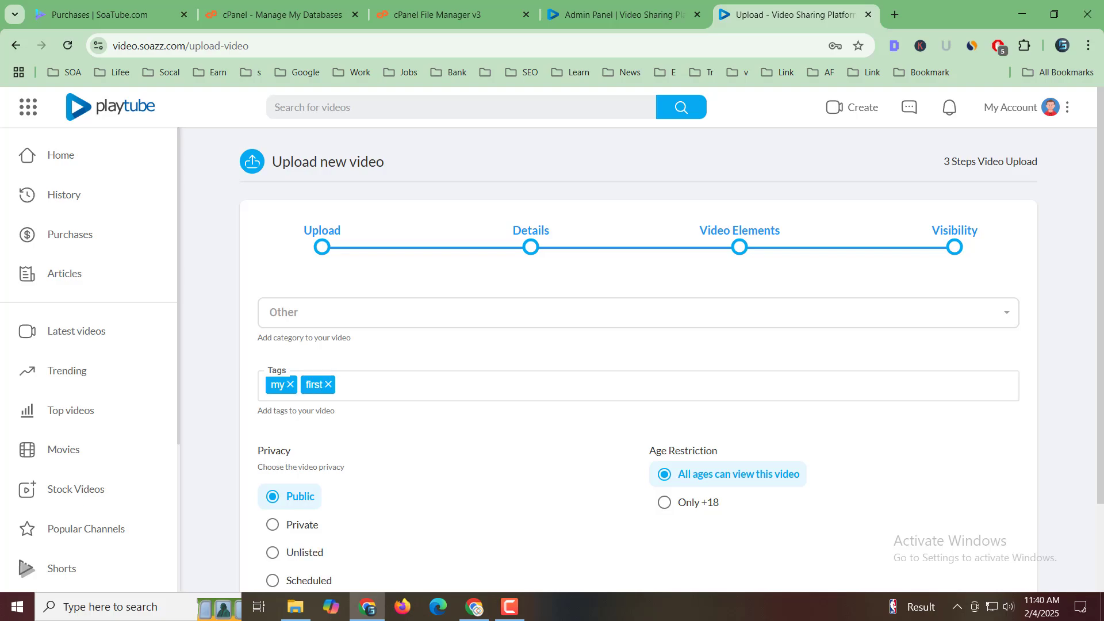
pyautogui.write('video')
pyautogui.press('Return')
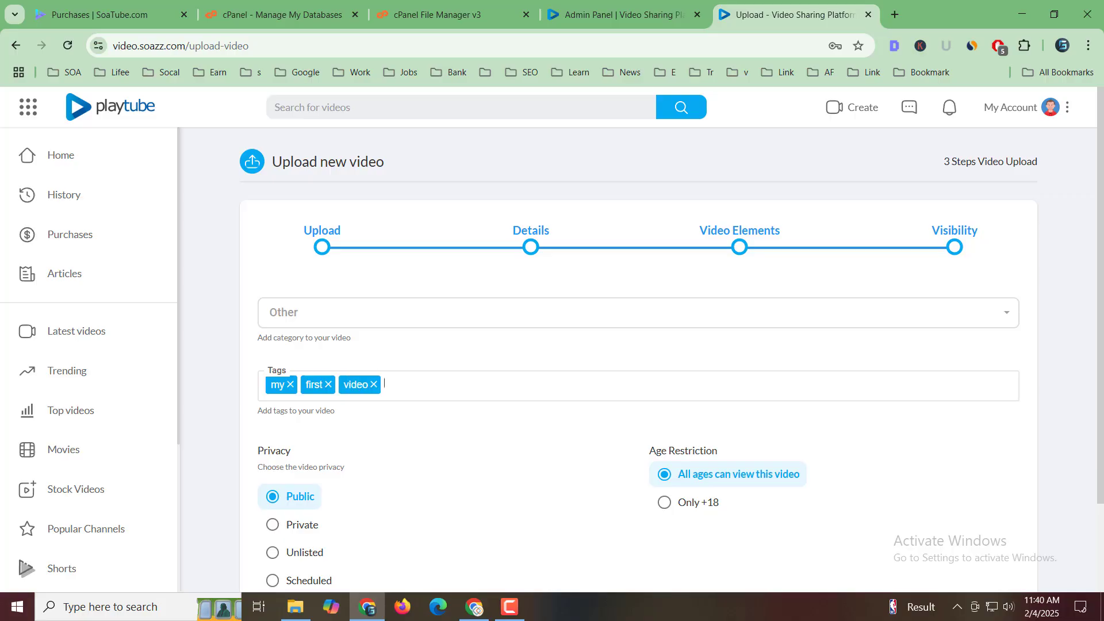
pyautogui.scroll(-1, 638, 345)
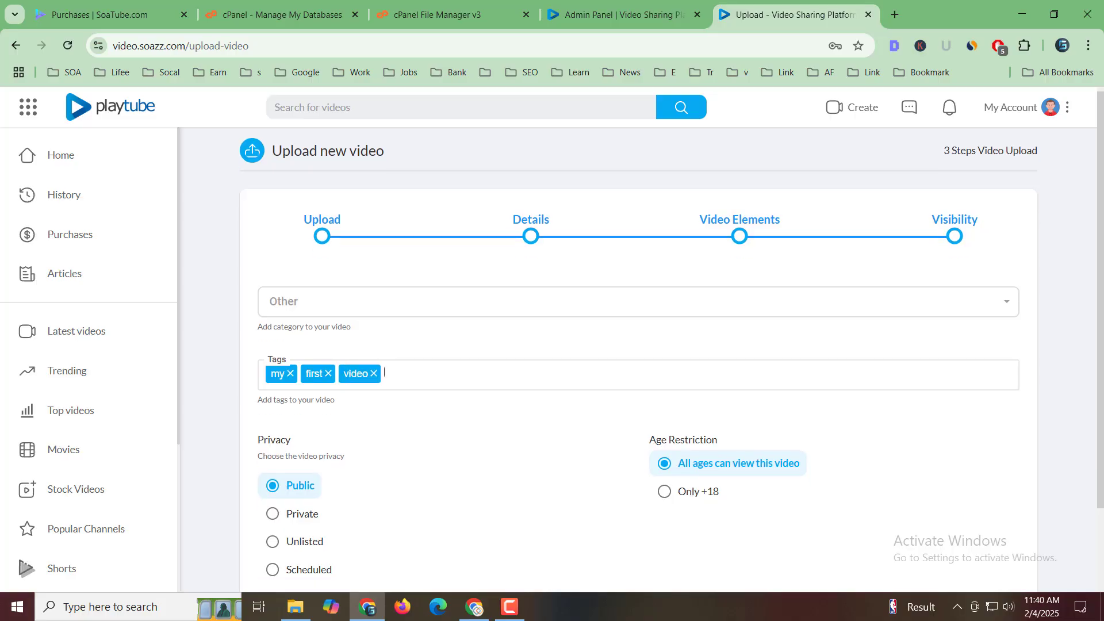
pyautogui.scroll(-1, 638, 360)
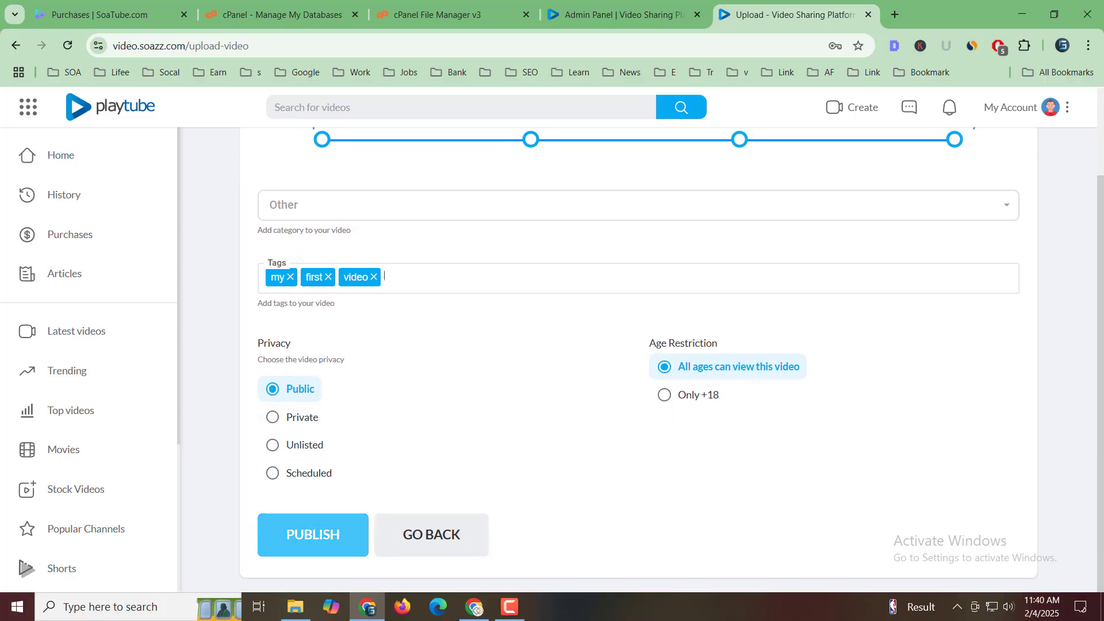
pyautogui.click(313, 534)
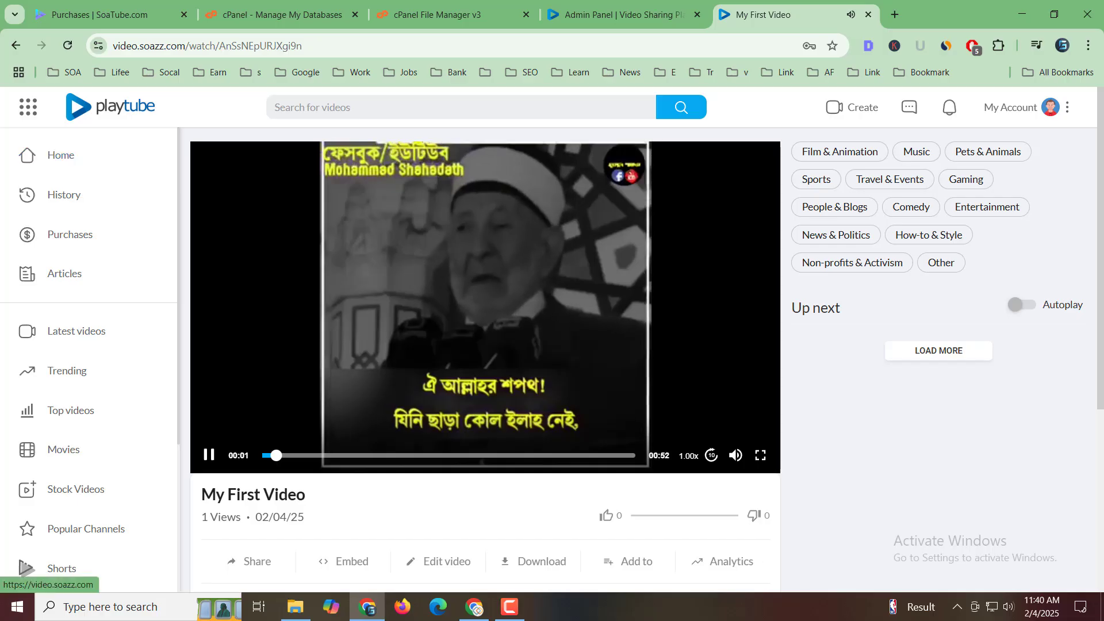
# Go to the PlayTube home page and scroll through it to find My First Video
pyautogui.click(110, 107)
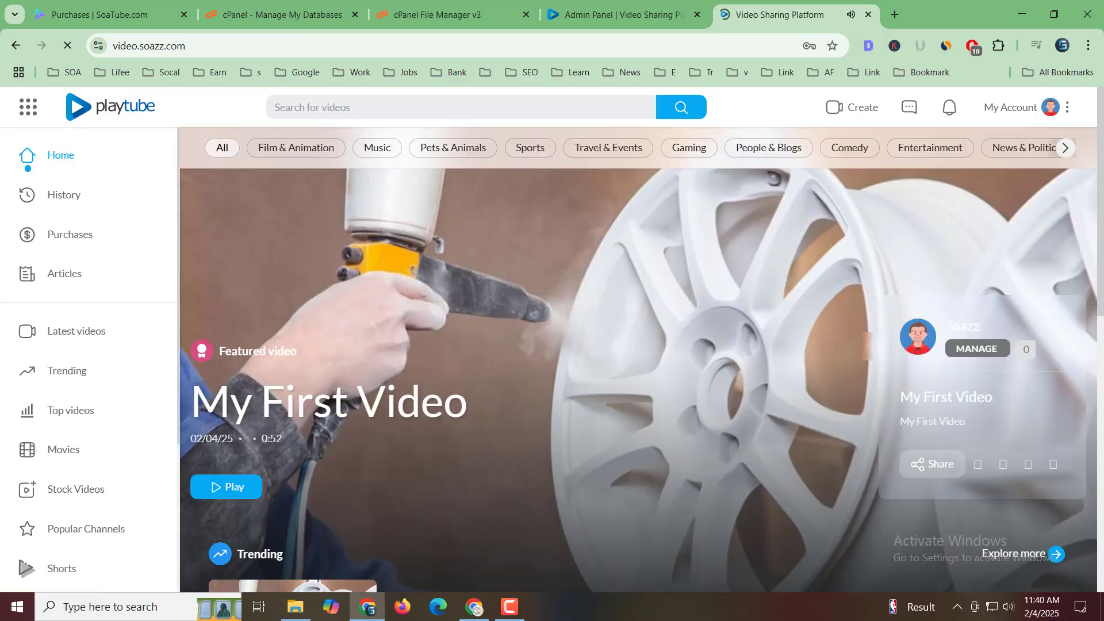
pyautogui.scroll(-6, 638, 357)
pyautogui.scroll(6, 639, 356)
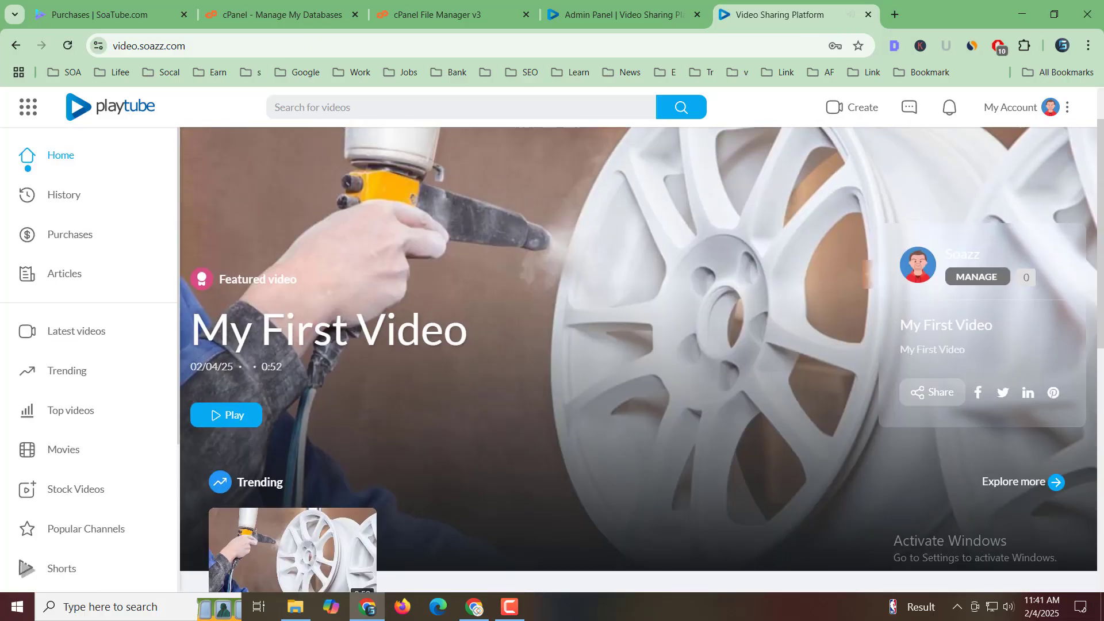
pyautogui.scroll(-8, 639, 356)
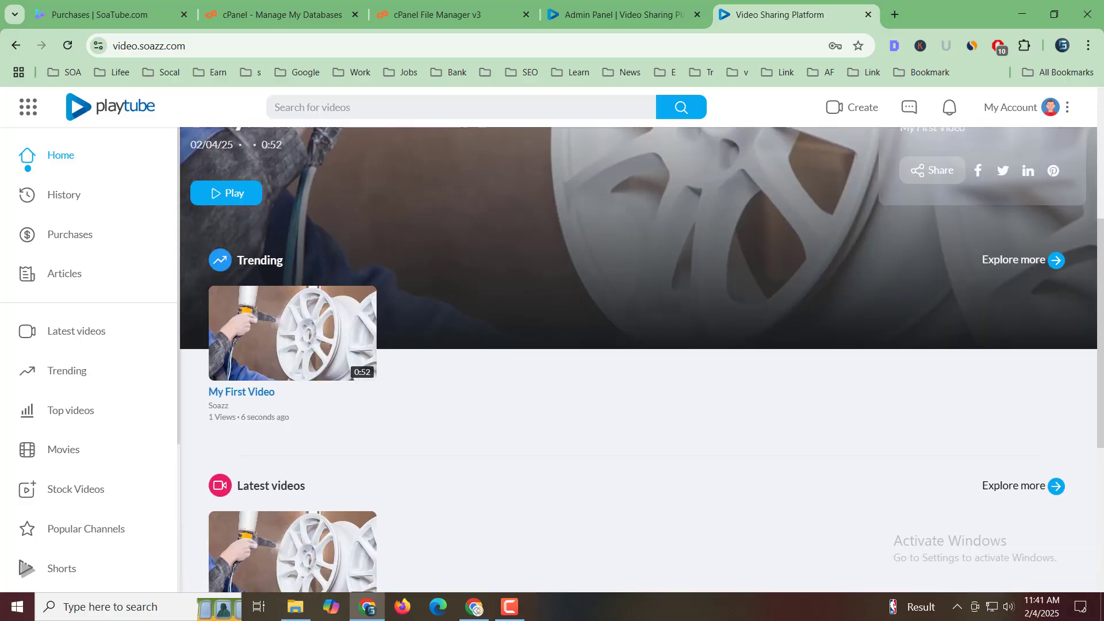
# Start a new Shorts upload from the Create menu
pyautogui.scroll(-1, 293, 477)
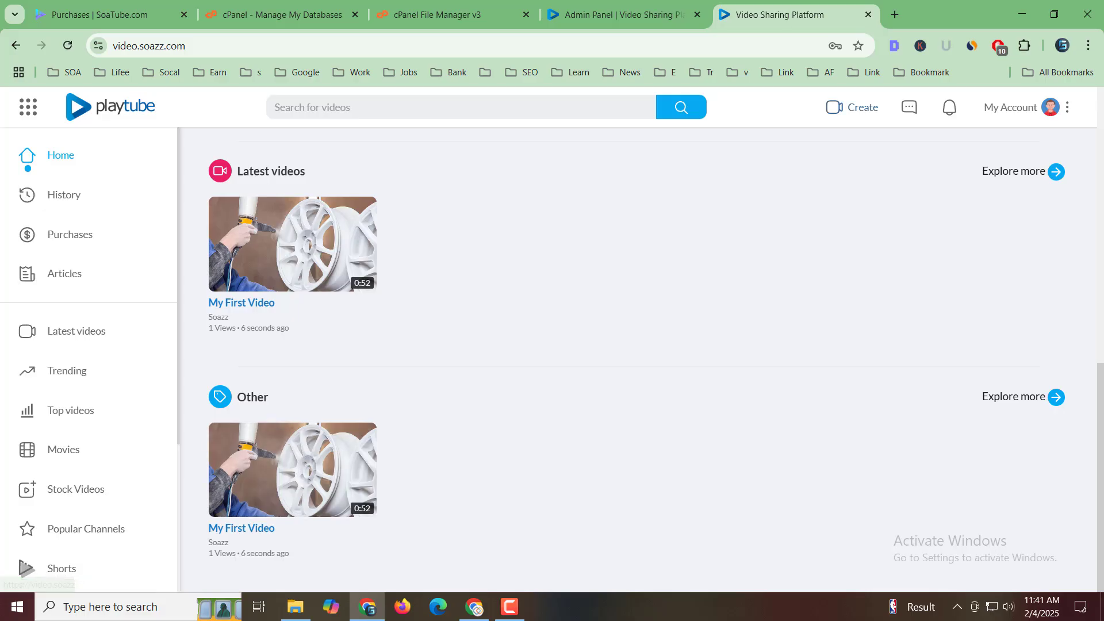
pyautogui.click(852, 107)
pyautogui.click(860, 202)
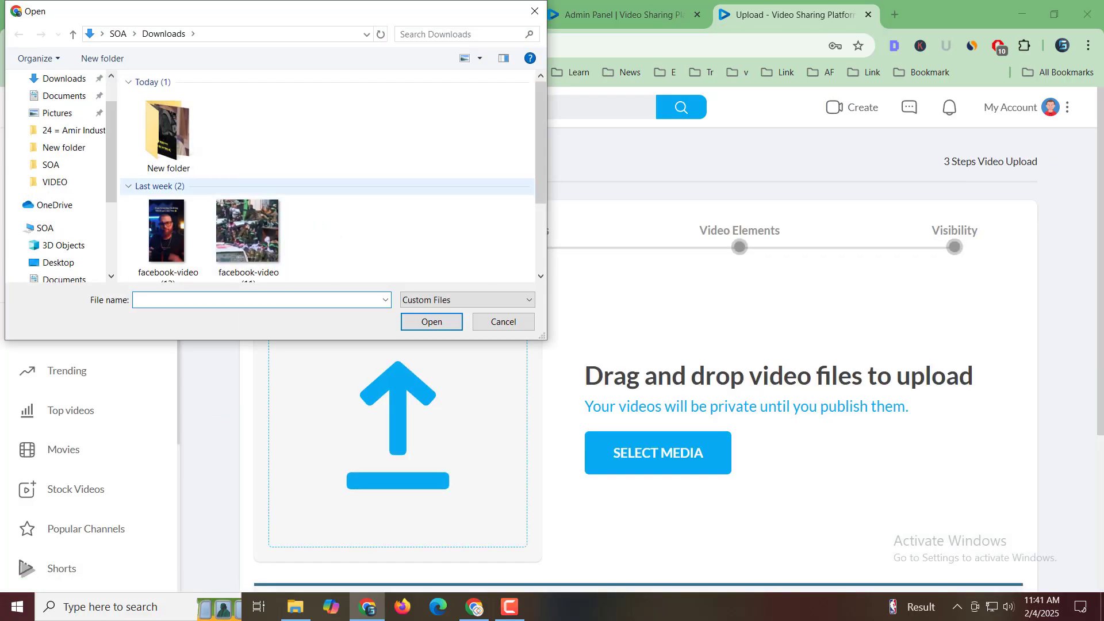
# Upload the Quran Telawat video from New folder as the short, with the stairs image as thumbnail
pyautogui.doubleClick(168, 121)
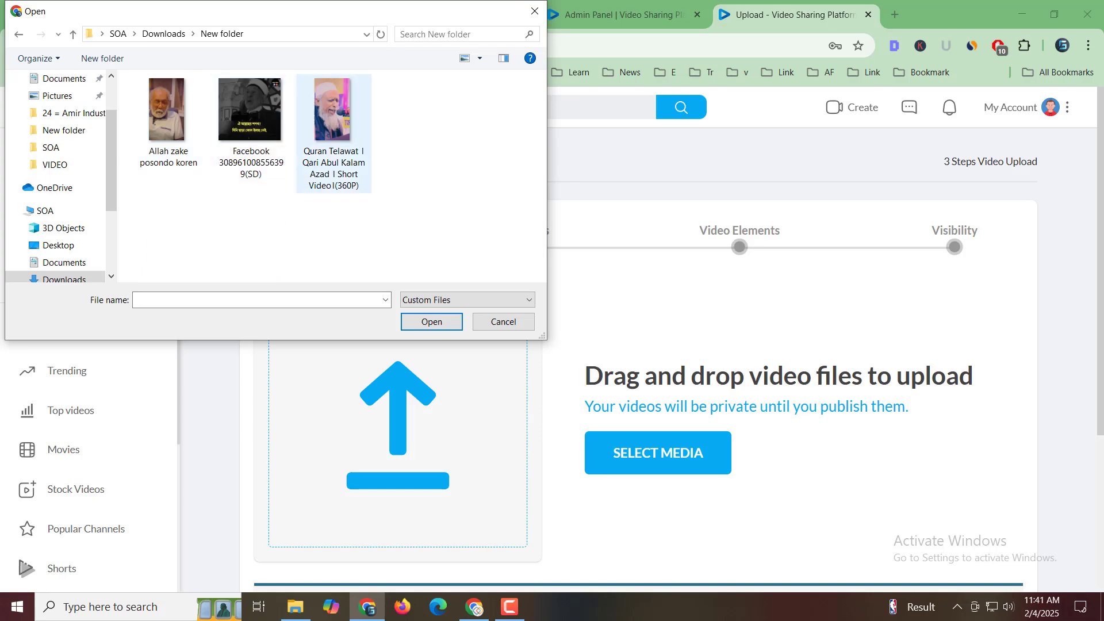
pyautogui.doubleClick(333, 127)
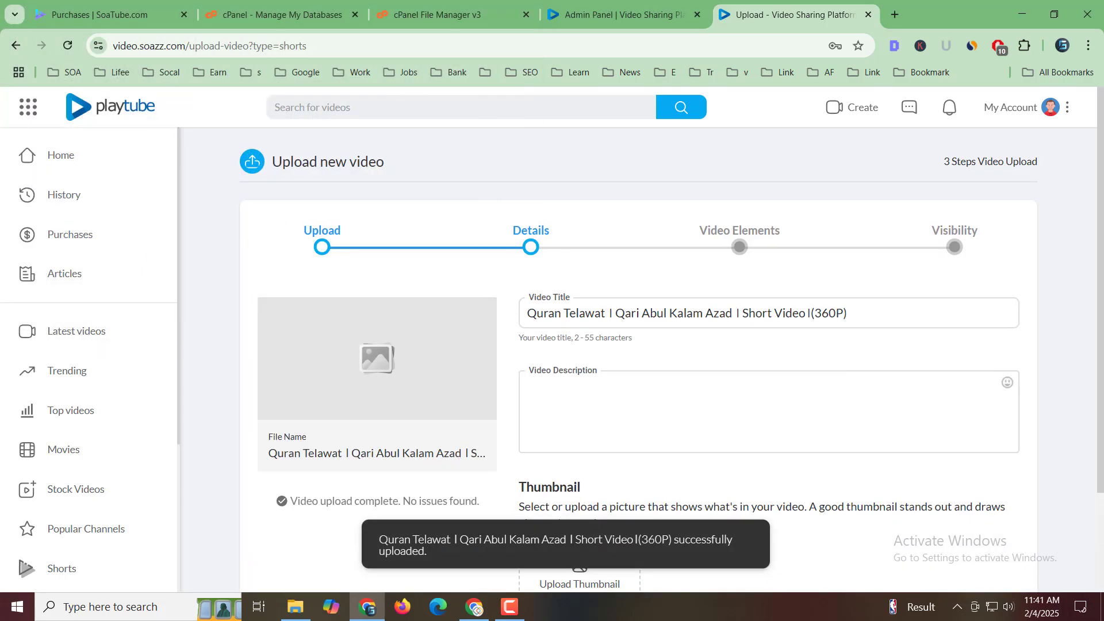
pyautogui.scroll(-3, 579, 450)
pyautogui.click(580, 449)
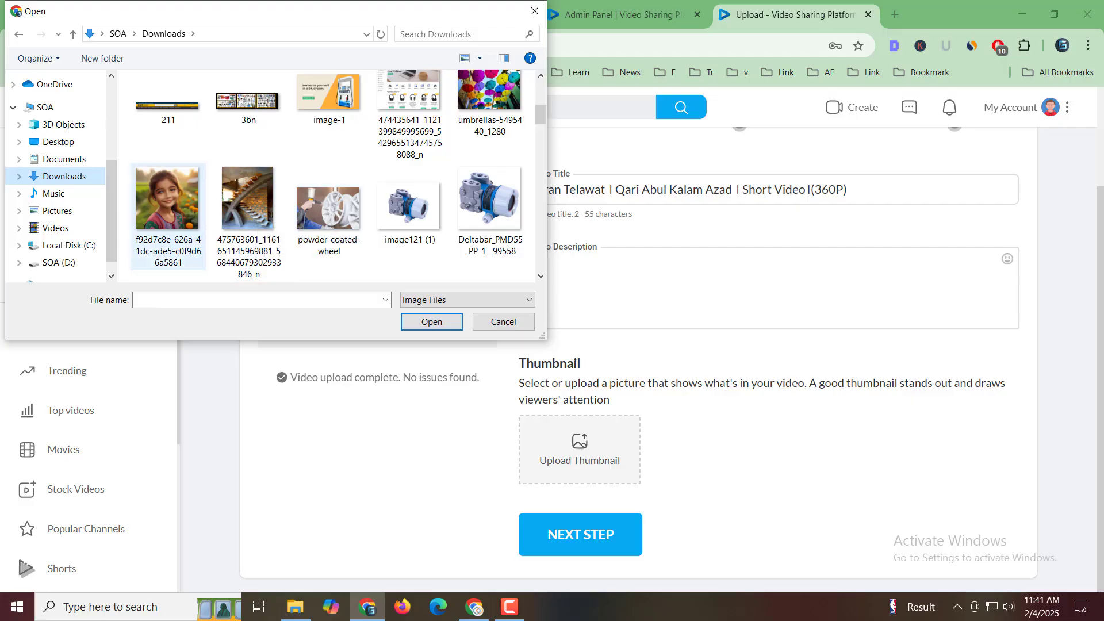
pyautogui.doubleClick(247, 208)
# Copy the title into the description and remove the (360P) suffix from both
pyautogui.click(618, 279)
pyautogui.tripleClick(612, 189)
pyautogui.hotkey('ctrl', 'c')
pyautogui.click(618, 279)
pyautogui.hotkey('ctrl', 'v')
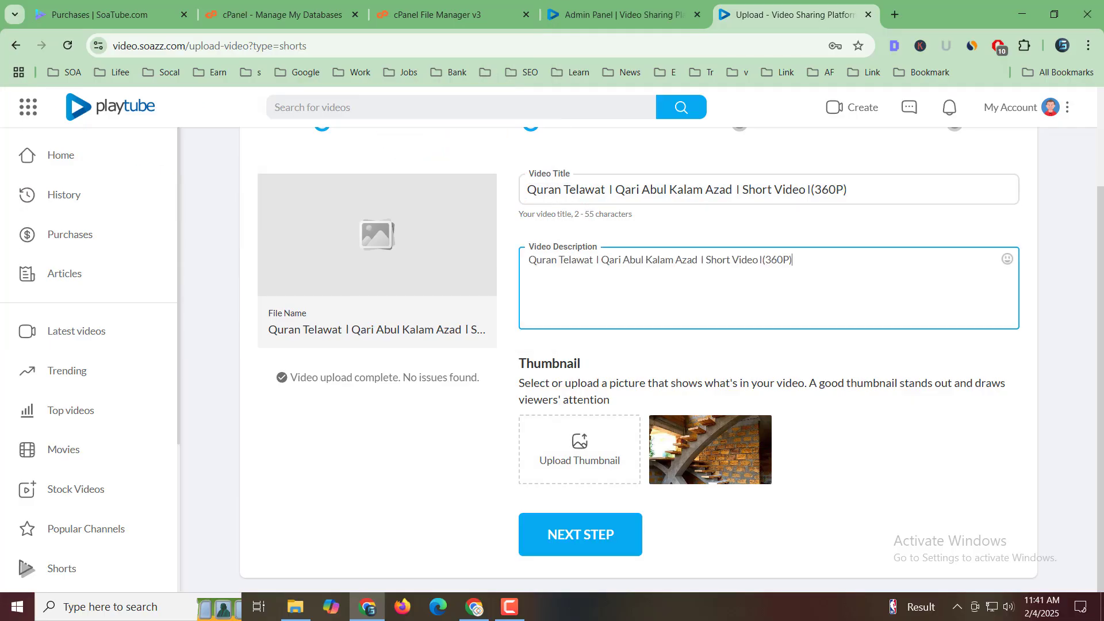
pyautogui.press('BackSpace')
pyautogui.press('BackSpace')
pyautogui.press('BackSpace')
pyautogui.press('BackSpace')
pyautogui.press('BackSpace')
pyautogui.press('BackSpace')
pyautogui.click(880, 190)
pyautogui.press('BackSpace')
pyautogui.press('BackSpace')
pyautogui.press('BackSpace')
pyautogui.press('BackSpace')
pyautogui.press('BackSpace')
pyautogui.press('BackSpace')
pyautogui.press('BackSpace')
# Tag the short with 'short' and 'video' and publish it
pyautogui.click(581, 535)
pyautogui.click(319, 535)
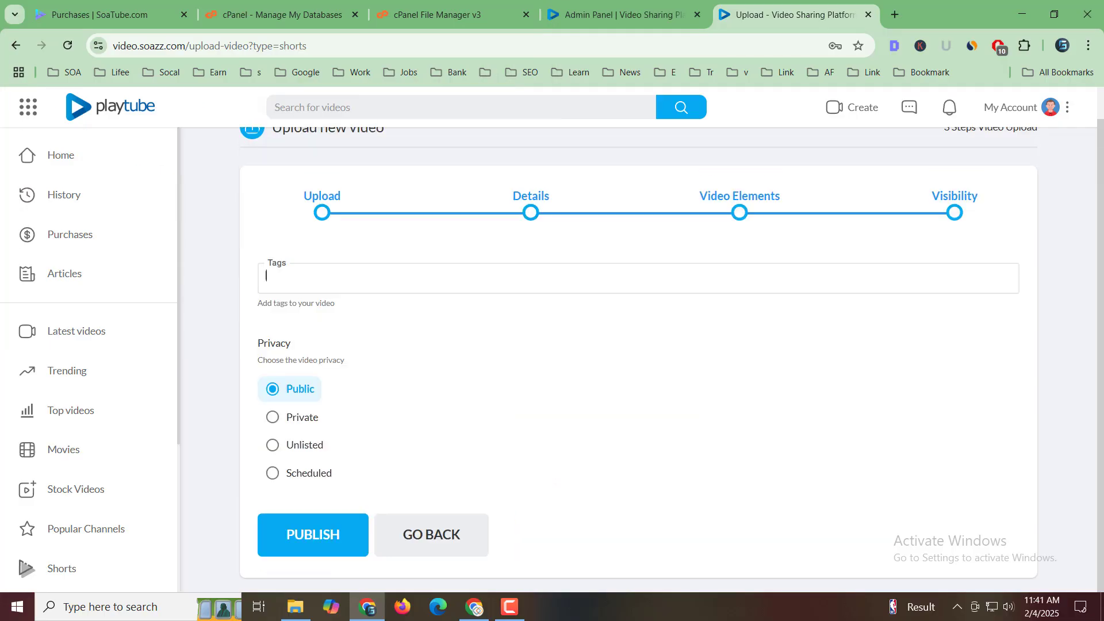
pyautogui.write('short,video,')
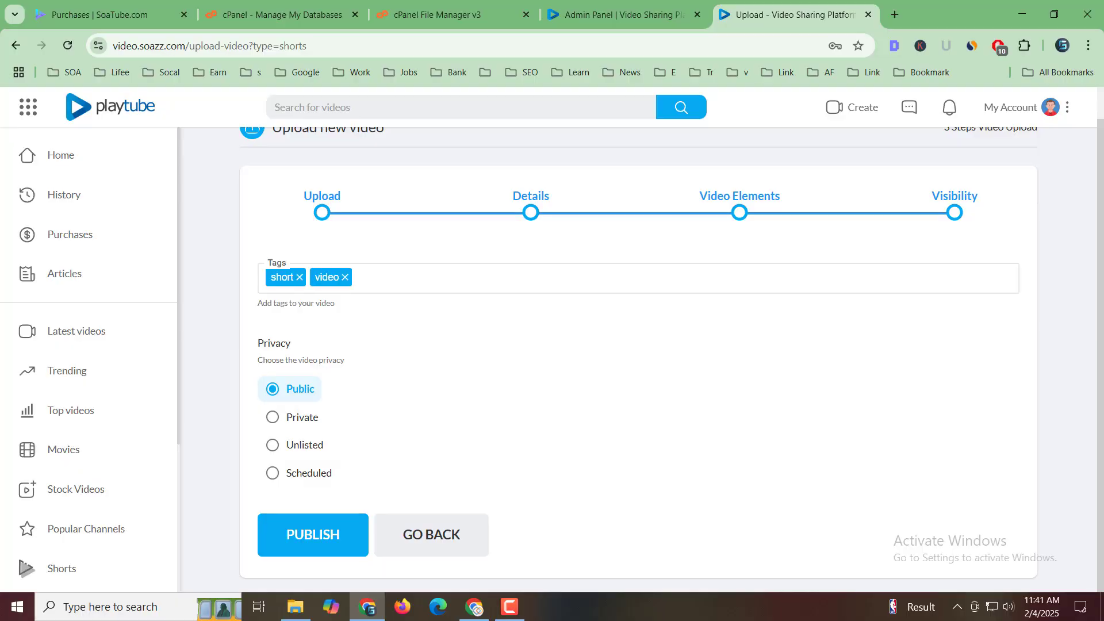
pyautogui.click(312, 534)
# From the home page, start another short and upload the Allah zake posondo koren video
pyautogui.click(110, 107)
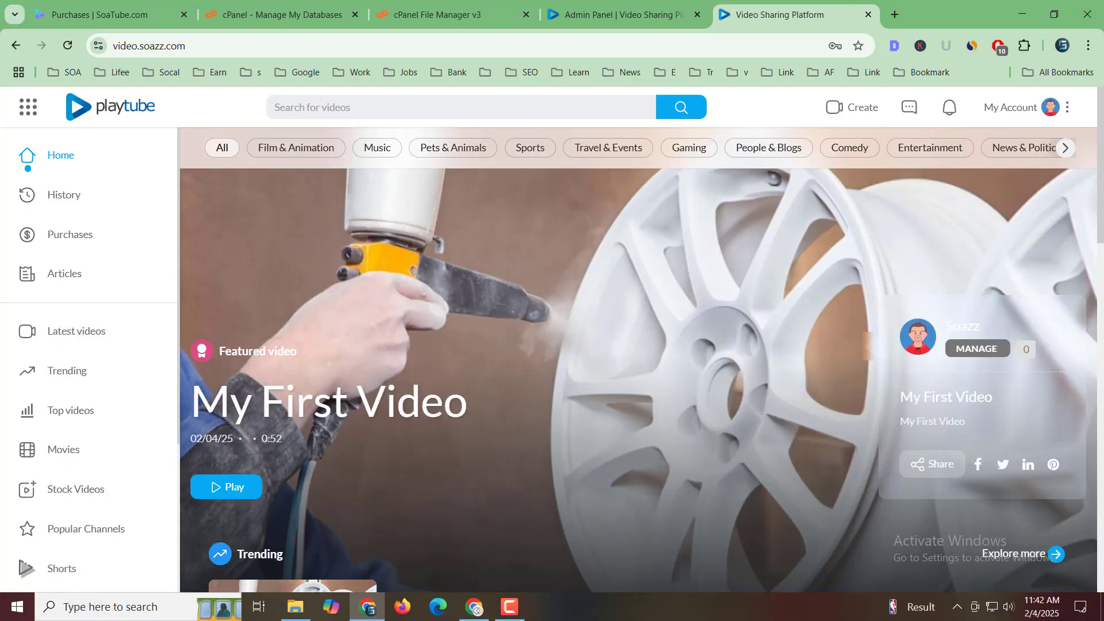
pyautogui.scroll(-10, 638, 360)
pyautogui.scroll(5, 638, 359)
pyautogui.click(852, 108)
pyautogui.click(868, 166)
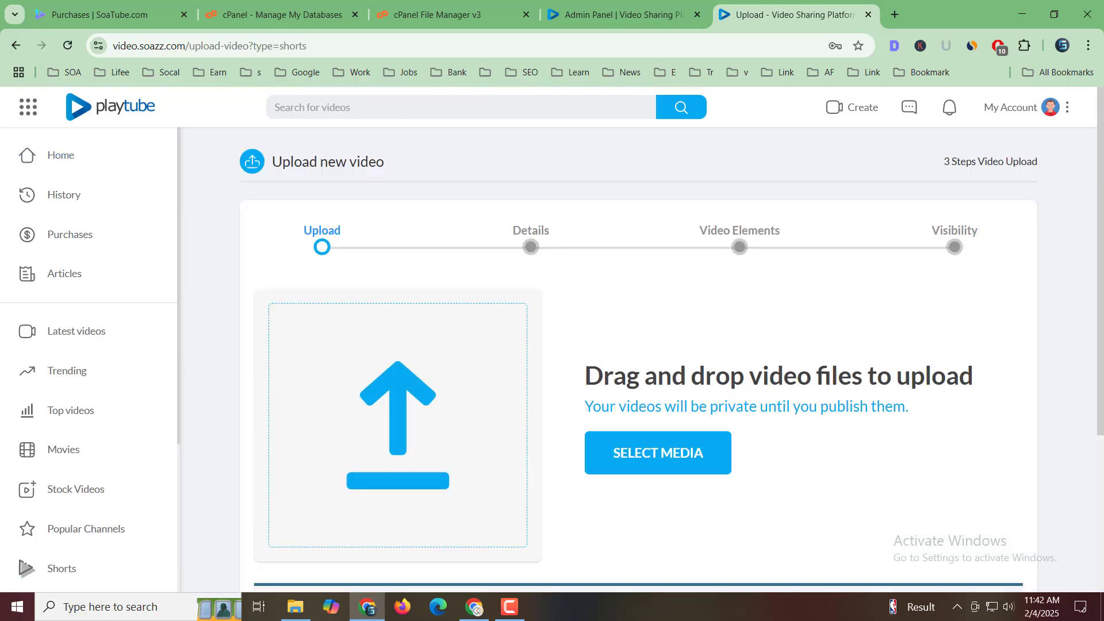
pyautogui.click(658, 452)
pyautogui.doubleClick(164, 115)
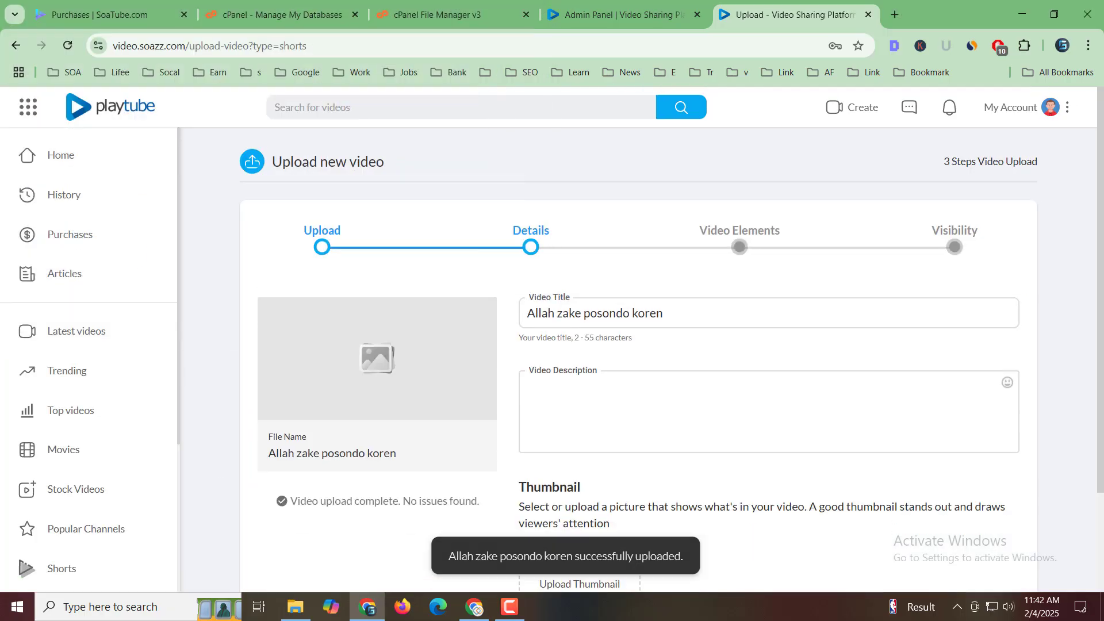
# Paste the description, remove (360P) from it, and pick a custom thumbnail image
pyautogui.click(661, 403)
pyautogui.hotkey('ctrl', 'v')
pyautogui.press('BackSpace')
pyautogui.moveTo(707, 384); pyautogui.dragTo(617, 383)
pyautogui.press('BackSpace')
pyautogui.scroll(-3, 638, 437)
pyautogui.click(579, 450)
pyautogui.click(57, 210)
pyautogui.doubleClick(331, 106)
# Add the tags 'hi' and 'short' to the short
pyautogui.click(579, 533)
pyautogui.click(276, 278)
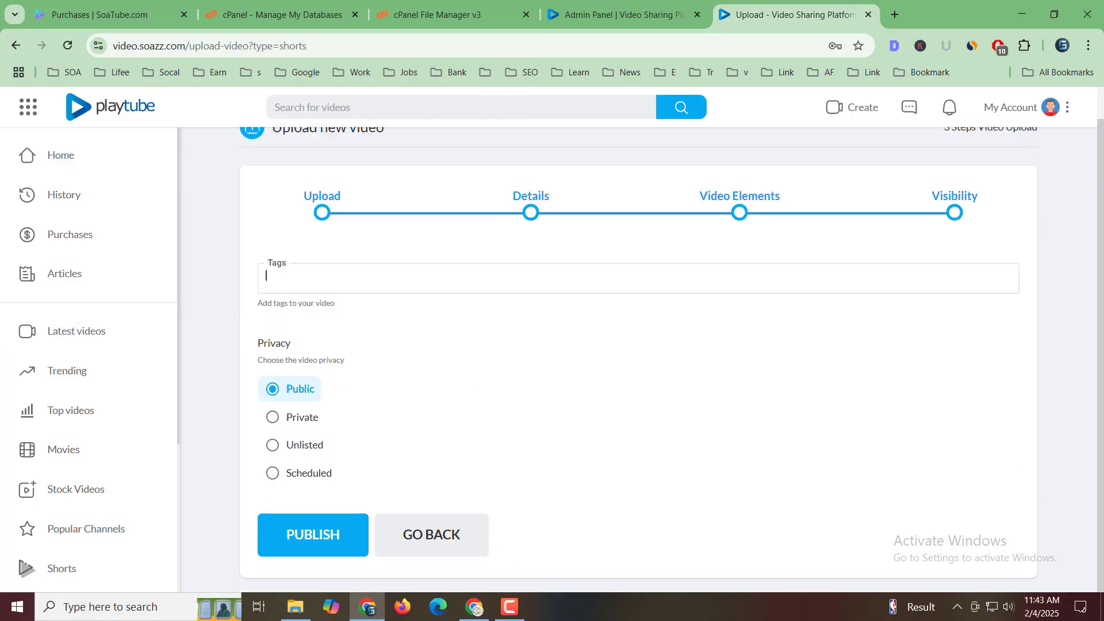
pyautogui.write('hi')
pyautogui.press('Return')
pyautogui.write('short')
pyautogui.press('Return')
pyautogui.press('Return')
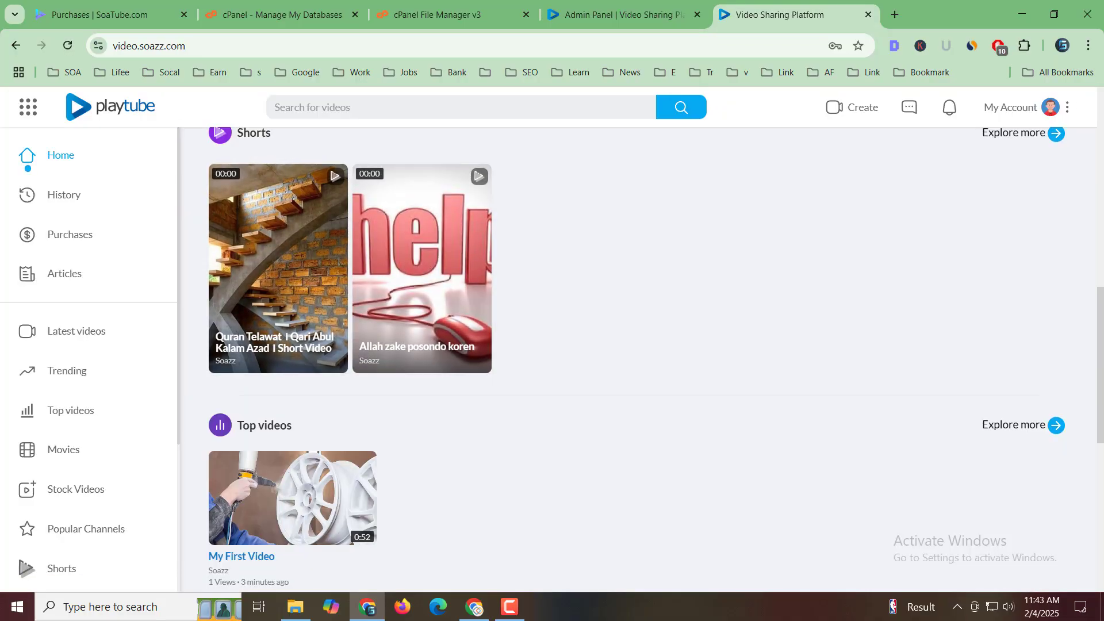
# Compare the SEO Links example path with My First Video's current domain/watch/ID address
pyautogui.click(625, 15)
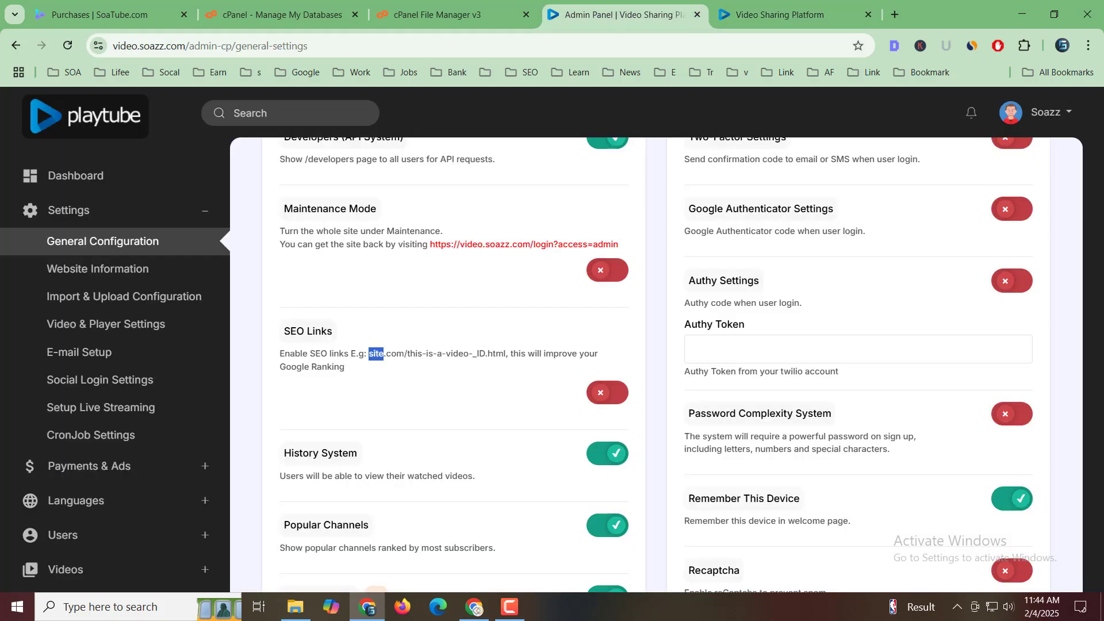
pyautogui.click(377, 354)
pyautogui.moveTo(405, 354); pyautogui.dragTo(479, 353)
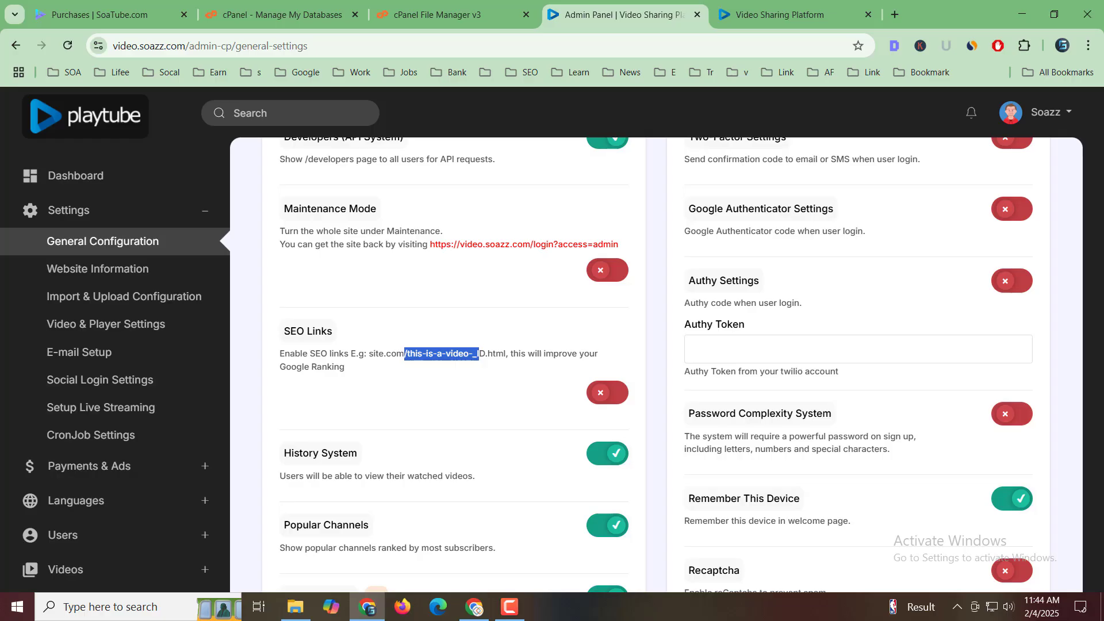
pyautogui.click(787, 15)
pyautogui.scroll(-3, 292, 345)
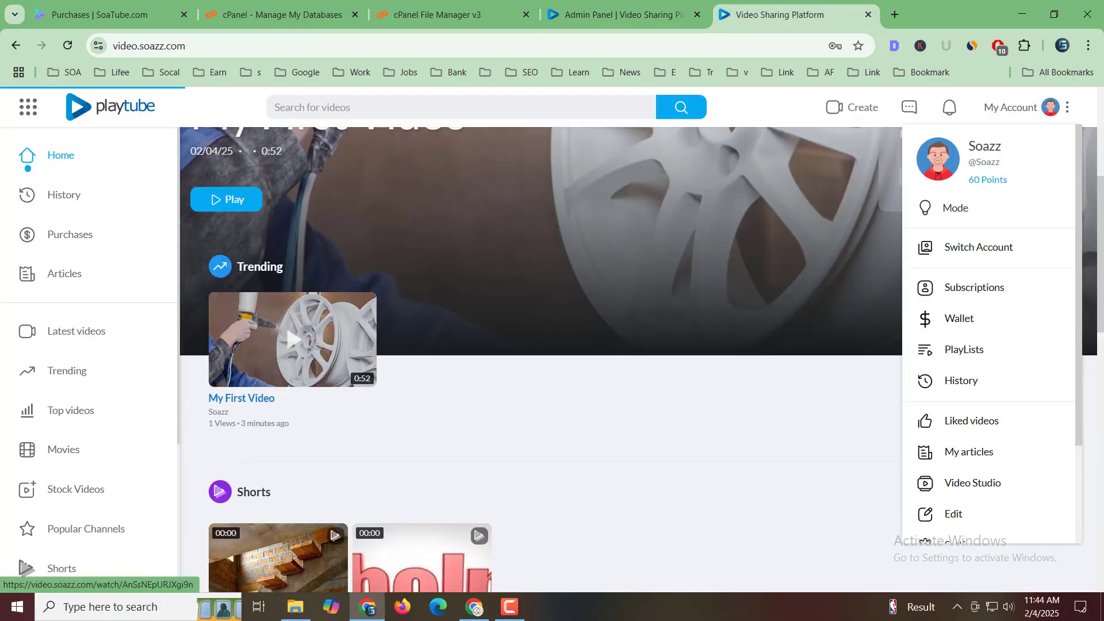
pyautogui.click(292, 340)
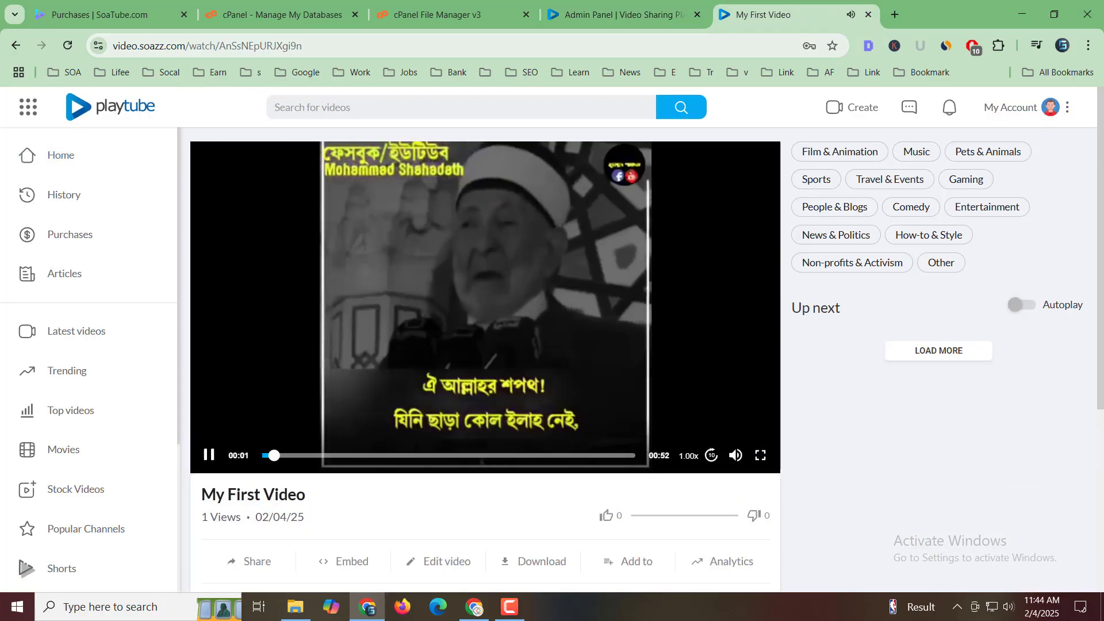
pyautogui.moveTo(113, 46); pyautogui.dragTo(184, 46)
pyautogui.doubleClick(235, 46)
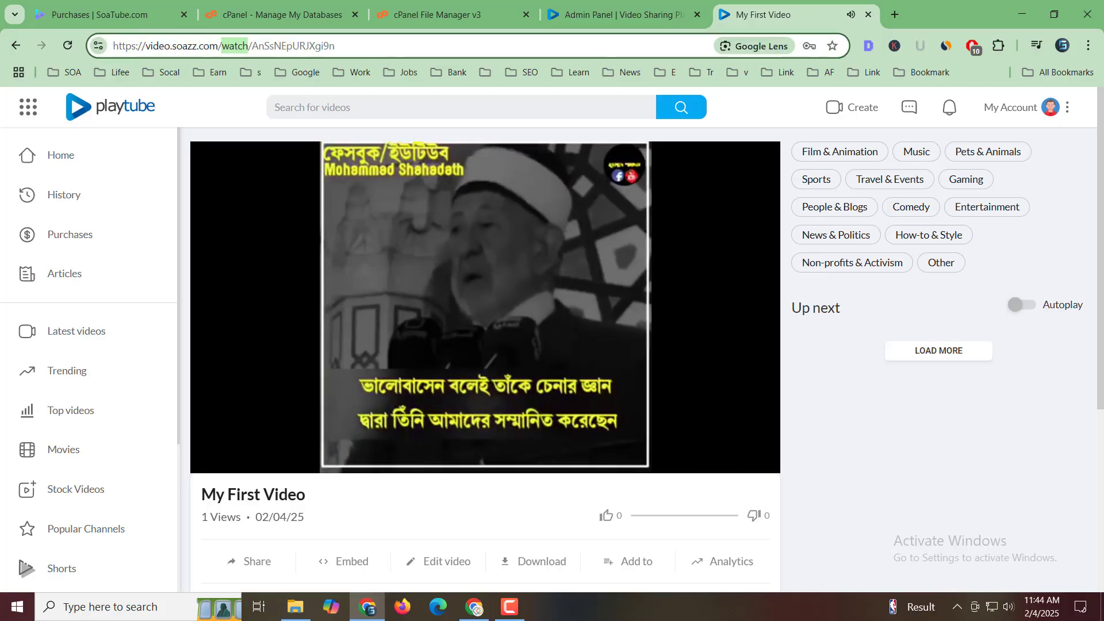
pyautogui.moveTo(252, 46); pyautogui.dragTo(335, 46)
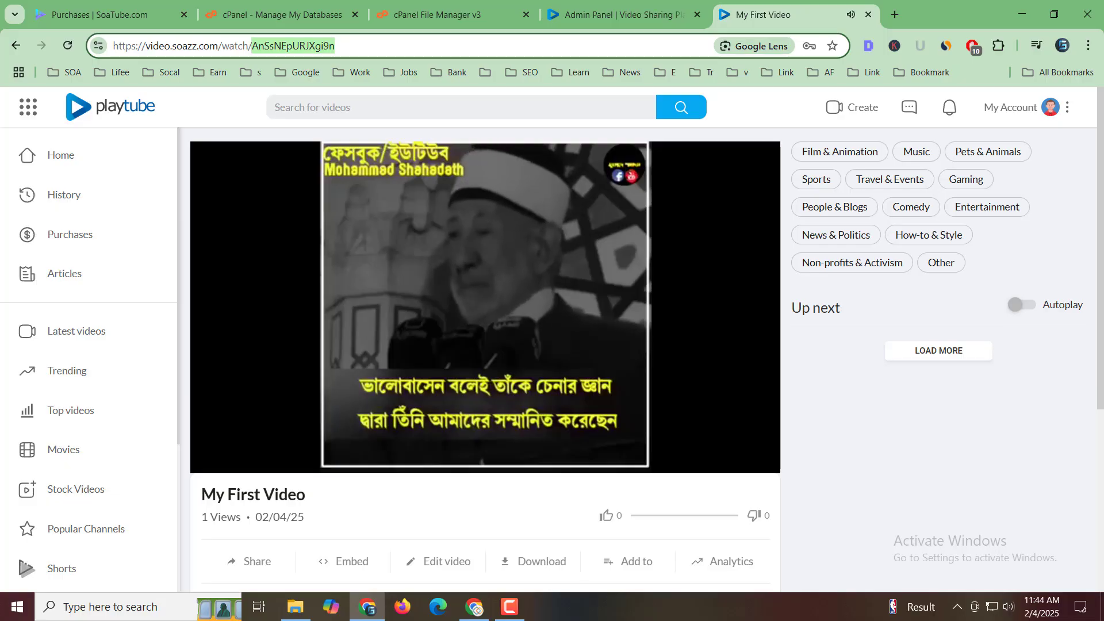
# Reload My First Video to see its SEO-style my-first-video address
pyautogui.click(621, 14)
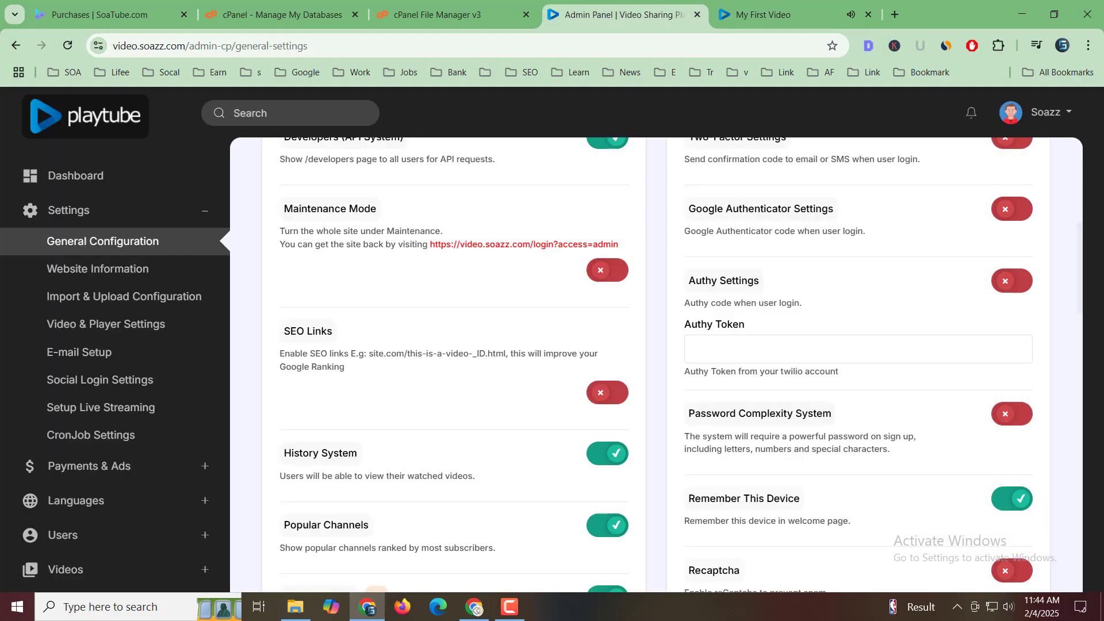
pyautogui.click(764, 14)
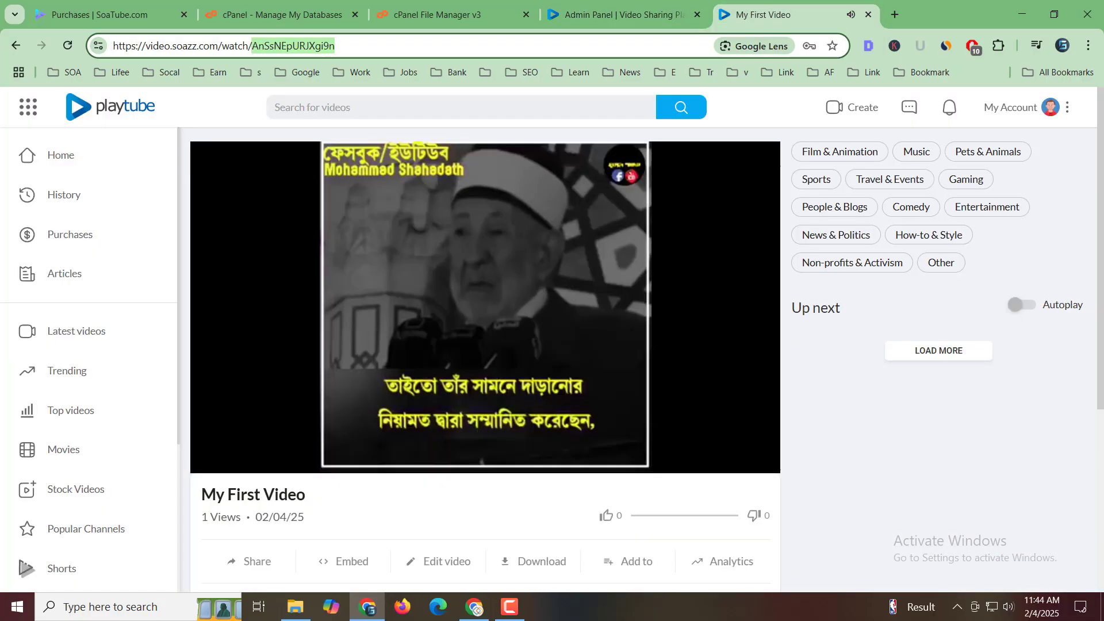
pyautogui.press('Return')
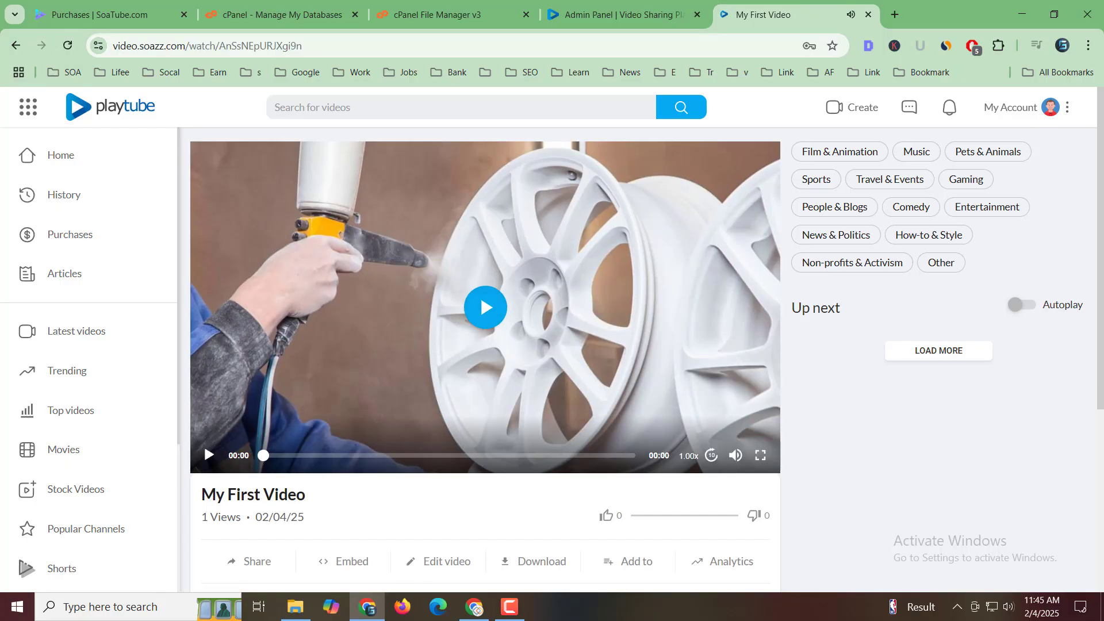
pyautogui.scroll(-2, 493, 275)
pyautogui.click(257, 462)
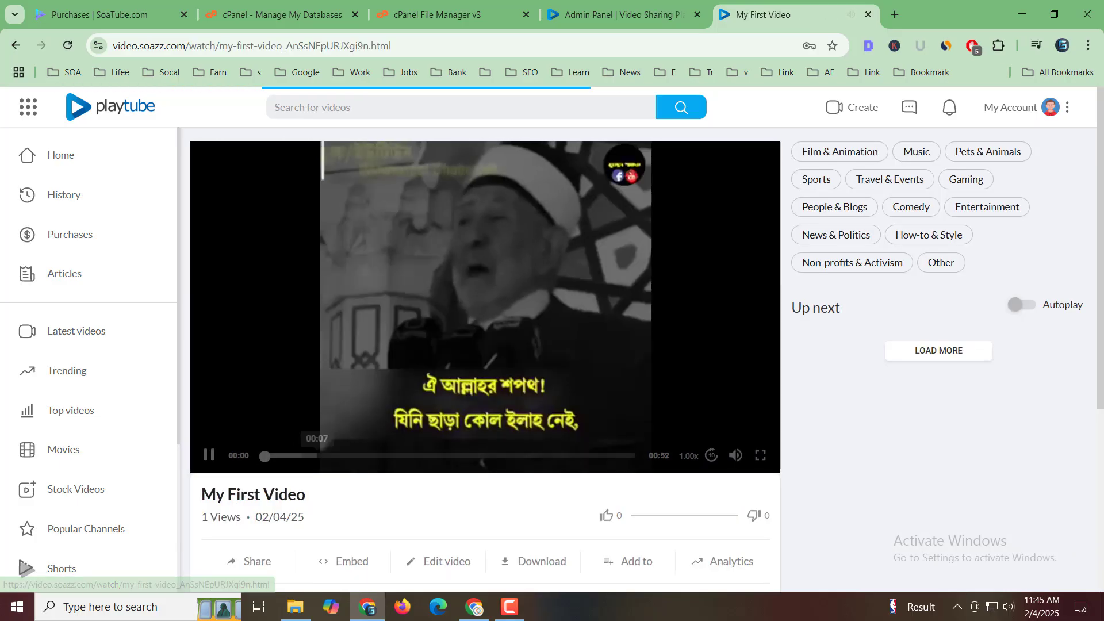
pyautogui.moveTo(219, 46); pyautogui.dragTo(281, 46)
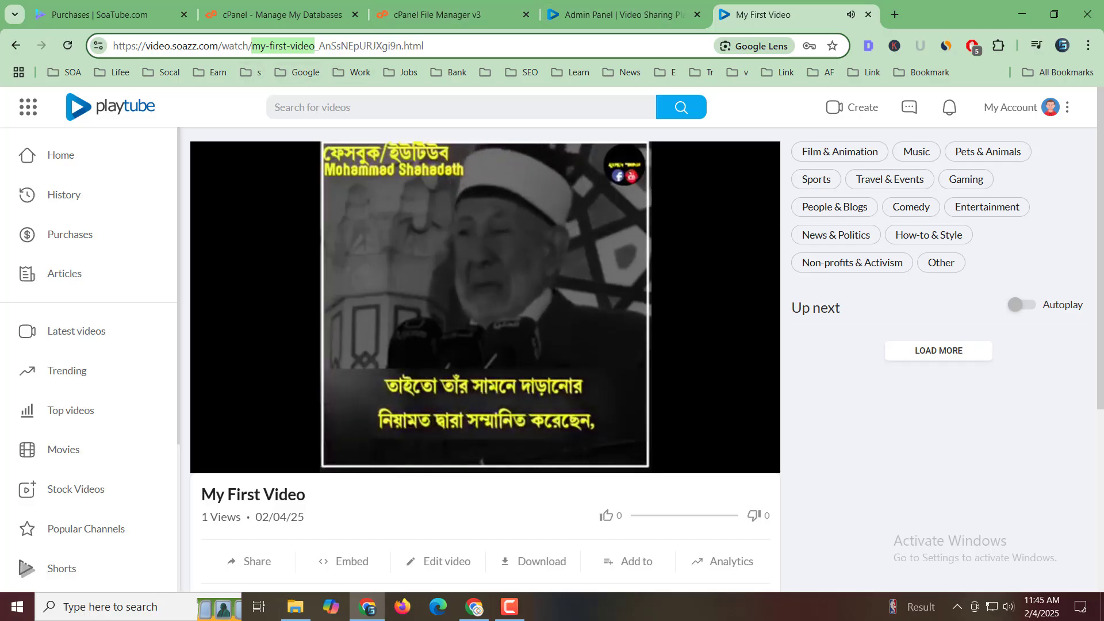
# Switch SEO Links off in General Configuration and return to the public site
pyautogui.click(621, 14)
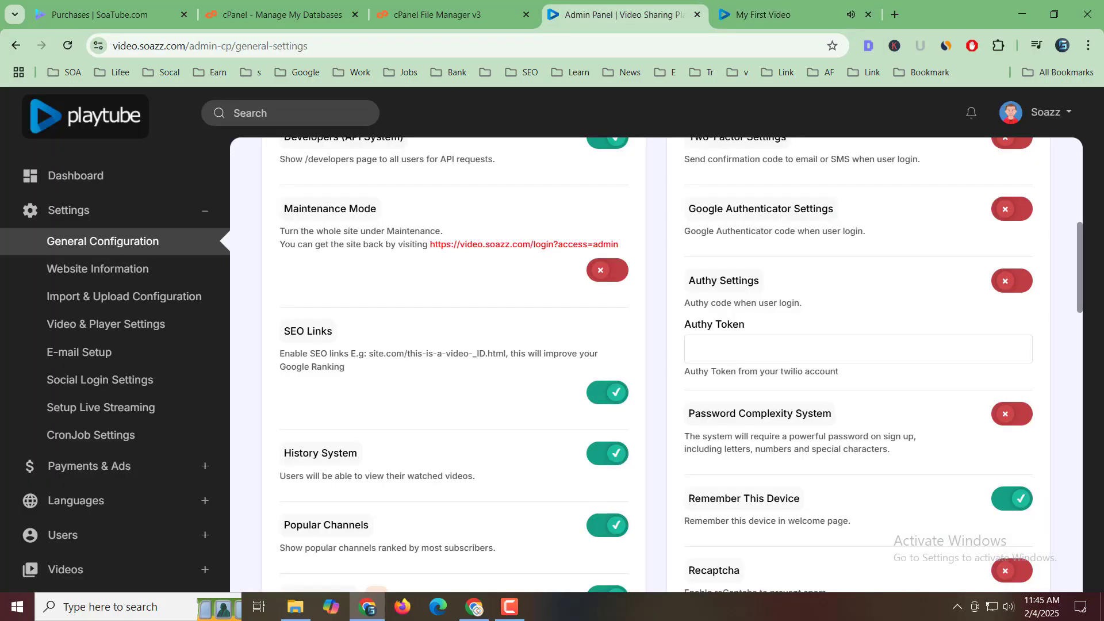
pyautogui.click(607, 393)
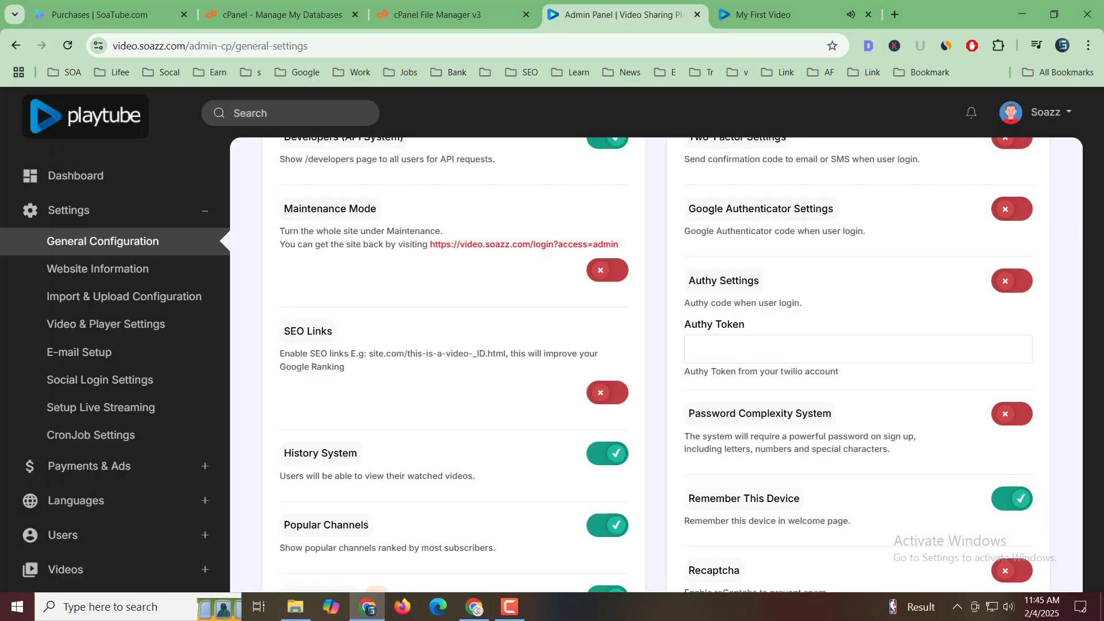
pyautogui.scroll(-2, 607, 393)
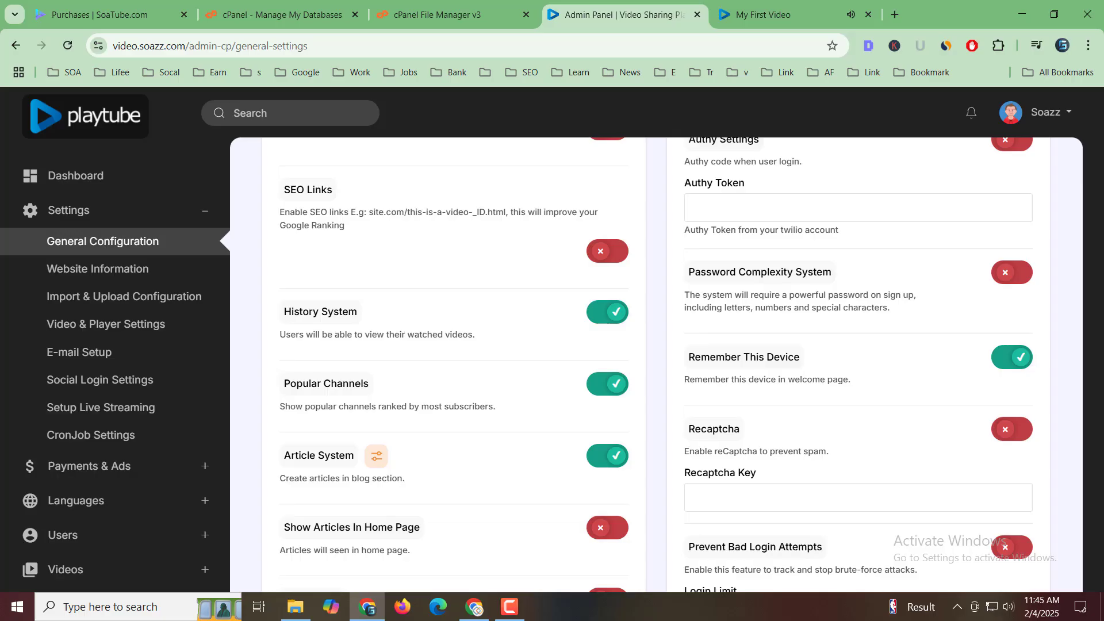
pyautogui.click(773, 15)
# Open History with three watched videos, then Popular Channels ranking the admin's channel first with 3 views
pyautogui.click(110, 107)
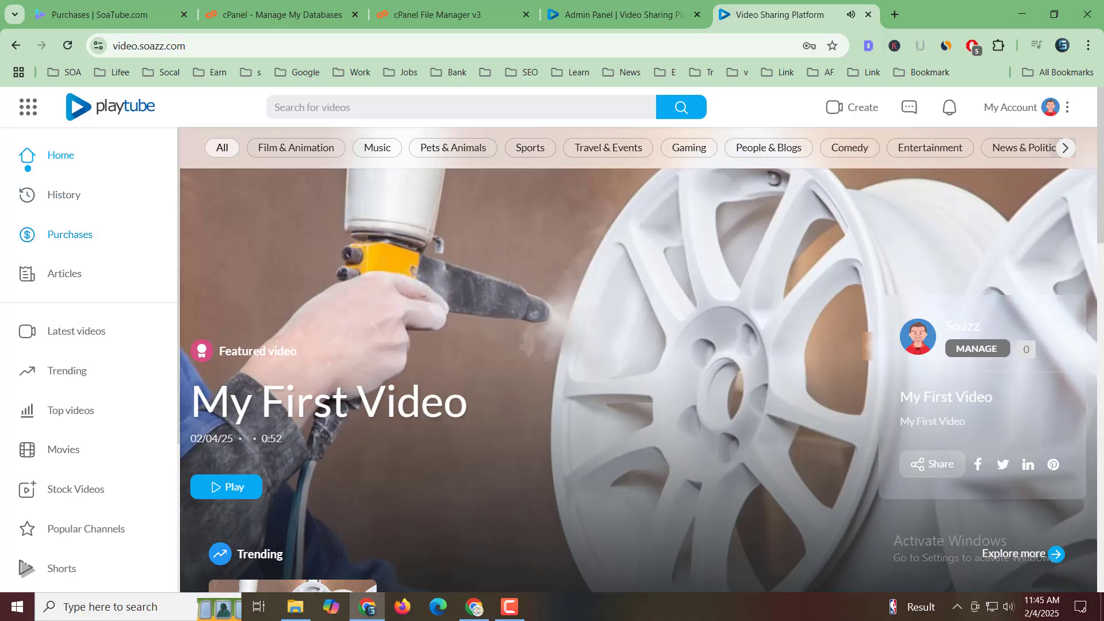
pyautogui.click(63, 194)
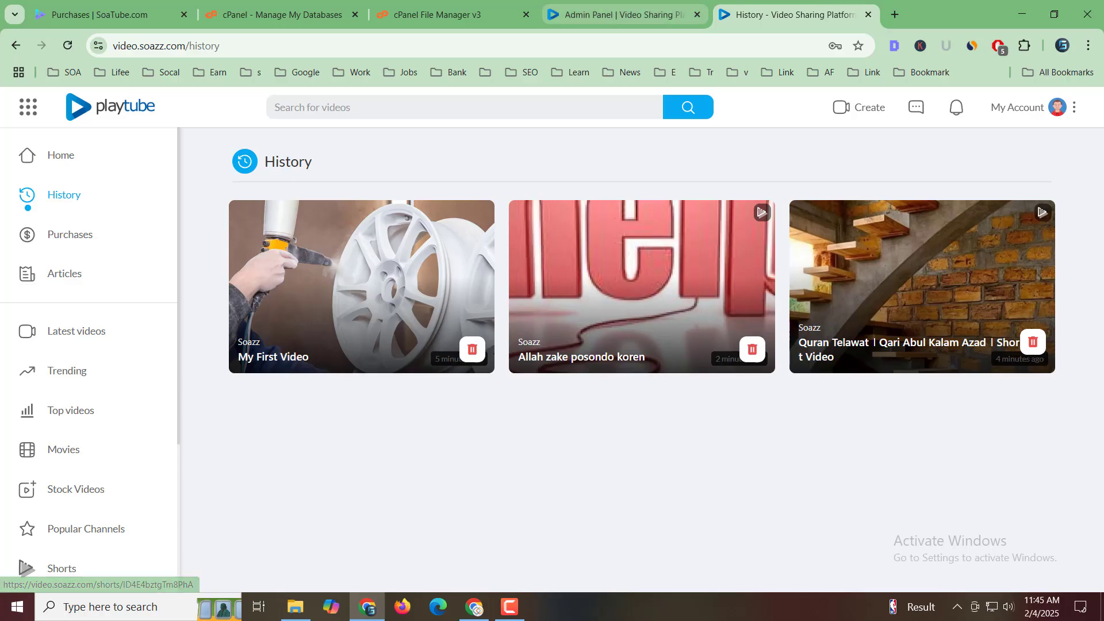
pyautogui.click(624, 15)
pyautogui.moveTo(1080, 296); pyautogui.dragTo(1080, 310)
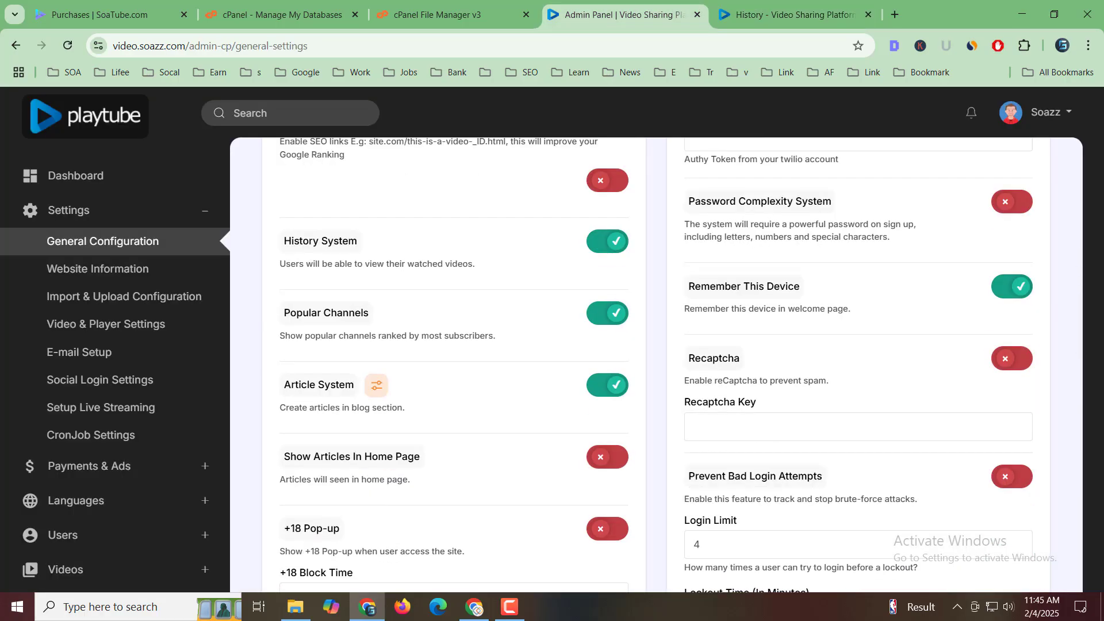
pyautogui.hotkey('ctrl', 'Tab')
pyautogui.scroll(-1, 64, 402)
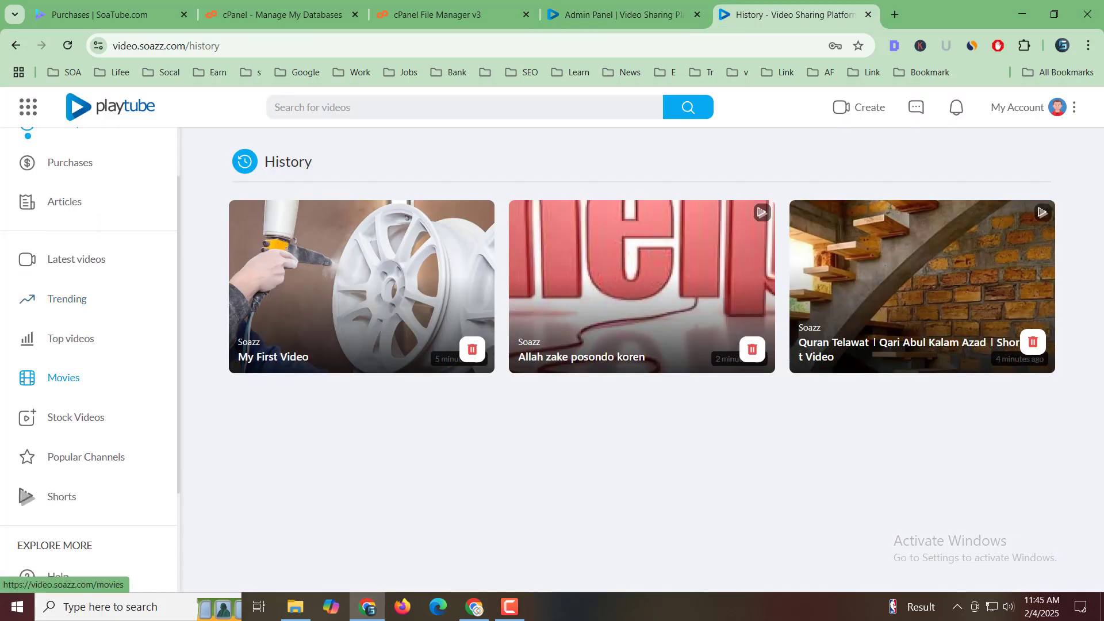
pyautogui.click(86, 457)
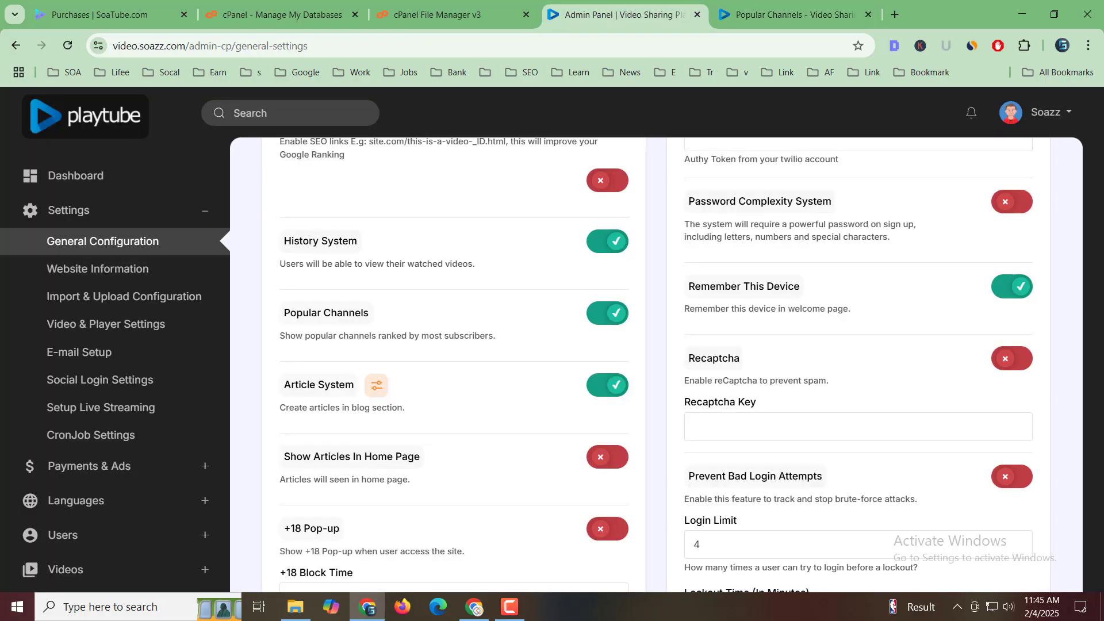
pyautogui.scroll(8, 655, 365)
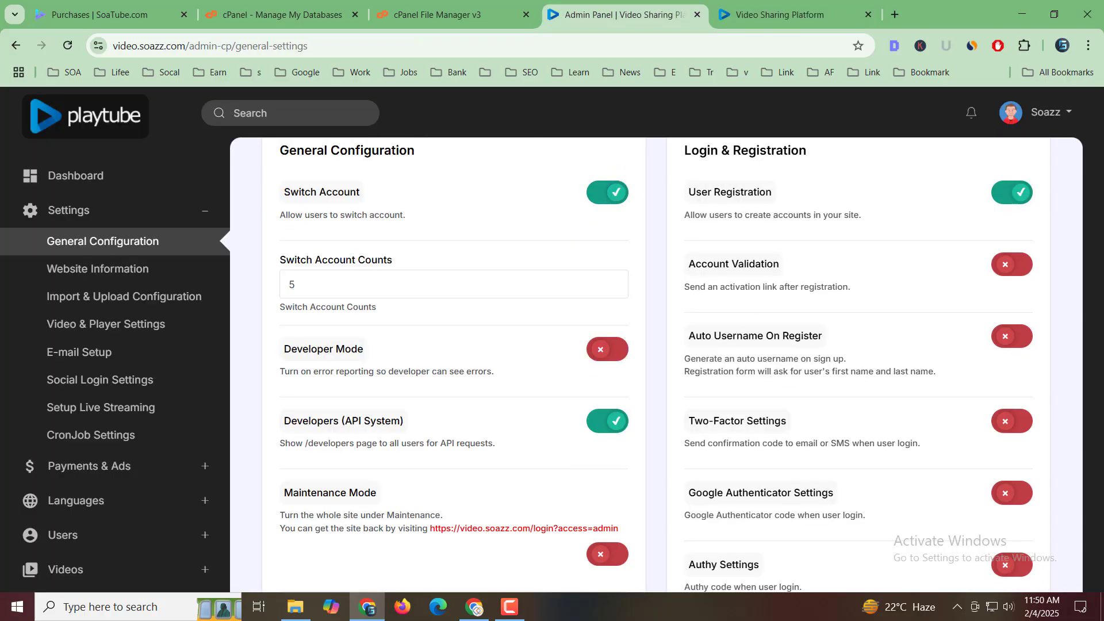
pyautogui.scroll(-6, 656, 365)
pyautogui.moveTo(688, 342); pyautogui.dragTo(831, 342)
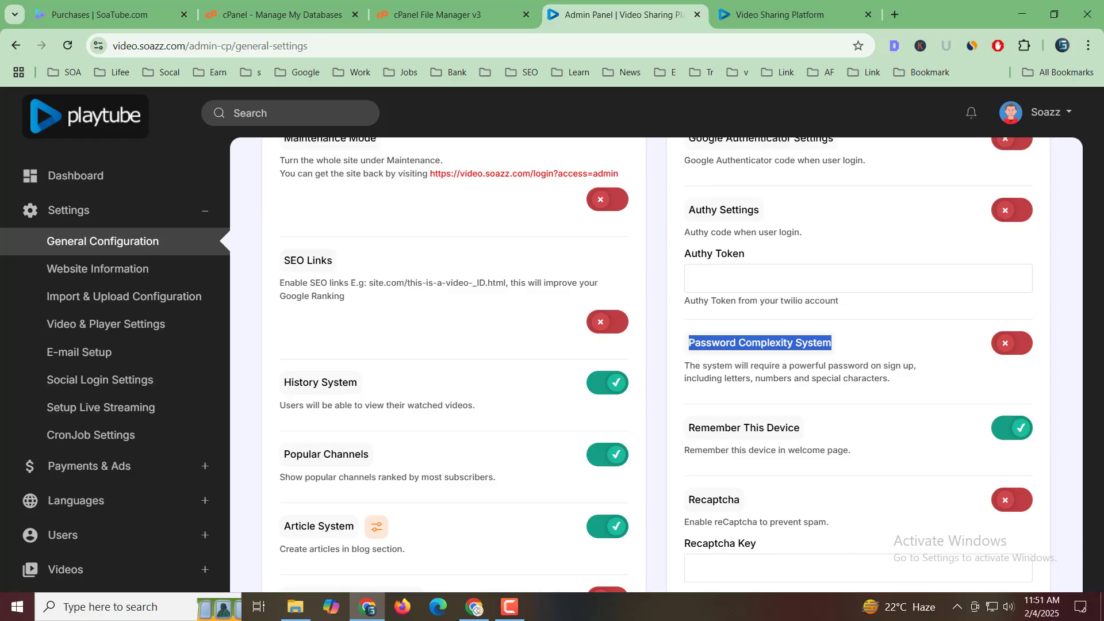
pyautogui.moveTo(832, 343); pyautogui.dragTo(838, 344)
pyautogui.click(838, 343)
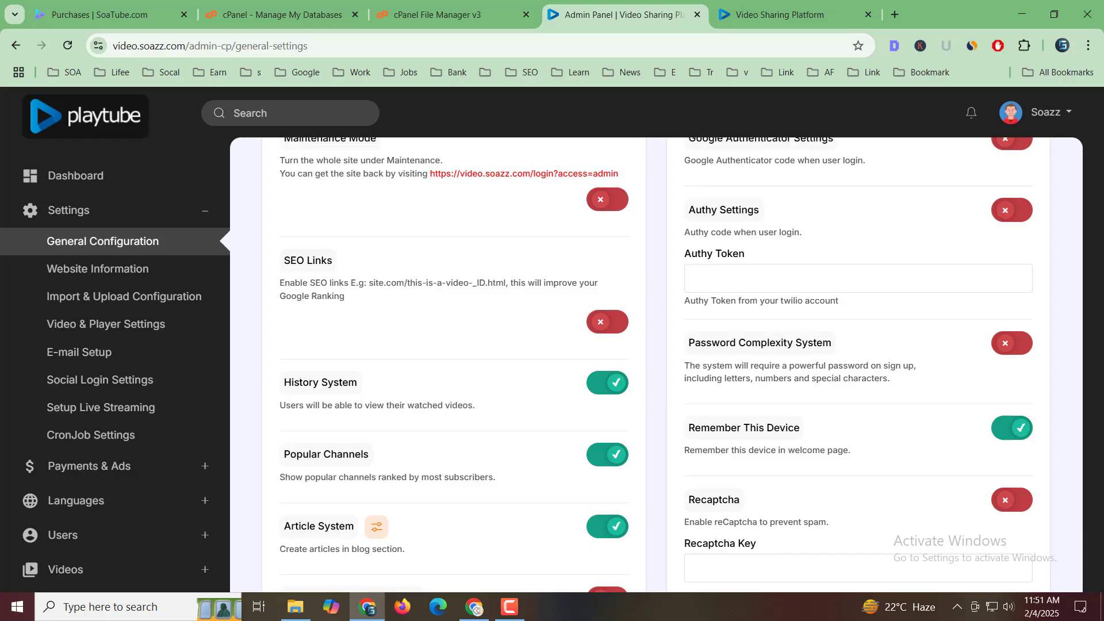
pyautogui.scroll(-3, 656, 365)
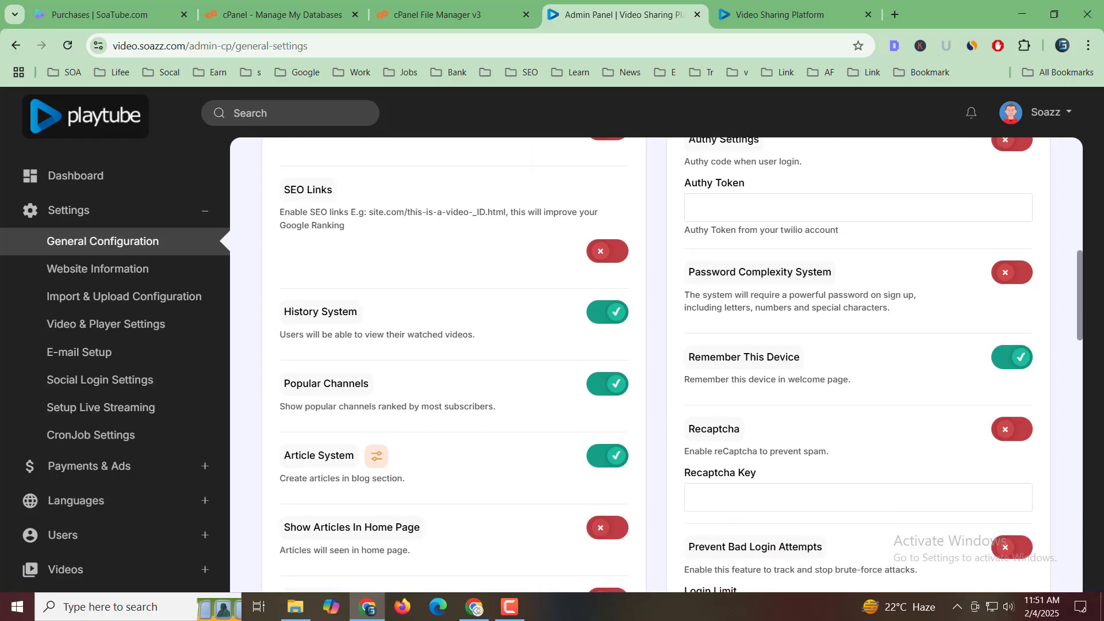
pyautogui.click(858, 427)
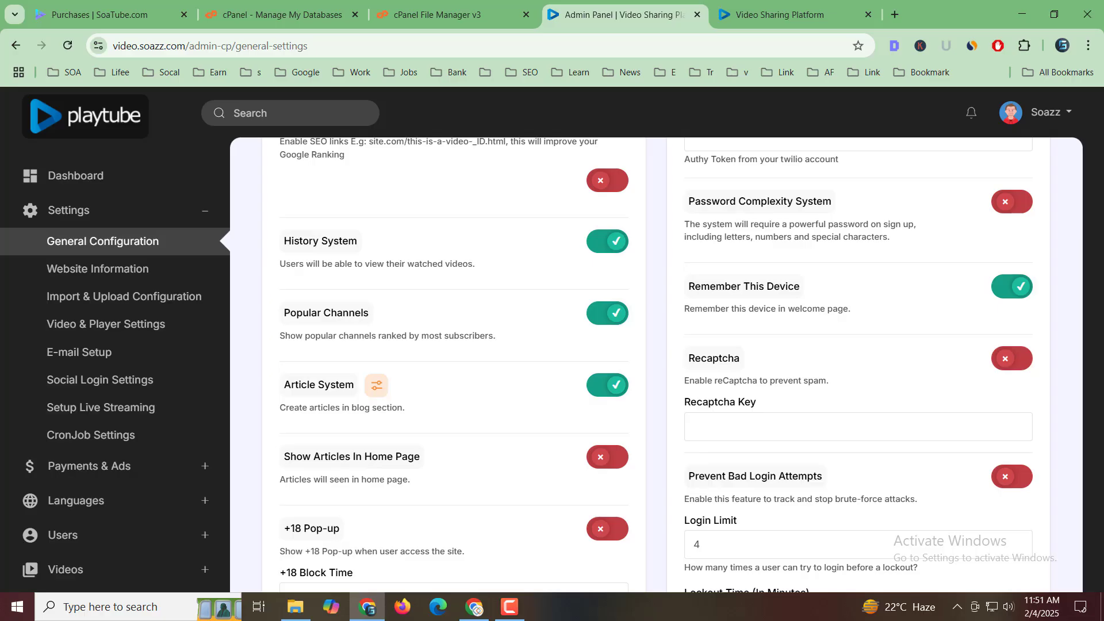
pyautogui.scroll(-1, 656, 362)
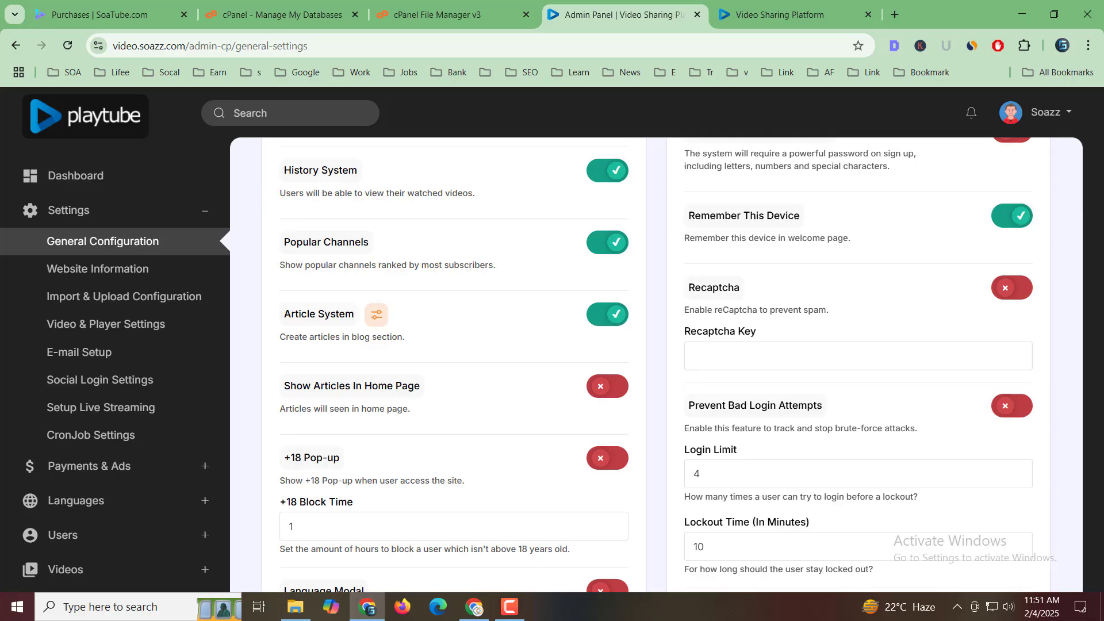
# Set Login Limit to 10 attempts and Lockout Time to 1 minute
pyautogui.doubleClick(698, 473)
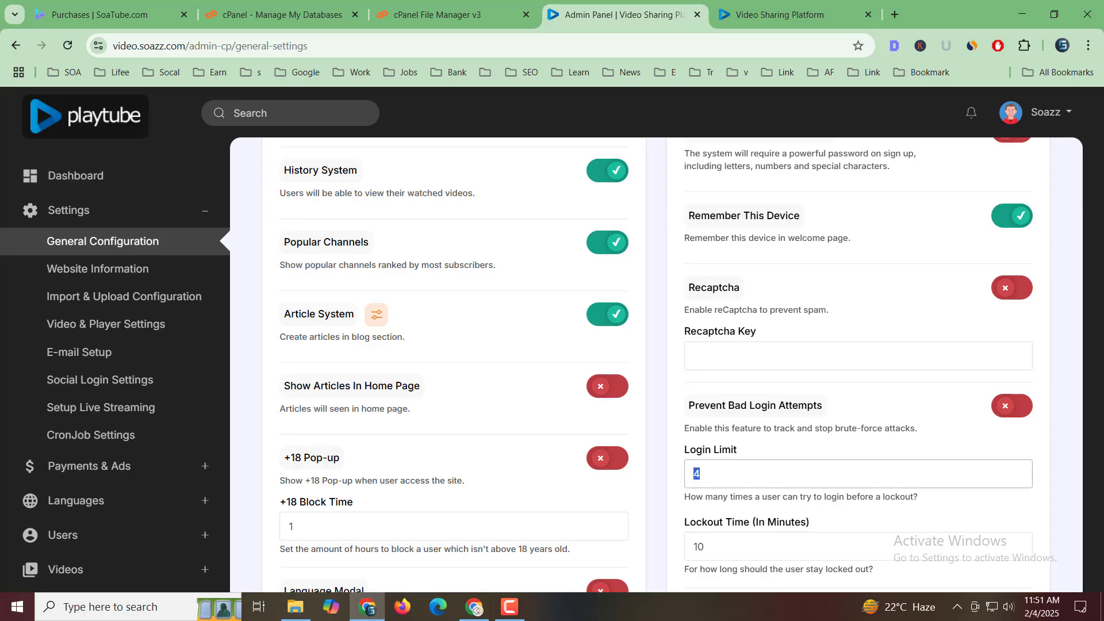
pyautogui.write('10')
pyautogui.scroll(-1, 681, 365)
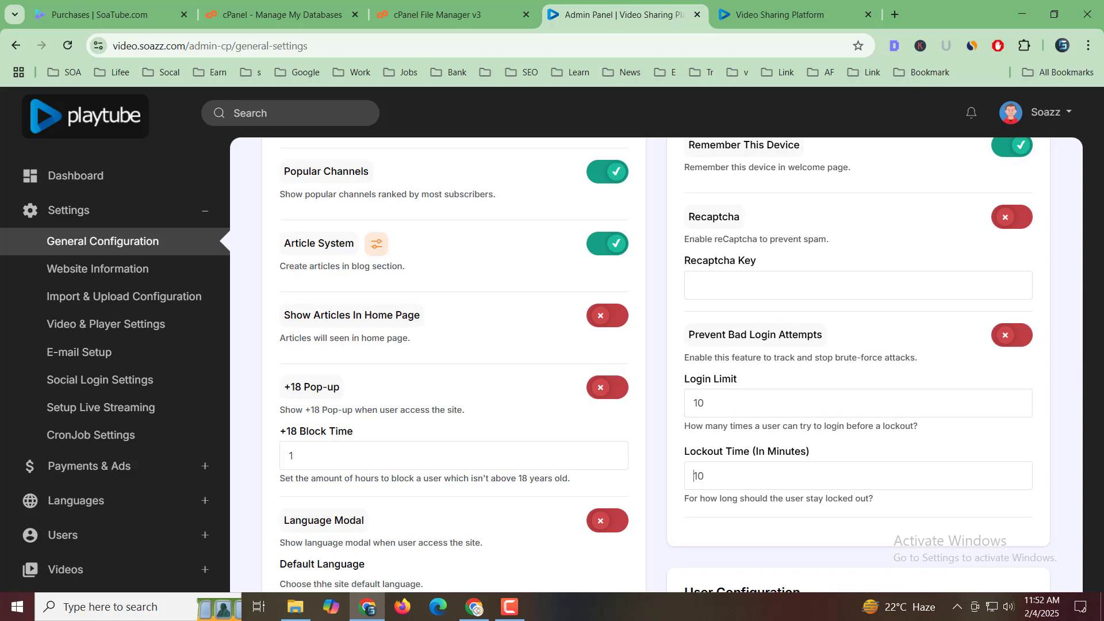
pyautogui.click(857, 476)
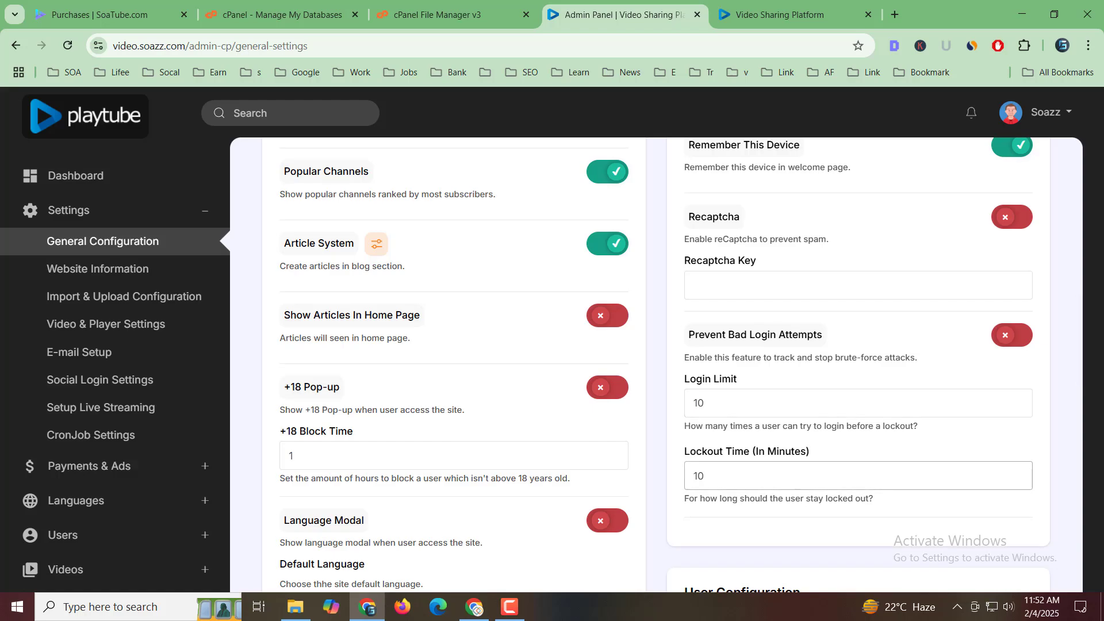
pyautogui.press('BackSpace')
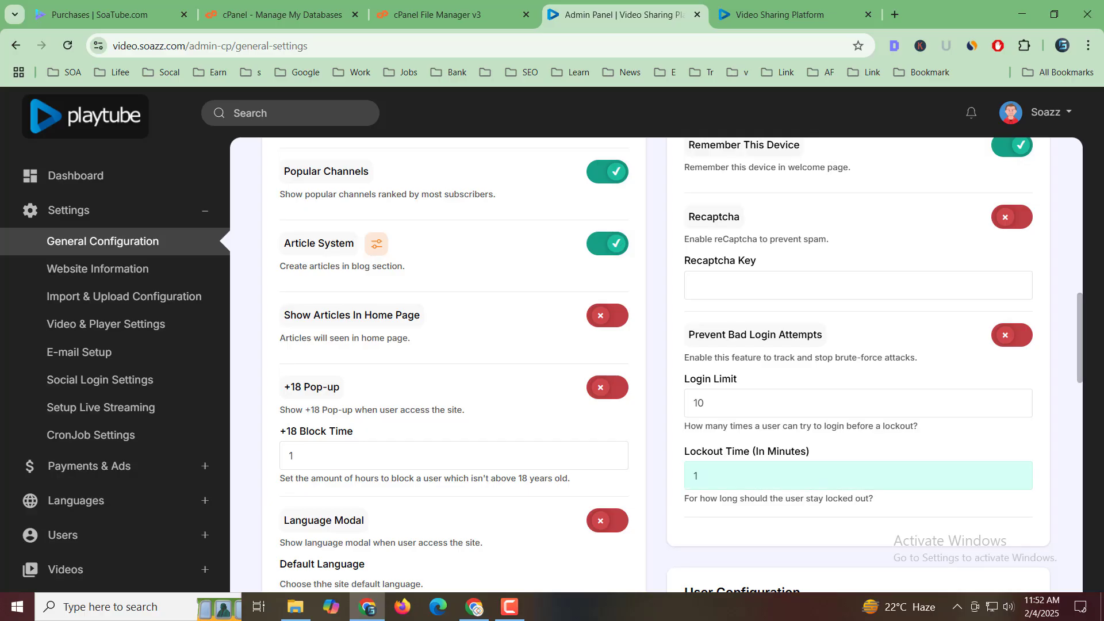
# Switch off Delete User Account so users cannot delete their own accounts
pyautogui.scroll(-2, 655, 365)
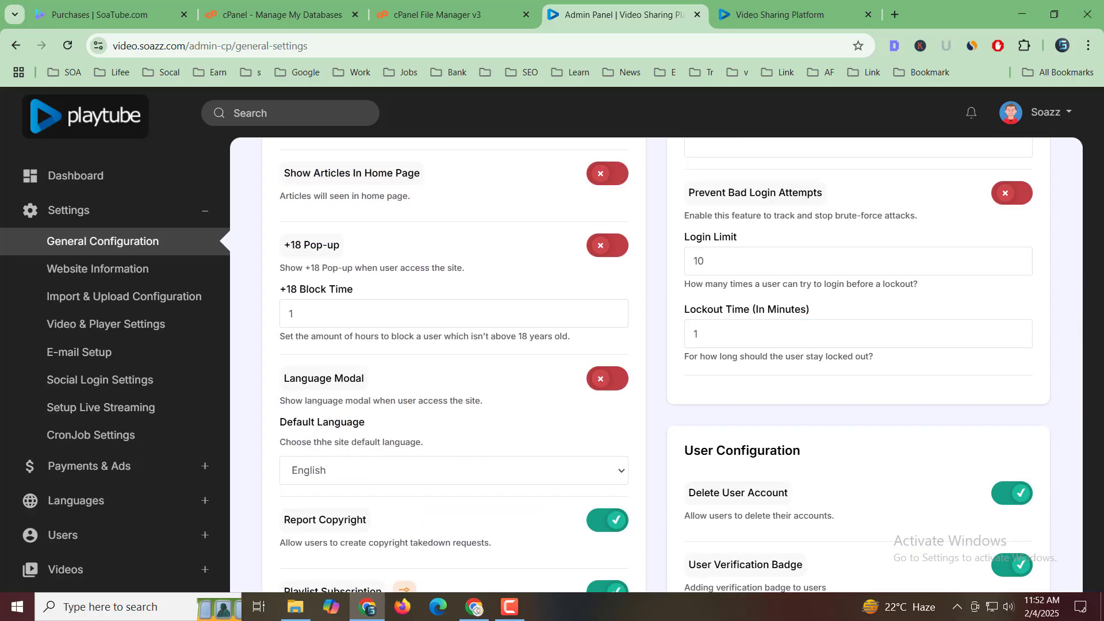
pyautogui.scroll(-1, 656, 365)
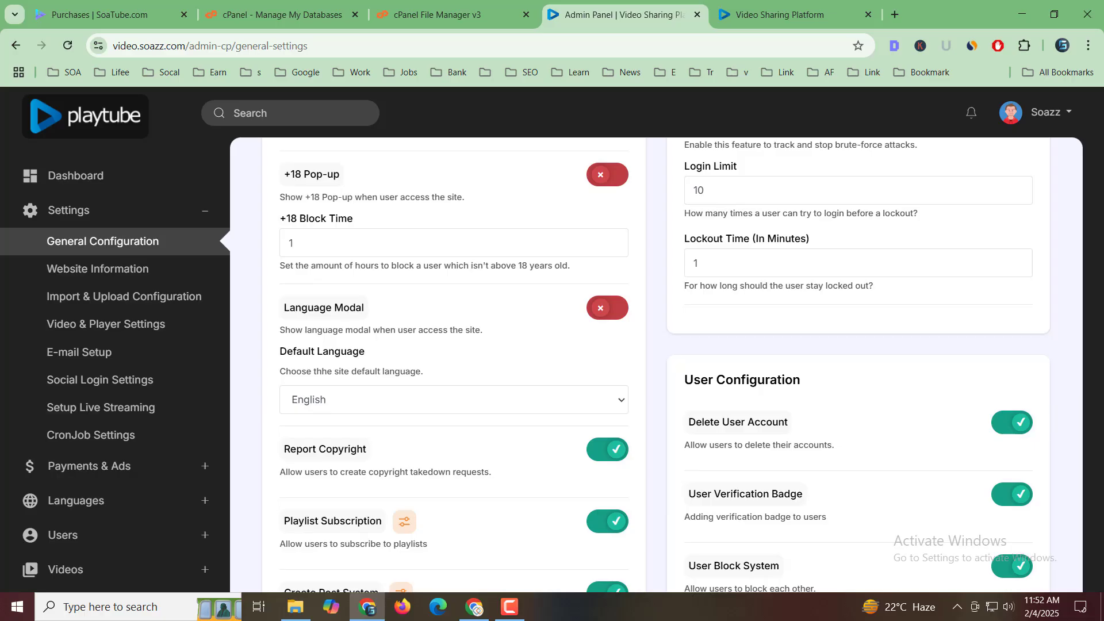
pyautogui.click(1012, 422)
pyautogui.scroll(-2, 656, 362)
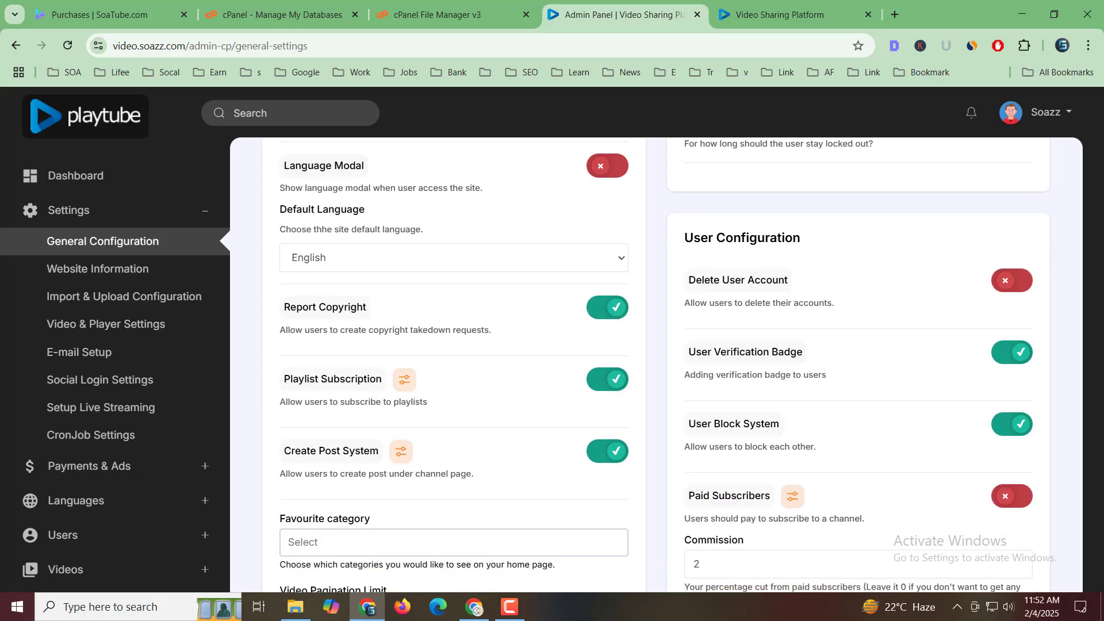
# View the user's public channel page listing My First Video, then go back to General Configuration
pyautogui.click(780, 15)
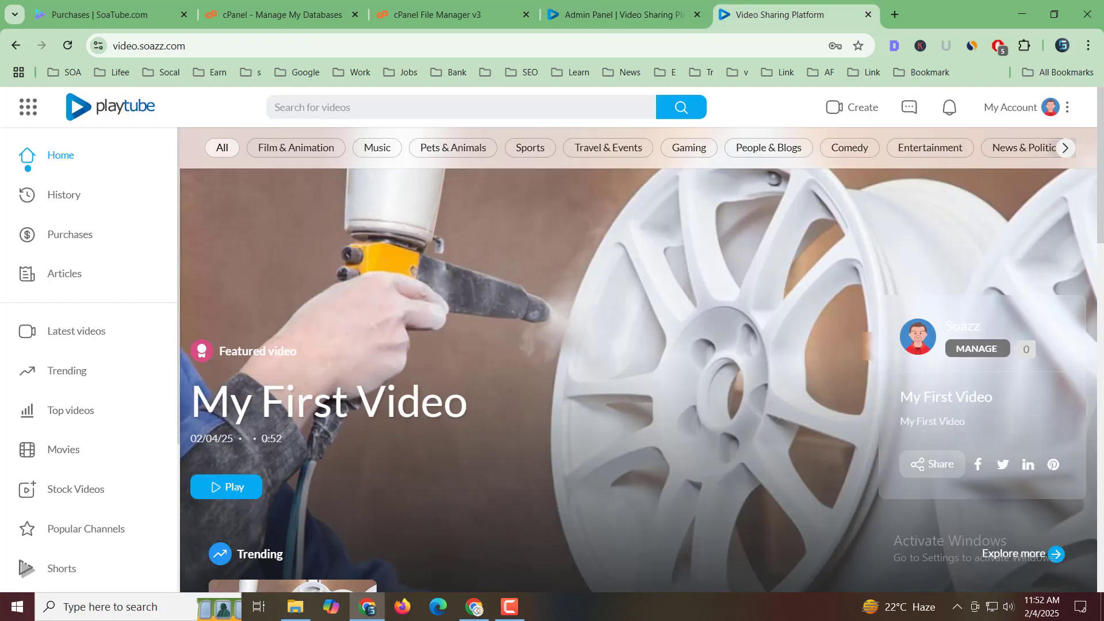
pyautogui.scroll(-4, 299, 351)
pyautogui.click(218, 412)
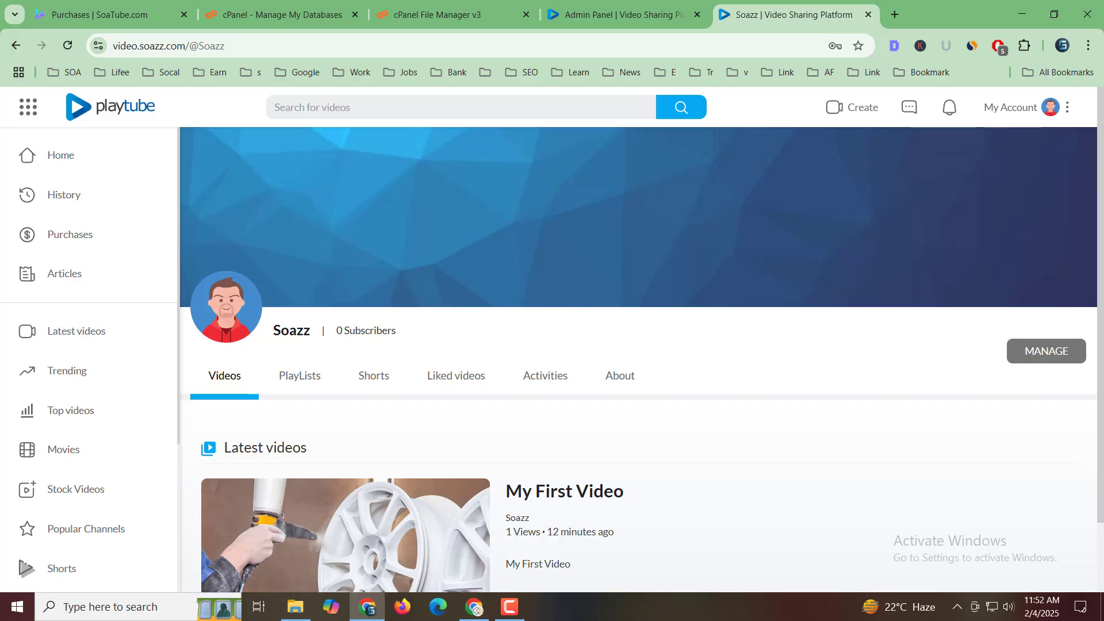
pyautogui.click(618, 14)
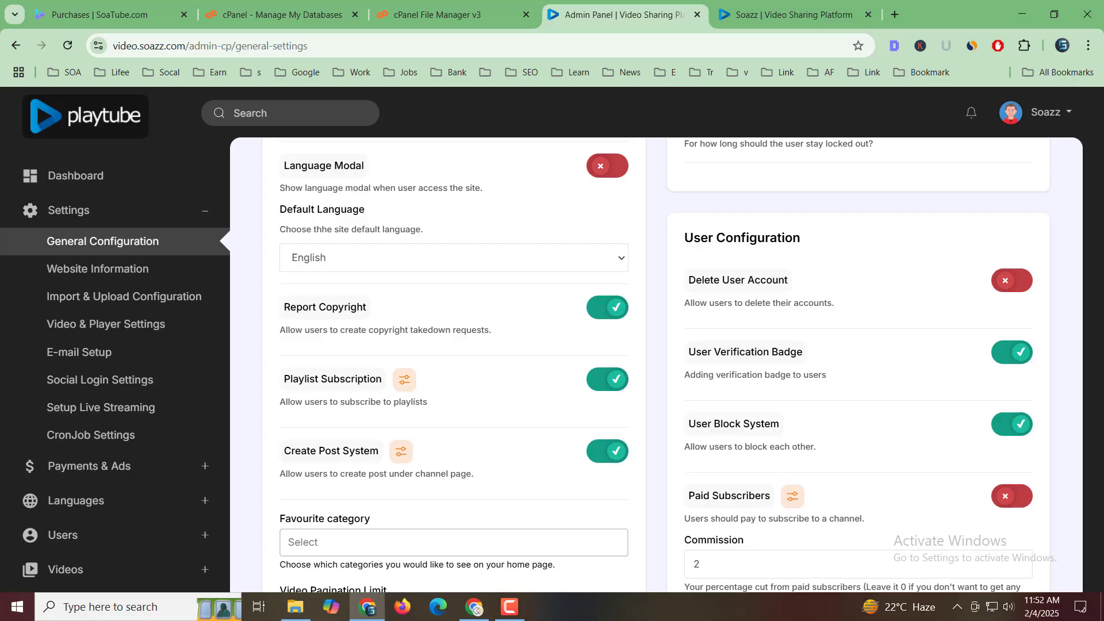
# Review Paid Subscribers access, set Commission to 10 percent, and check Donation System access
pyautogui.scroll(-1, 656, 365)
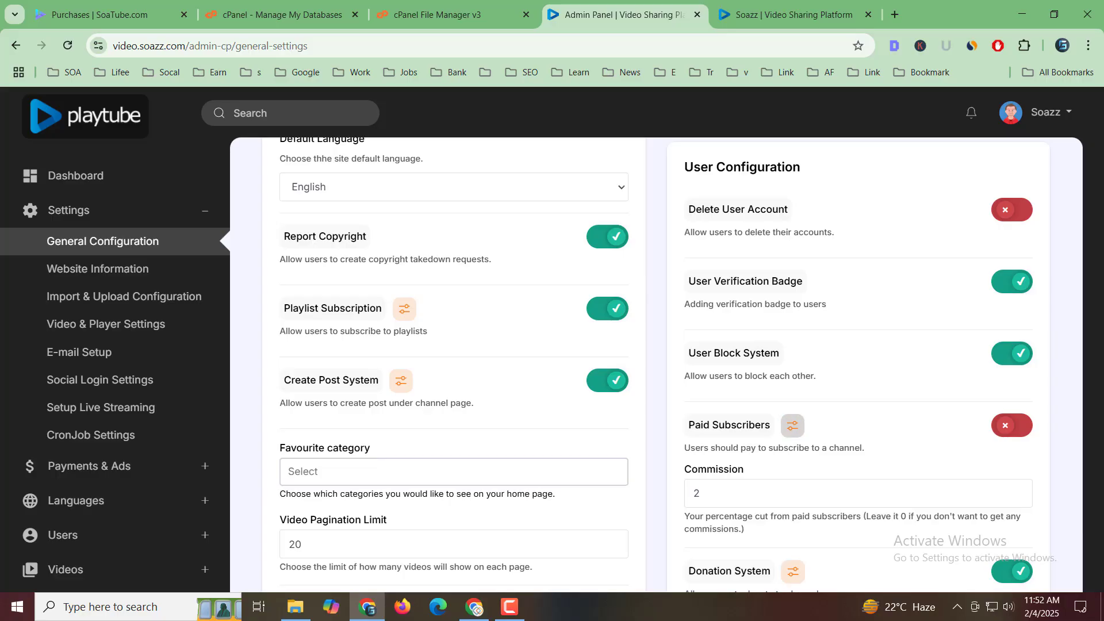
pyautogui.click(792, 426)
pyautogui.click(793, 426)
pyautogui.scroll(-3, 655, 362)
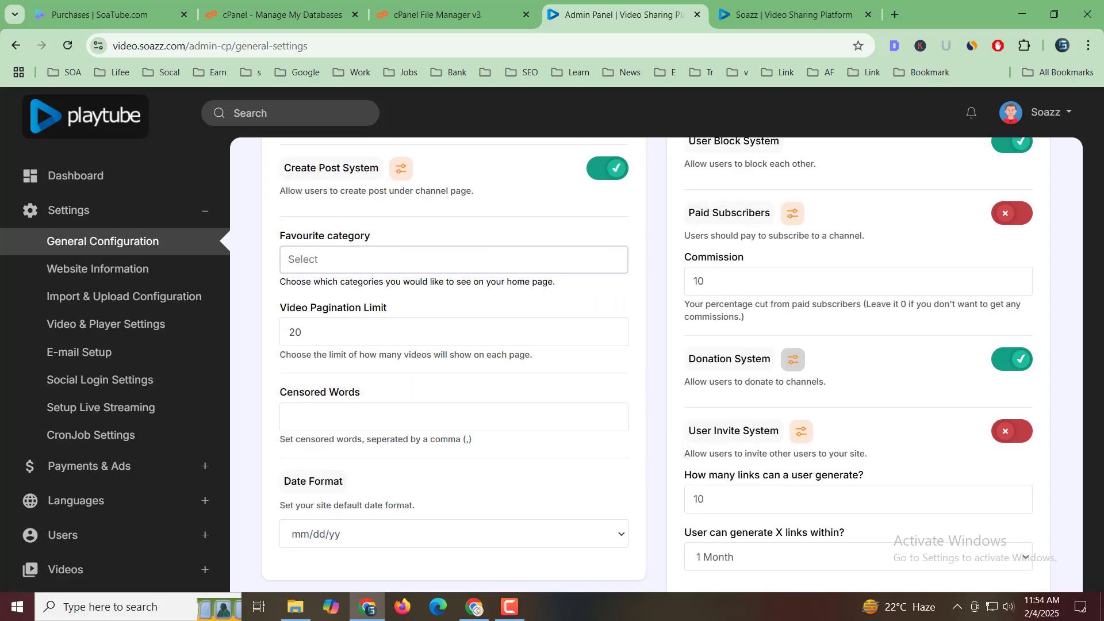
pyautogui.click(793, 359)
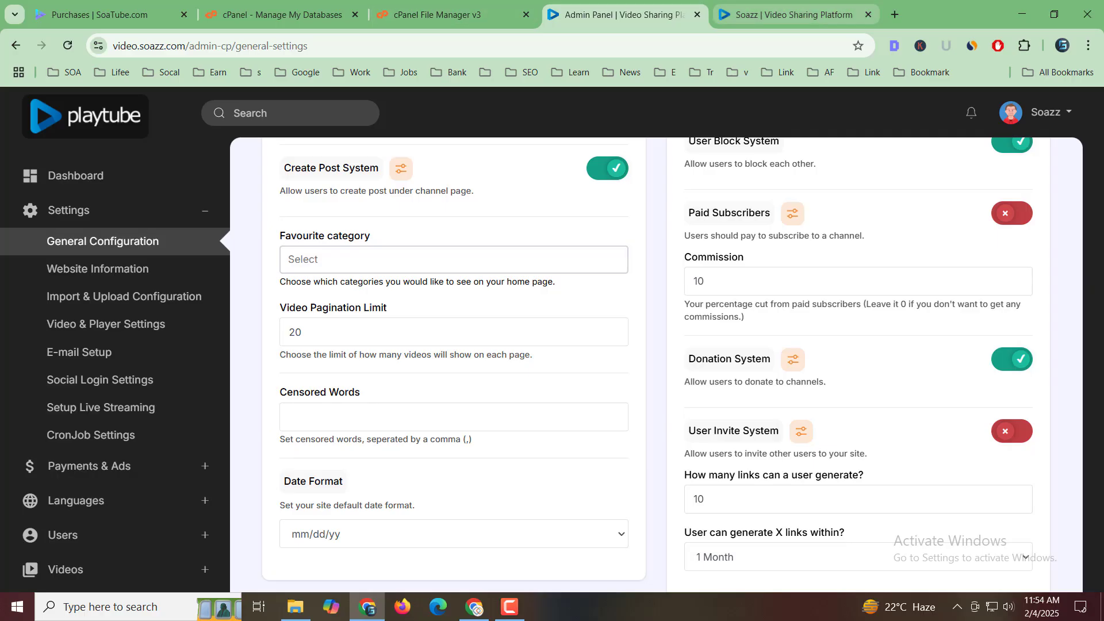
pyautogui.click(794, 14)
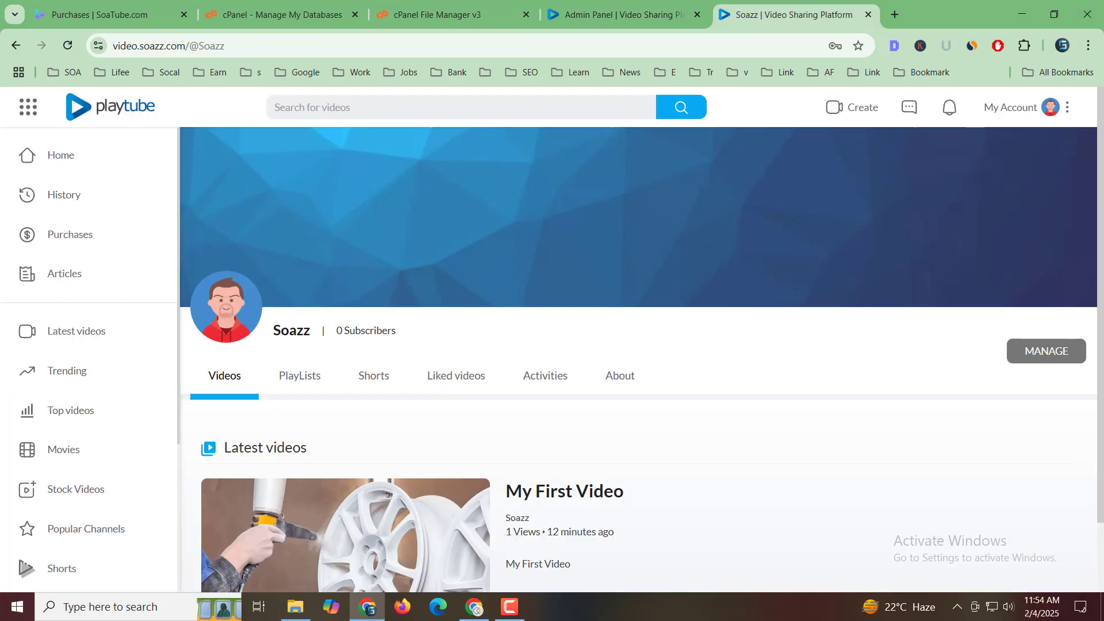
pyautogui.scroll(-1, 638, 360)
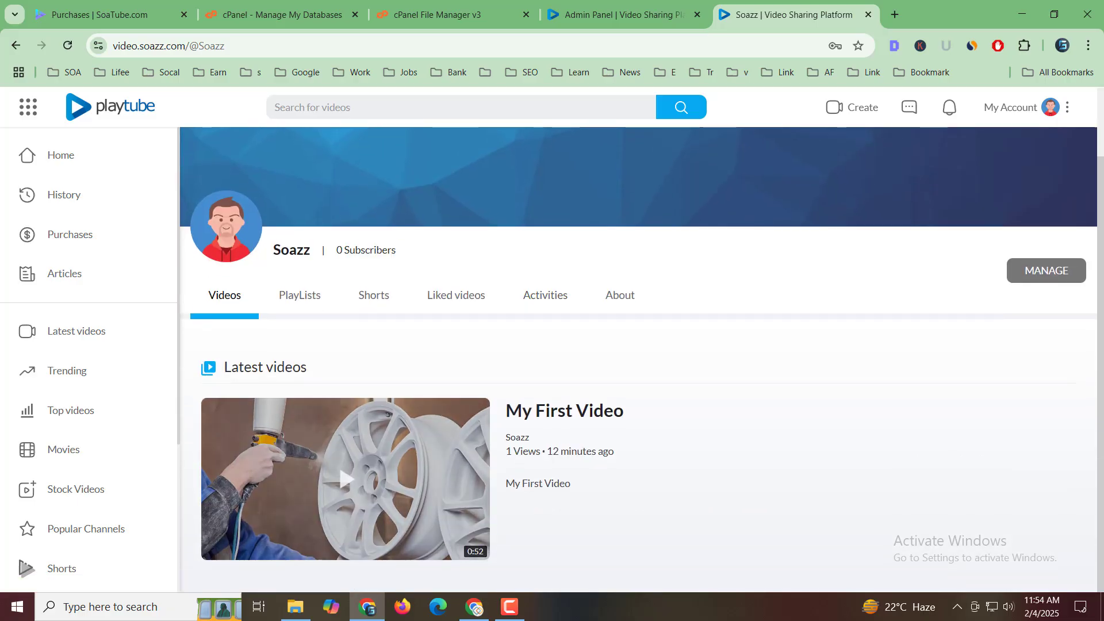
pyautogui.scroll(1, 639, 359)
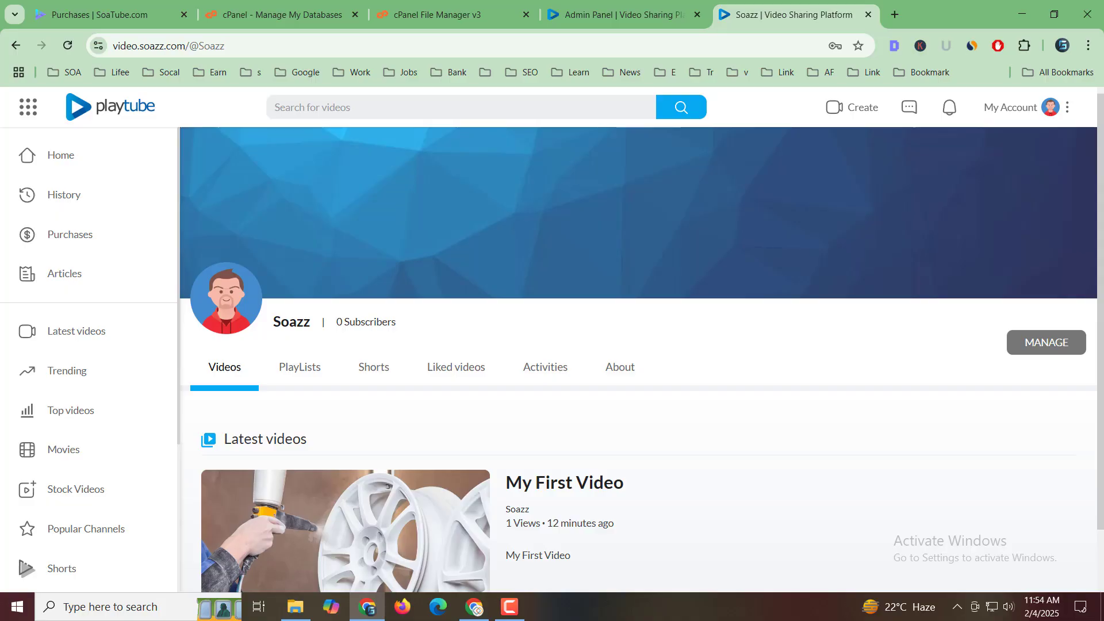
pyautogui.click(621, 15)
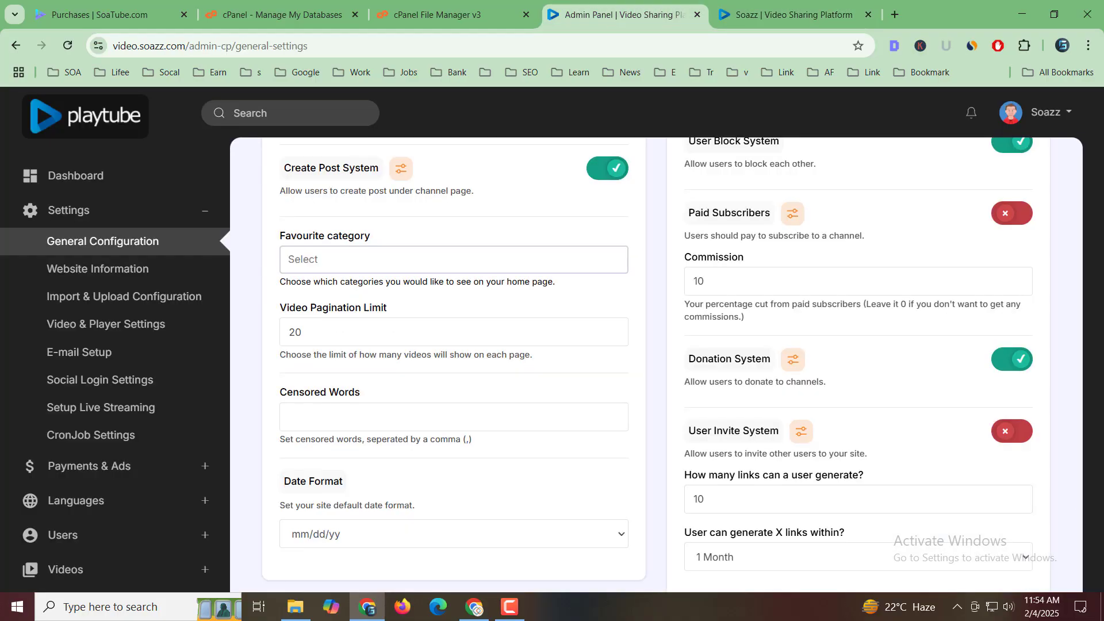
pyautogui.scroll(-1, 657, 364)
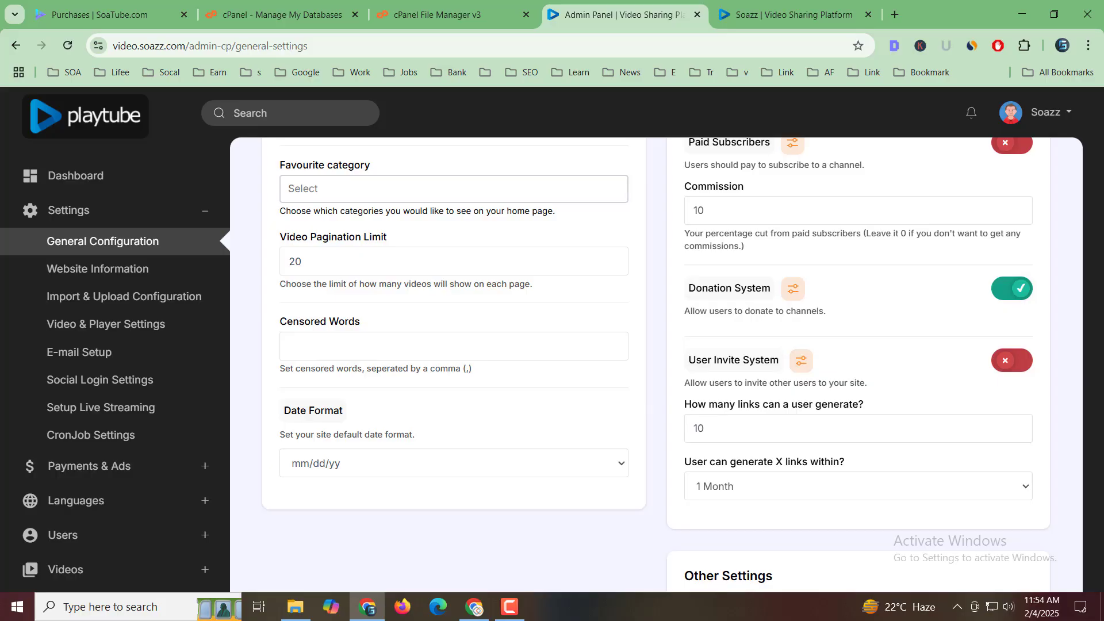
pyautogui.scroll(-6, 655, 365)
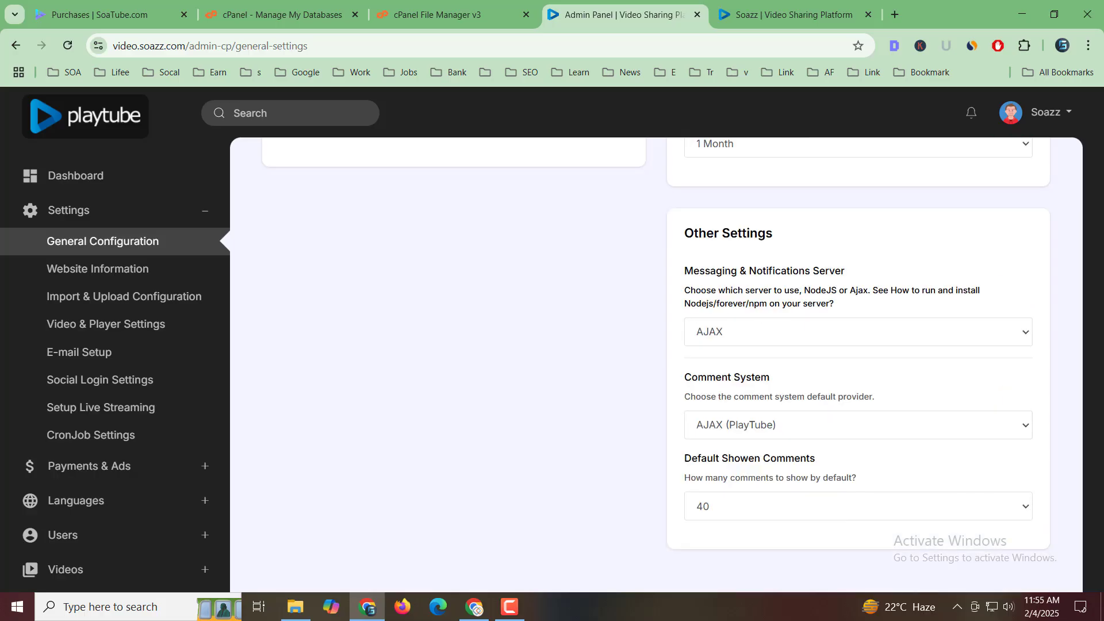
pyautogui.moveTo(684, 233); pyautogui.dragTo(772, 233)
pyautogui.click(782, 234)
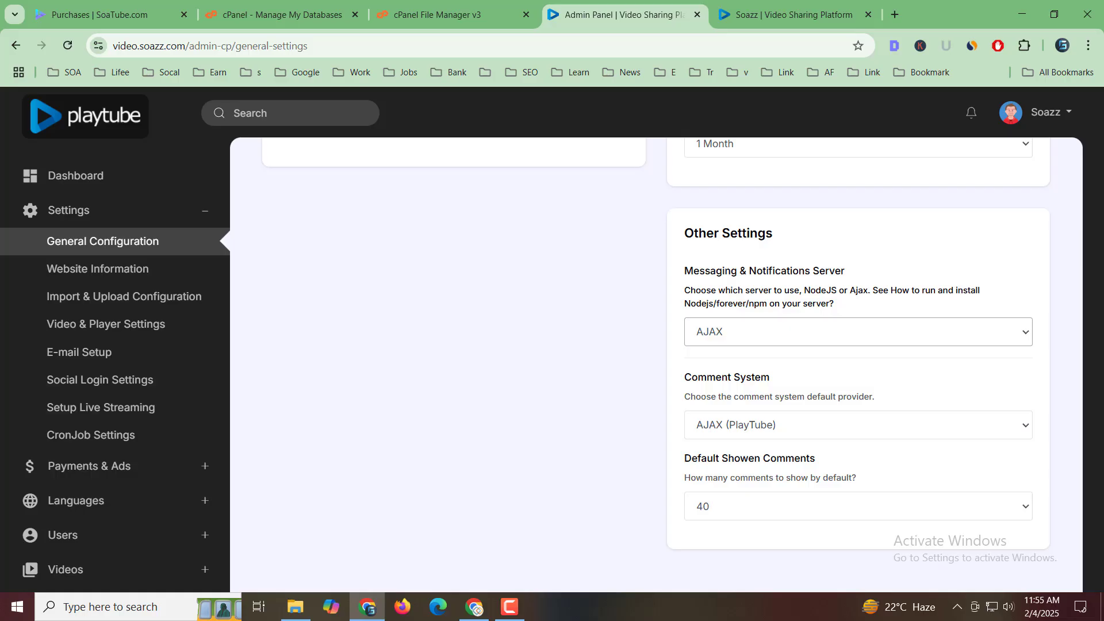
pyautogui.click(858, 425)
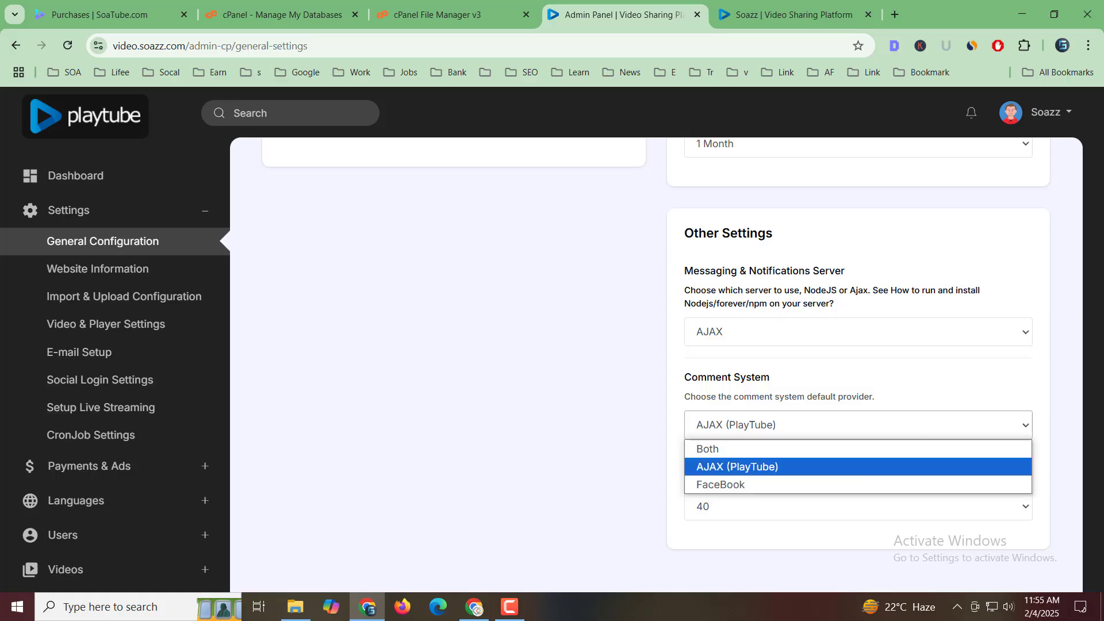
pyautogui.press('Escape')
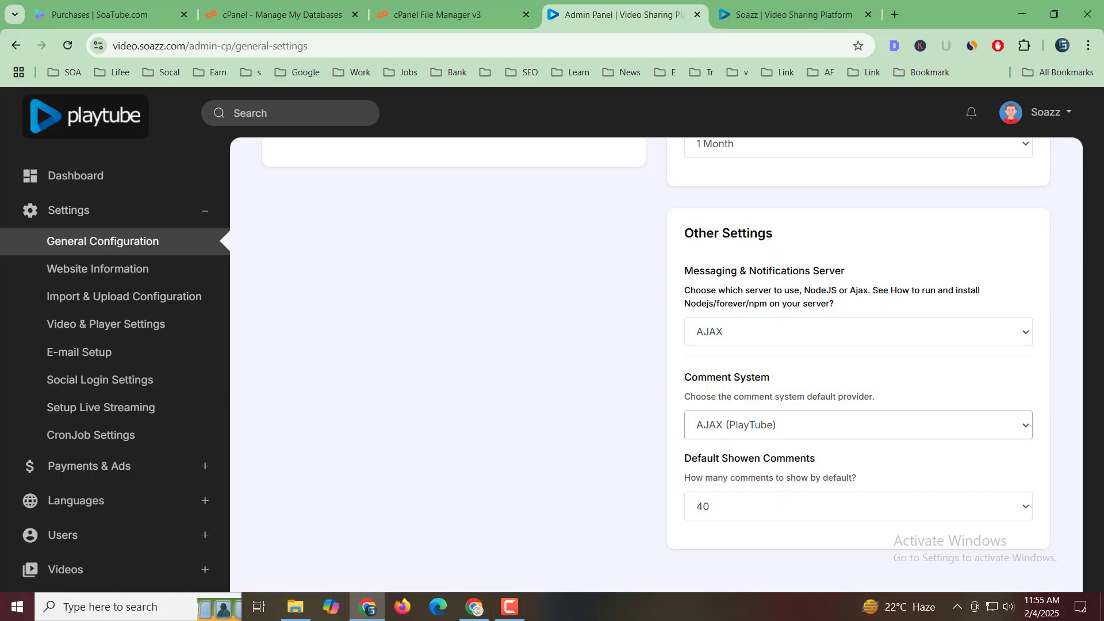
pyautogui.click(858, 332)
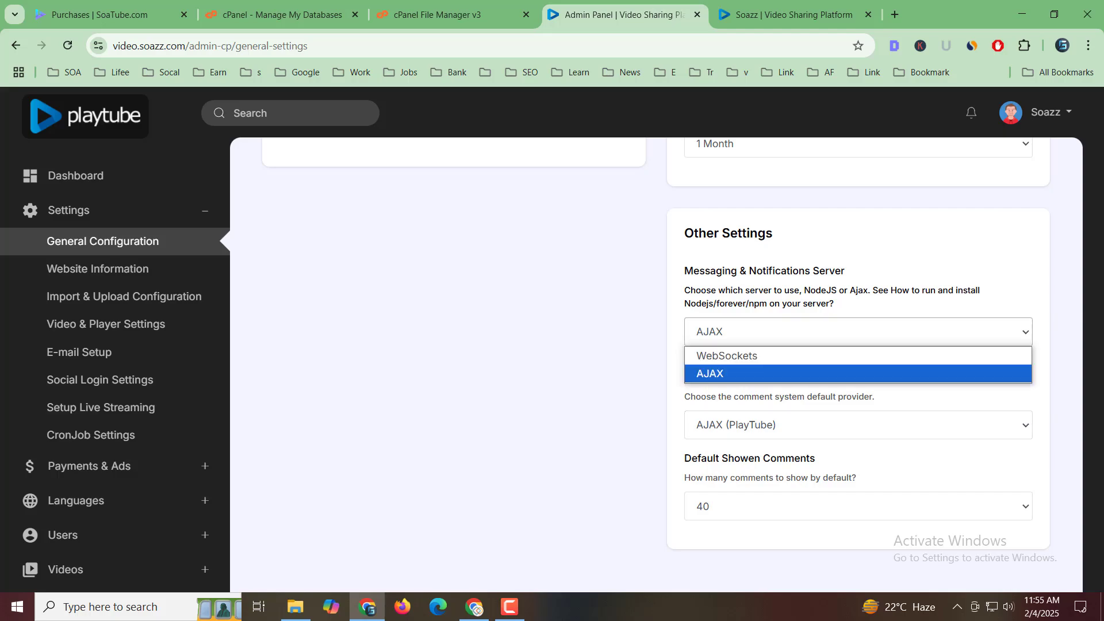
pyautogui.click(857, 332)
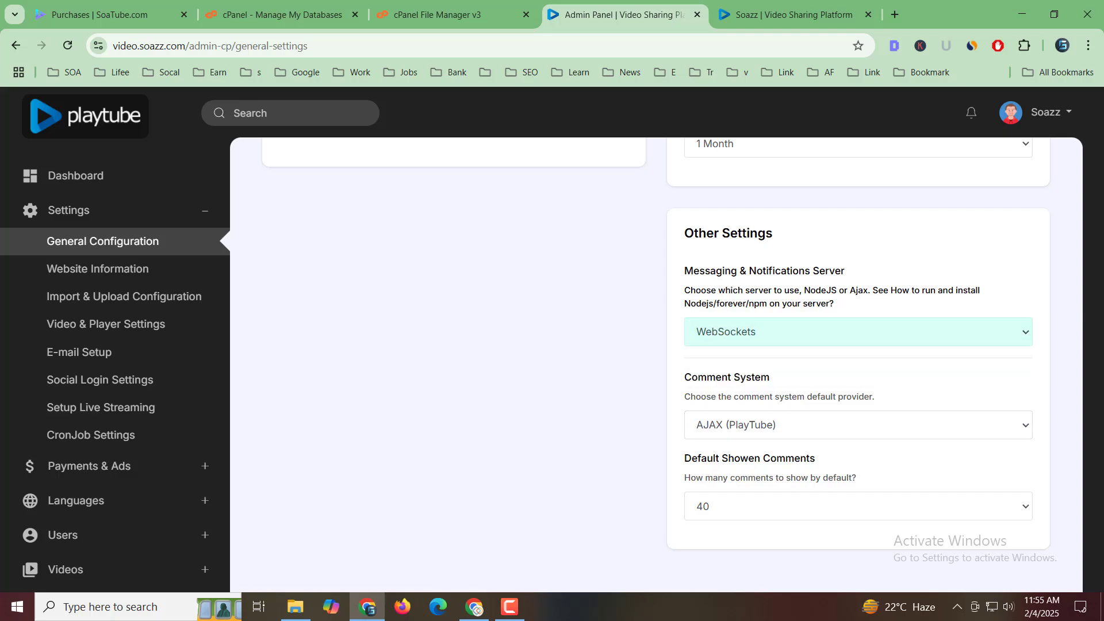
pyautogui.click(857, 332)
pyautogui.click(858, 374)
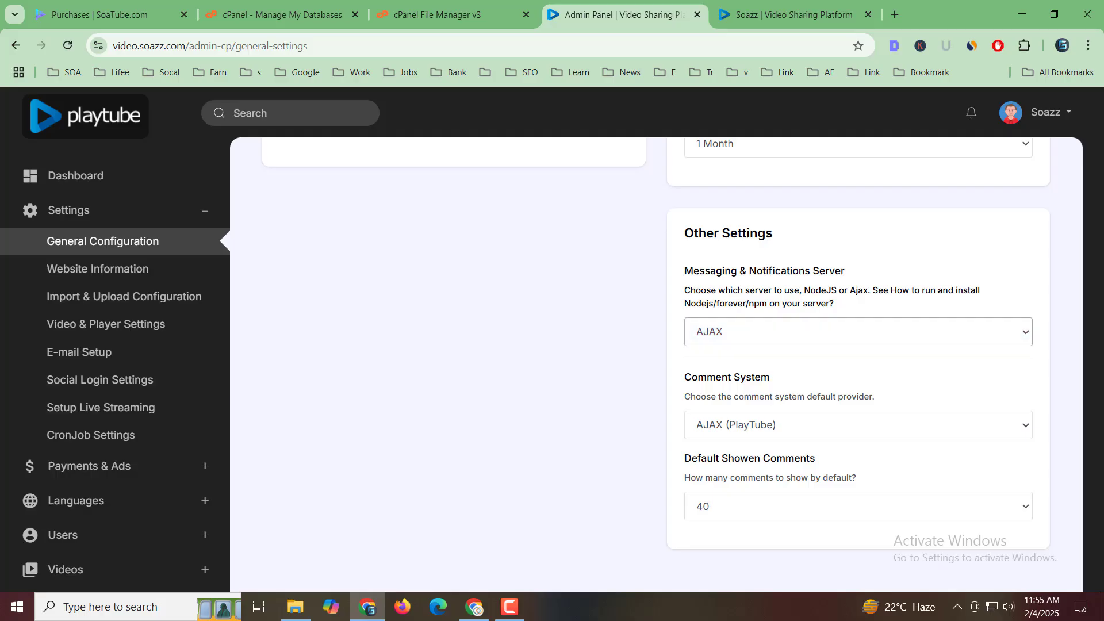
pyautogui.click(858, 425)
pyautogui.click(858, 448)
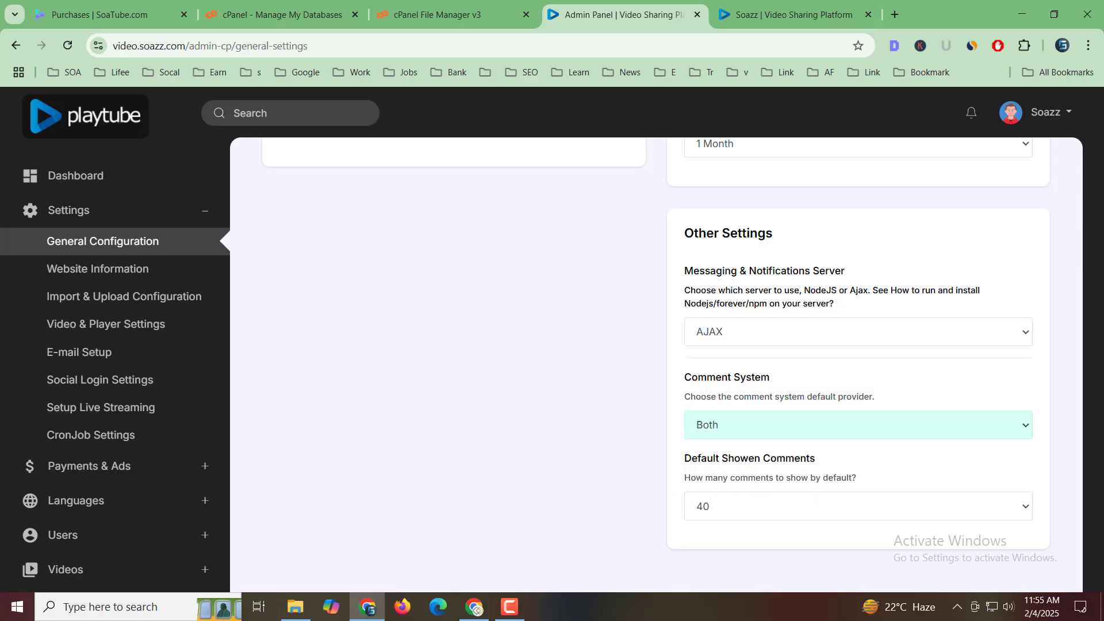
pyautogui.click(858, 425)
pyautogui.click(858, 463)
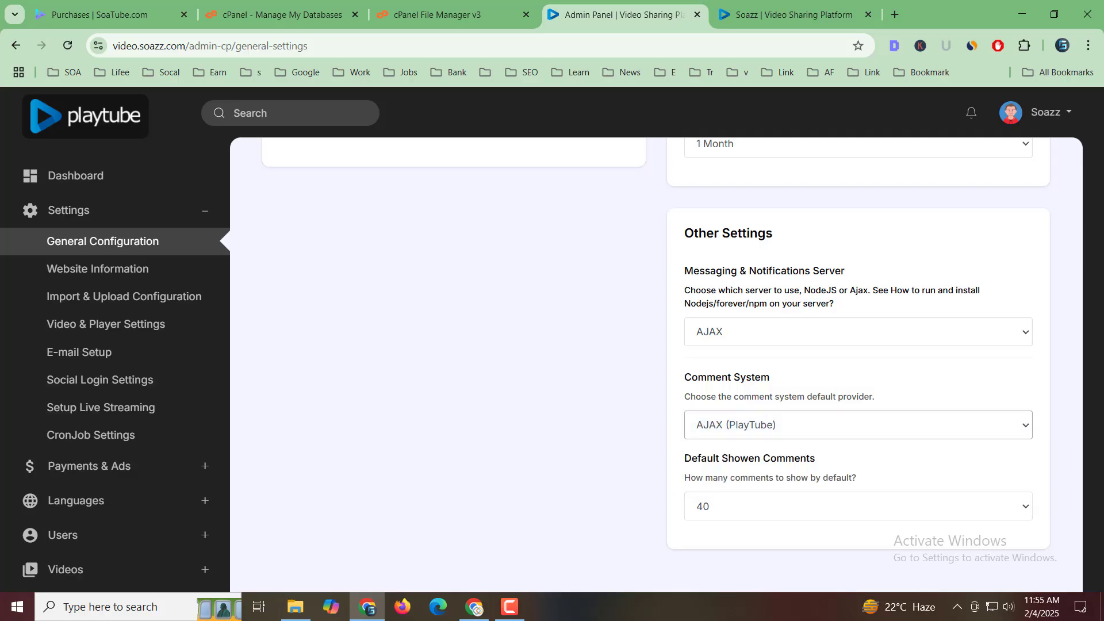
pyautogui.click(858, 425)
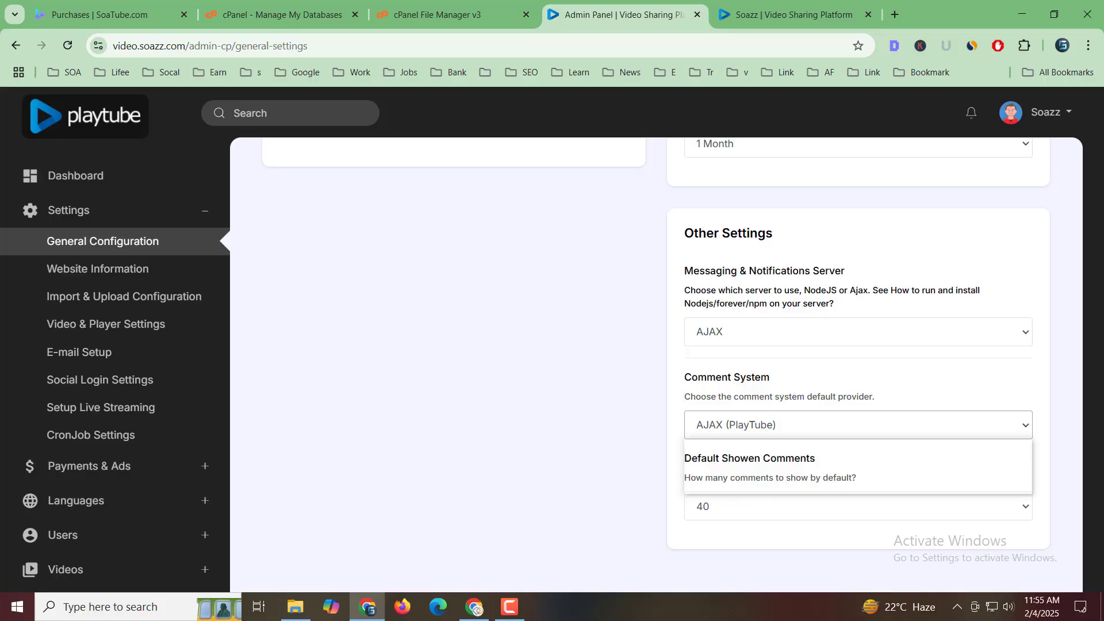
pyautogui.click(608, 397)
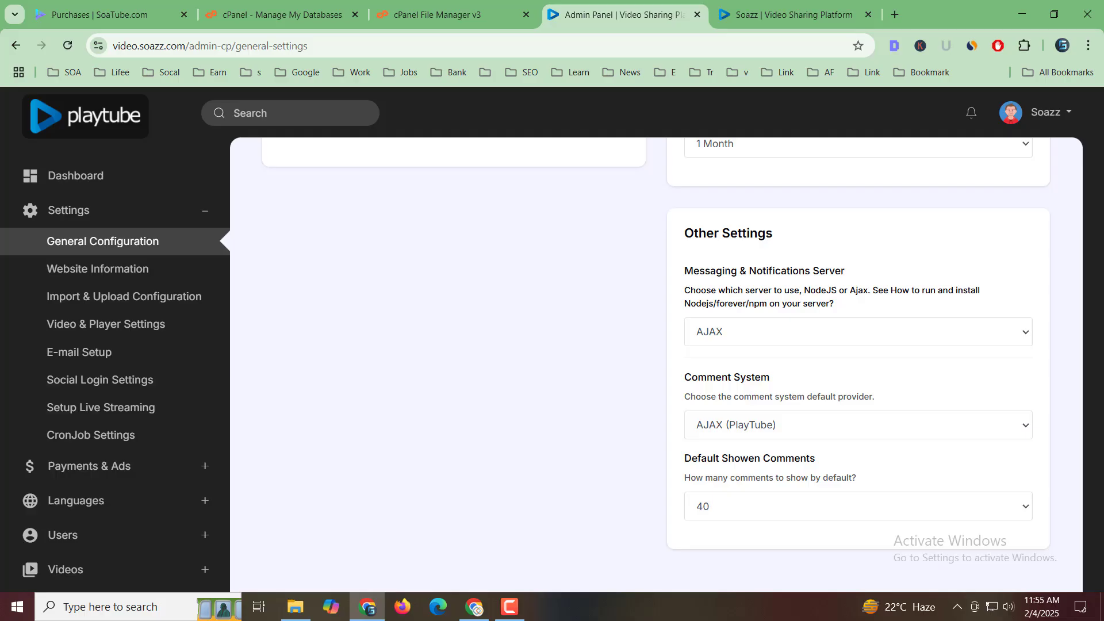
pyautogui.click(858, 507)
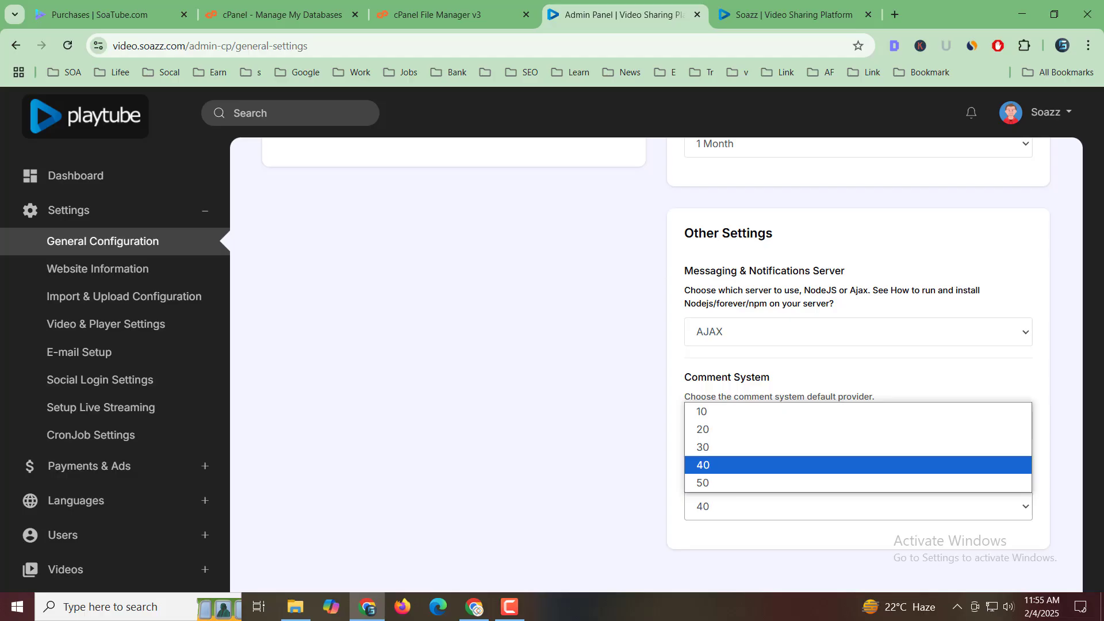
pyautogui.click(858, 507)
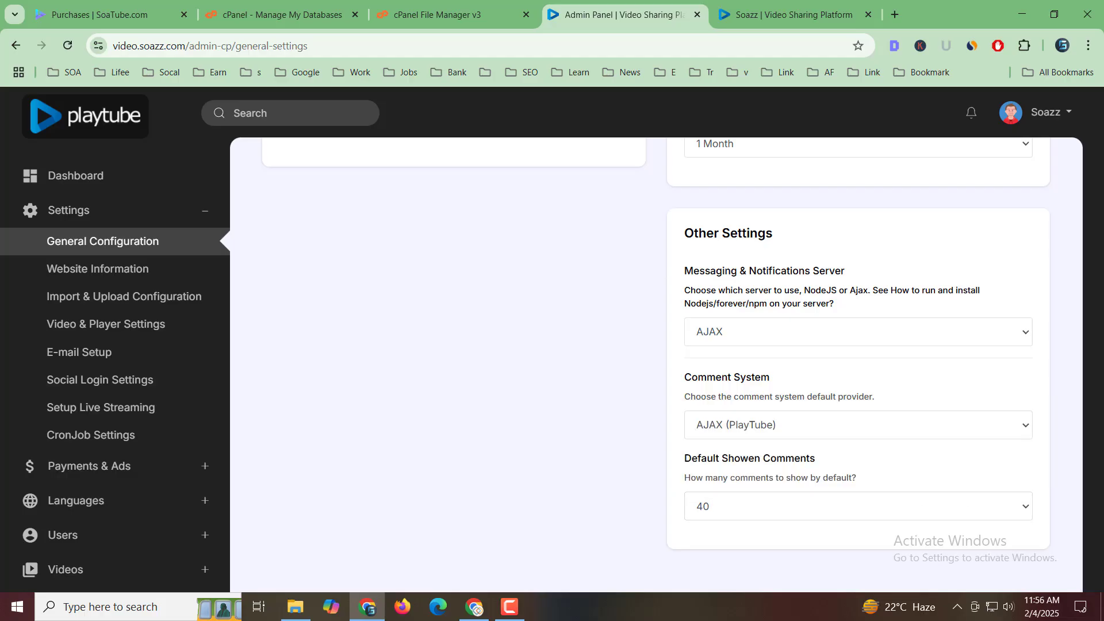
pyautogui.scroll(20, 672, 365)
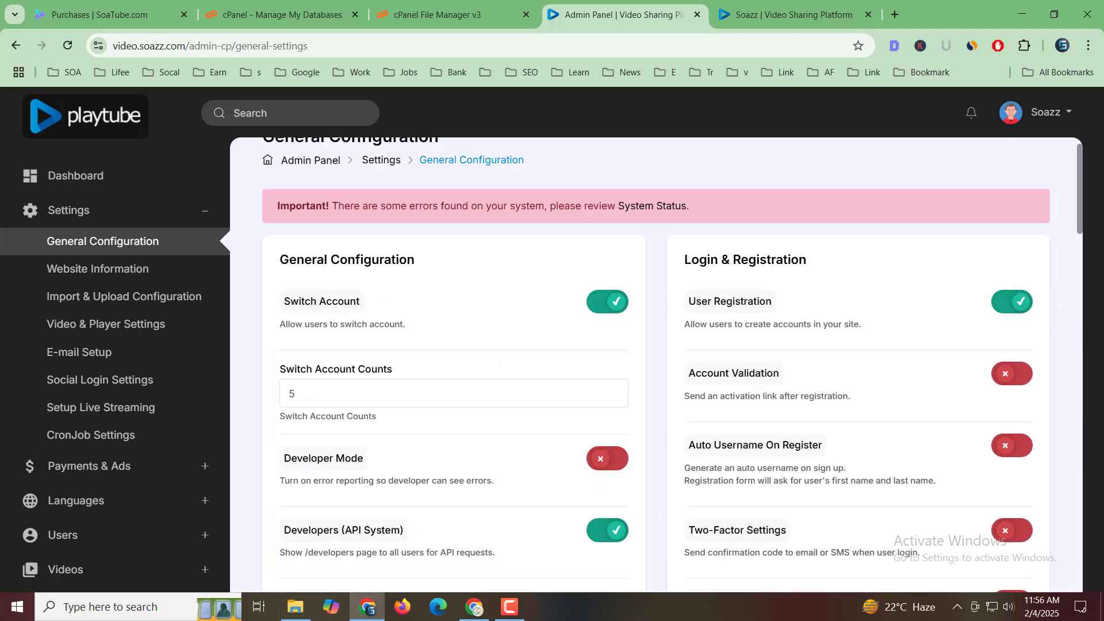
# Open Website Information and look over the Site Name and Site Title values
pyautogui.click(97, 269)
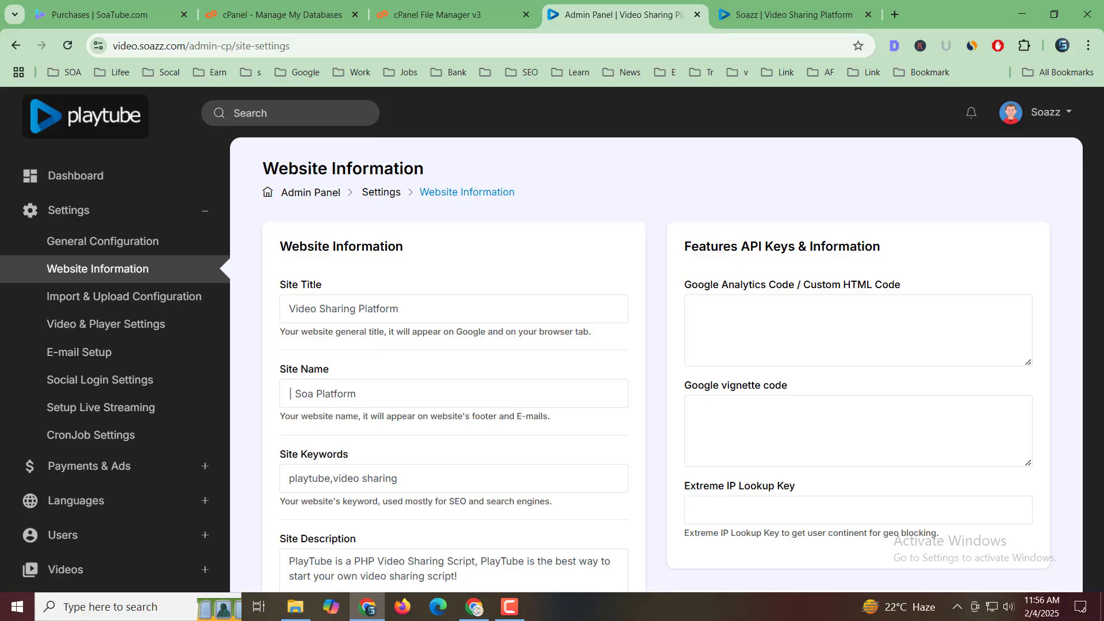
pyautogui.scroll(-1, 290, 394)
pyautogui.click(290, 323)
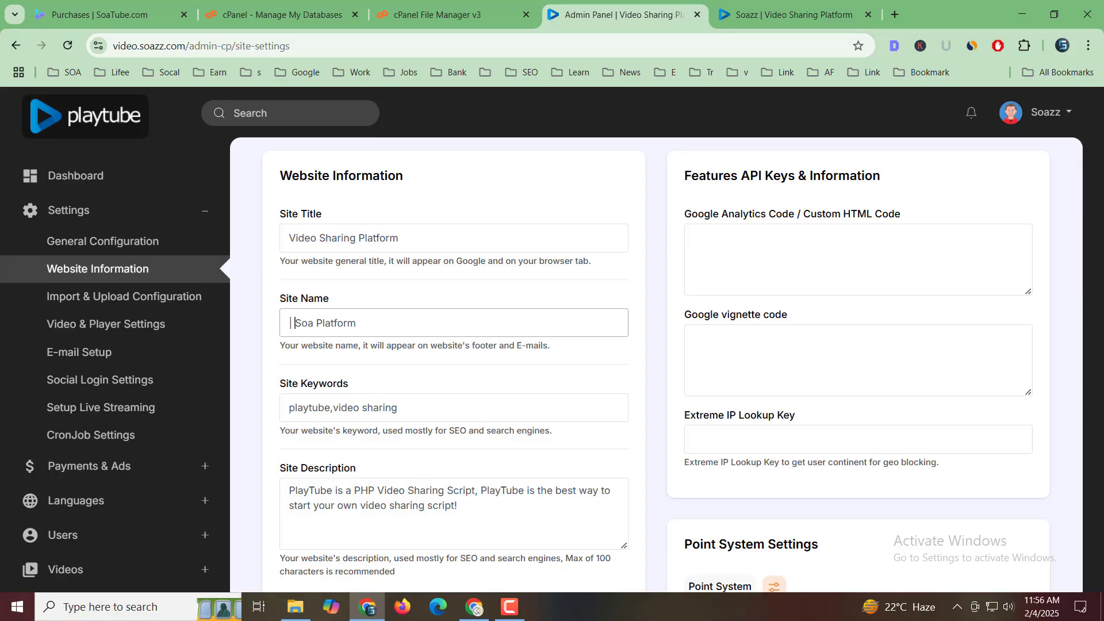
pyautogui.doubleClick(290, 323)
pyautogui.tripleClick(291, 323)
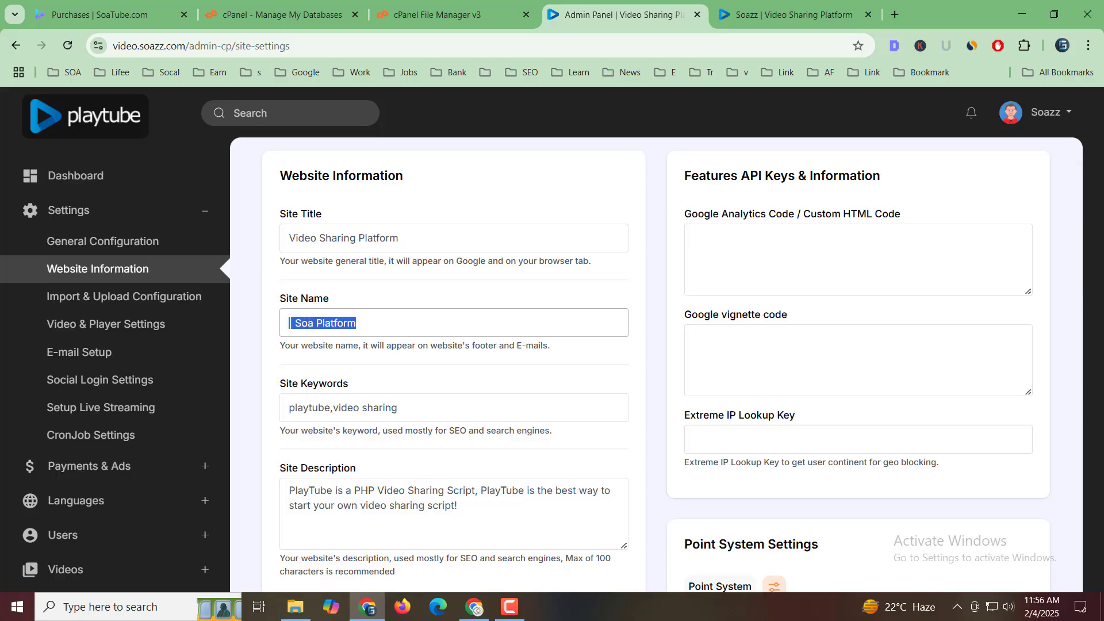
pyautogui.moveTo(288, 238); pyautogui.dragTo(401, 238)
pyautogui.click(460, 204)
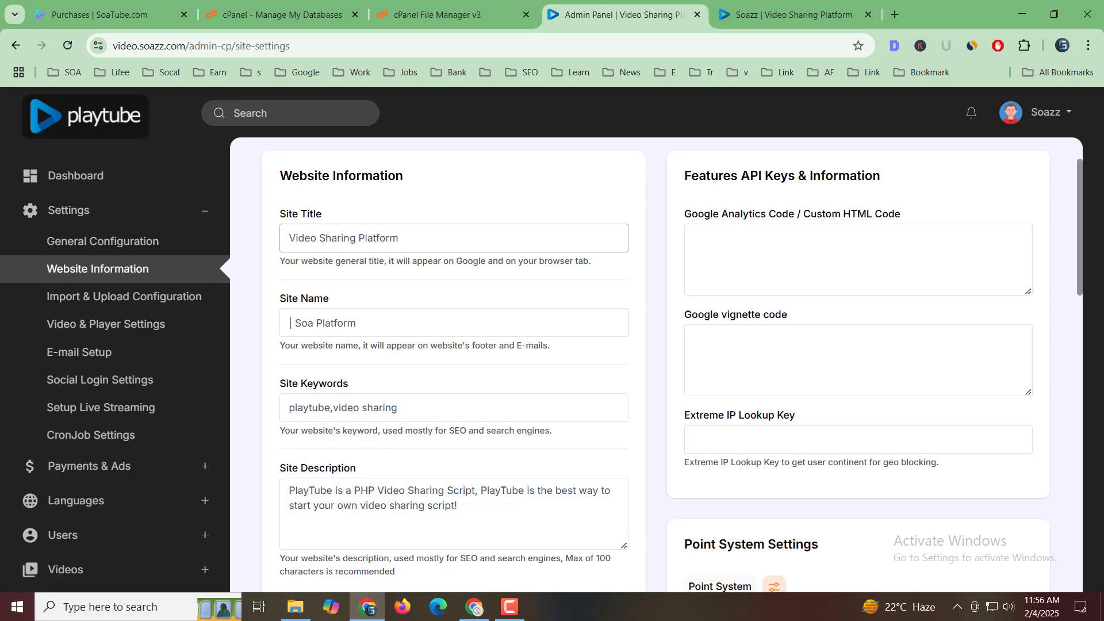
pyautogui.scroll(-1, 655, 362)
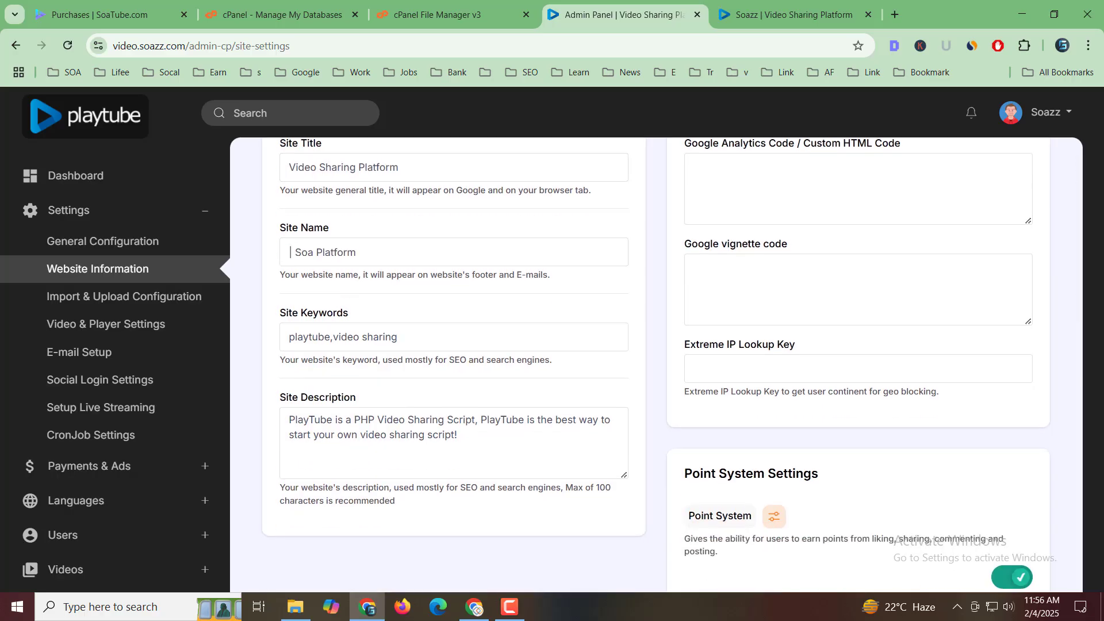
# Append 'soa,' to Site Keywords; replace PlayTube with Soazz and drop the repeated 'PlayTube is'
pyautogui.click(398, 337)
pyautogui.write(',')
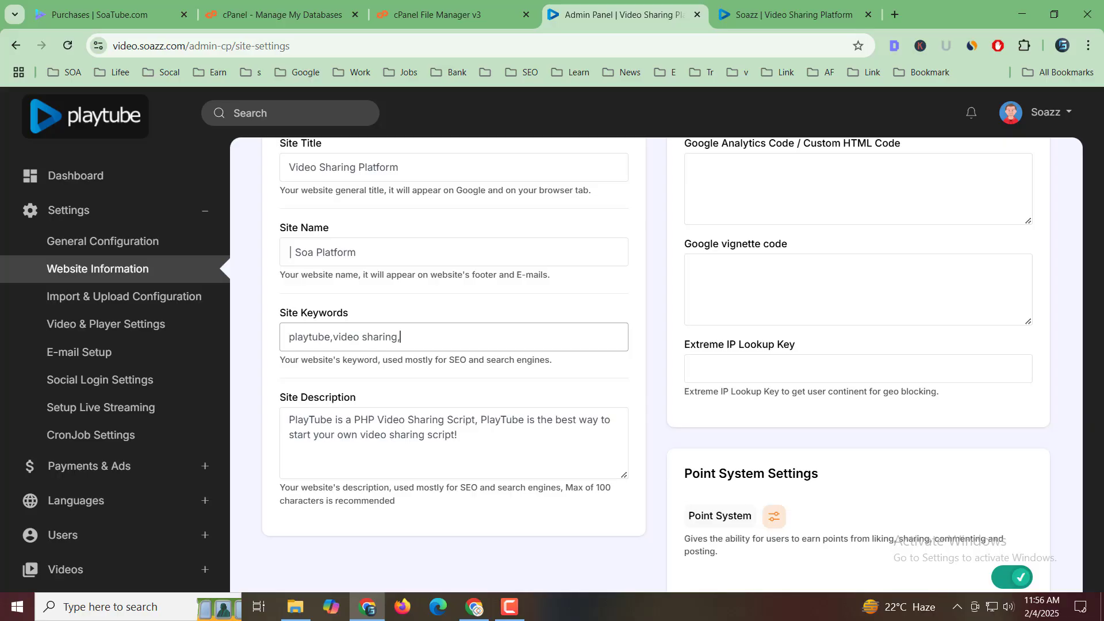
pyautogui.write(' soa,')
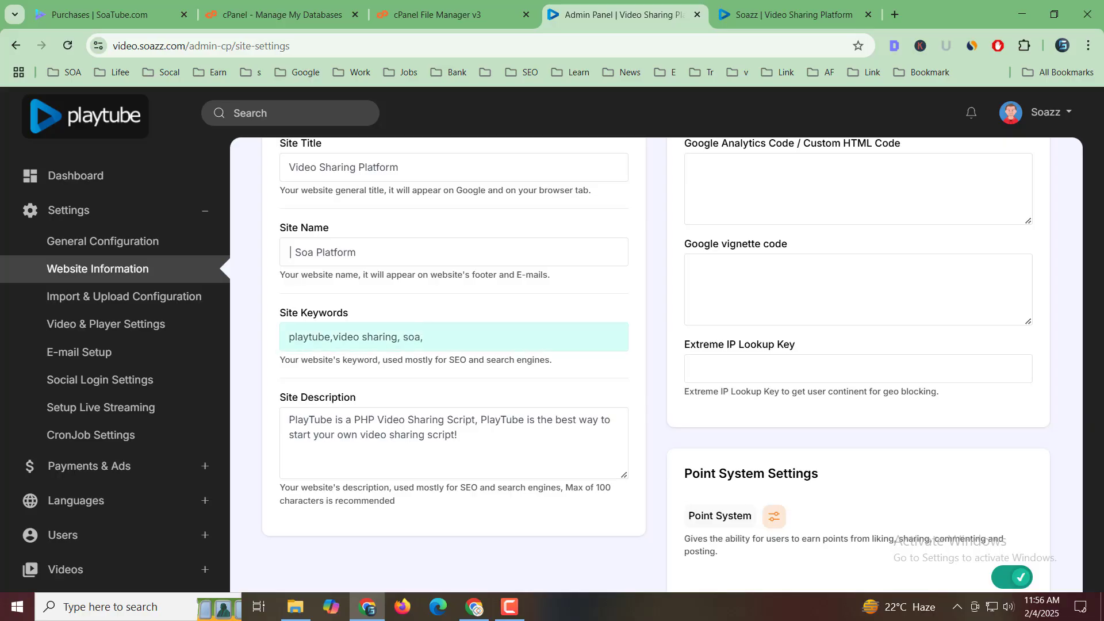
pyautogui.press('BackSpace')
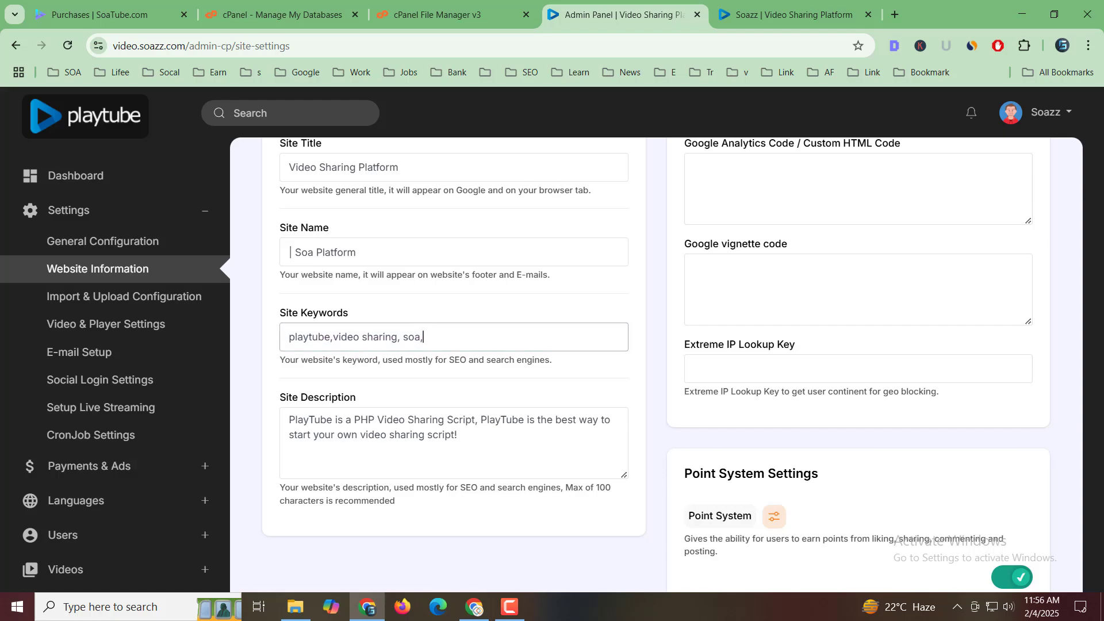
pyautogui.moveTo(333, 420); pyautogui.dragTo(288, 420)
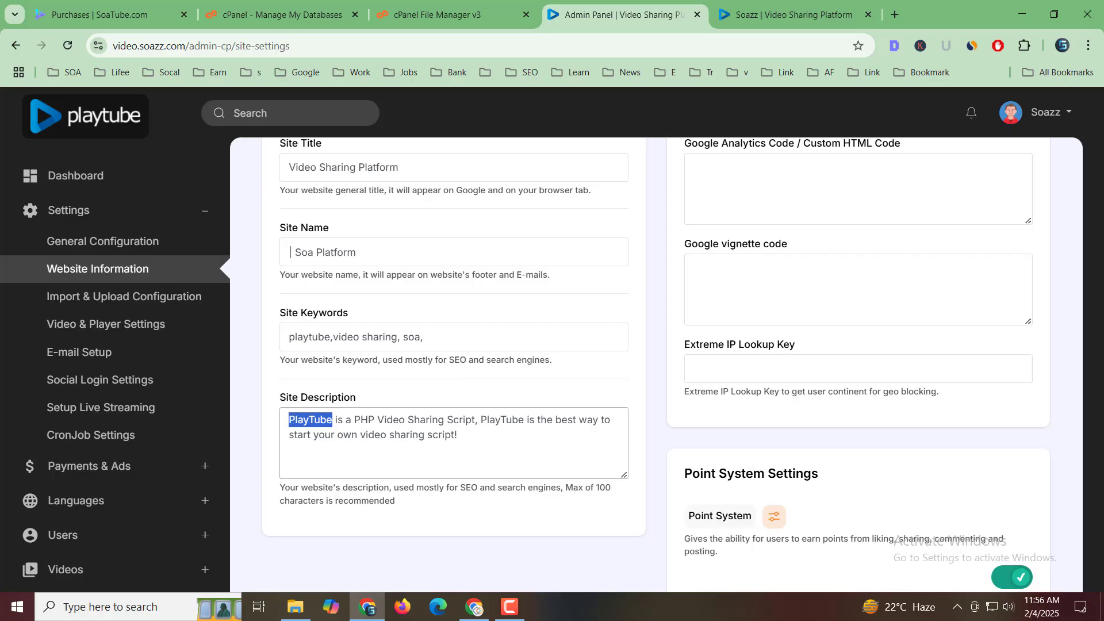
pyautogui.write('Soa')
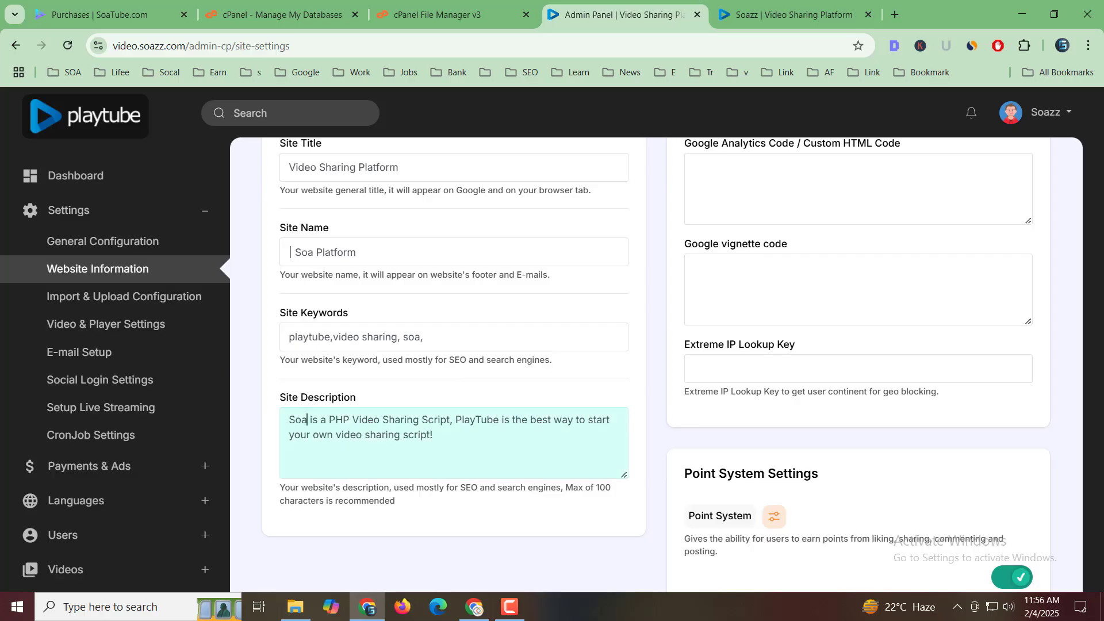
pyautogui.write('zz')
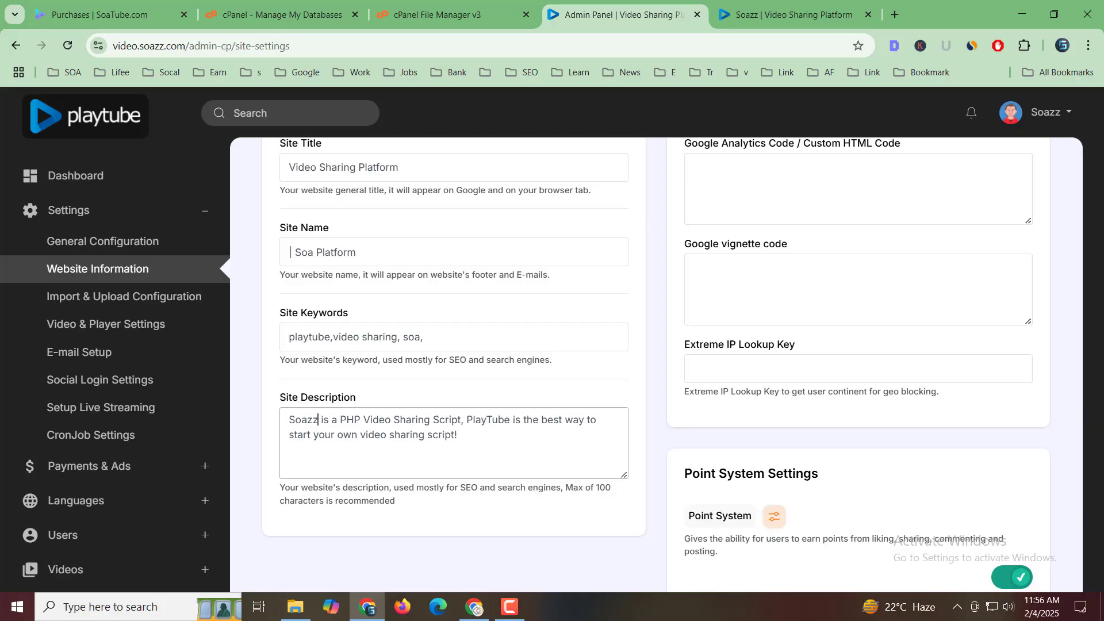
pyautogui.moveTo(466, 420); pyautogui.dragTo(521, 420)
pyautogui.press('BackSpace')
# Review the empty Google Analytics, Google vignette and Extreme IP Lookup Key fields
pyautogui.scroll(-2, 521, 421)
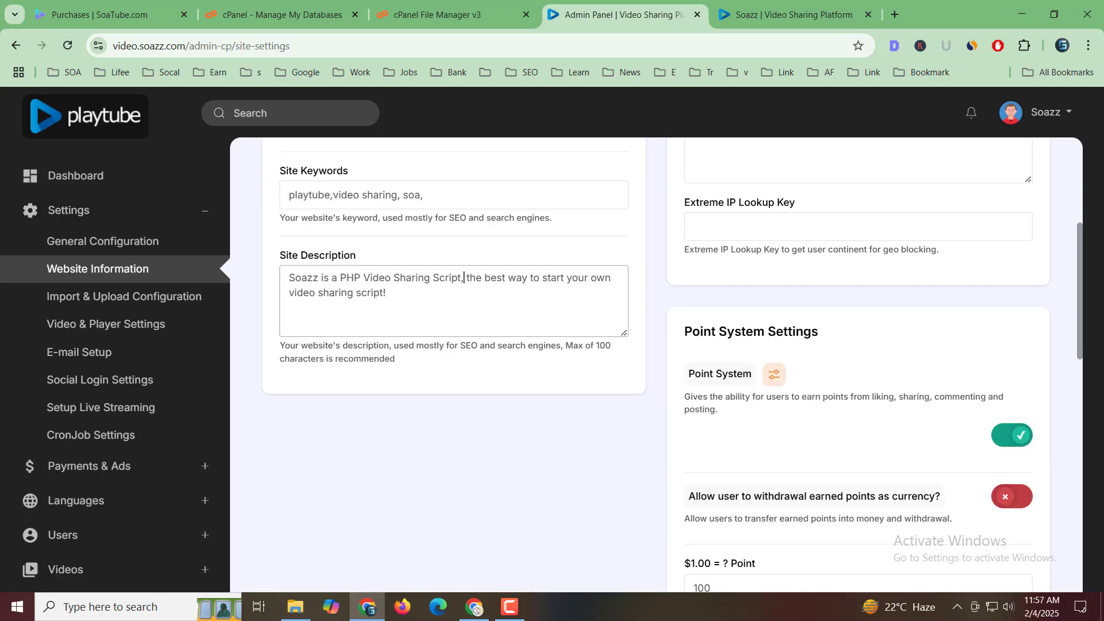
pyautogui.scroll(5, 520, 420)
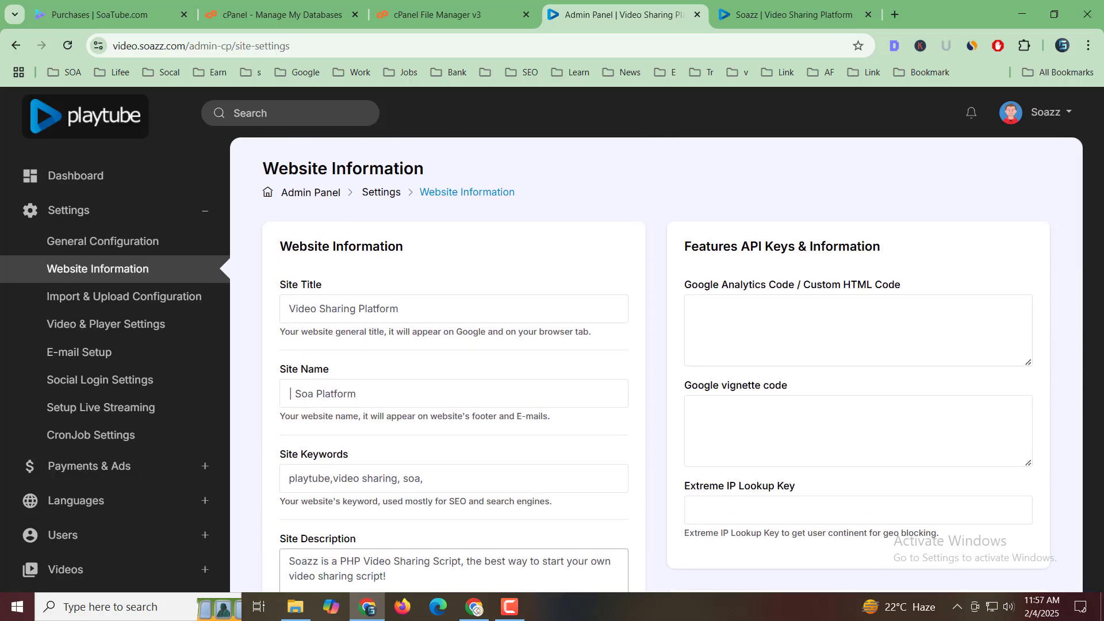
pyautogui.click(693, 307)
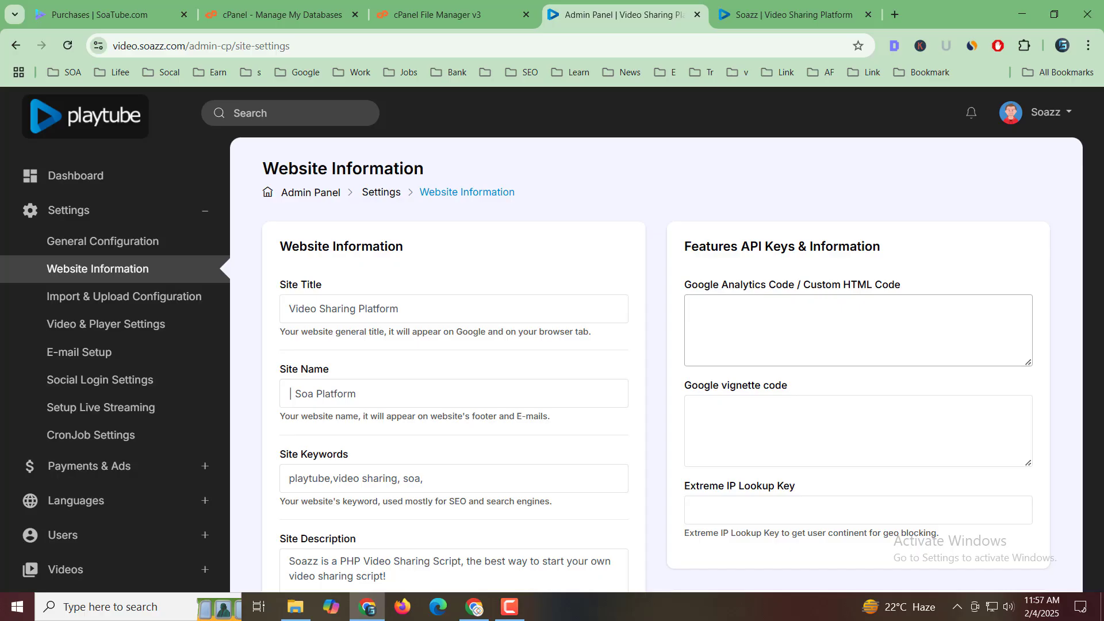
pyautogui.click(693, 408)
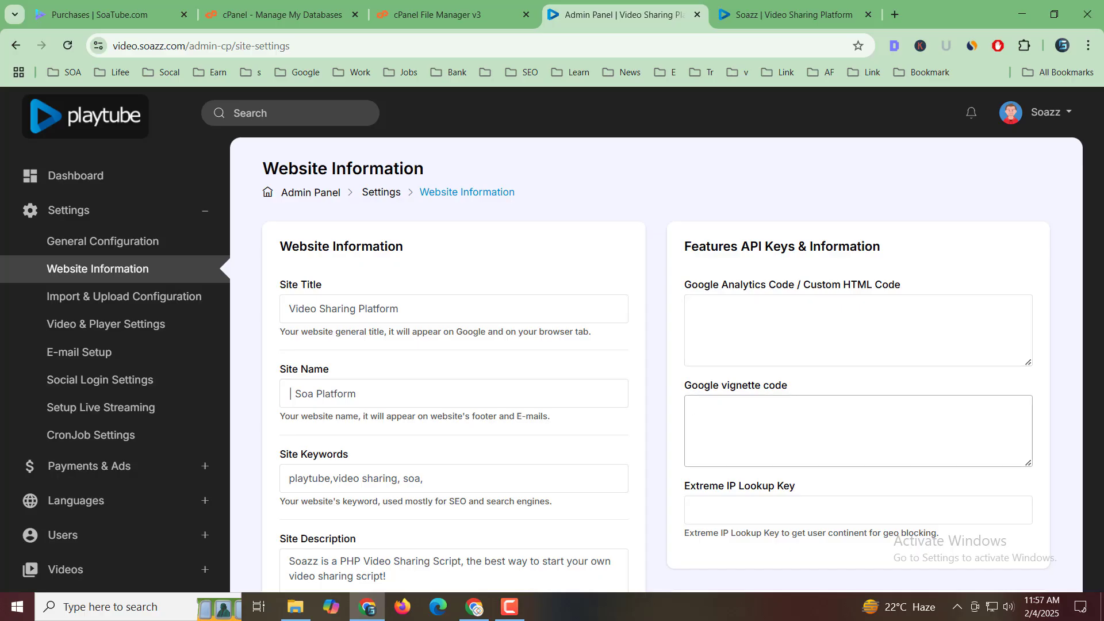
pyautogui.click(694, 510)
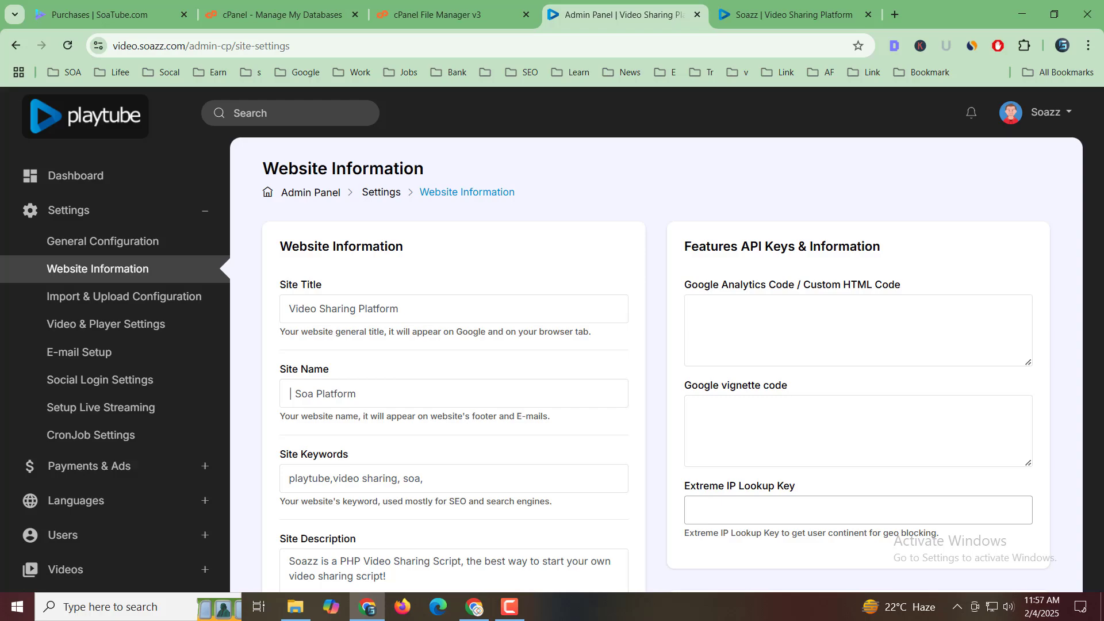
pyautogui.moveTo(684, 286); pyautogui.dragTo(901, 285)
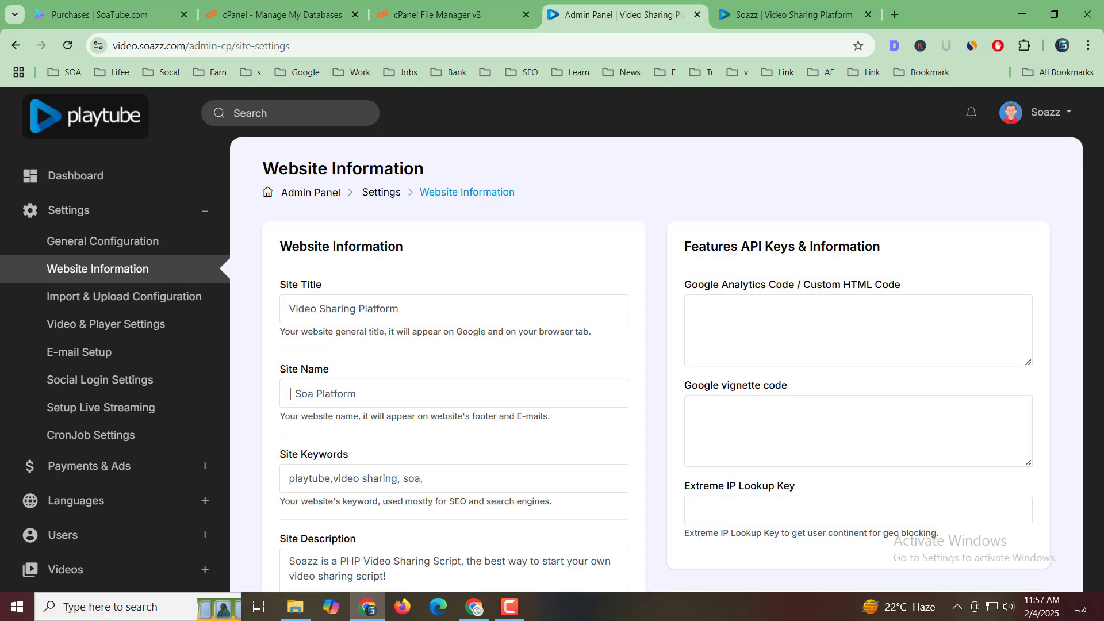
pyautogui.scroll(-5, 656, 369)
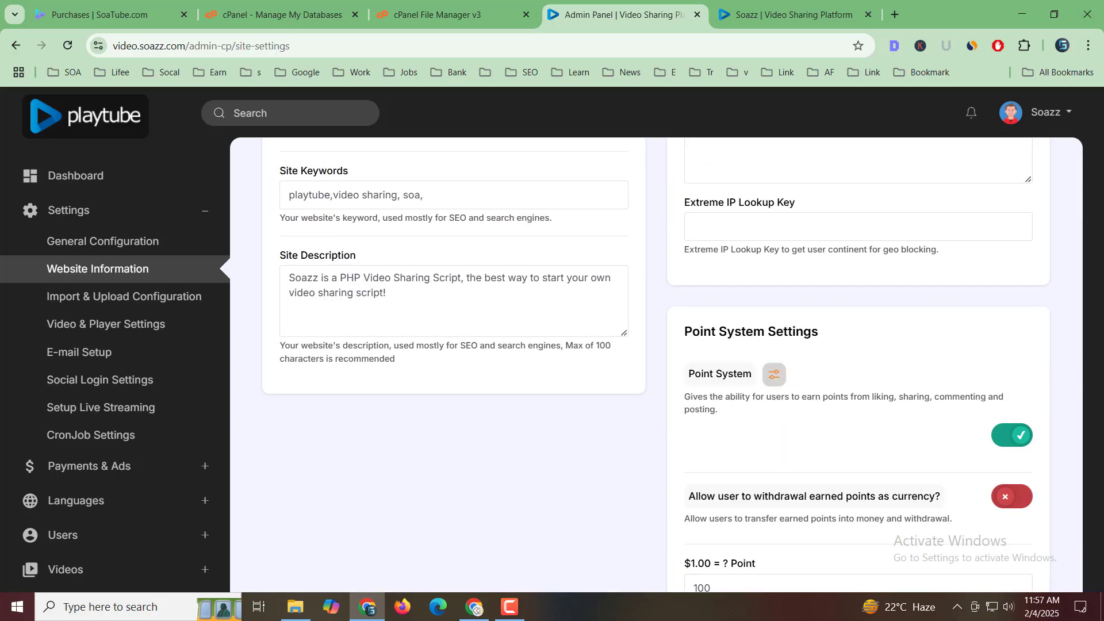
pyautogui.click(793, 14)
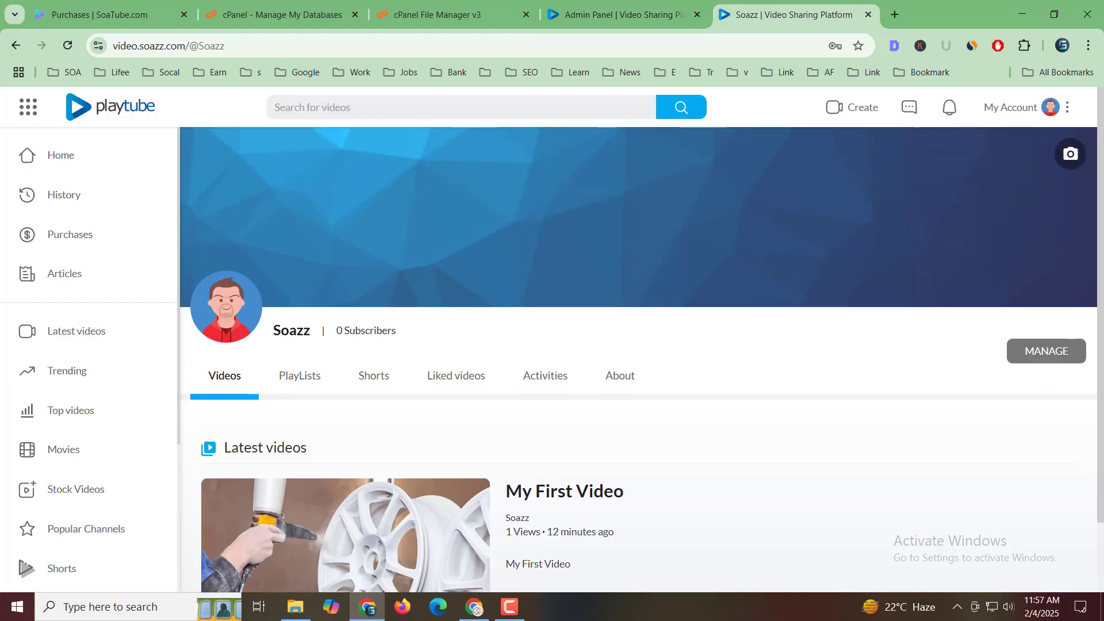
pyautogui.scroll(-1, 345, 477)
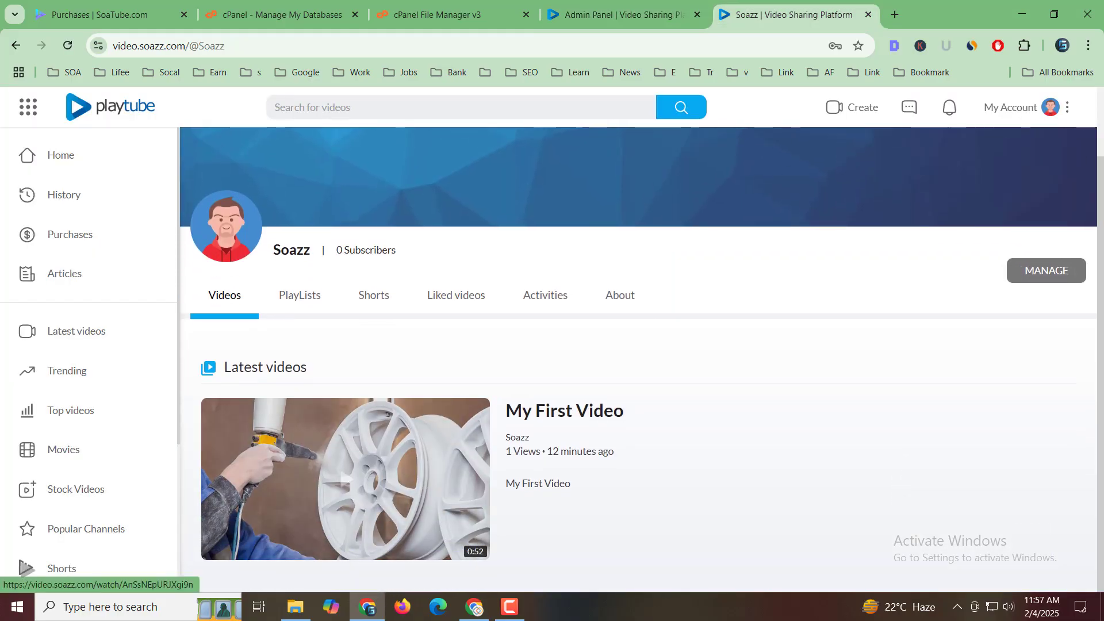
pyautogui.click(225, 295)
pyautogui.click(1026, 107)
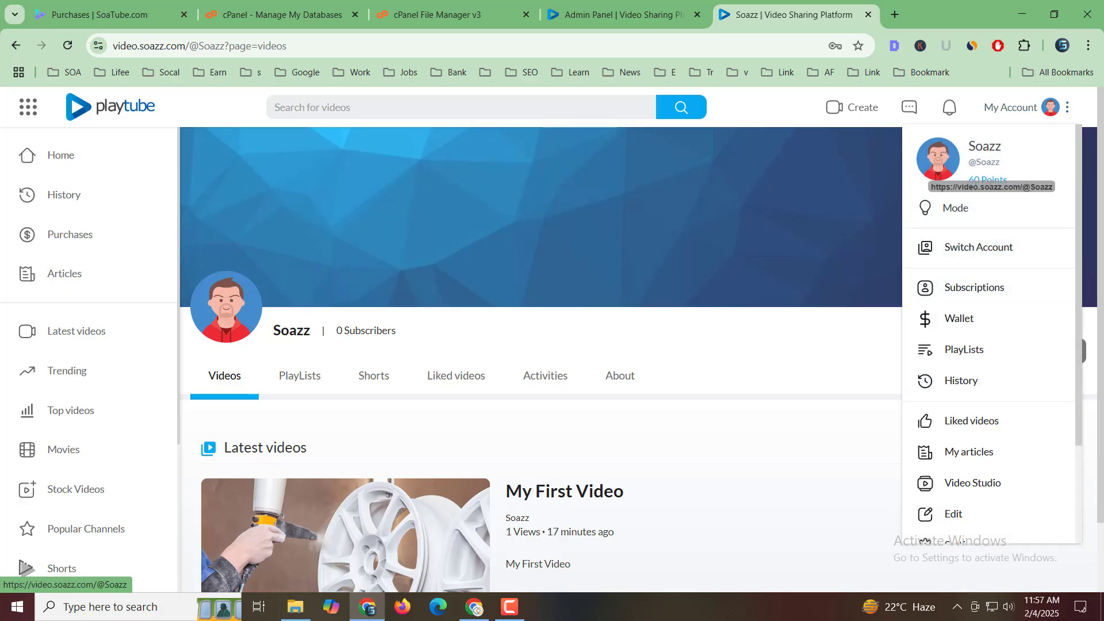
pyautogui.click(630, 15)
pyautogui.scroll(-3, 851, 322)
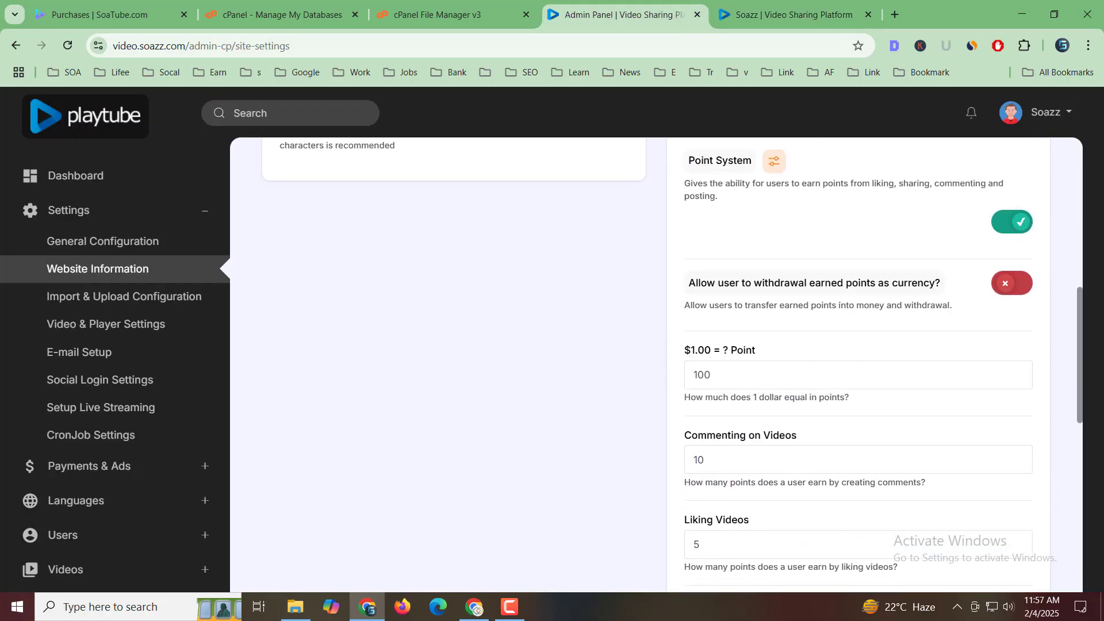
pyautogui.scroll(1, 851, 322)
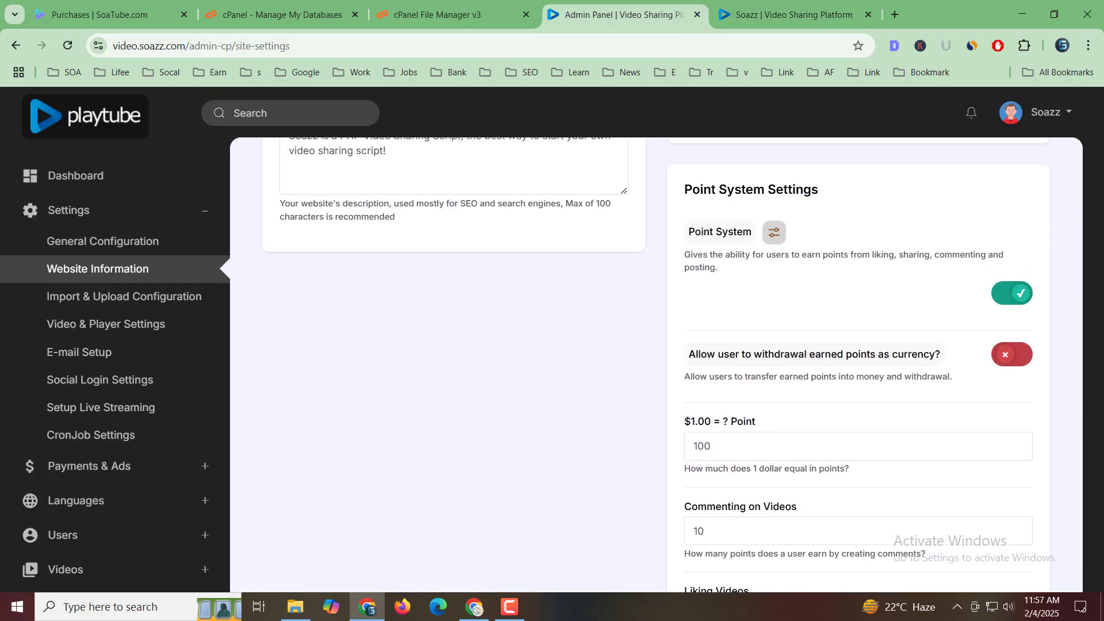
pyautogui.click(774, 231)
pyautogui.click(1012, 293)
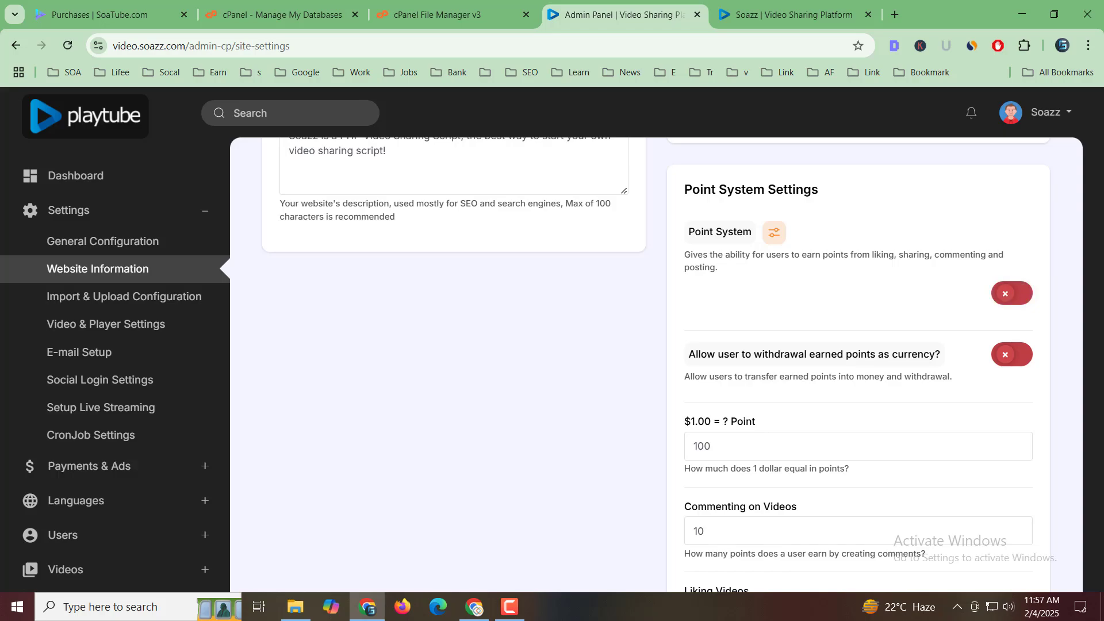
pyautogui.scroll(-8, 857, 362)
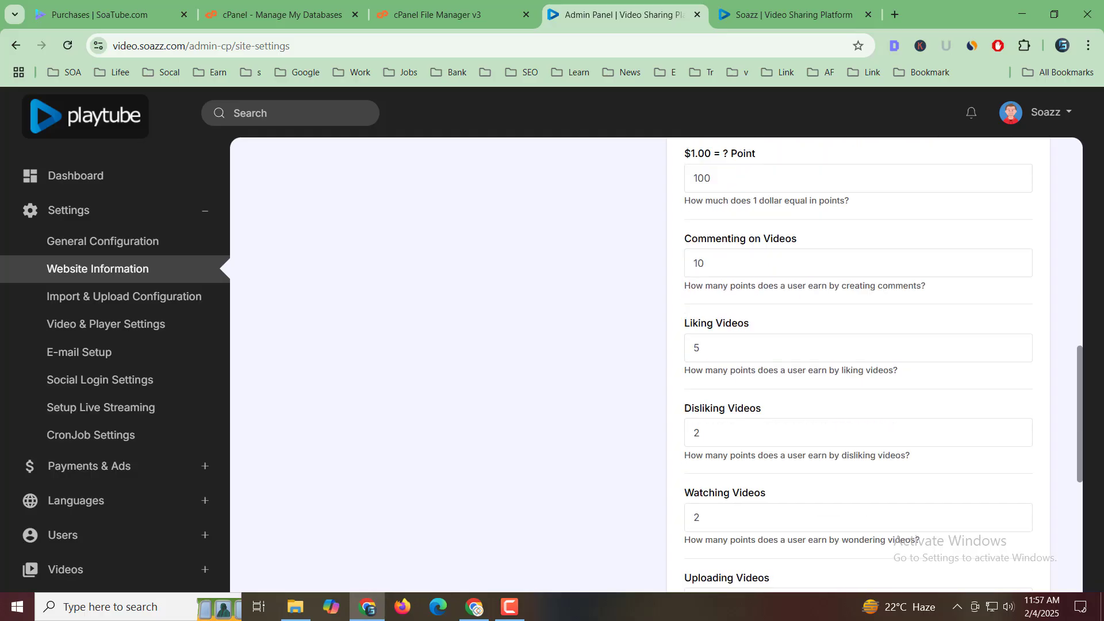
pyautogui.scroll(9, 857, 363)
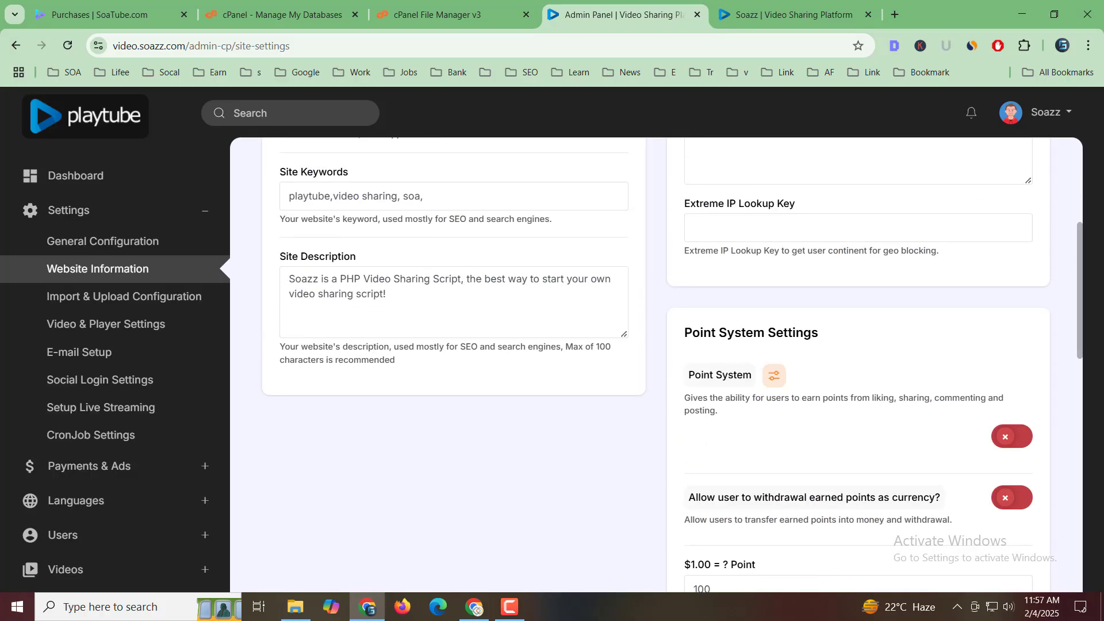
pyautogui.click(1011, 436)
pyautogui.scroll(-1, 857, 362)
pyautogui.scroll(-1, 857, 362)
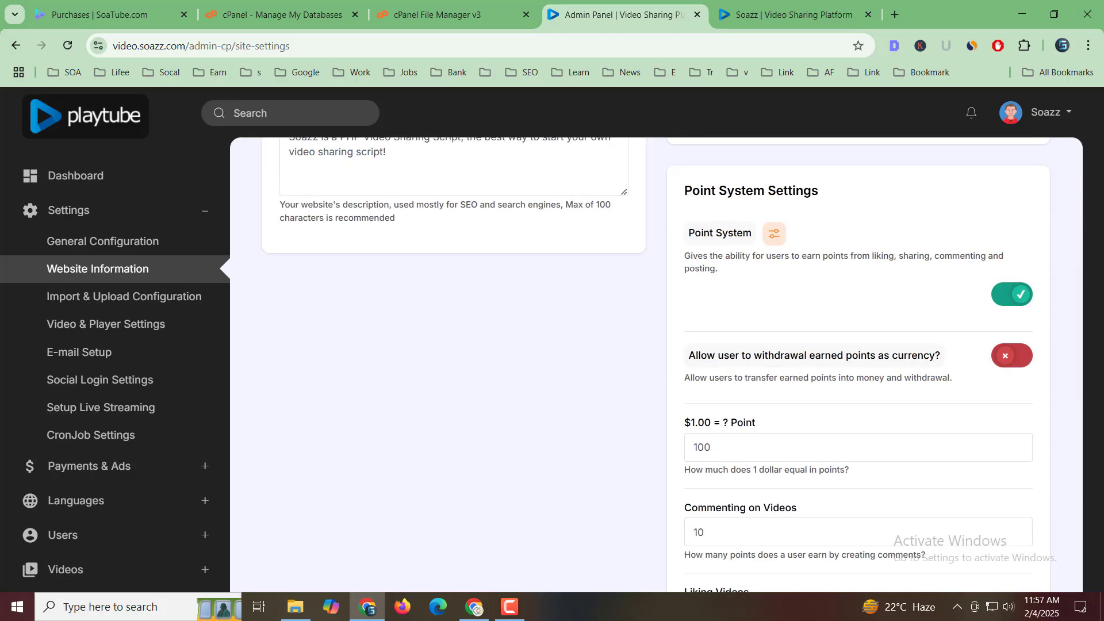
pyautogui.scroll(-1, 856, 362)
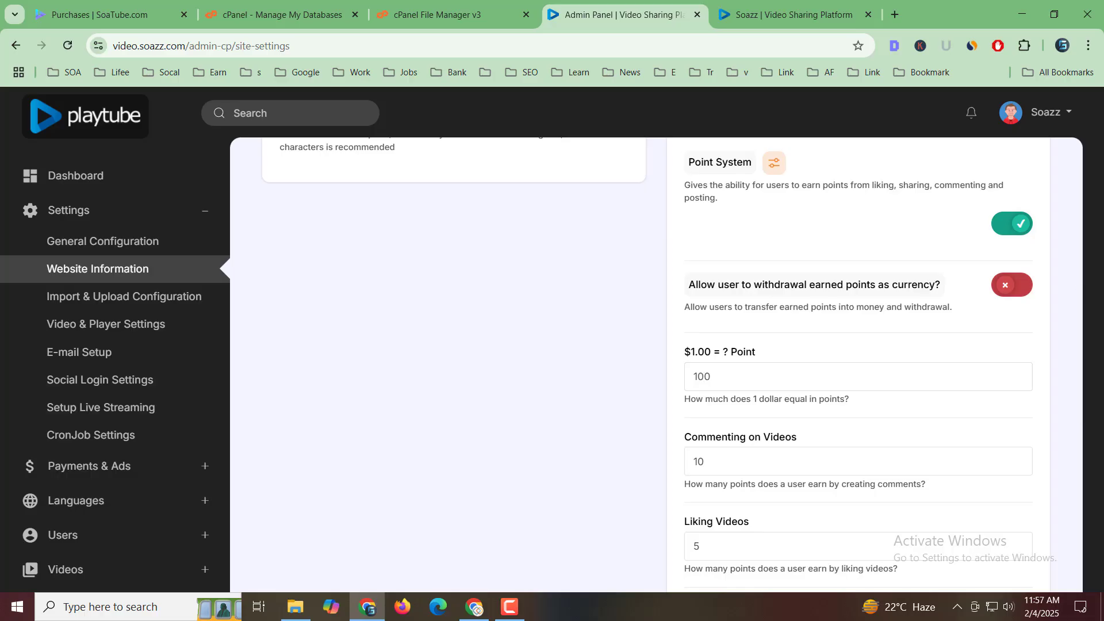
pyautogui.click(711, 377)
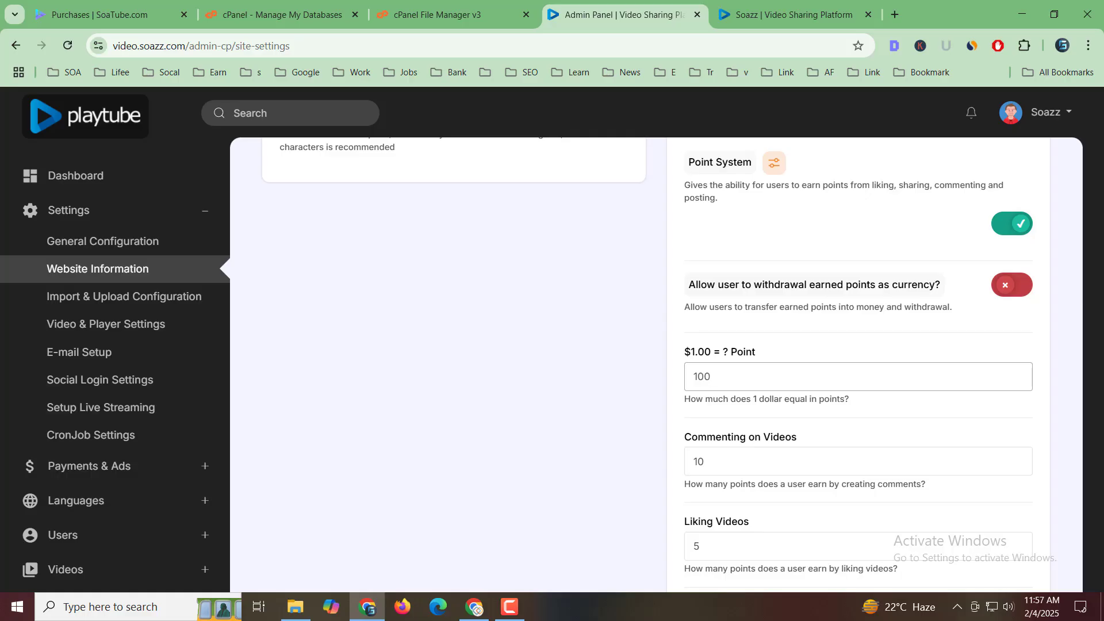
pyautogui.scroll(-1, 671, 360)
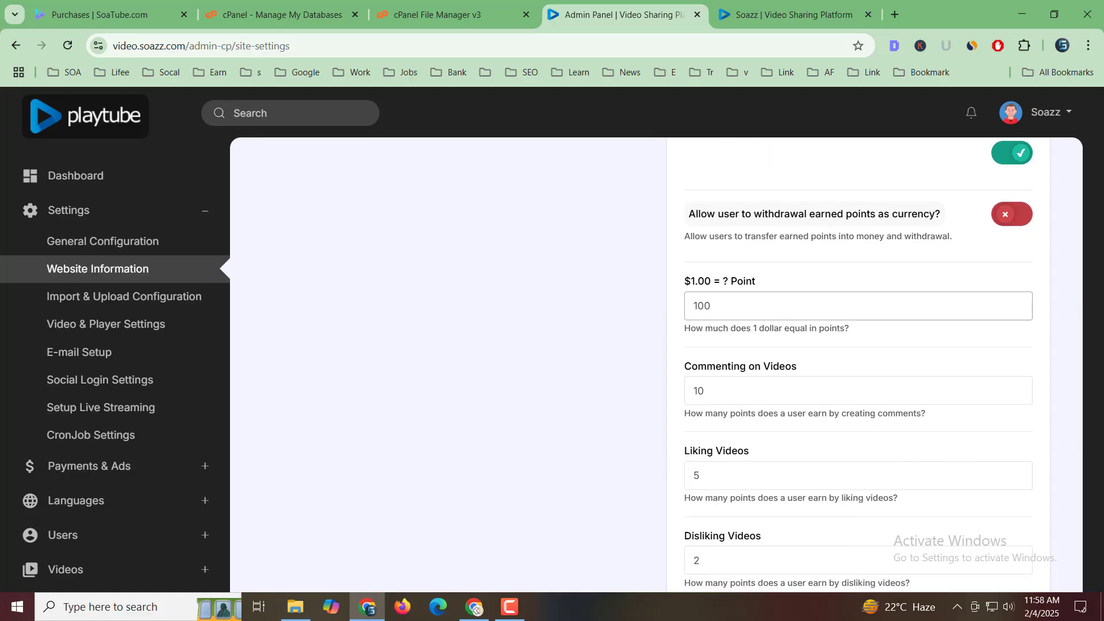
# Set Commenting, Liking and Disliking Videos points to 1 each
pyautogui.click(706, 391)
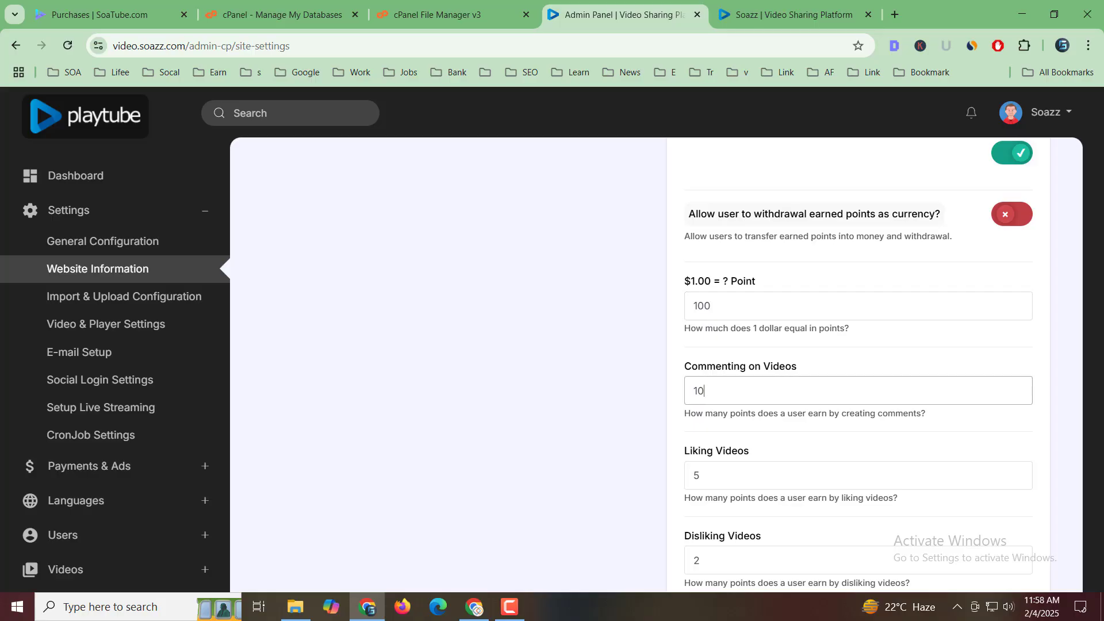
pyautogui.hotkey('shift', 'Left')
pyautogui.press('BackSpace')
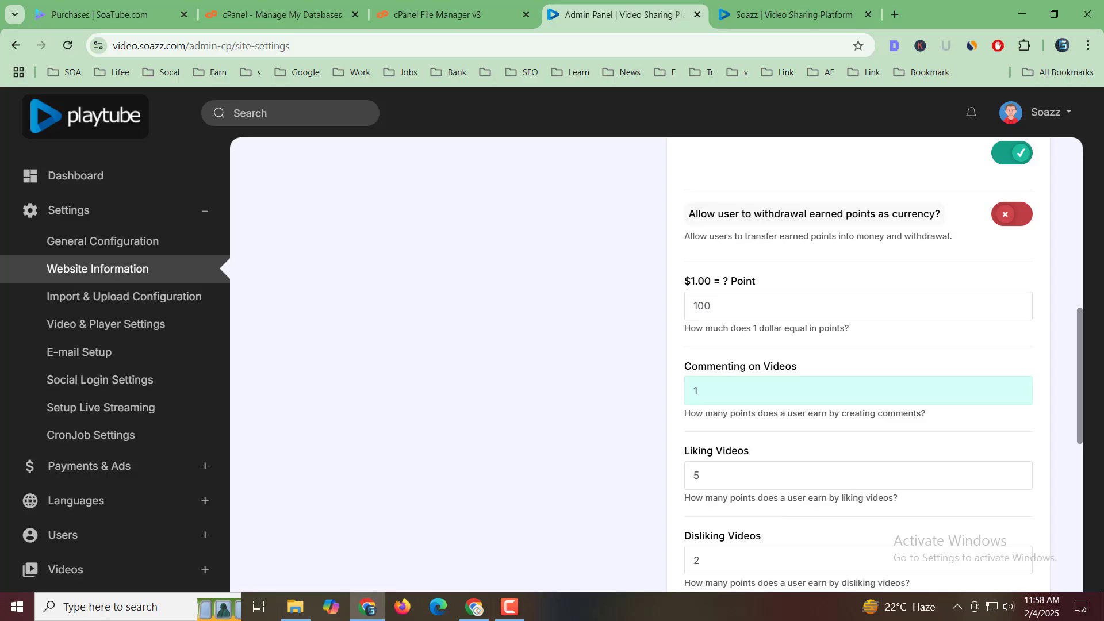
pyautogui.click(694, 476)
pyautogui.hotkey('shift', 'Right')
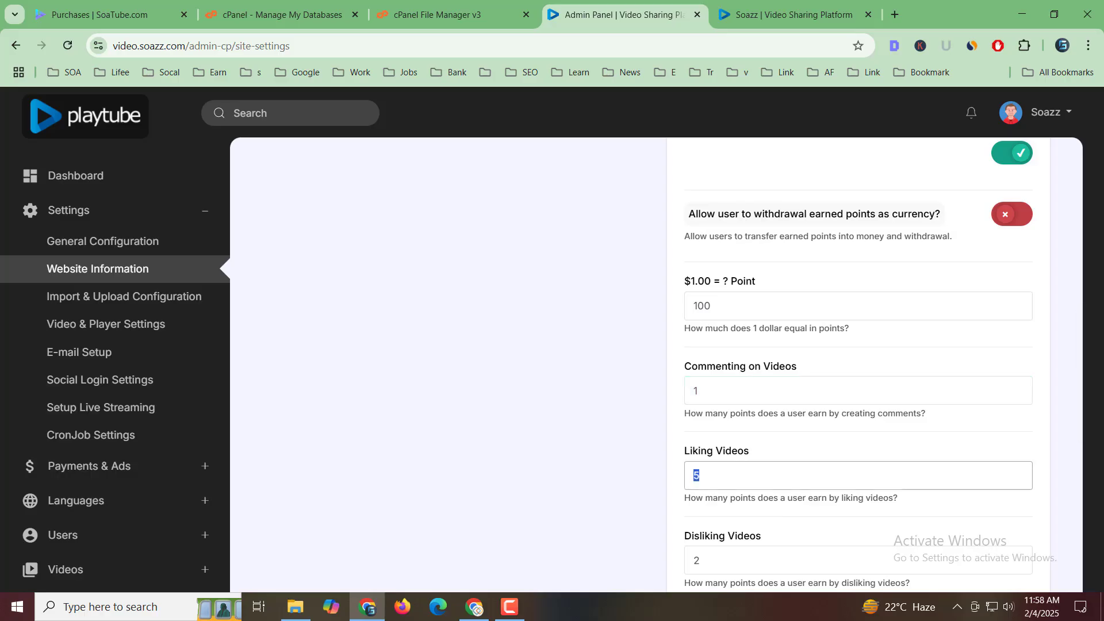
pyautogui.write('1')
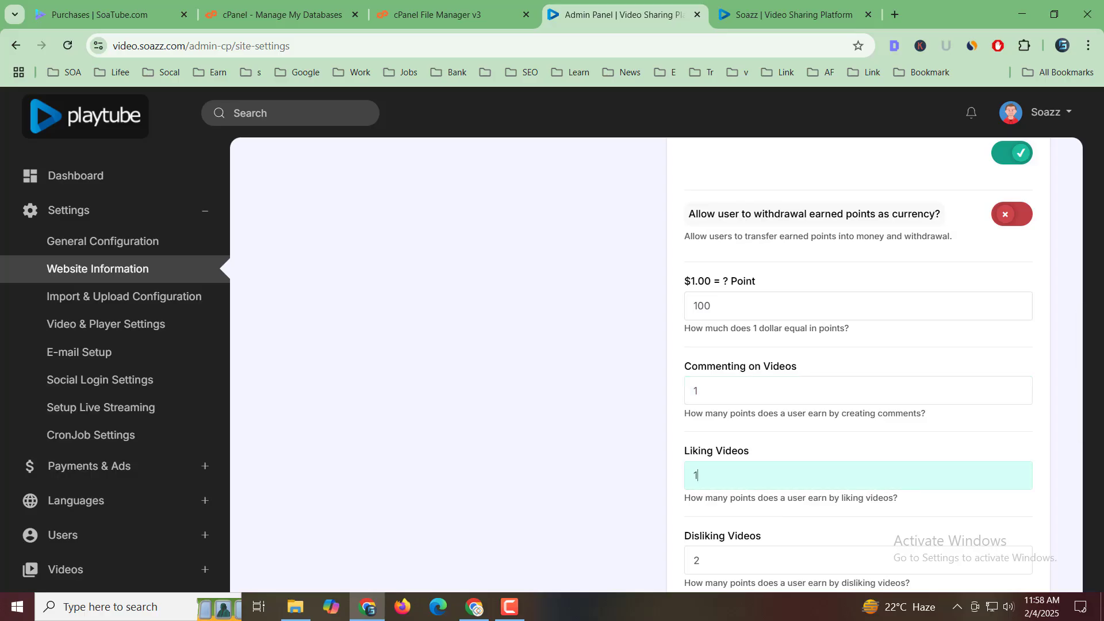
pyautogui.press('Tab')
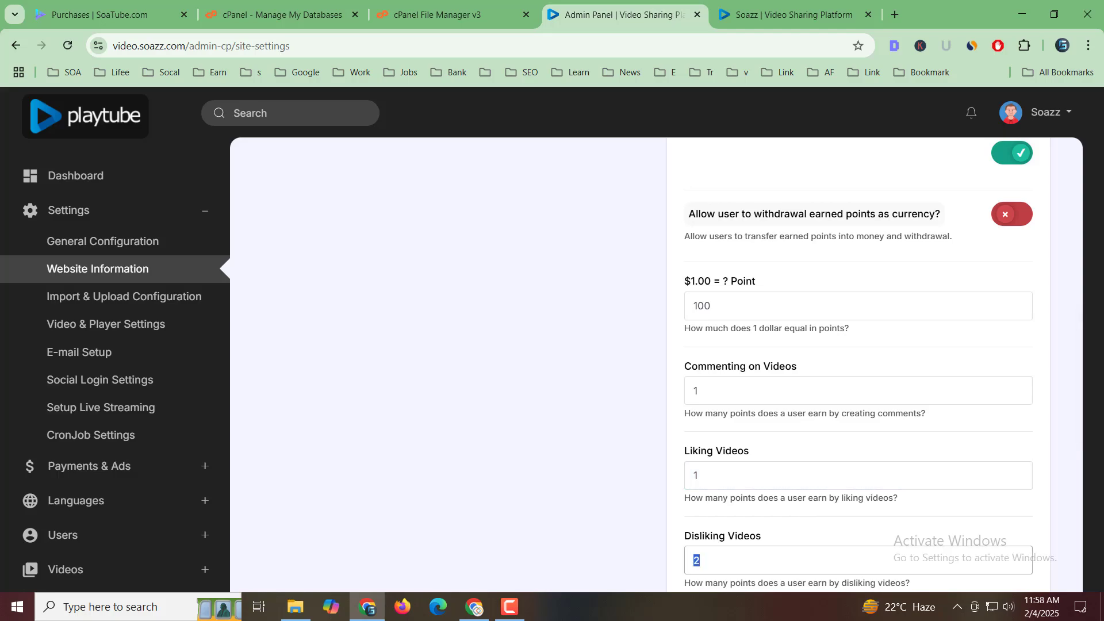
pyautogui.write('1')
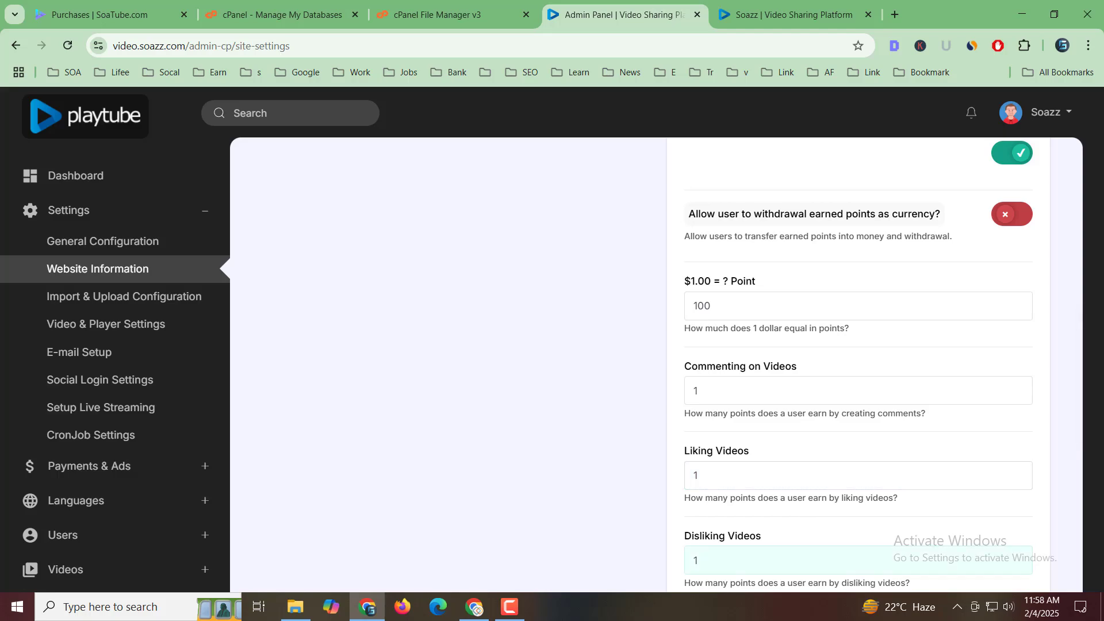
# Keep Watching Videos at 2 points and cut Uploading Videos from 20 to 2
pyautogui.scroll(-2, 858, 368)
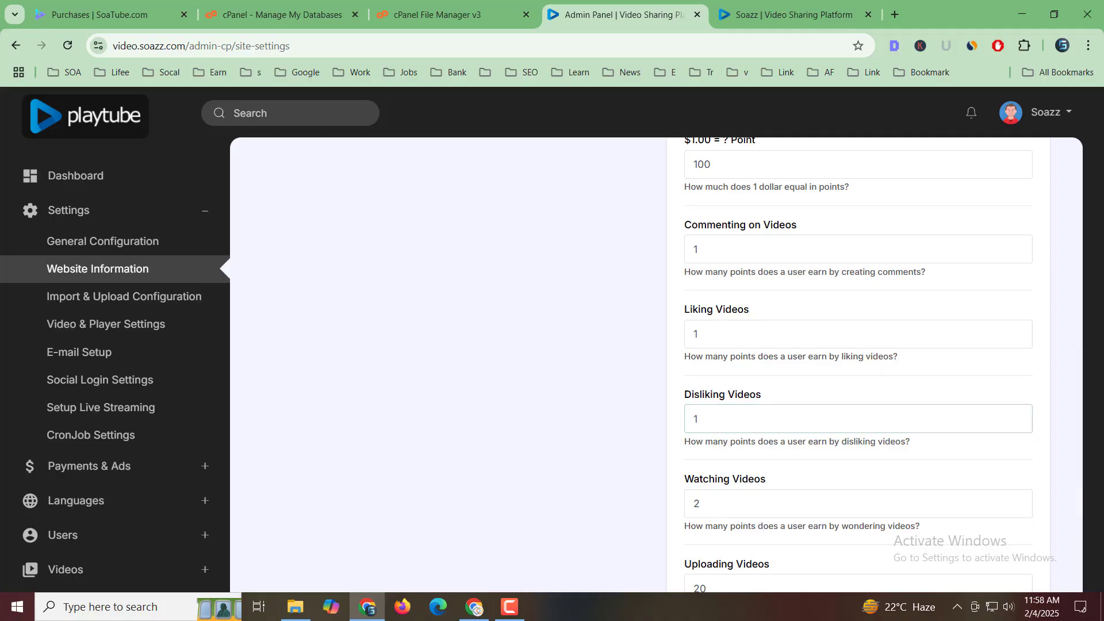
pyautogui.press('Tab')
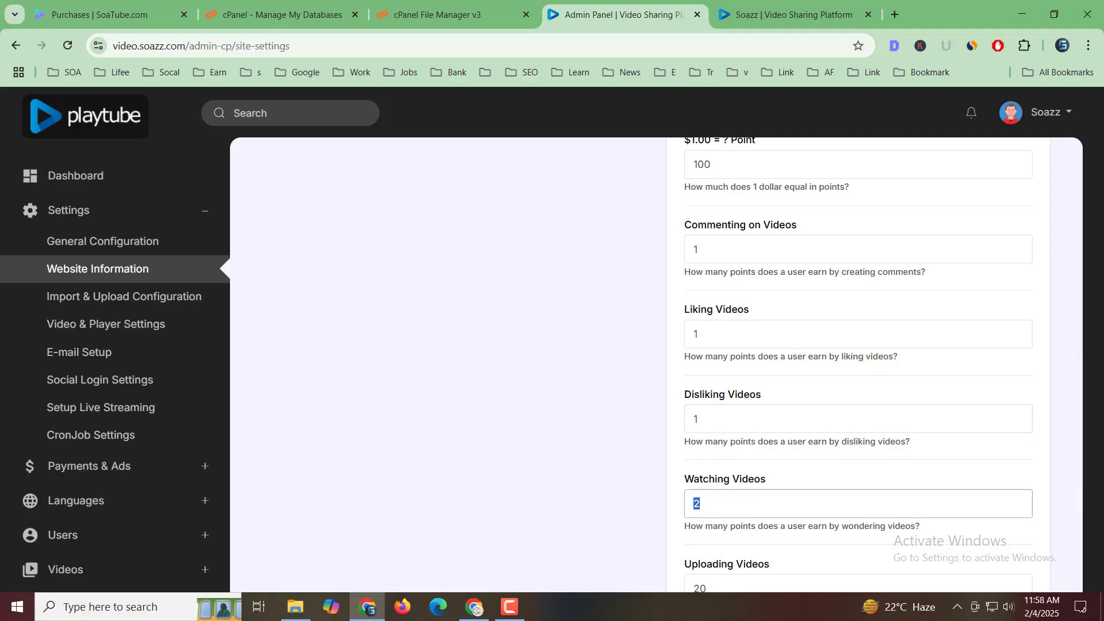
pyautogui.click(707, 504)
pyautogui.scroll(-1, 707, 506)
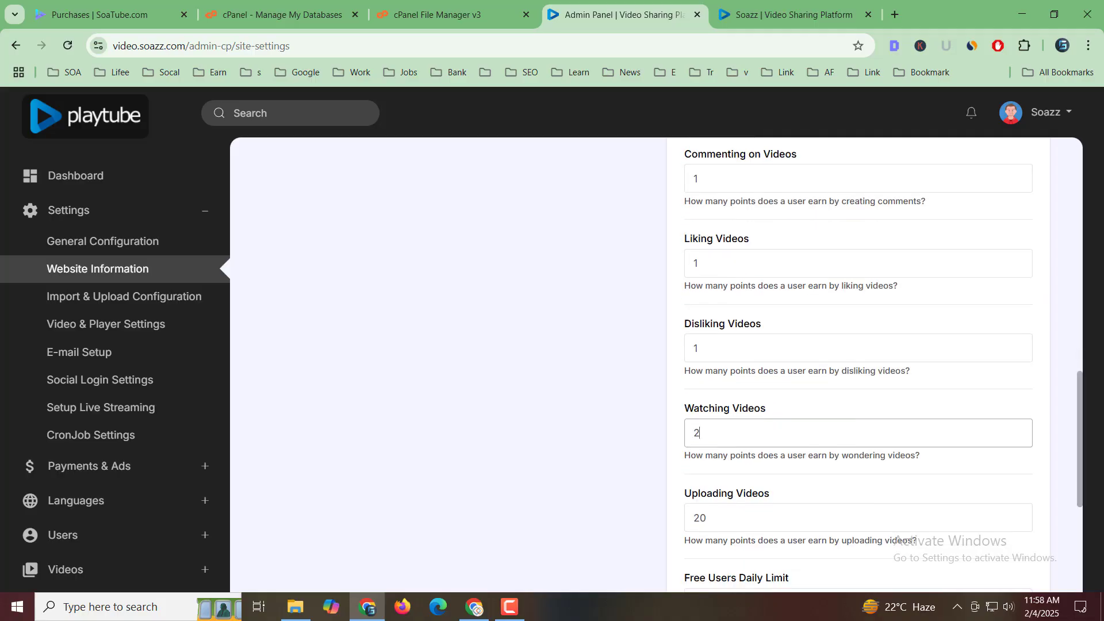
pyautogui.click(707, 518)
pyautogui.moveTo(707, 517); pyautogui.dragTo(693, 517)
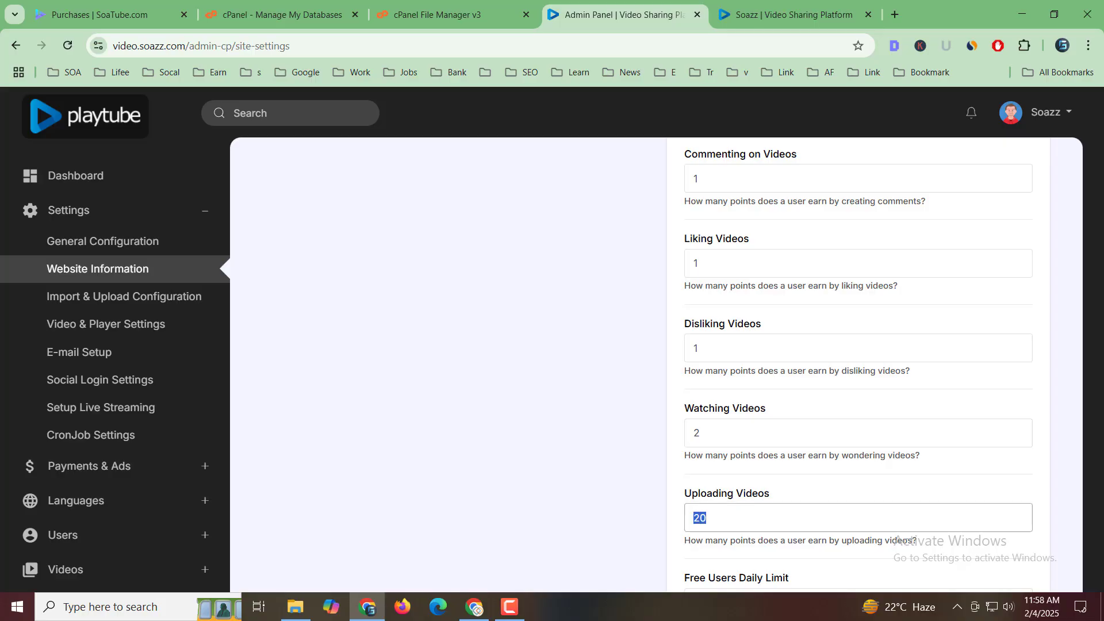
pyautogui.click(698, 518)
pyautogui.press('Delete')
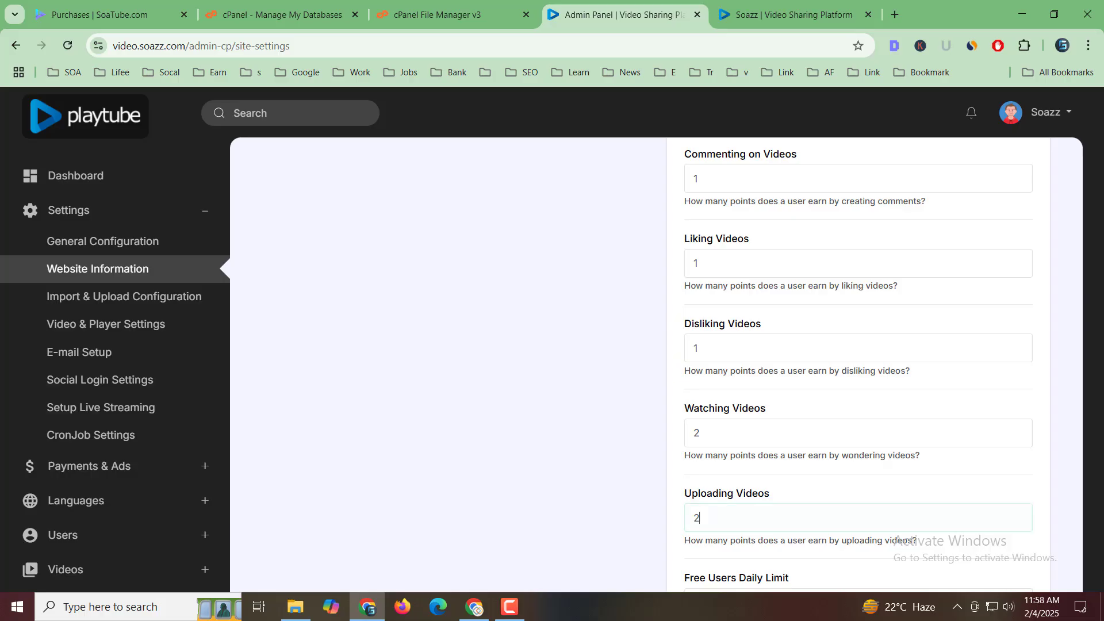
pyautogui.scroll(-2, 697, 518)
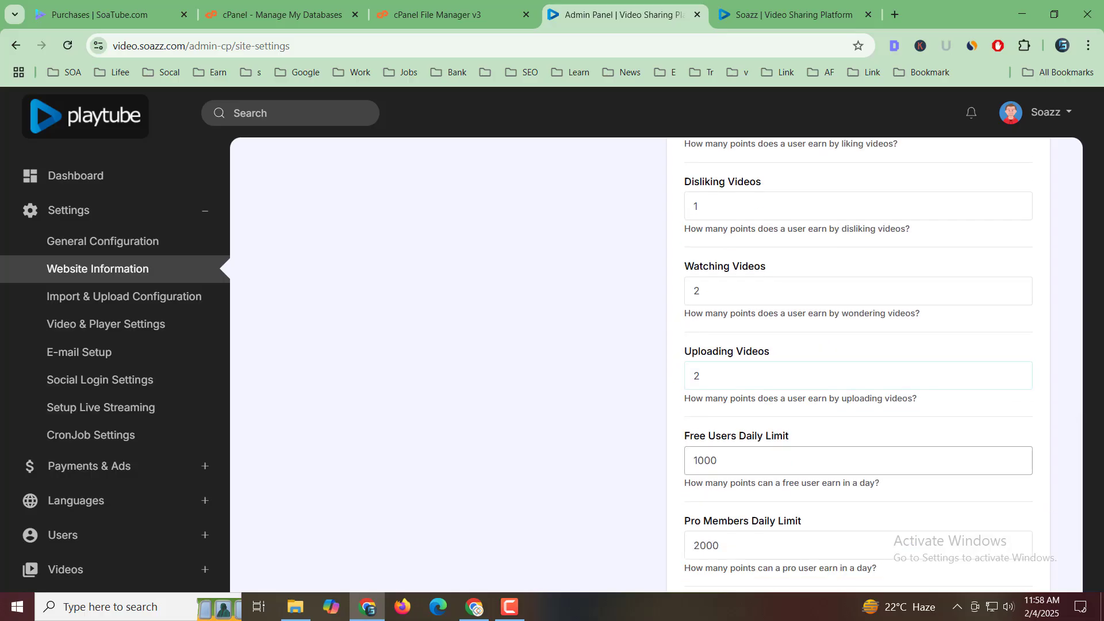
# Set the Free Users daily limit to 100 and Pro Members daily limit to 500
pyautogui.scroll(-1, 718, 460)
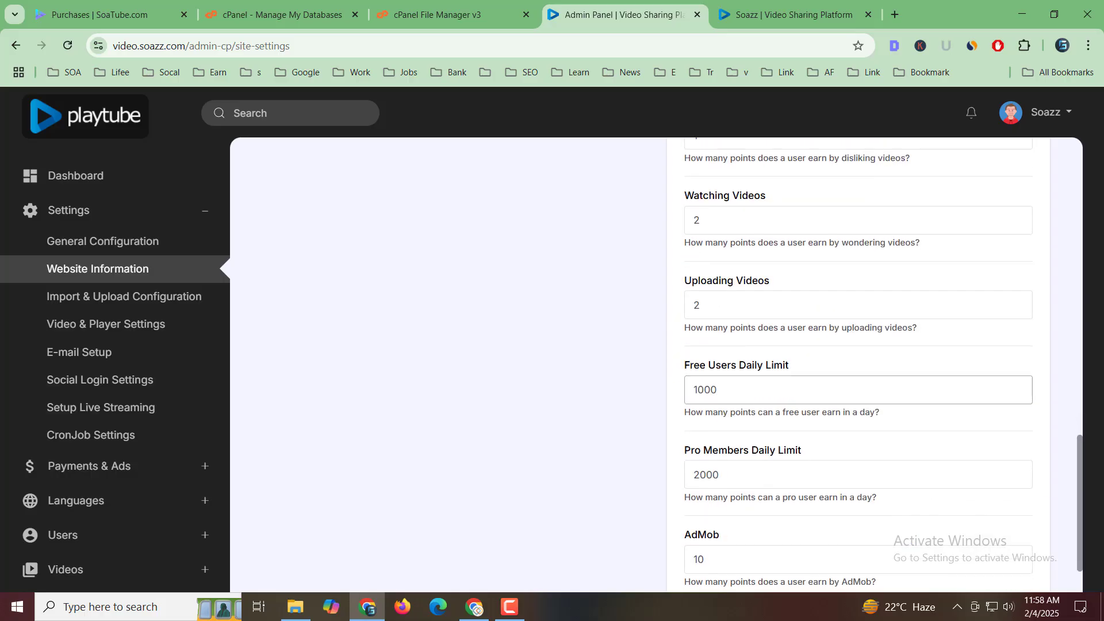
pyautogui.click(720, 475)
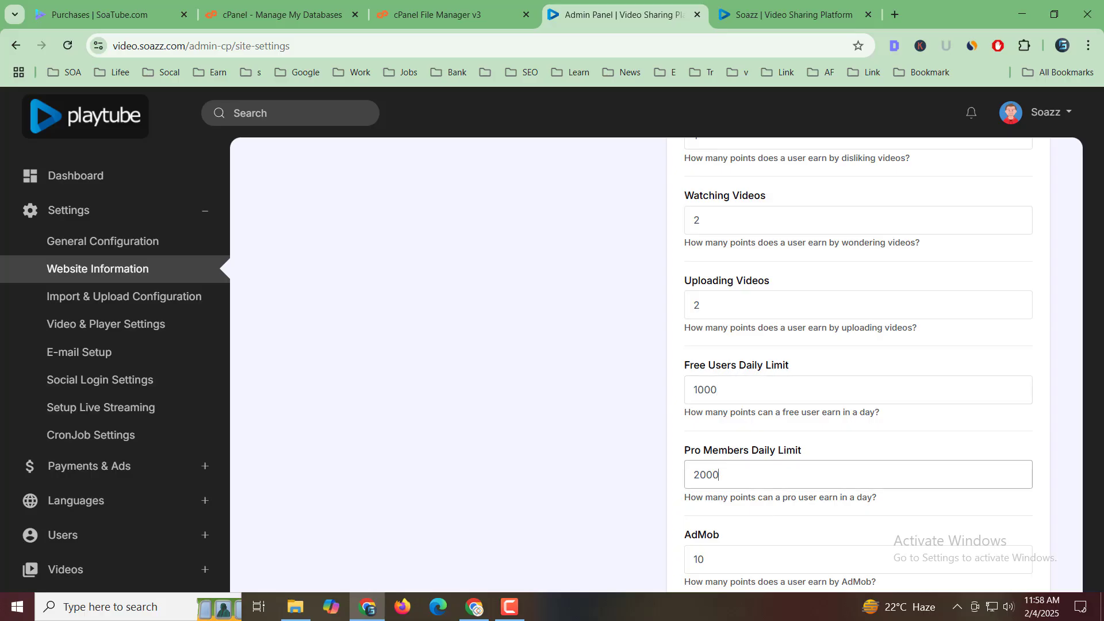
pyautogui.hotkey('shift', 'Left')
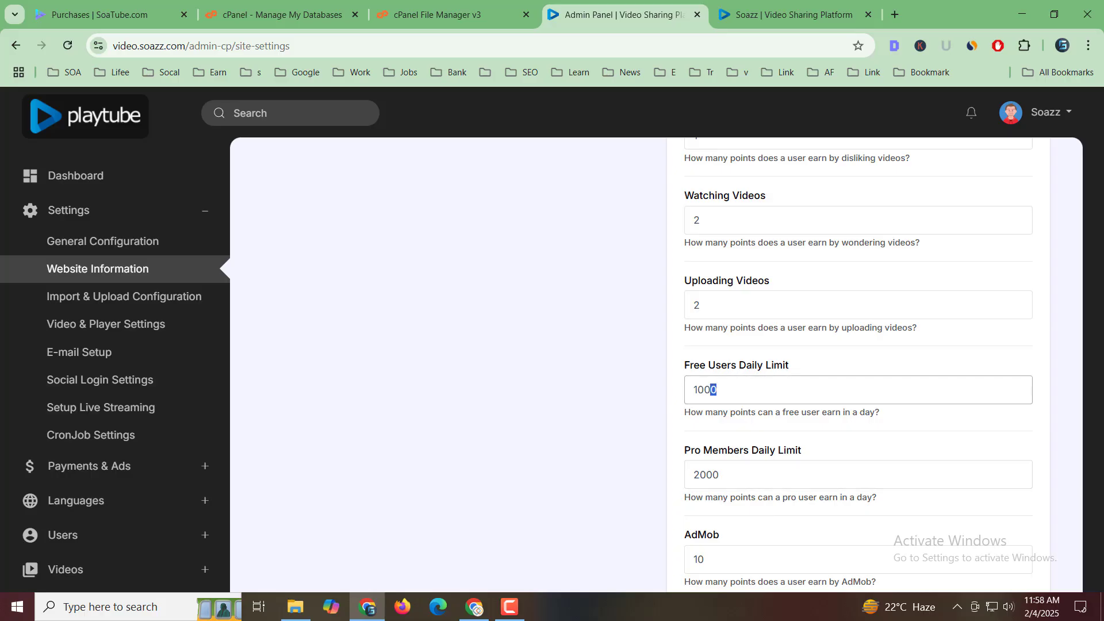
pyautogui.press('BackSpace')
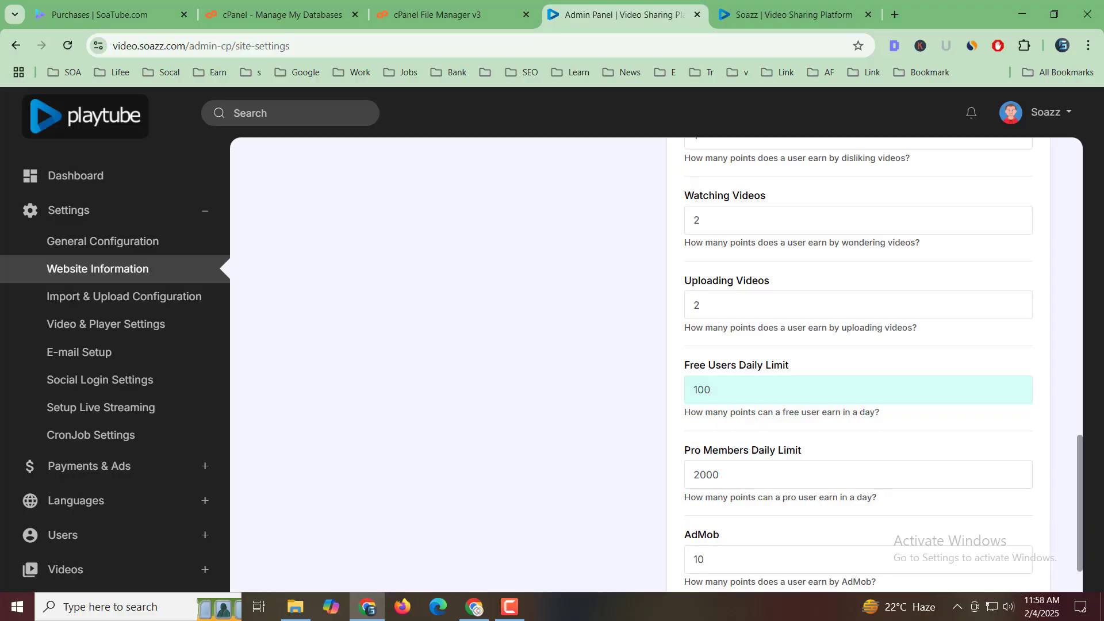
pyautogui.scroll(-1, 858, 368)
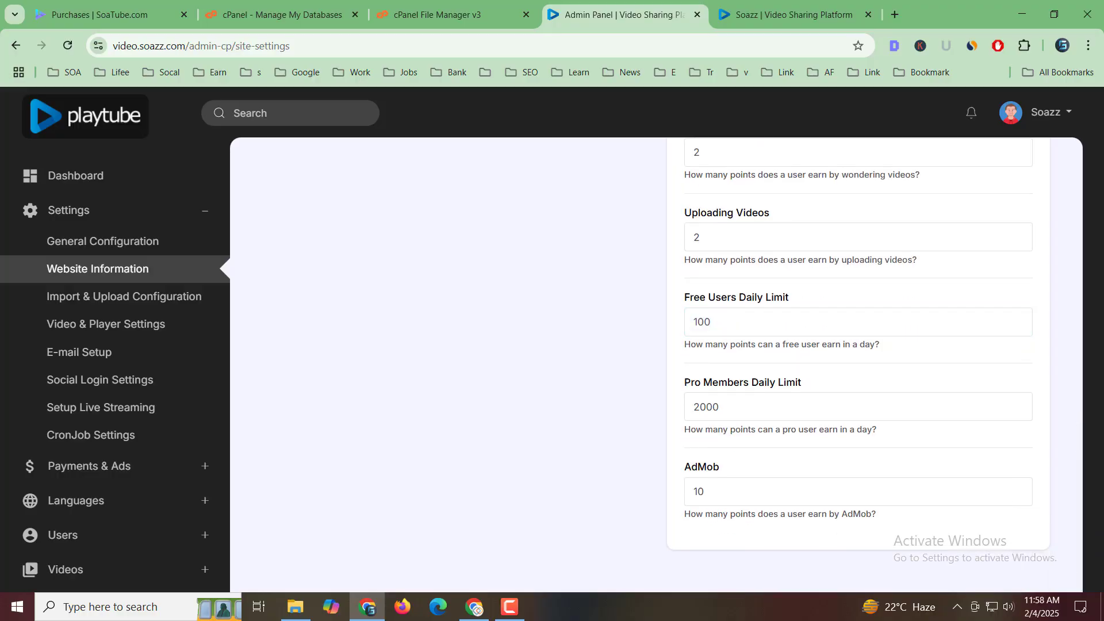
pyautogui.moveTo(707, 407); pyautogui.dragTo(693, 407)
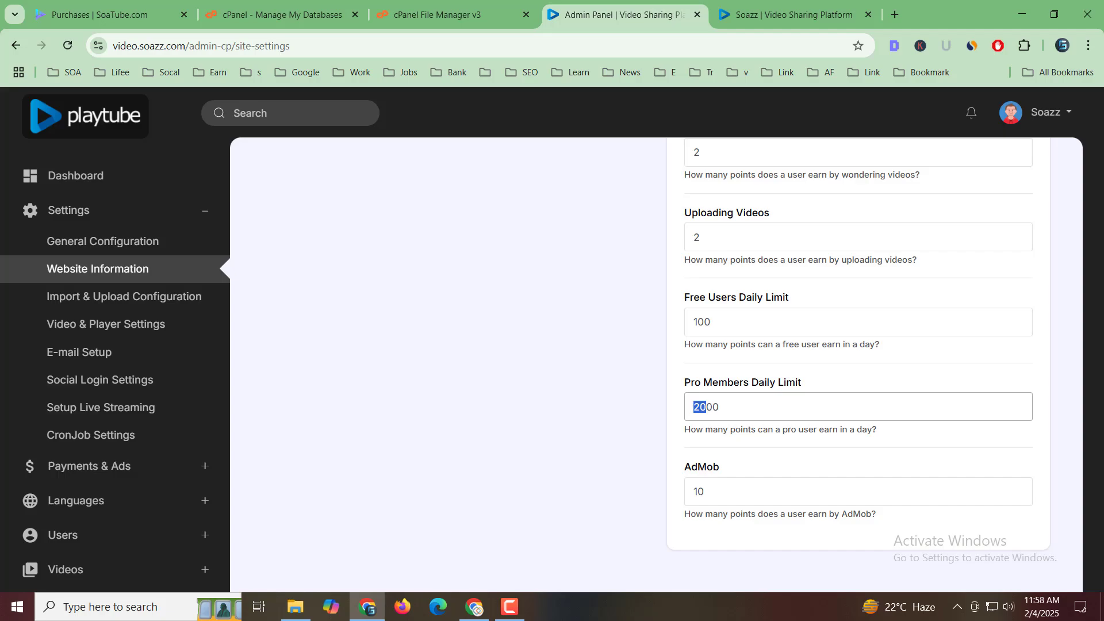
pyautogui.write('5')
# Set AdMob points to 2 and the $1.00 conversion to 1000 points
pyautogui.moveTo(706, 493); pyautogui.dragTo(698, 492)
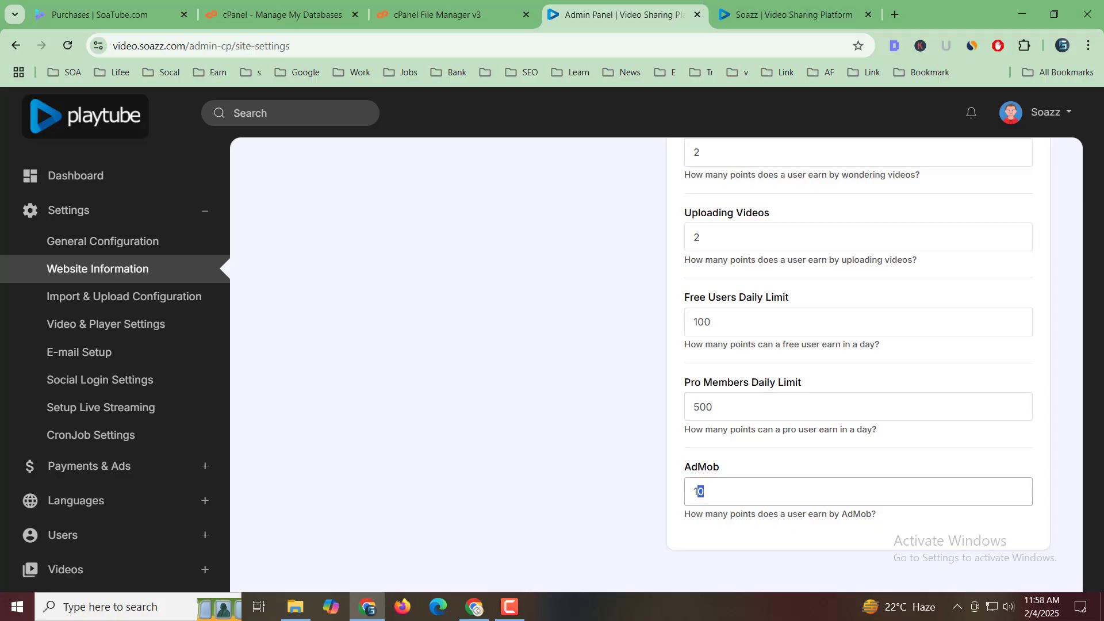
pyautogui.press('BackSpace')
pyautogui.press('BackSpace')
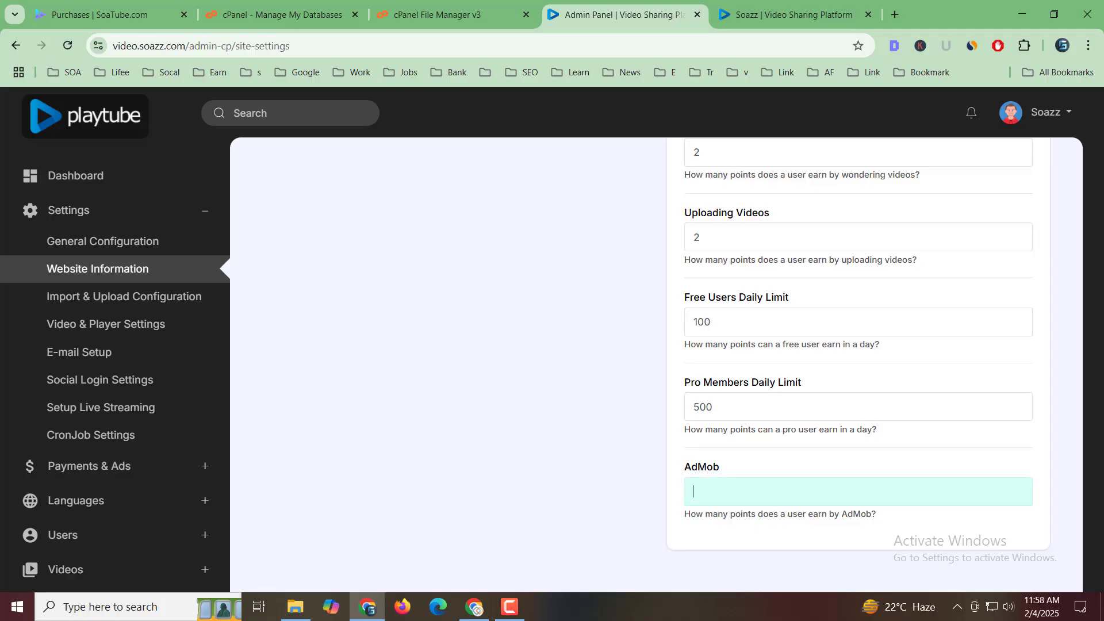
pyautogui.write('2')
pyautogui.scroll(10, 656, 345)
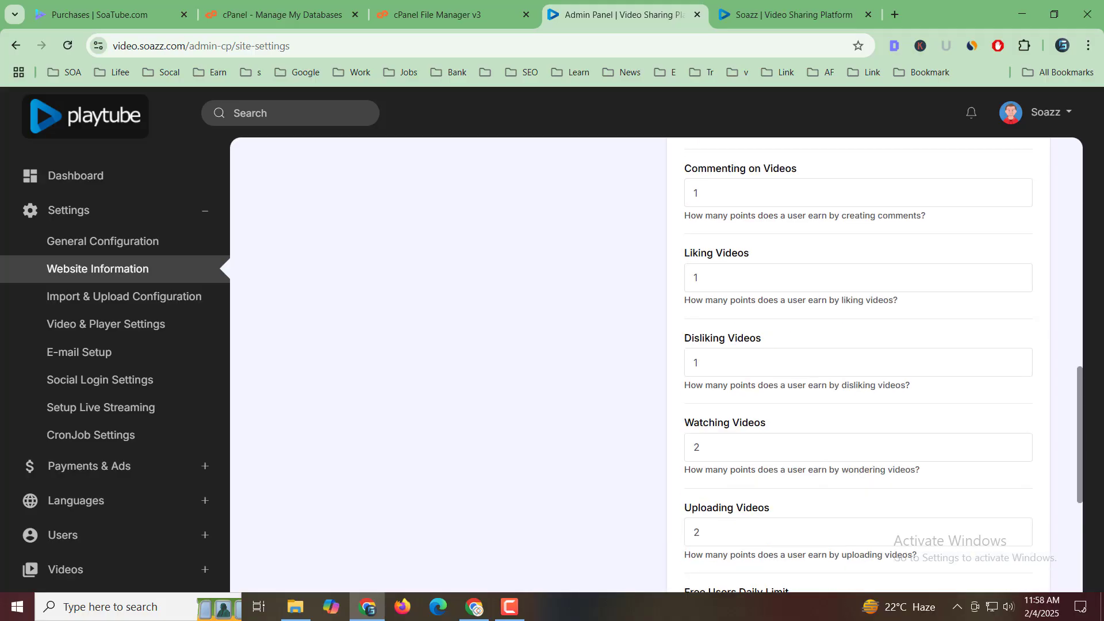
pyautogui.click(713, 454)
pyautogui.write('000')
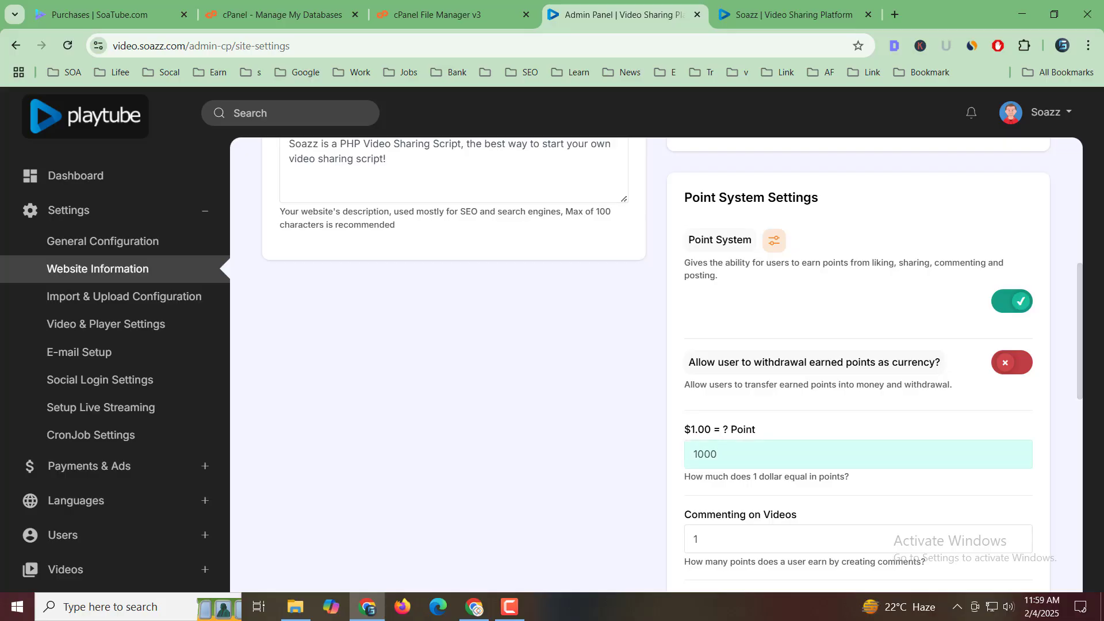
pyautogui.scroll(-10, 655, 345)
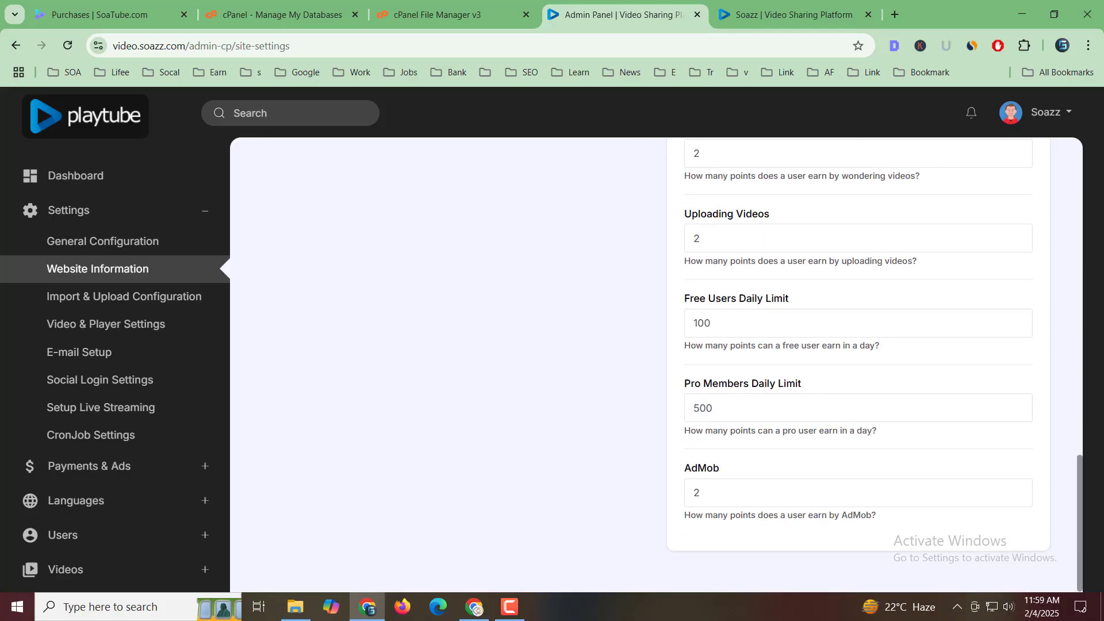
pyautogui.scroll(15, 856, 345)
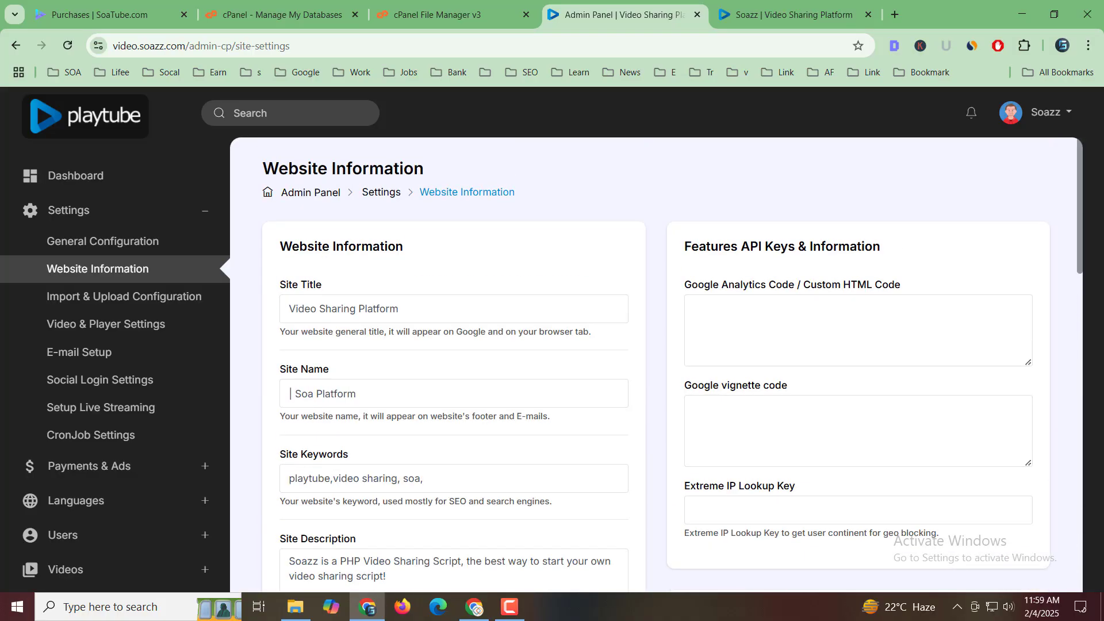
pyautogui.scroll(-8, 857, 345)
pyautogui.scroll(-5, 857, 345)
# In Import & Upload Configuration, set the All Users upload limit to 512MB
pyautogui.click(124, 296)
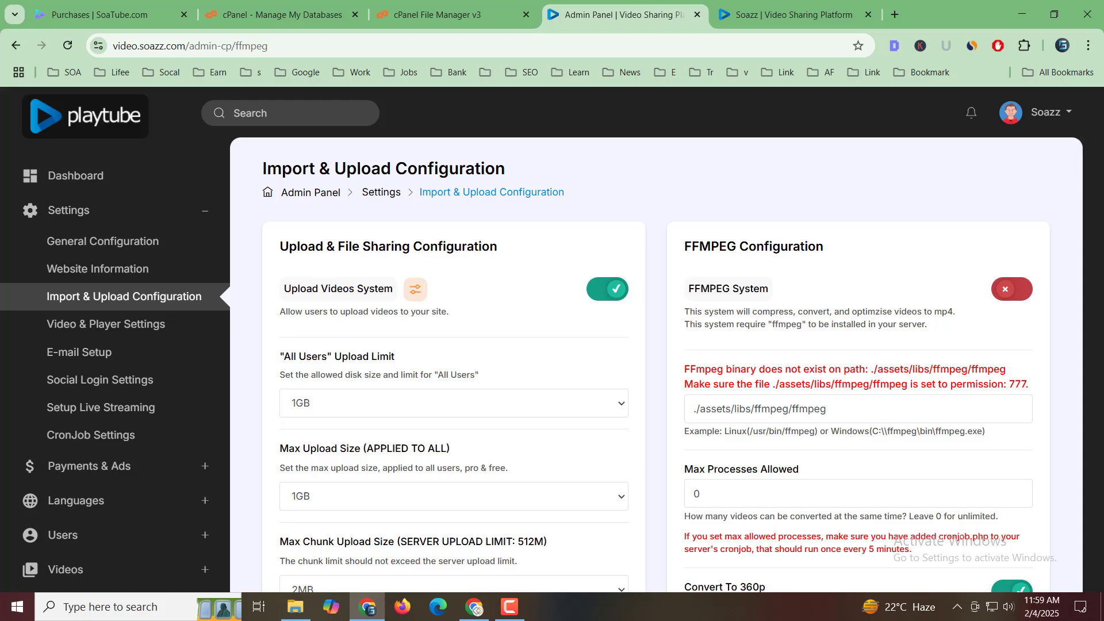
pyautogui.click(415, 290)
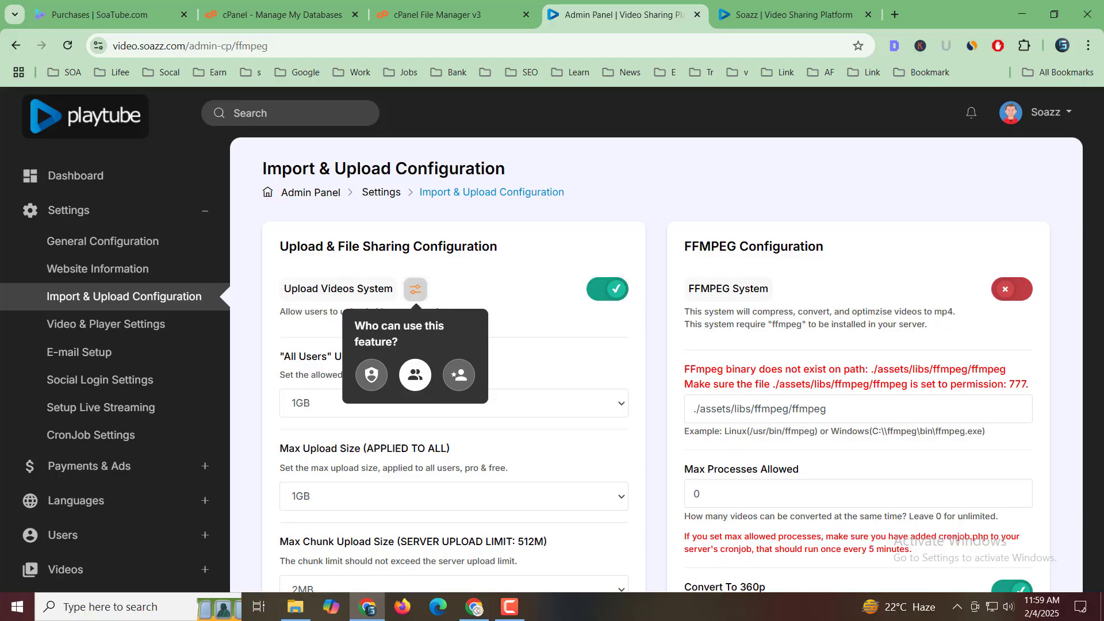
pyautogui.scroll(-1, 655, 368)
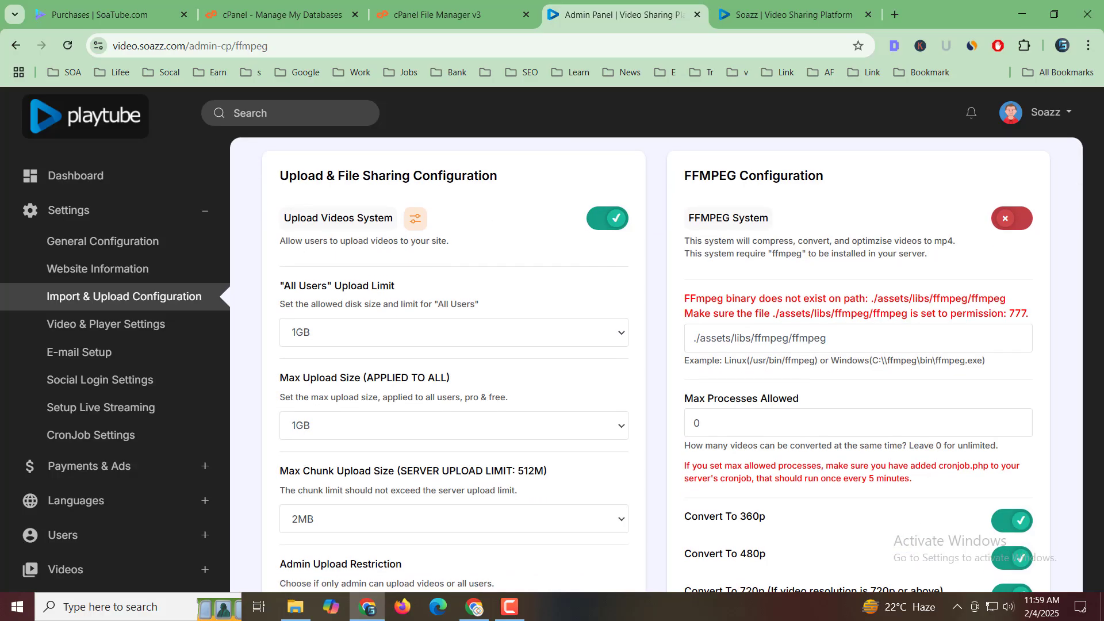
pyautogui.click(453, 332)
pyautogui.click(454, 332)
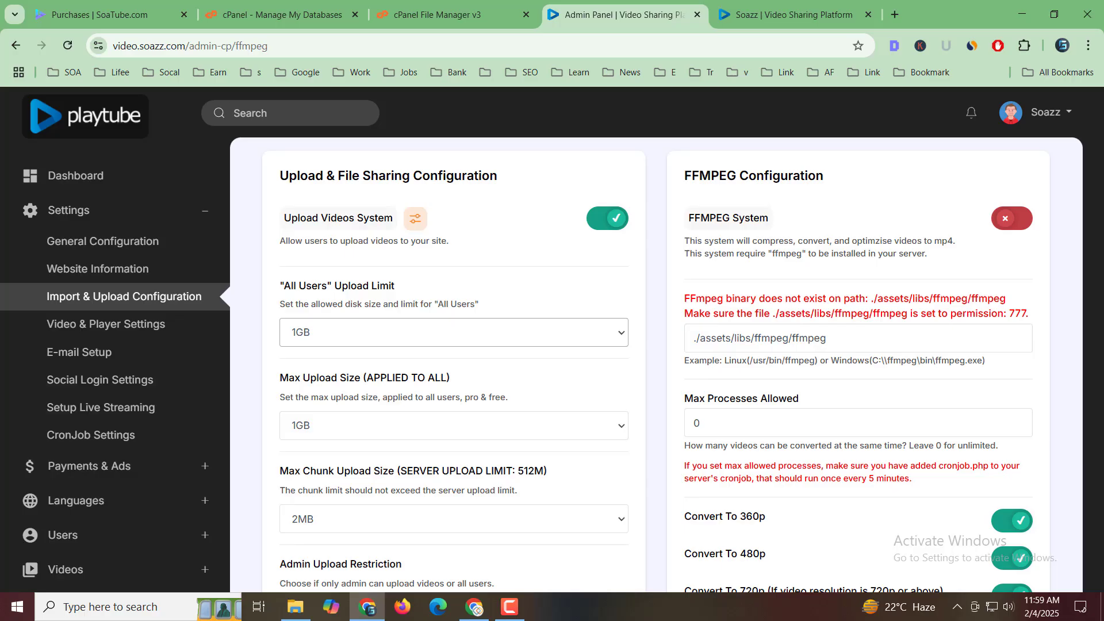
pyautogui.click(454, 332)
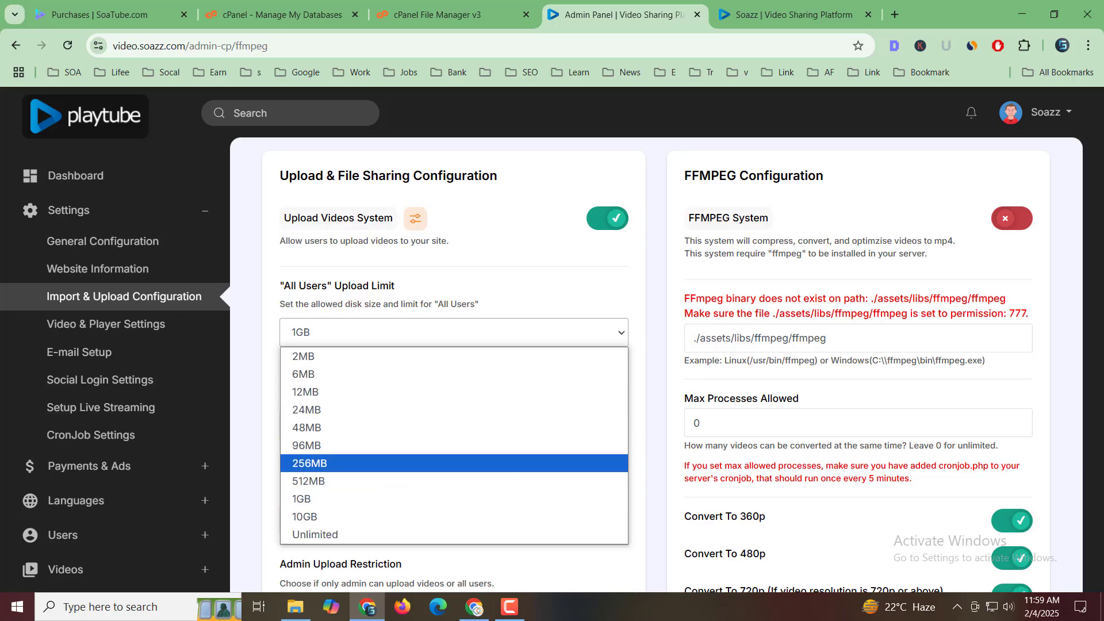
pyautogui.click(454, 463)
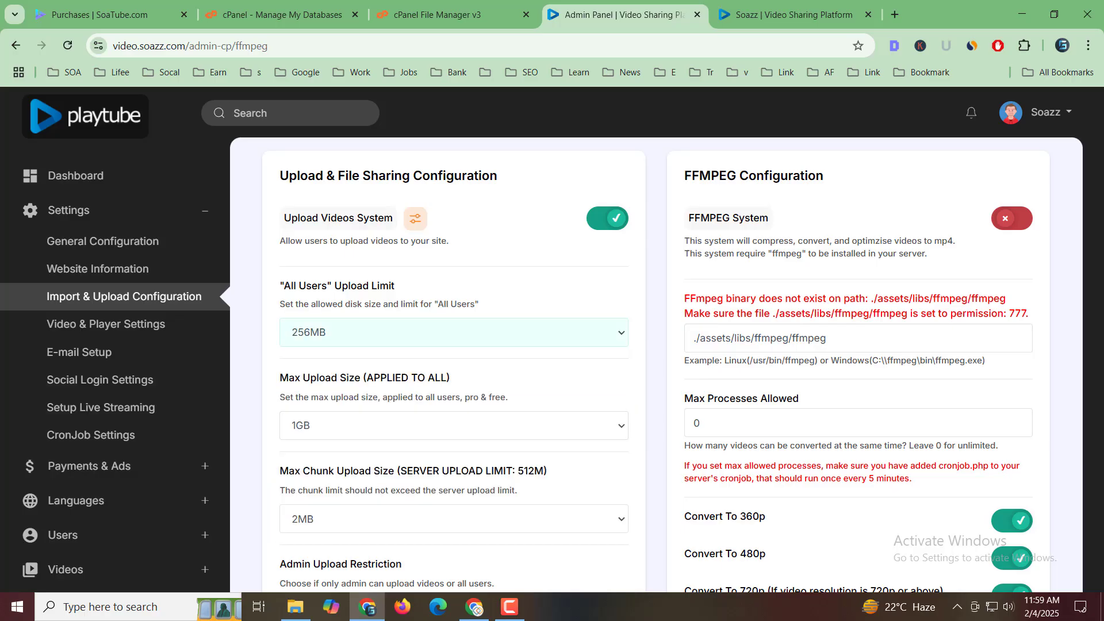
pyautogui.click(453, 332)
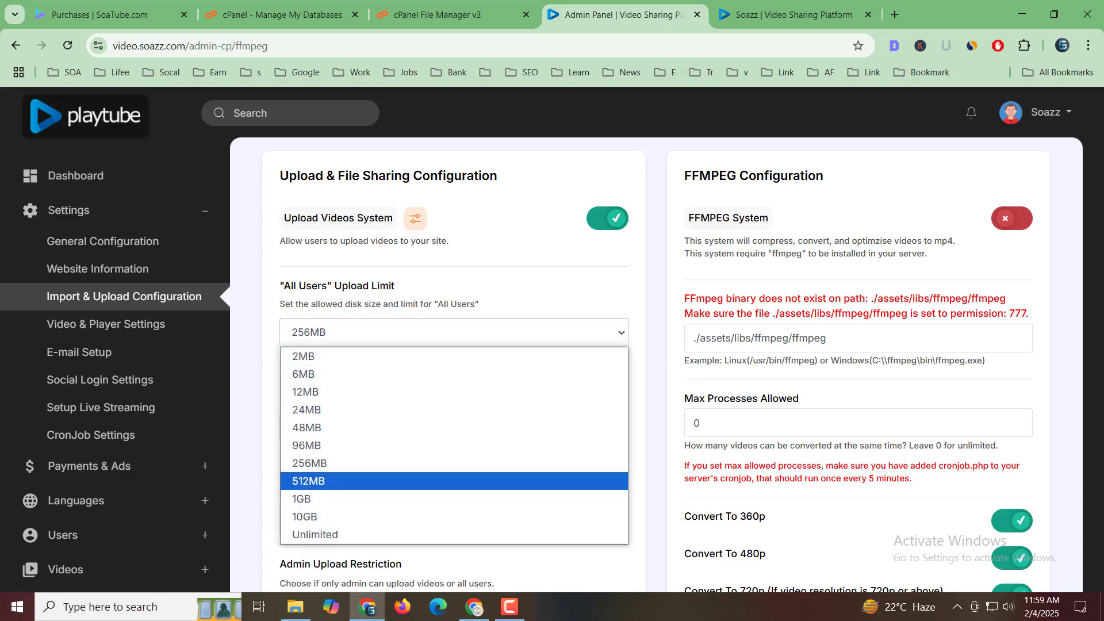
pyautogui.click(454, 481)
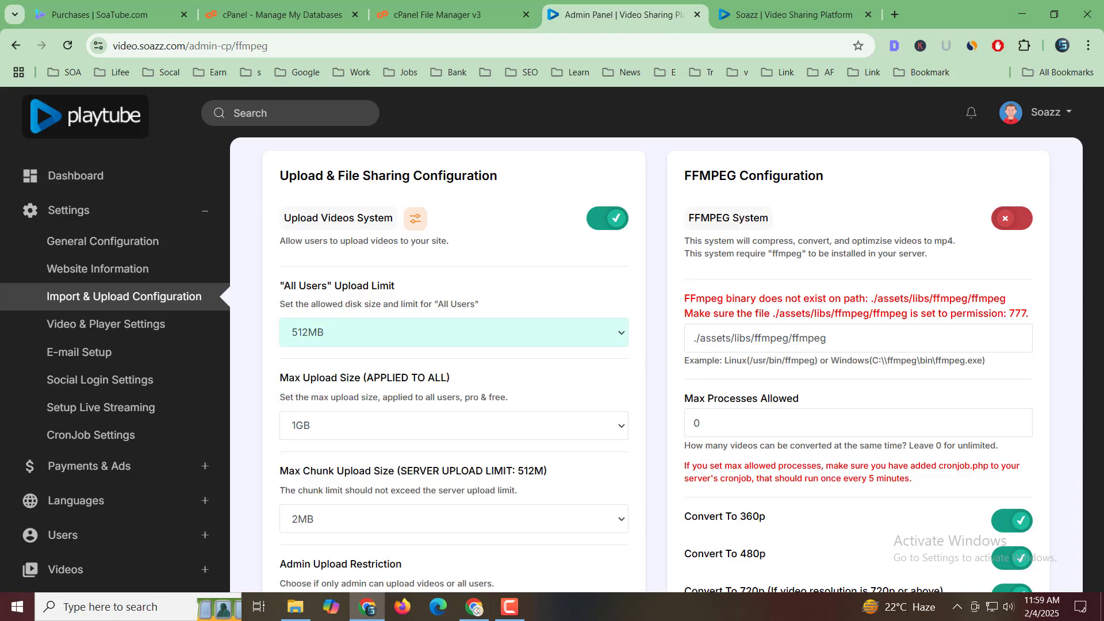
# Keep Max Upload Size at 1GB and set Max Chunk Upload Size to 12MB
pyautogui.scroll(-1, 655, 365)
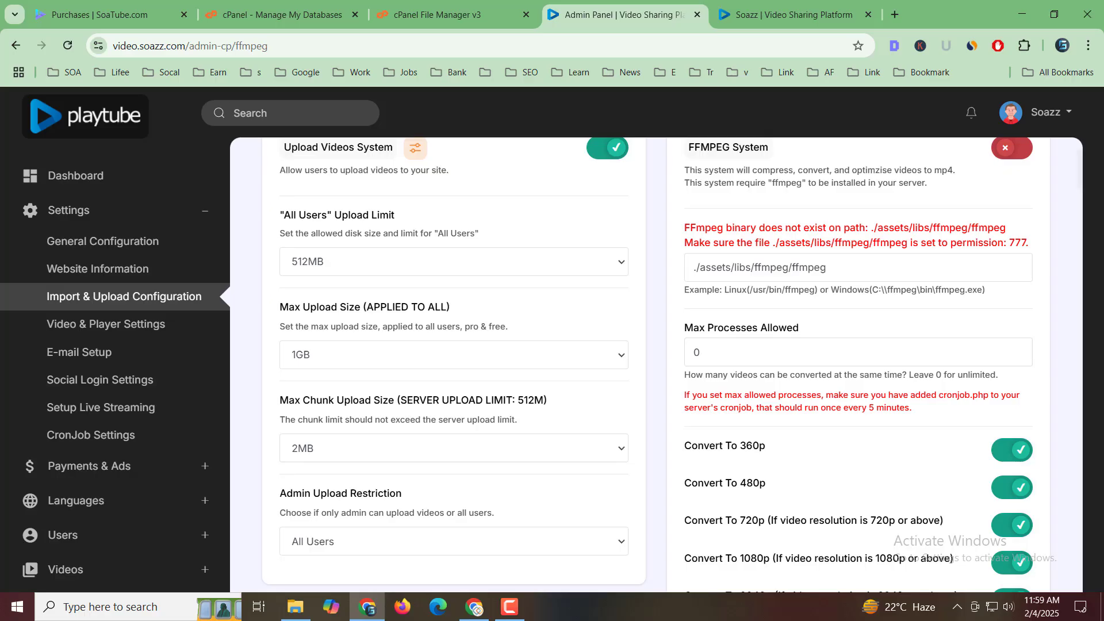
pyautogui.click(453, 355)
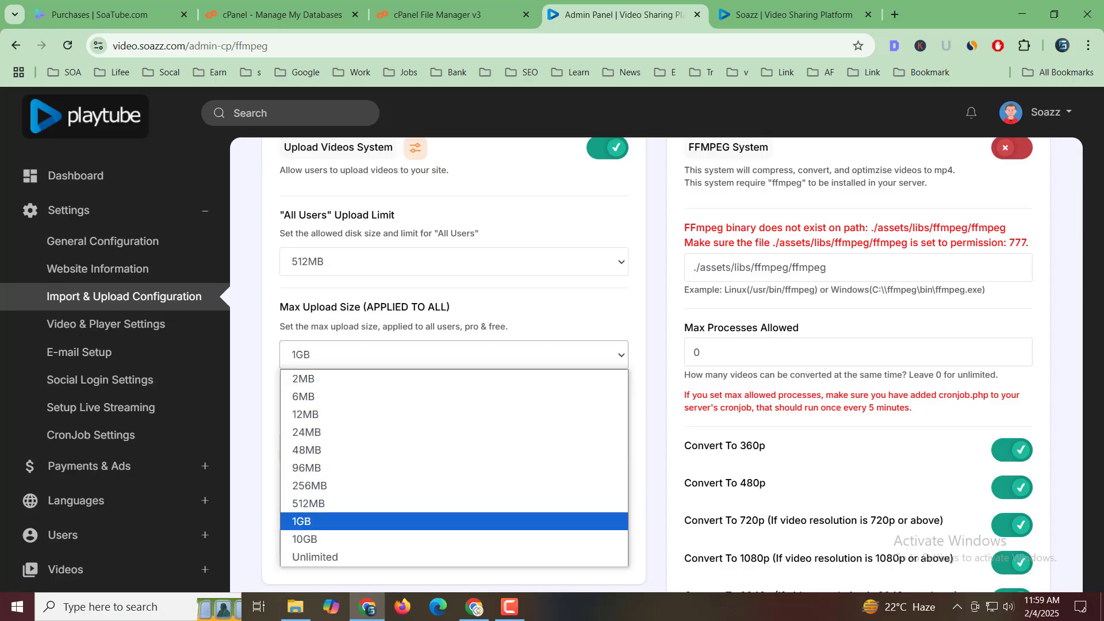
pyautogui.click(454, 354)
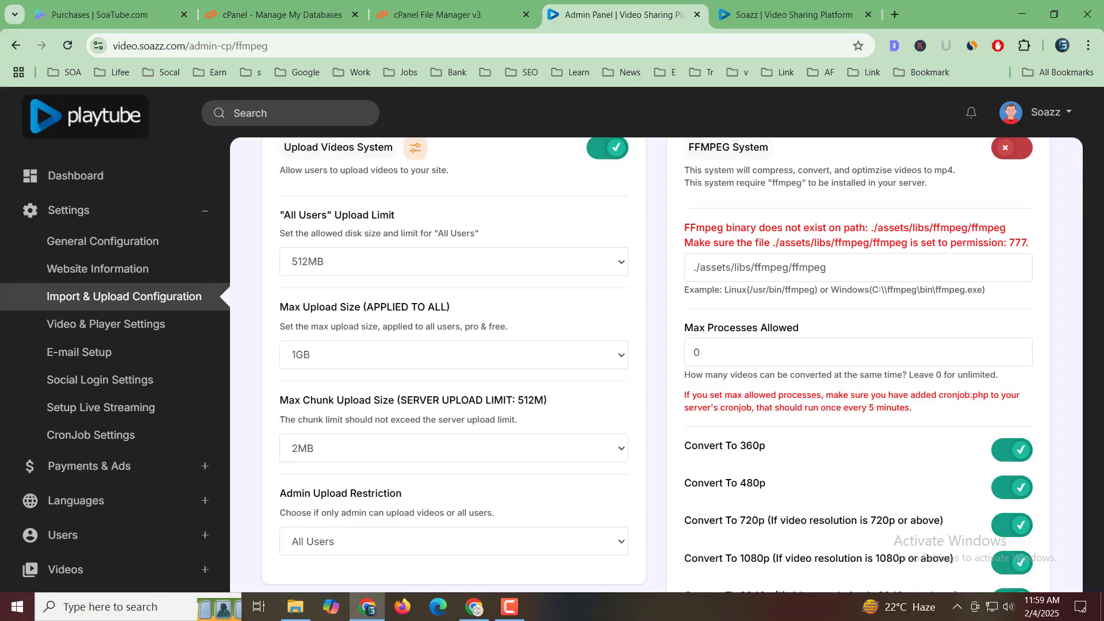
pyautogui.click(454, 448)
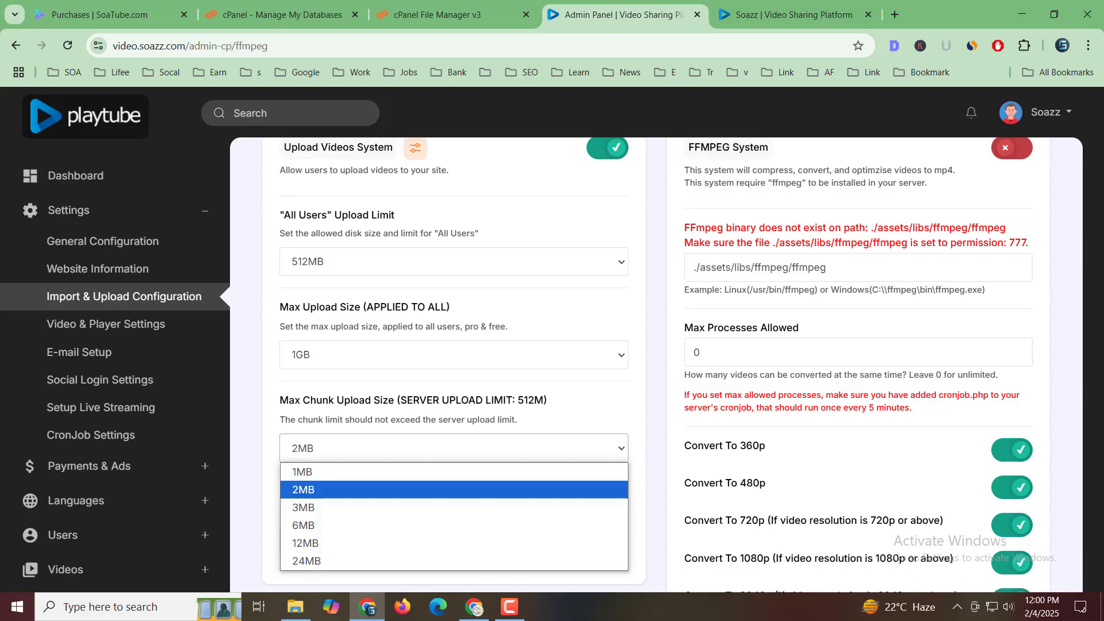
pyautogui.click(453, 448)
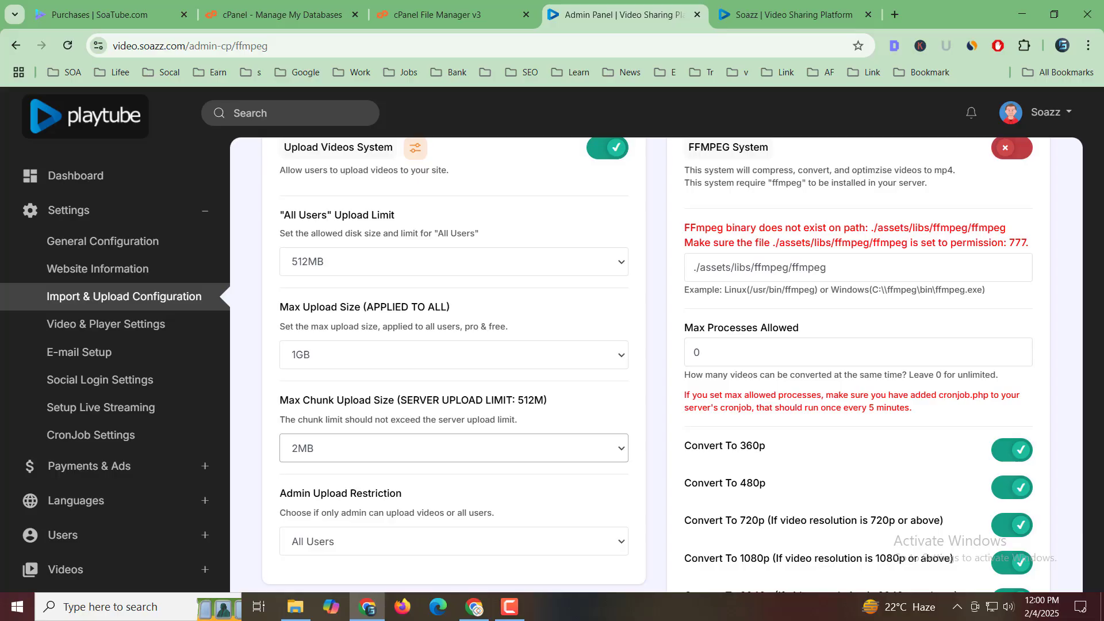
pyautogui.click(454, 447)
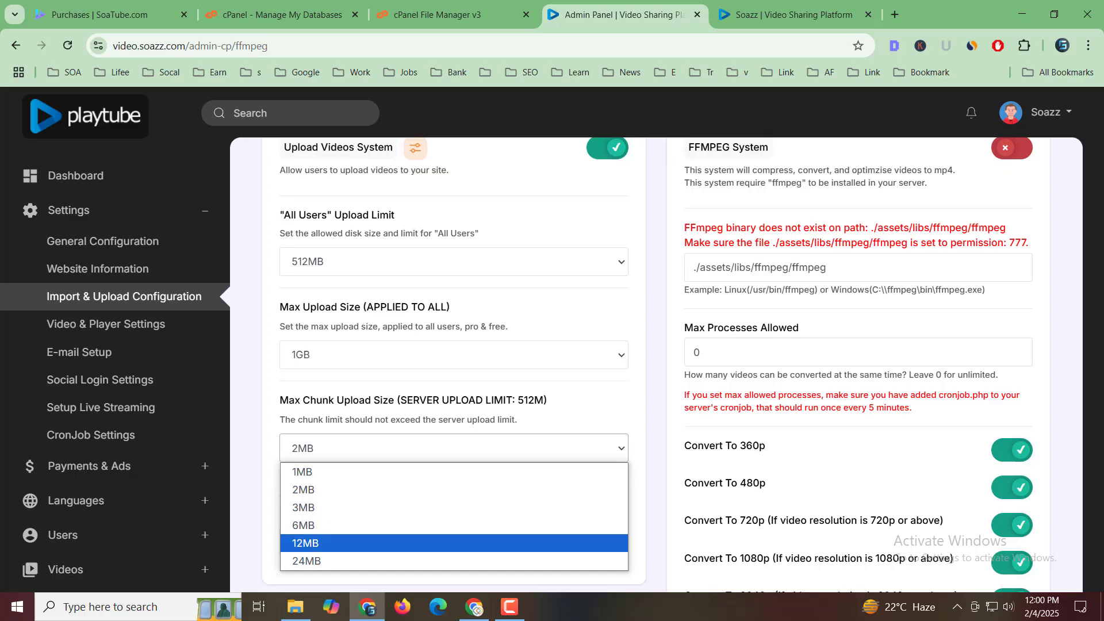
pyautogui.press('Return')
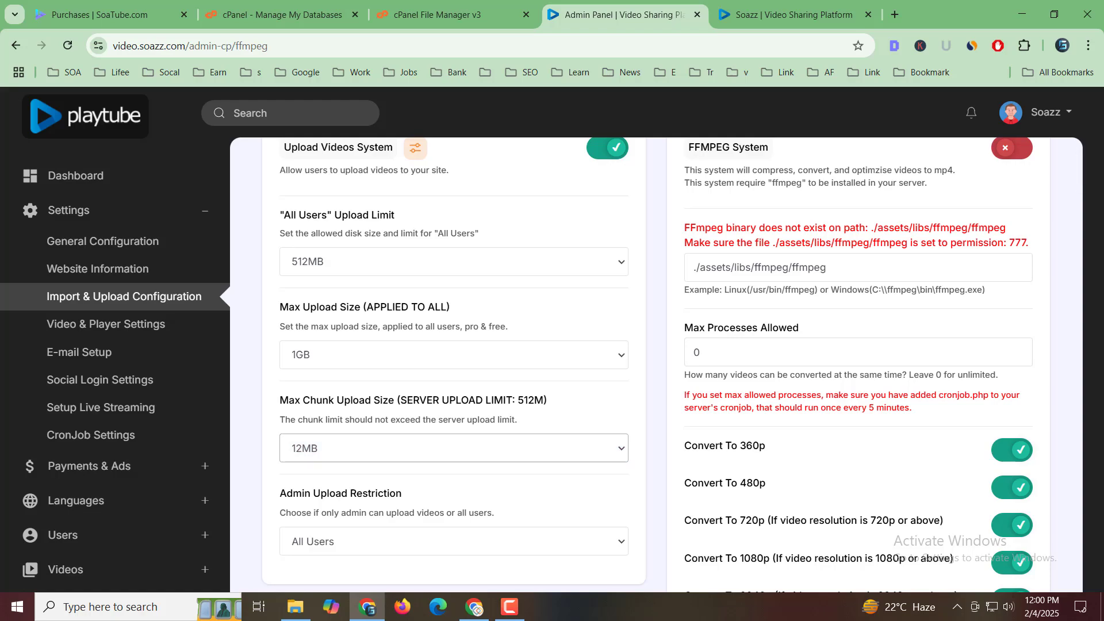
pyautogui.scroll(-2, 453, 399)
pyautogui.click(453, 399)
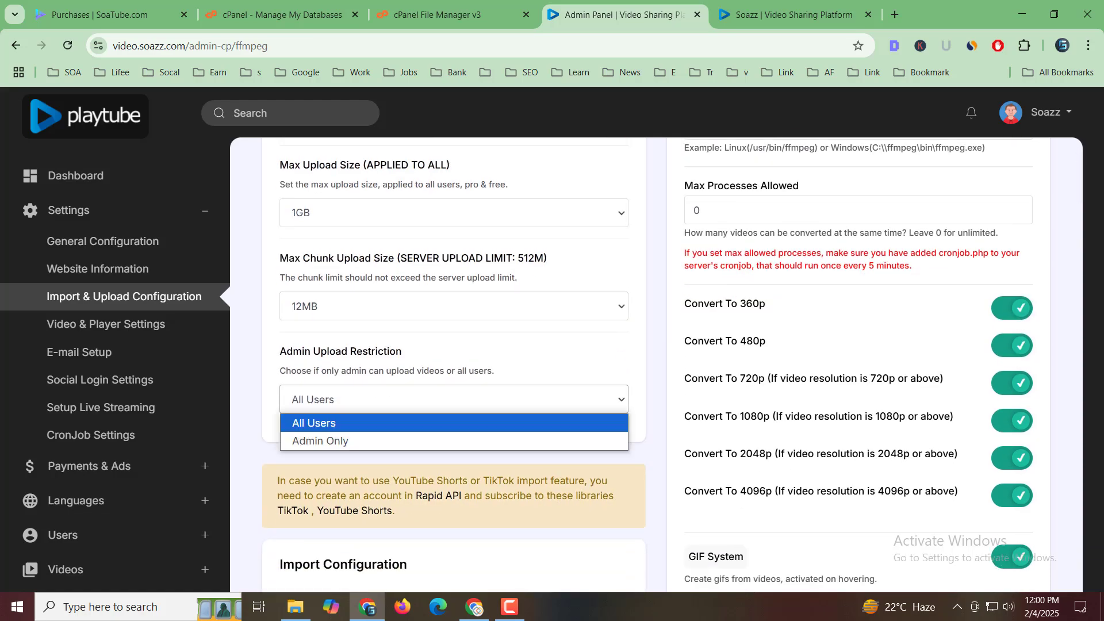
pyautogui.press('Return')
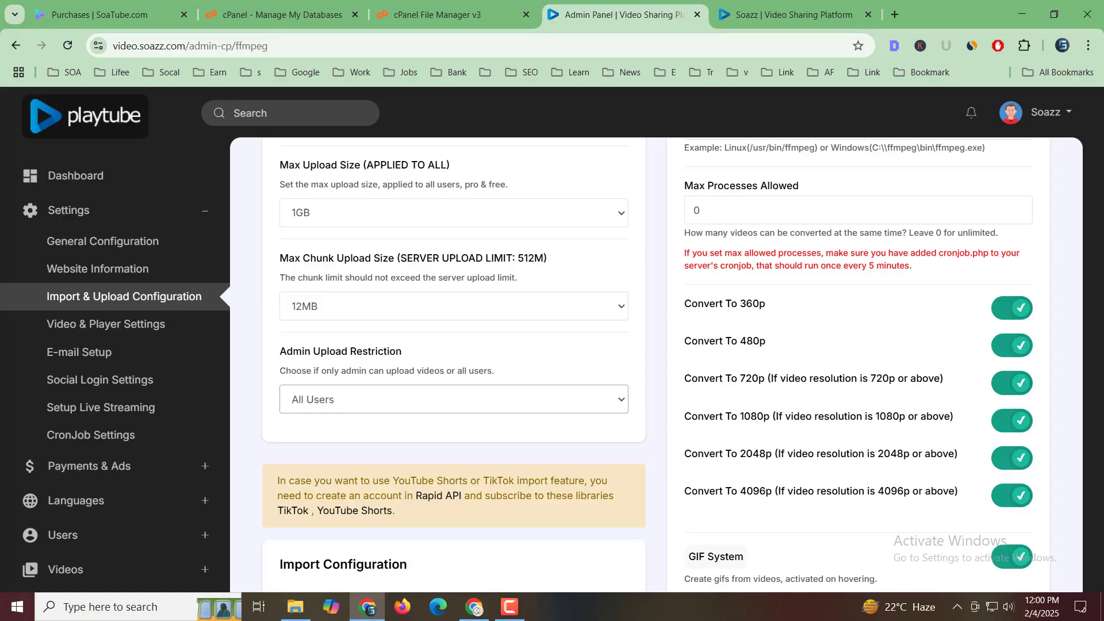
pyautogui.click(453, 399)
pyautogui.click(454, 399)
pyautogui.scroll(-1, 453, 399)
pyautogui.scroll(2, 454, 399)
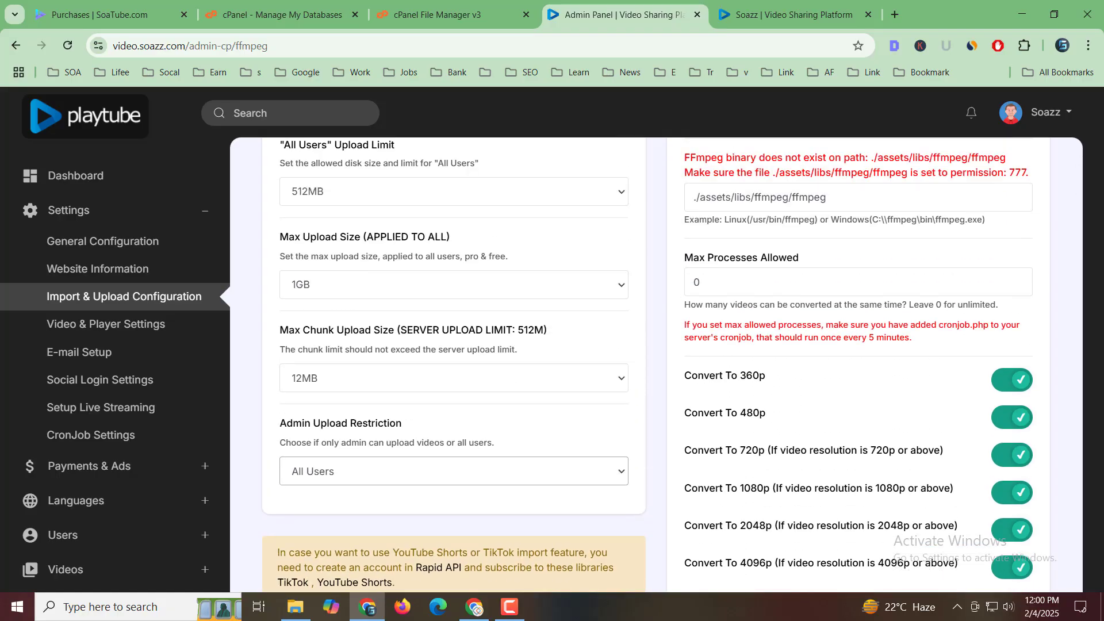
pyautogui.scroll(-2, 454, 399)
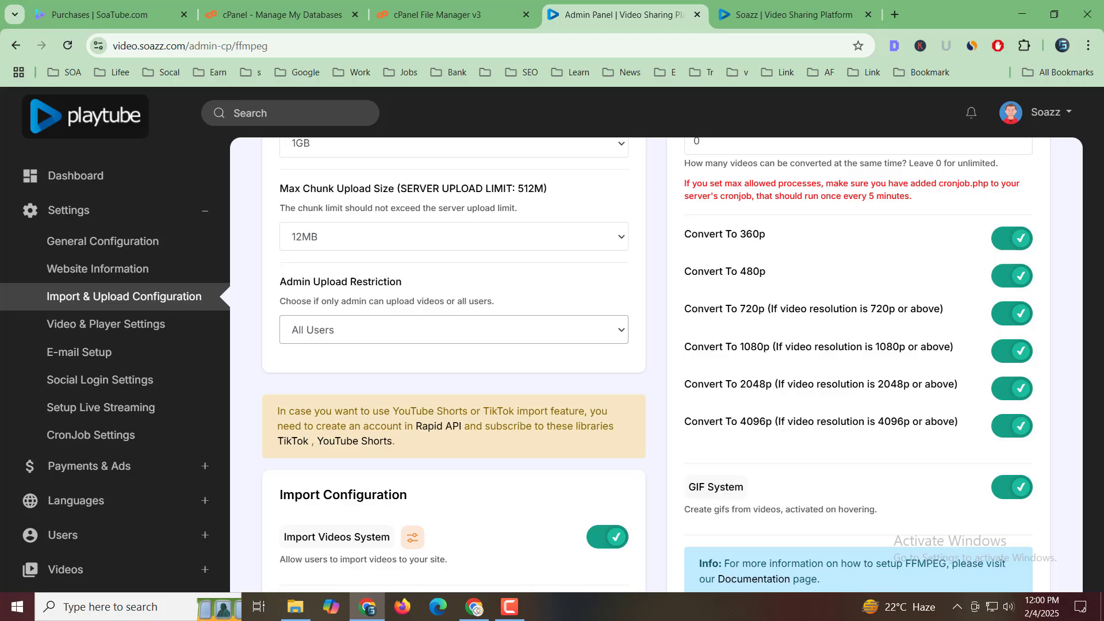
pyautogui.scroll(-1, 453, 399)
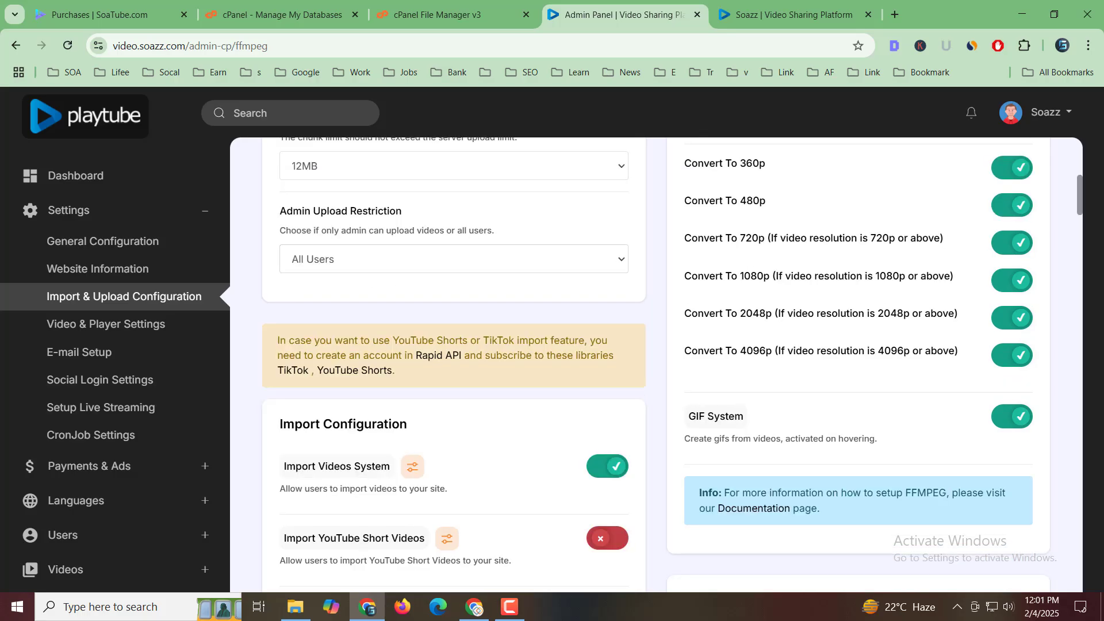
pyautogui.moveTo(280, 424); pyautogui.dragTo(407, 424)
pyautogui.click(412, 426)
pyautogui.scroll(-1, 454, 399)
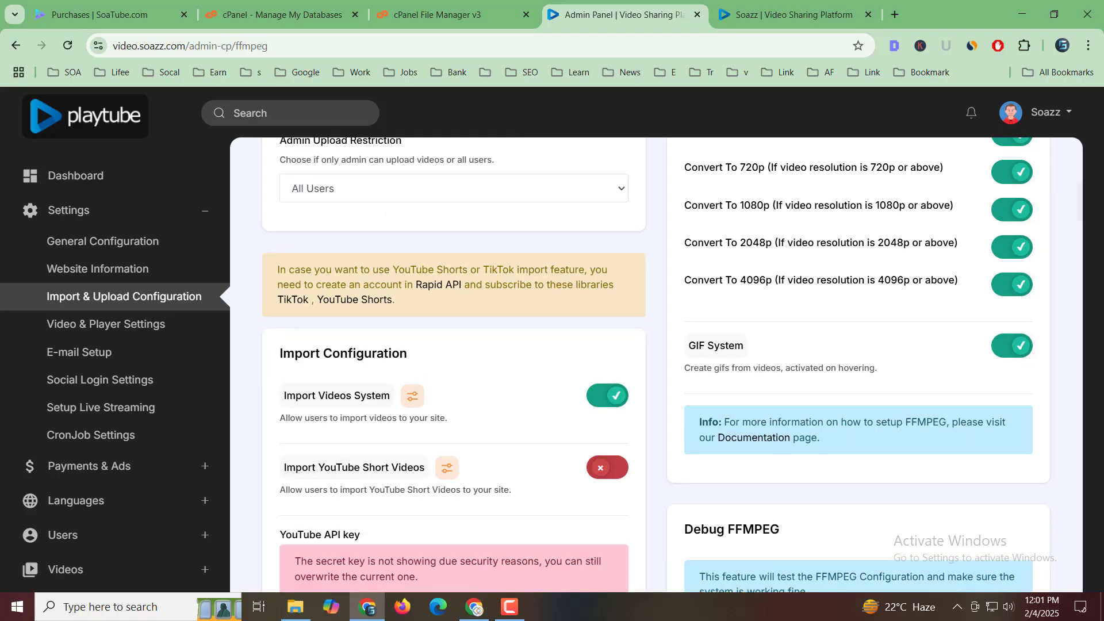
pyautogui.click(412, 395)
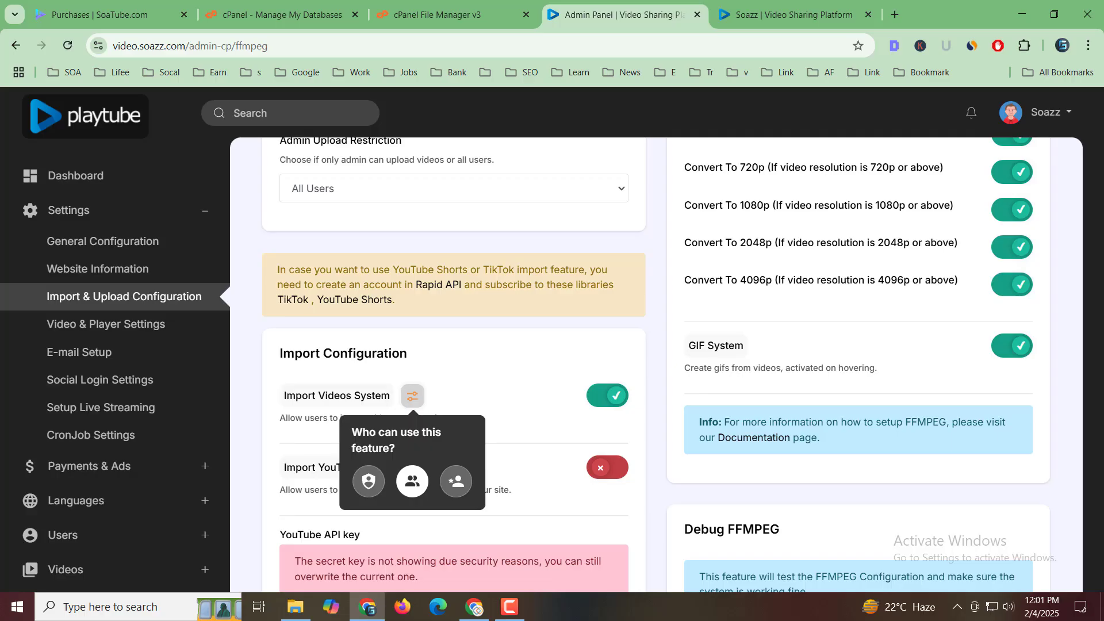
pyautogui.click(506, 397)
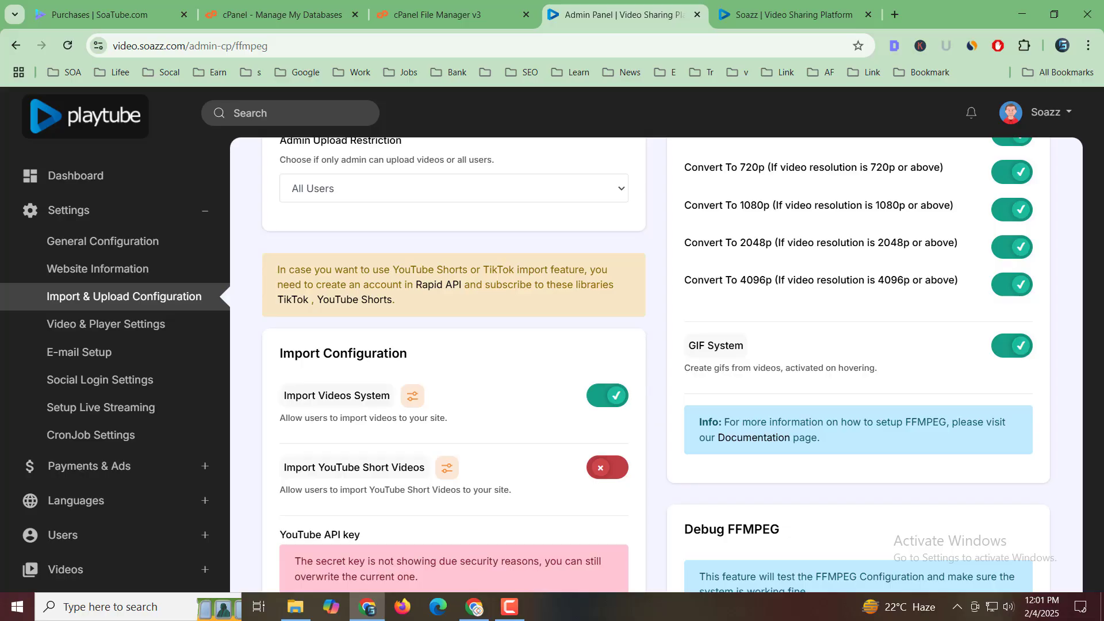
pyautogui.scroll(-1, 655, 368)
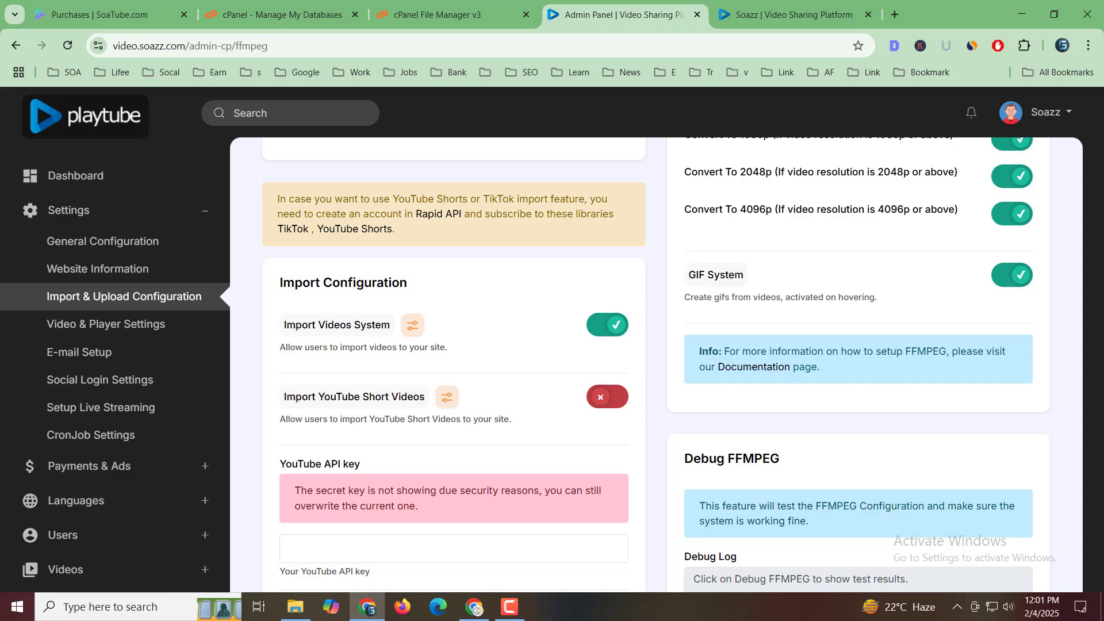
pyautogui.scroll(-1, 656, 368)
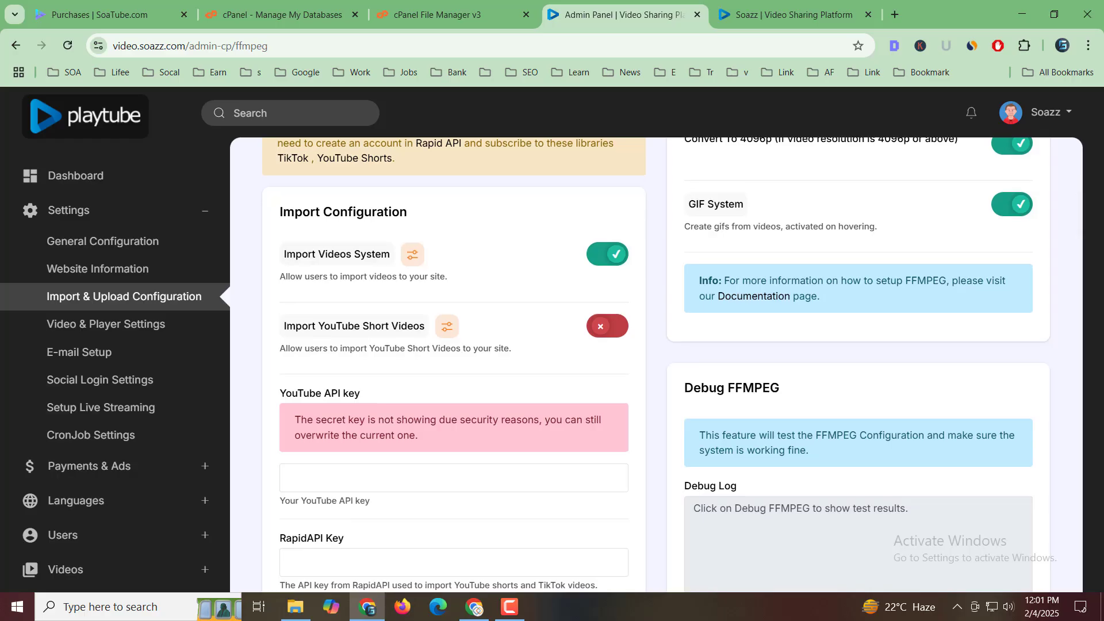
pyautogui.click(454, 478)
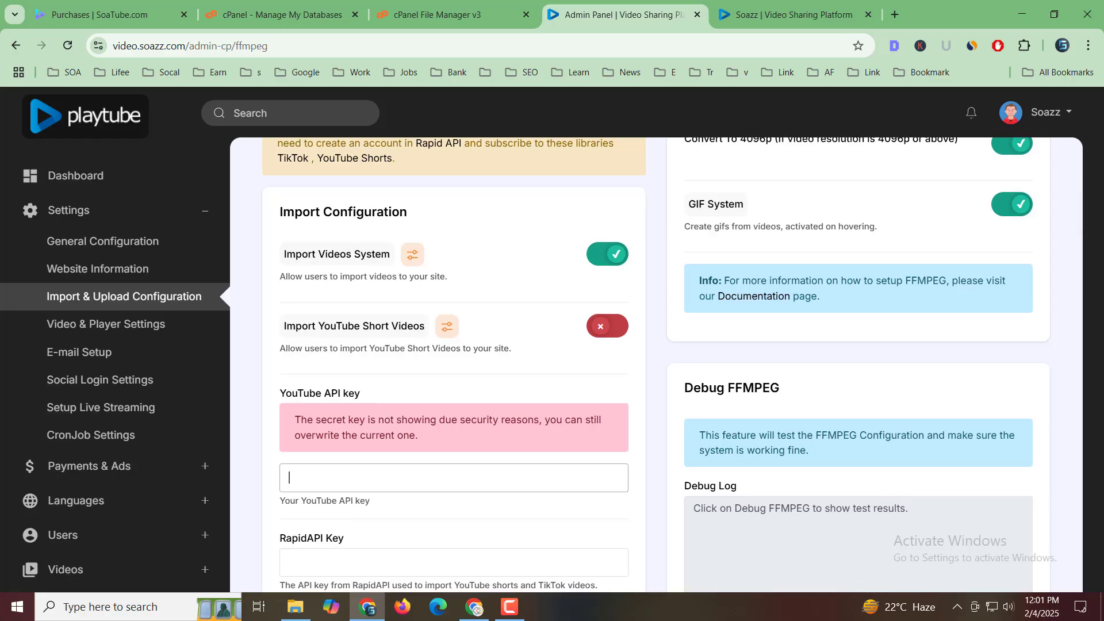
pyautogui.scroll(-1, 655, 368)
pyautogui.click(454, 492)
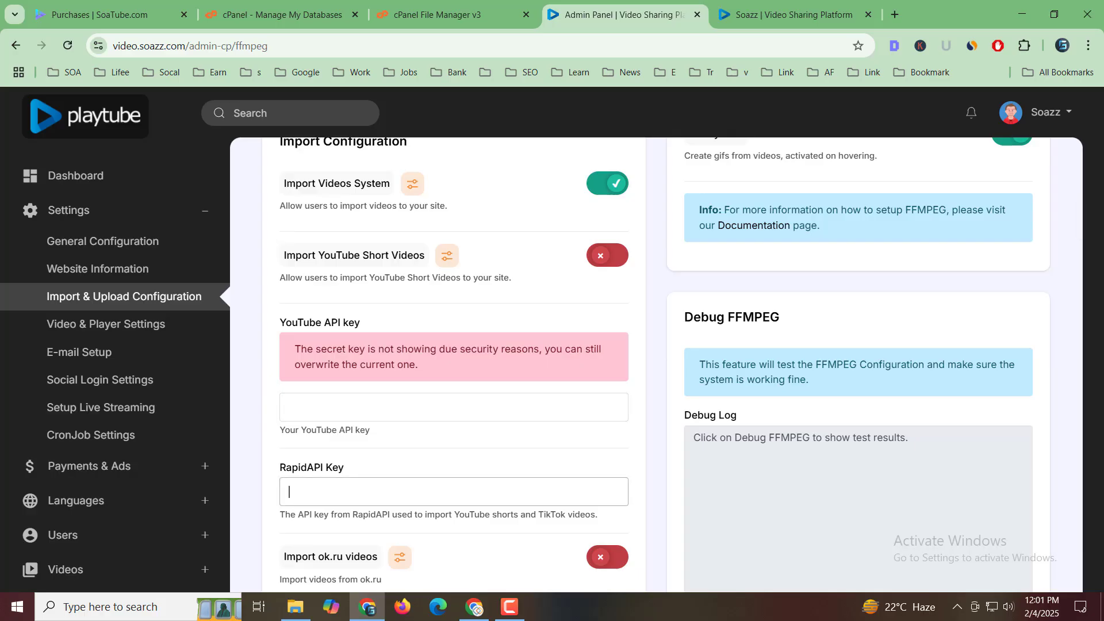
pyautogui.scroll(-1, 655, 368)
pyautogui.scroll(2, 655, 368)
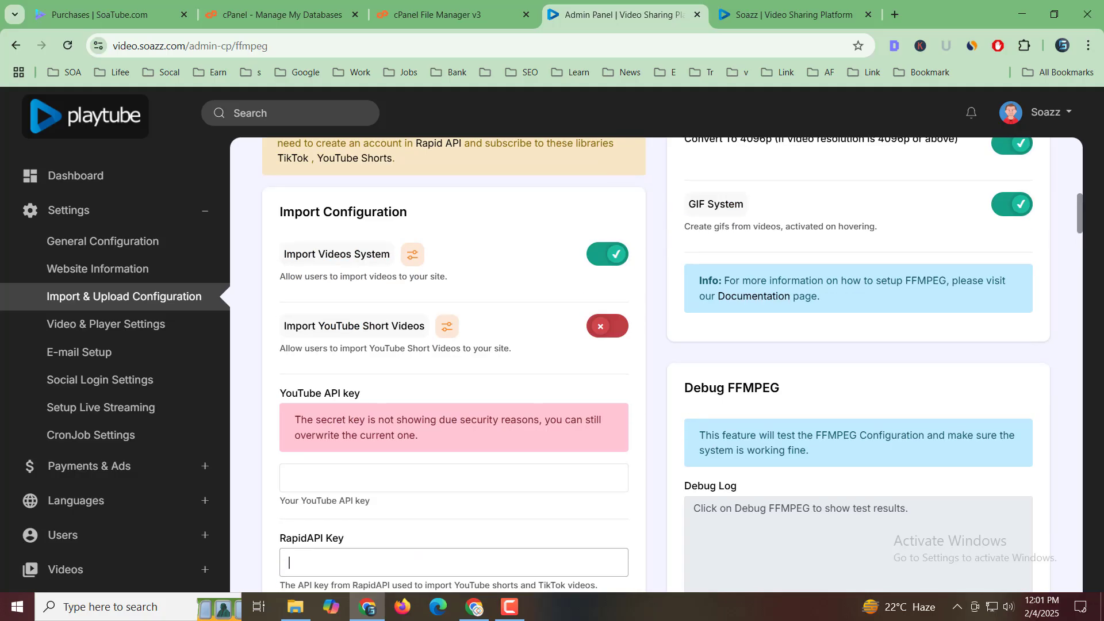
pyautogui.scroll(-2, 656, 368)
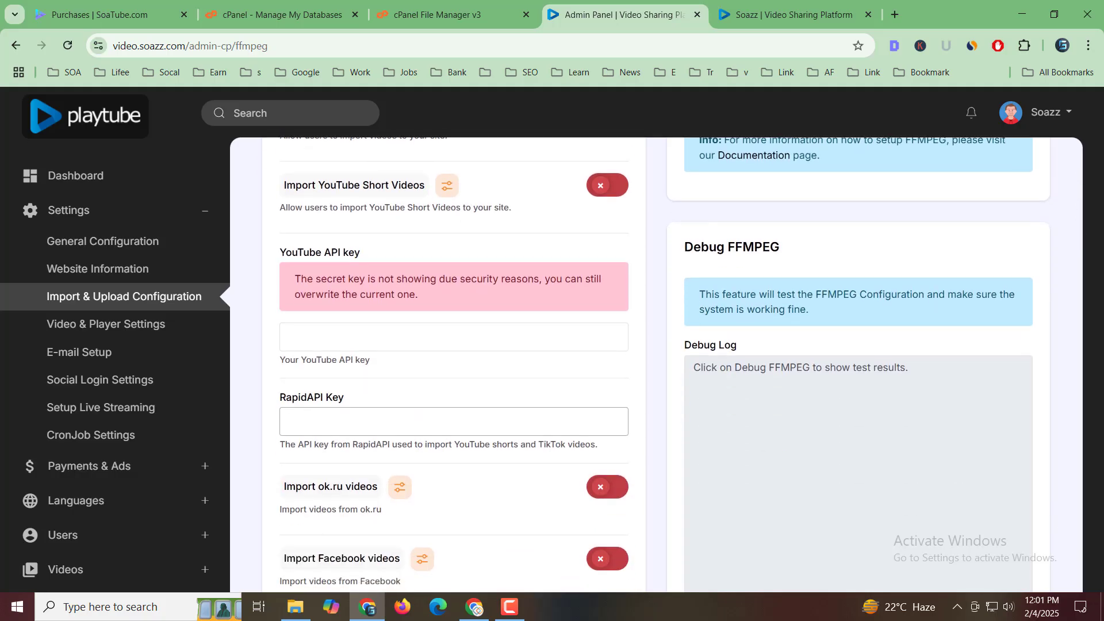
pyautogui.click(400, 487)
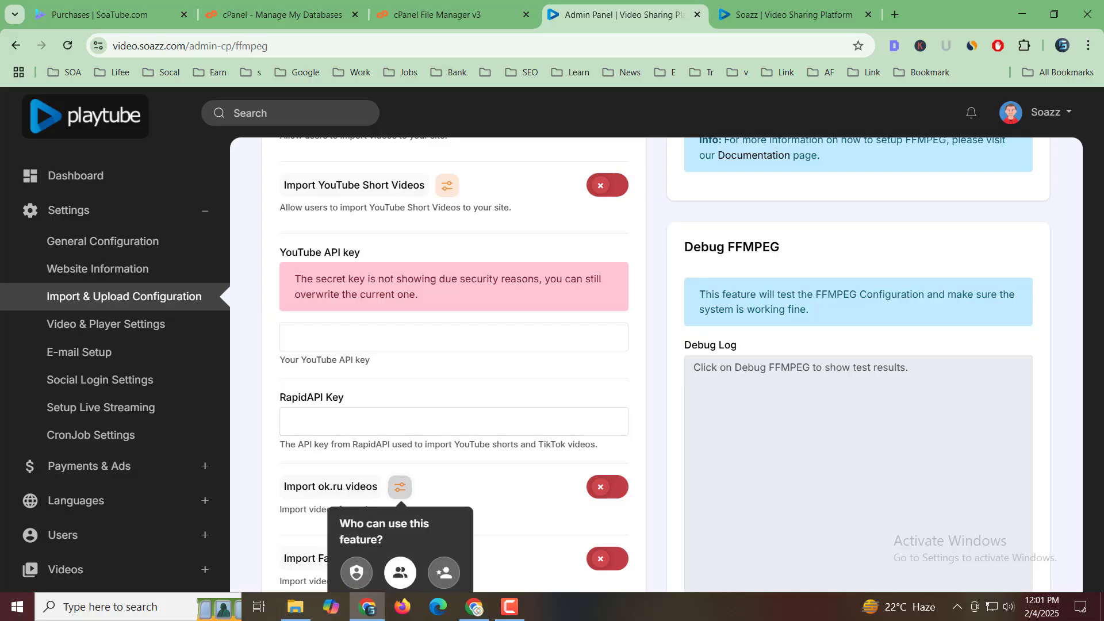
pyautogui.scroll(-2, 655, 368)
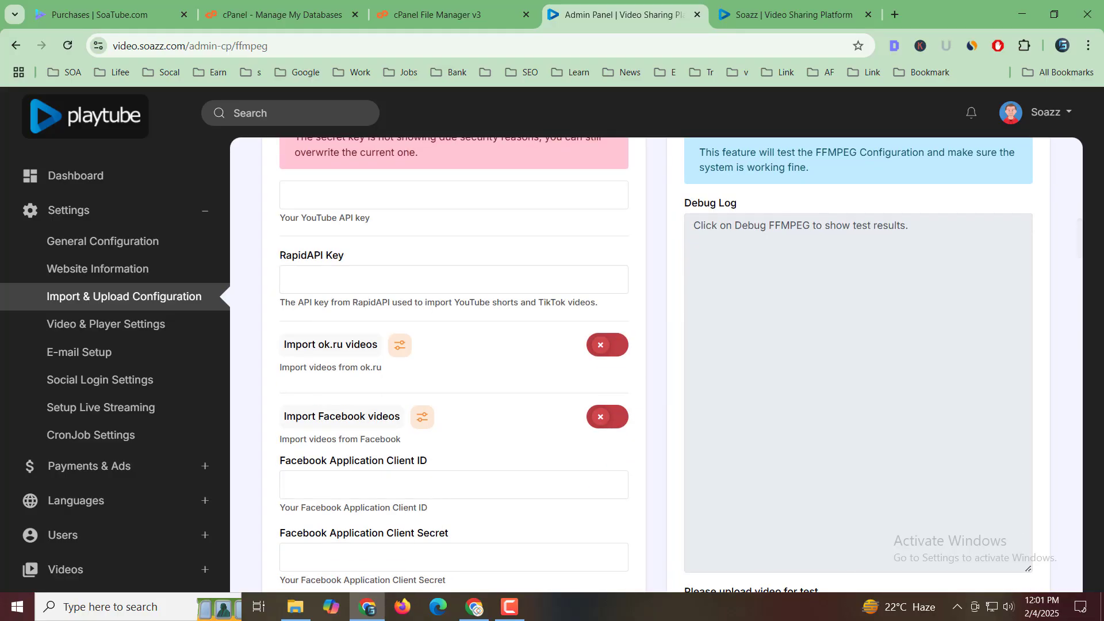
pyautogui.click(422, 416)
pyautogui.scroll(-1, 552, 368)
pyautogui.scroll(-2, 552, 368)
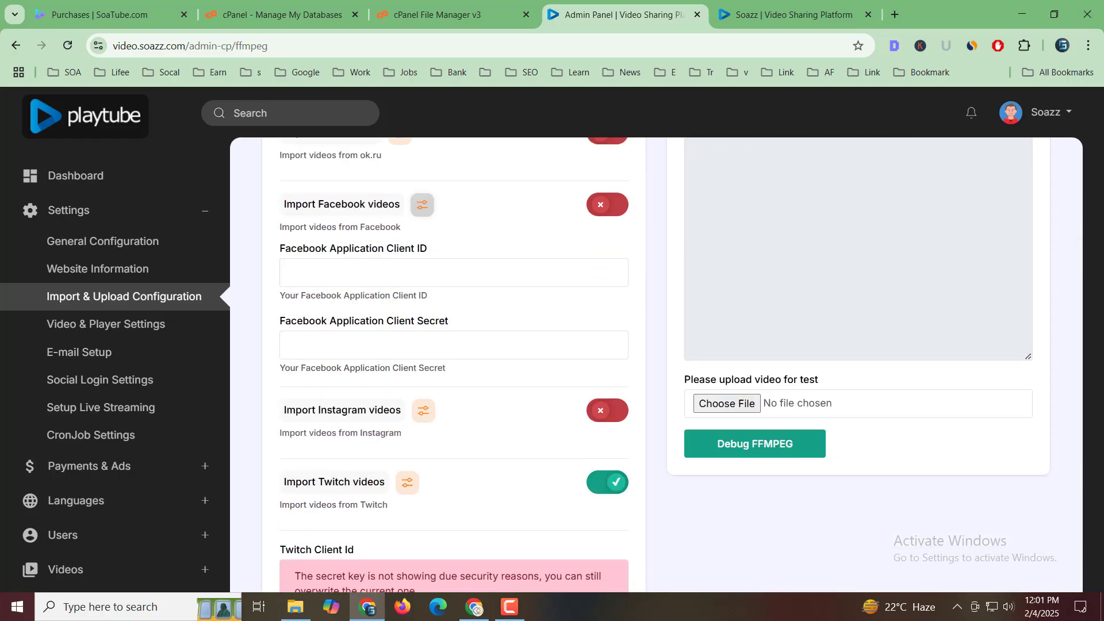
pyautogui.scroll(-1, 552, 368)
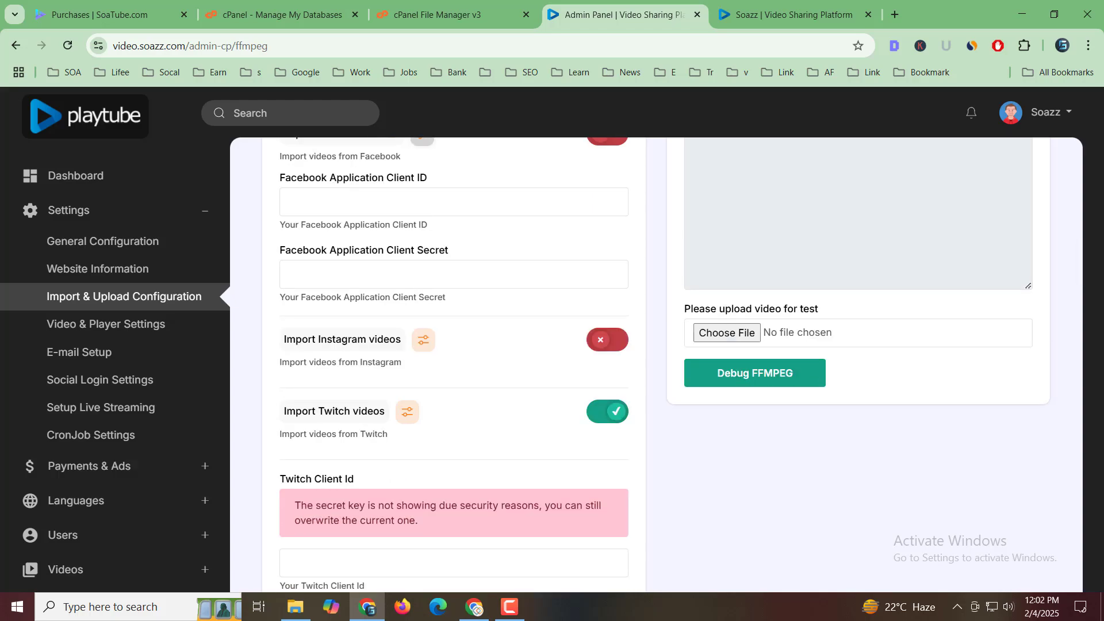
pyautogui.scroll(-1, 552, 368)
pyautogui.scroll(-1, 455, 345)
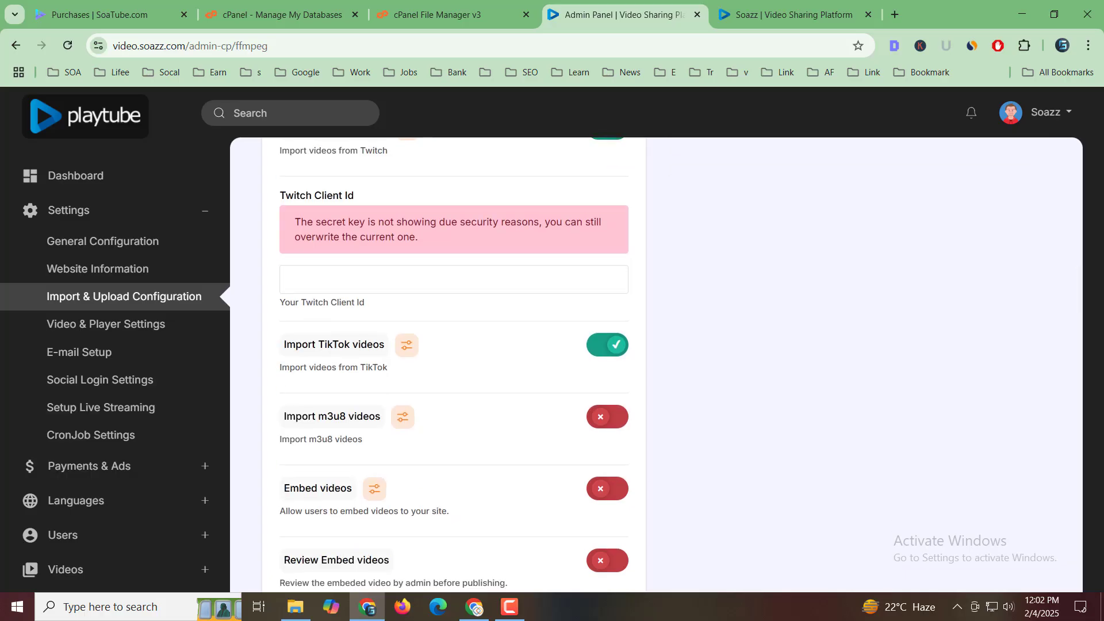
pyautogui.scroll(-4, 454, 345)
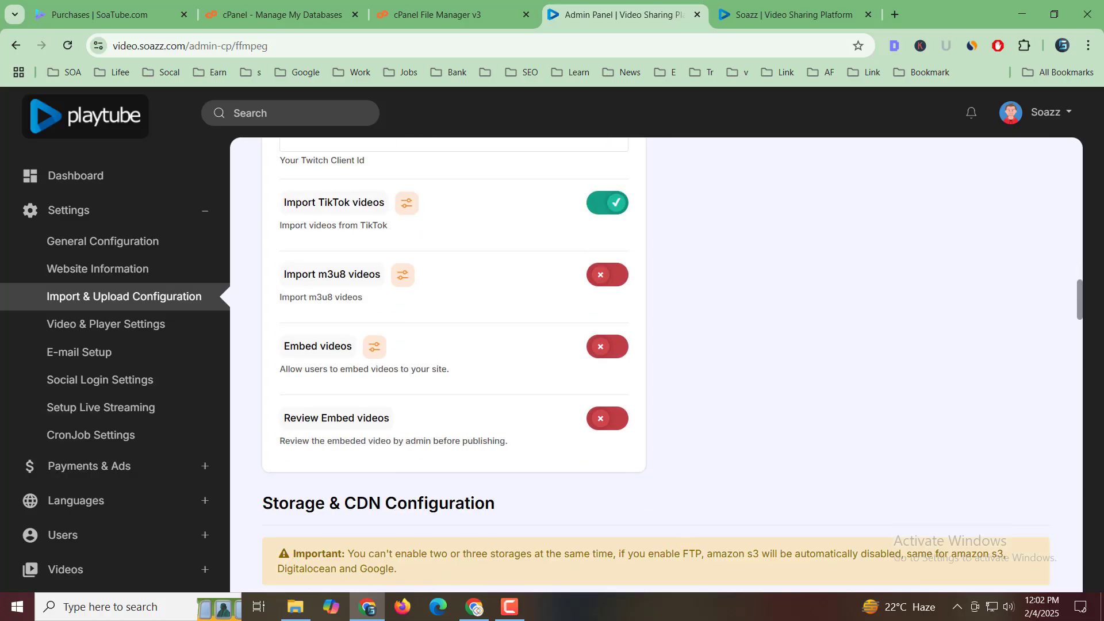
pyautogui.scroll(-1, 455, 345)
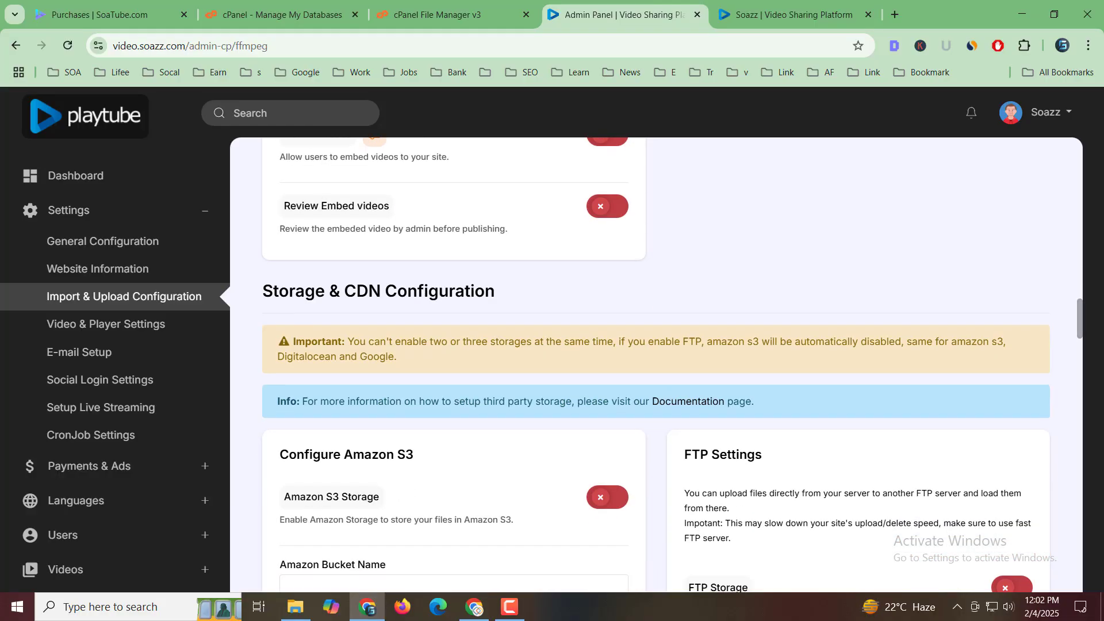
pyautogui.scroll(10, 454, 345)
pyautogui.scroll(15, 455, 345)
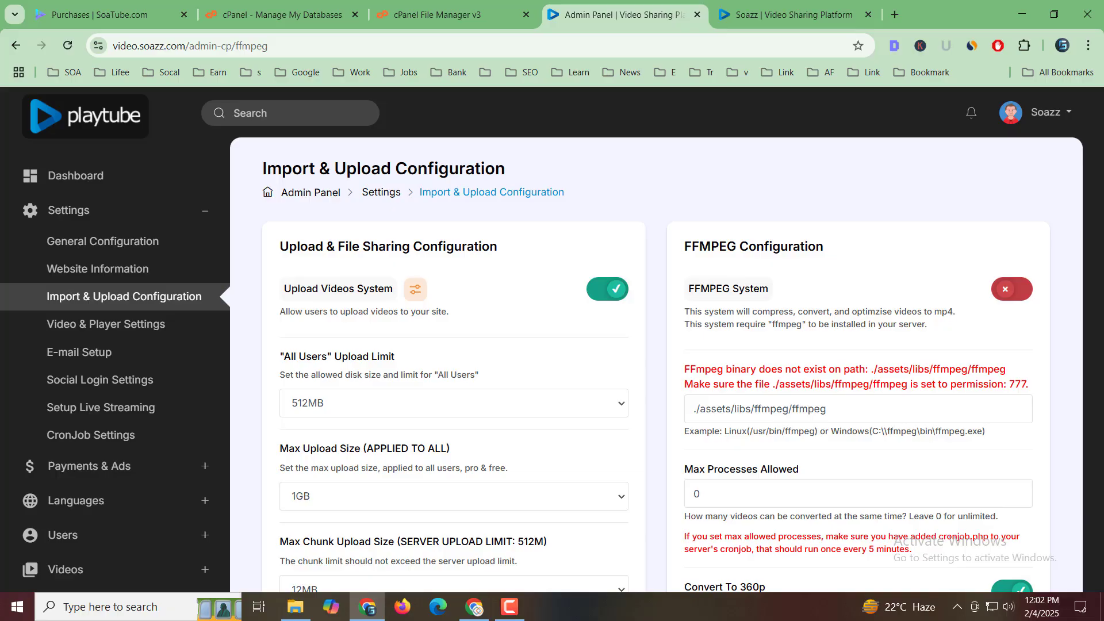
pyautogui.moveTo(696, 409); pyautogui.dragTo(828, 409)
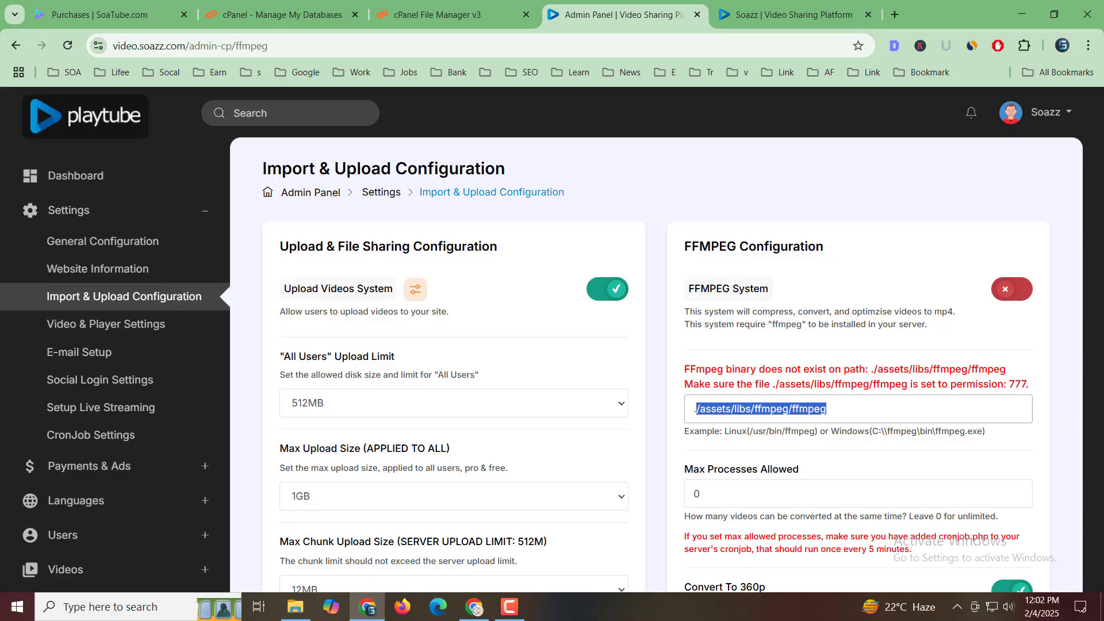
pyautogui.moveTo(725, 432); pyautogui.dragTo(985, 431)
pyautogui.click(985, 433)
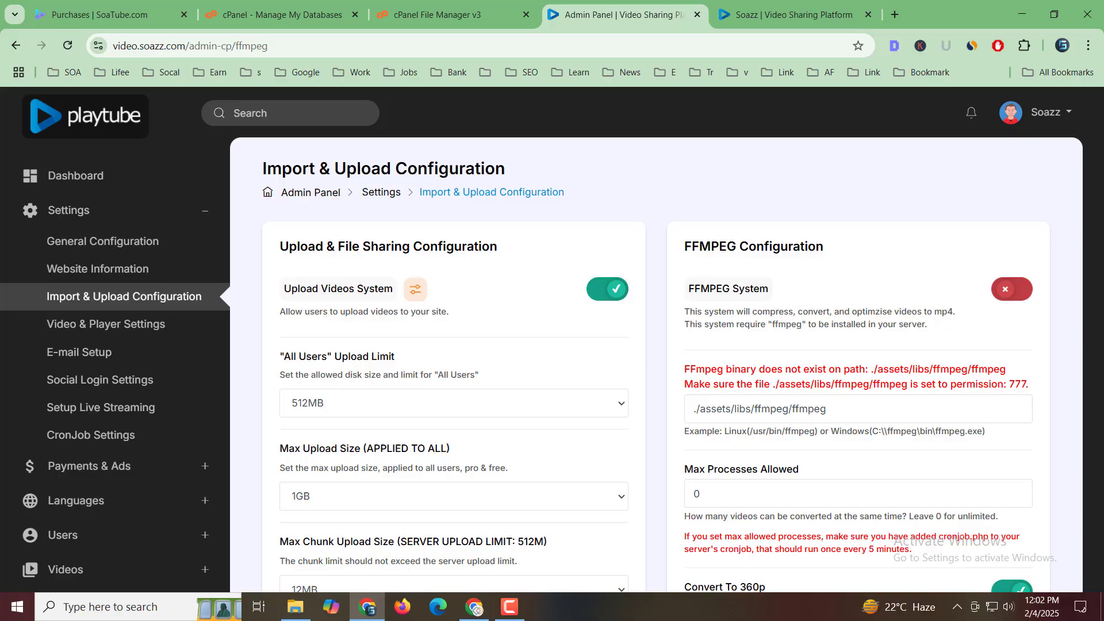
pyautogui.scroll(-1, 656, 368)
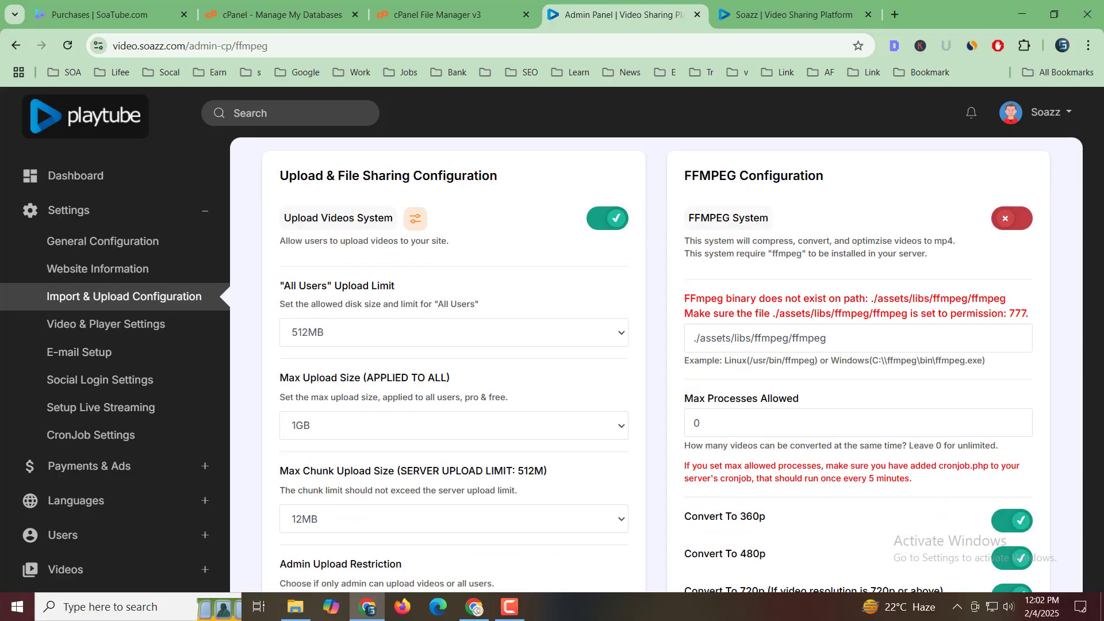
pyautogui.scroll(-1, 656, 368)
pyautogui.scroll(-1, 655, 368)
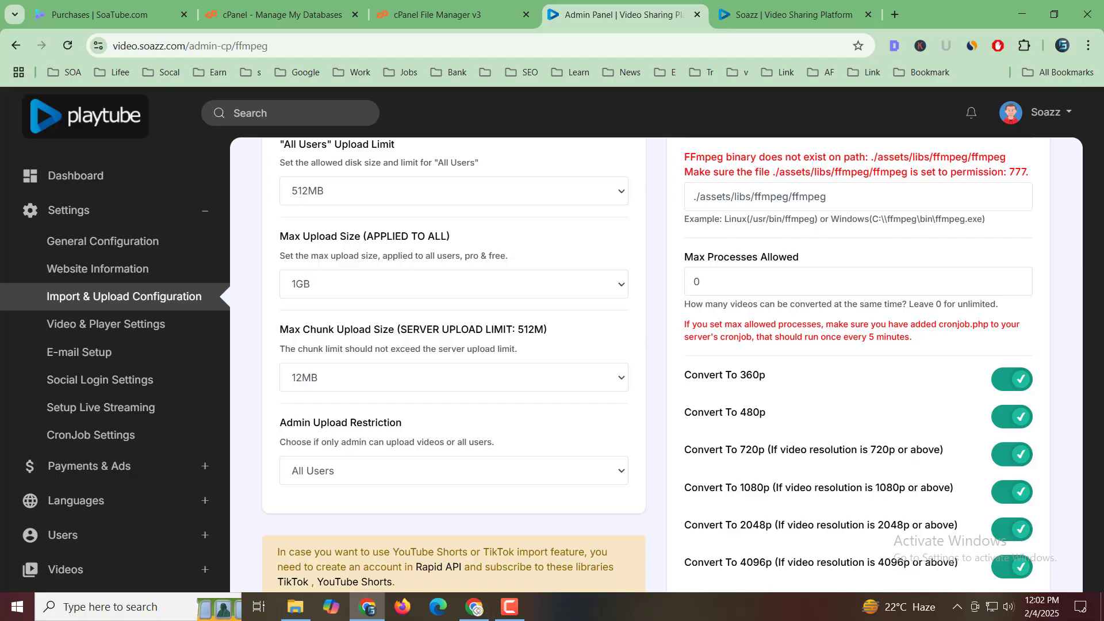
pyautogui.scroll(-4, 656, 368)
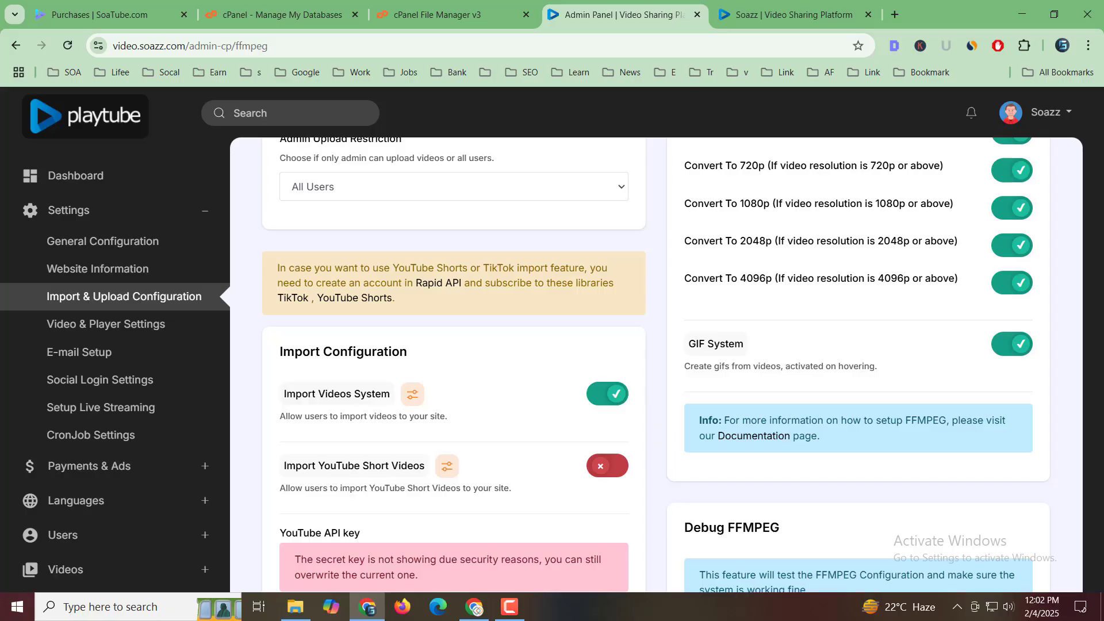
pyautogui.scroll(-14, 655, 368)
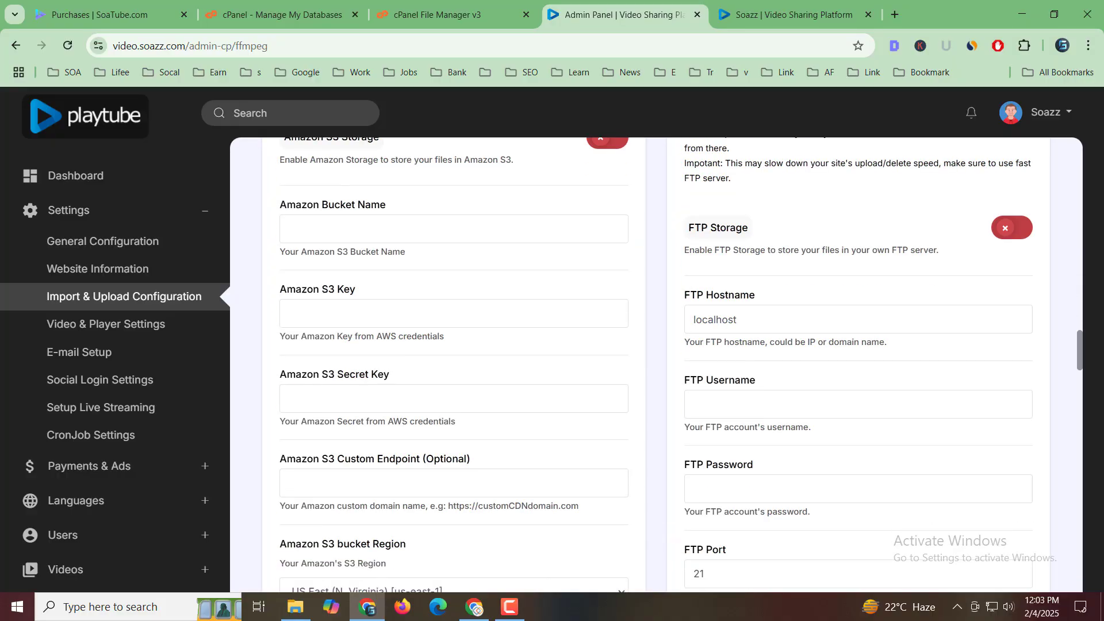
pyautogui.scroll(5, 655, 368)
pyautogui.scroll(-2, 655, 368)
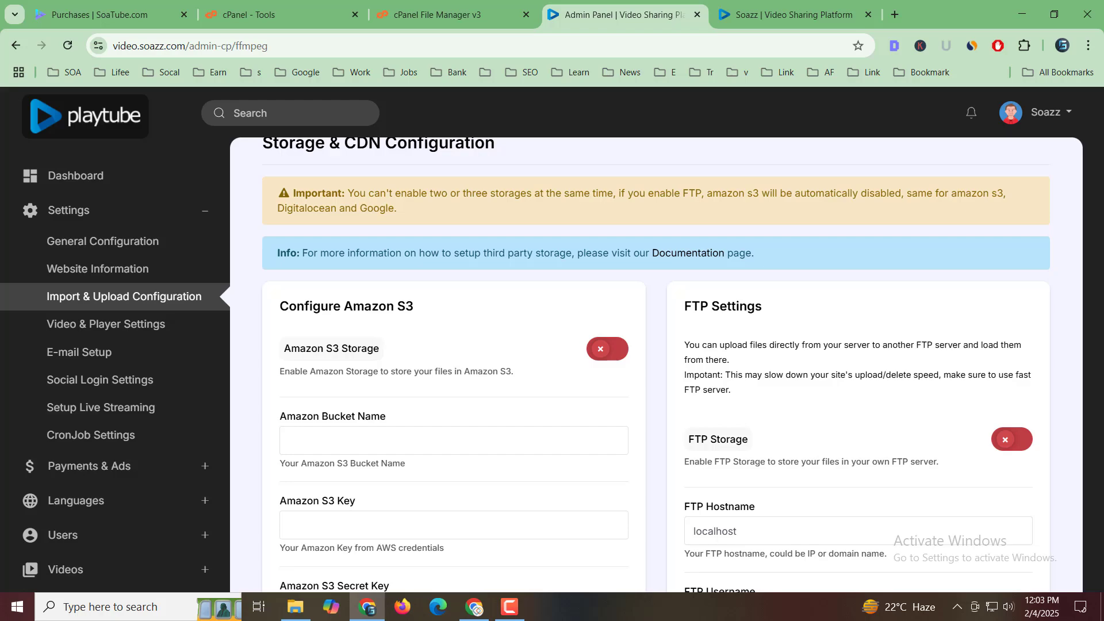
pyautogui.click(276, 14)
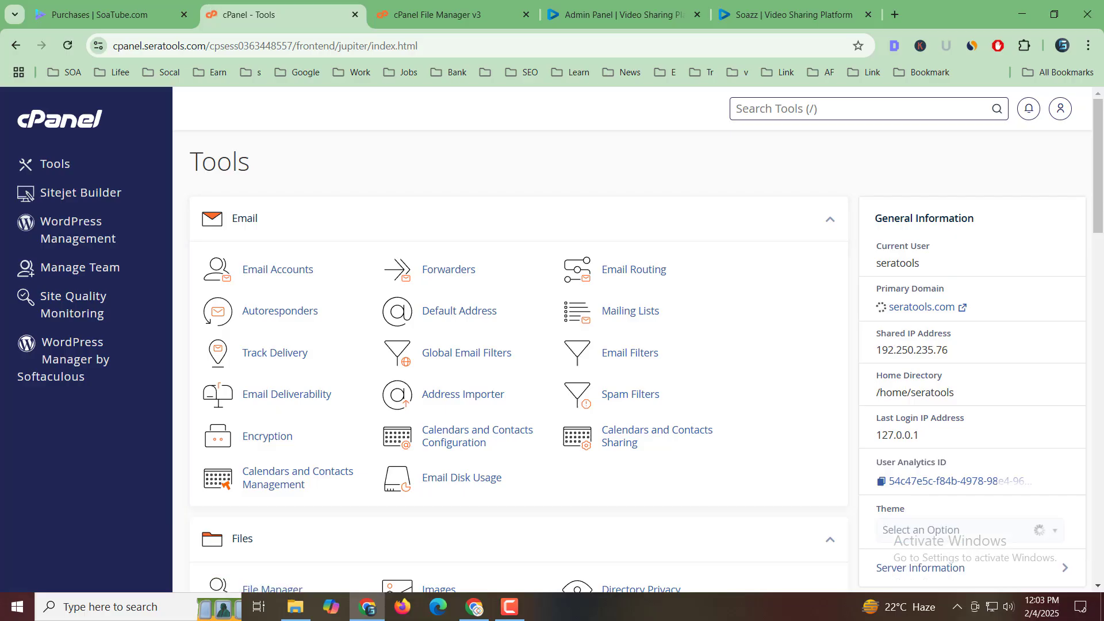
pyautogui.scroll(-4, 552, 356)
pyautogui.scroll(-2, 647, 345)
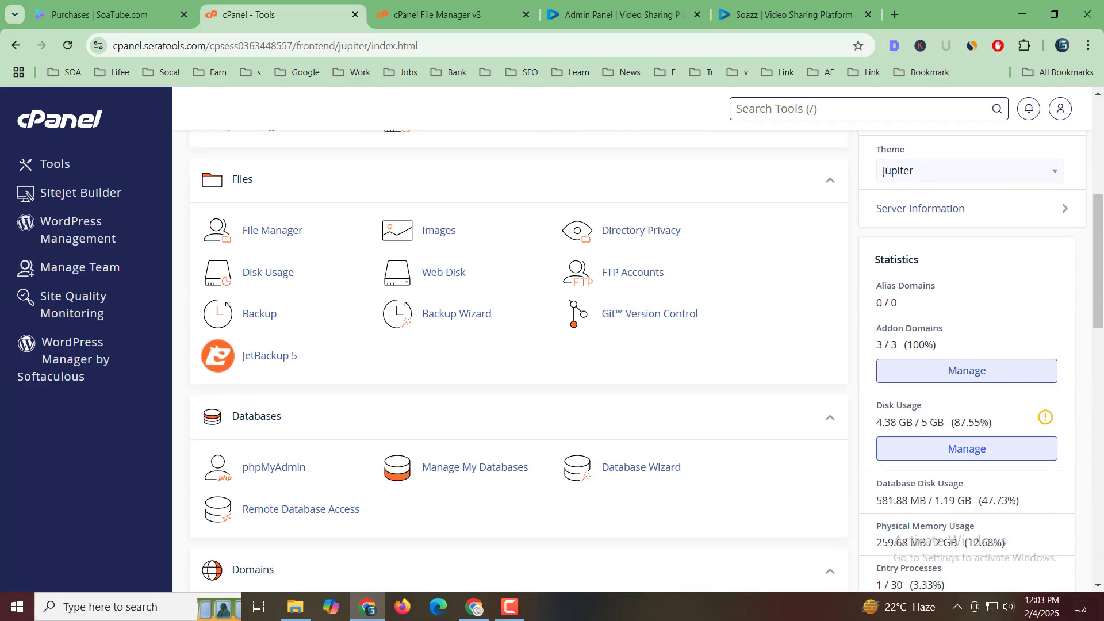
pyautogui.moveTo(876, 423); pyautogui.dragTo(896, 422)
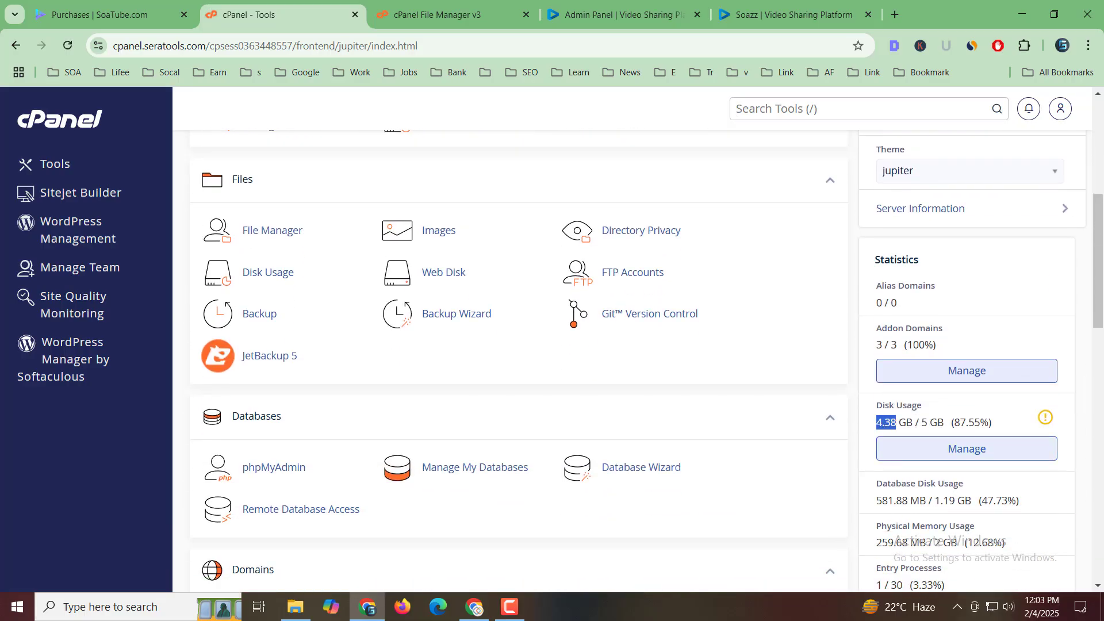
pyautogui.click(623, 15)
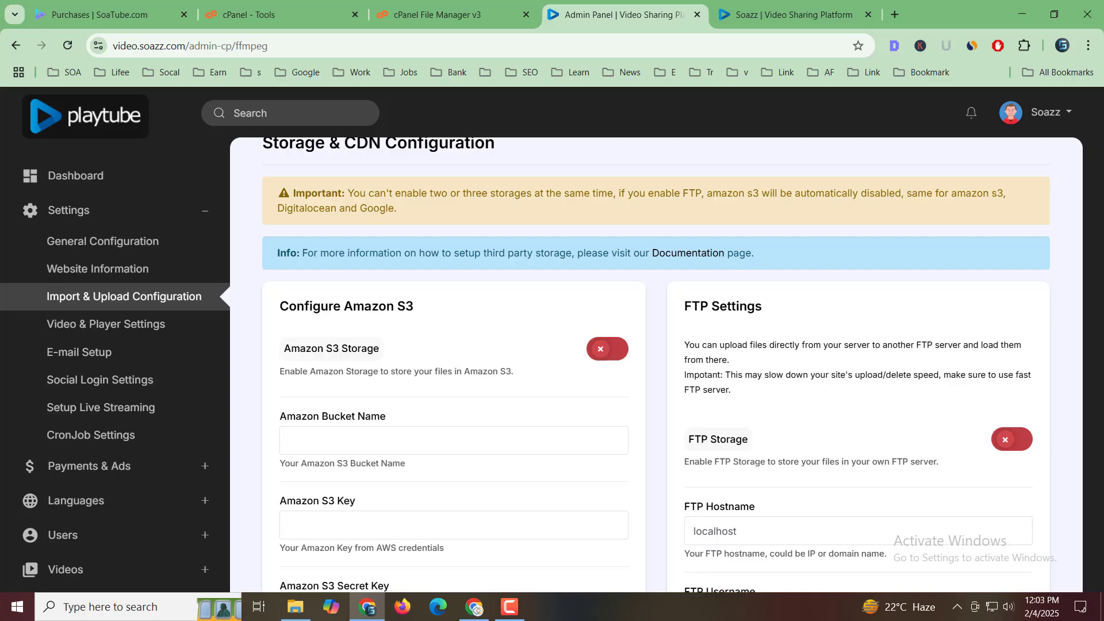
# Inspect the Amazon S3 bucket name, key, secret key and region fields, leaving them unchanged
pyautogui.moveTo(280, 306); pyautogui.dragTo(513, 373)
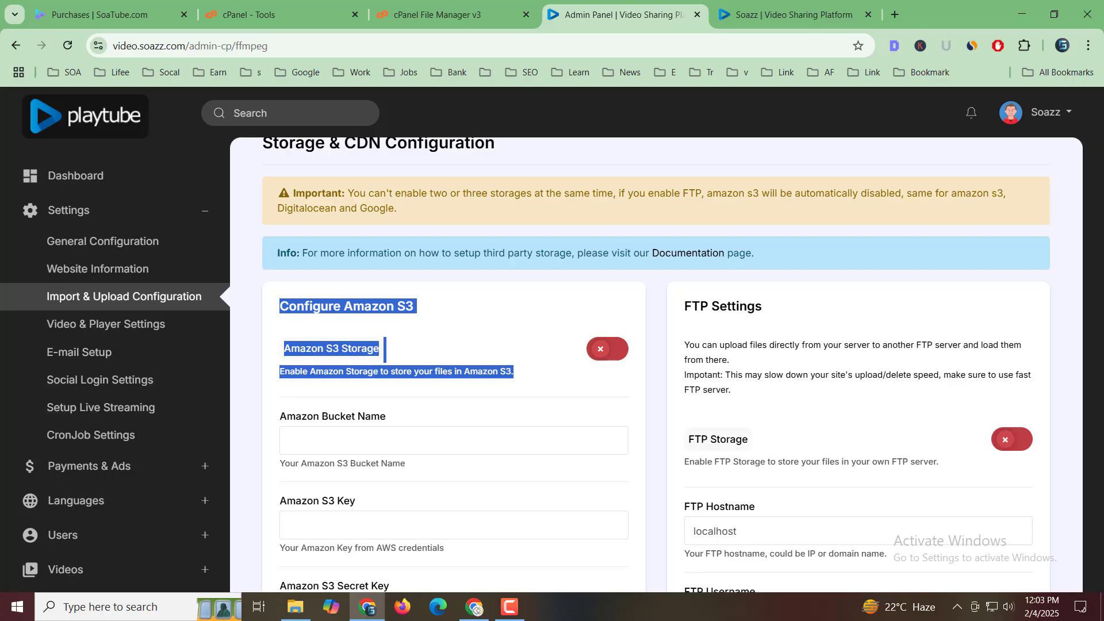
pyautogui.click(517, 377)
pyautogui.scroll(-1, 656, 365)
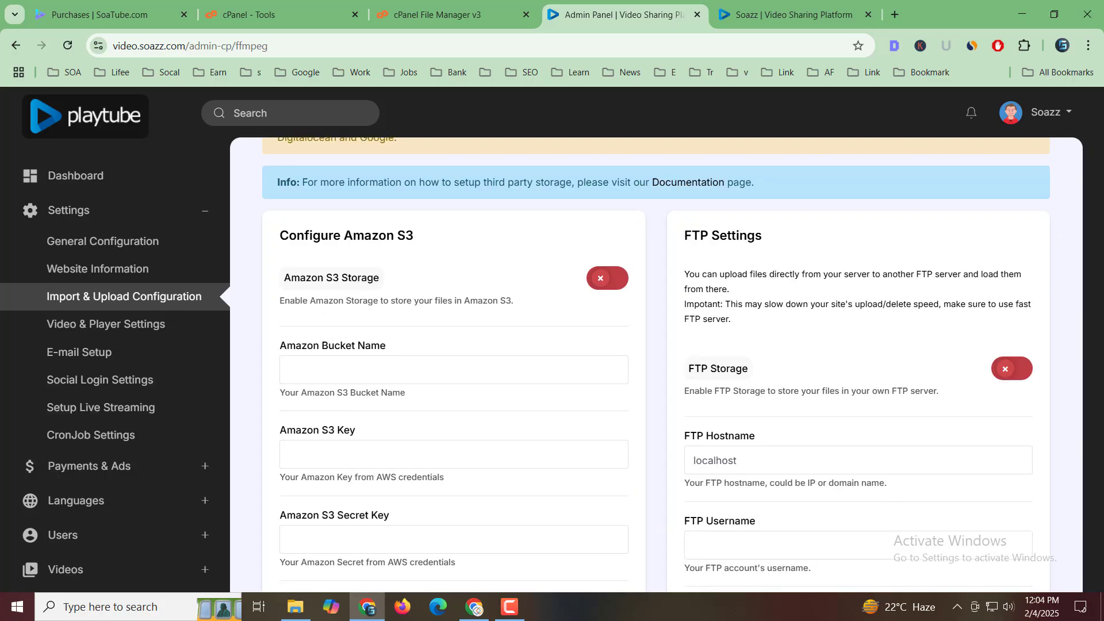
pyautogui.click(454, 370)
pyautogui.click(453, 455)
pyautogui.click(454, 539)
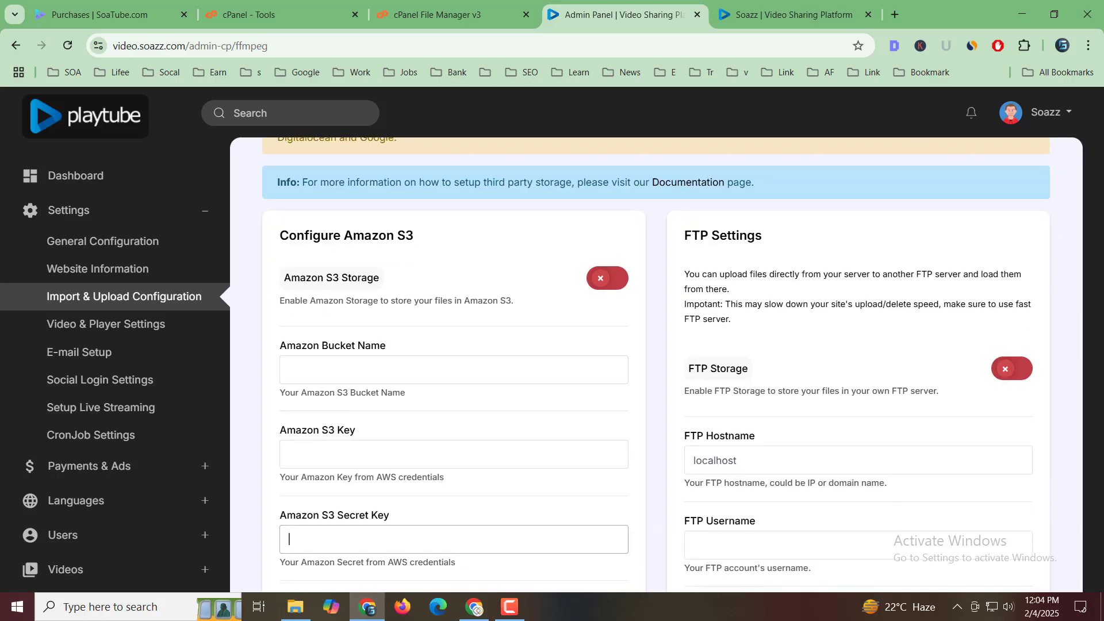
pyautogui.scroll(-5, 656, 364)
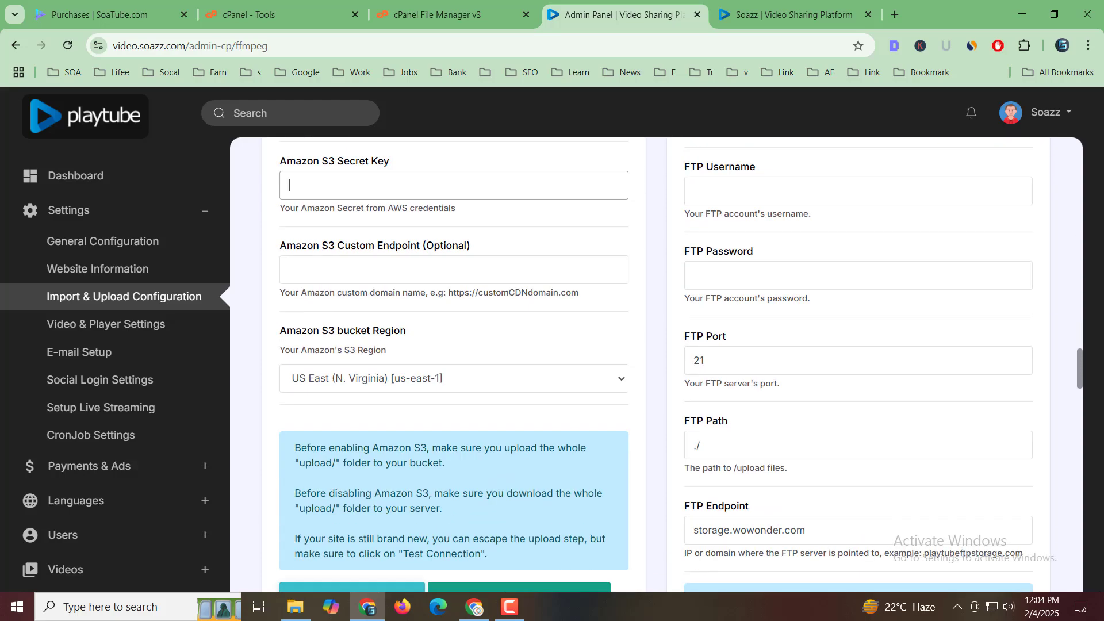
pyautogui.click(453, 378)
pyautogui.click(454, 379)
pyautogui.scroll(-2, 453, 378)
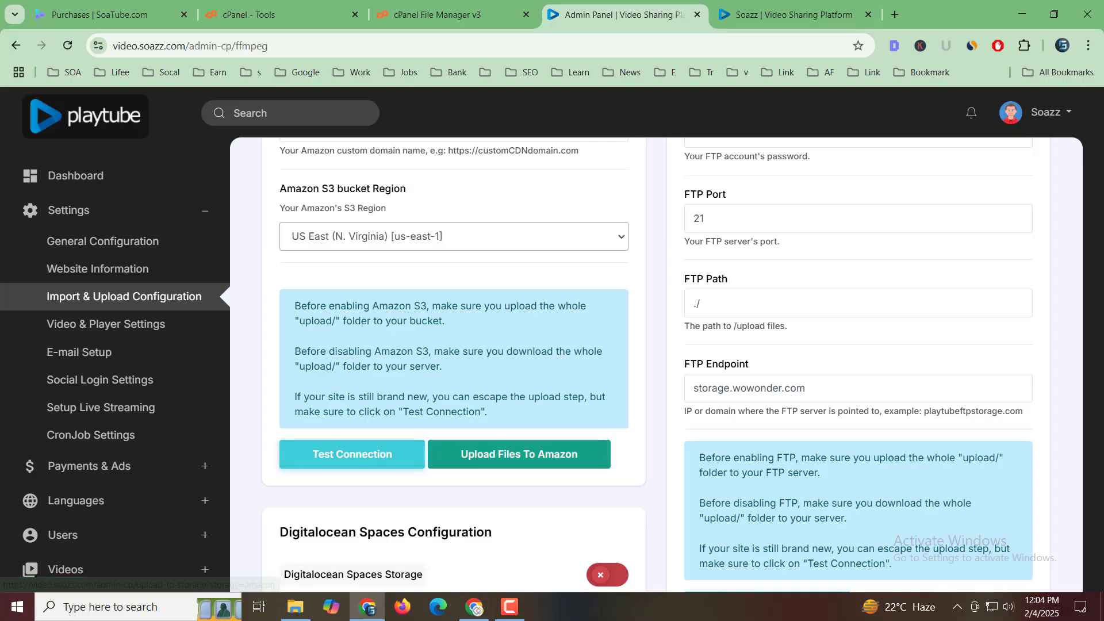
pyautogui.scroll(7, 352, 454)
pyautogui.scroll(1, 684, 308)
pyautogui.moveTo(683, 309); pyautogui.dragTo(763, 309)
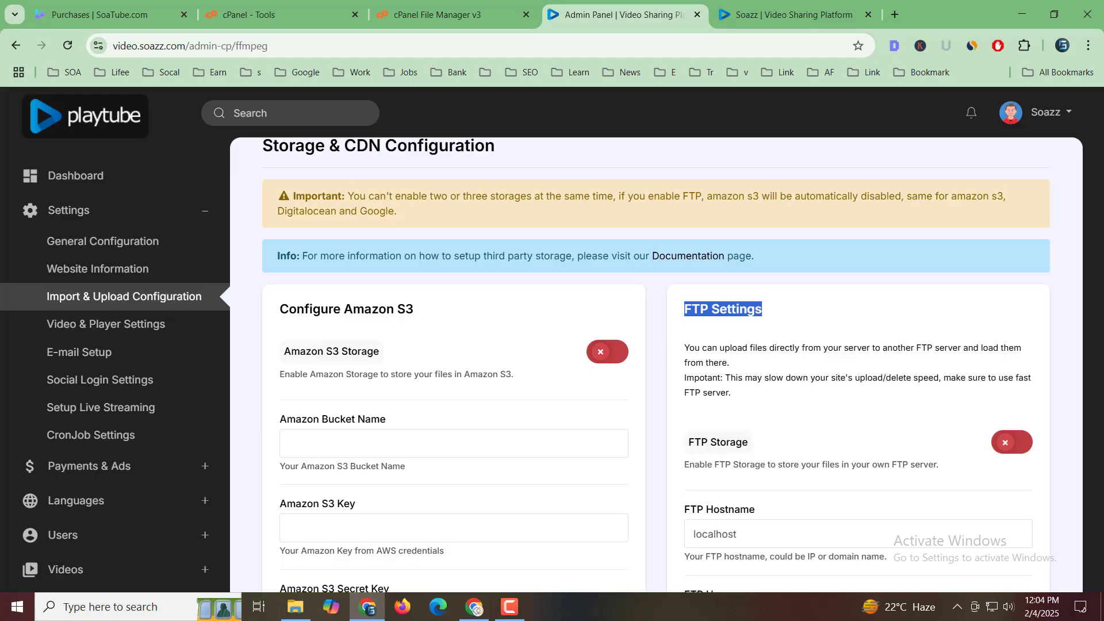
# Look through the FTP, Digitalocean, Wasabi and other storage sections, then go to Video & Player Settings
pyautogui.scroll(-2, 671, 364)
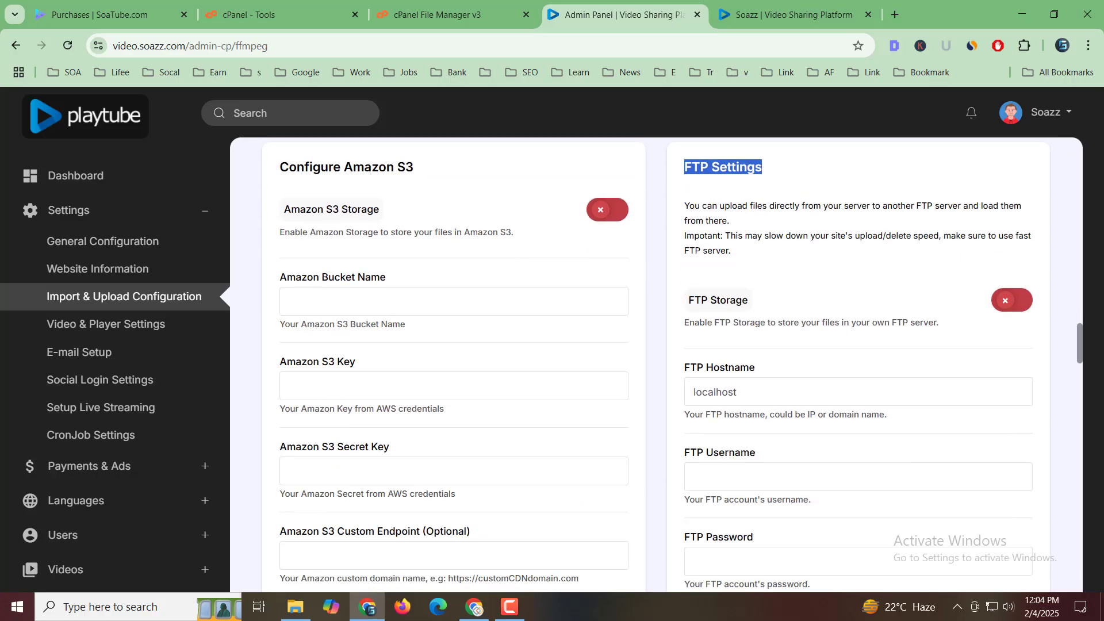
pyautogui.scroll(-1, 671, 364)
pyautogui.scroll(-1, 671, 364)
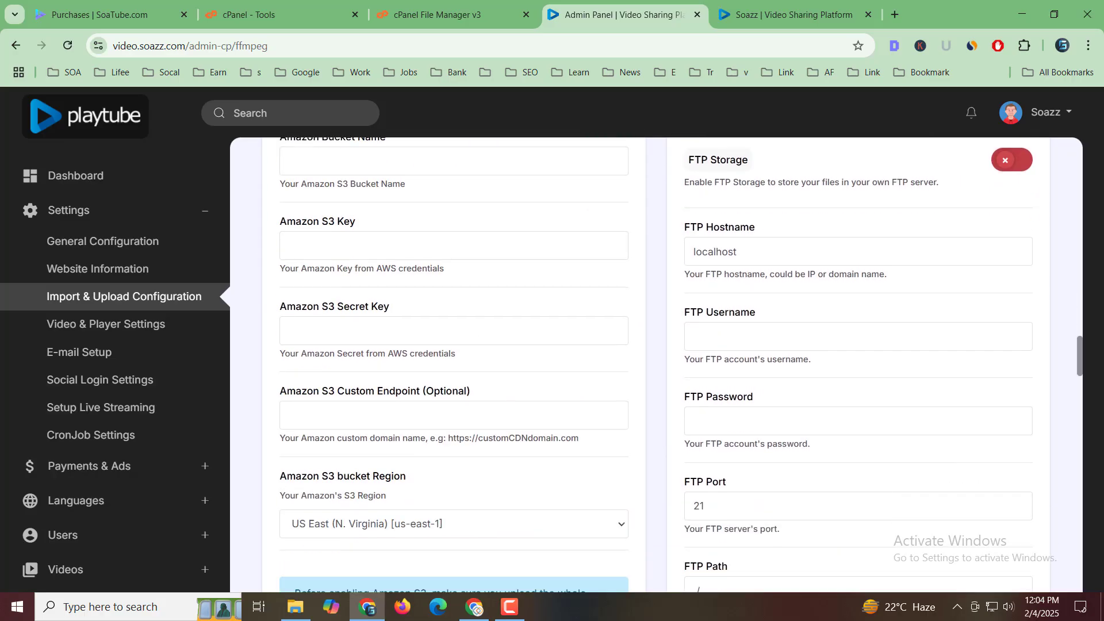
pyautogui.scroll(-3, 671, 364)
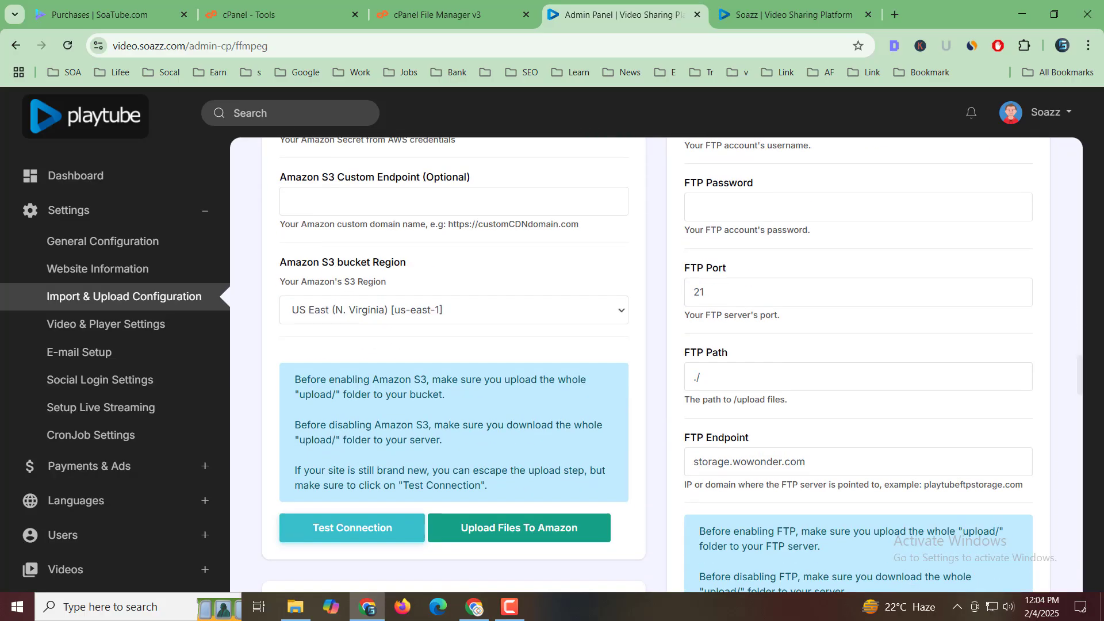
pyautogui.scroll(-2, 671, 364)
pyautogui.scroll(-1, 671, 364)
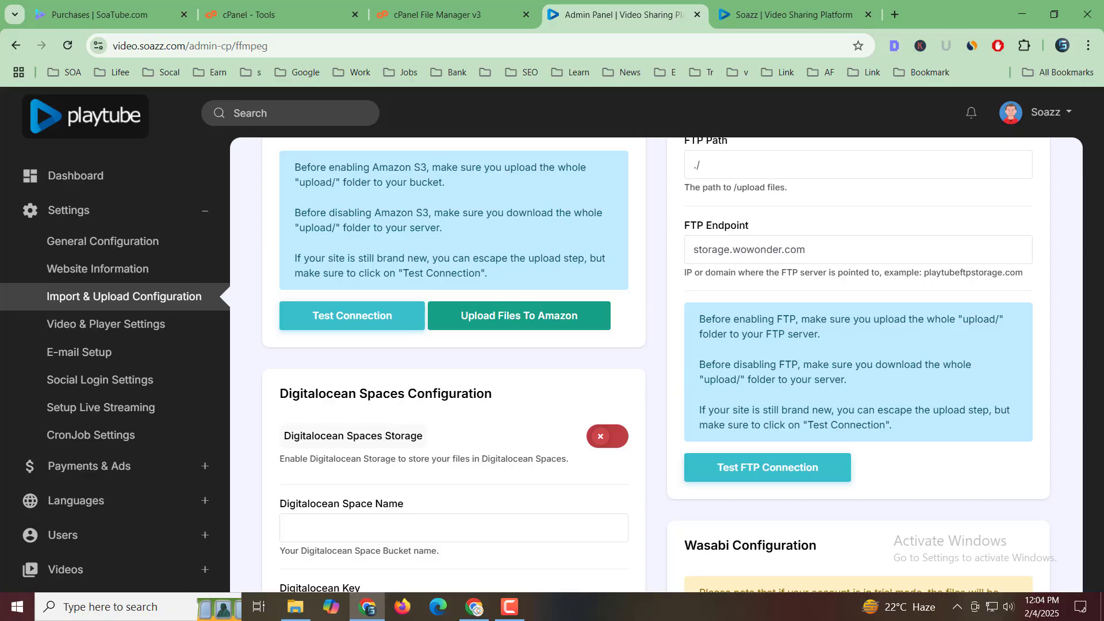
pyautogui.scroll(-9, 671, 364)
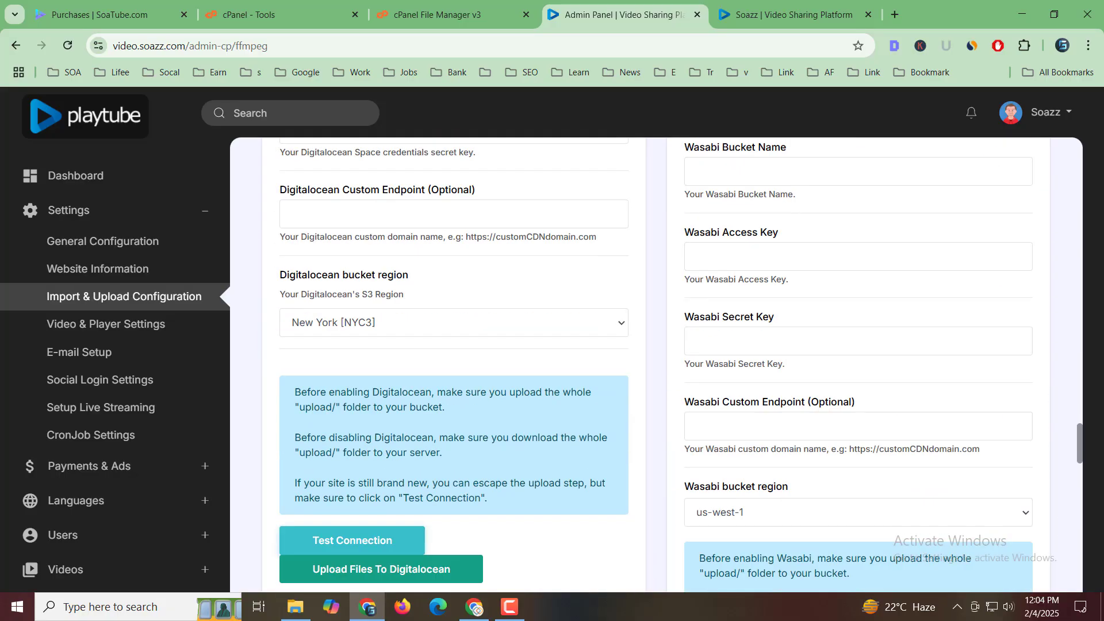
pyautogui.scroll(5, 671, 364)
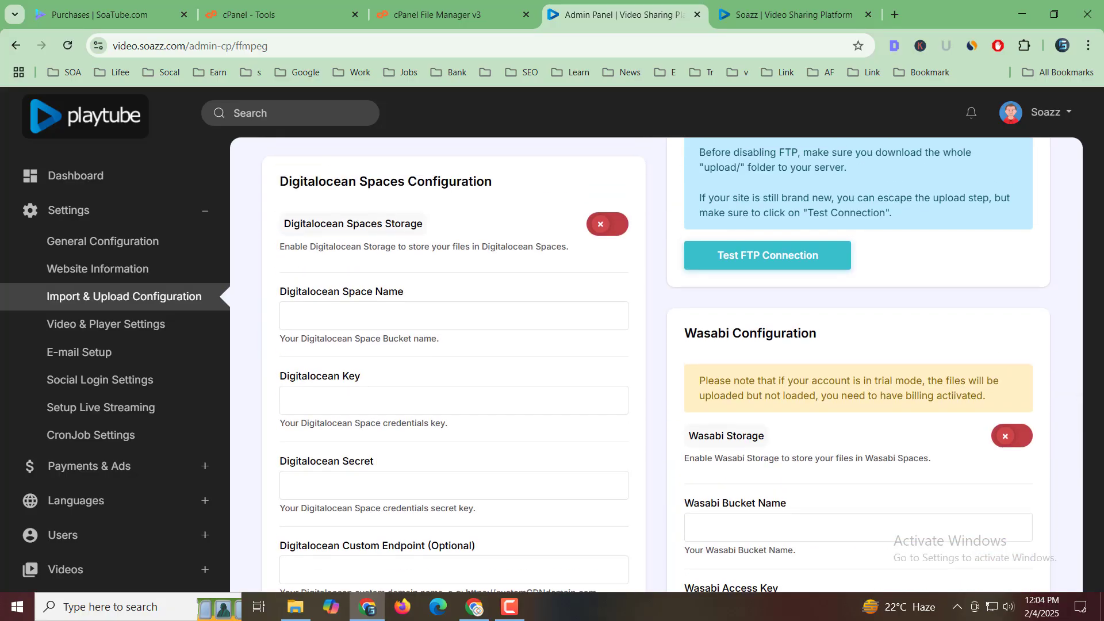
pyautogui.scroll(-8, 671, 364)
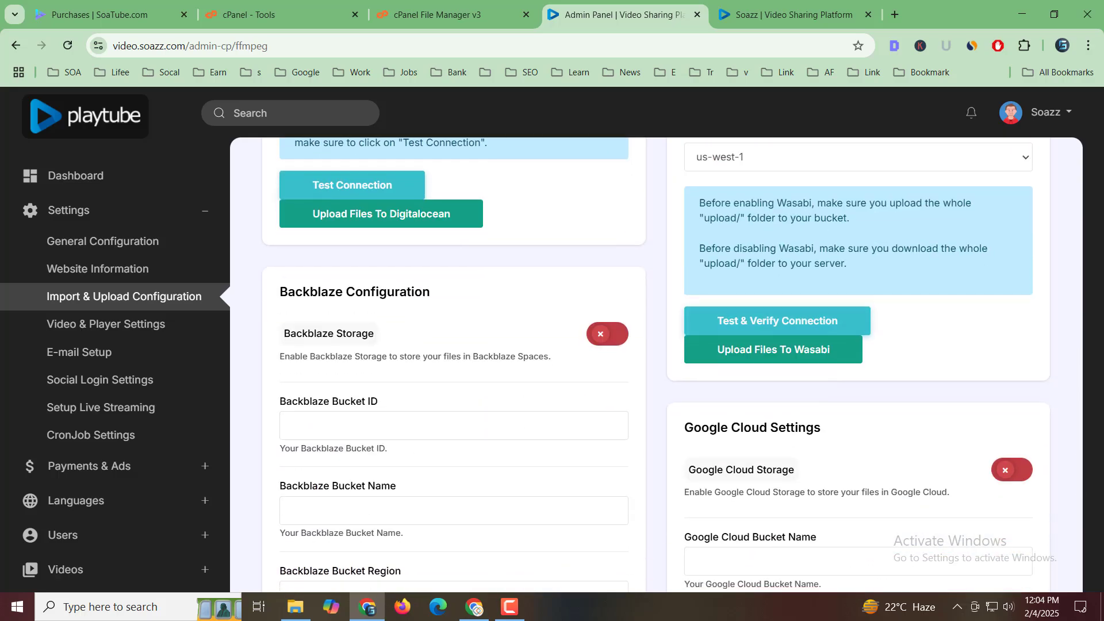
pyautogui.scroll(-10, 671, 364)
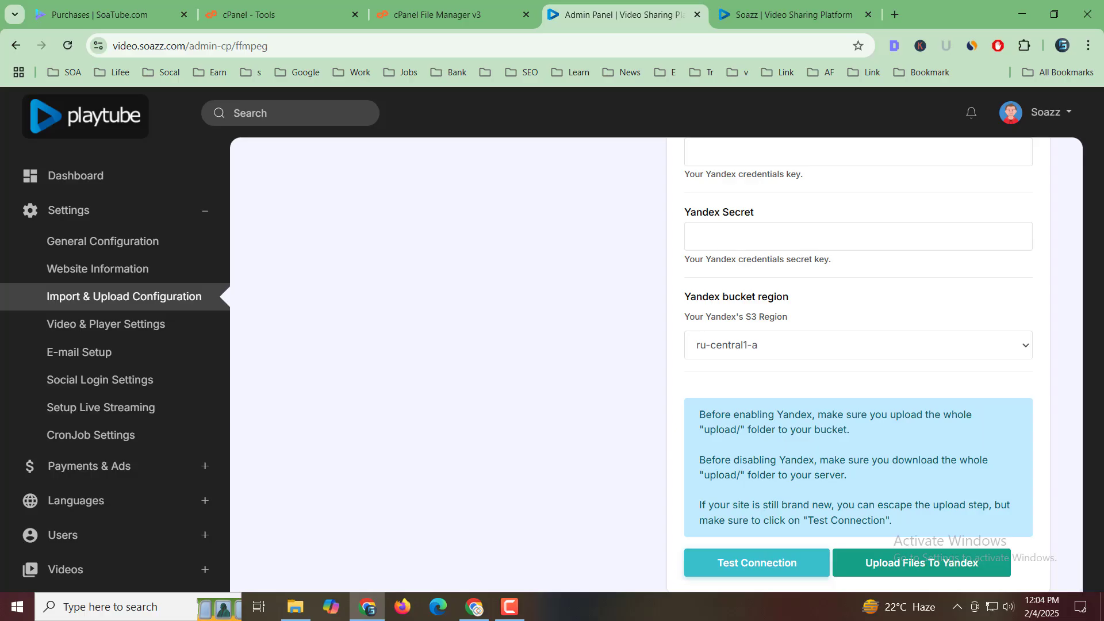
pyautogui.click(106, 323)
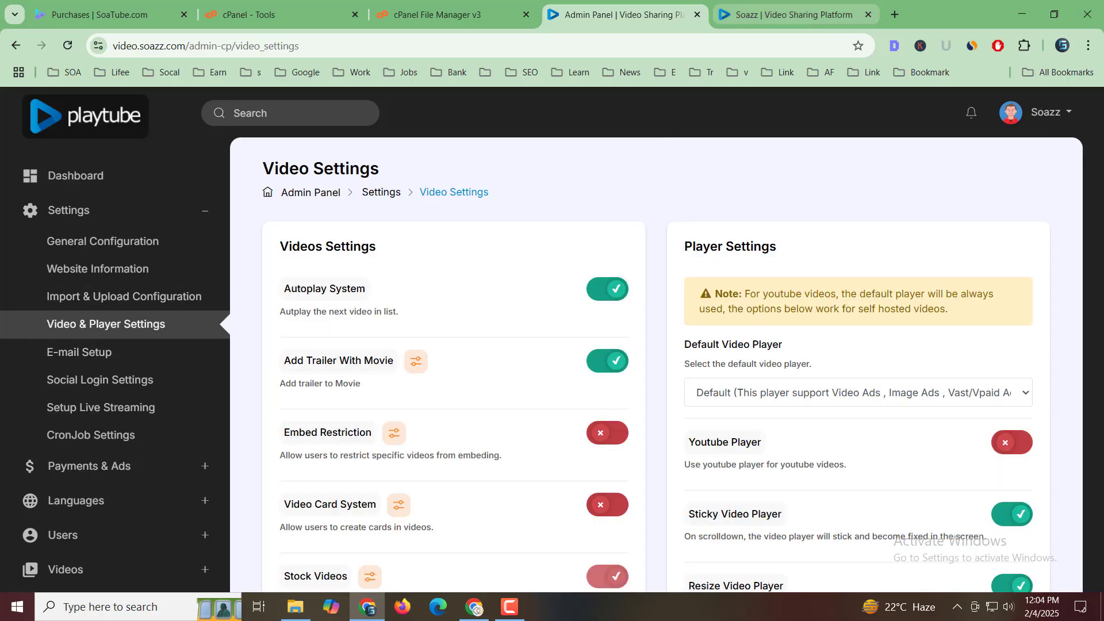
# Play My First Video on the public site, toggling autoplay on and back off, then pause it
pyautogui.click(794, 15)
pyautogui.scroll(-2, 449, 402)
pyautogui.click(346, 479)
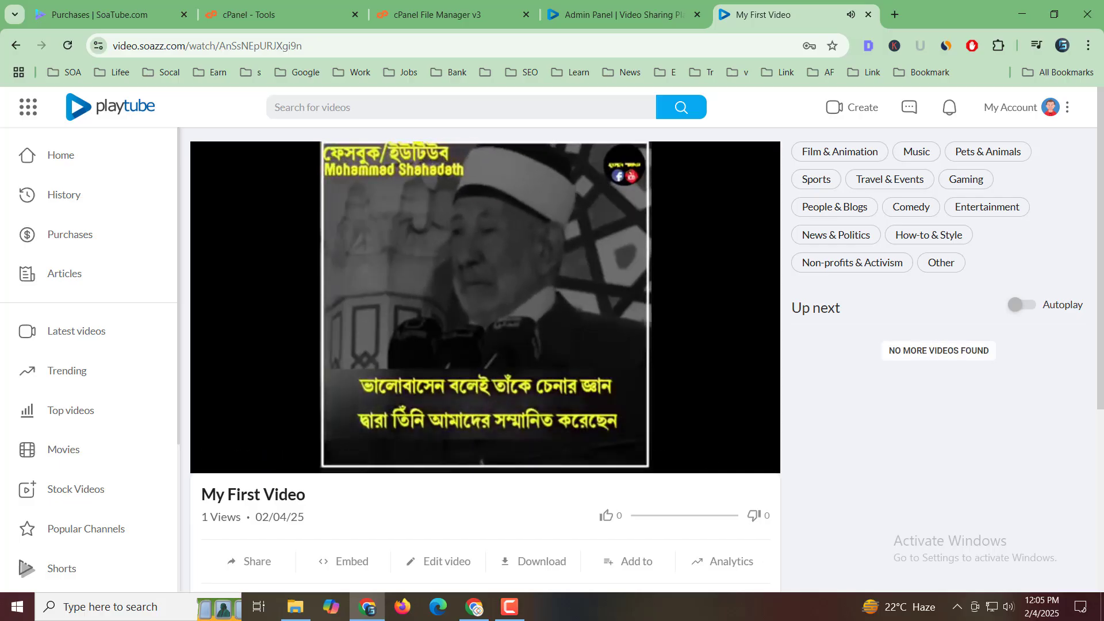
pyautogui.click(1023, 305)
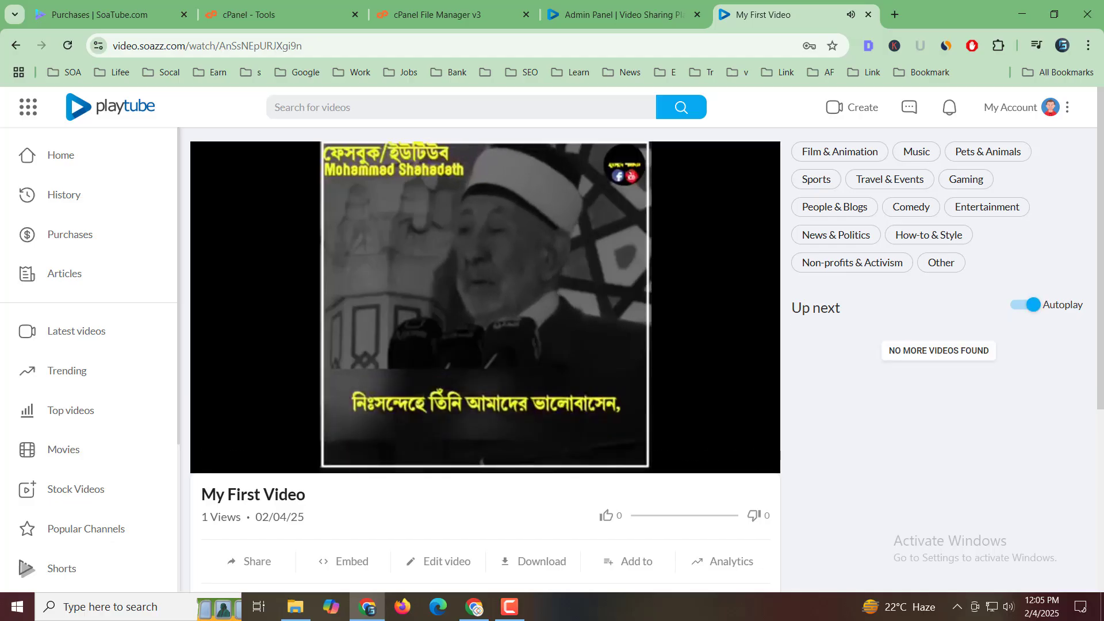
pyautogui.click(1023, 305)
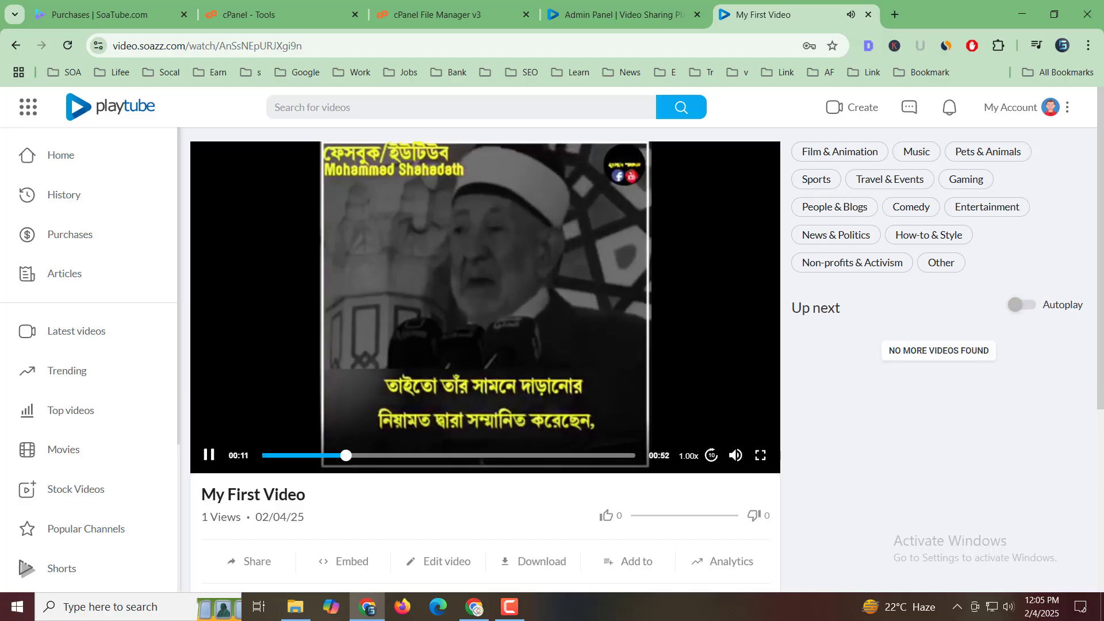
pyautogui.click(481, 294)
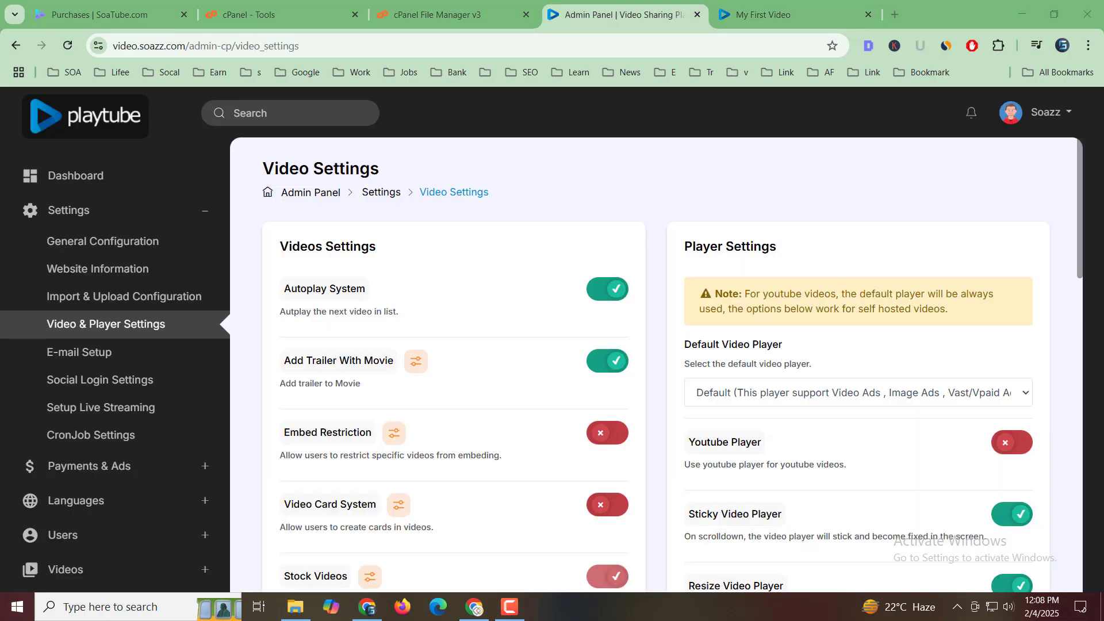
pyautogui.scroll(-1, 656, 368)
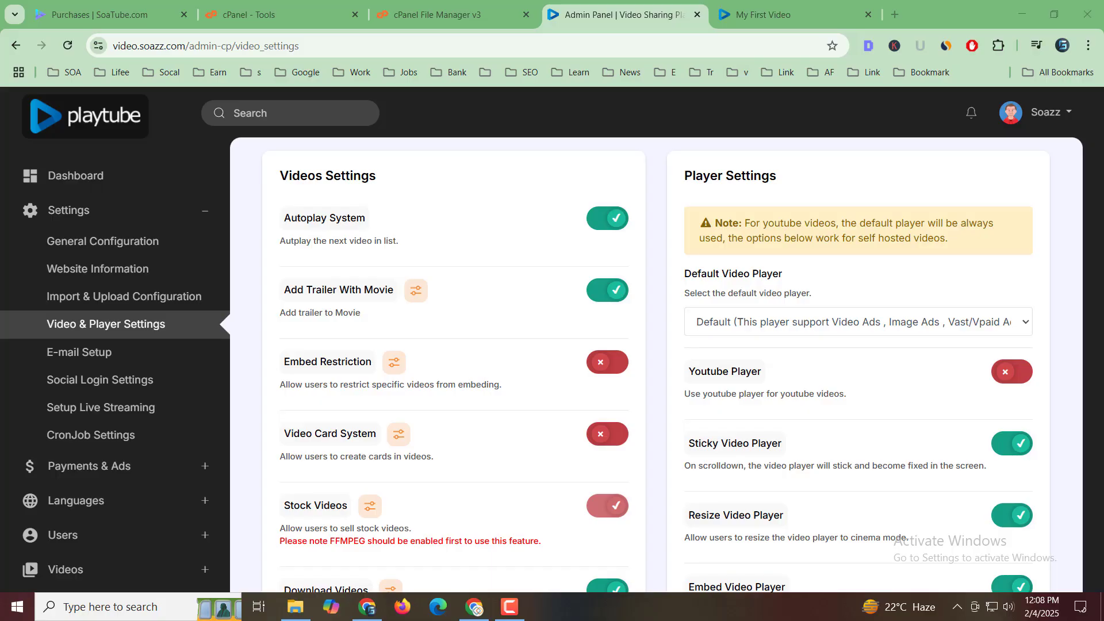
# View the empty Purchases page, then return to the admin panel
pyautogui.click(763, 14)
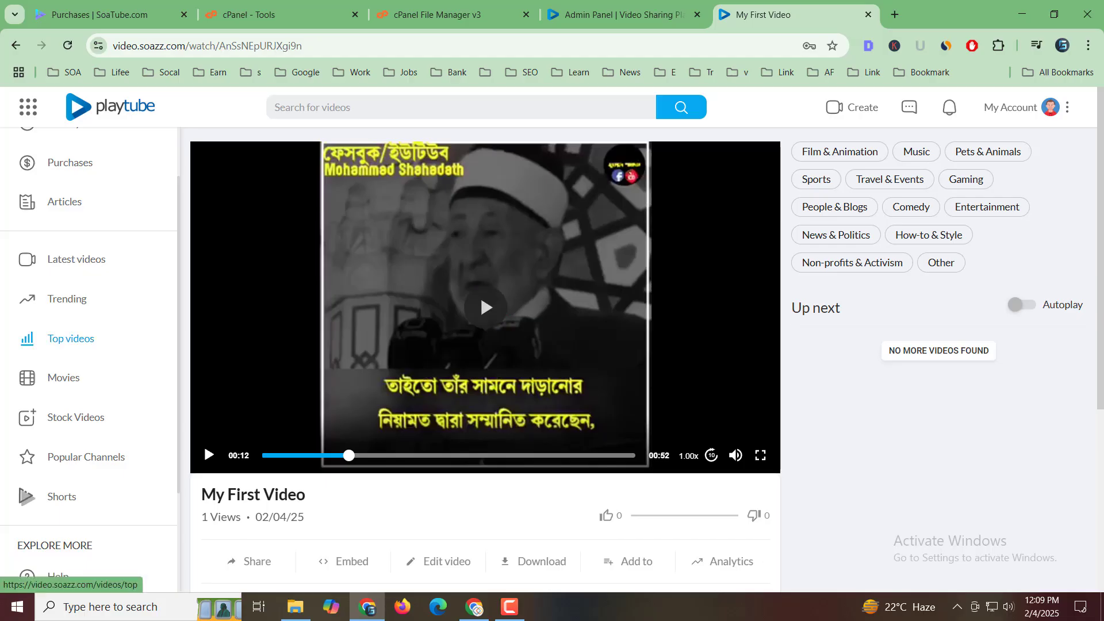
pyautogui.scroll(2, 64, 377)
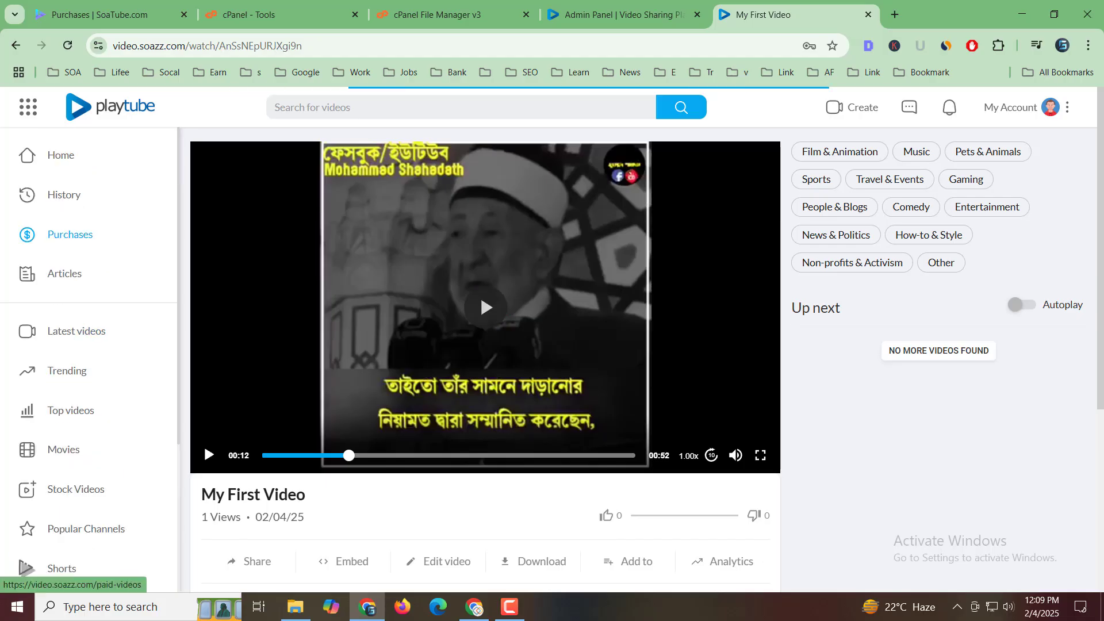
pyautogui.click(70, 234)
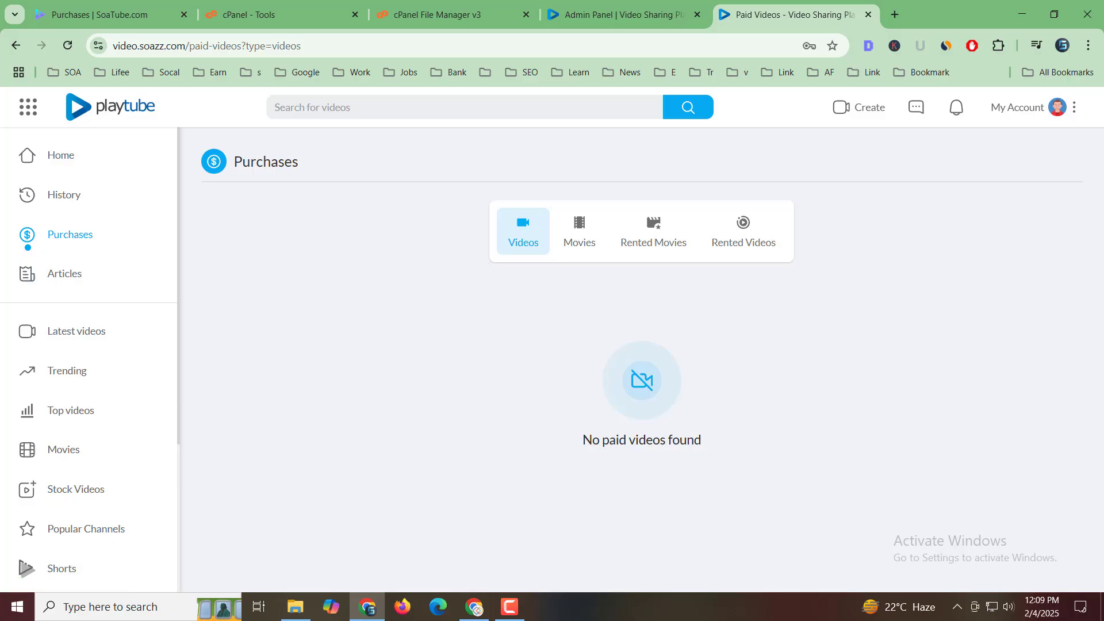
pyautogui.hotkey('ctrl', 'shift', 'Tab')
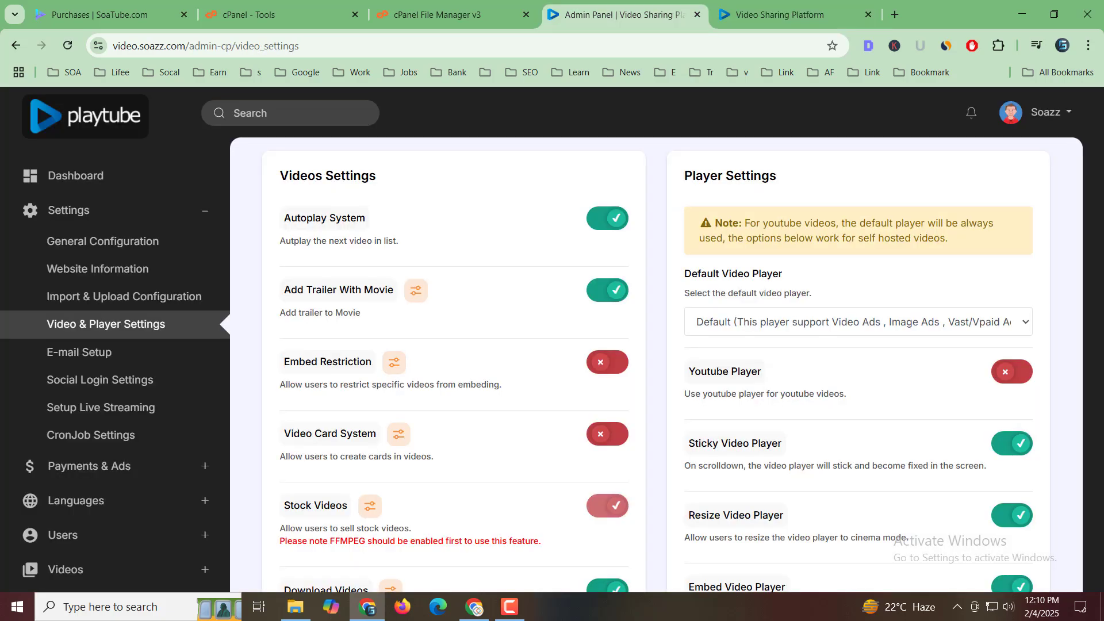
# Review the embedding, Stock Videos access and FFMPEG options in Video Settings
pyautogui.moveTo(458, 384); pyautogui.dragTo(501, 384)
pyautogui.scroll(-1, 656, 365)
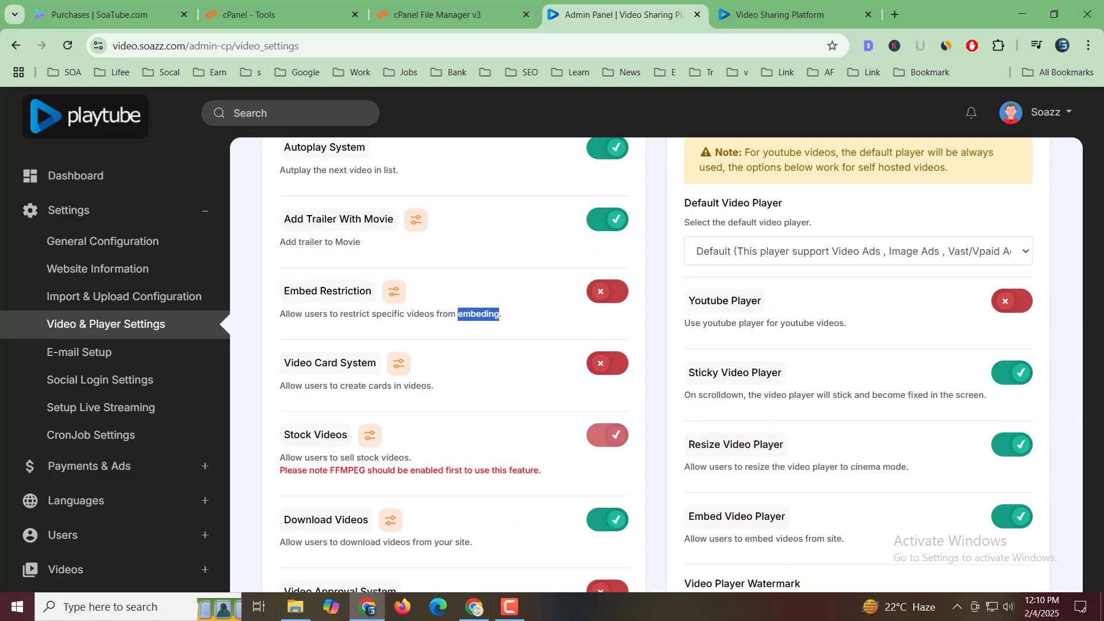
pyautogui.click(370, 435)
pyautogui.click(369, 436)
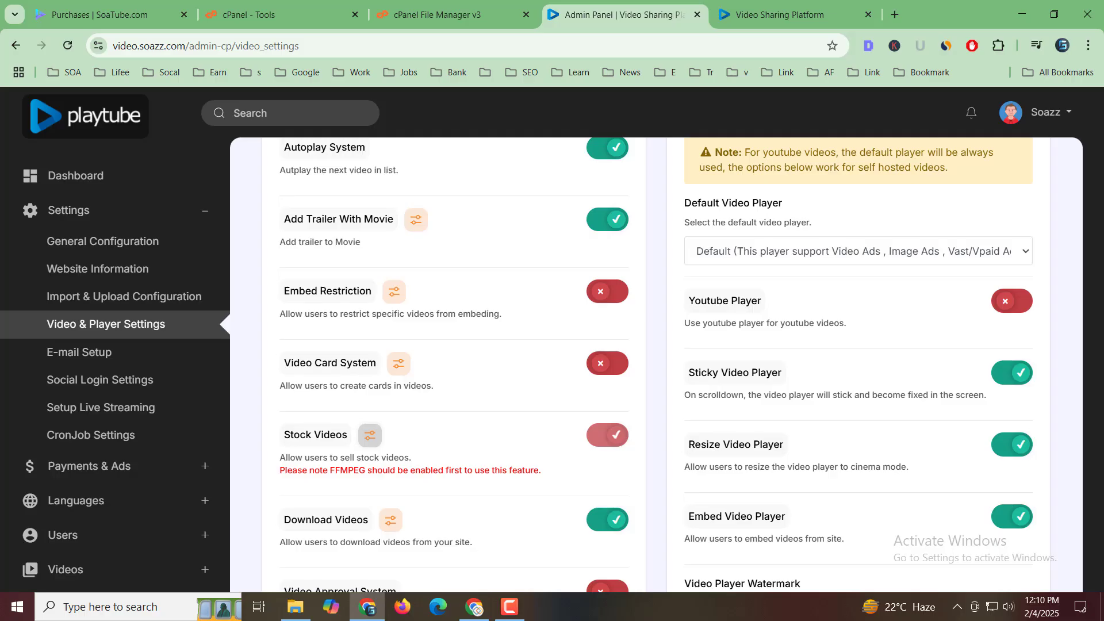
pyautogui.tripleClick(318, 470)
pyautogui.click(319, 470)
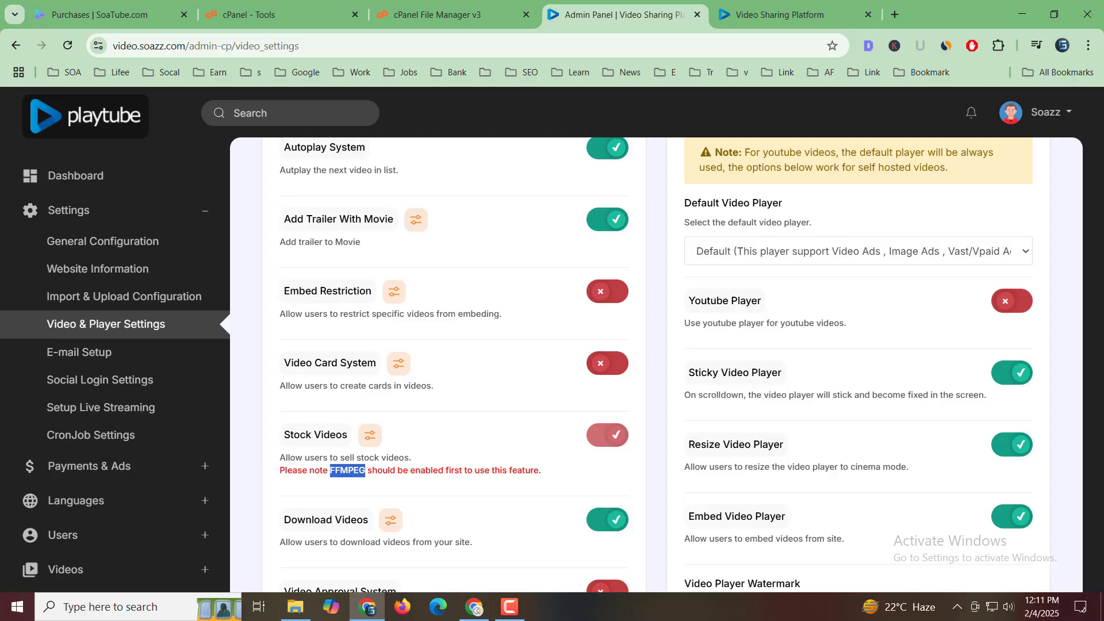
pyautogui.scroll(-2, 390, 378)
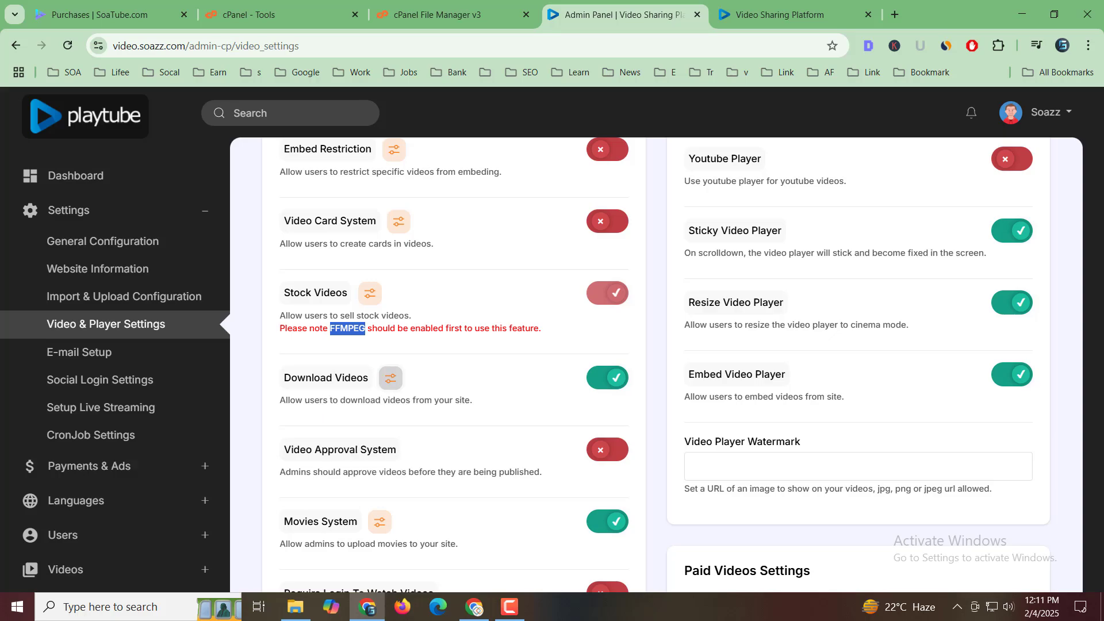
# Reload the My First Video watch page to confirm the Download option is gone
pyautogui.hotkey('ctrl', 'Tab')
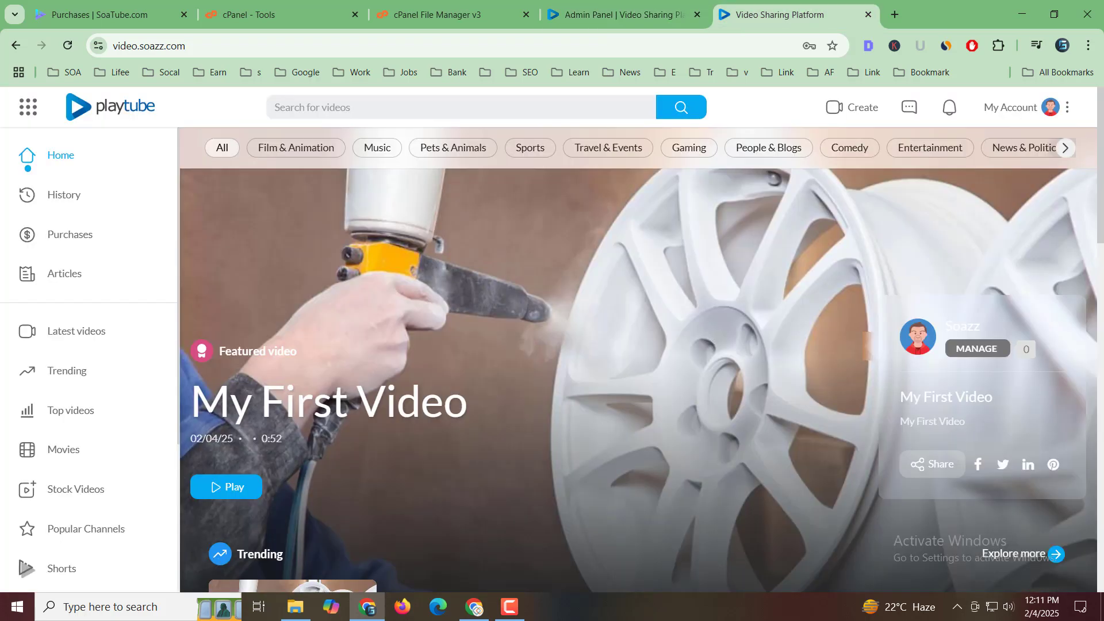
pyautogui.scroll(-9, 293, 340)
pyautogui.scroll(4, 294, 340)
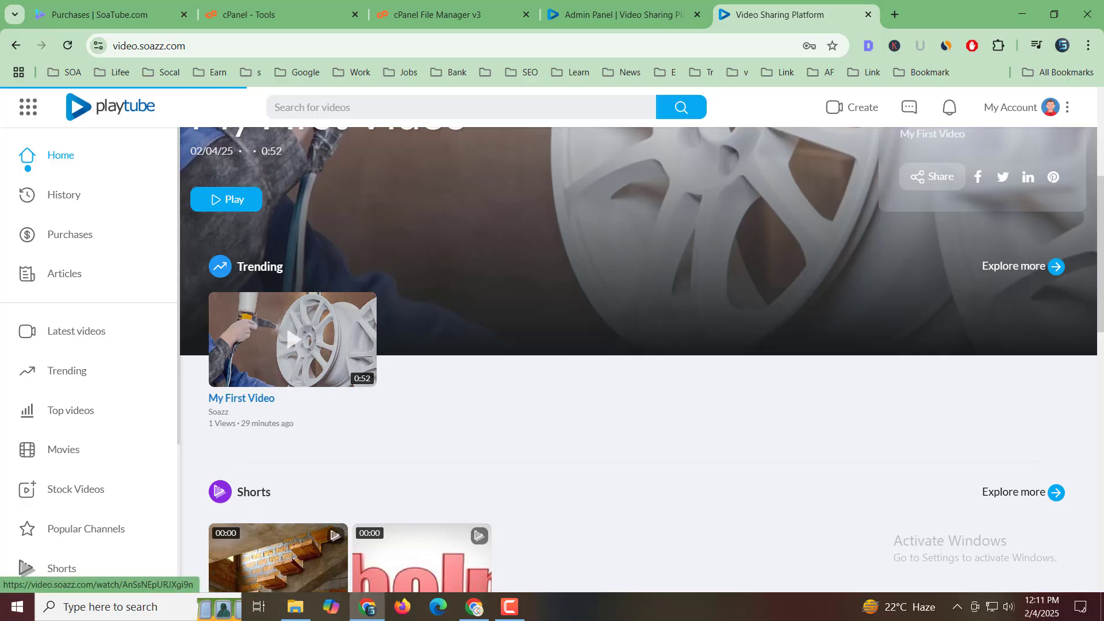
pyautogui.scroll(-2, 532, 417)
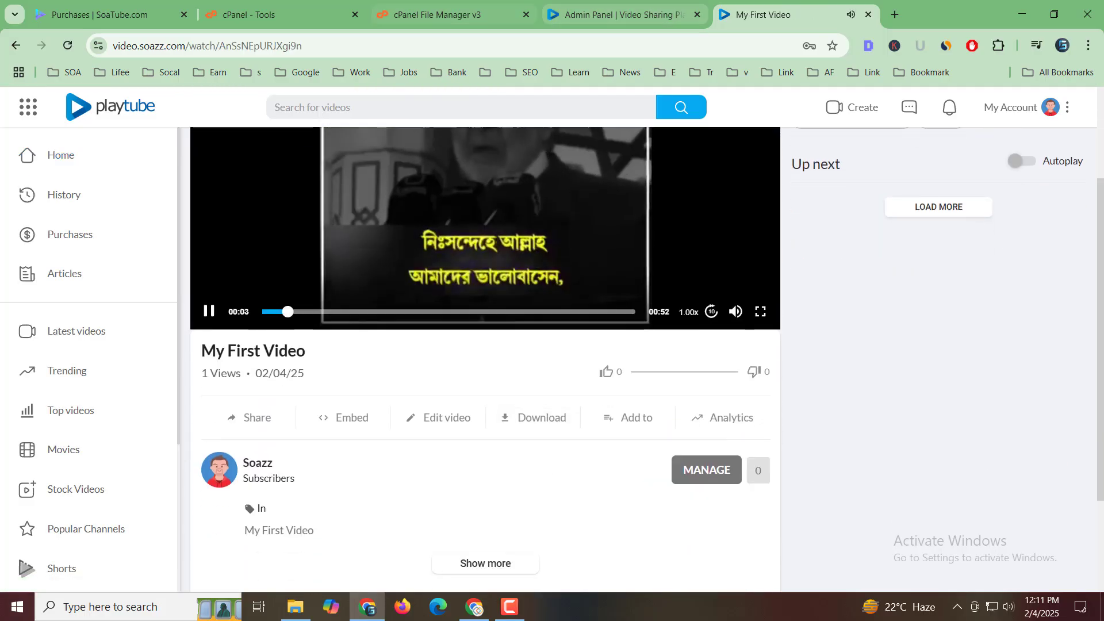
pyautogui.click(621, 14)
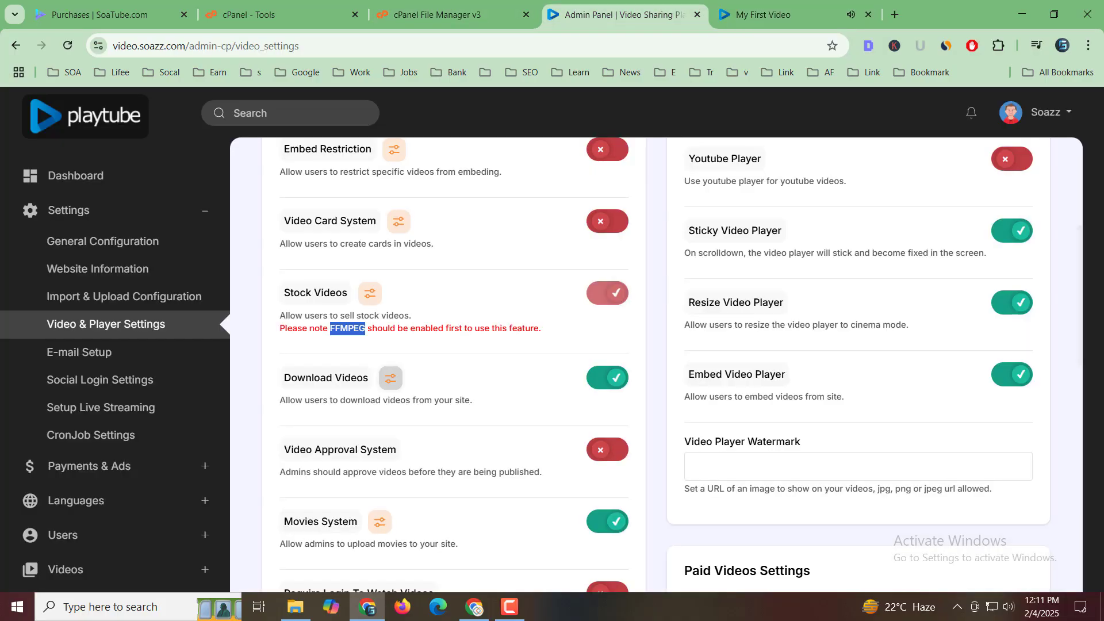
pyautogui.click(763, 15)
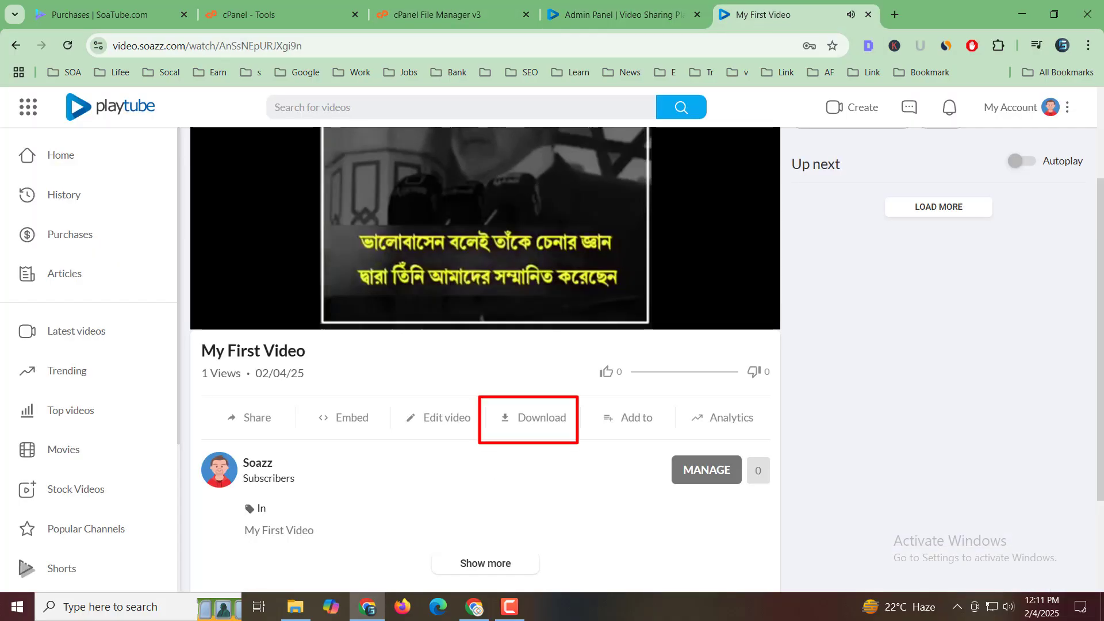
pyautogui.press('F5')
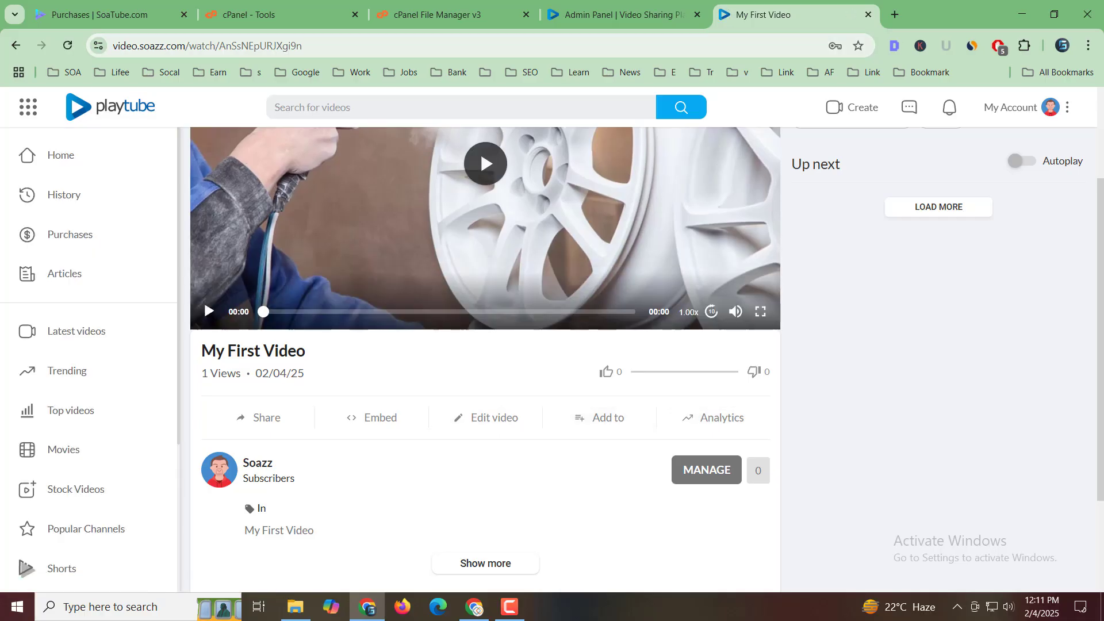
# Turn Movies System off, reload the My First Video watch page, then switch it back on
pyautogui.click(624, 15)
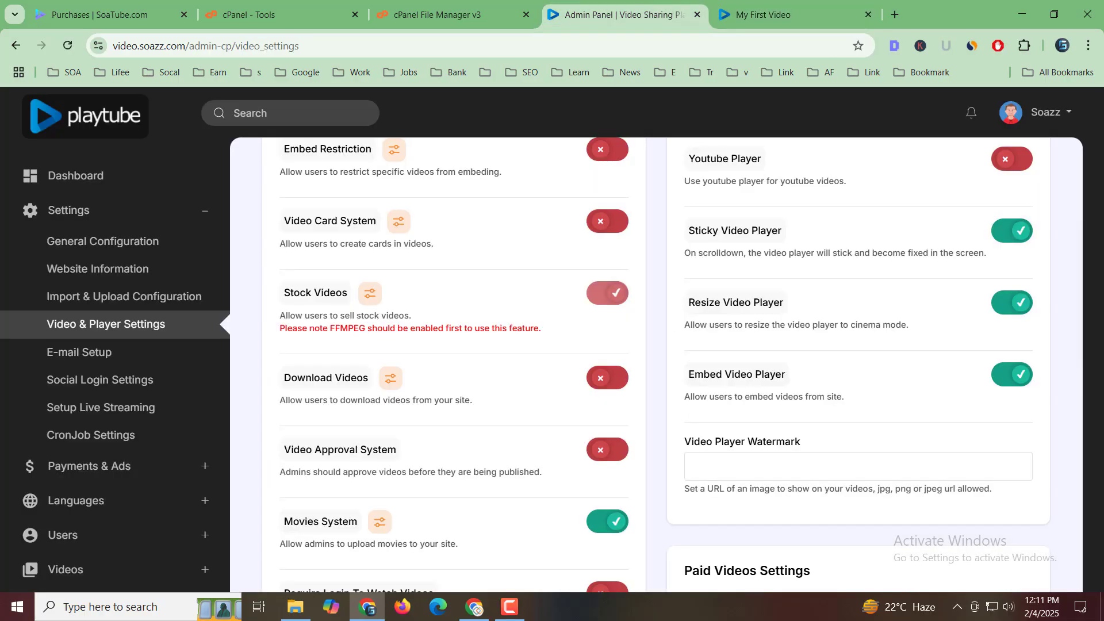
pyautogui.scroll(-1, 681, 366)
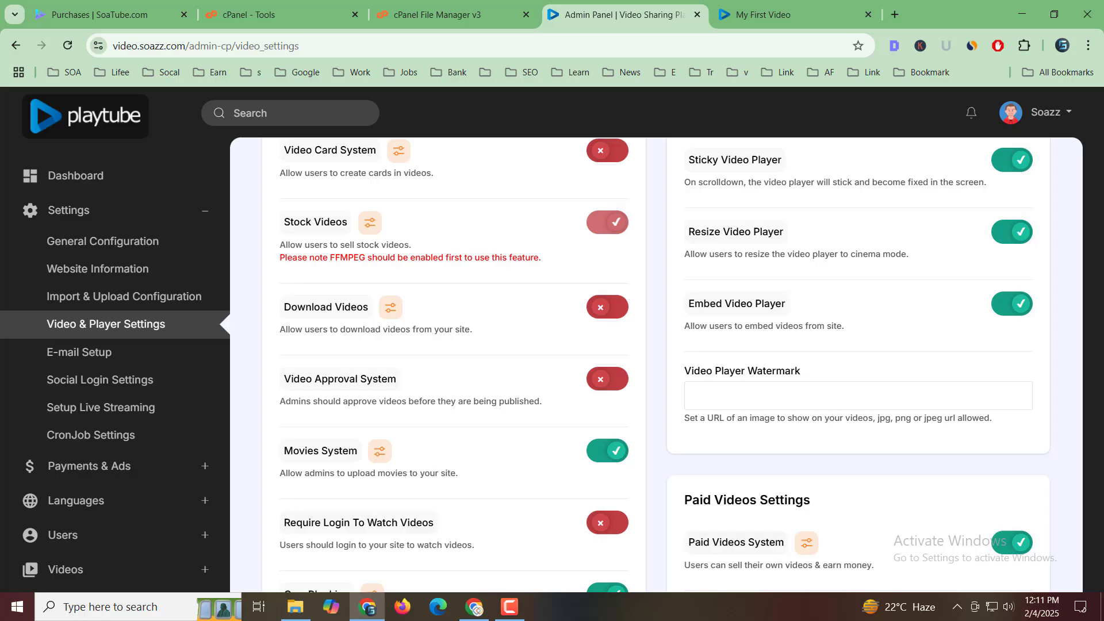
pyautogui.scroll(-1, 379, 380)
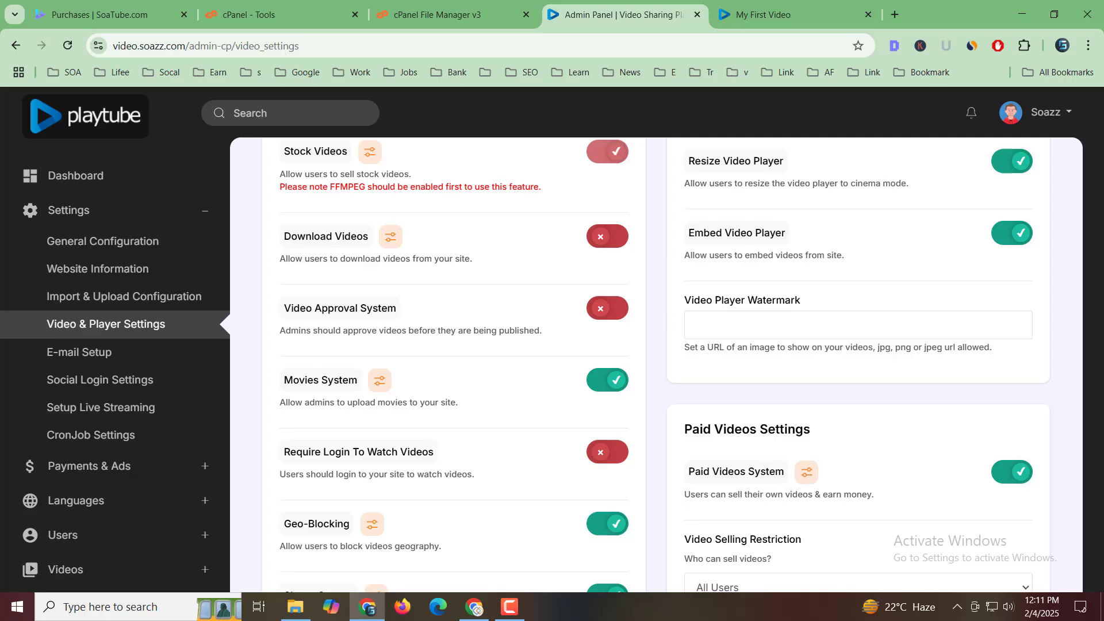
pyautogui.click(607, 380)
pyautogui.hotkey('ctrl', 'Tab')
pyautogui.press('F5')
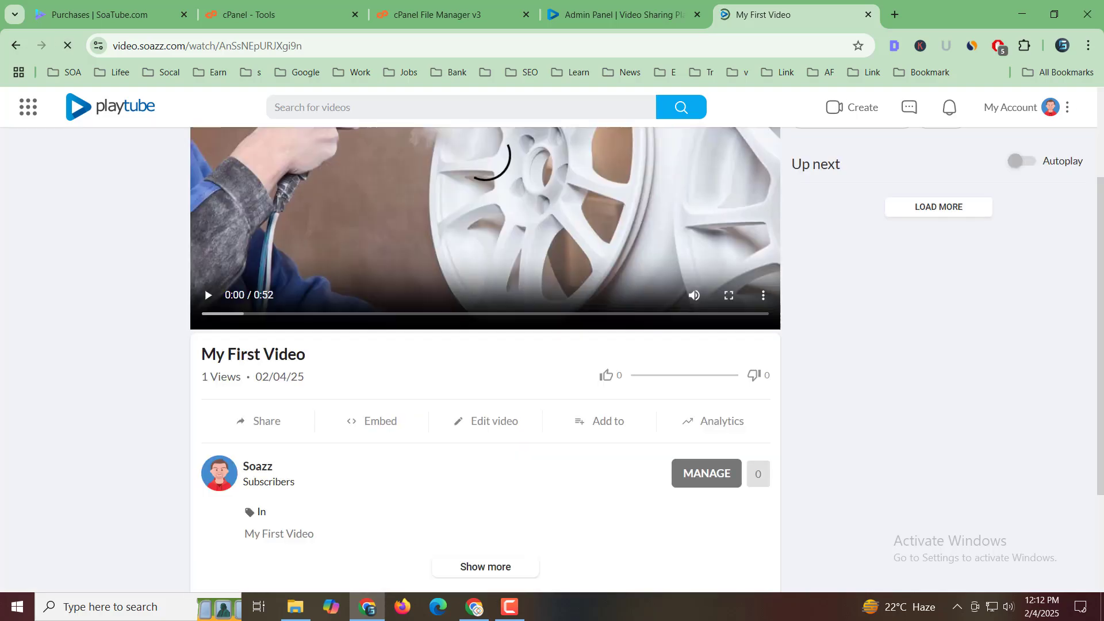
pyautogui.hotkey('ctrl', 'shift', 'Tab')
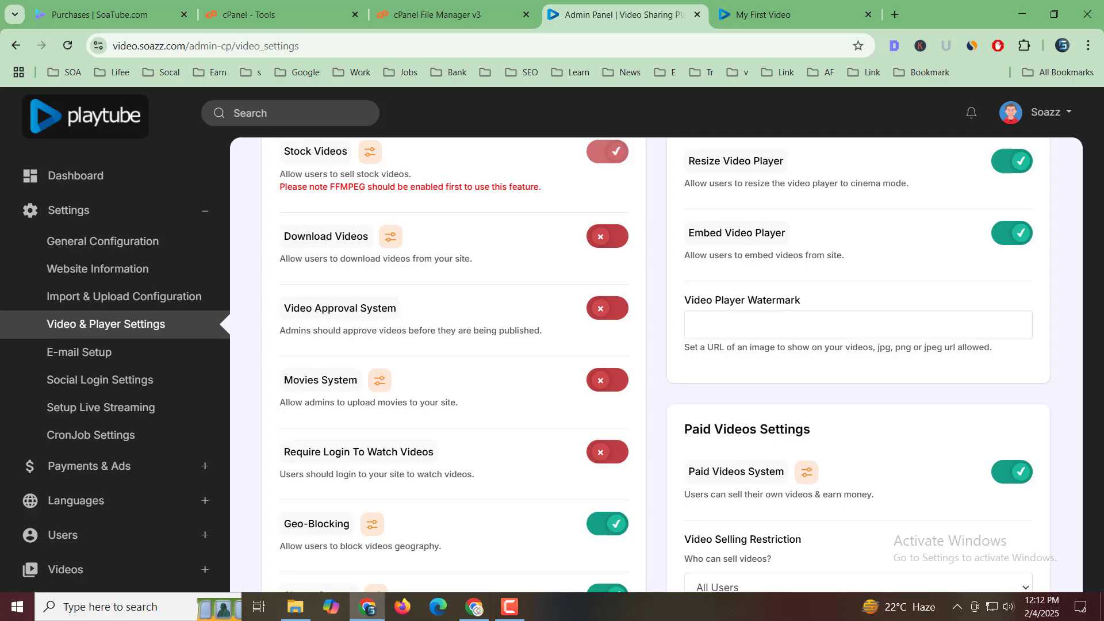
pyautogui.click(607, 380)
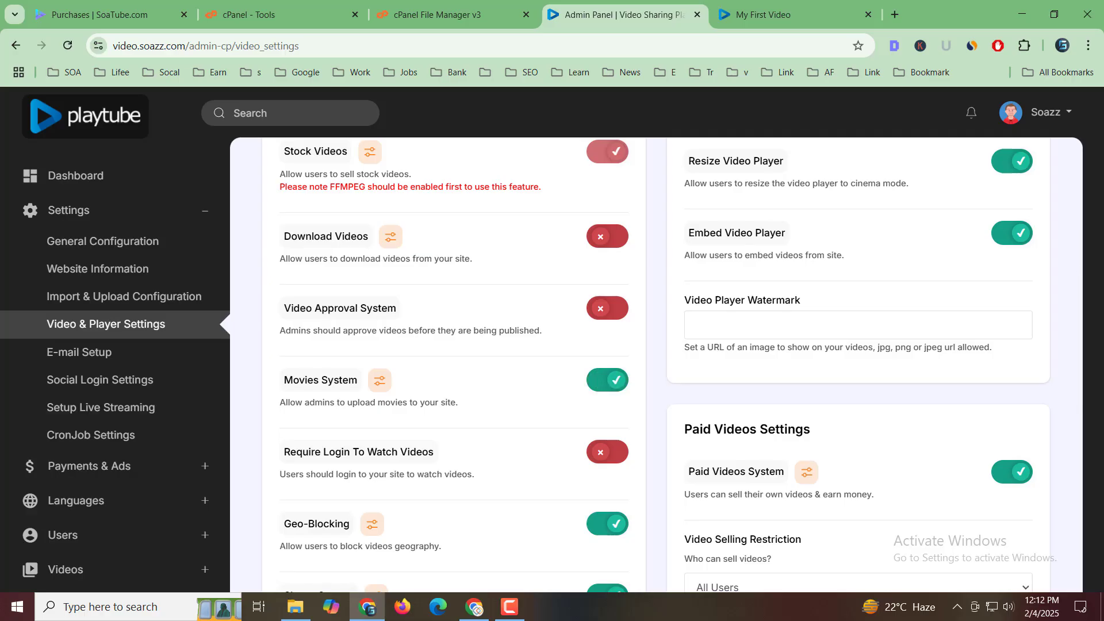
pyautogui.scroll(-3, 655, 365)
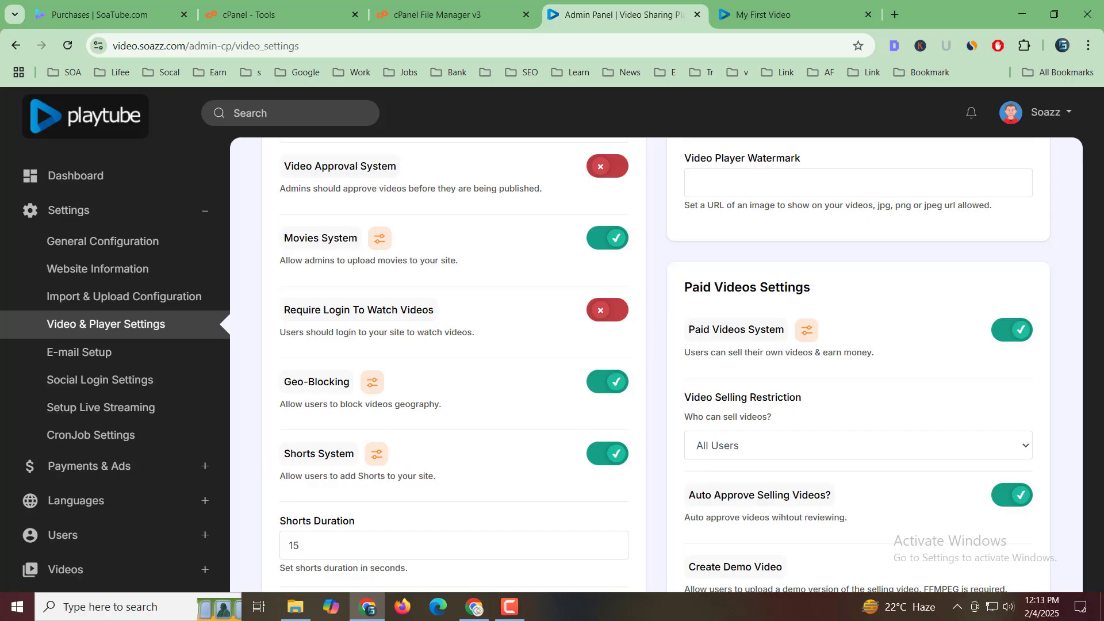
pyautogui.scroll(-1, 656, 368)
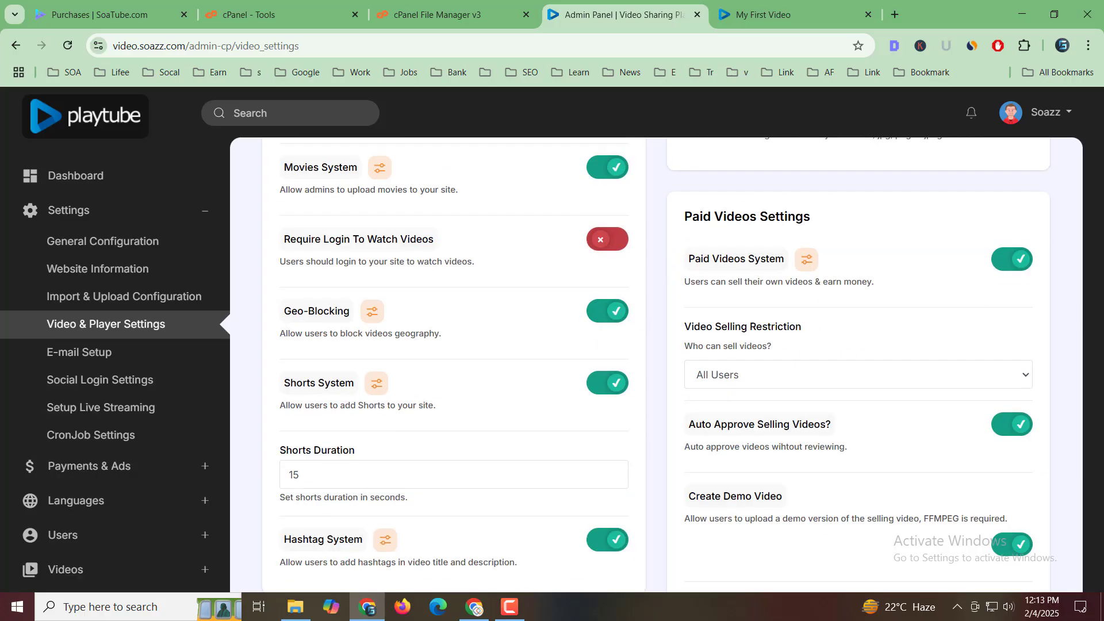
# Replace the Shorts Duration value of 15 with 60 seconds
pyautogui.hotkey('ctrl', 'a')
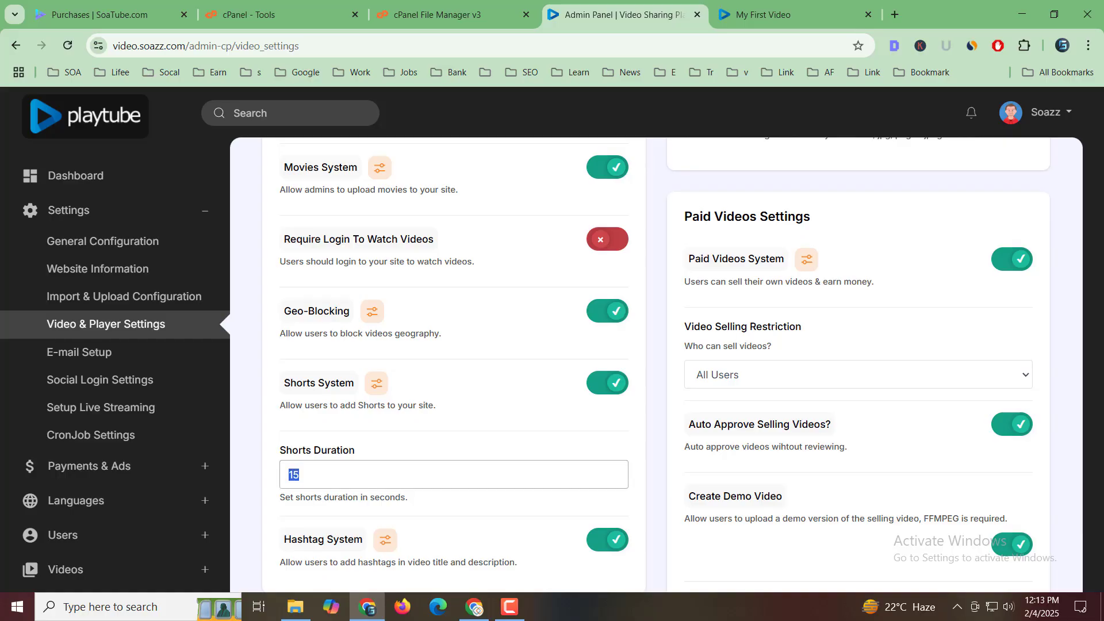
pyautogui.write('30')
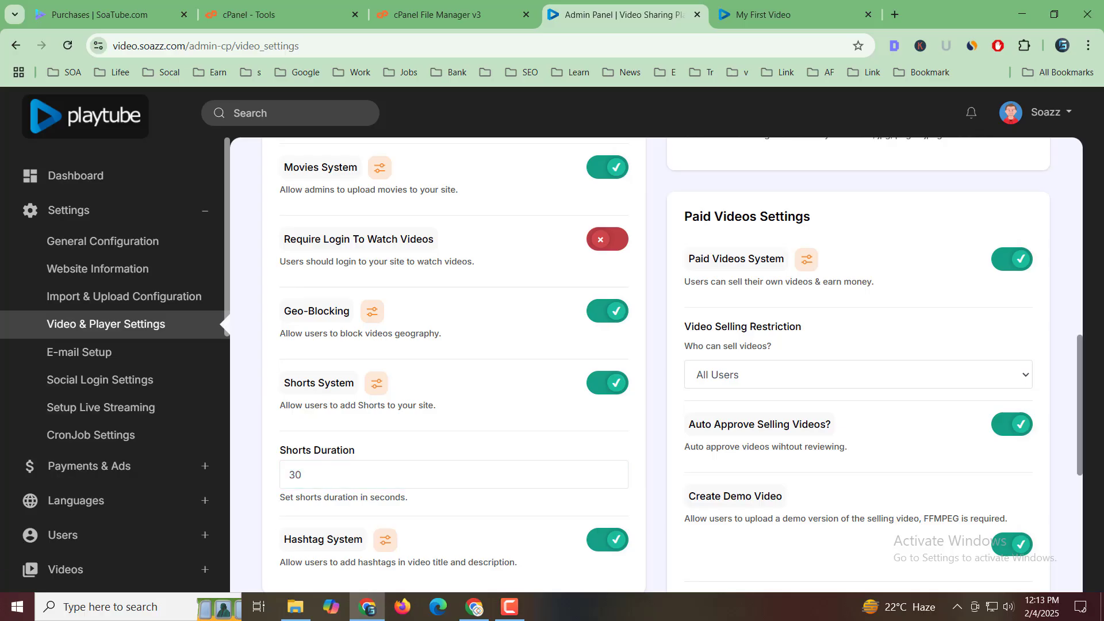
pyautogui.hotkey('shift', 'Left')
pyautogui.hotkey('shift', 'Left')
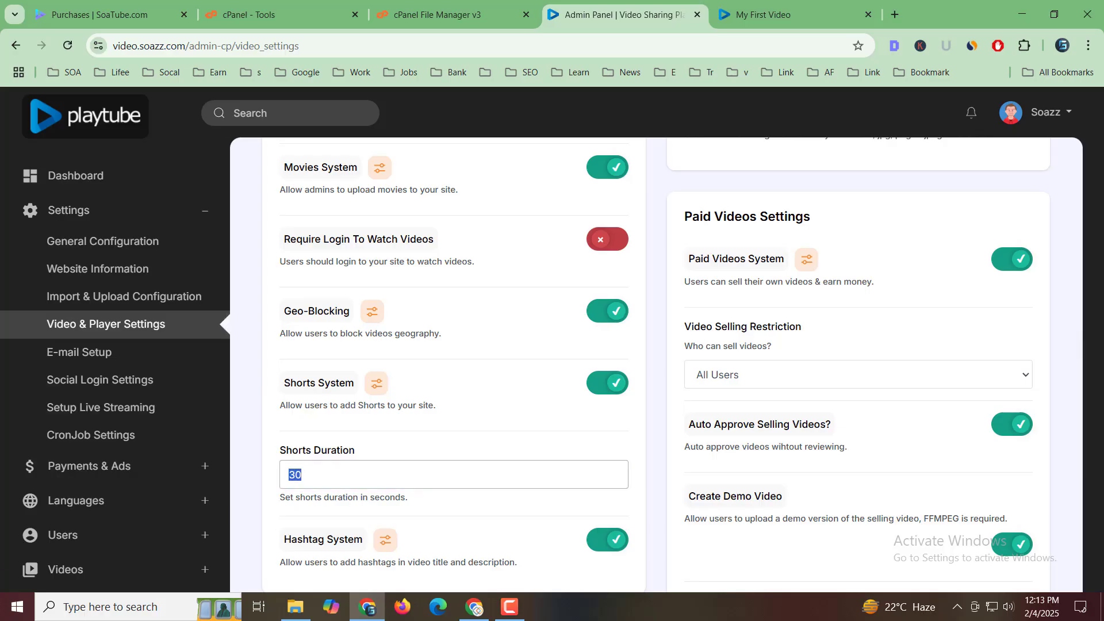
pyautogui.write('60')
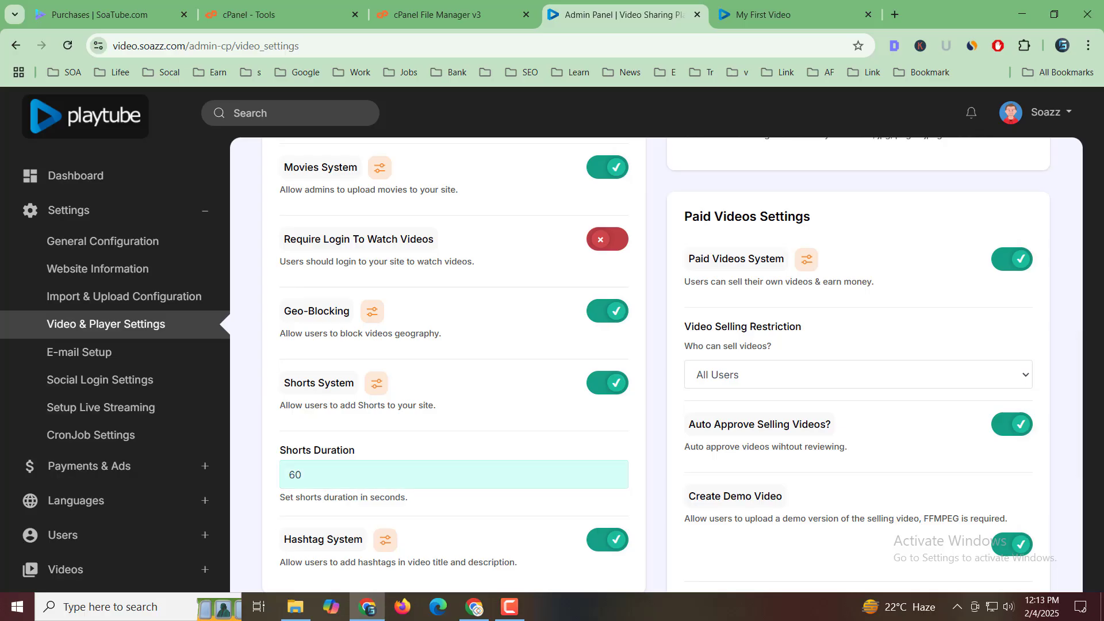
pyautogui.scroll(-2, 454, 368)
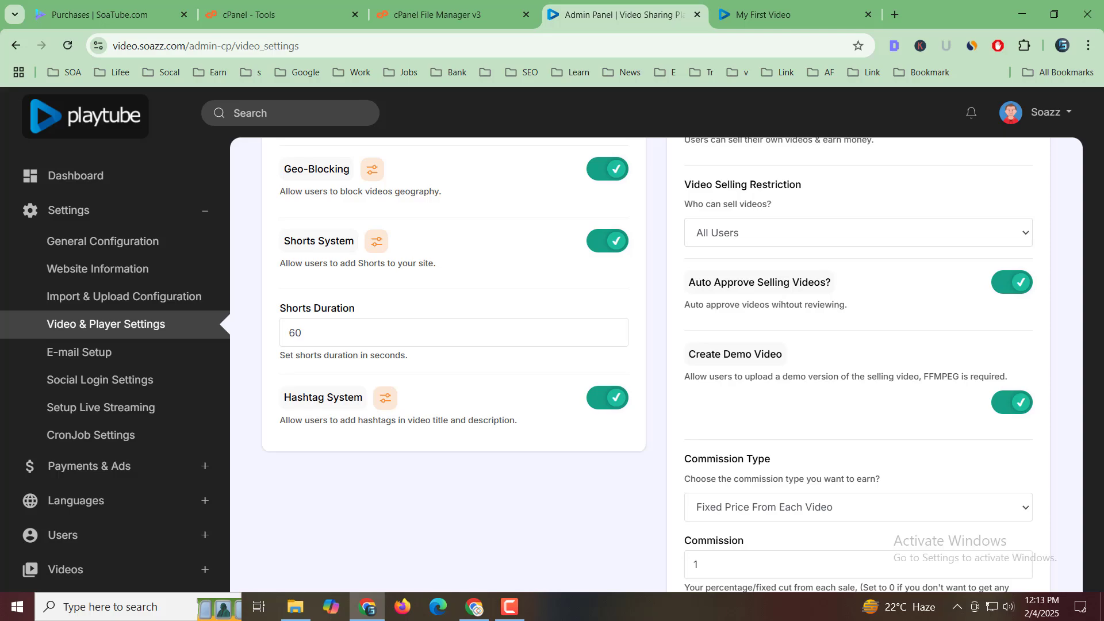
pyautogui.scroll(9, 673, 364)
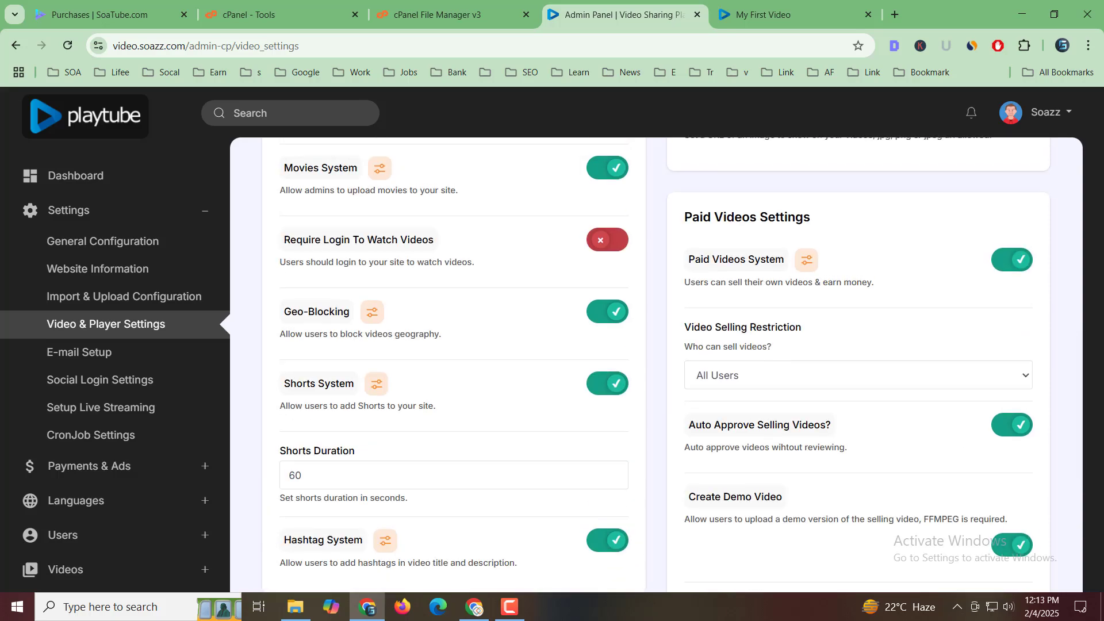
pyautogui.scroll(1, 672, 364)
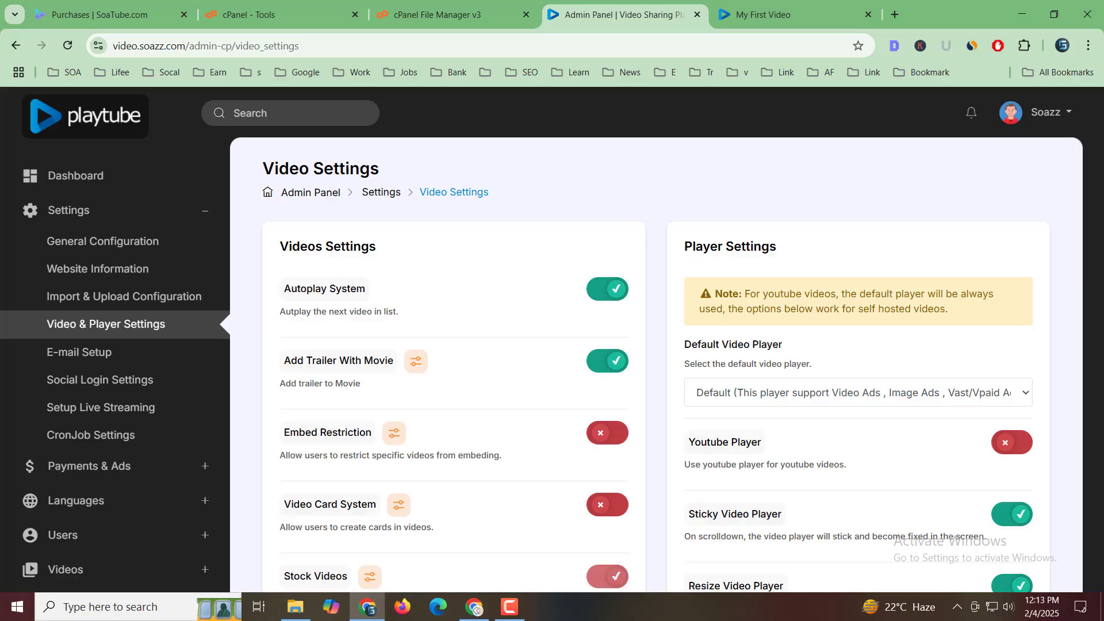
pyautogui.scroll(-1, 857, 345)
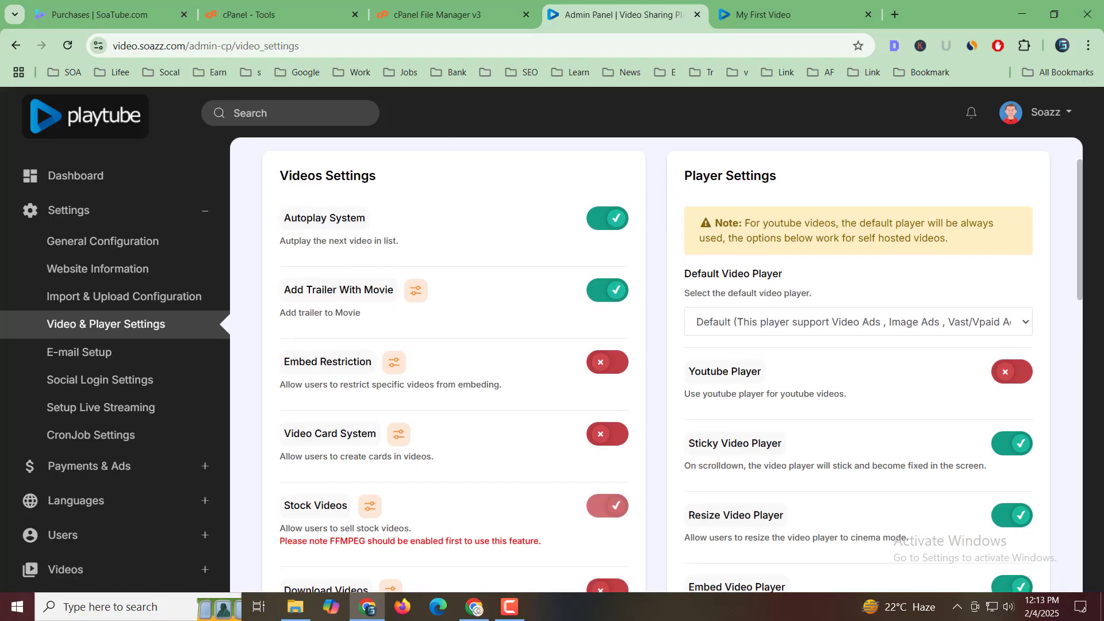
pyautogui.click(857, 321)
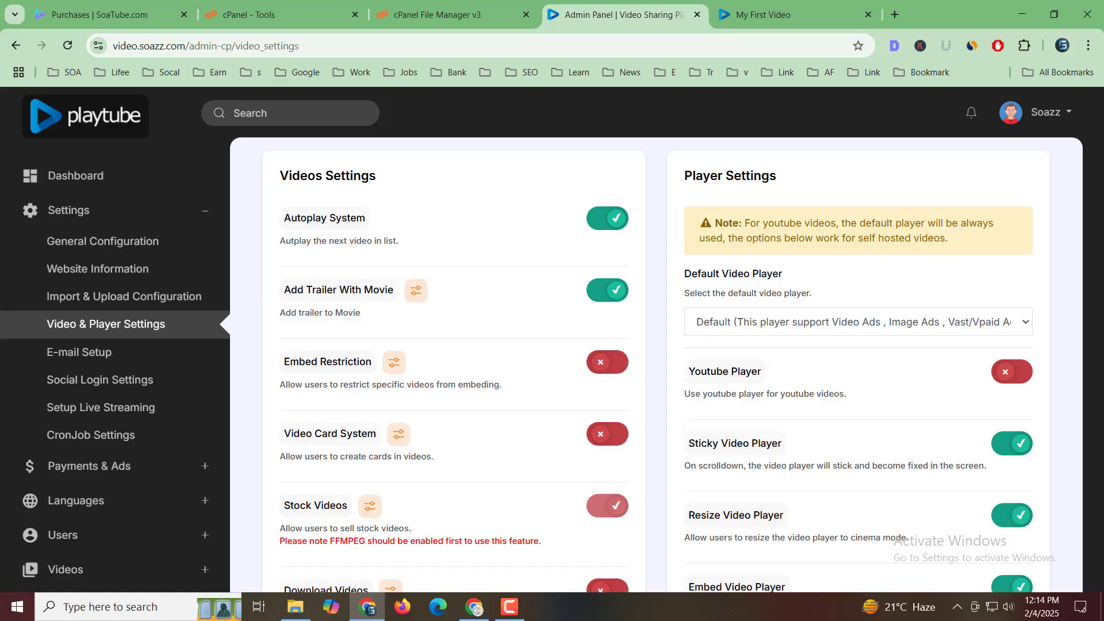
pyautogui.click(1012, 371)
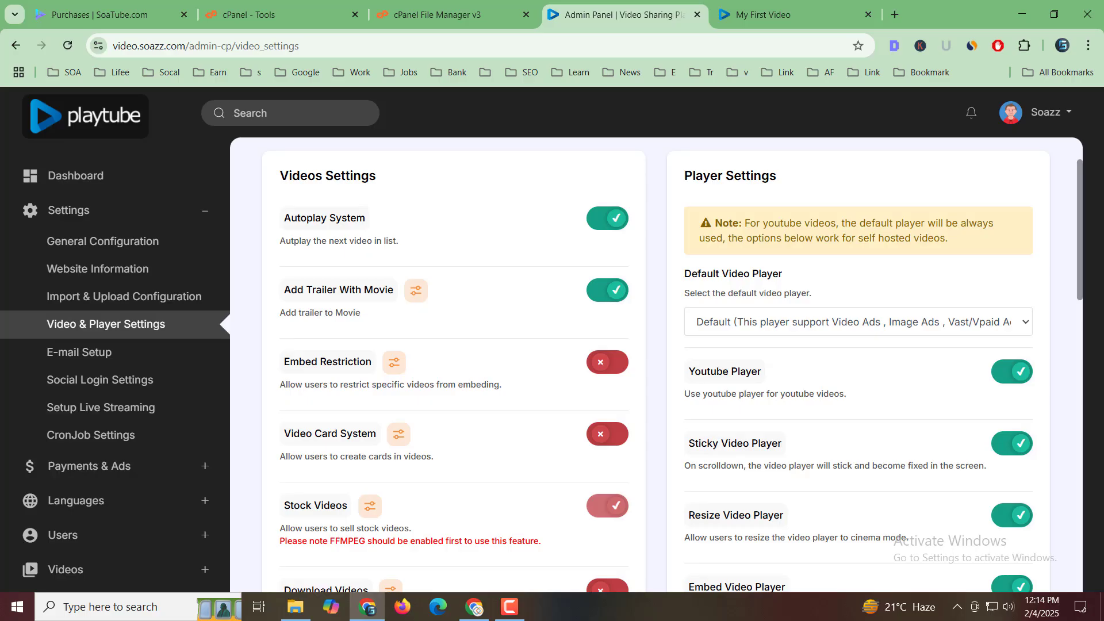
pyautogui.click(1012, 372)
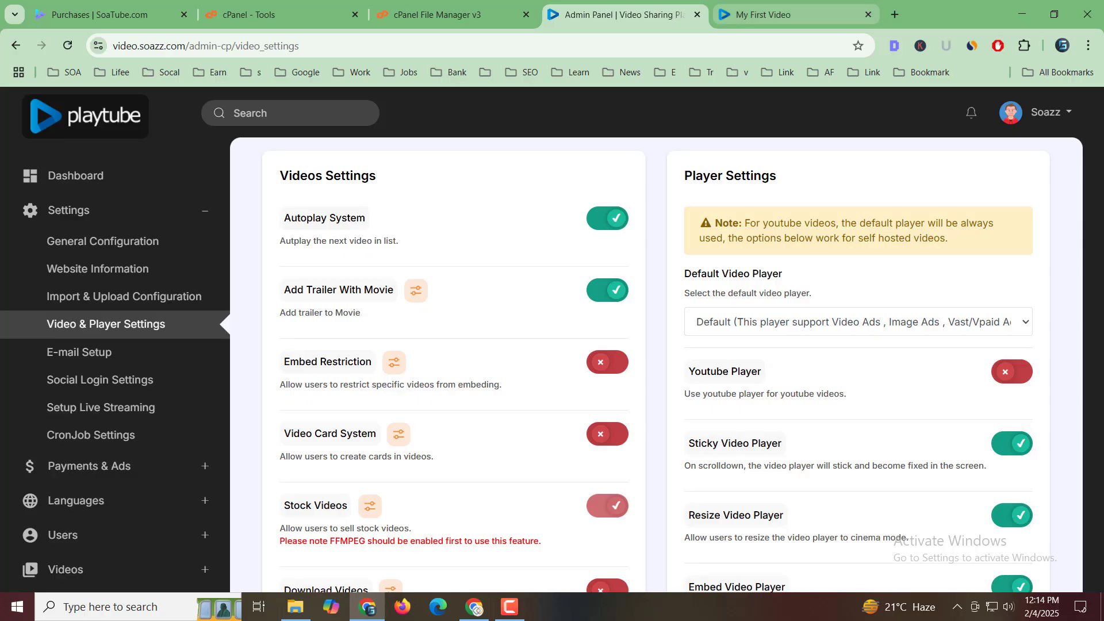
pyautogui.click(771, 15)
pyautogui.scroll(-3, 575, 322)
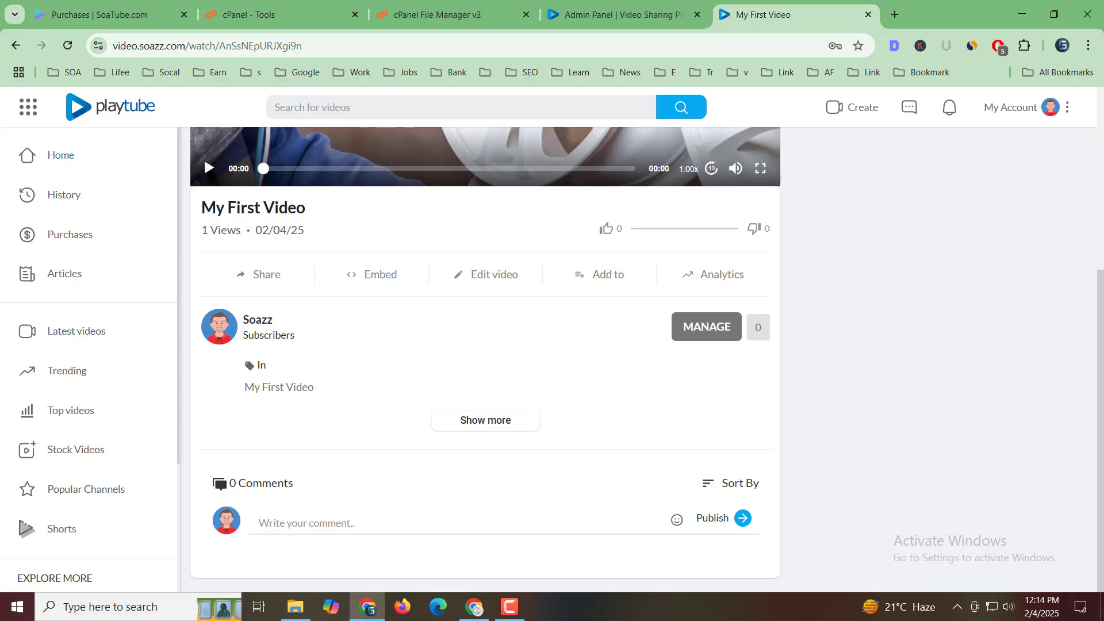
pyautogui.scroll(5, 485, 357)
pyautogui.hotkey('ctrl', 'shift', 'Tab')
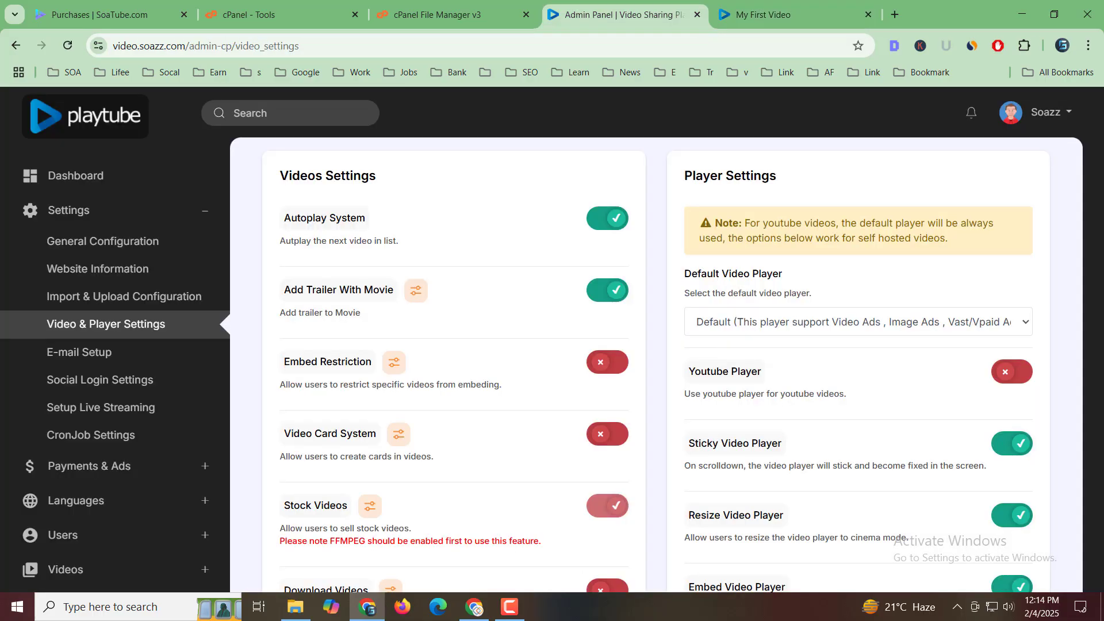
pyautogui.scroll(-3, 656, 368)
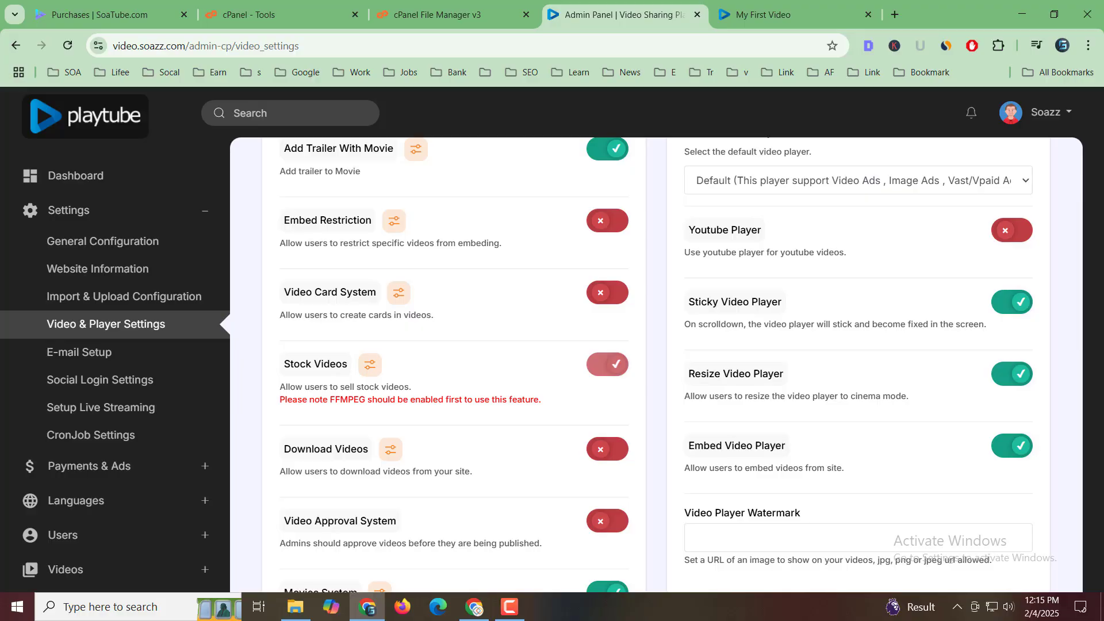
pyautogui.scroll(-3, 655, 368)
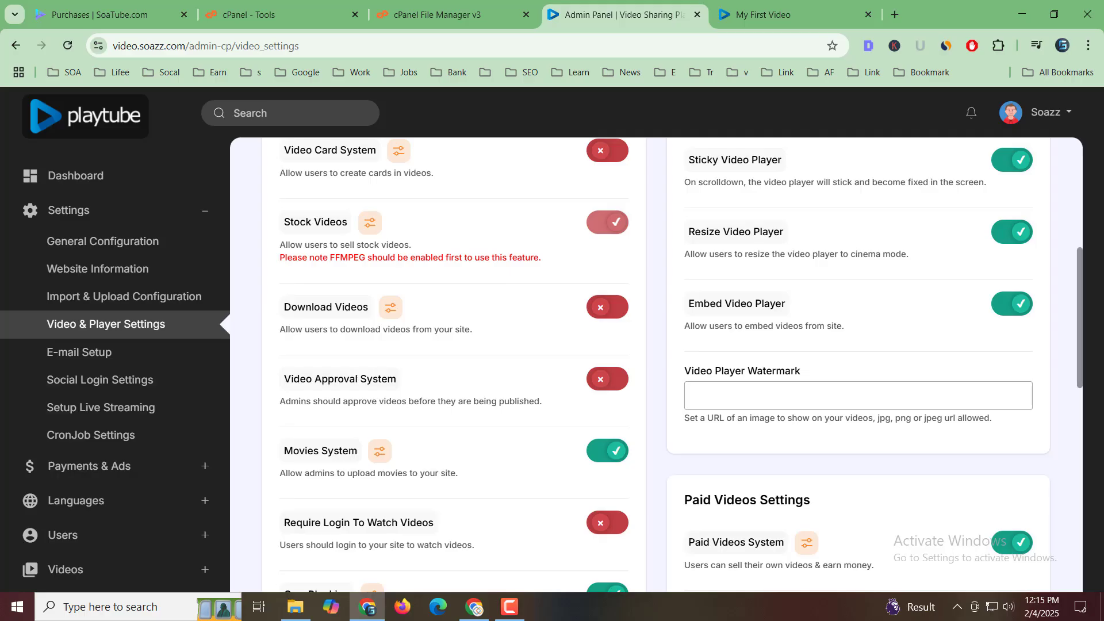
pyautogui.scroll(-1, 655, 368)
pyautogui.scroll(-2, 656, 368)
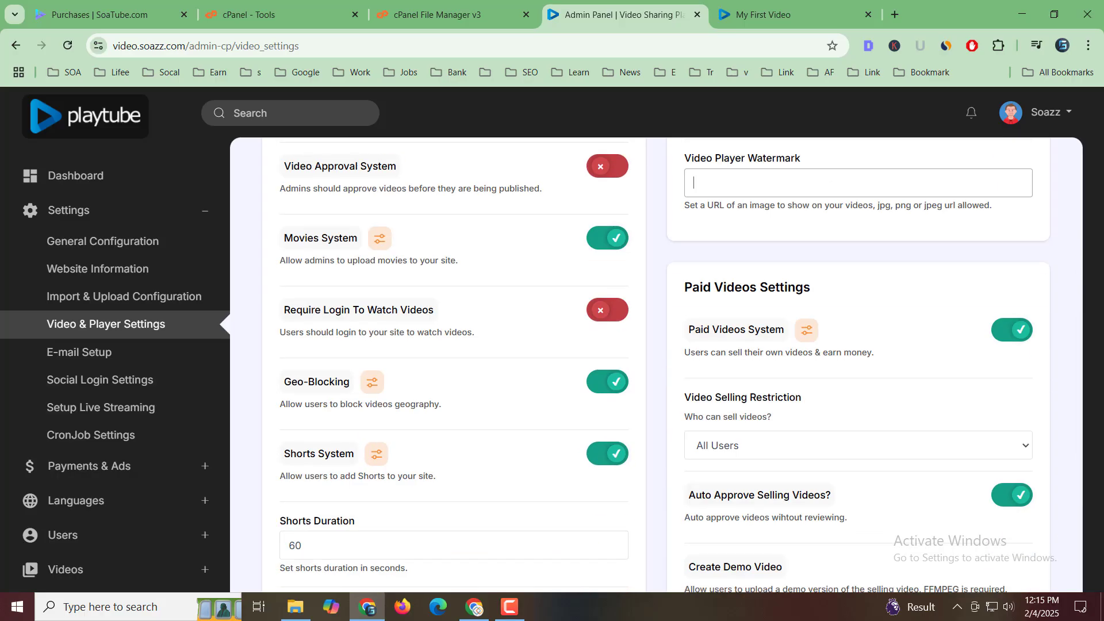
pyautogui.click(806, 330)
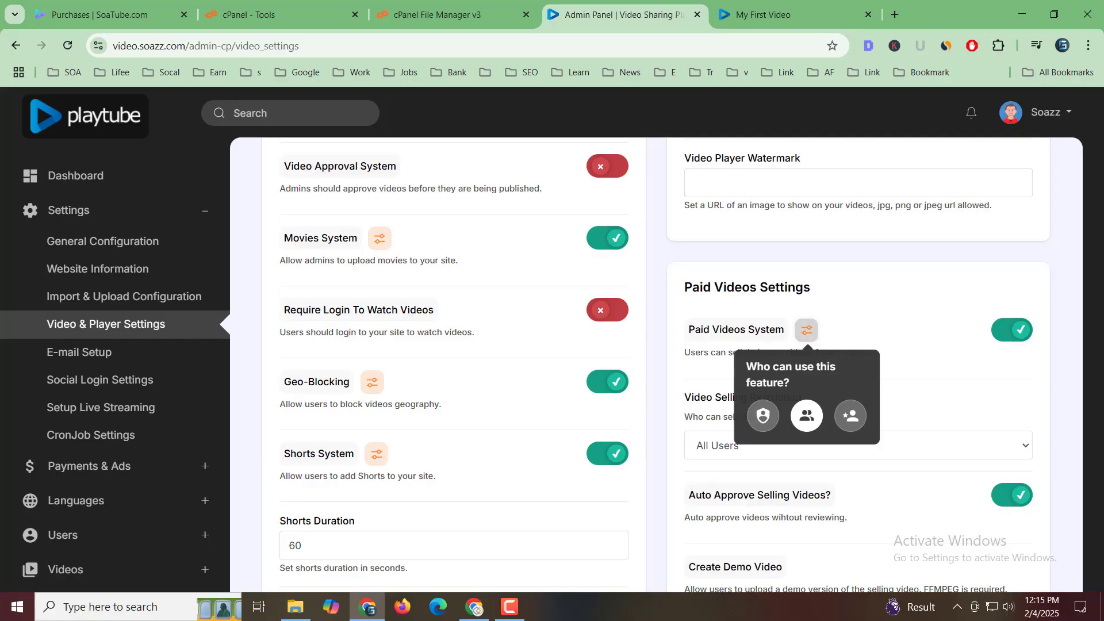
pyautogui.click(806, 330)
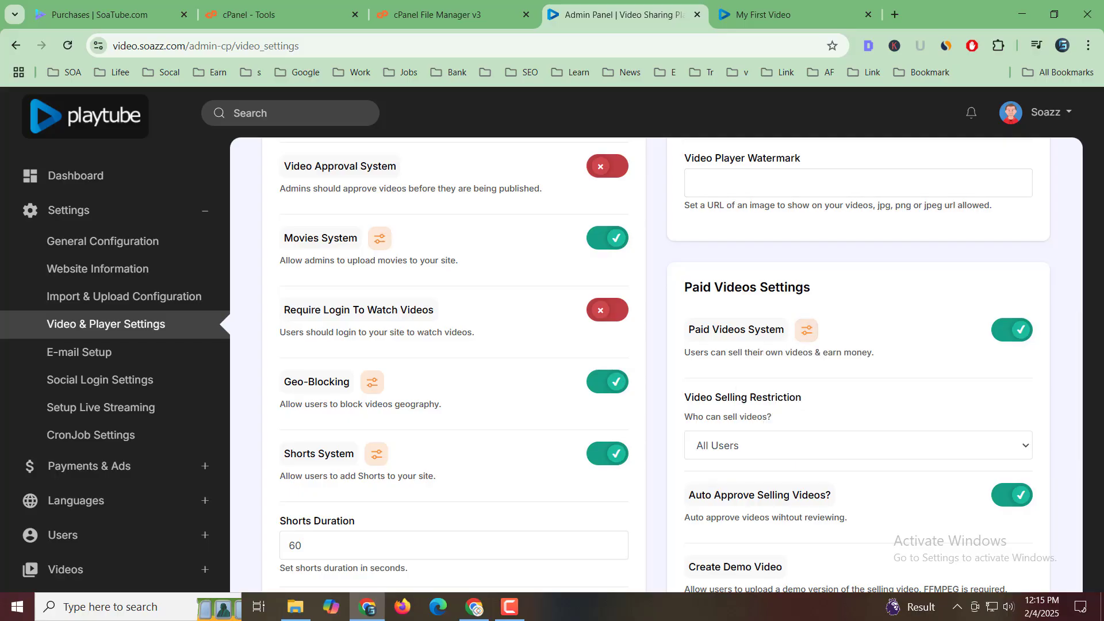
pyautogui.click(858, 445)
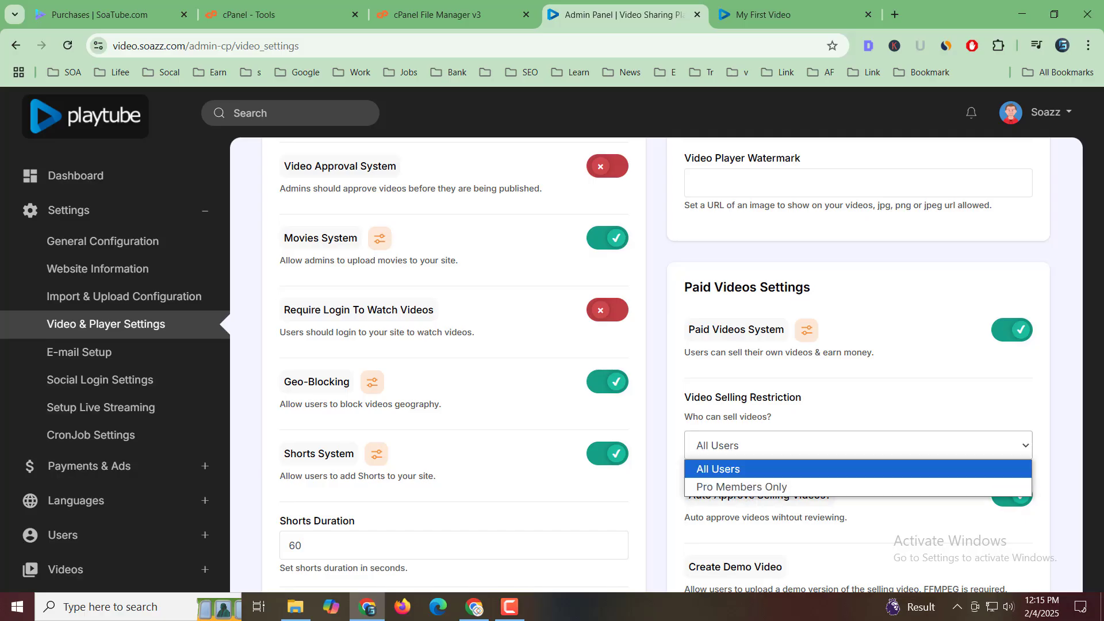
pyautogui.click(742, 469)
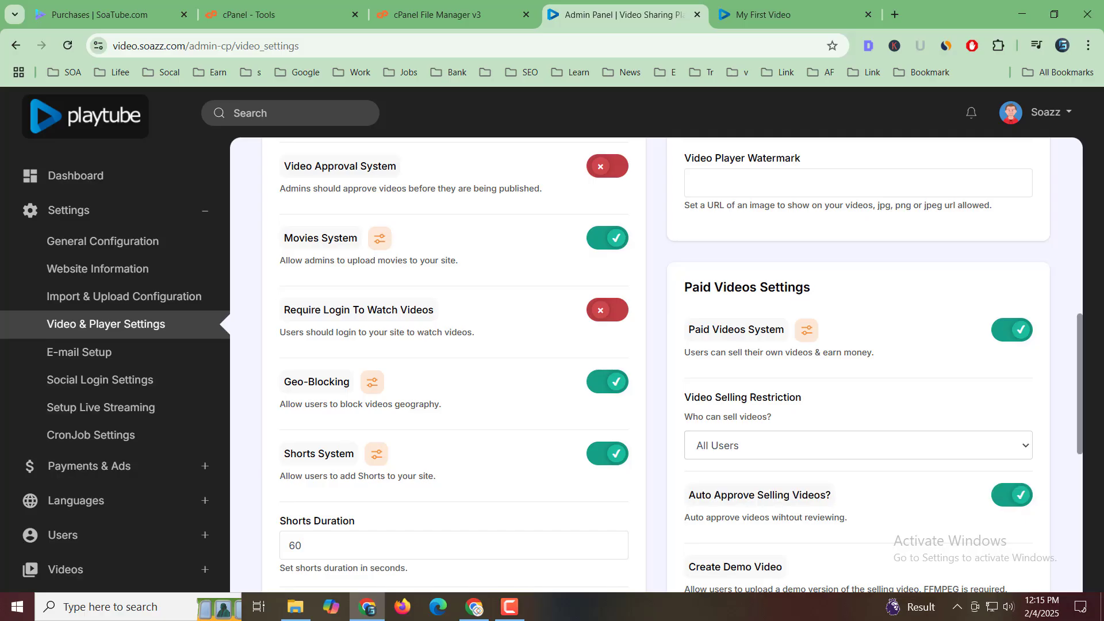
pyautogui.scroll(-1, 742, 468)
pyautogui.scroll(-2, 742, 468)
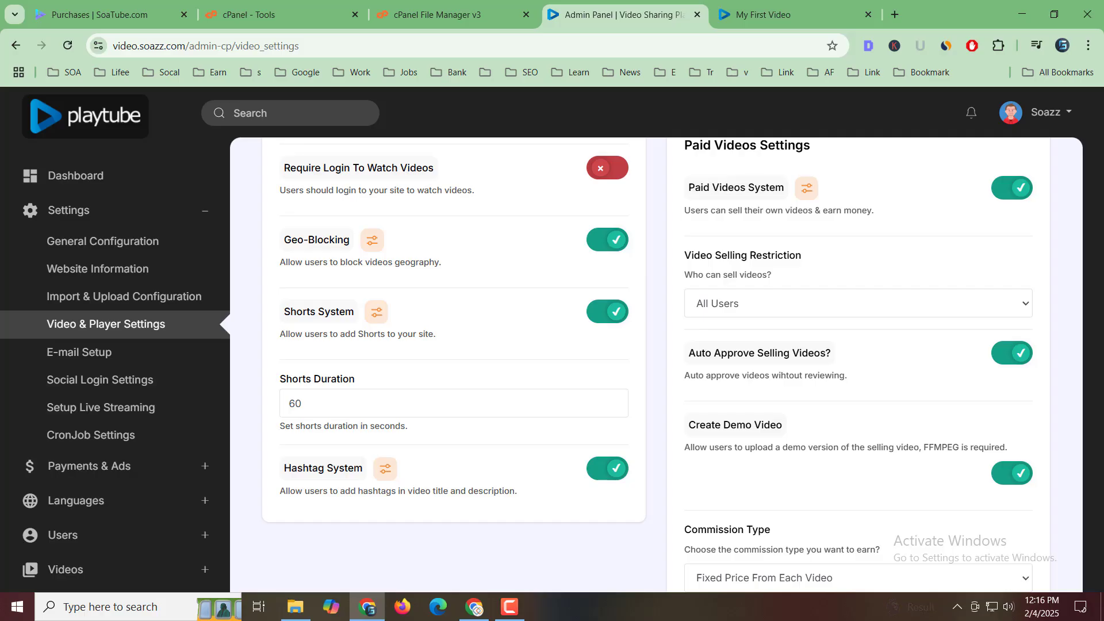
# Set Commission Type to Fixed Price From Each Video with a commission value of 5
pyautogui.scroll(-2, 647, 366)
pyautogui.click(858, 436)
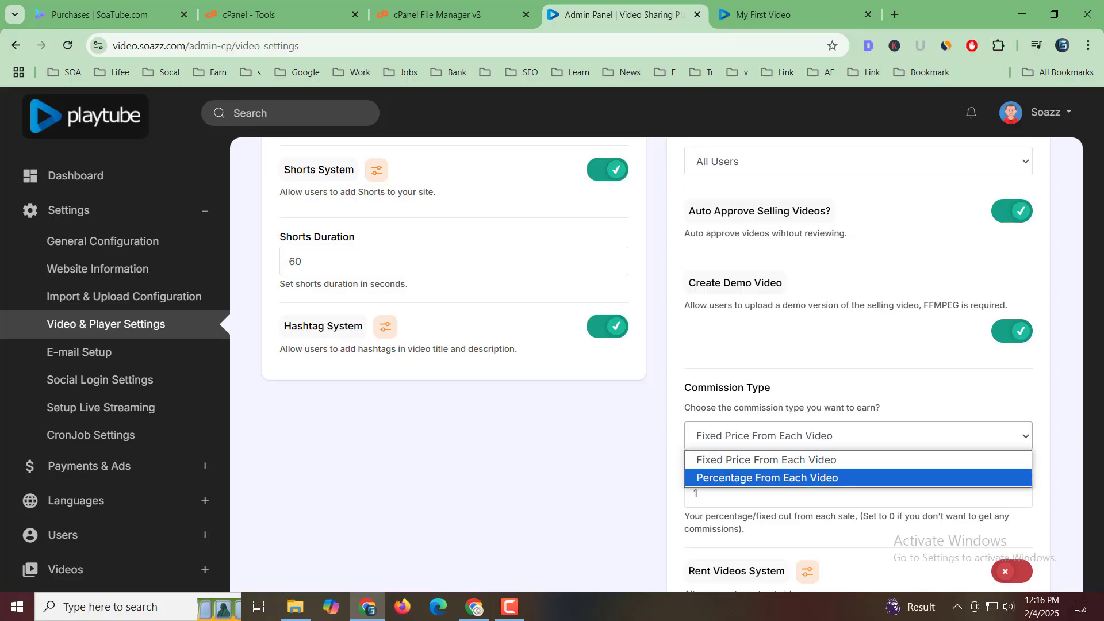
pyautogui.click(767, 478)
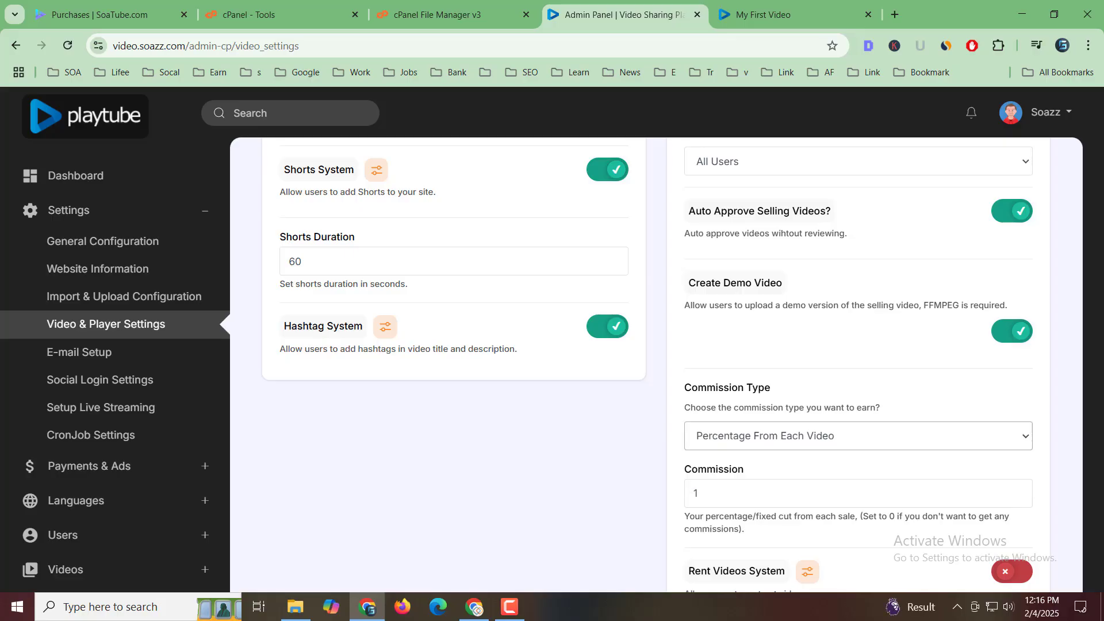
pyautogui.click(858, 436)
pyautogui.click(767, 460)
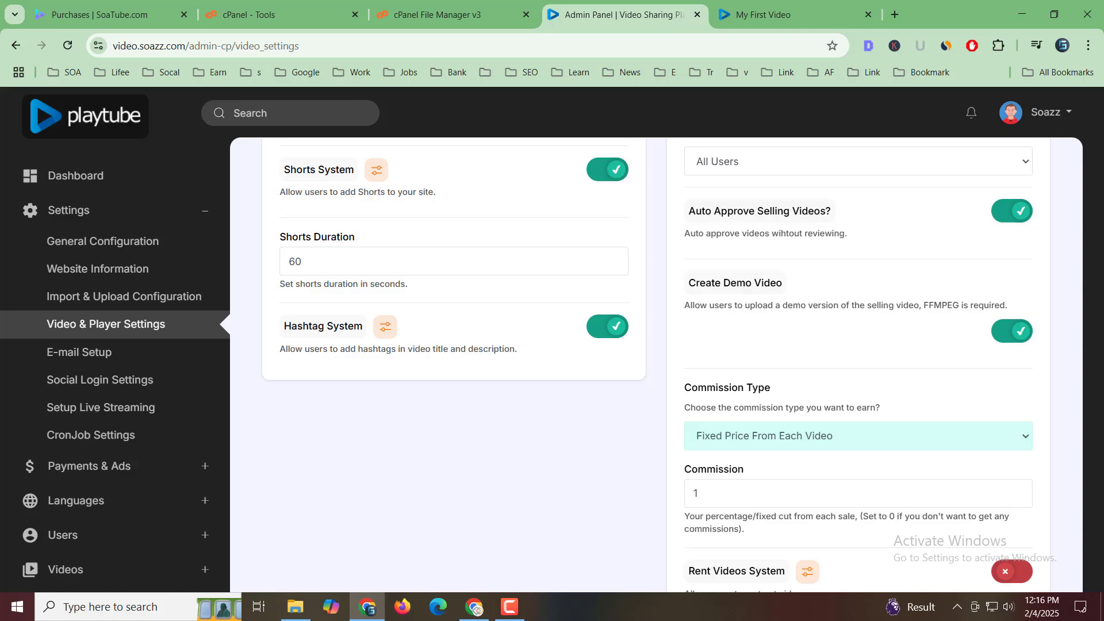
pyautogui.moveTo(726, 493); pyautogui.dragTo(689, 493)
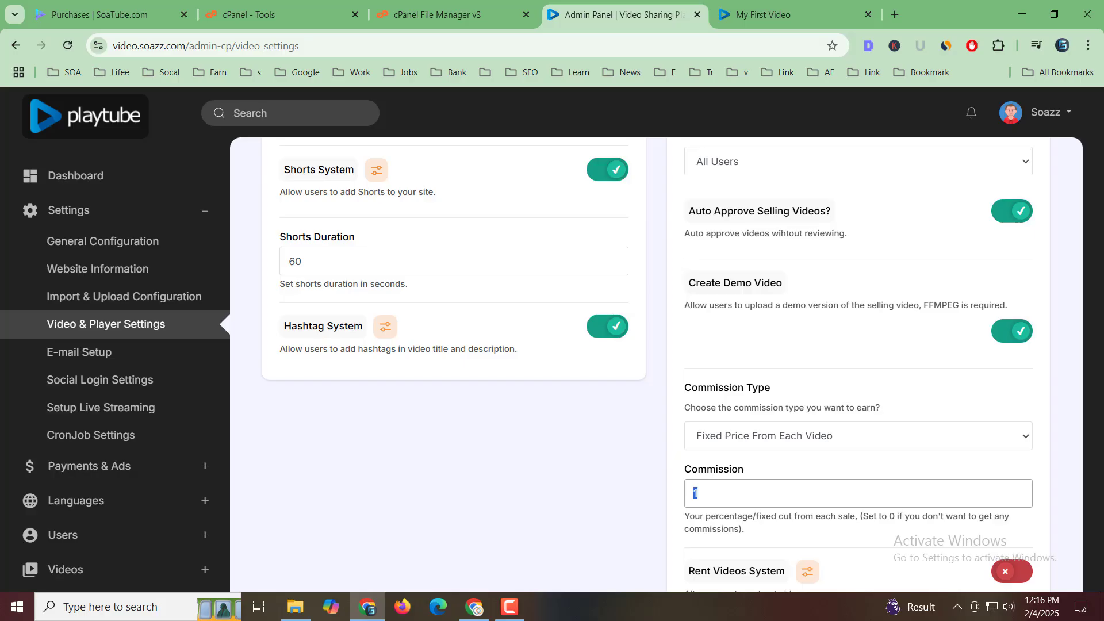
pyautogui.write('5')
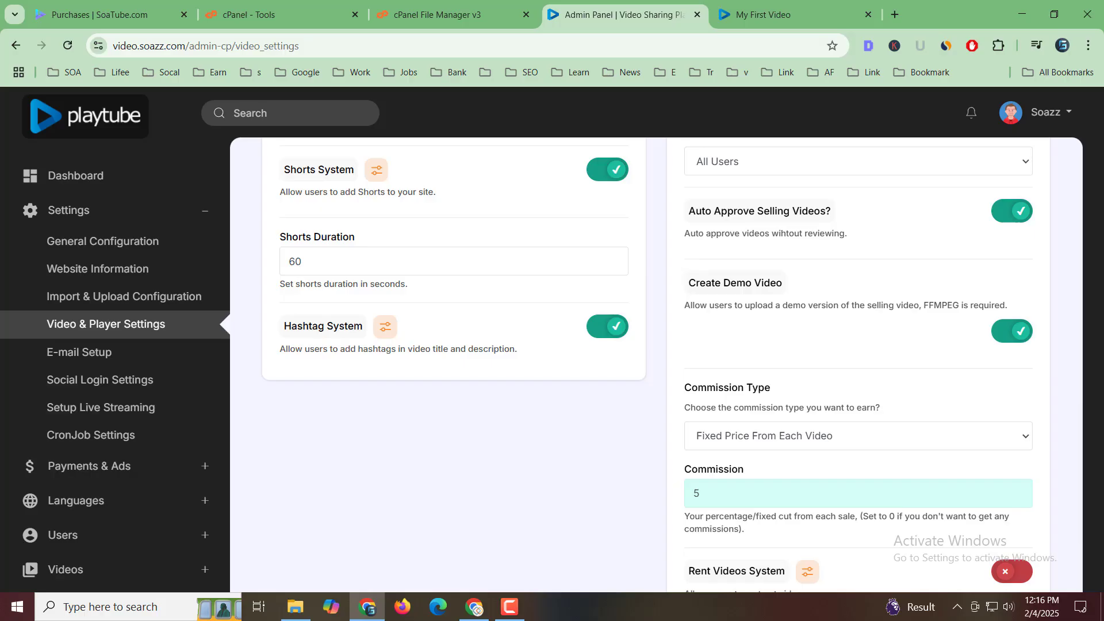
pyautogui.scroll(-2, 656, 365)
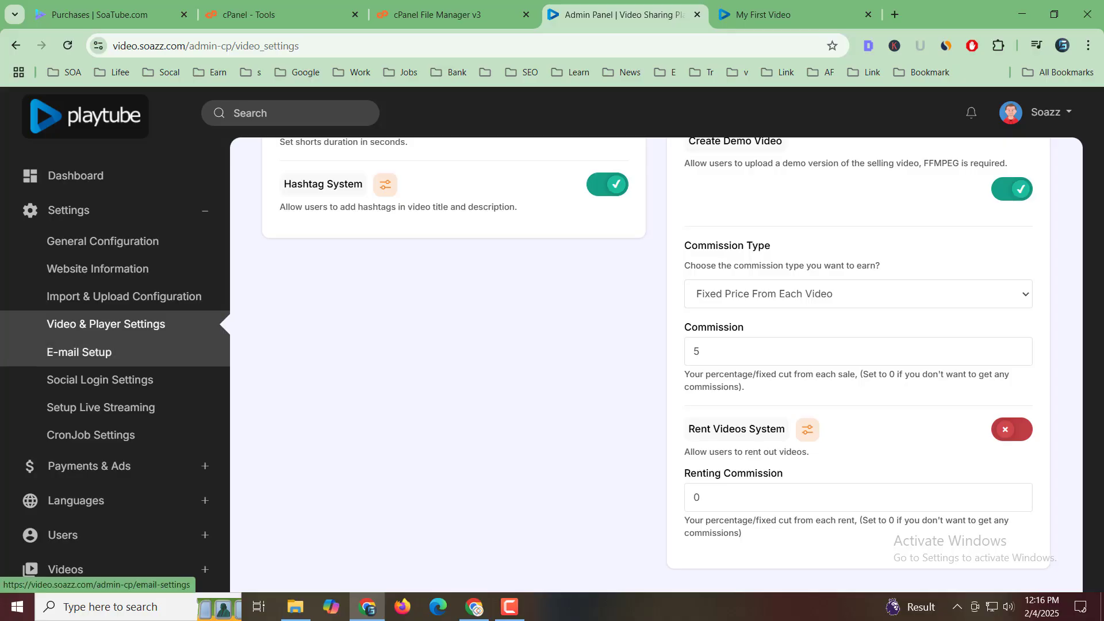
# Open E-mail Setup and inspect the site e-mail address without changing it
pyautogui.click(79, 352)
pyautogui.scroll(-5, 79, 352)
pyautogui.scroll(-1, 655, 366)
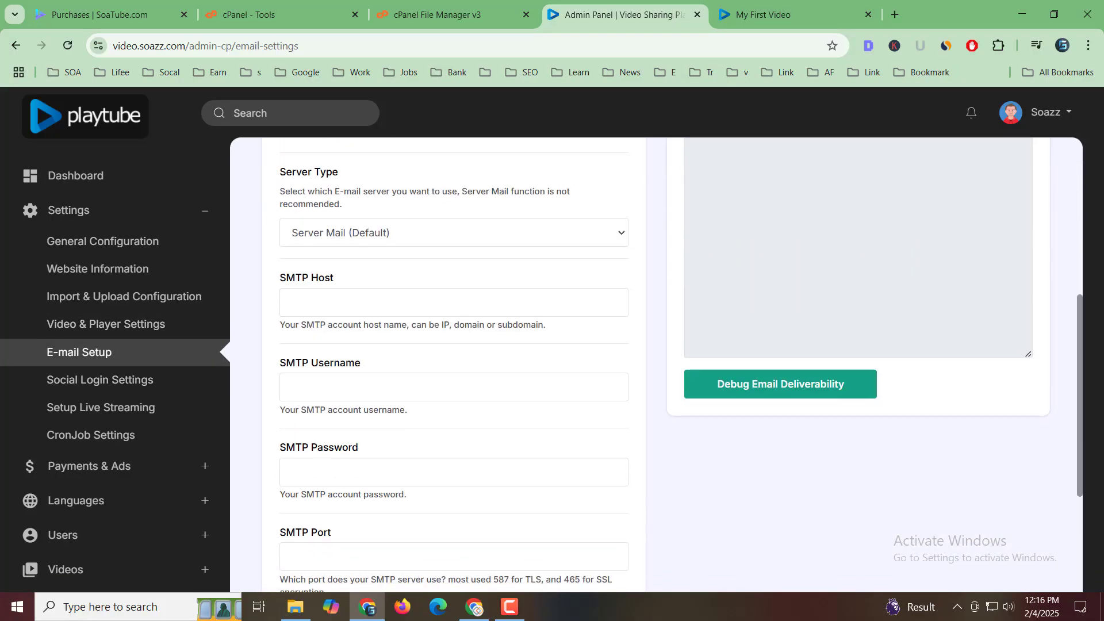
pyautogui.scroll(6, 655, 365)
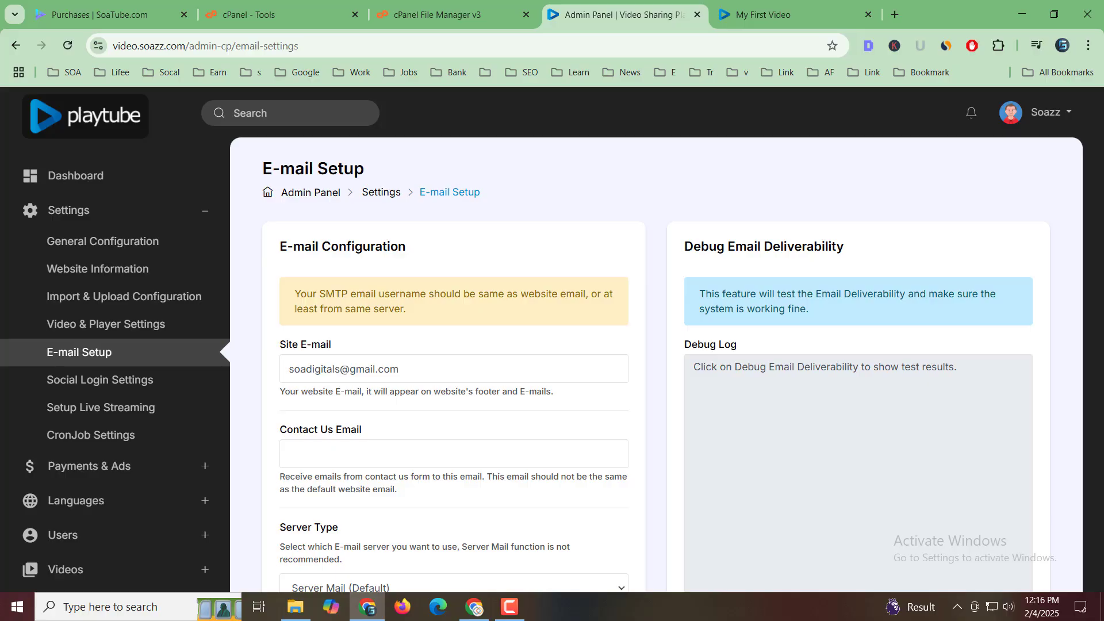
pyautogui.click(340, 368)
pyautogui.moveTo(350, 369); pyautogui.dragTo(301, 369)
pyautogui.click(655, 365)
# Keep the mail Server Type on Server Mail (Default) and go to Social Login Settings
pyautogui.scroll(-1, 656, 364)
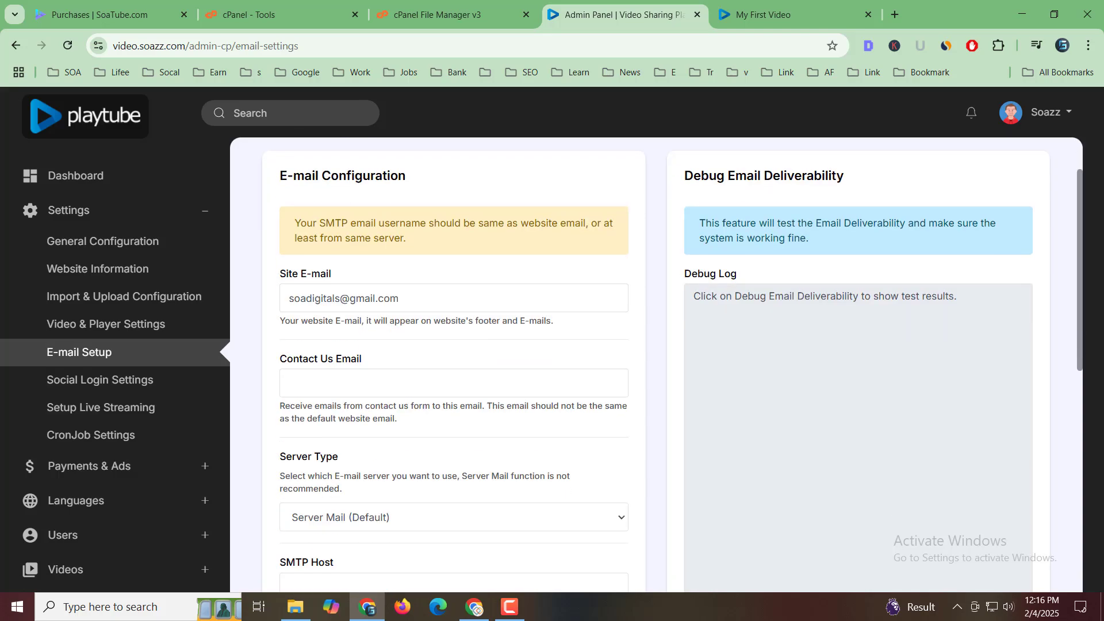
pyautogui.scroll(-2, 403, 379)
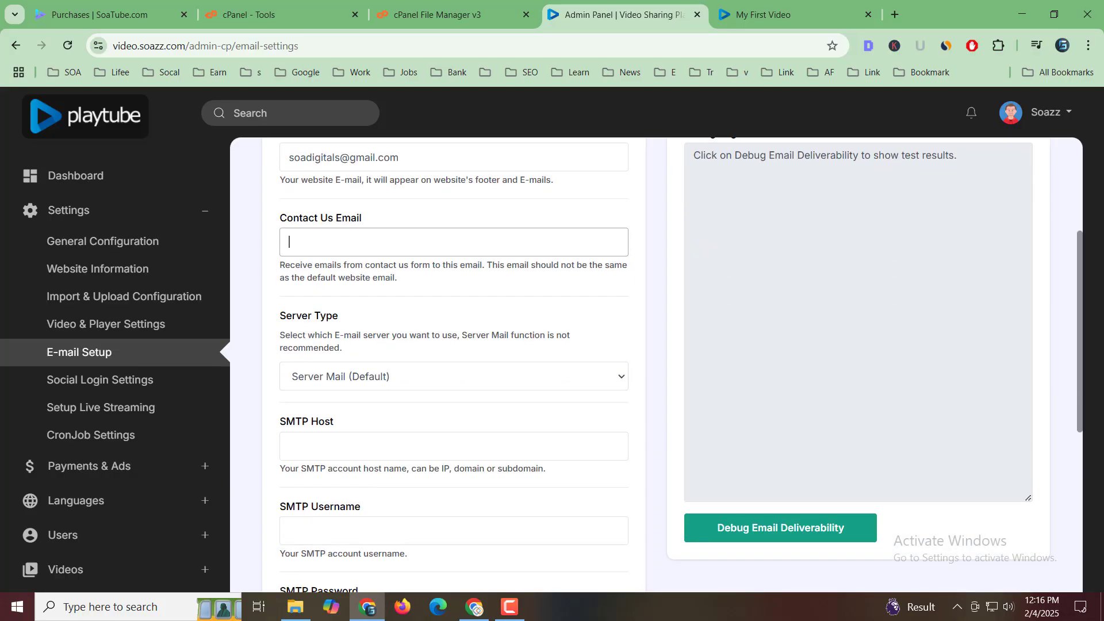
pyautogui.click(403, 378)
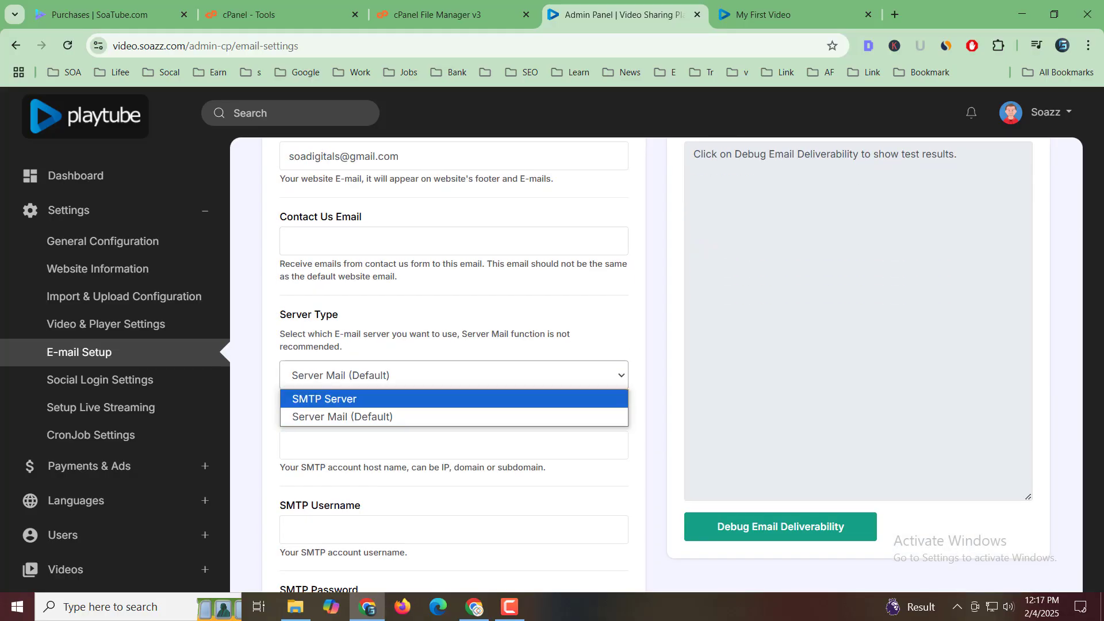
pyautogui.click(656, 380)
pyautogui.scroll(-1, 656, 380)
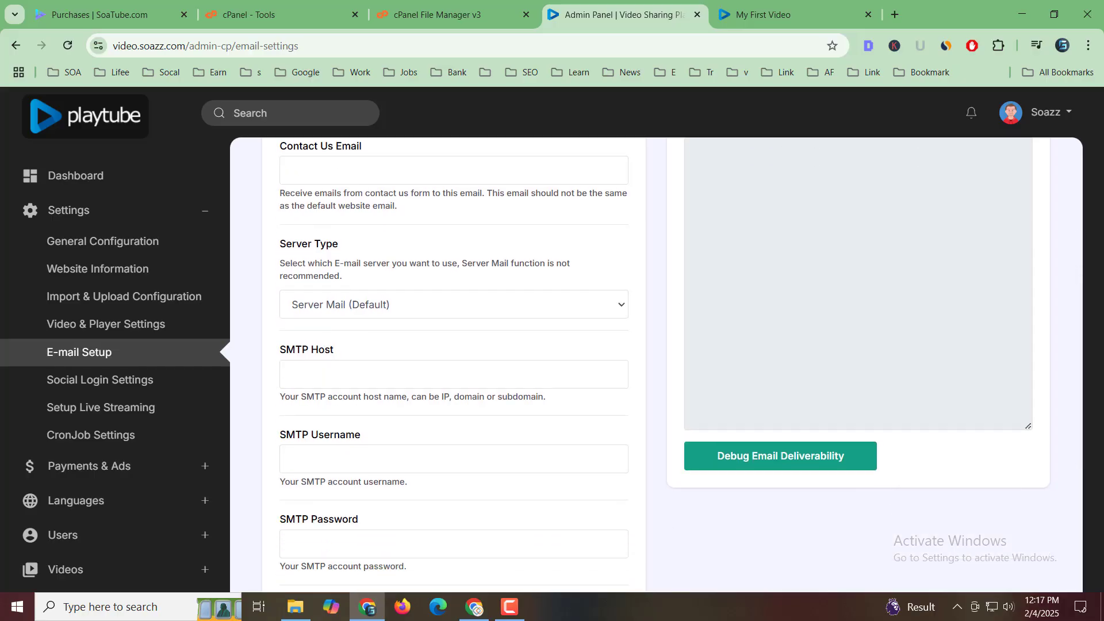
pyautogui.scroll(-2, 655, 379)
pyautogui.scroll(-2, 655, 379)
pyautogui.click(100, 380)
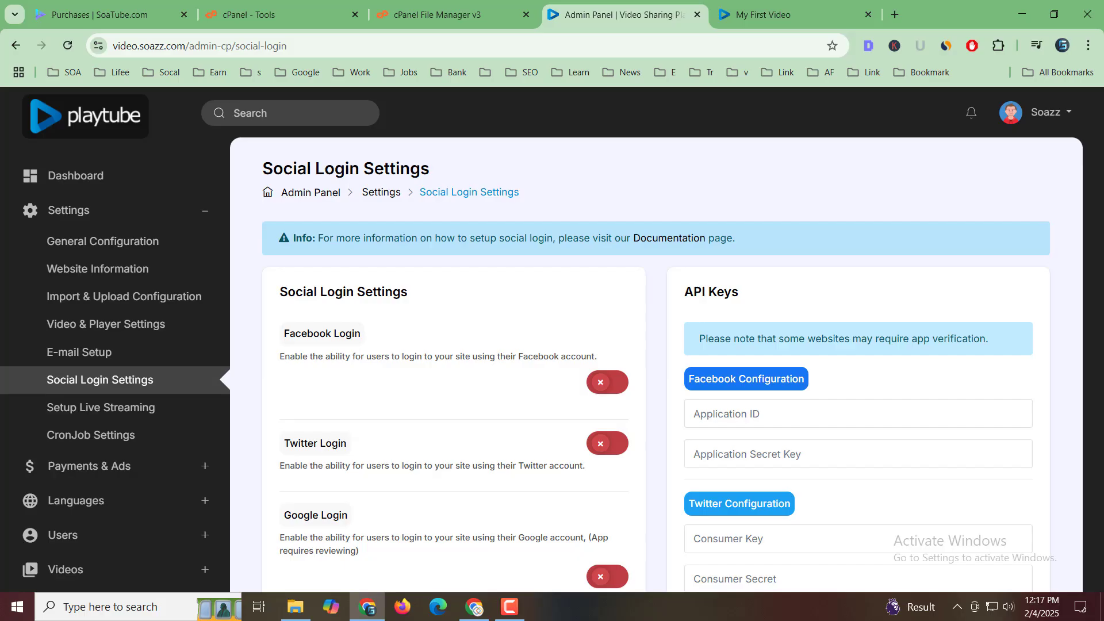
# Look over the Facebook, Twitter and Google login options, then go to Setup Live Streaming
pyautogui.scroll(-4, 655, 368)
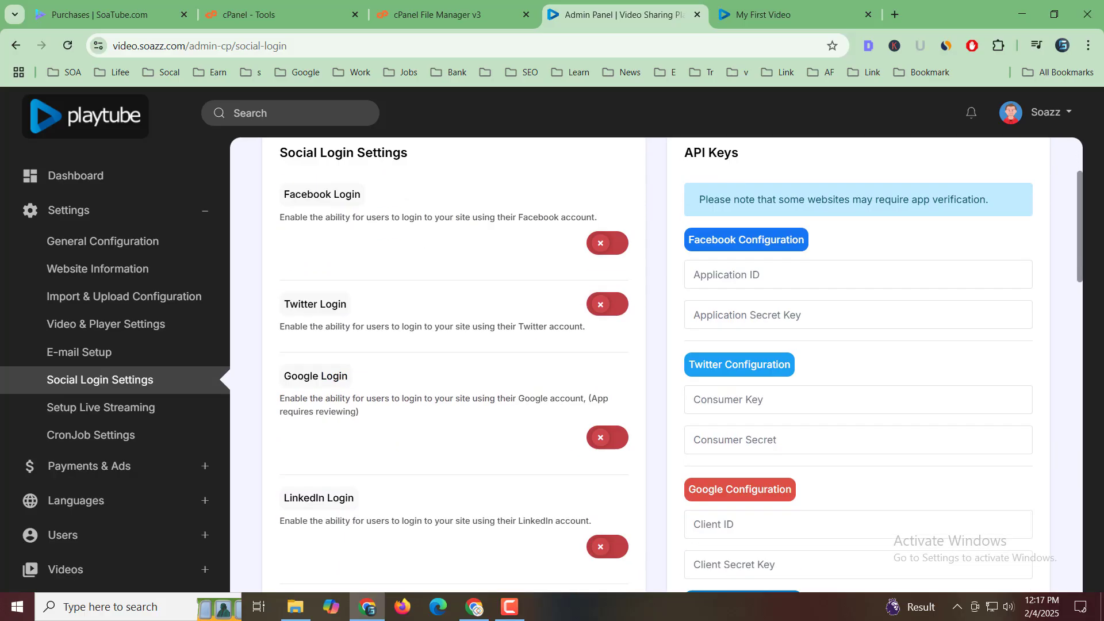
pyautogui.scroll(-7, 656, 368)
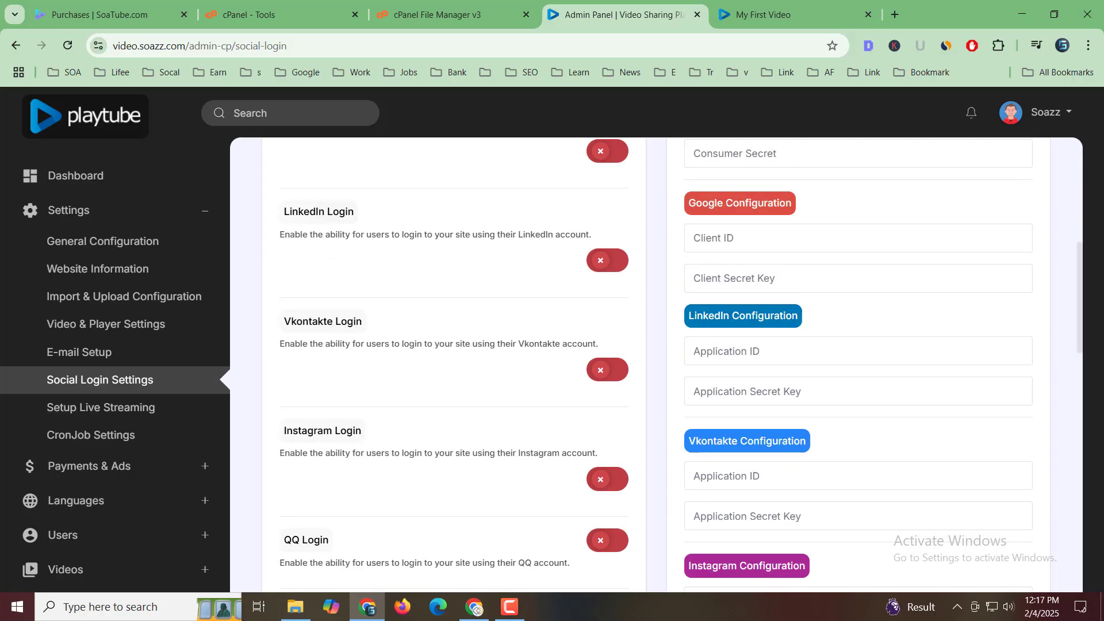
pyautogui.scroll(-4, 655, 368)
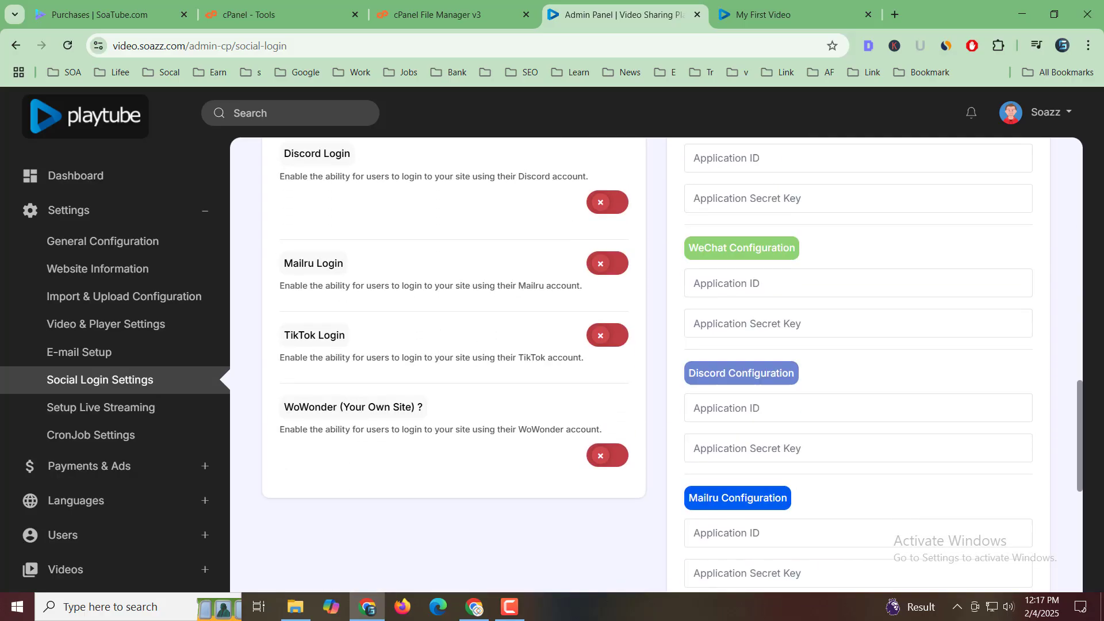
pyautogui.scroll(7, 656, 368)
pyautogui.scroll(6, 656, 368)
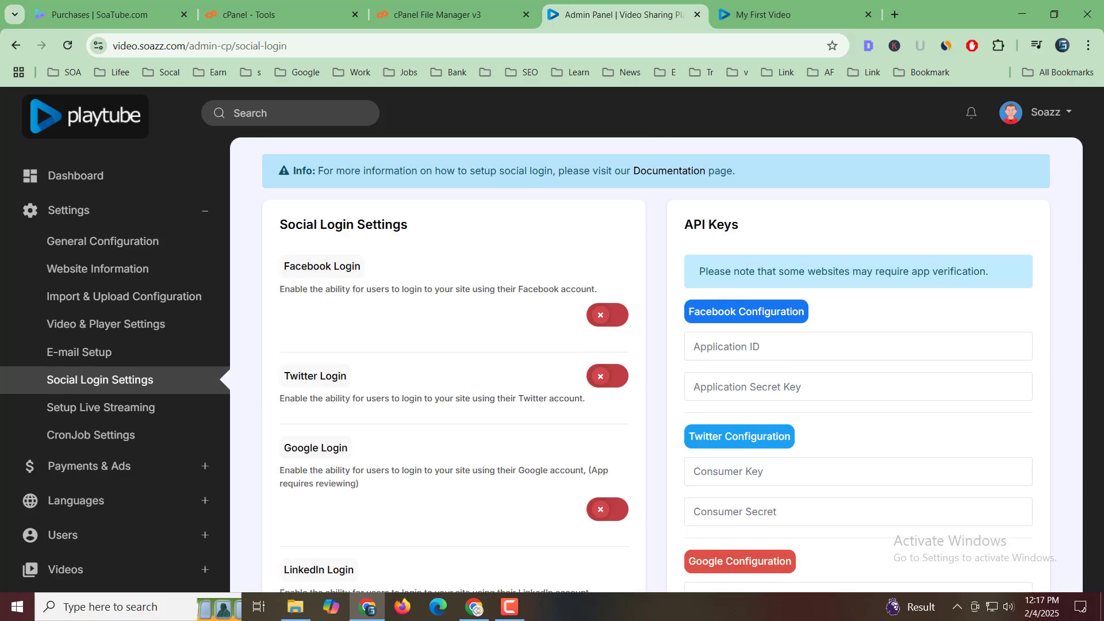
pyautogui.scroll(-9, 655, 368)
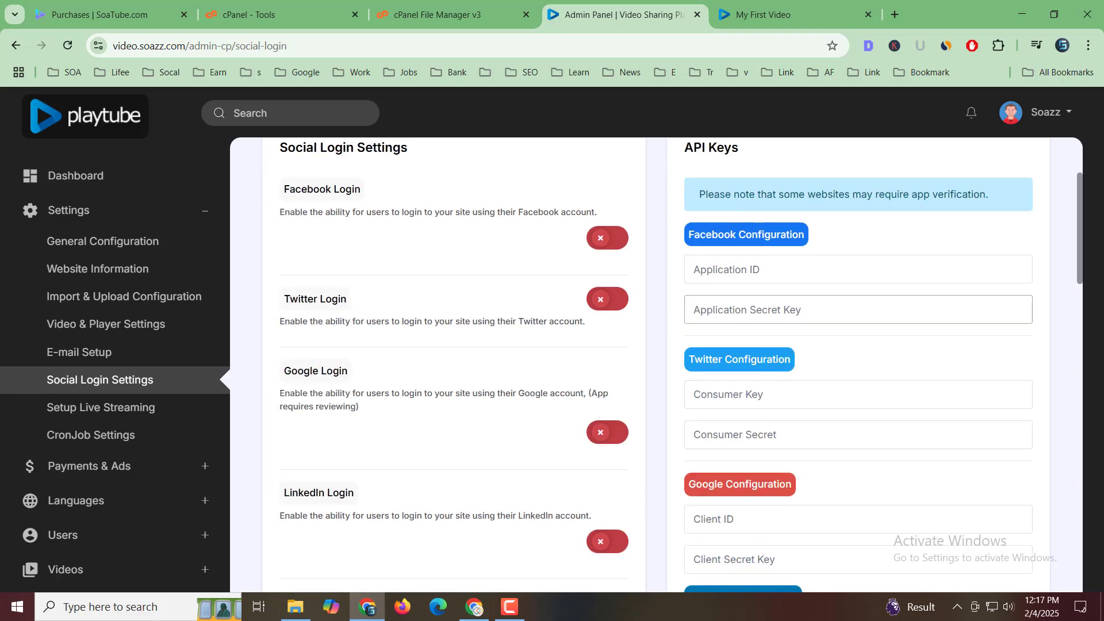
pyautogui.scroll(-9, 655, 368)
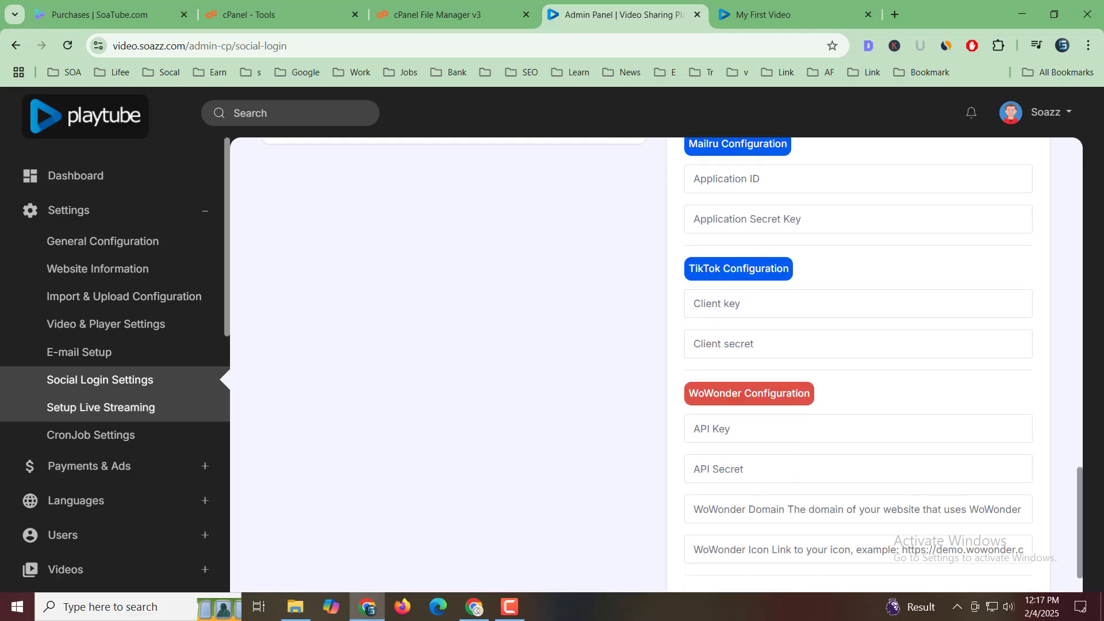
pyautogui.click(100, 408)
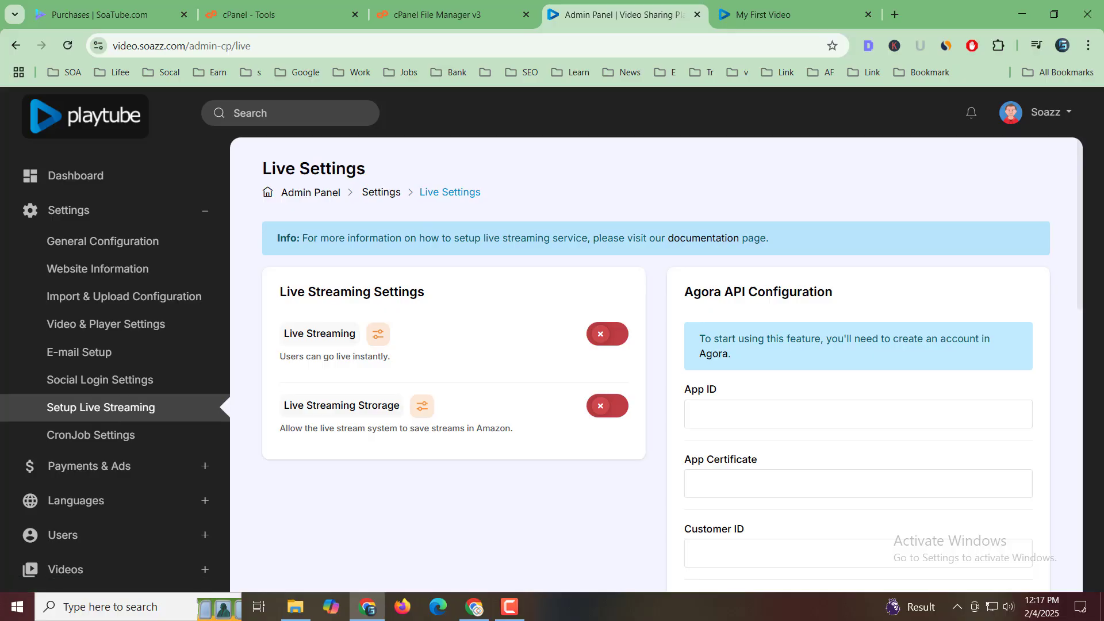
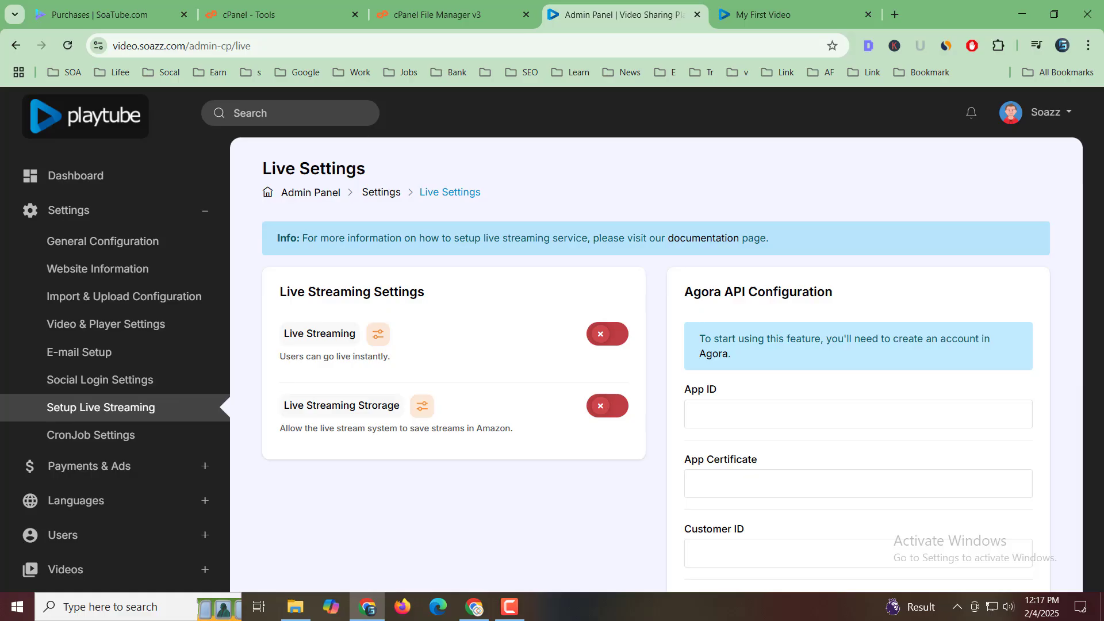
# Check who can use Live Streaming and its storage, toggling both on and back off
pyautogui.click(378, 335)
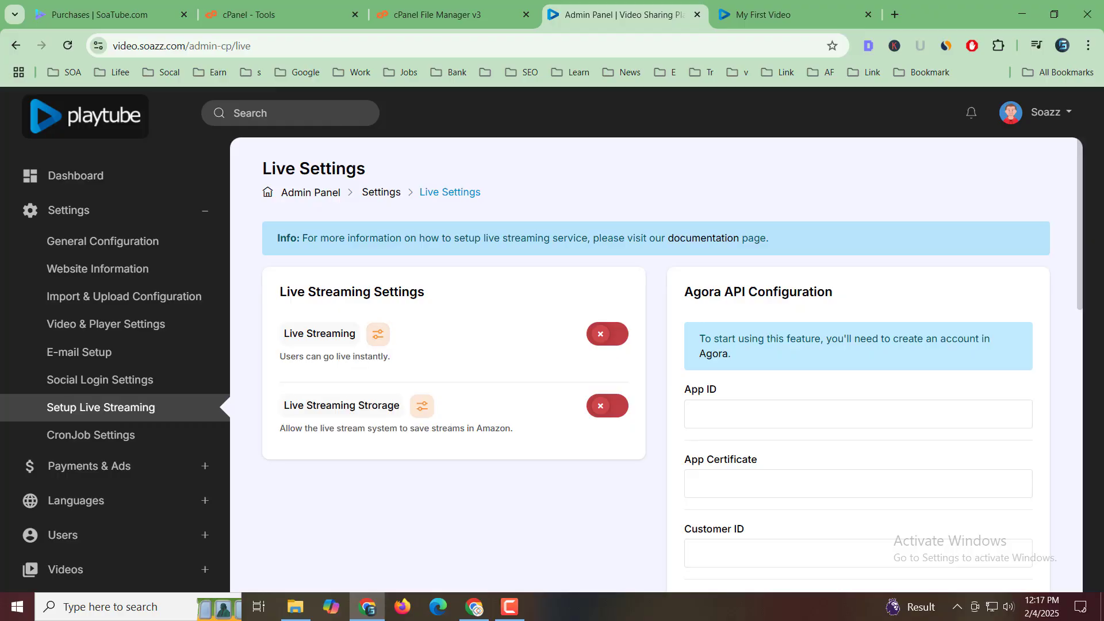
pyautogui.click(422, 406)
pyautogui.click(607, 334)
pyautogui.click(607, 335)
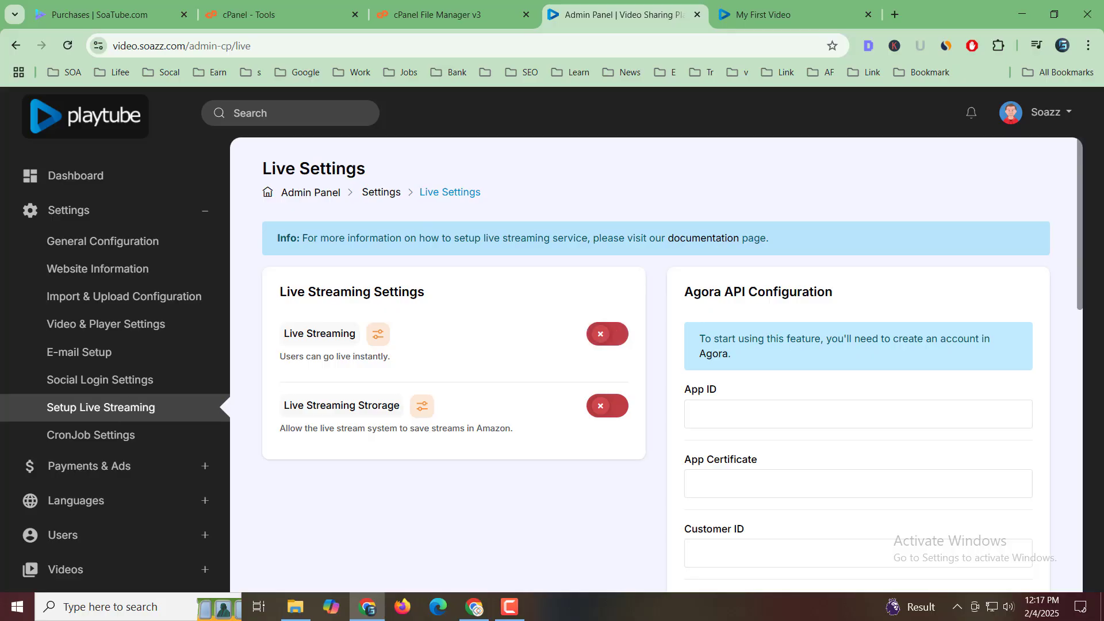
pyautogui.click(607, 406)
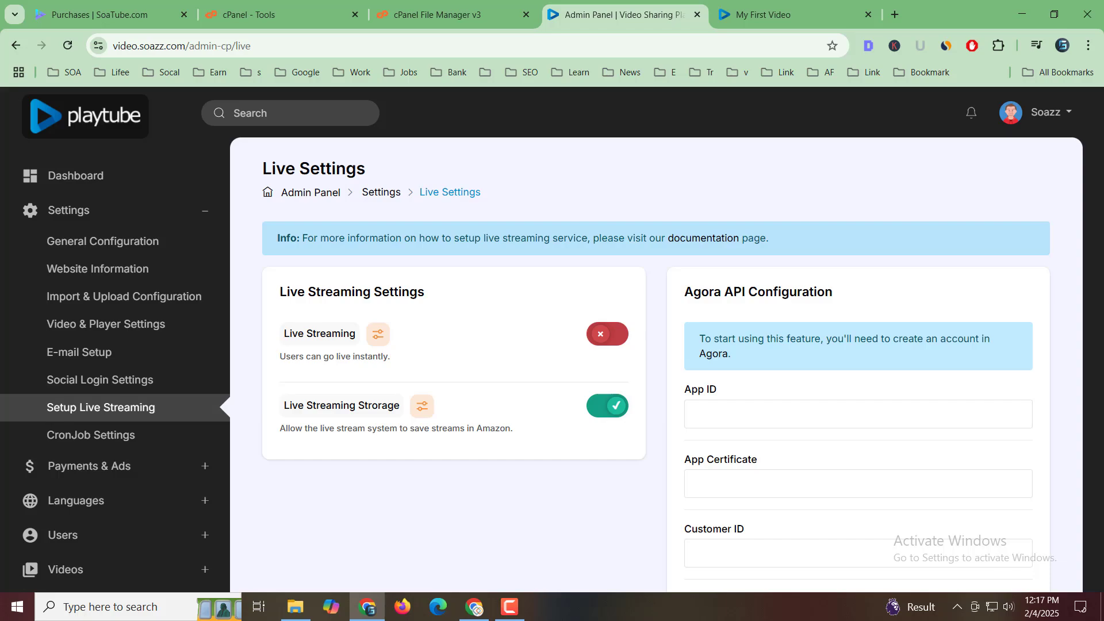
pyautogui.click(608, 406)
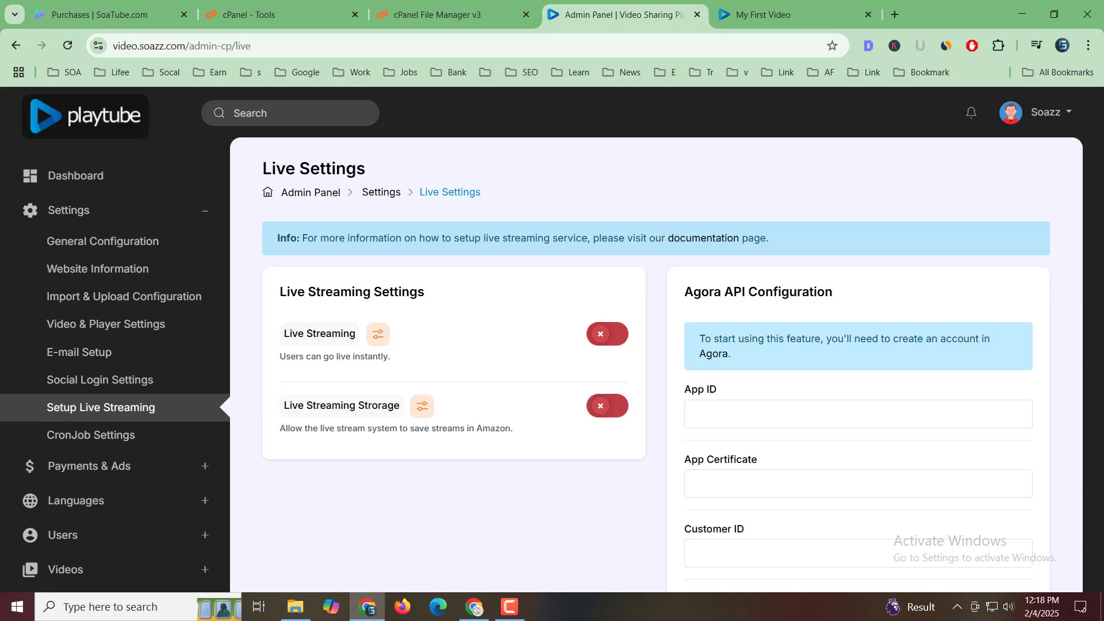
# Open the Agora sign-up link in a new browser tab
pyautogui.scroll(-1, 708, 285)
pyautogui.rightClick(709, 285)
pyautogui.click(730, 307)
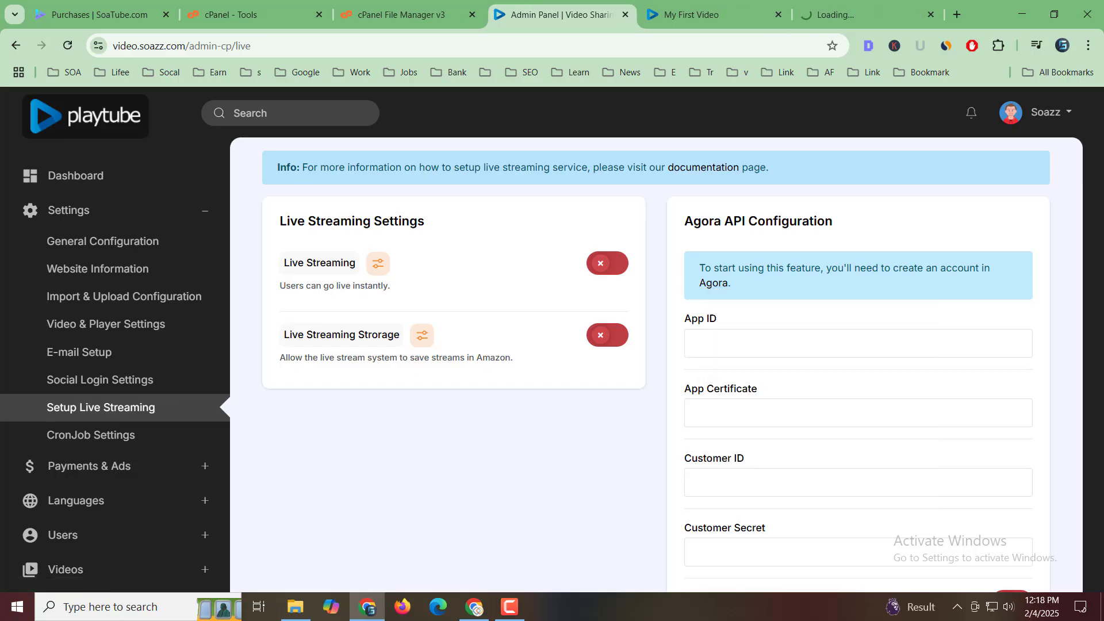
# Browse the Agora homepage, dismissing its cookie notice, then close the Agora tab
pyautogui.click(851, 15)
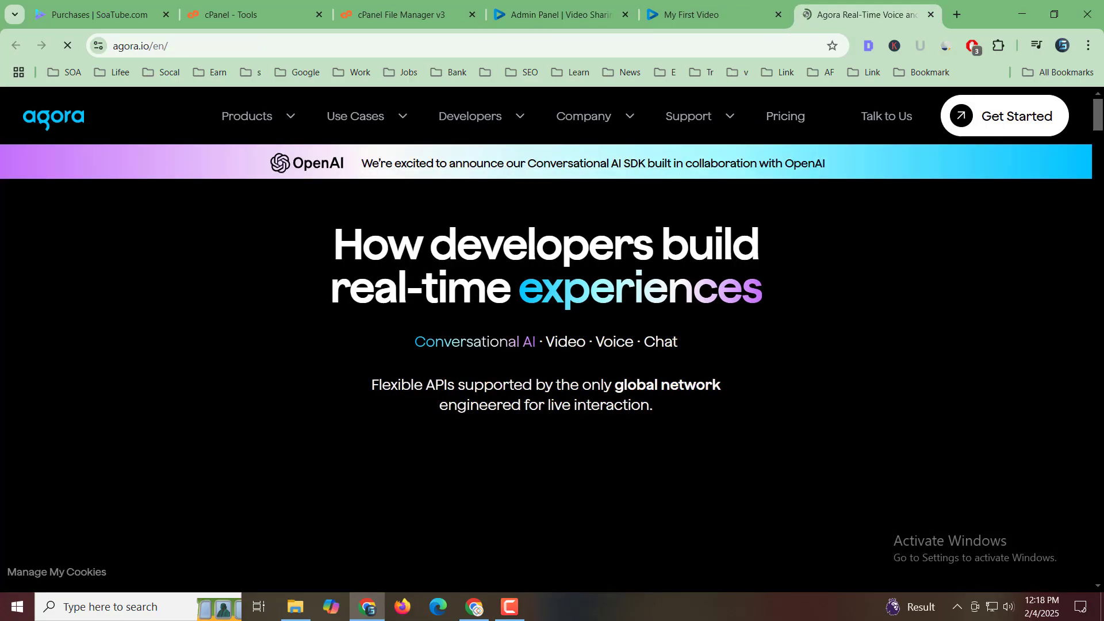
pyautogui.scroll(-6, 546, 356)
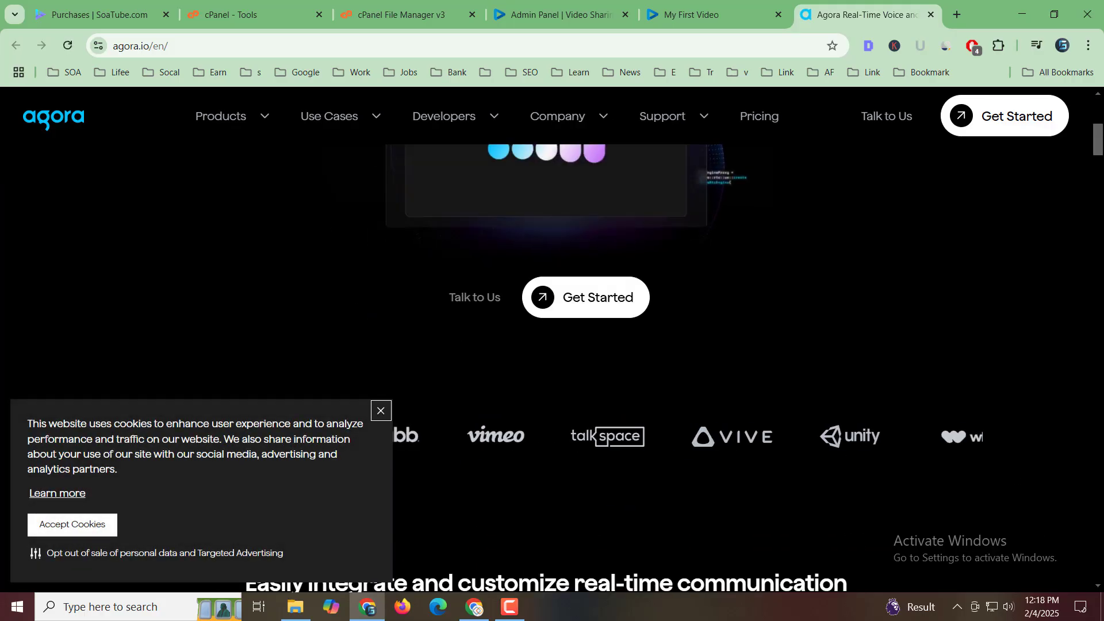
pyautogui.click(381, 410)
pyautogui.scroll(-10, 584, 372)
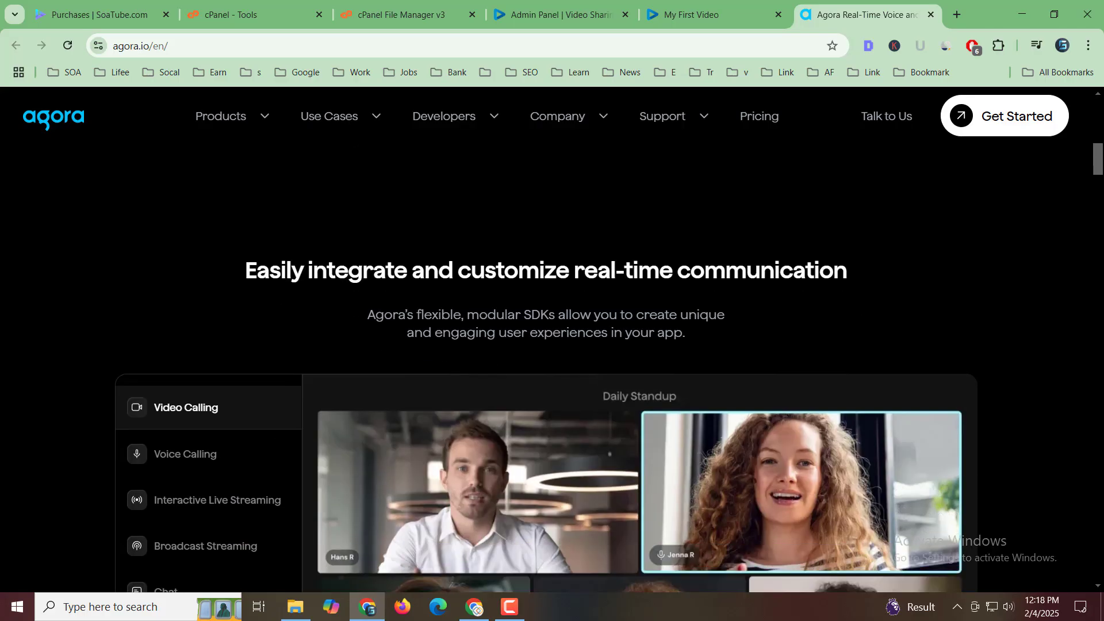
pyautogui.hotkey('ctrl', 'w')
pyautogui.scroll(-5, 857, 345)
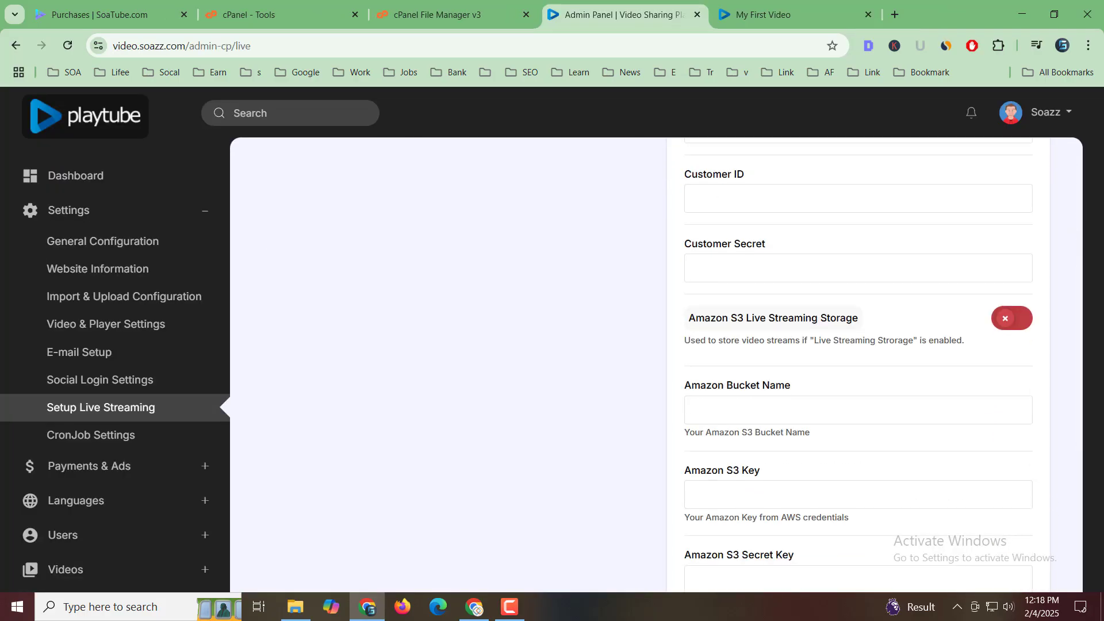
# Open CronJob Settings and select the 5-minute cronjob.php curl command text
pyautogui.scroll(-7, 856, 345)
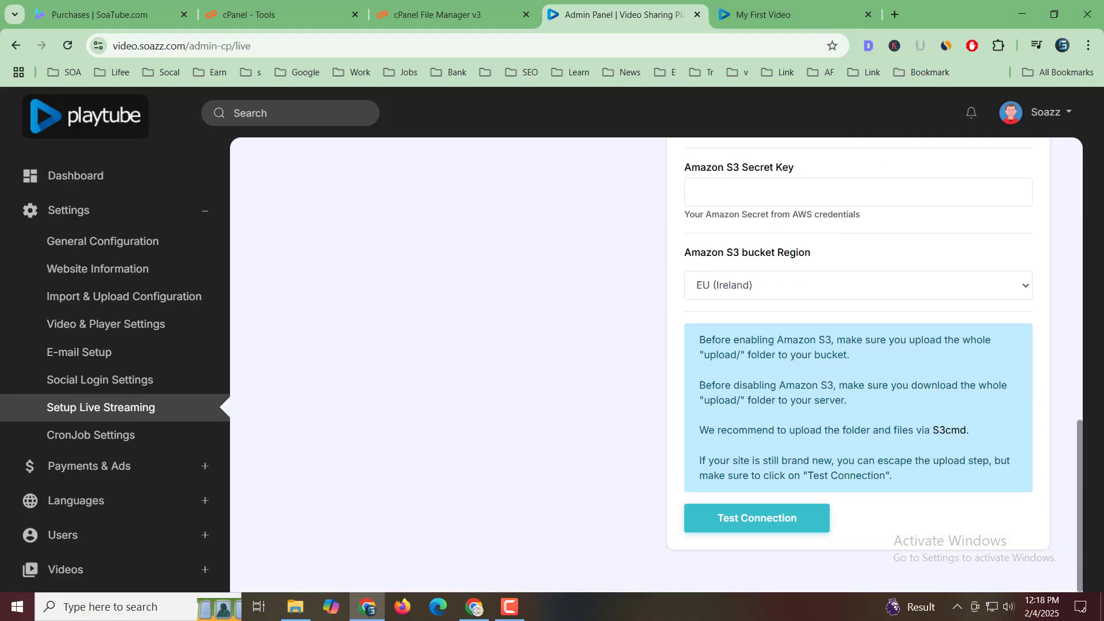
pyautogui.scroll(15, 856, 345)
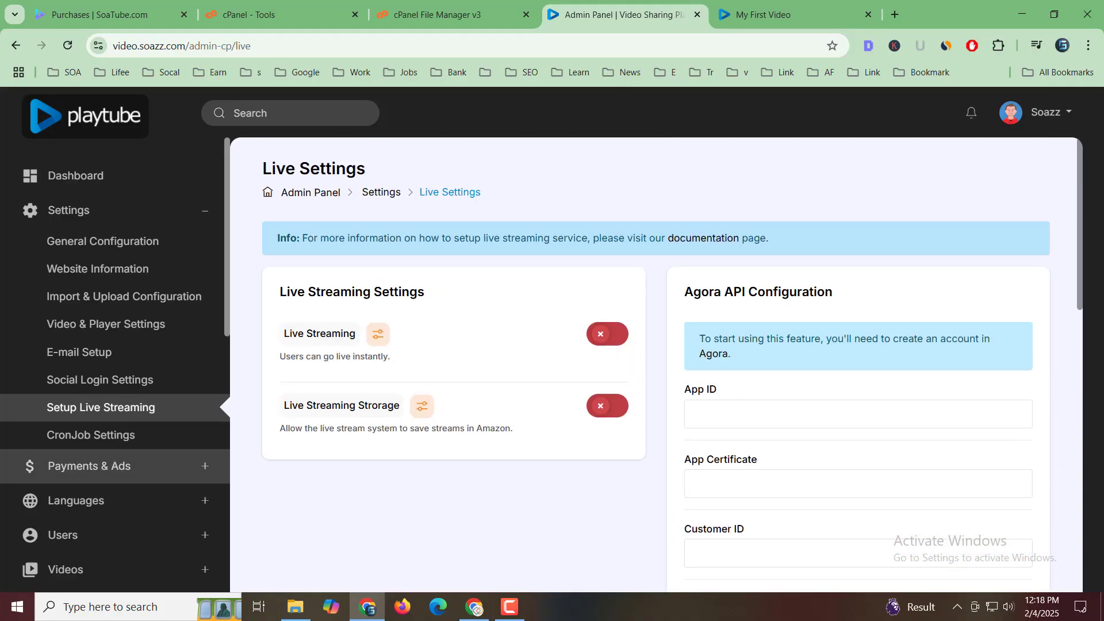
pyautogui.click(91, 435)
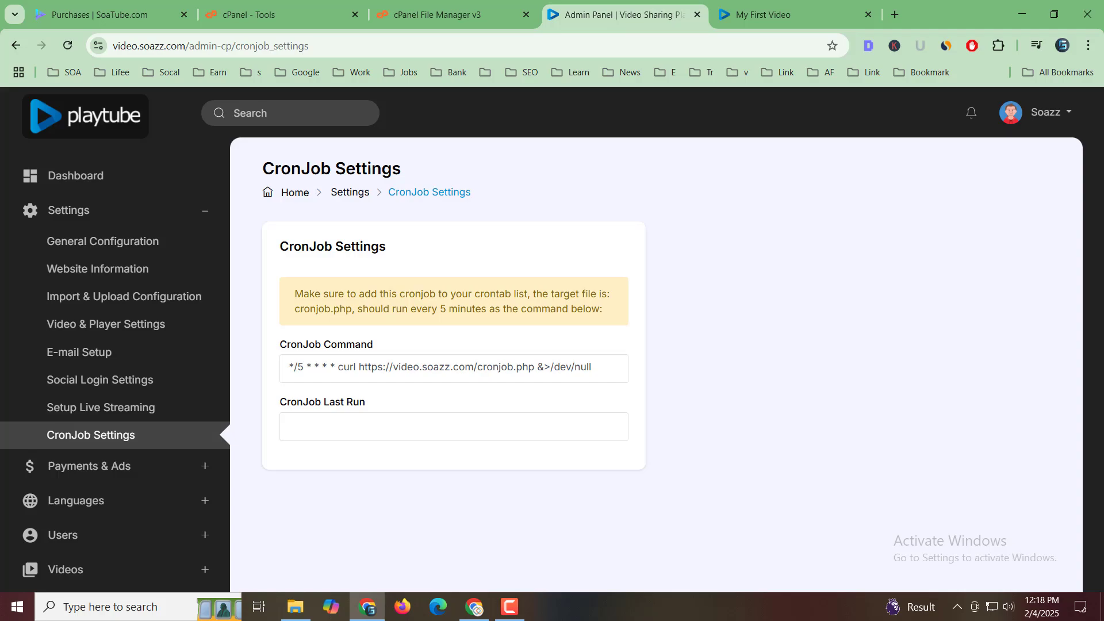
pyautogui.moveTo(291, 344); pyautogui.dragTo(320, 344)
pyautogui.hotkey('ctrl', 'c')
# Find and open the Cron Jobs tool in cPanel
pyautogui.click(271, 15)
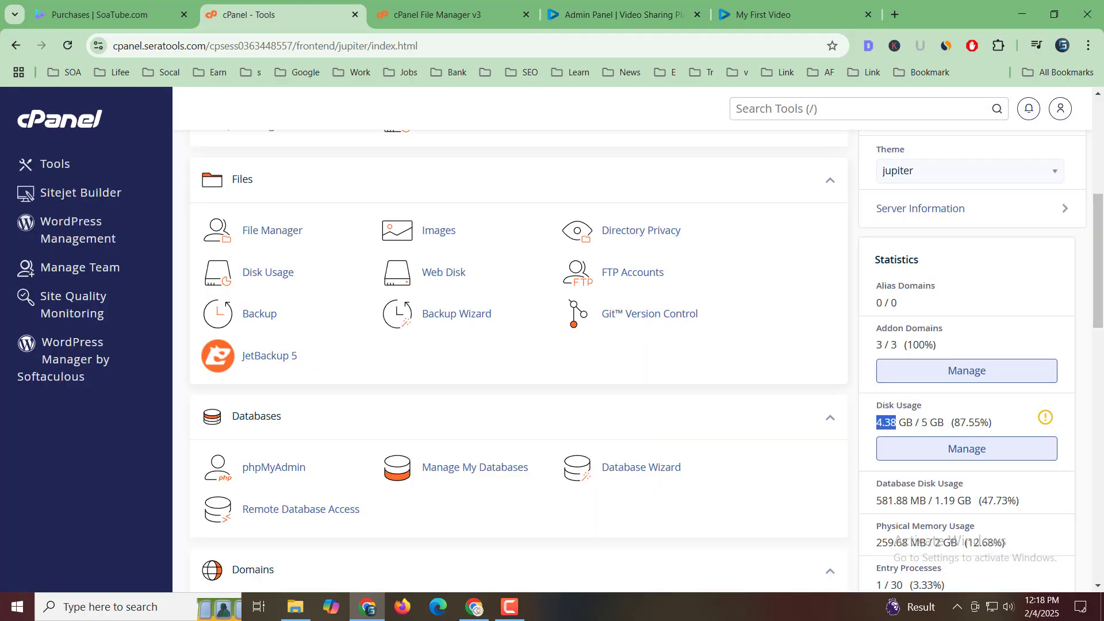
pyautogui.click(857, 109)
pyautogui.hotkey('ctrl', 'v')
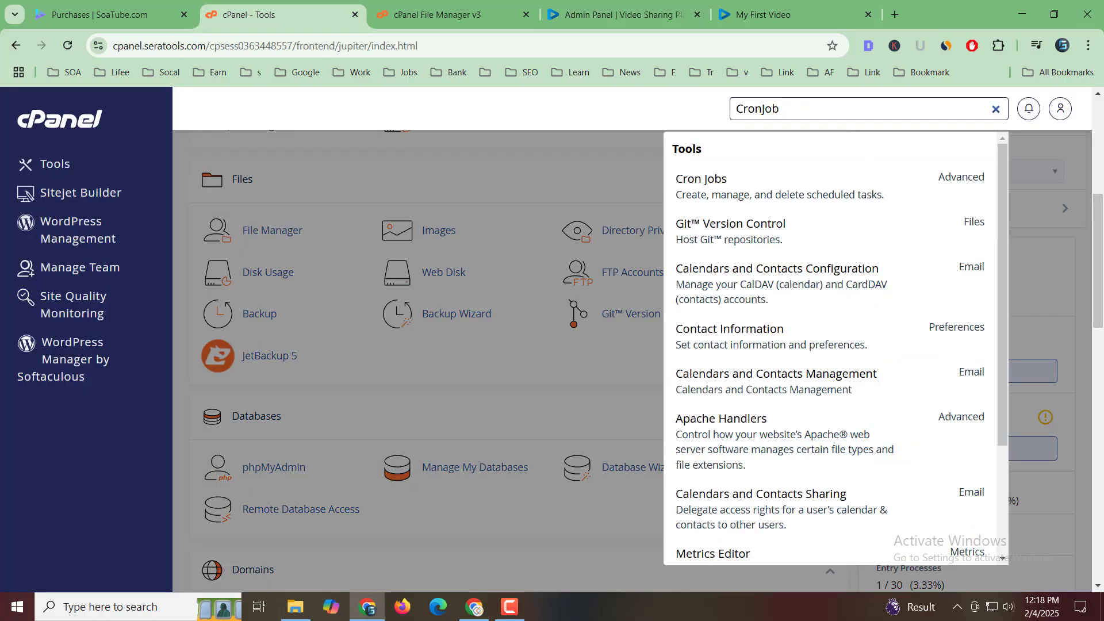
pyautogui.click(710, 180)
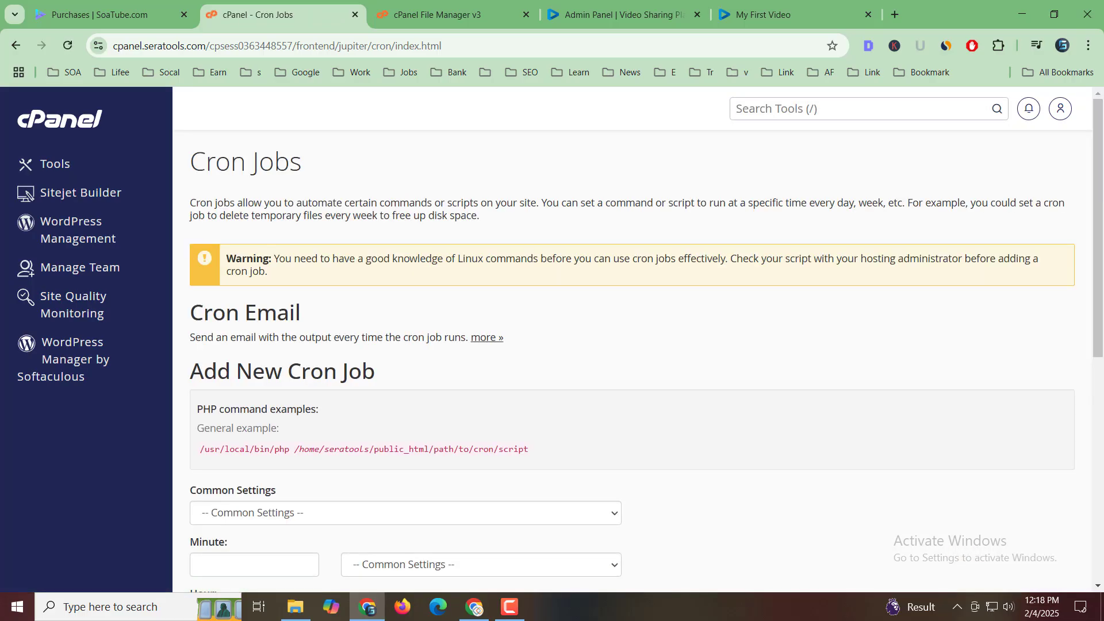
pyautogui.scroll(-7, 633, 361)
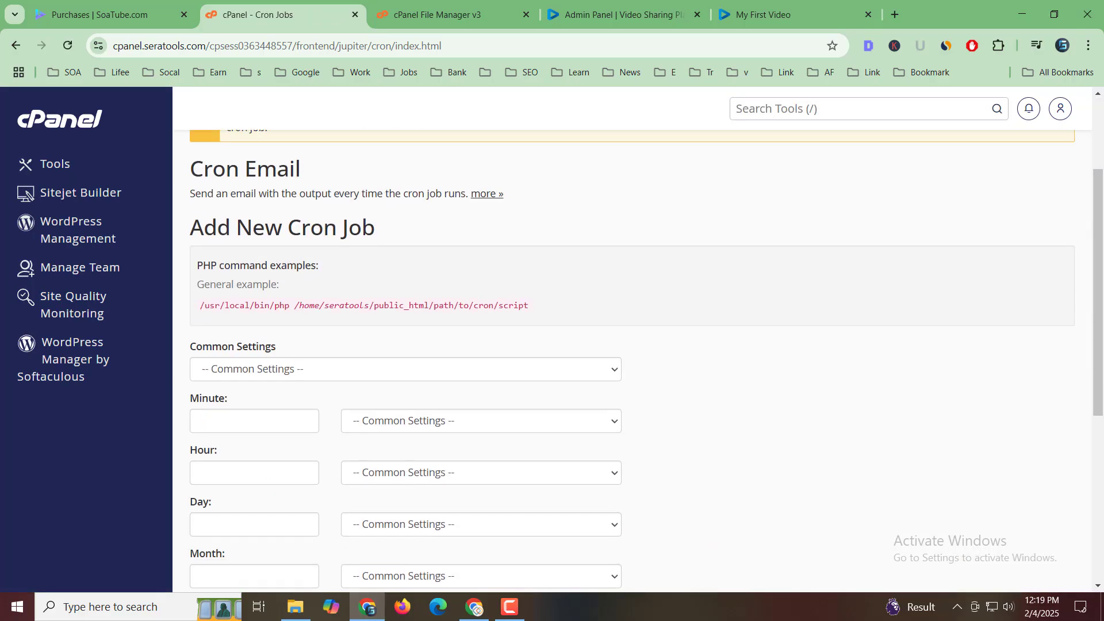
# Copy the PlayTube curl cronjob.php command into the new cron job's Command field
pyautogui.click(624, 15)
pyautogui.rightClick(338, 374)
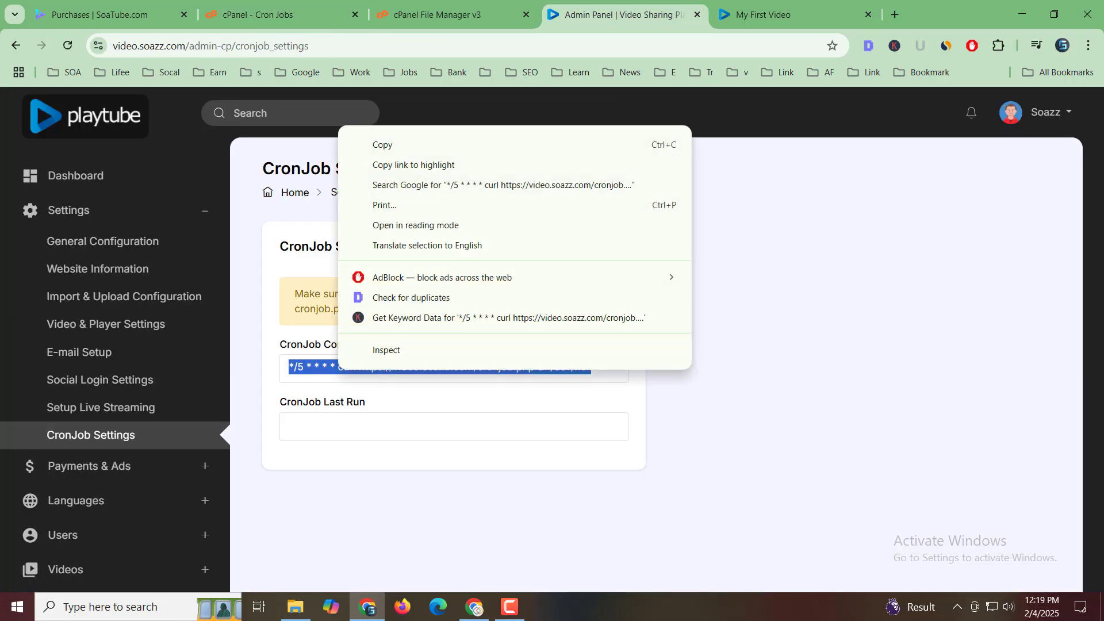
pyautogui.click(368, 144)
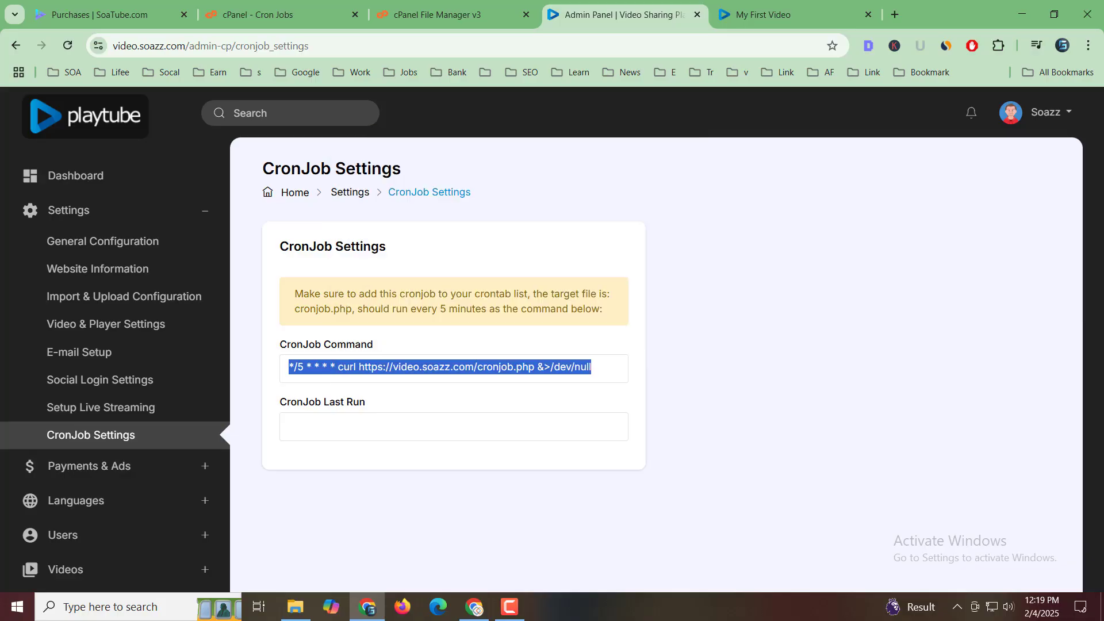
pyautogui.click(270, 14)
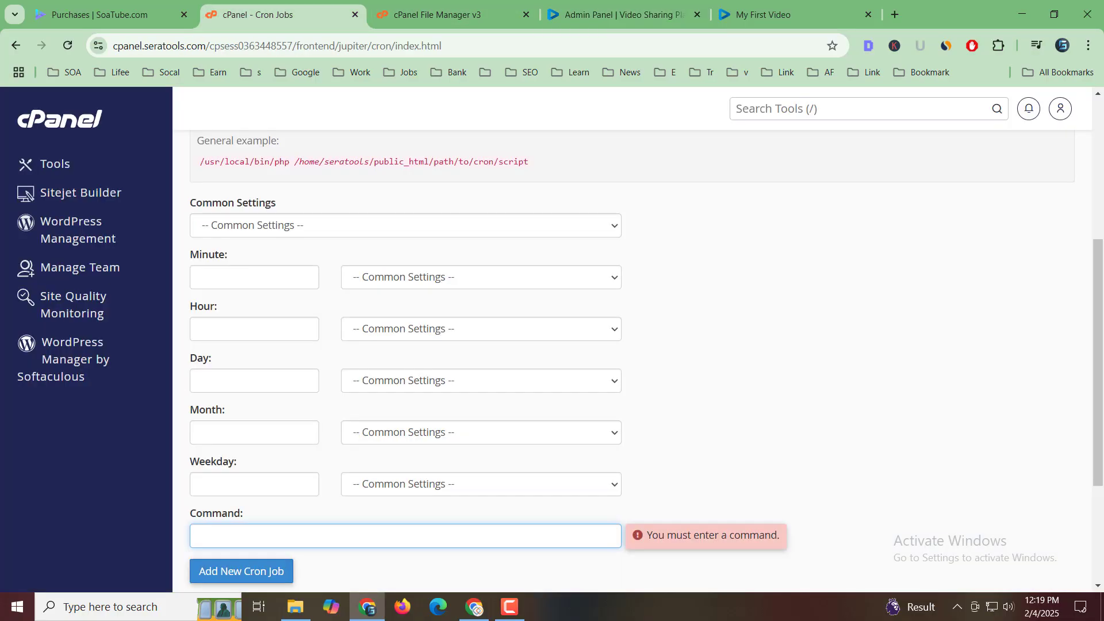
pyautogui.write('*/5 * * * * curl https://video.soazz.com/cronjob.php &>/dev/null')
# Set the cron job's Minute to Once Per Five Minutes (*/5)
pyautogui.click(480, 277)
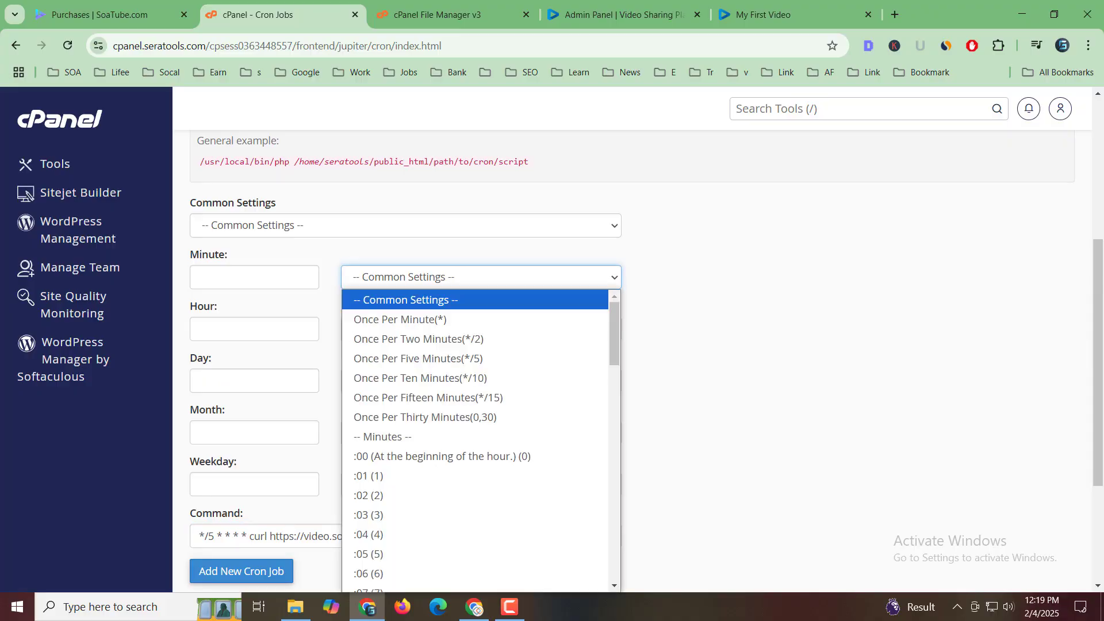
pyautogui.press('Down')
pyautogui.press('Down')
pyautogui.press('Down')
pyautogui.press('Down')
pyautogui.press('Up')
pyautogui.press('Return')
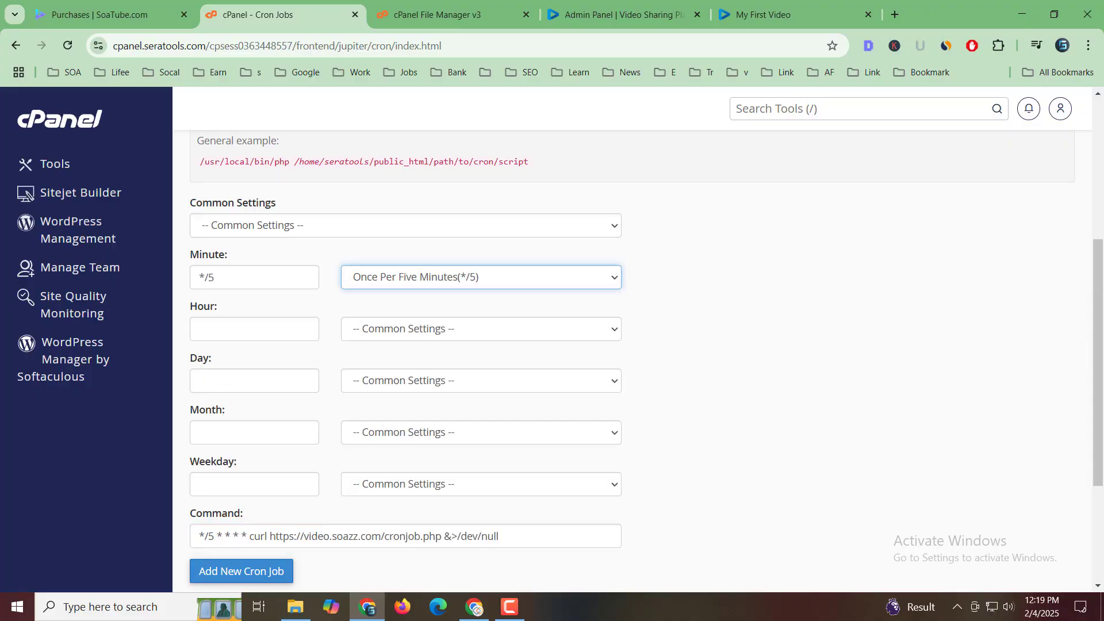
pyautogui.click(623, 14)
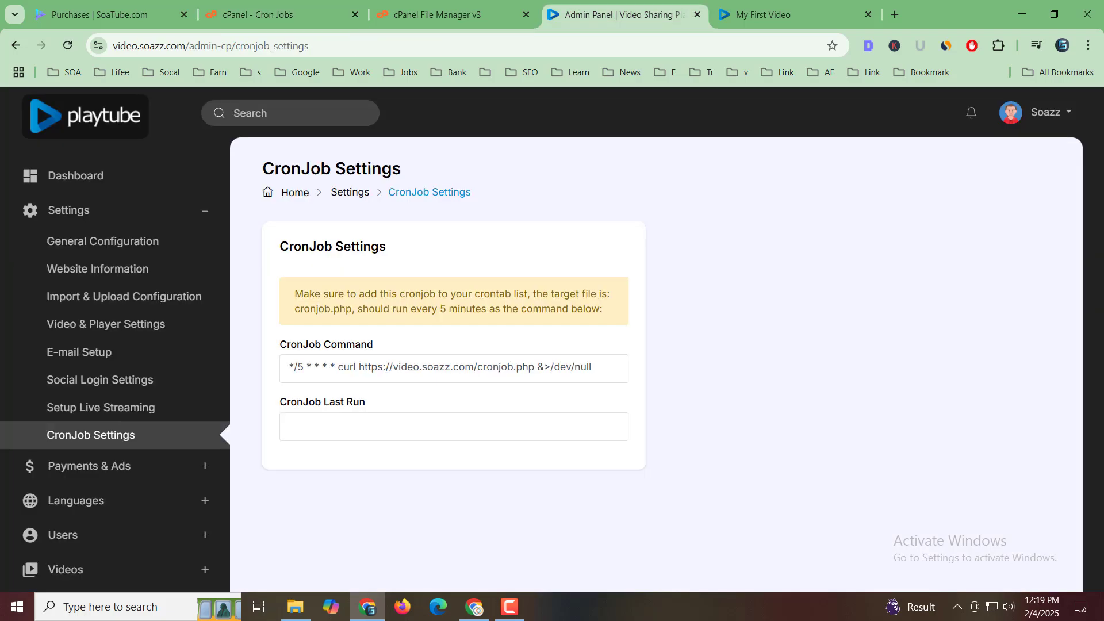
# Open Payments & Ads > Payment Configuration and review the PayPal withdrawal and 50 minimum settings
pyautogui.click(89, 465)
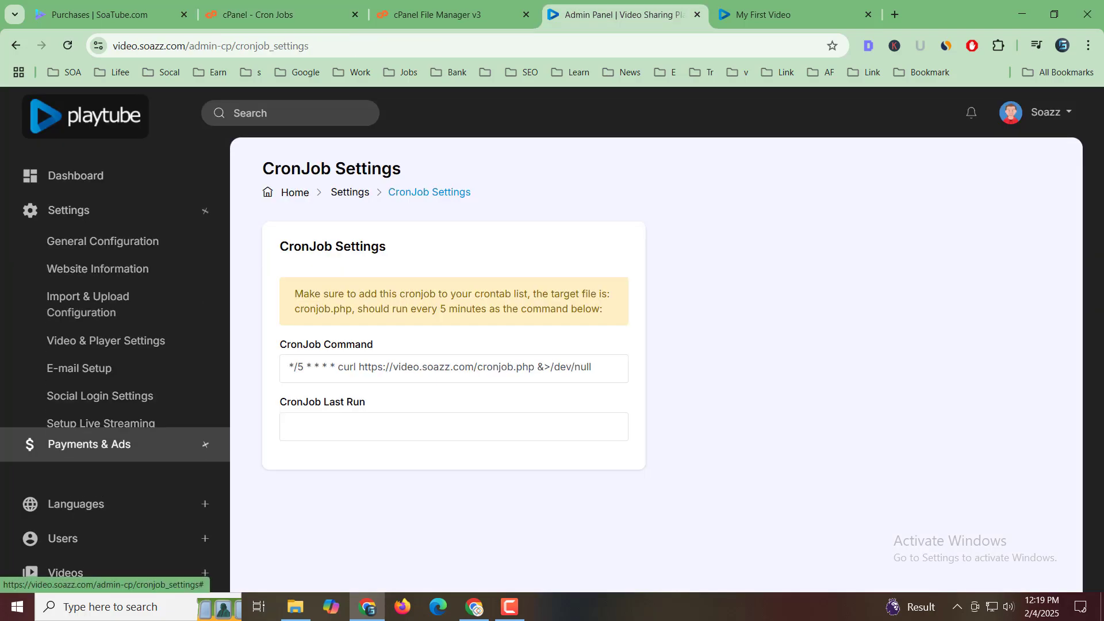
pyautogui.click(89, 245)
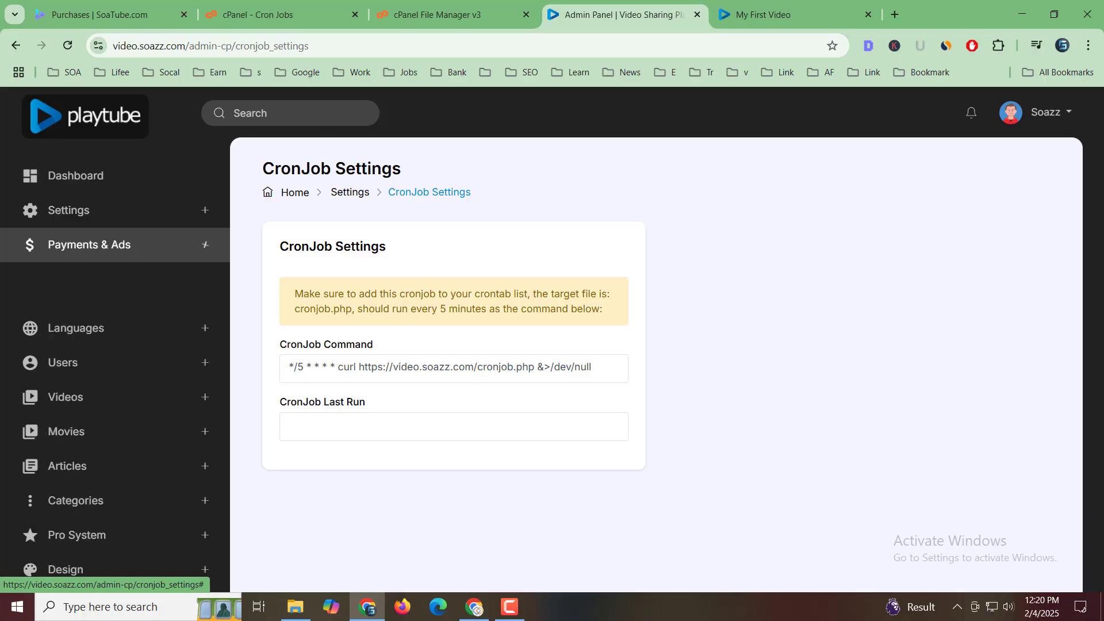
pyautogui.click(89, 245)
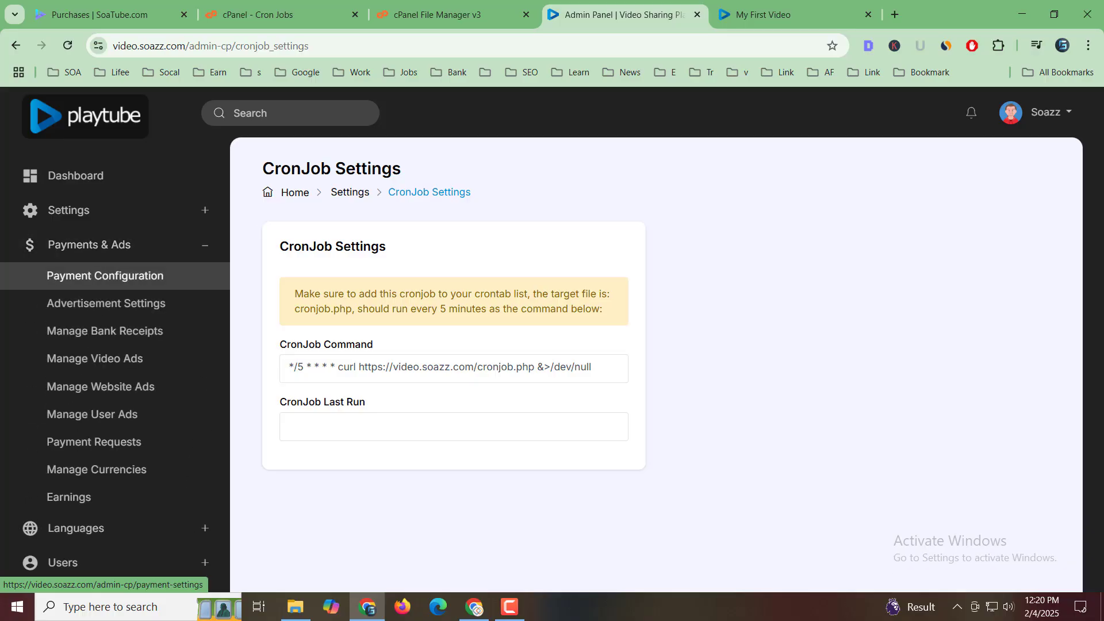
pyautogui.click(104, 276)
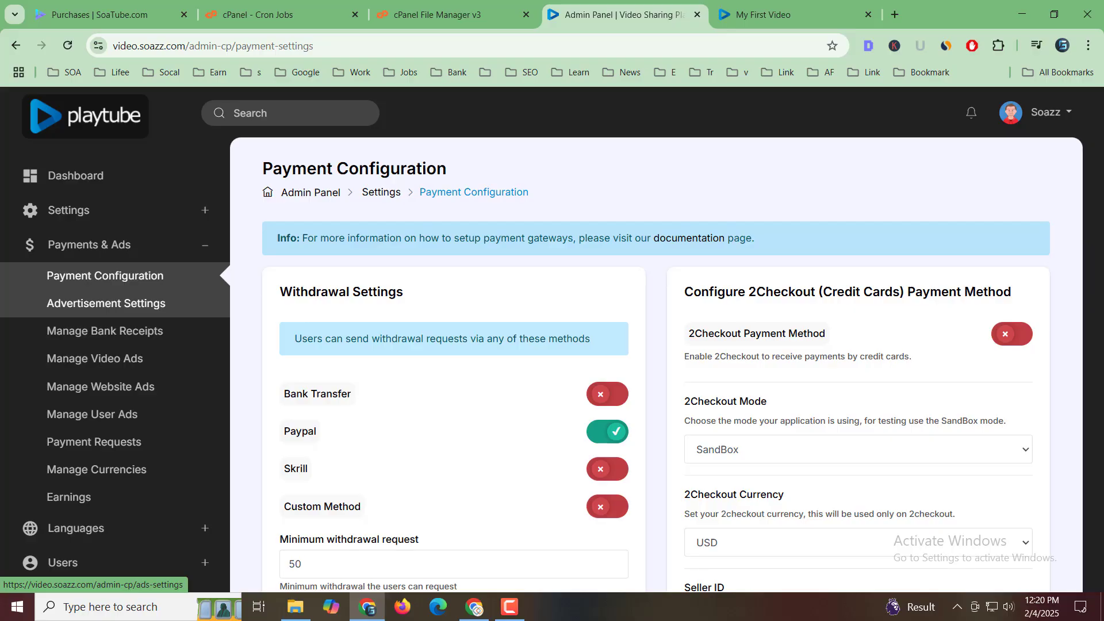
pyautogui.click(509, 606)
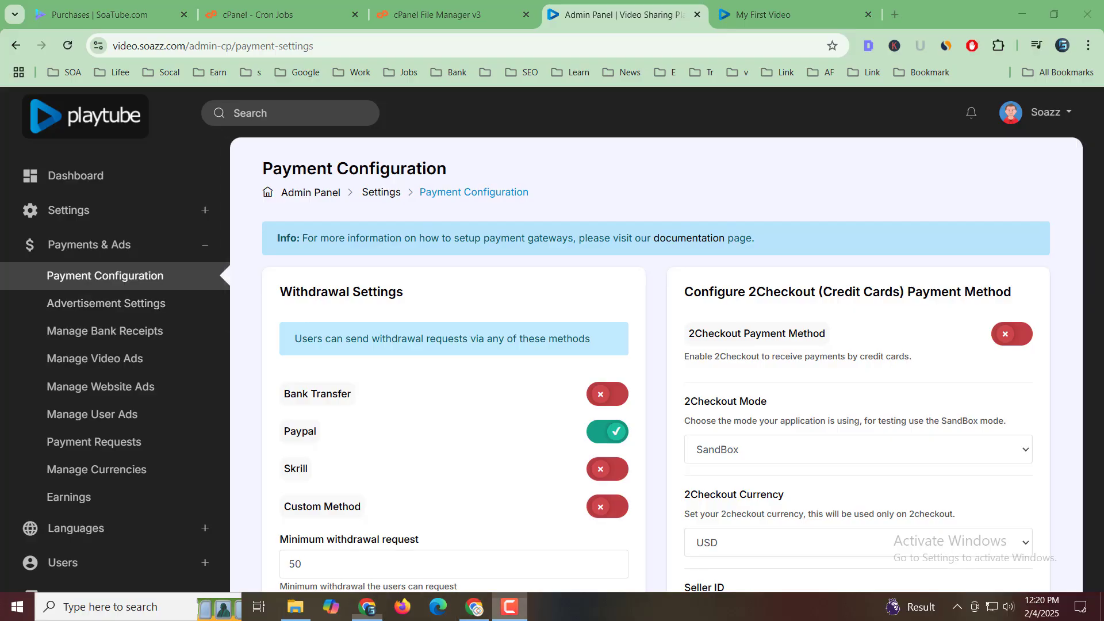
pyautogui.scroll(-2, 655, 362)
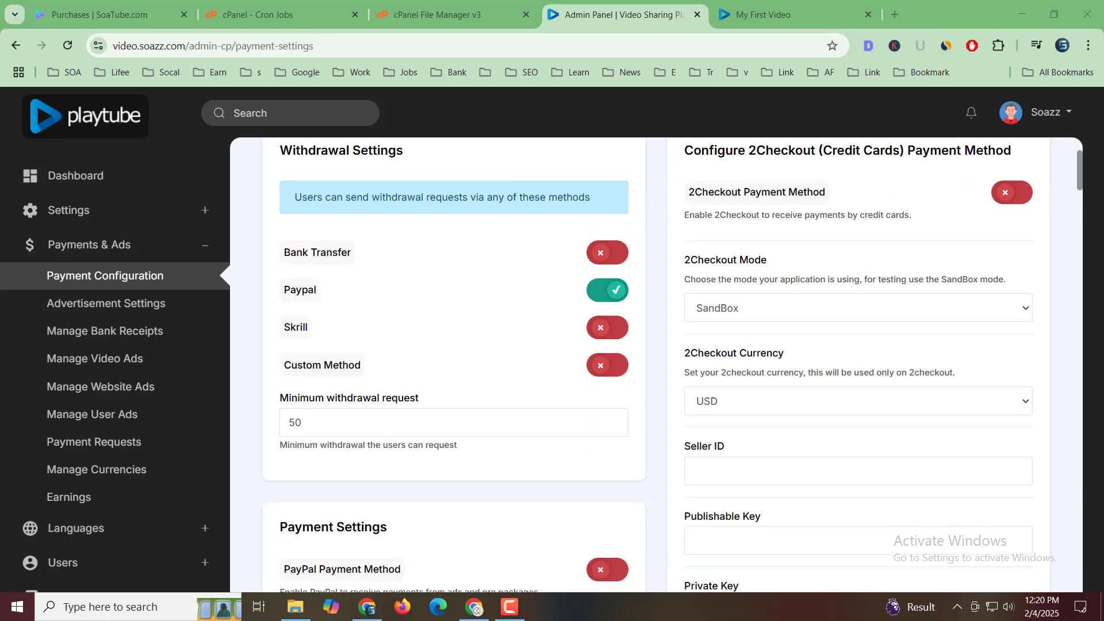
pyautogui.scroll(1, 656, 362)
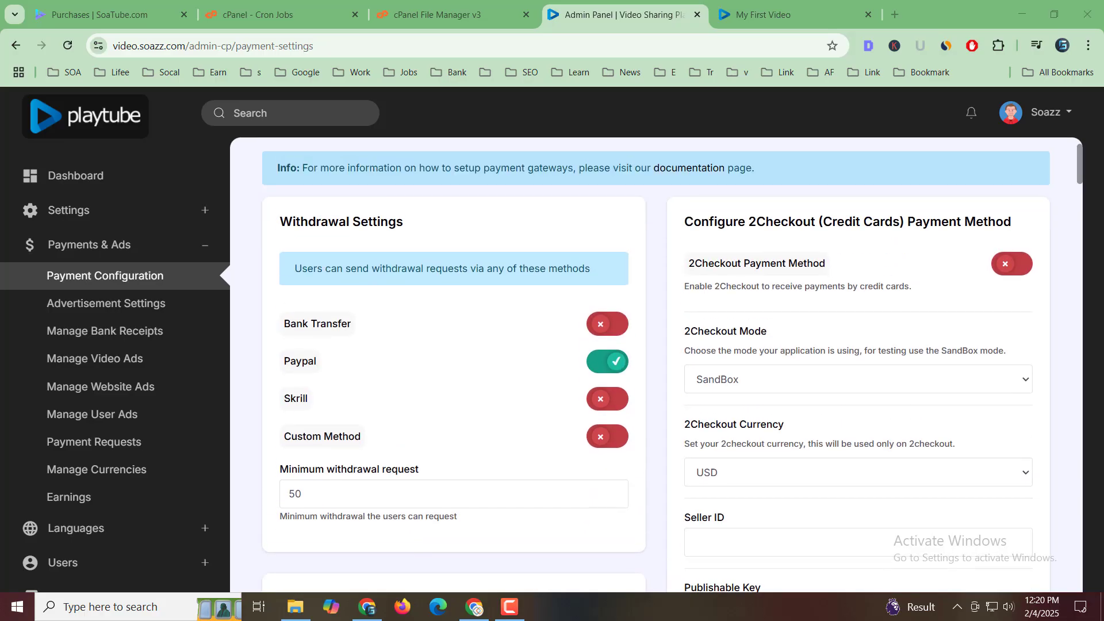
pyautogui.moveTo(280, 222); pyautogui.dragTo(395, 222)
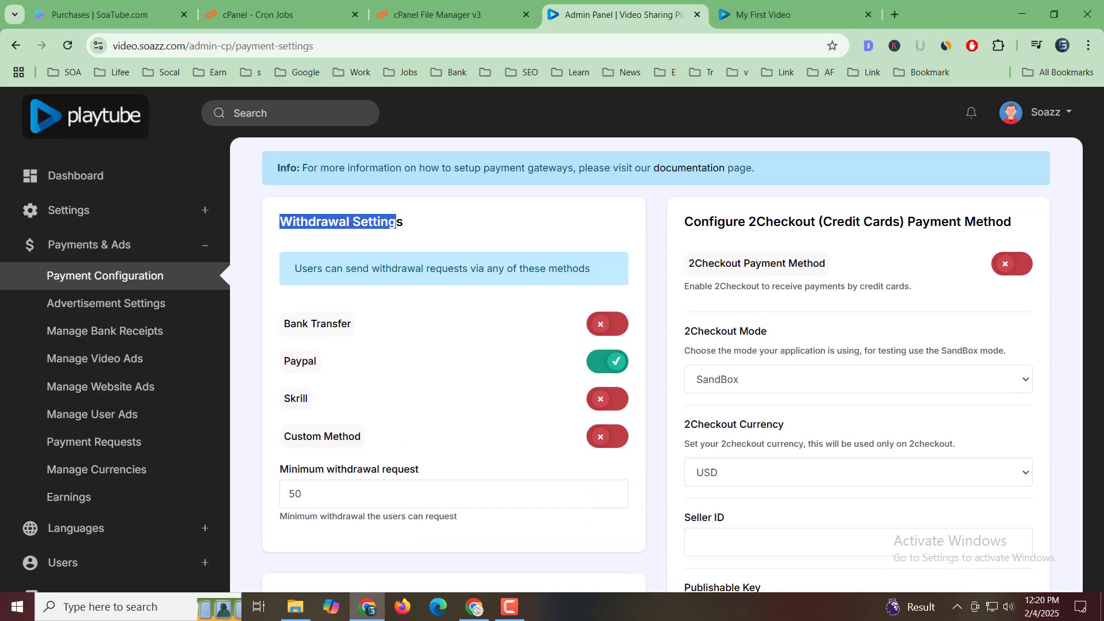
pyautogui.click(398, 224)
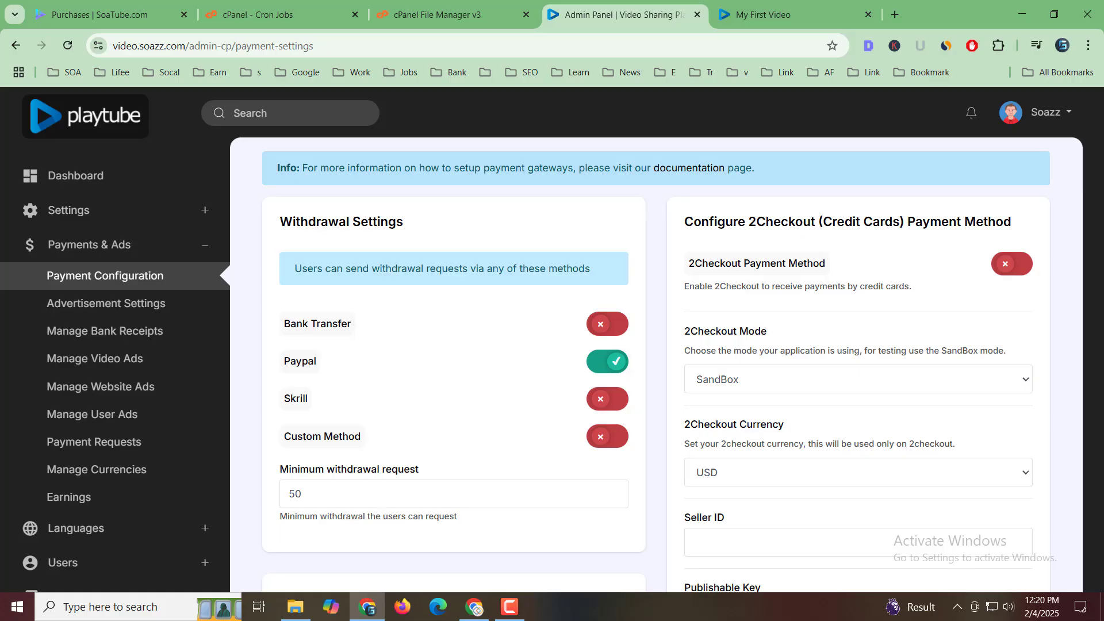
# Turn on the custom withdrawal method and change the minimum withdrawal request from 50 to 5000
pyautogui.click(607, 437)
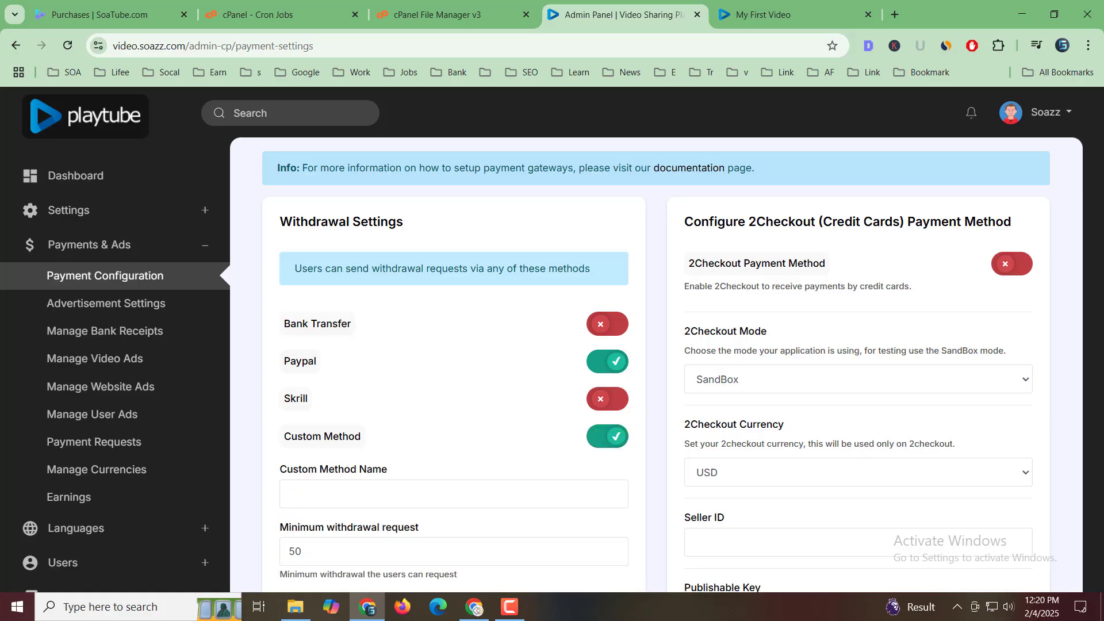
pyautogui.scroll(-1, 453, 402)
pyautogui.click(453, 423)
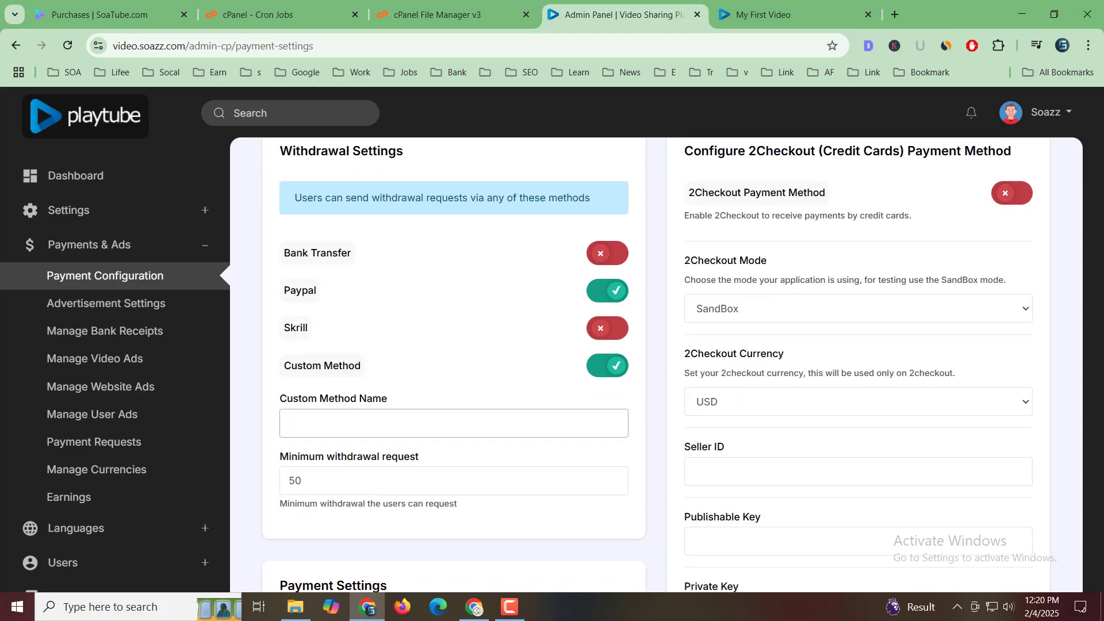
pyautogui.click(454, 481)
pyautogui.click(454, 423)
pyautogui.click(454, 481)
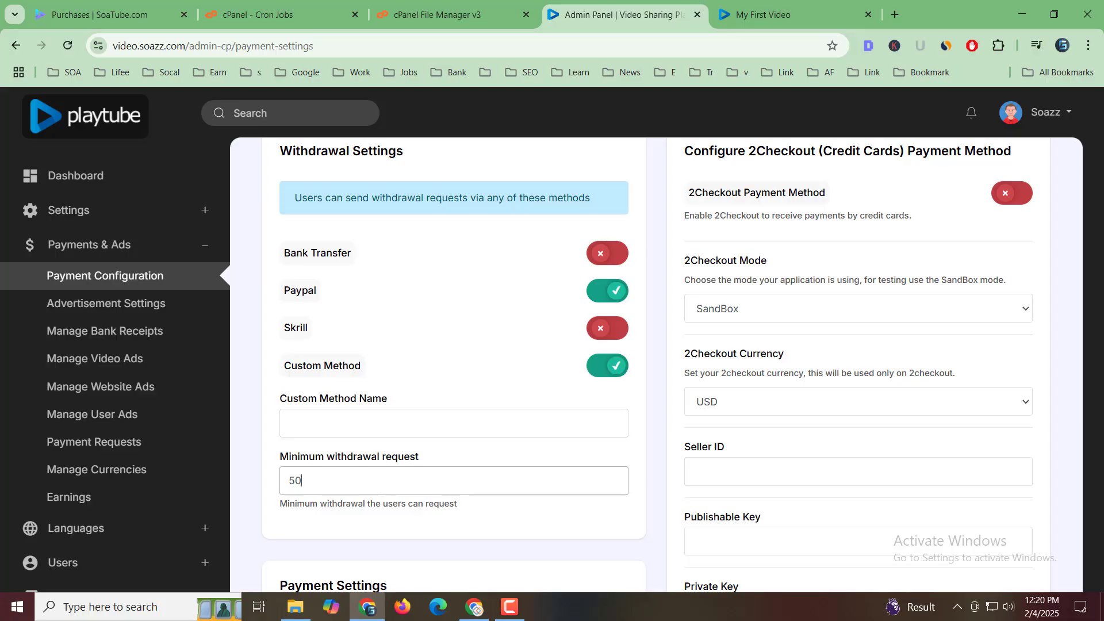
pyautogui.write('000')
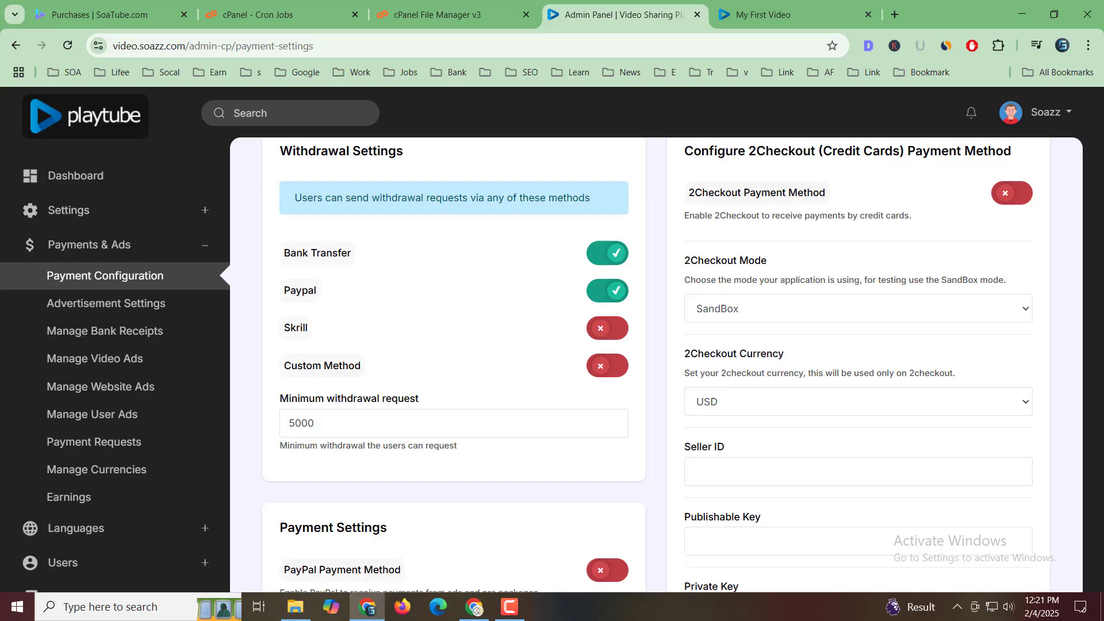
# Leave PayPal payments switched off, keeping USD as the PayPal currency
pyautogui.scroll(-2, 607, 366)
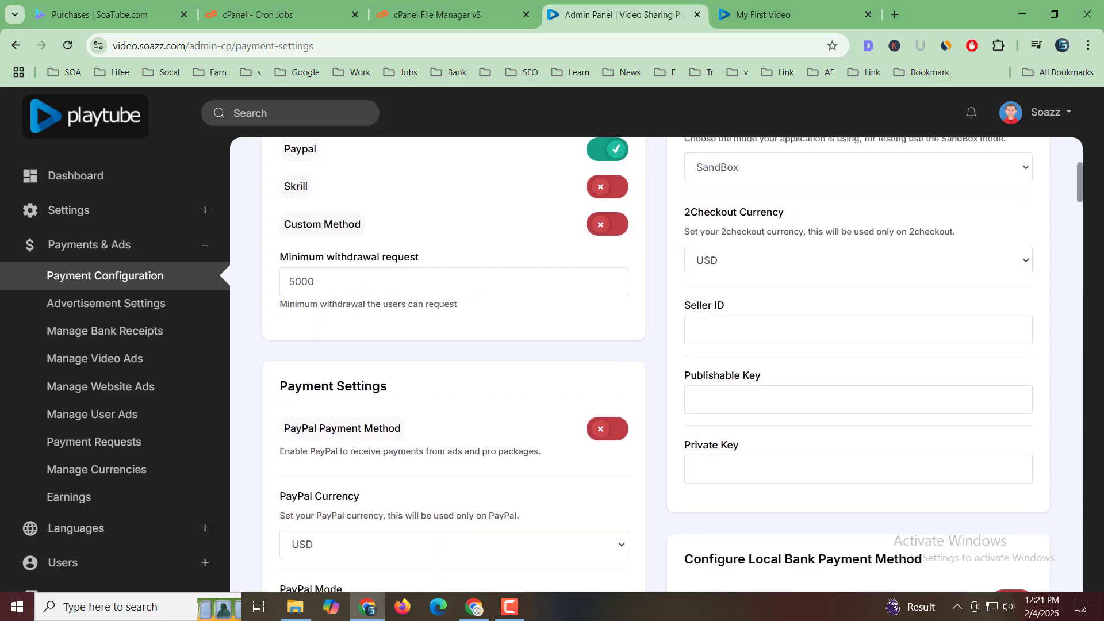
pyautogui.click(608, 428)
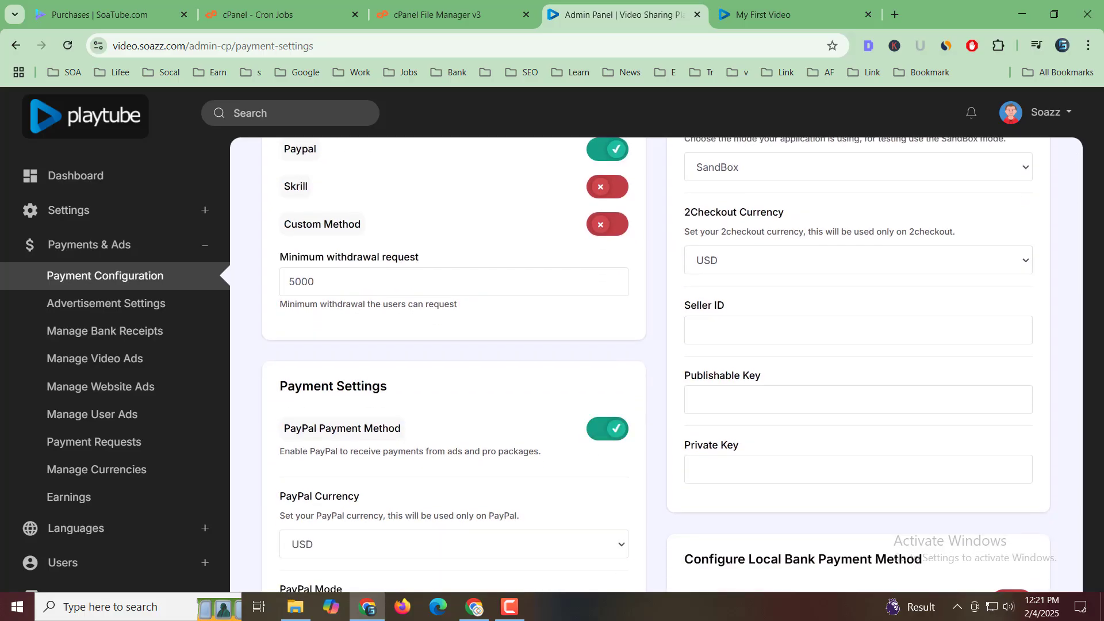
pyautogui.click(607, 428)
pyautogui.scroll(-2, 607, 429)
pyautogui.click(455, 402)
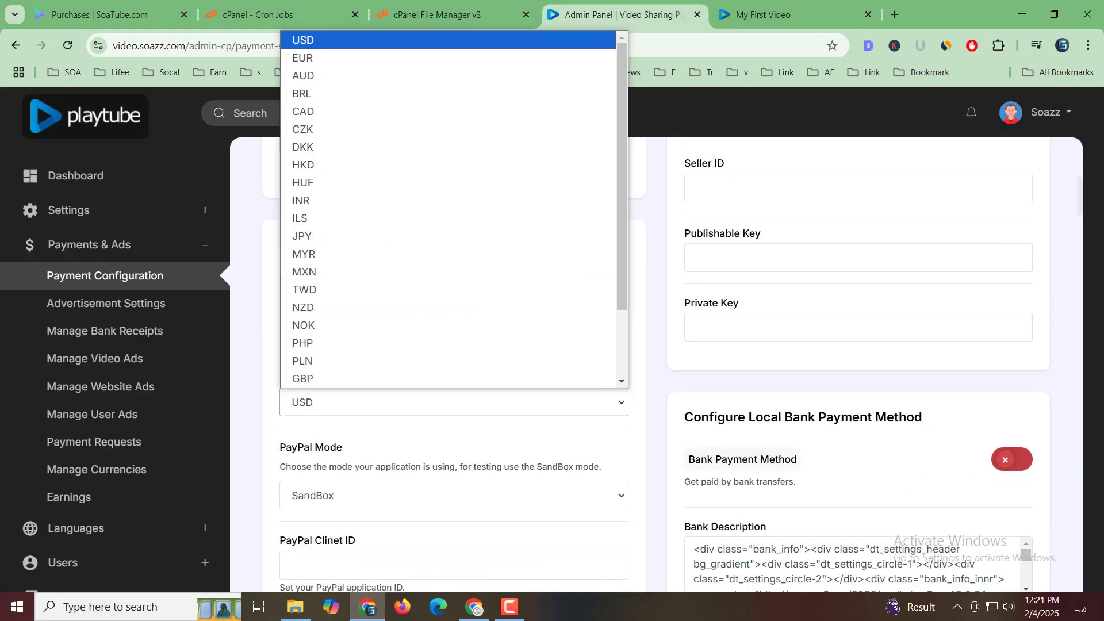
pyautogui.scroll(-2, 455, 290)
pyautogui.scroll(2, 454, 308)
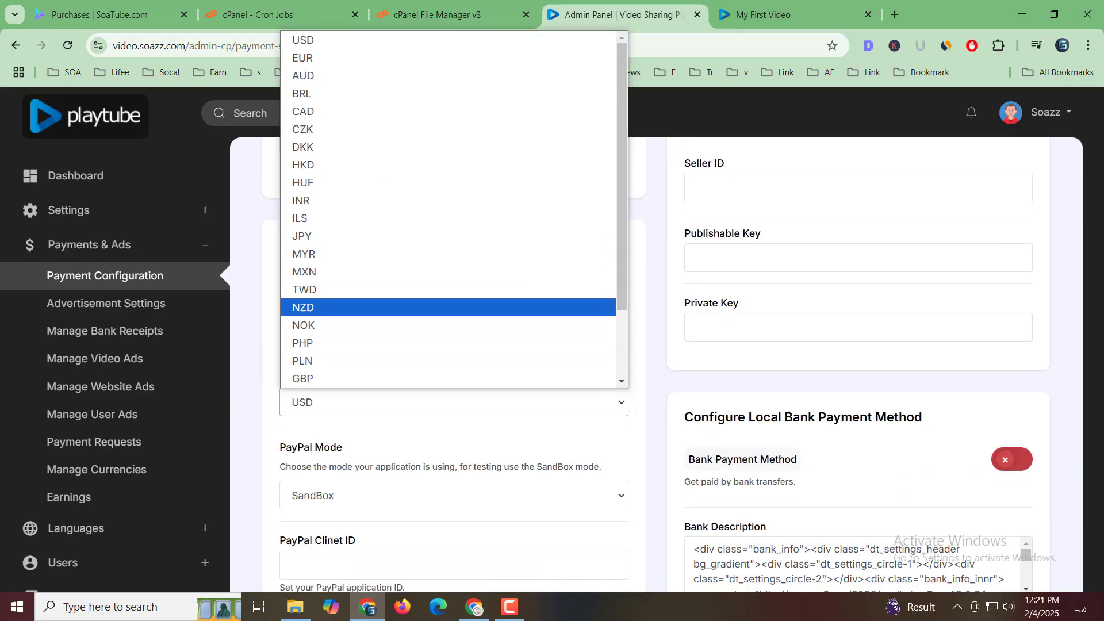
pyautogui.scroll(-2, 449, 272)
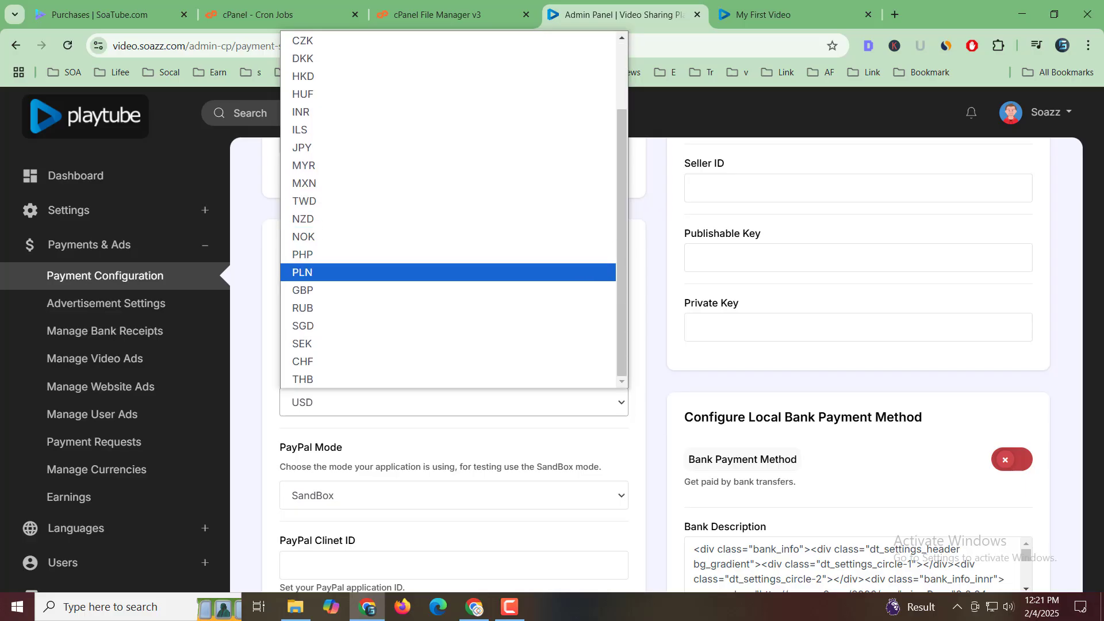
pyautogui.click(655, 357)
# Keep PayPal mode on SandBox and leave the Client ID empty
pyautogui.scroll(-2, 655, 357)
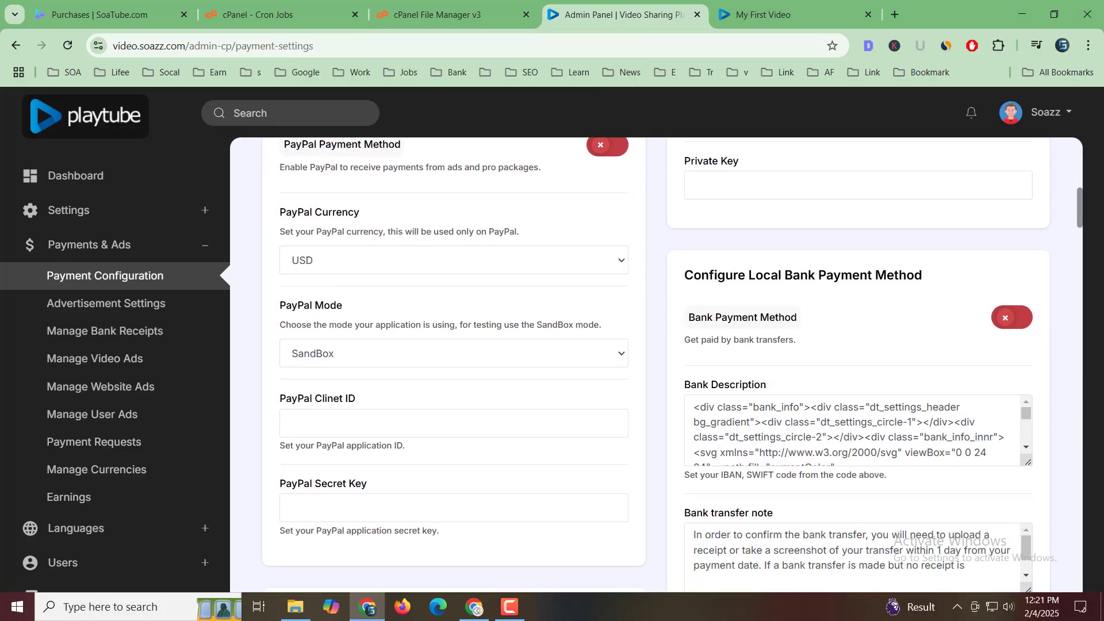
pyautogui.click(345, 353)
pyautogui.click(333, 394)
pyautogui.rightClick(315, 417)
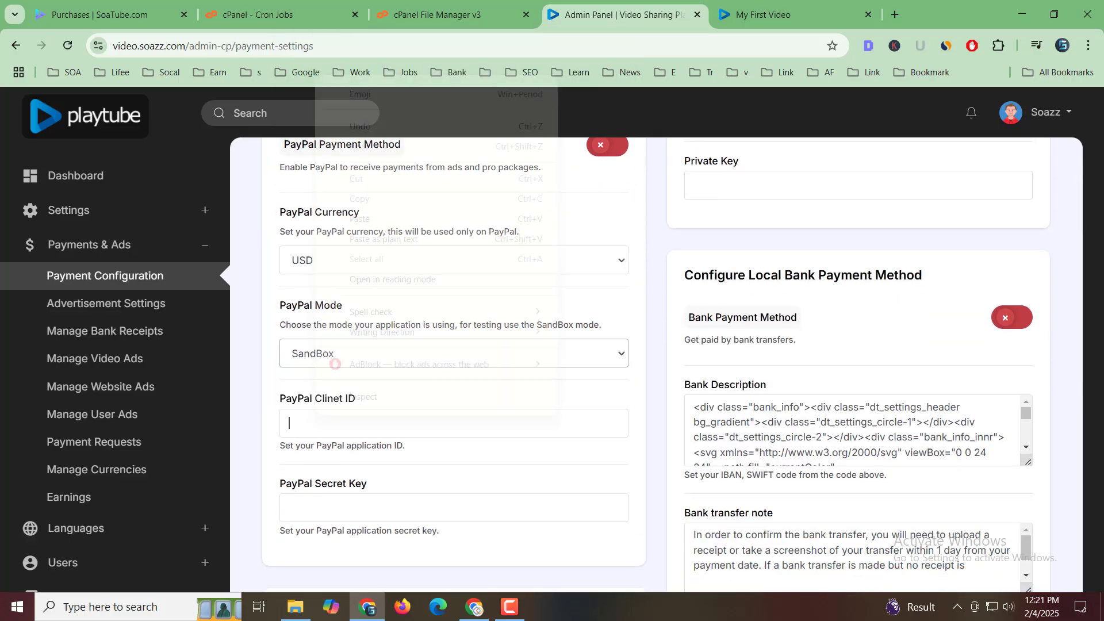
pyautogui.click(345, 507)
pyautogui.click(357, 552)
pyautogui.scroll(1, 356, 552)
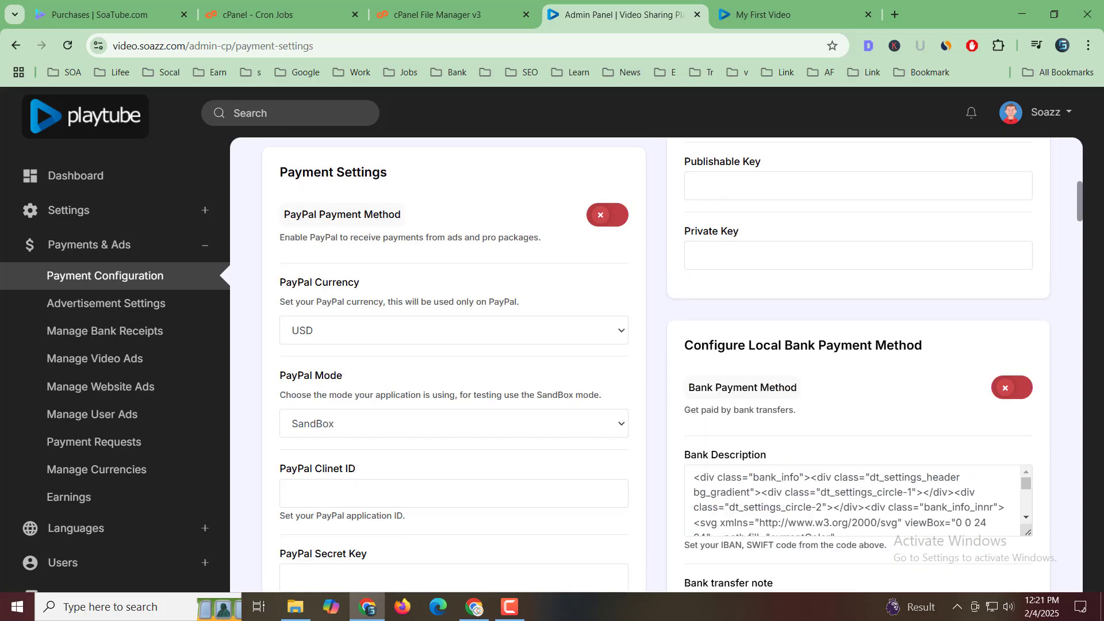
pyautogui.scroll(7, 655, 368)
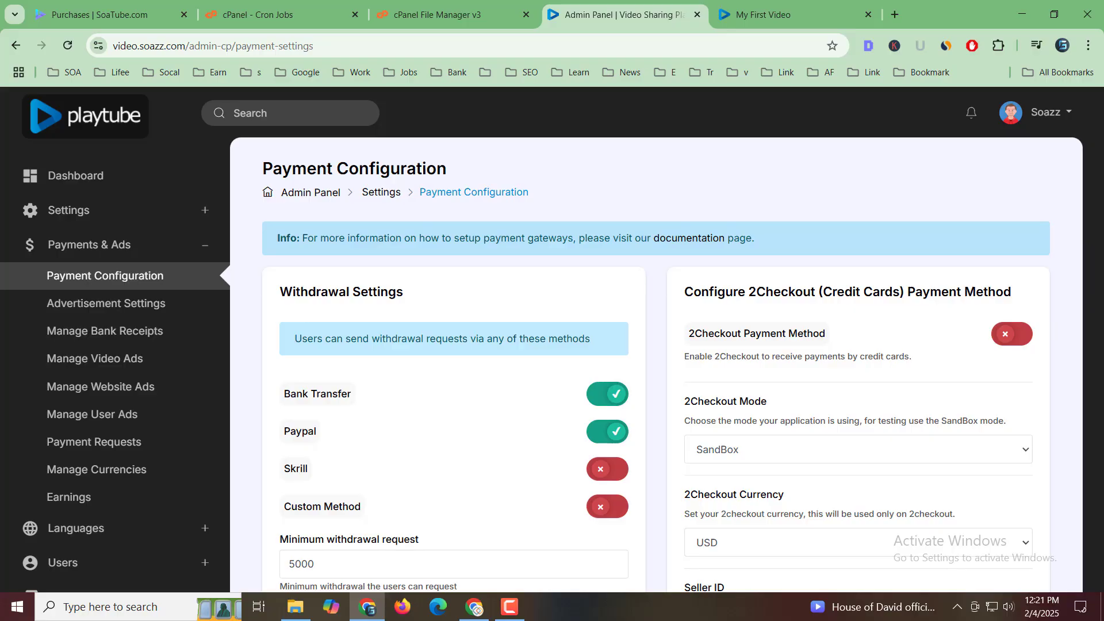
pyautogui.scroll(-1, 857, 388)
# Keep the 2Checkout mode on SandBox
pyautogui.click(856, 387)
pyautogui.click(857, 388)
pyautogui.scroll(-4, 856, 394)
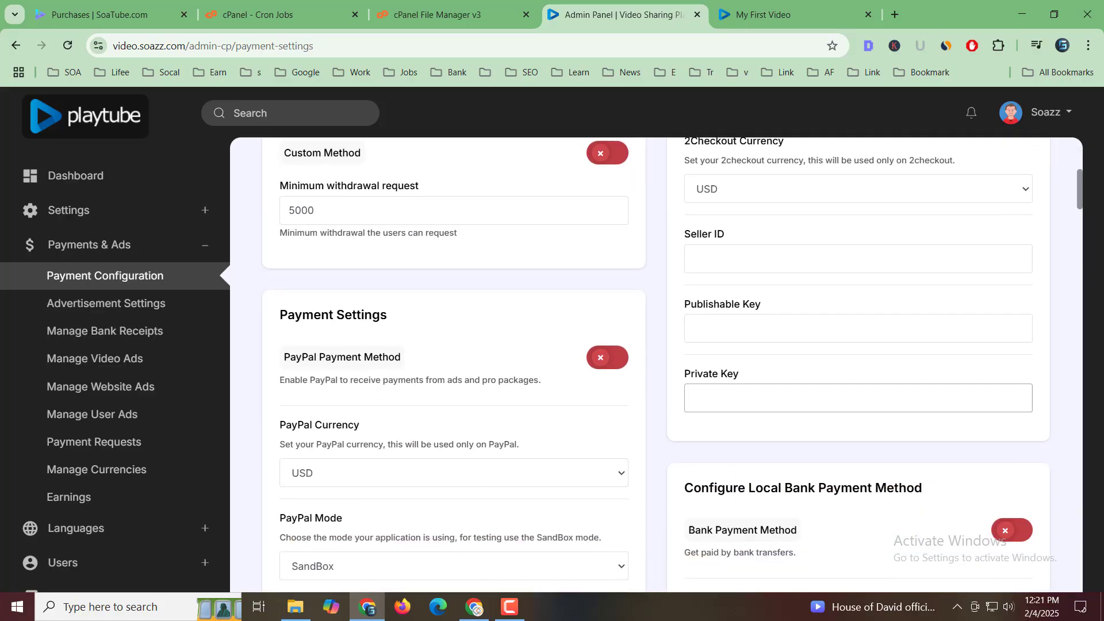
pyautogui.scroll(-2, 856, 397)
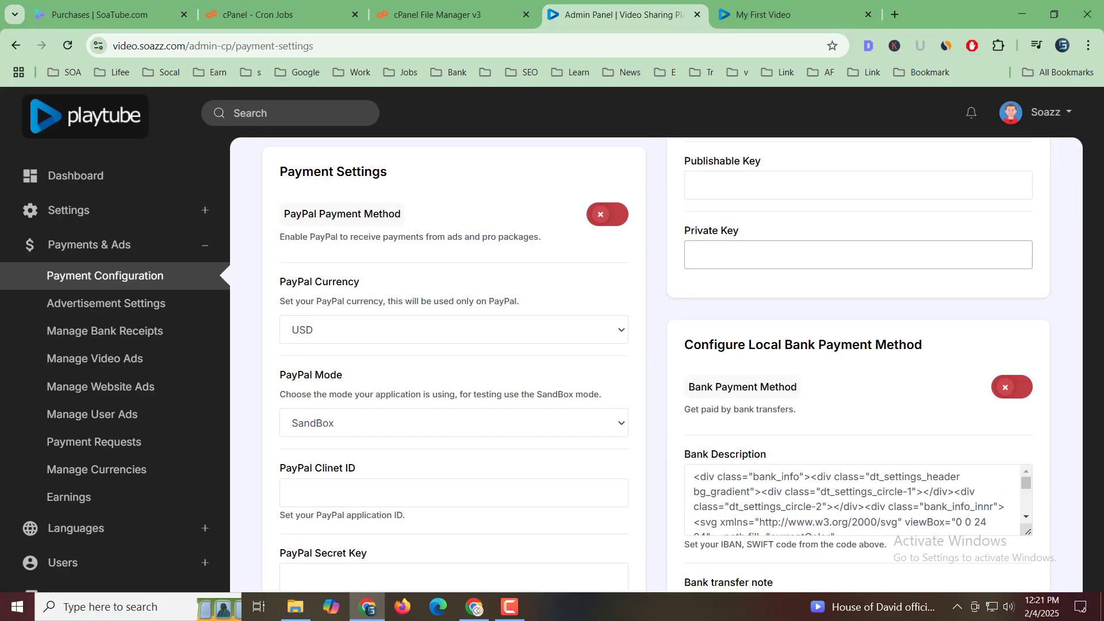
pyautogui.scroll(-10, 851, 500)
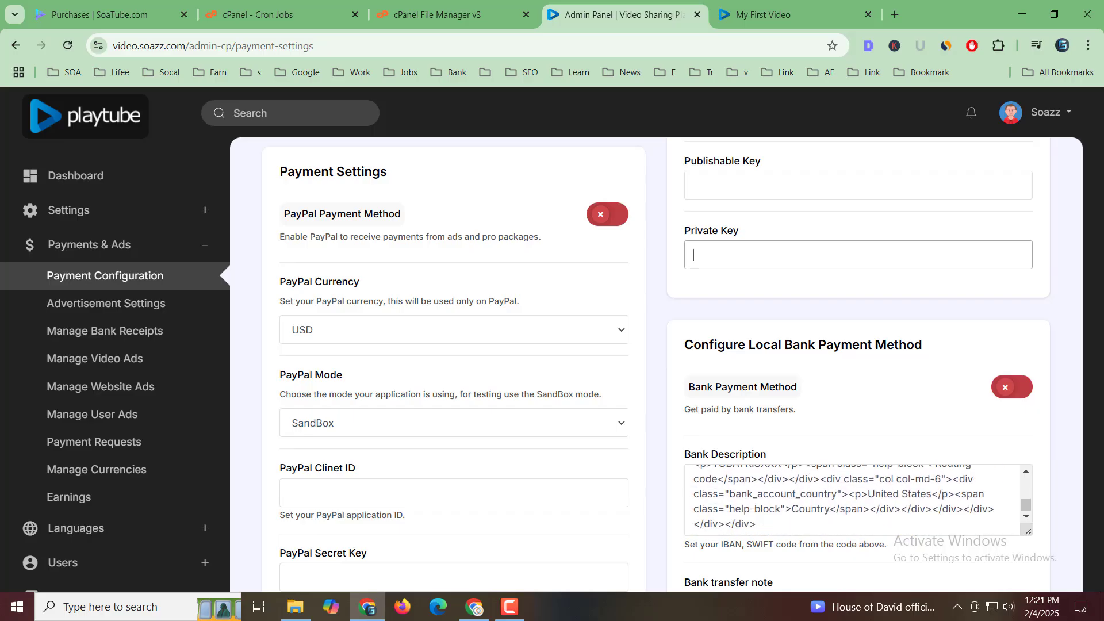
pyautogui.scroll(-1, 851, 494)
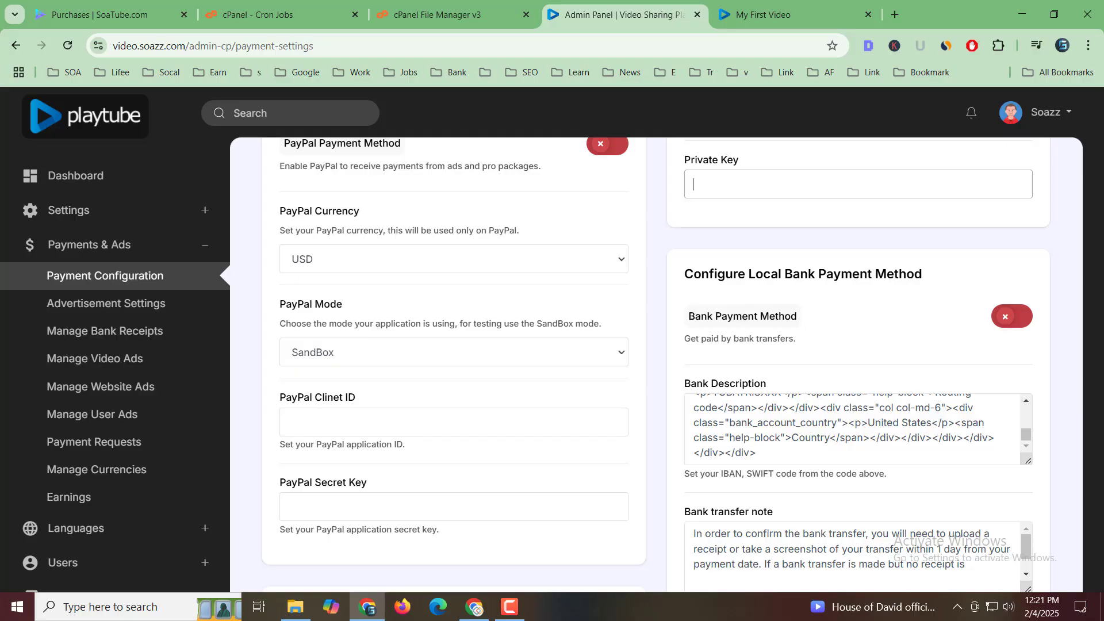
# Enlarge the Bank Description box to read the bank details, then review the remaining gateways through Braintree
pyautogui.moveTo(1028, 461); pyautogui.dragTo(1029, 537)
pyautogui.scroll(3, 851, 469)
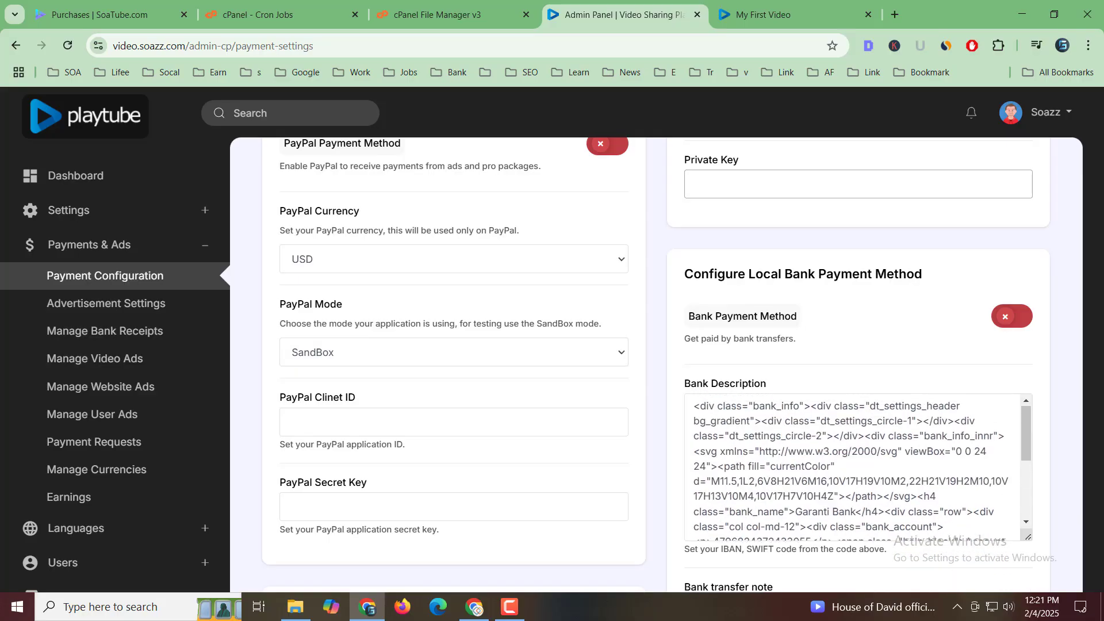
pyautogui.click(897, 440)
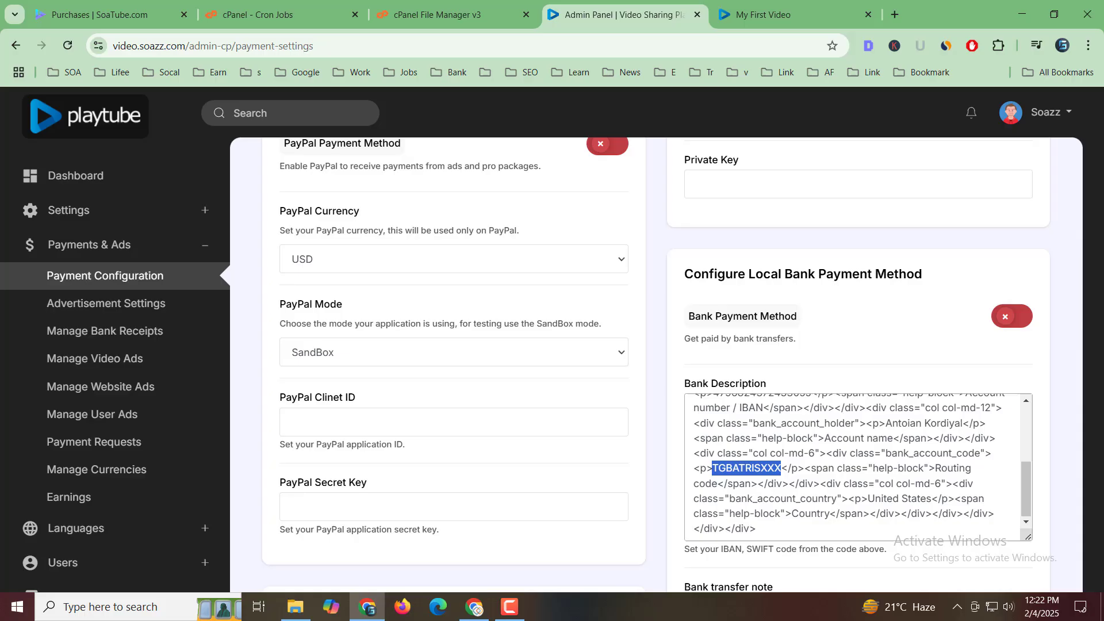
pyautogui.scroll(-4, 770, 469)
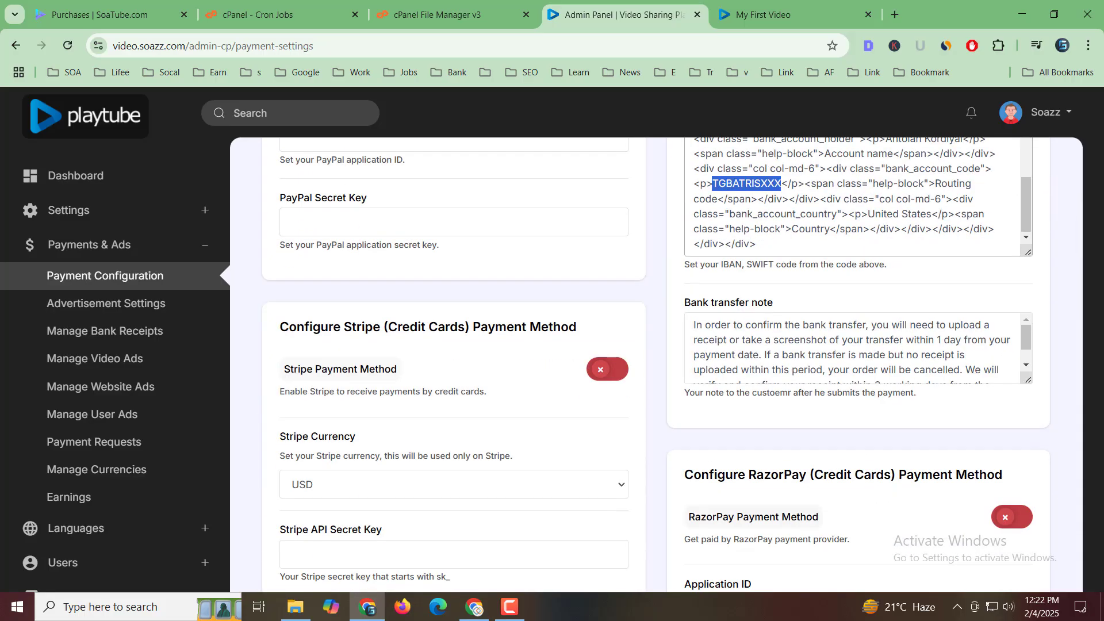
pyautogui.scroll(-1, 656, 368)
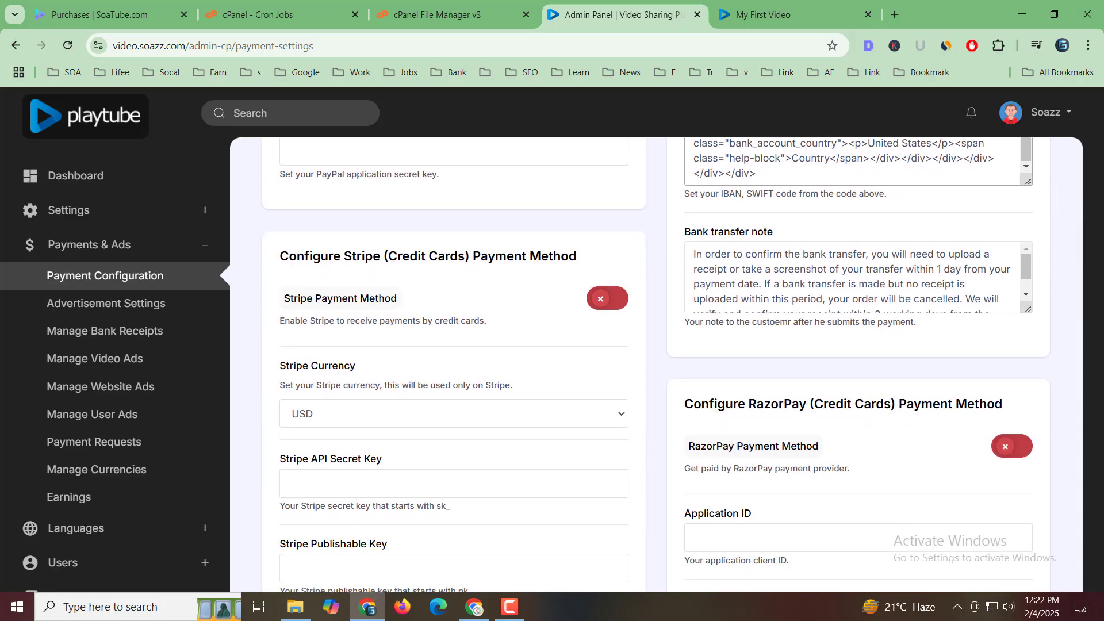
pyautogui.scroll(-3, 655, 368)
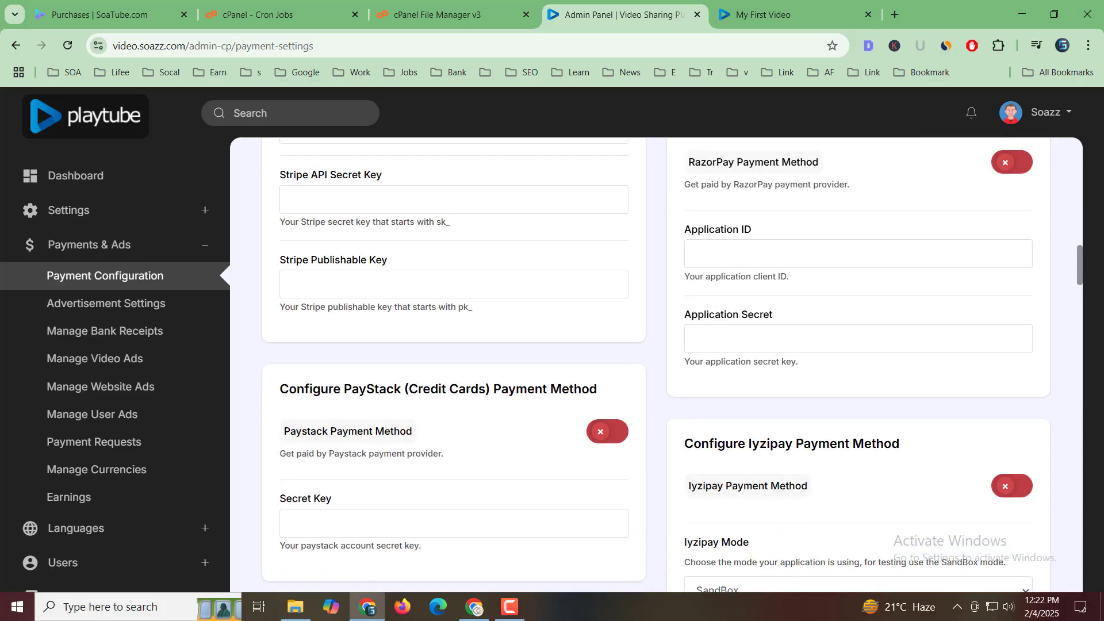
pyautogui.scroll(-3, 656, 368)
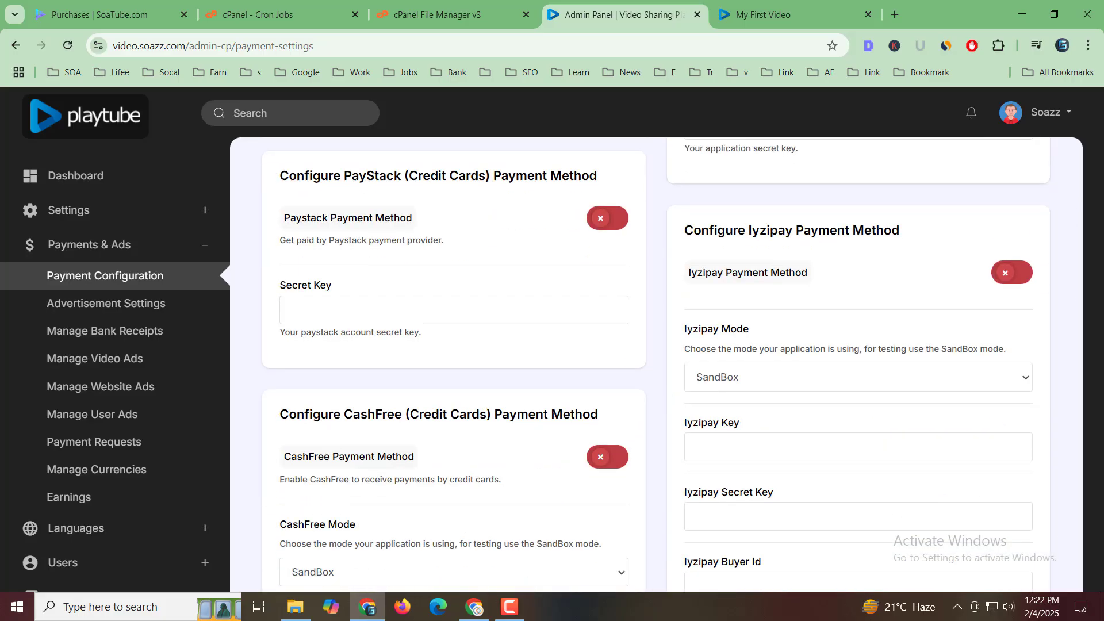
pyautogui.scroll(-10, 655, 368)
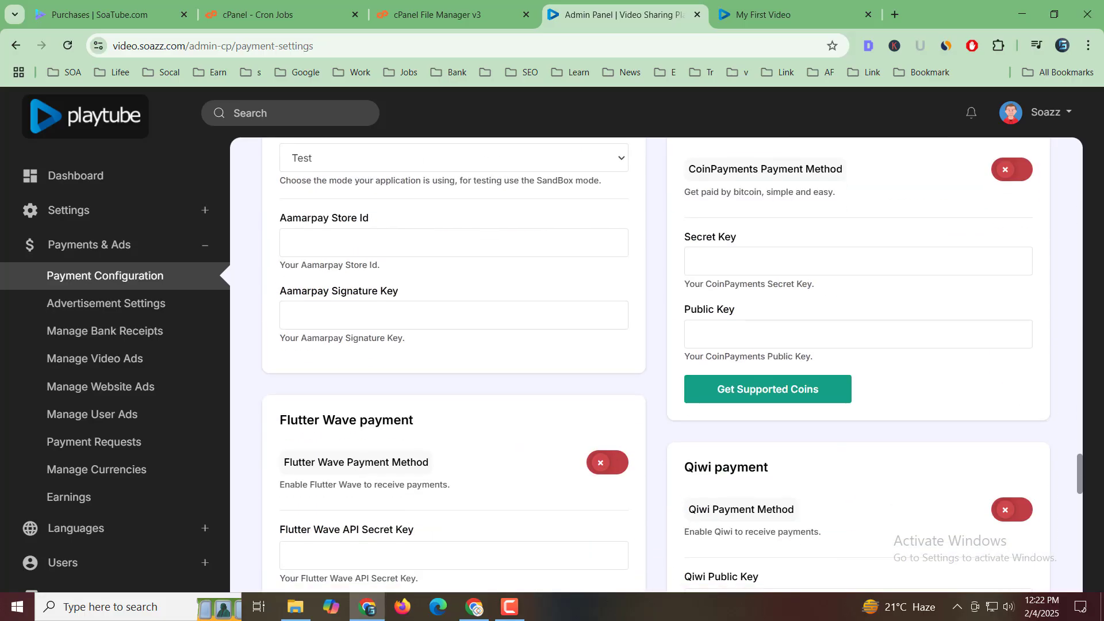
pyautogui.scroll(-5, 655, 368)
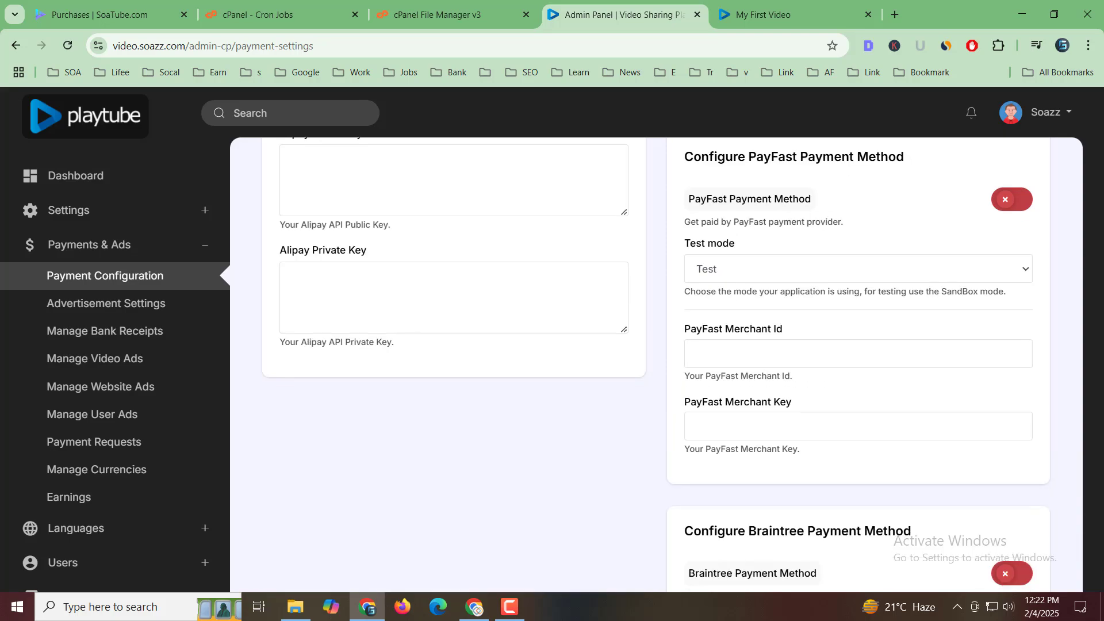
pyautogui.scroll(-7, 655, 368)
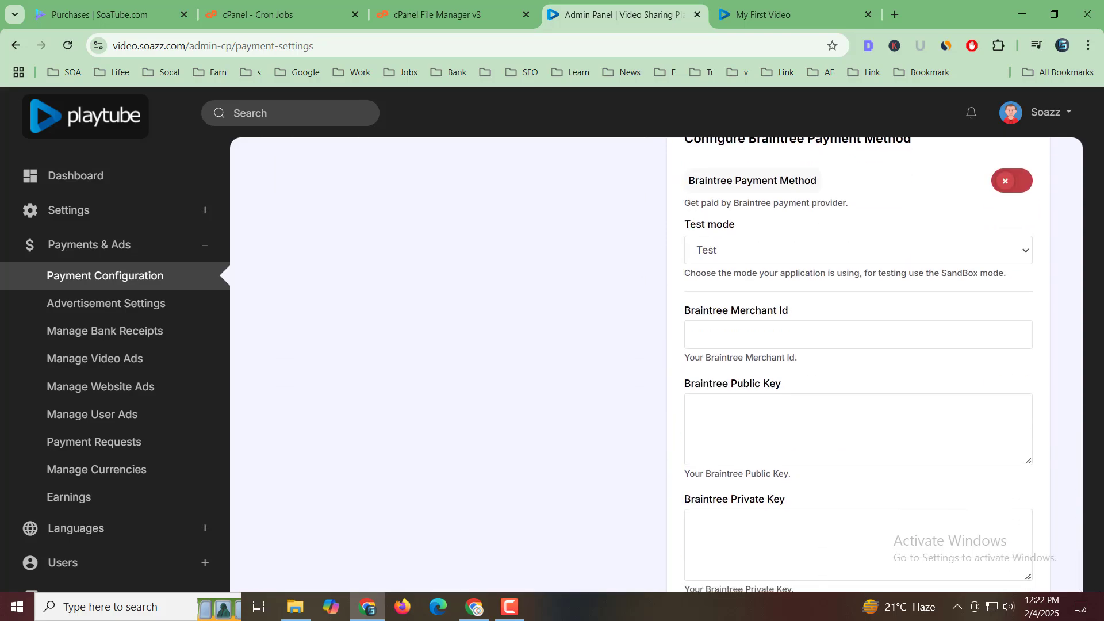
# Open Advertisement Settings and replace the 5 in the cost per click with 3
pyautogui.click(115, 307)
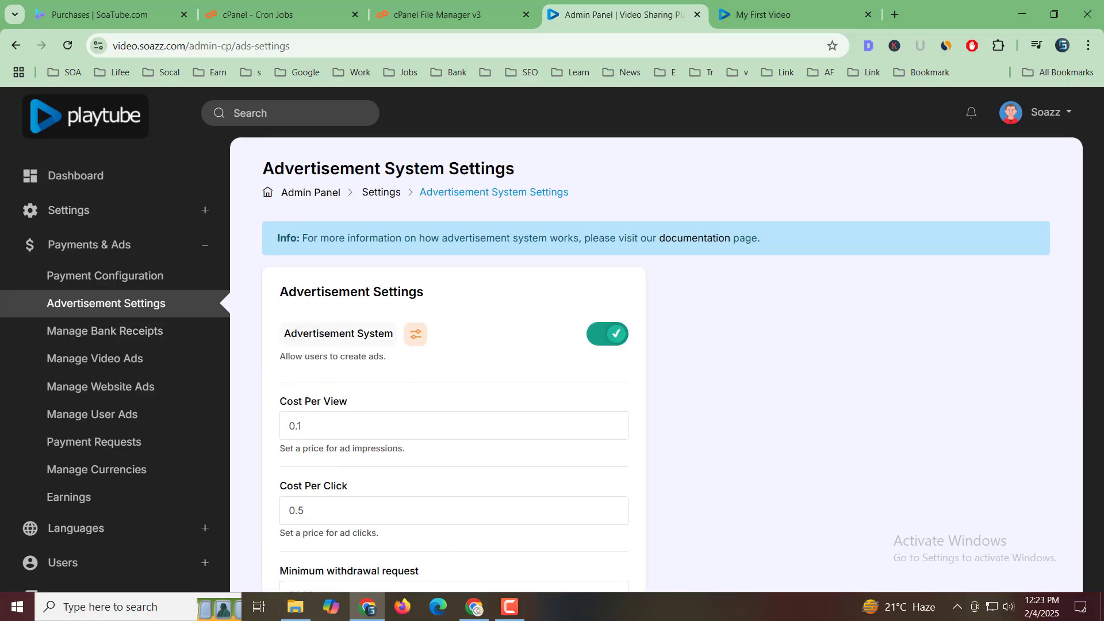
pyautogui.click(90, 244)
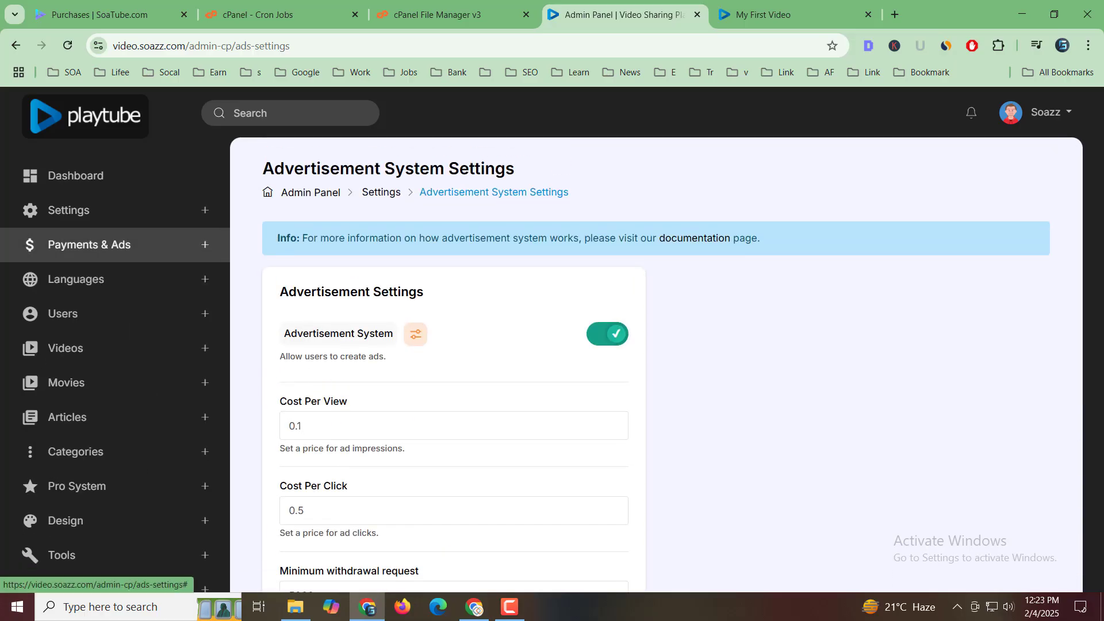
pyautogui.scroll(-1, 453, 357)
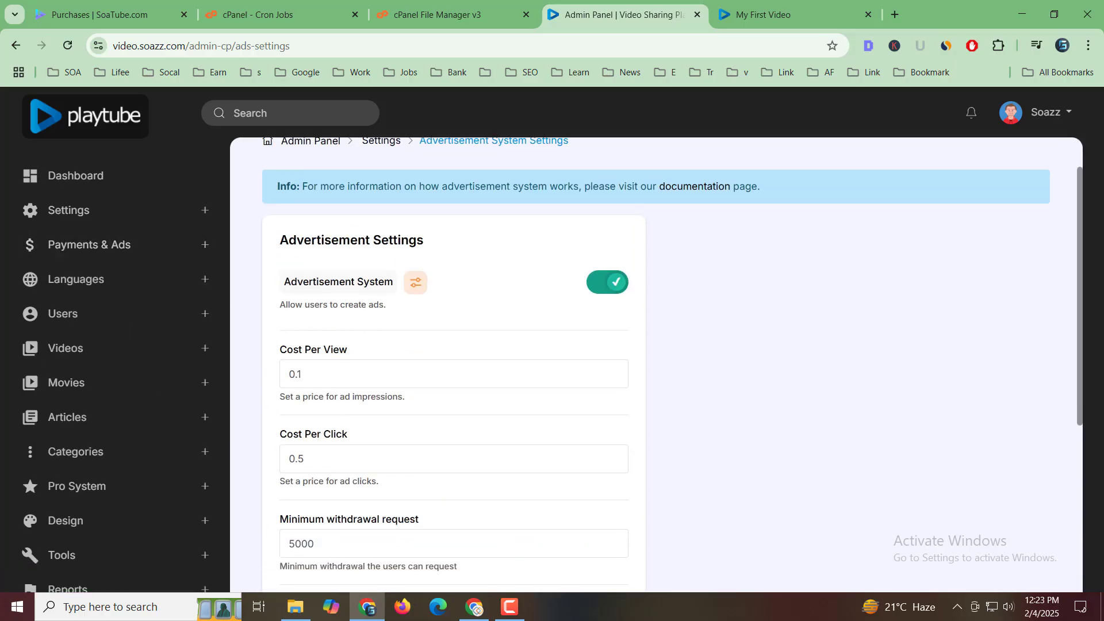
pyautogui.click(368, 355)
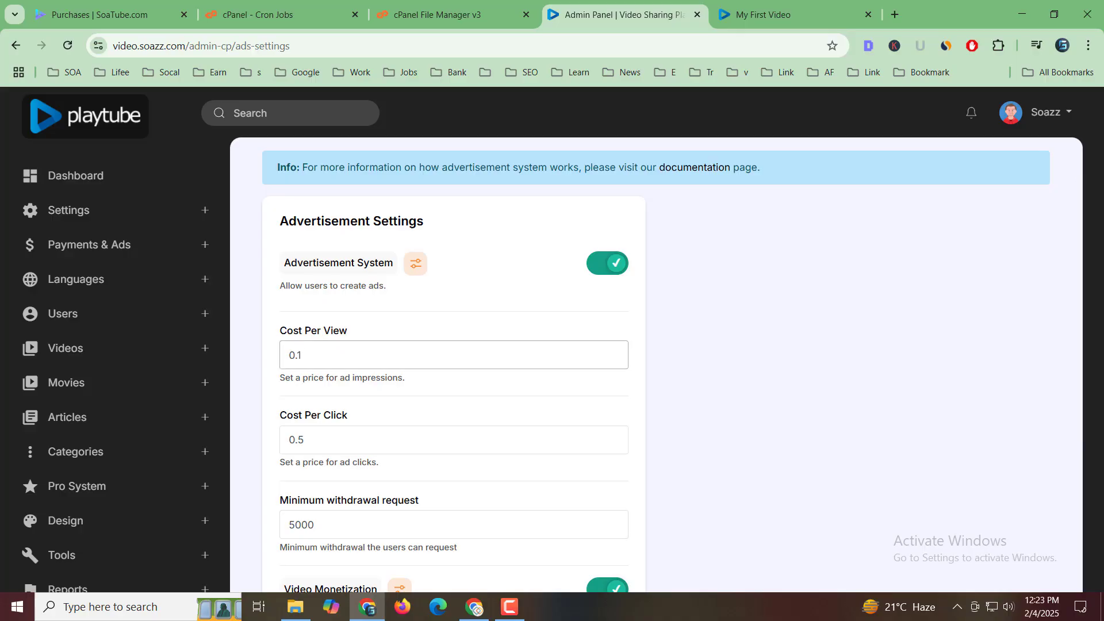
pyautogui.click(322, 439)
pyautogui.moveTo(305, 440); pyautogui.dragTo(298, 440)
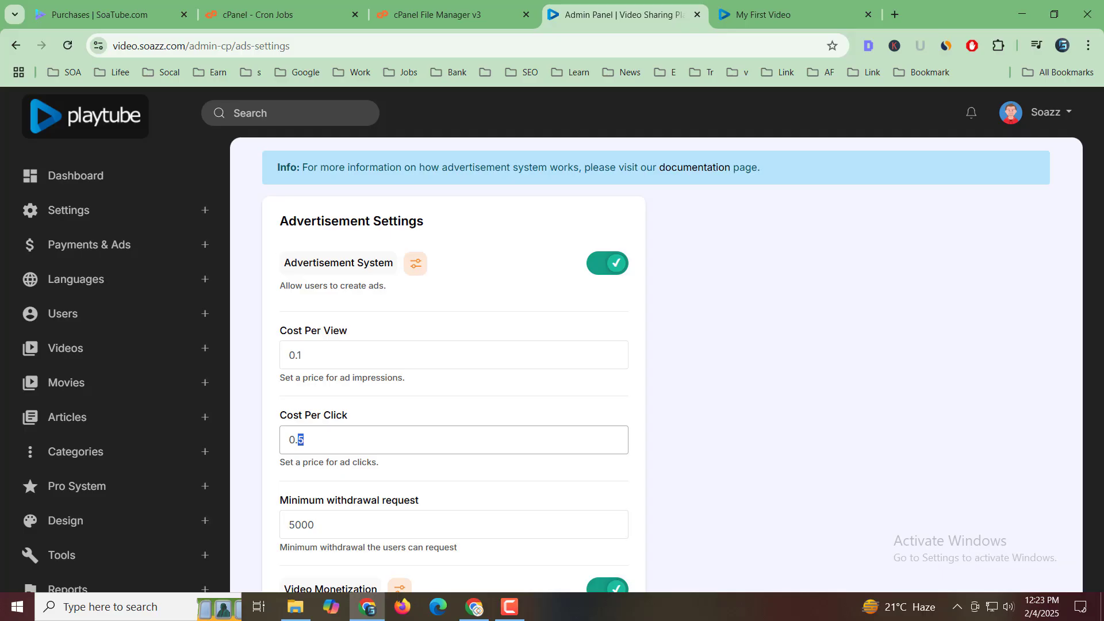
pyautogui.write('3')
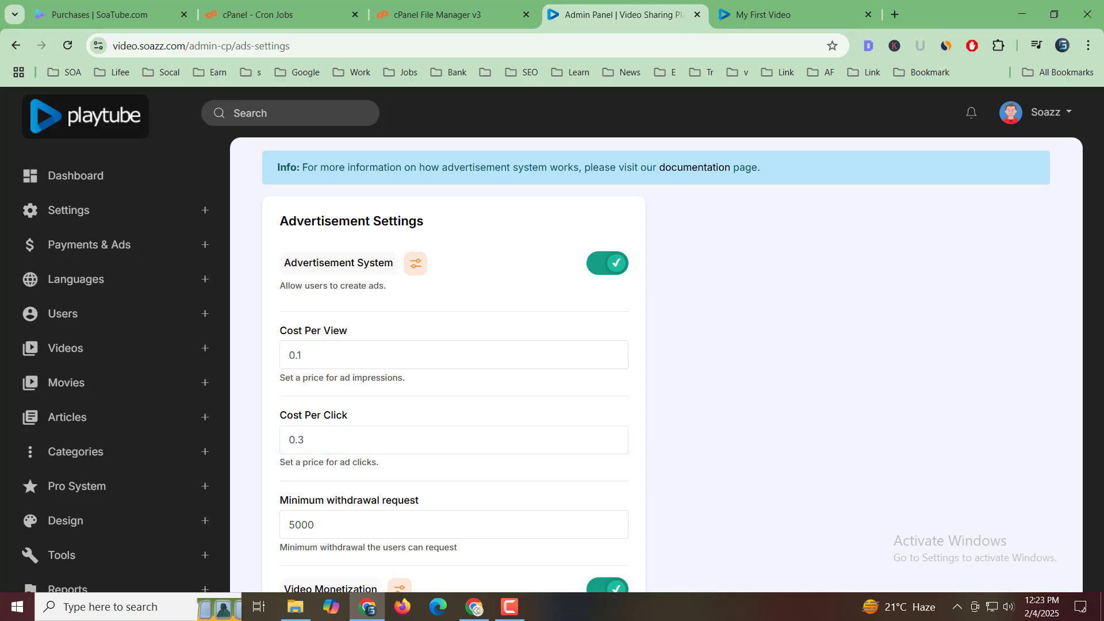
# Toggle Video Monetization Approval on and back off, then view Manage Bank Receipts
pyautogui.scroll(-2, 416, 263)
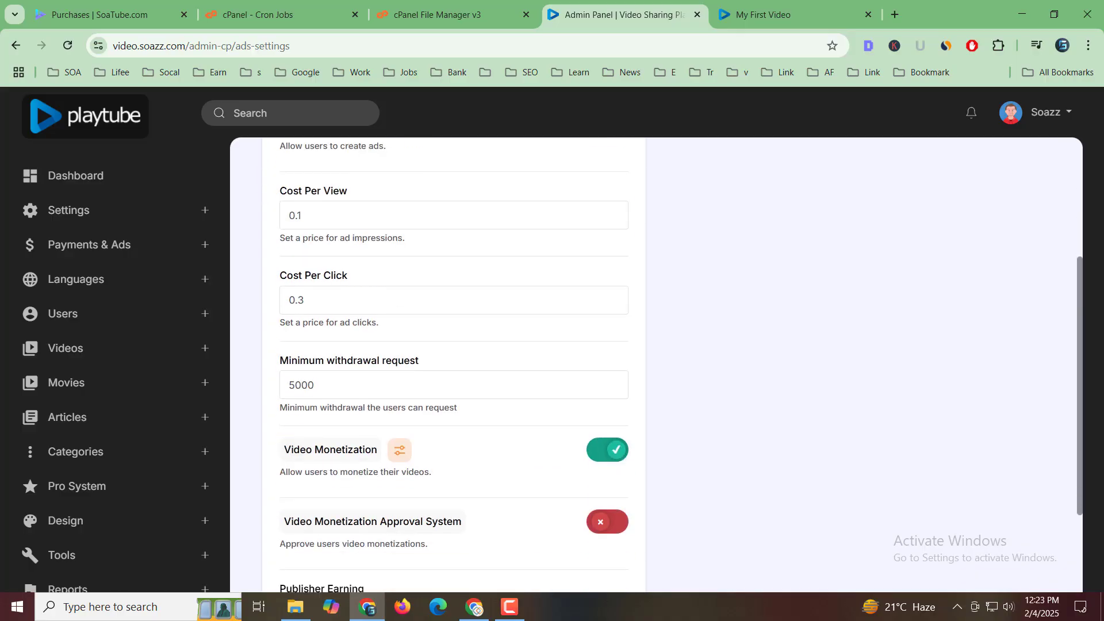
pyautogui.scroll(-1, 454, 366)
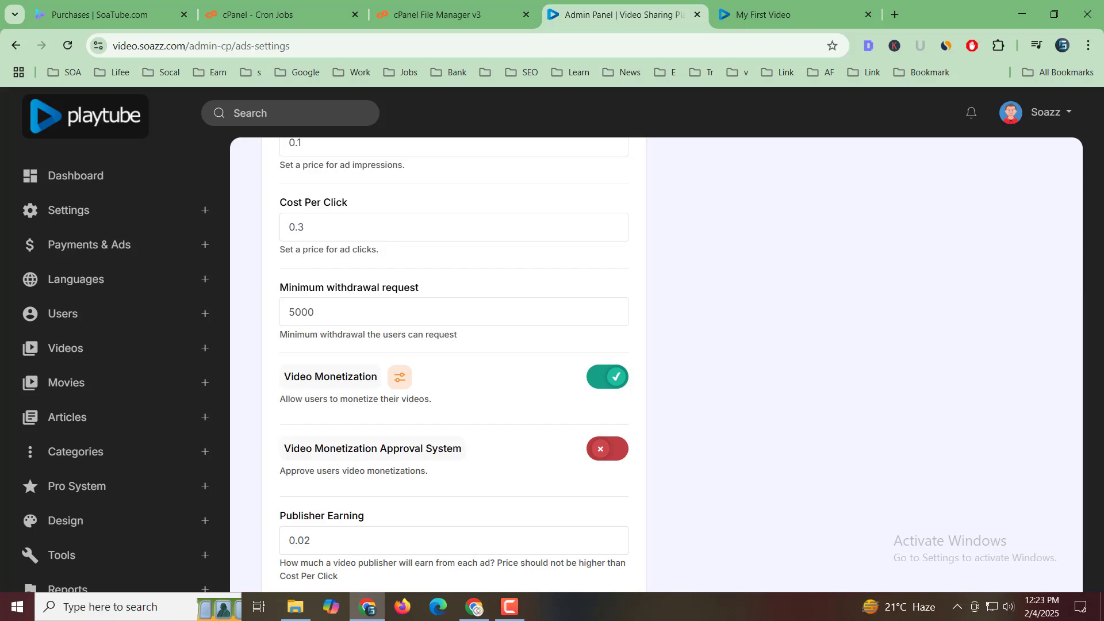
pyautogui.click(607, 449)
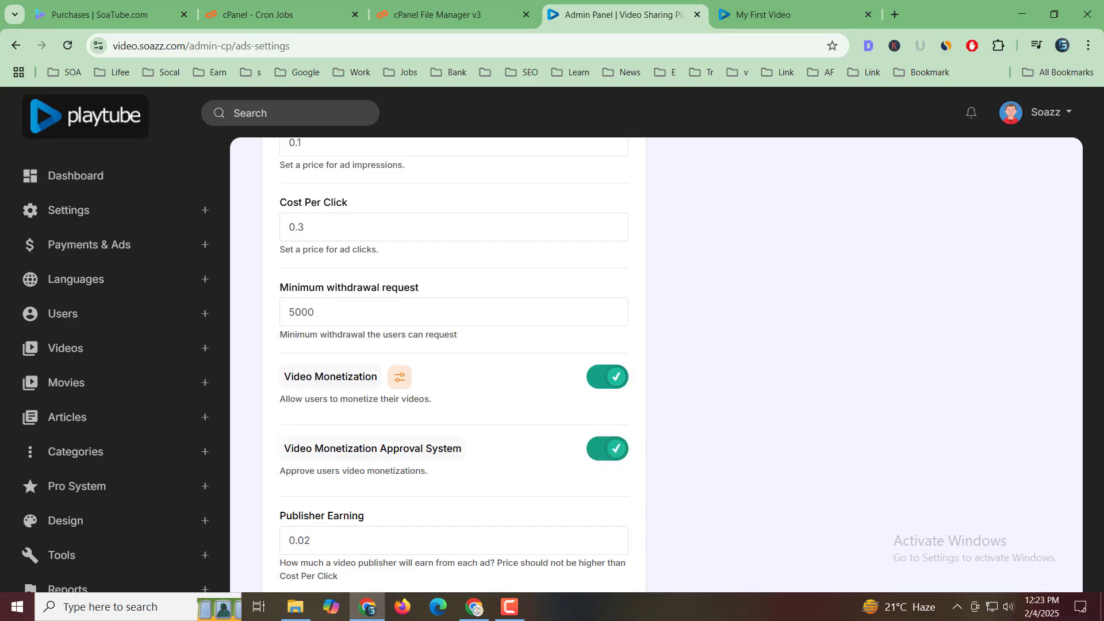
pyautogui.click(607, 449)
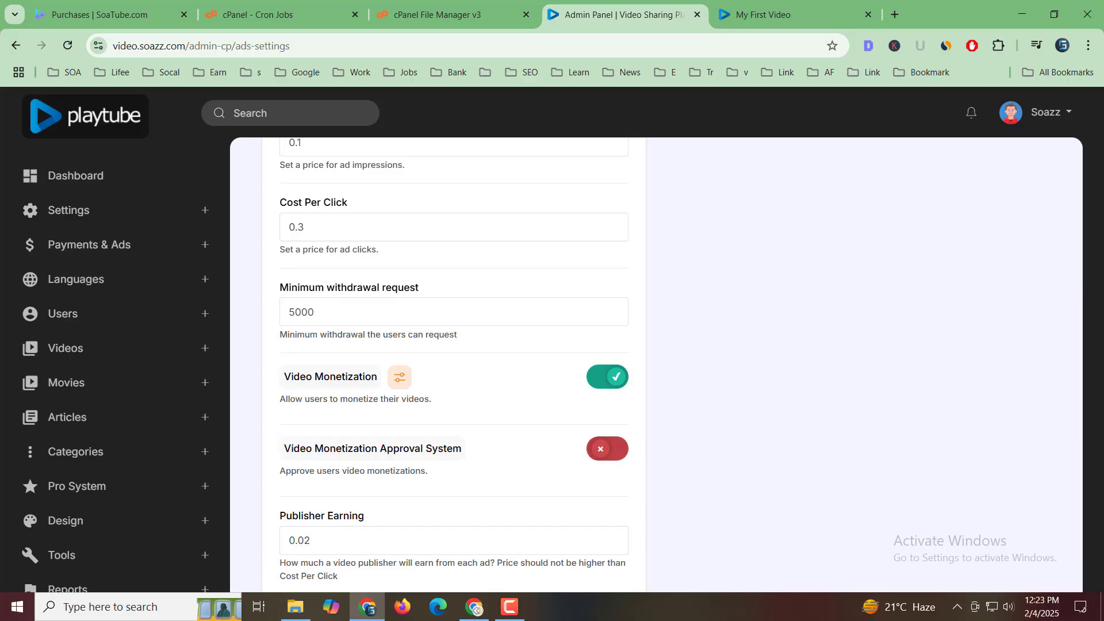
pyautogui.scroll(-2, 607, 448)
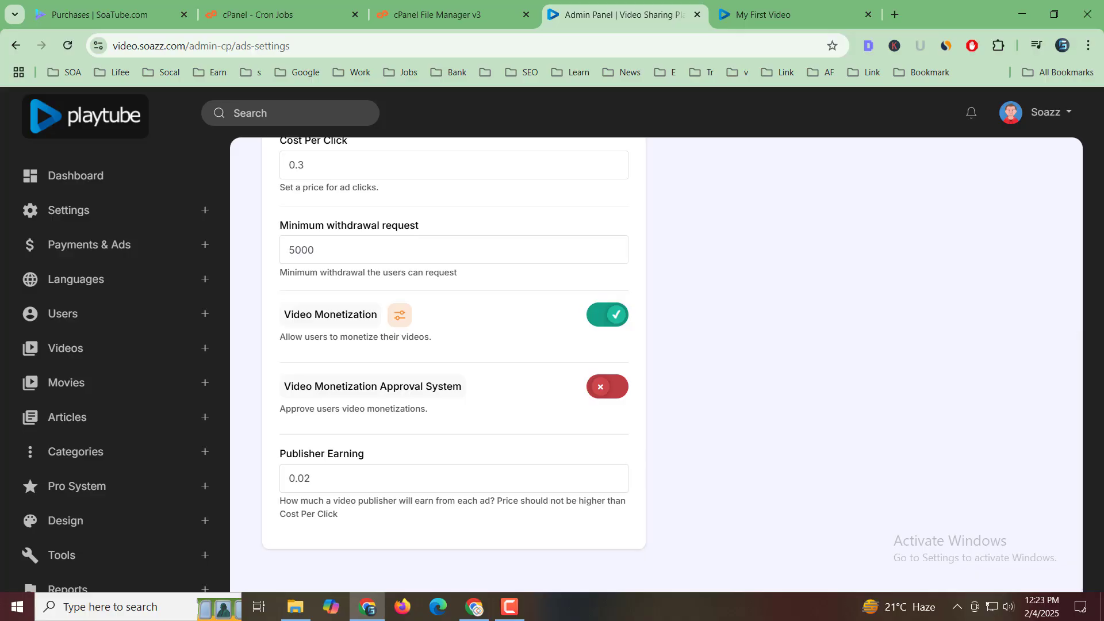
pyautogui.scroll(3, 455, 356)
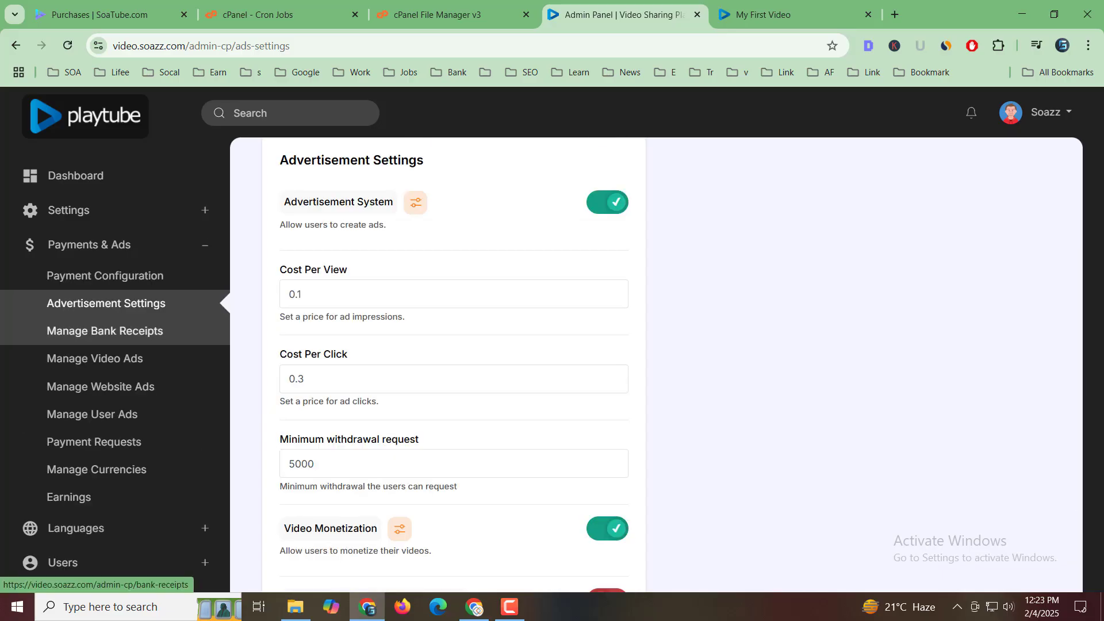
pyautogui.click(138, 332)
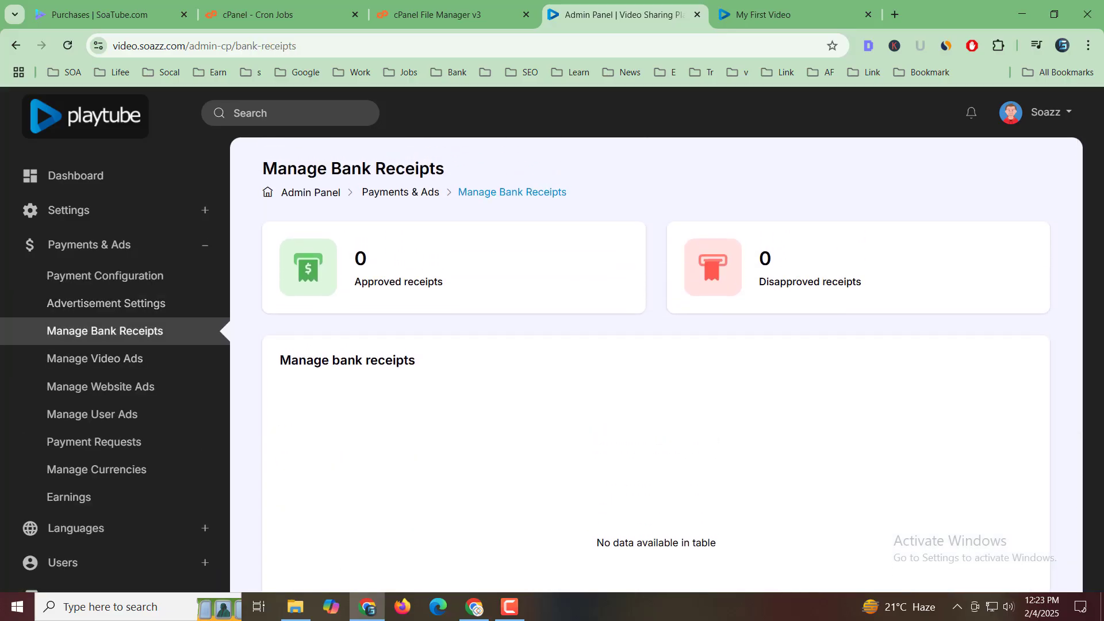
pyautogui.scroll(-4, 655, 402)
# View the new Video Ad form's name, video file, redirect URL and skip-seconds fields
pyautogui.click(94, 358)
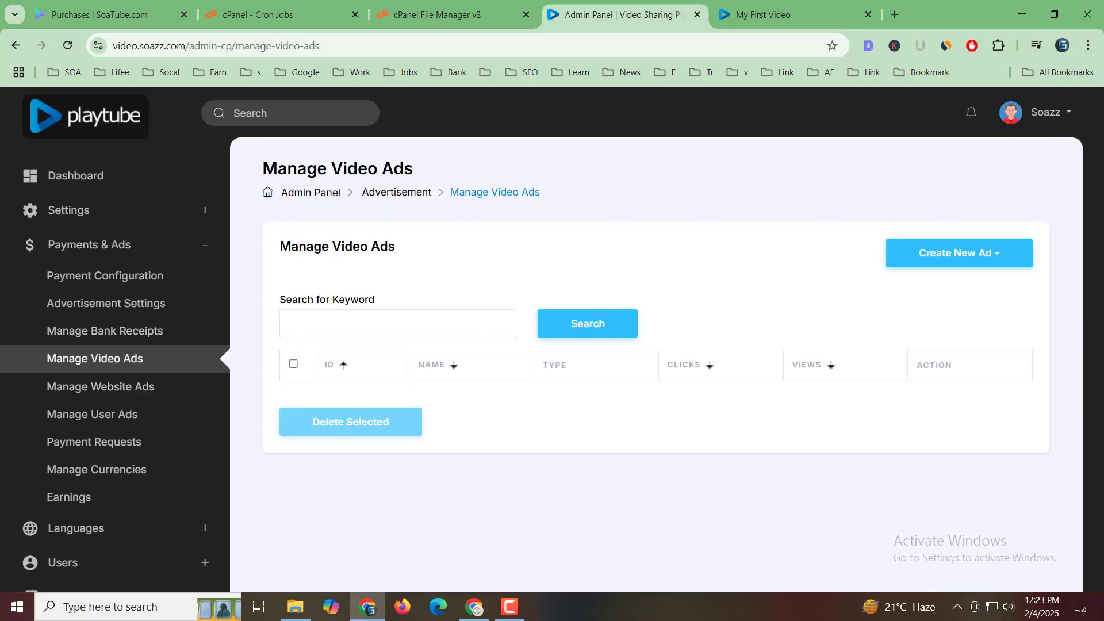
pyautogui.click(960, 253)
pyautogui.click(949, 277)
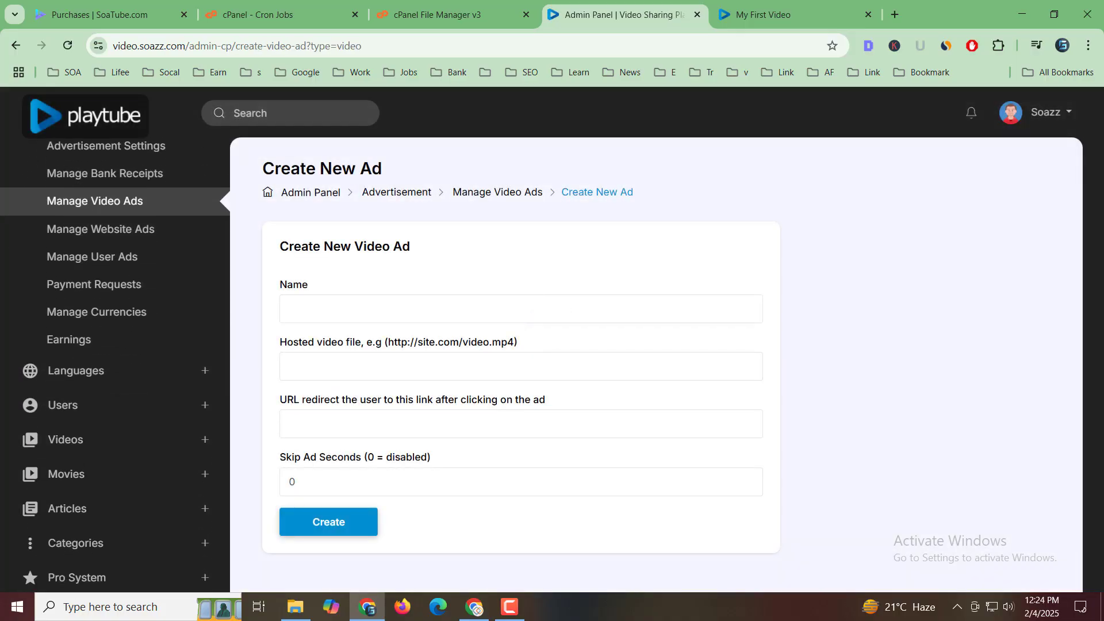
pyautogui.click(541, 308)
pyautogui.click(541, 367)
pyautogui.click(540, 424)
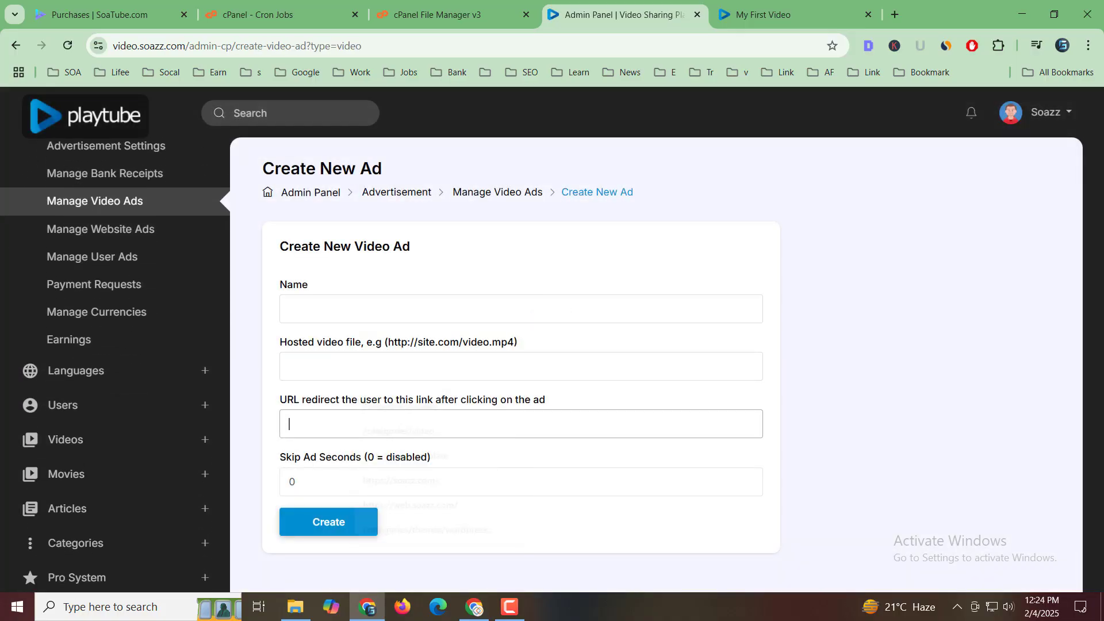
pyautogui.click(295, 481)
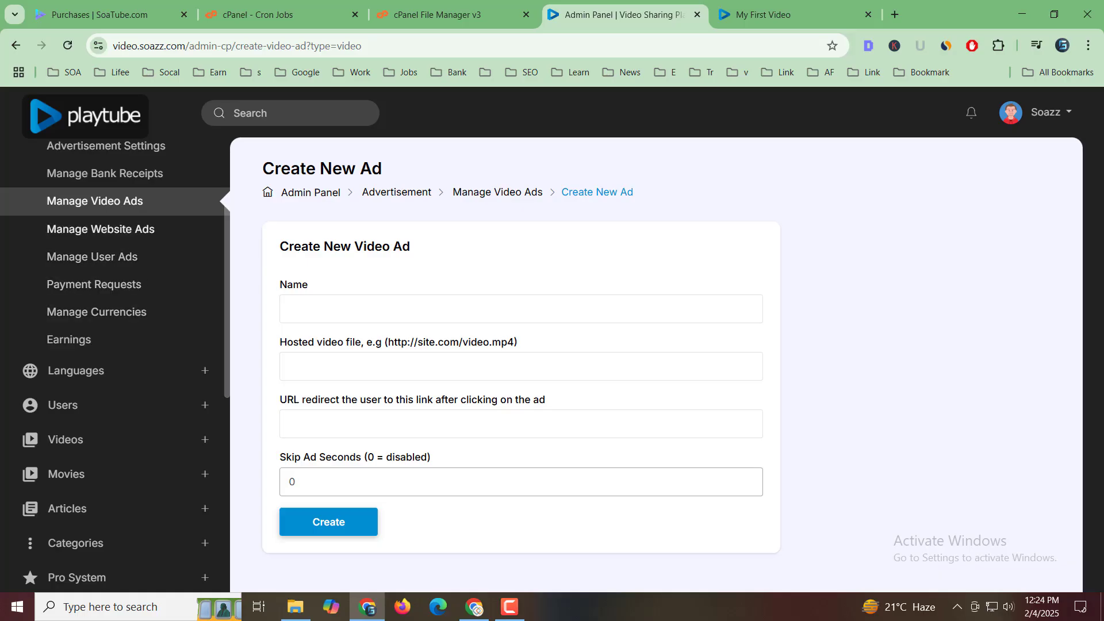
# Review the new Vast/Vpaid ad form and set its type to VPaid, then open Manage Website Ads
pyautogui.click(94, 201)
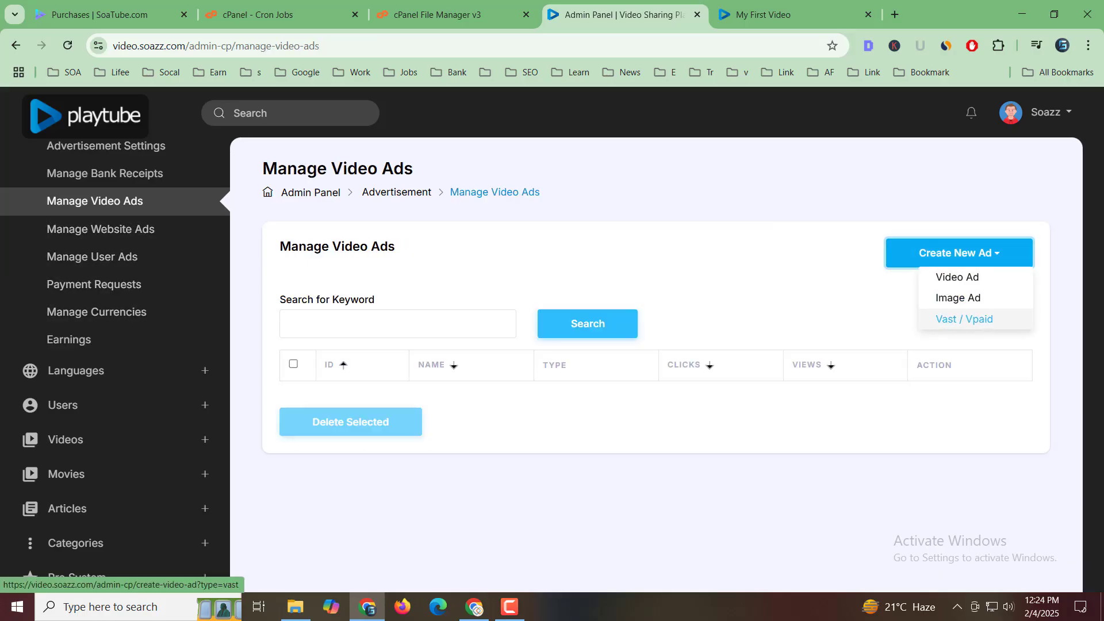
pyautogui.click(964, 318)
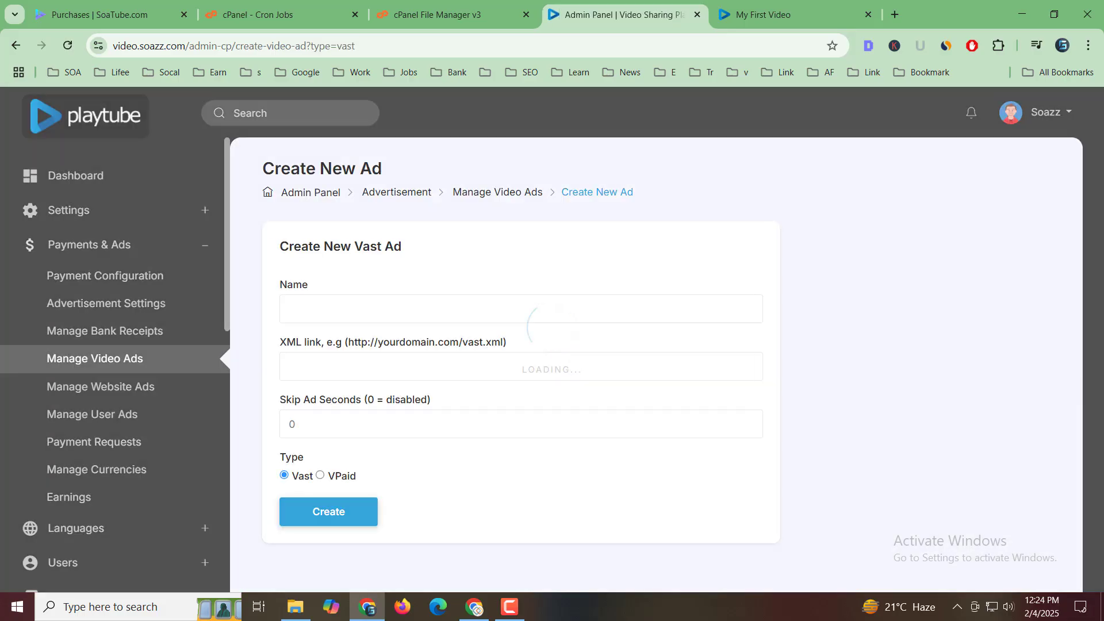
pyautogui.click(403, 309)
pyautogui.click(402, 367)
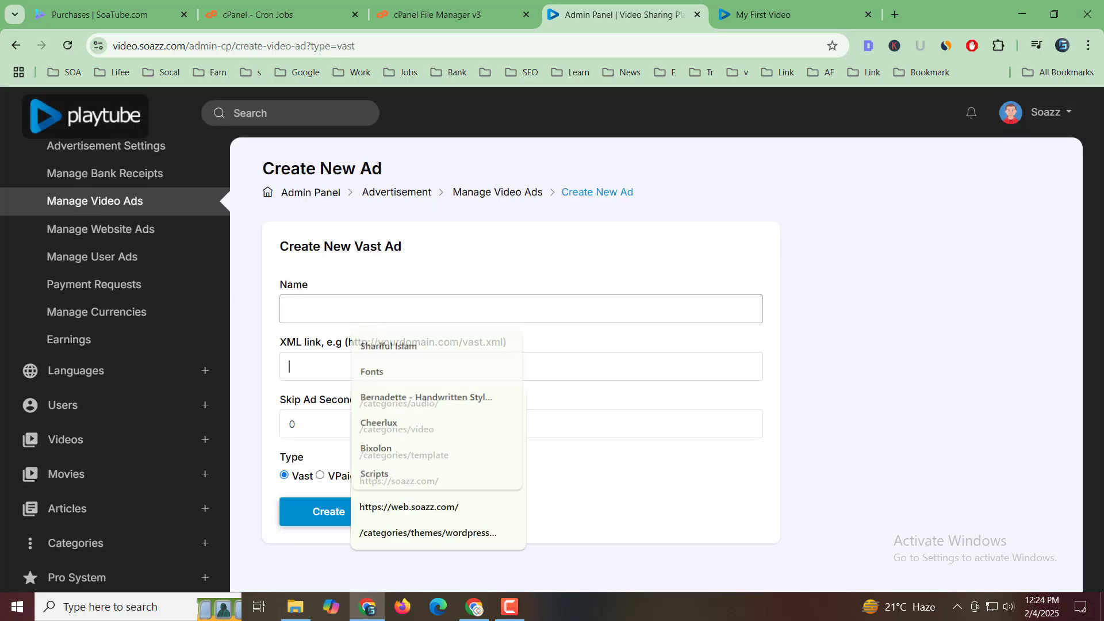
pyautogui.click(402, 425)
pyautogui.click(284, 476)
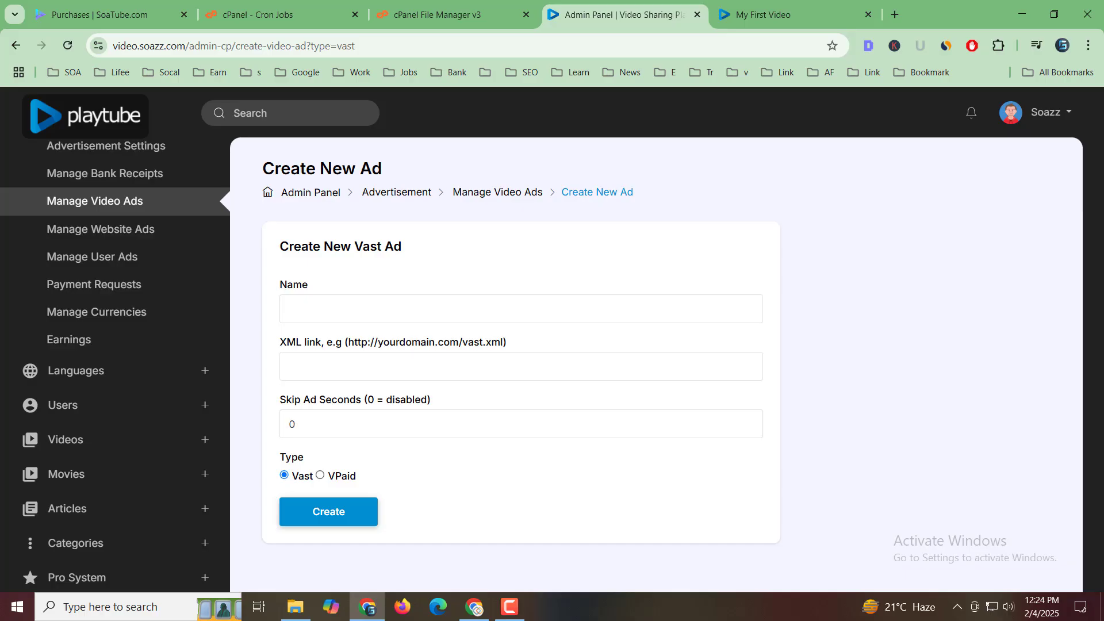
pyautogui.click(320, 476)
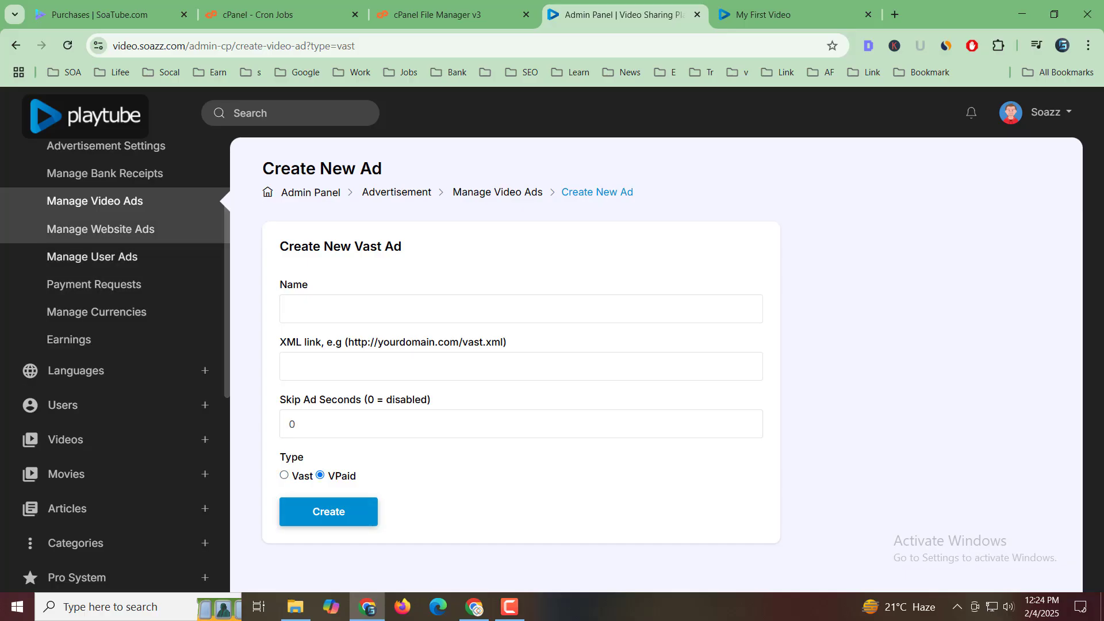
pyautogui.click(101, 229)
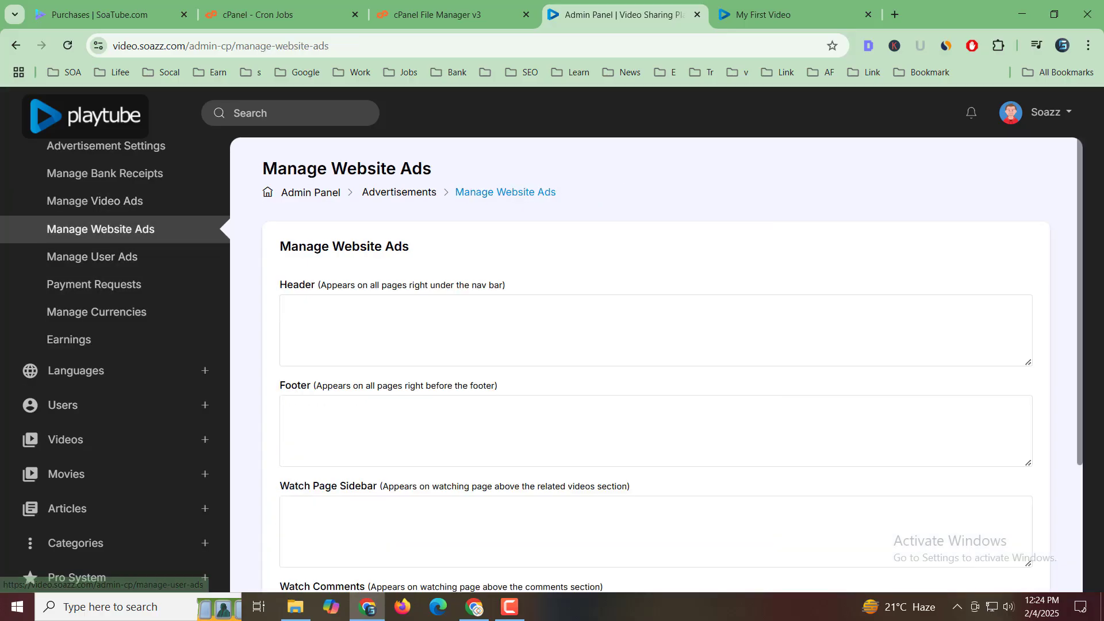
# Check the Watch Comments, Watch Page Sidebar, Footer and Header ad boxes, then open Manage User Ads
pyautogui.scroll(-3, 656, 366)
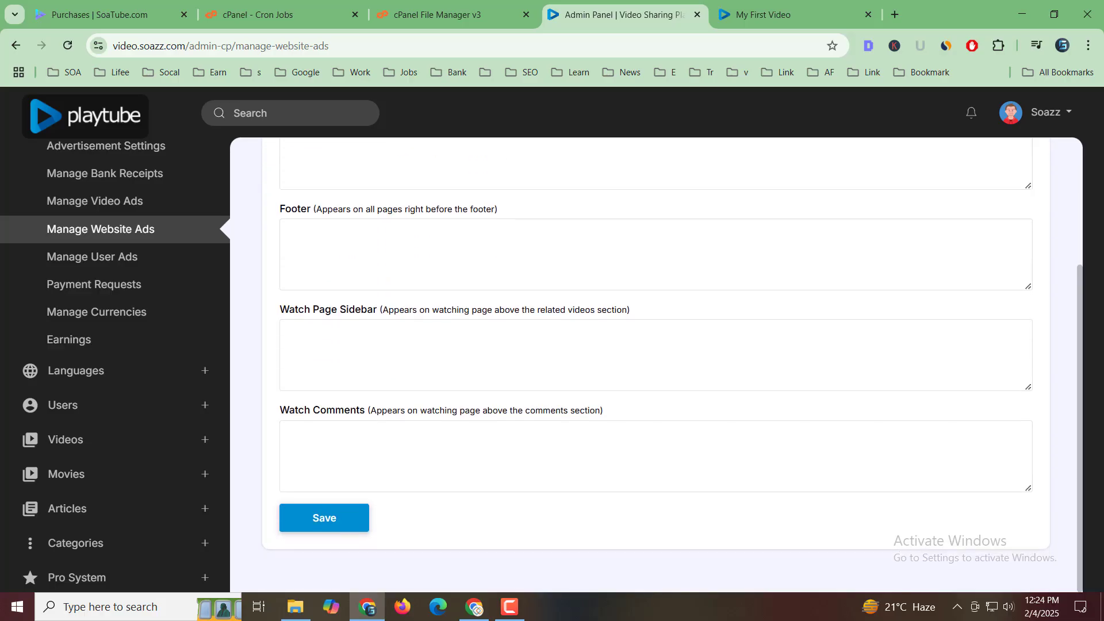
pyautogui.click(656, 456)
pyautogui.click(655, 356)
pyautogui.click(288, 284)
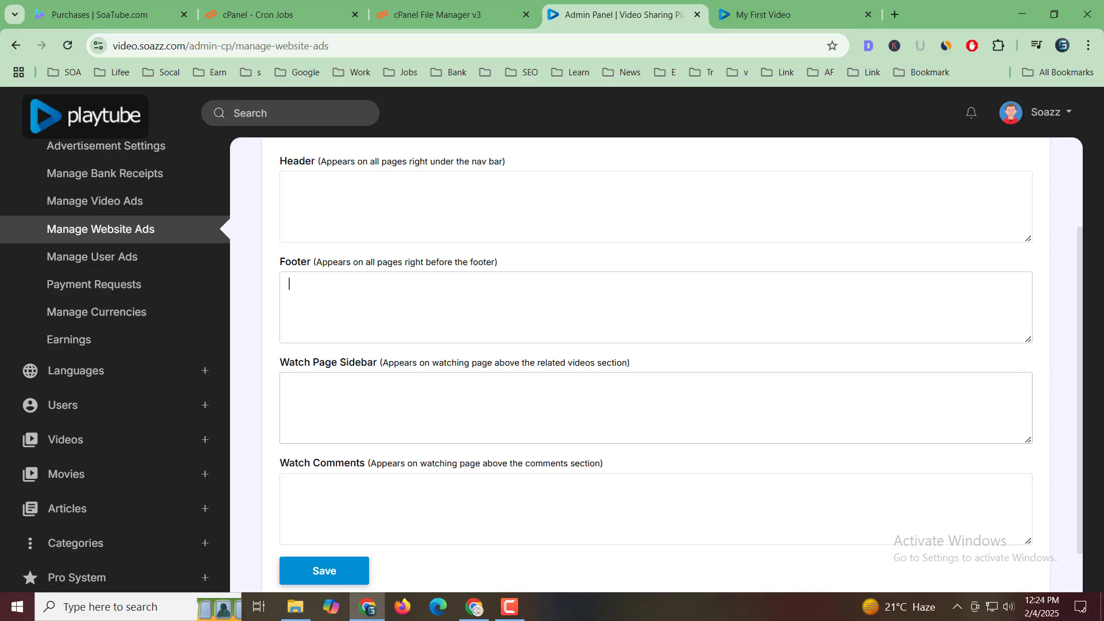
pyautogui.click(288, 182)
pyautogui.scroll(3, 656, 365)
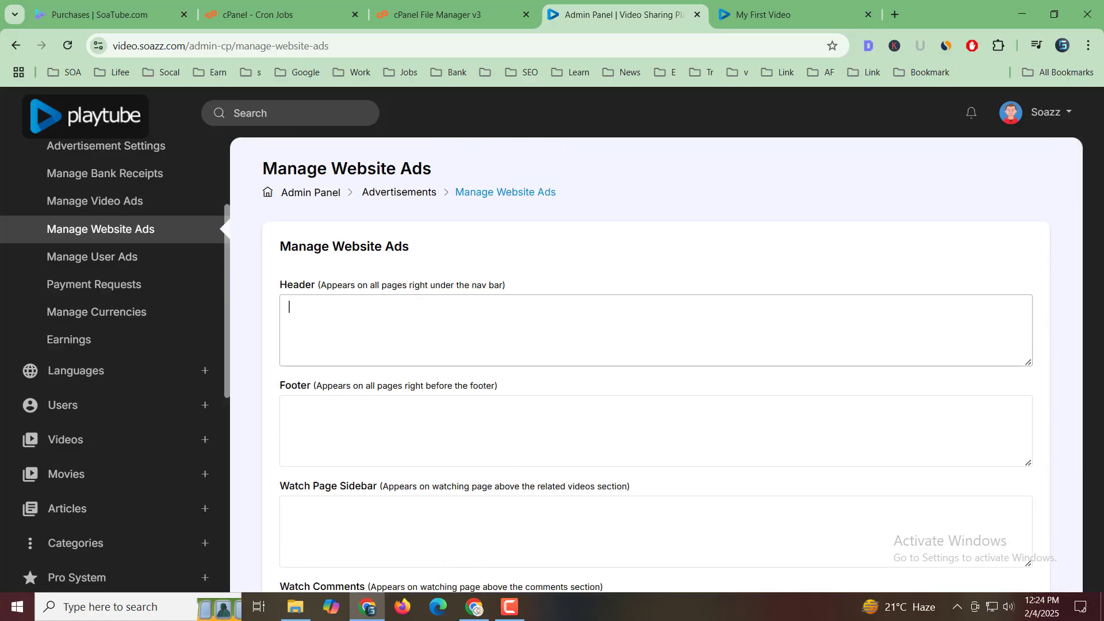
pyautogui.click(92, 256)
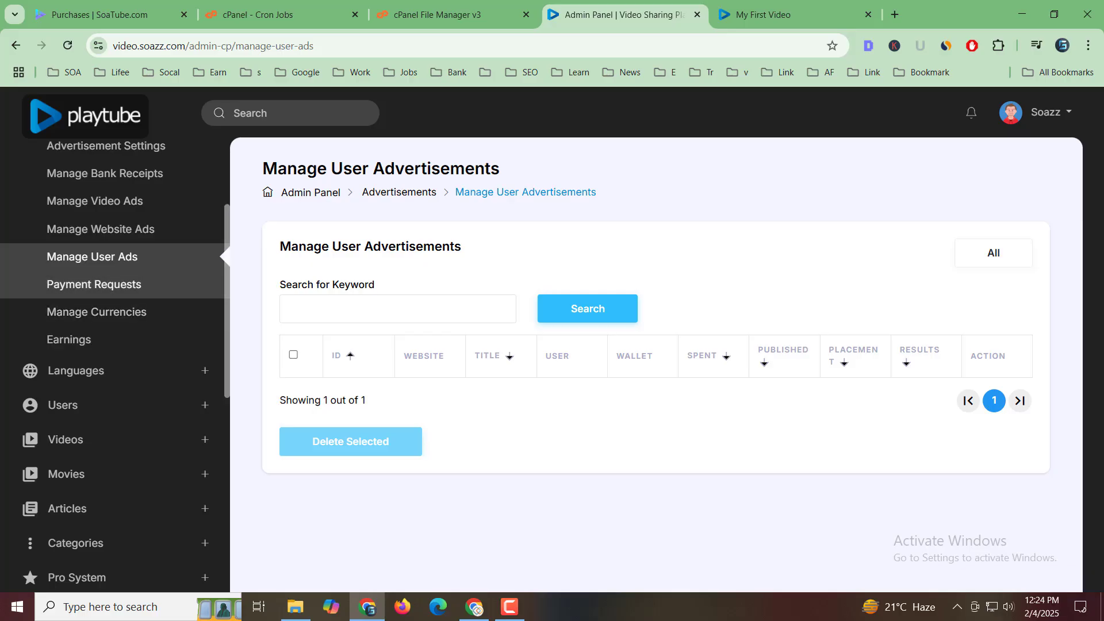
# Look over the payment requests page
pyautogui.click(93, 284)
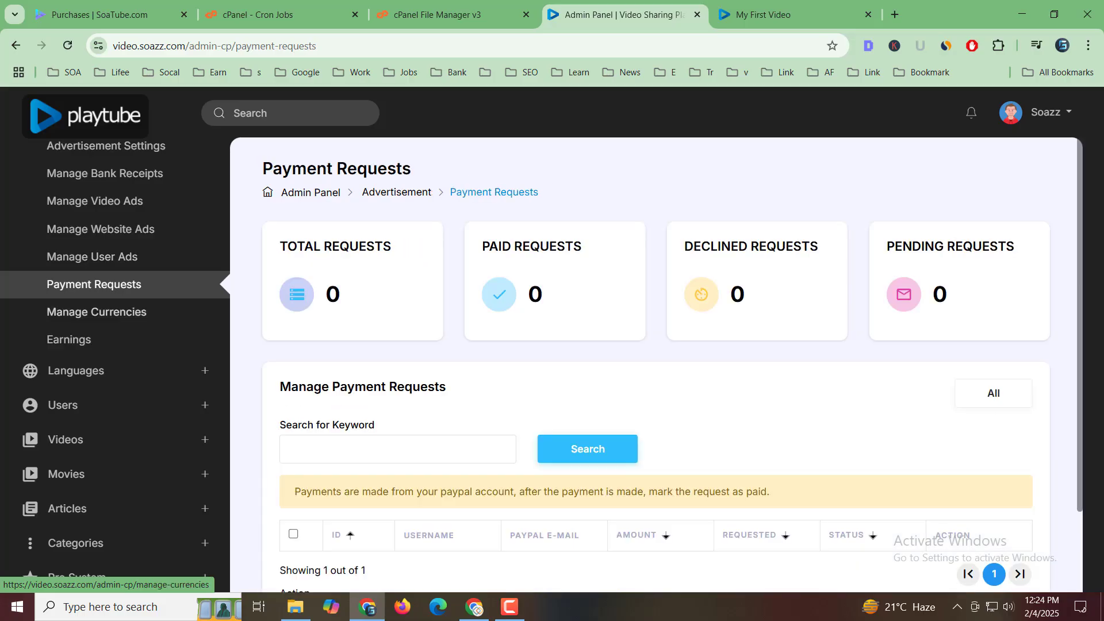
pyautogui.scroll(-2, 655, 365)
pyautogui.scroll(2, 656, 365)
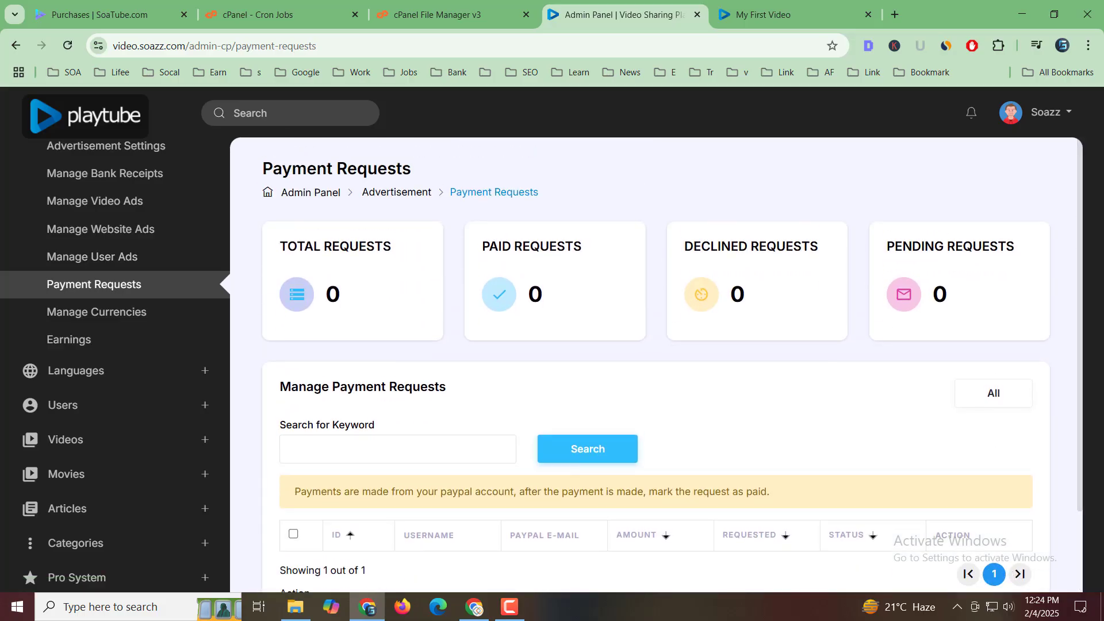
# On Manage Currencies, add currency code BDT with the ৳ symbol
pyautogui.click(96, 312)
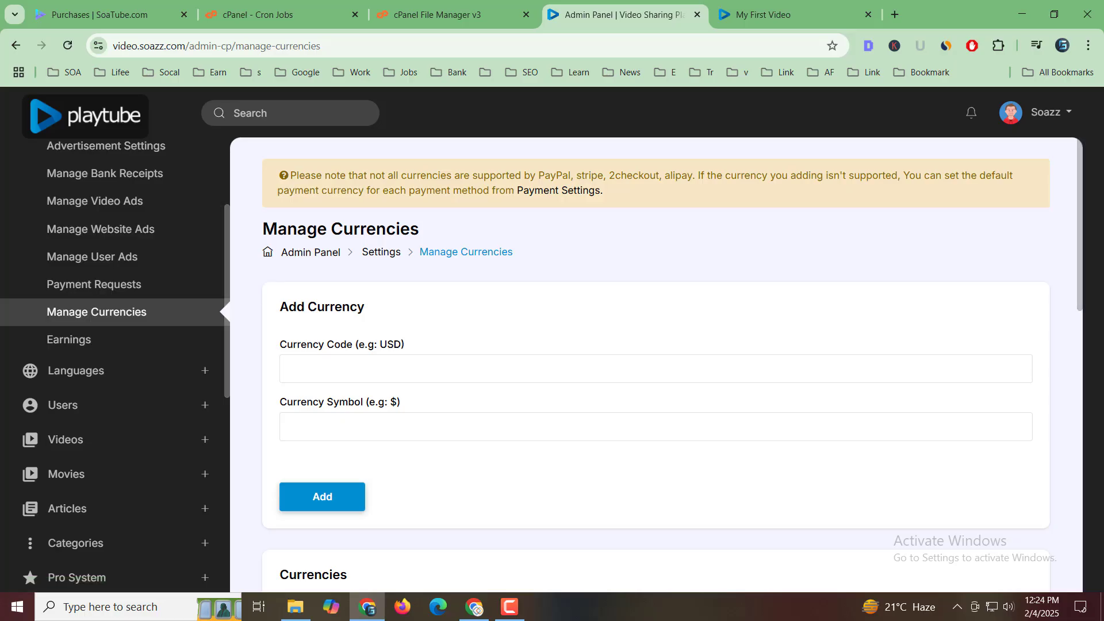
pyautogui.click(403, 368)
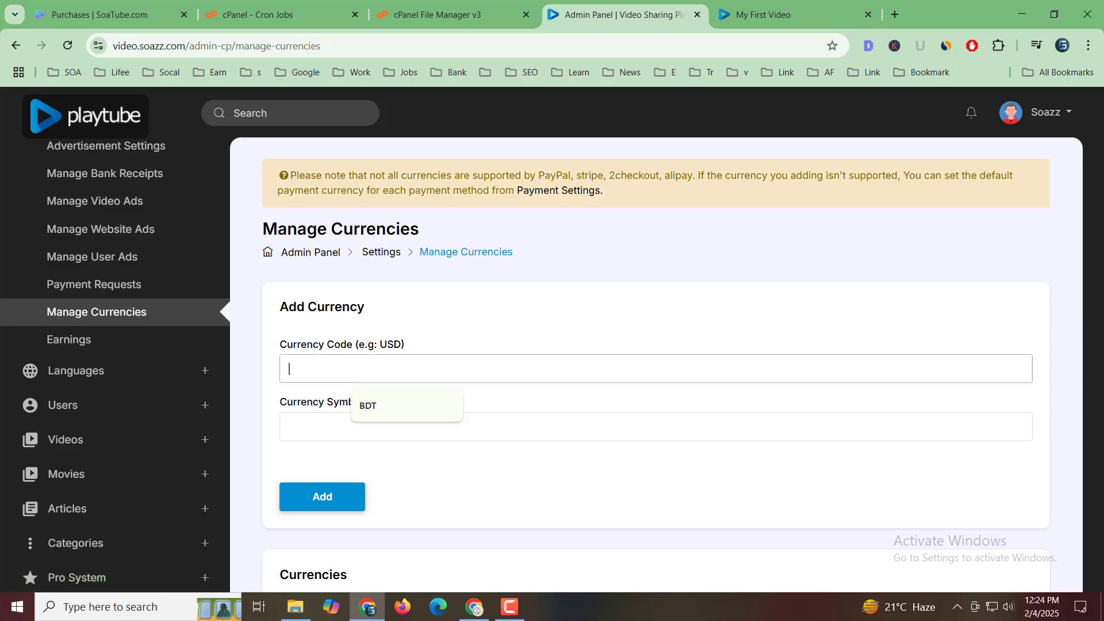
pyautogui.click(402, 427)
pyautogui.click(402, 368)
pyautogui.click(403, 368)
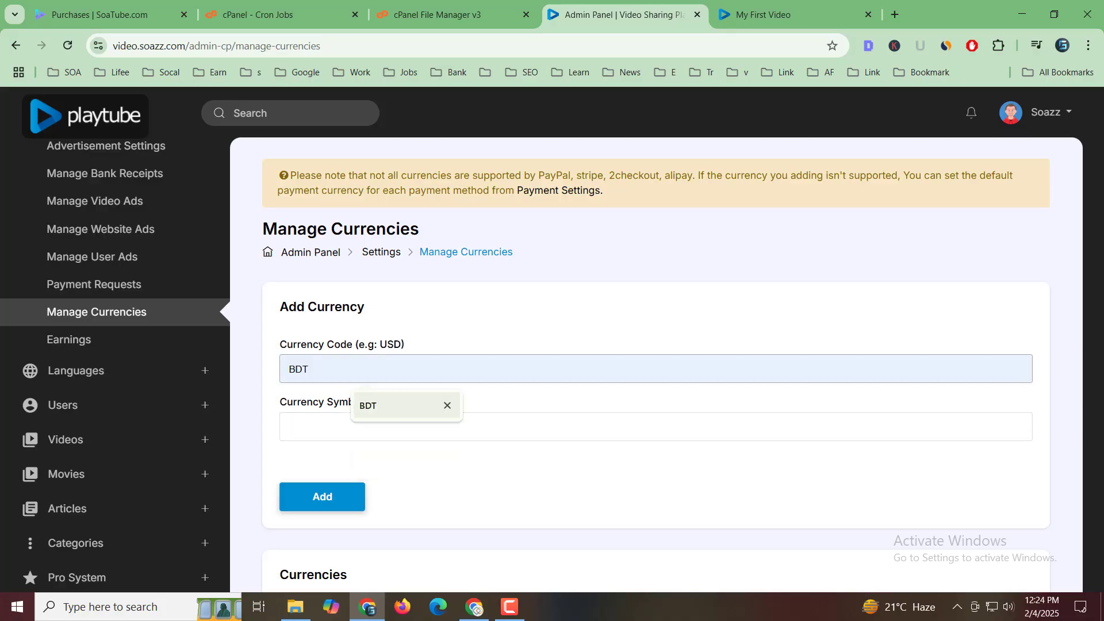
pyautogui.click(403, 406)
pyautogui.click(403, 426)
pyautogui.click(402, 464)
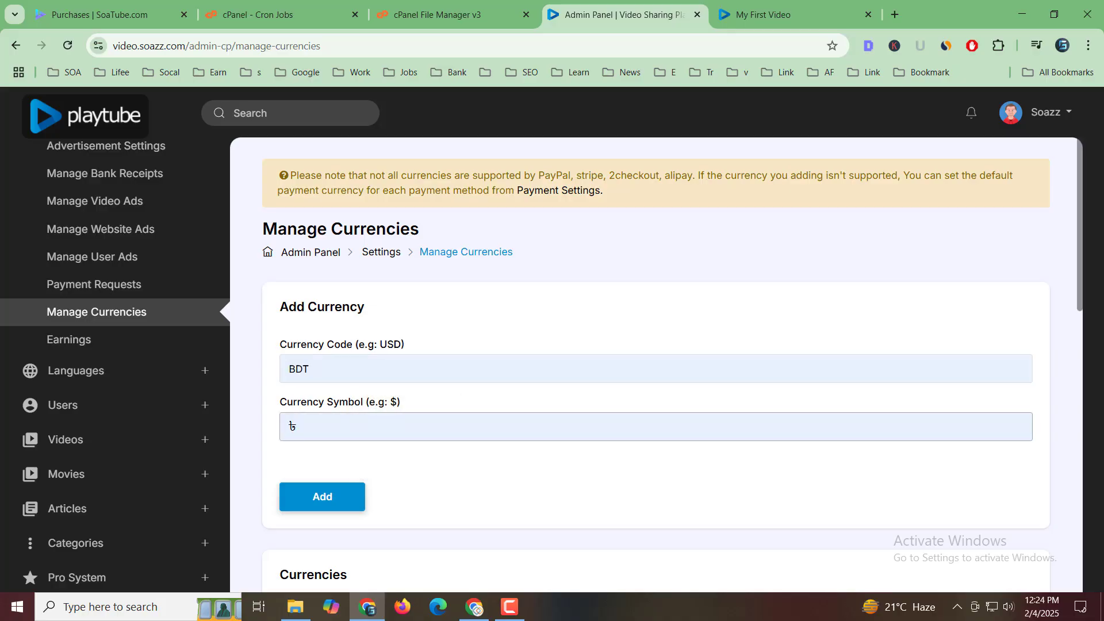
pyautogui.scroll(-3, 402, 464)
pyautogui.scroll(-9, 655, 368)
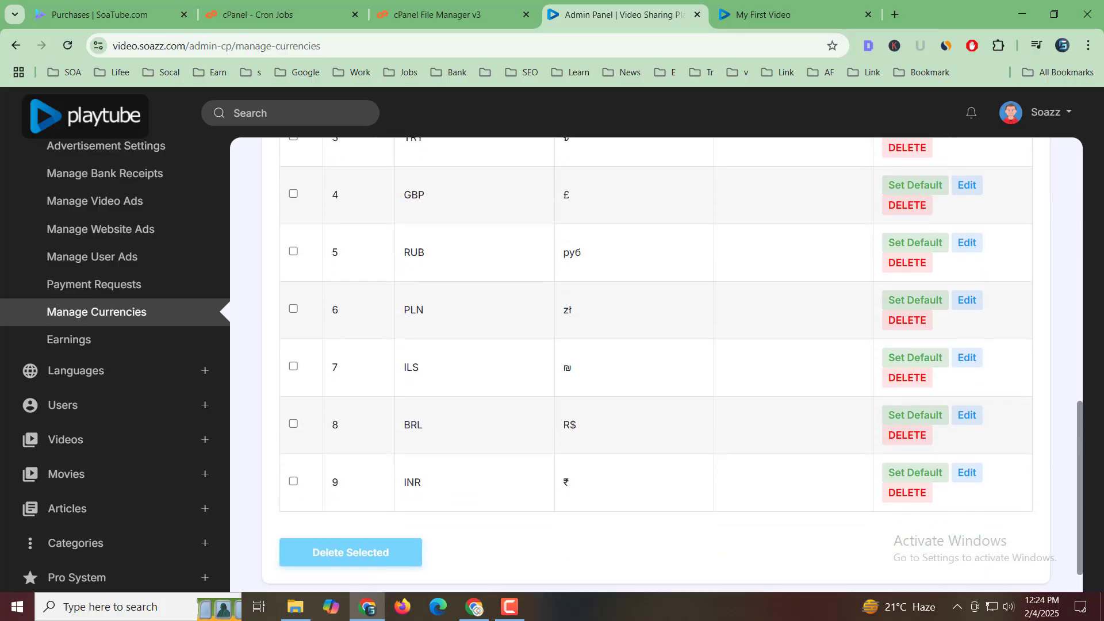
pyautogui.scroll(4, 656, 368)
pyautogui.scroll(-3, 655, 368)
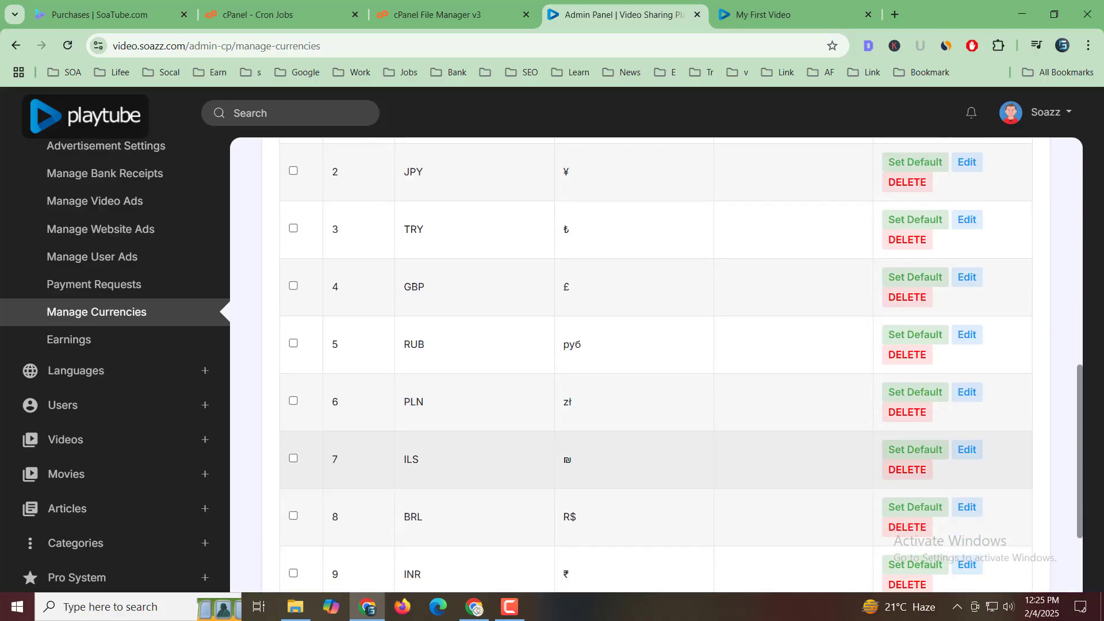
pyautogui.scroll(10, 656, 368)
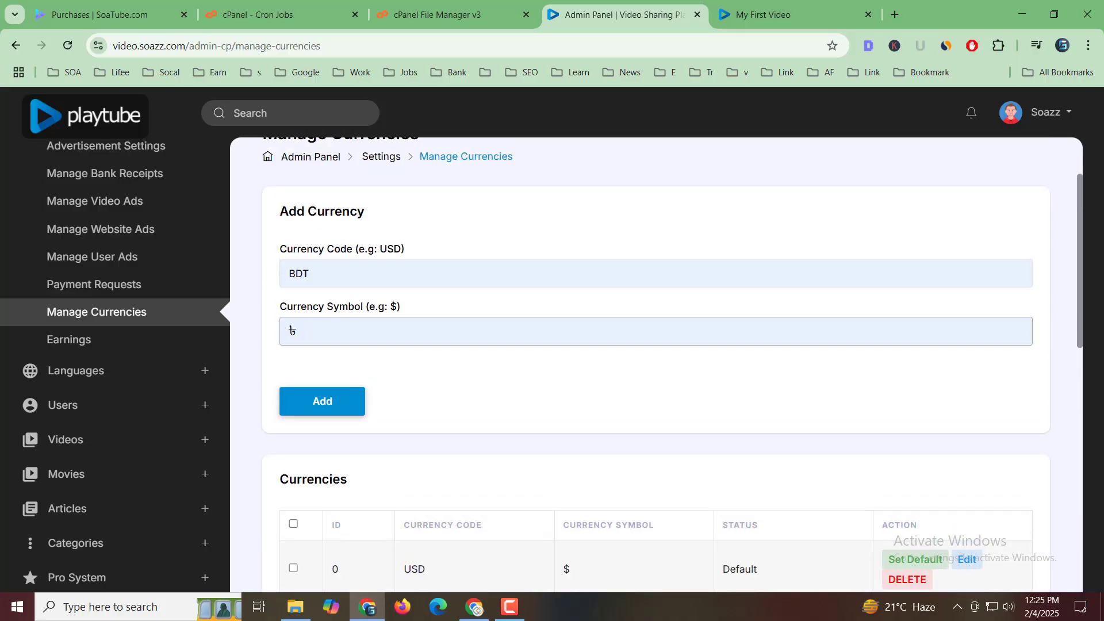
pyautogui.press('Return')
# Scroll the currency list down to BDT, then go to the Earnings overview
pyautogui.scroll(-5, 656, 368)
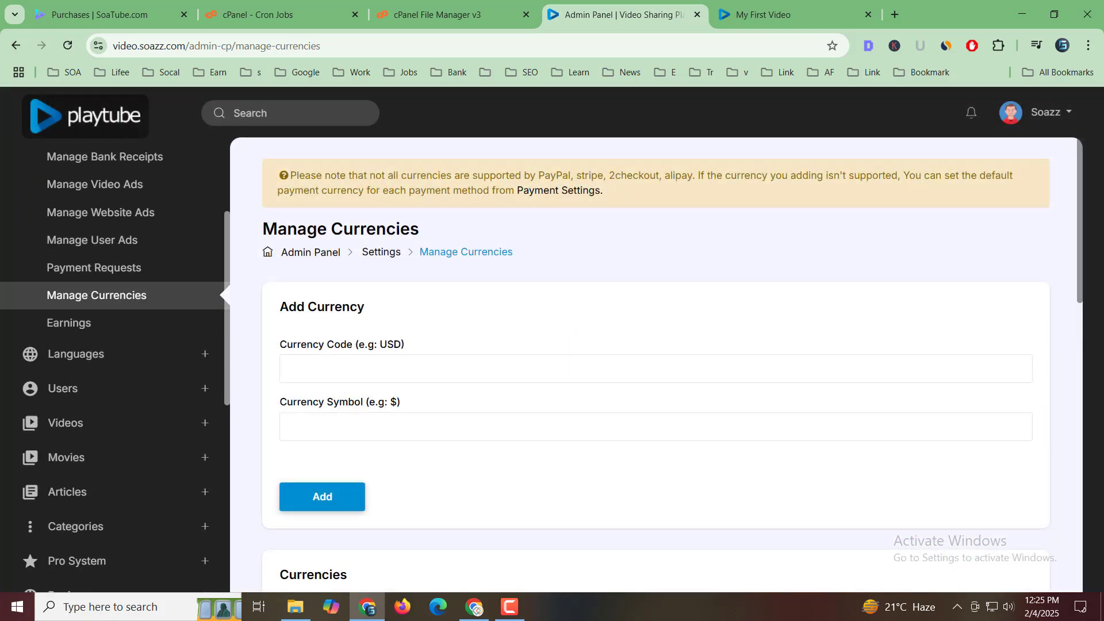
pyautogui.scroll(-8, 655, 368)
pyautogui.scroll(-5, 656, 368)
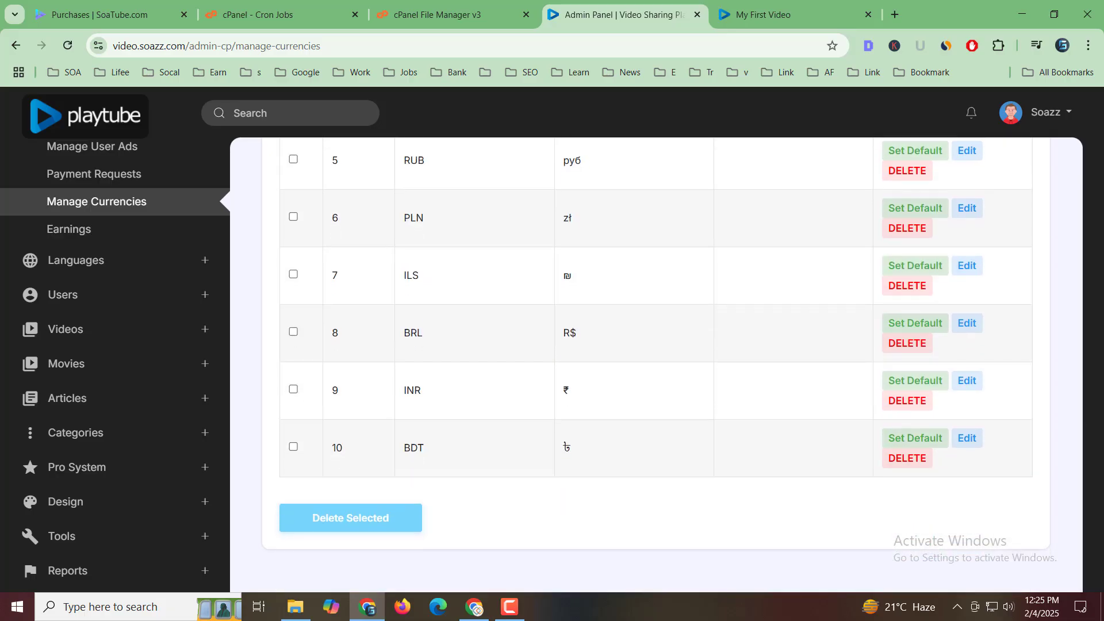
pyautogui.click(69, 229)
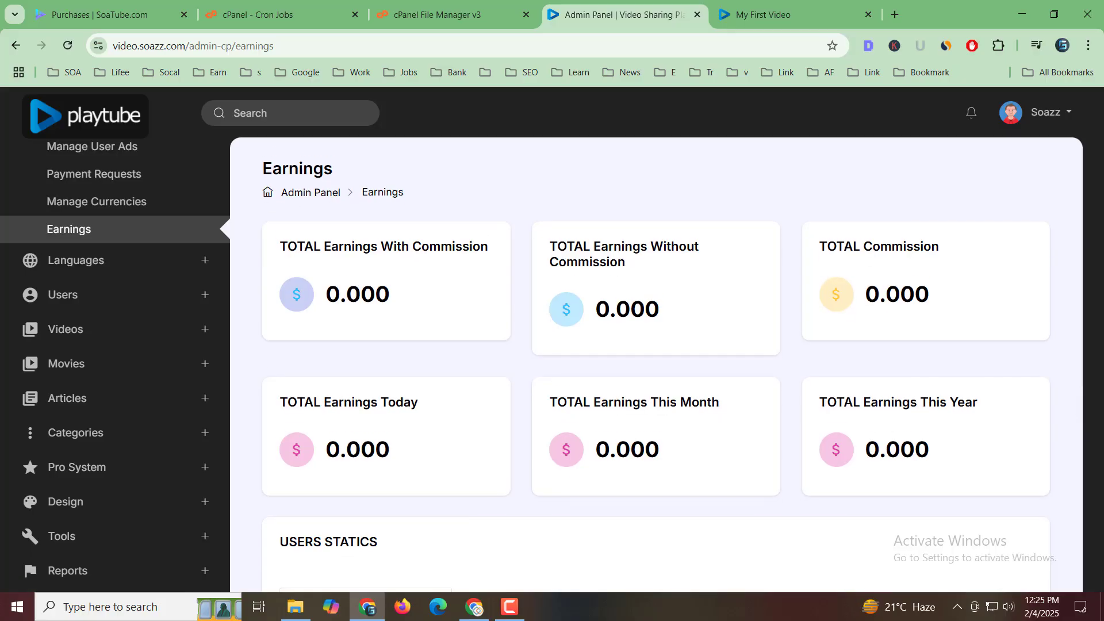
# Expand the Languages section and view the Add New Language & Keys form
pyautogui.scroll(-5, 656, 345)
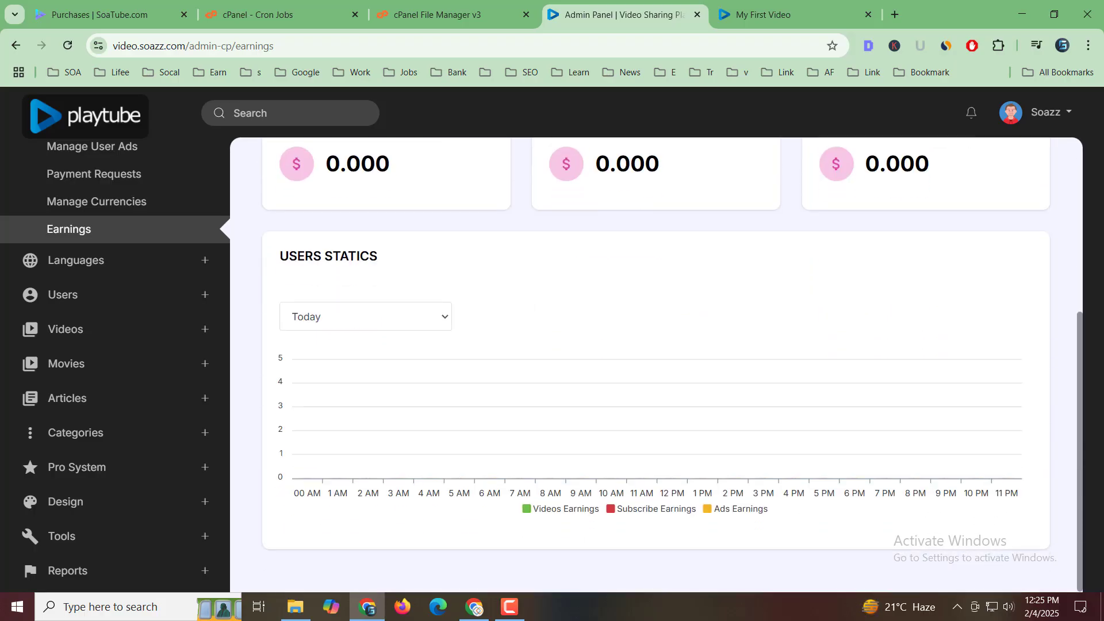
pyautogui.click(76, 264)
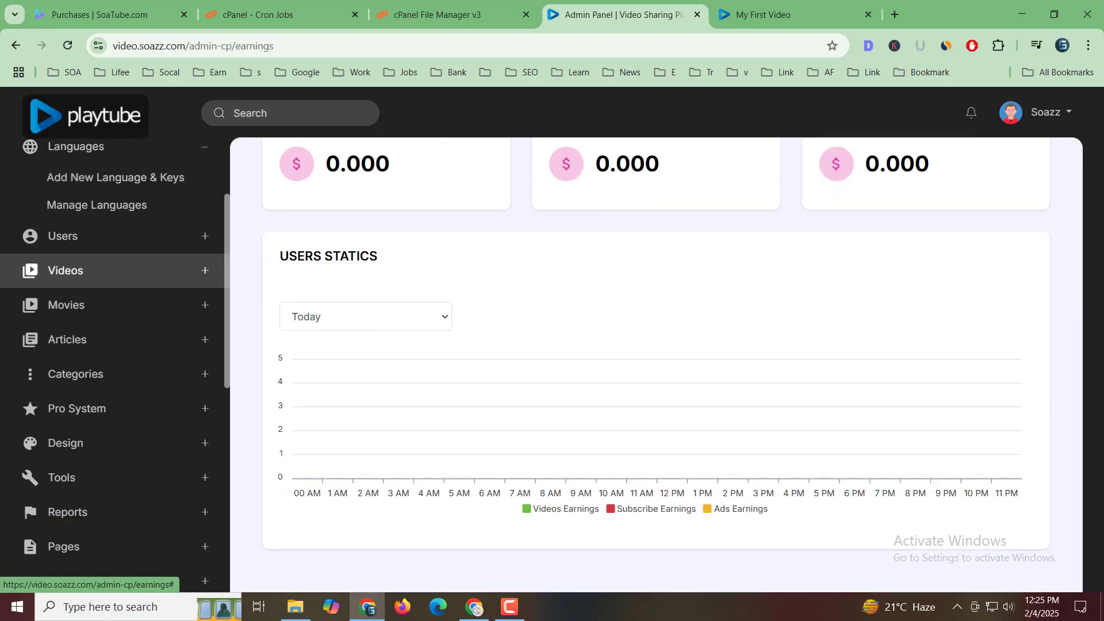
pyautogui.scroll(3, 115, 270)
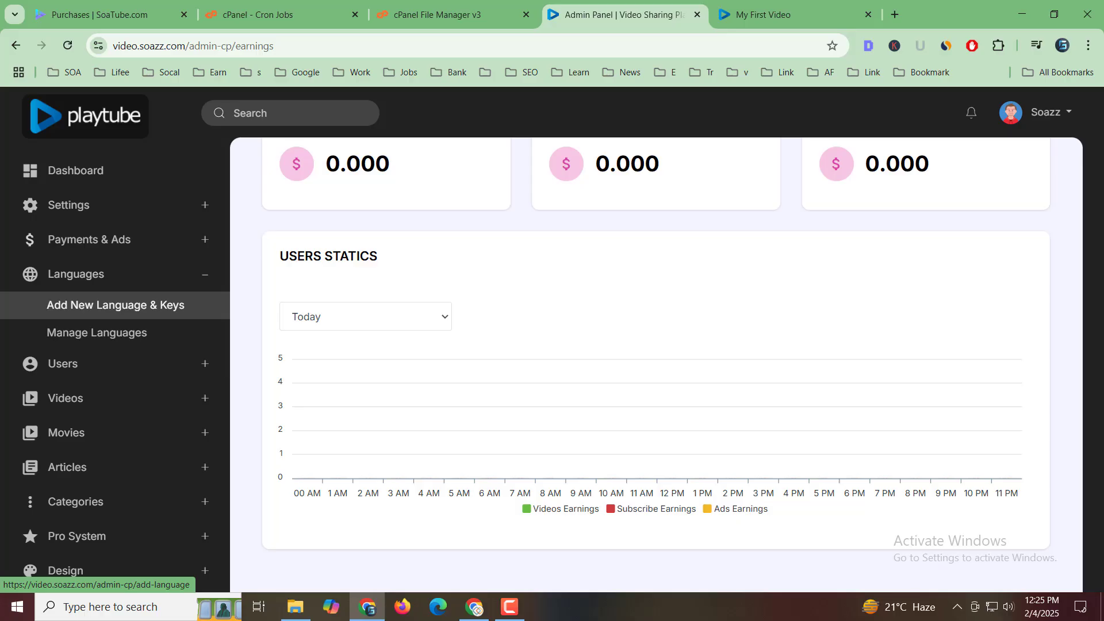
pyautogui.click(115, 305)
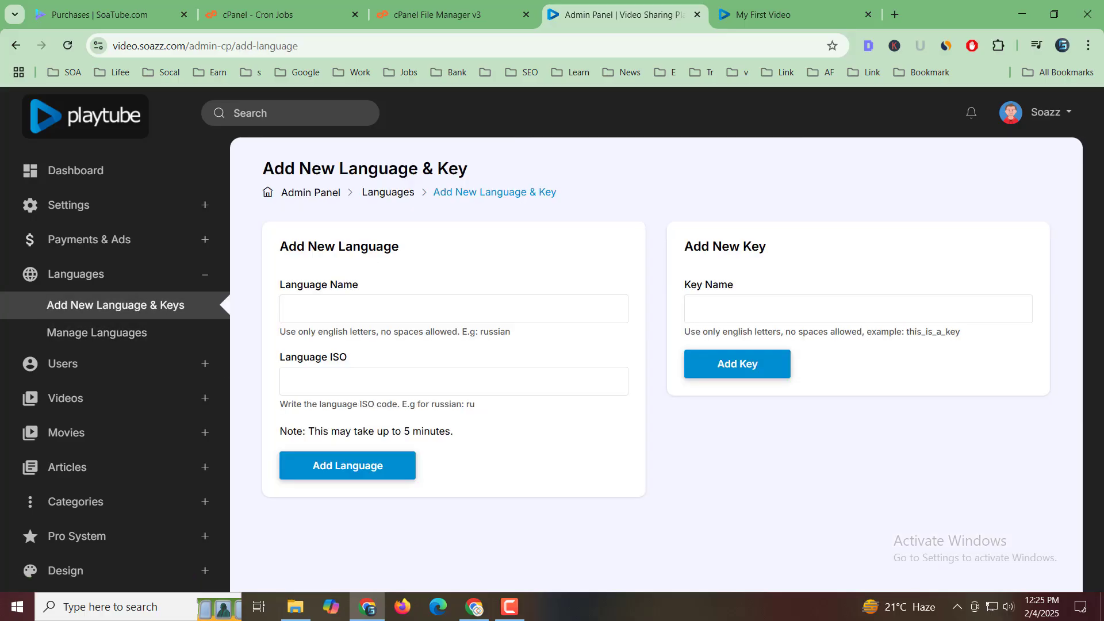
# Browse the installed languages list, then open Users > Manage Users
pyautogui.click(96, 332)
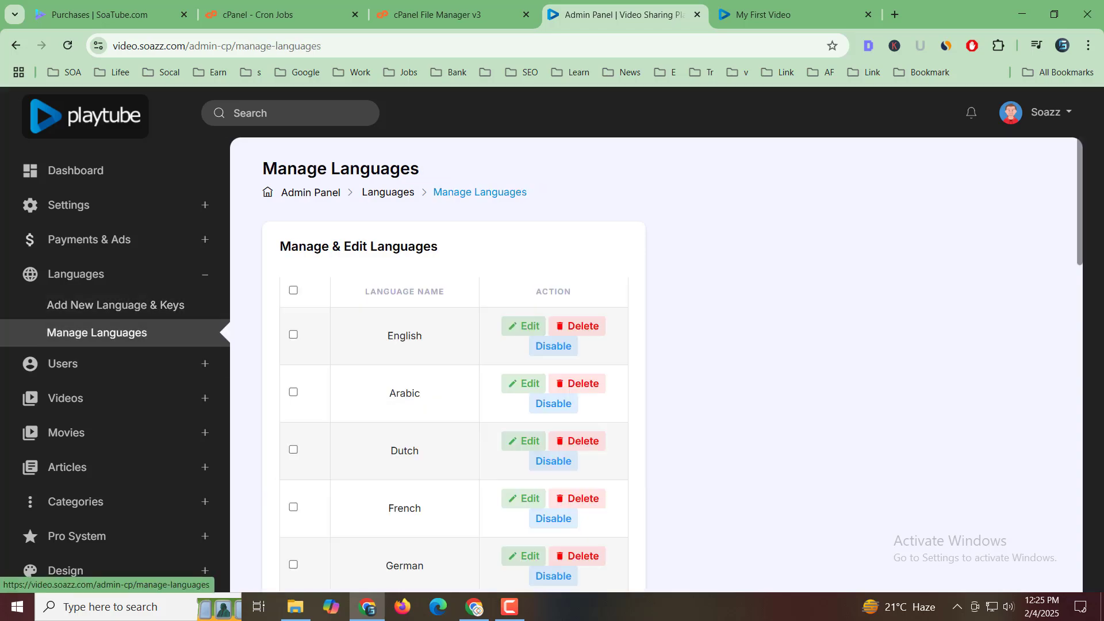
pyautogui.scroll(-2, 553, 345)
pyautogui.scroll(-18, 554, 345)
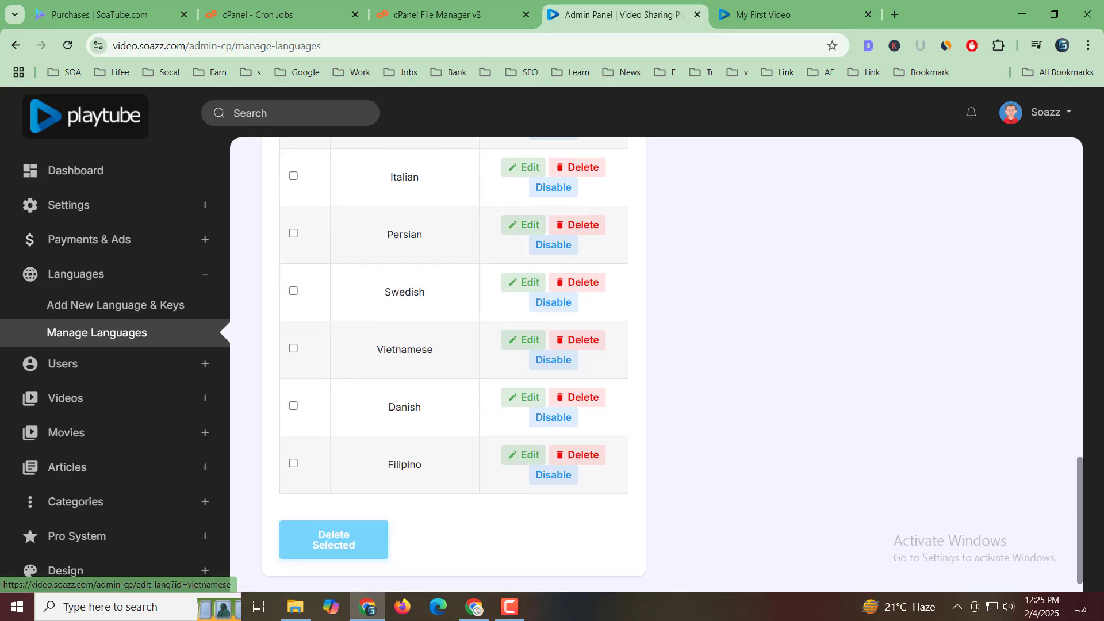
pyautogui.scroll(7, 553, 345)
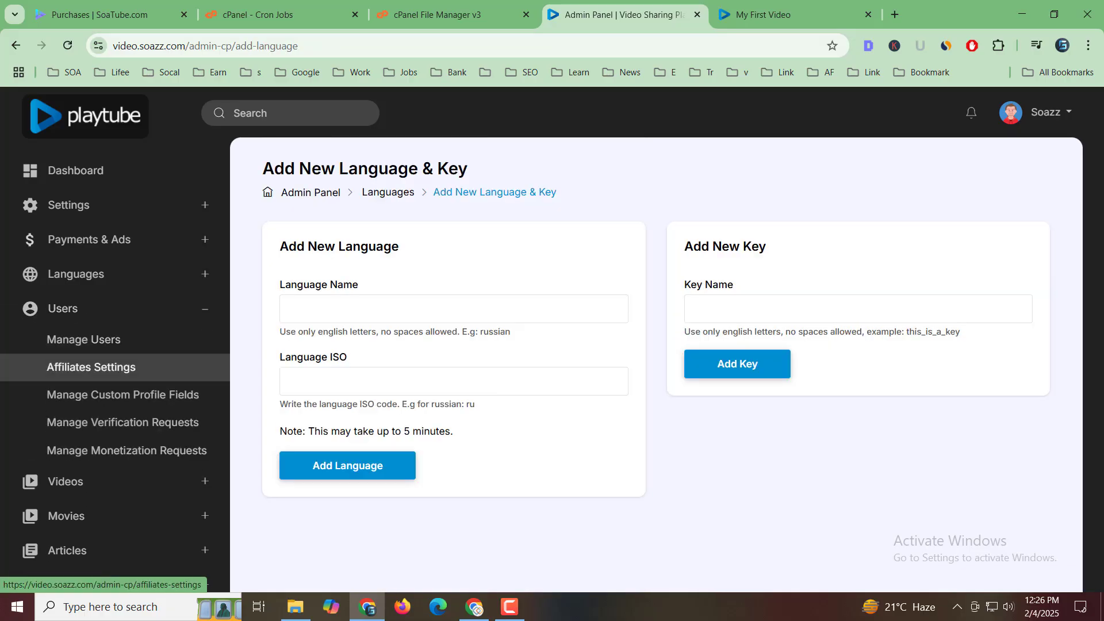
pyautogui.click(84, 339)
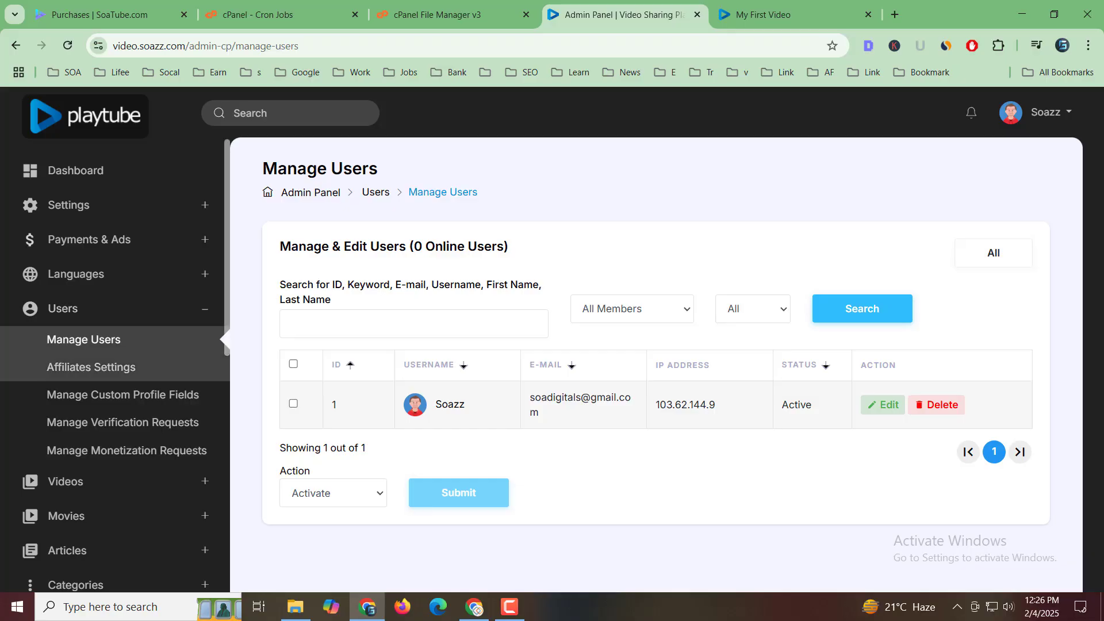
# In Affiliates Settings, set the payout per referred user to 0.05
pyautogui.click(92, 367)
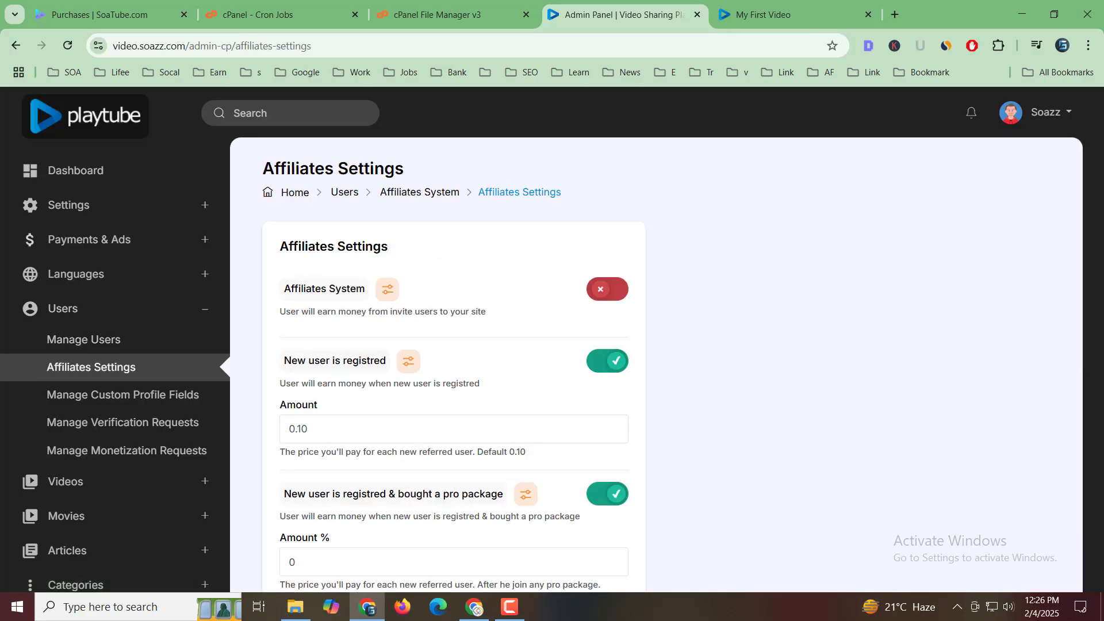
pyautogui.click(303, 428)
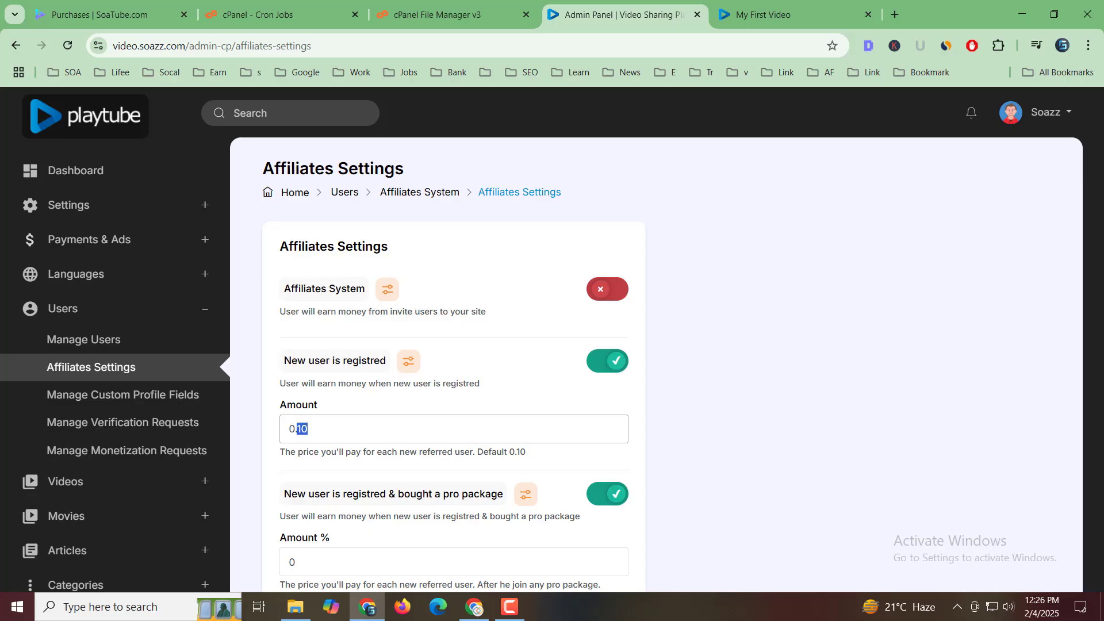
pyautogui.write('0')
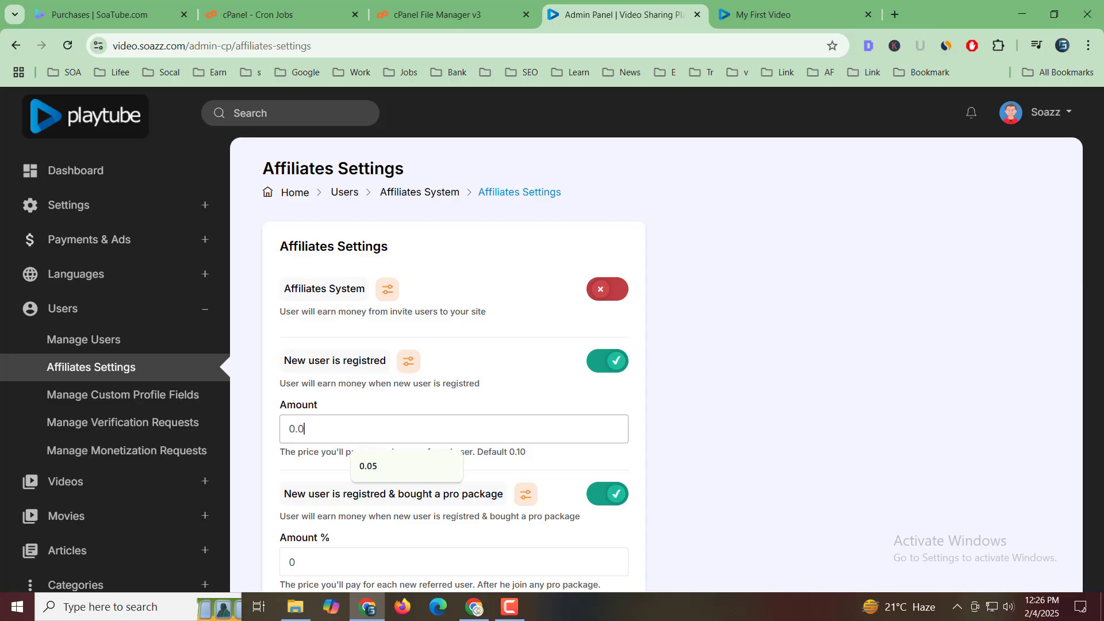
pyautogui.press('Down')
pyautogui.press('Return')
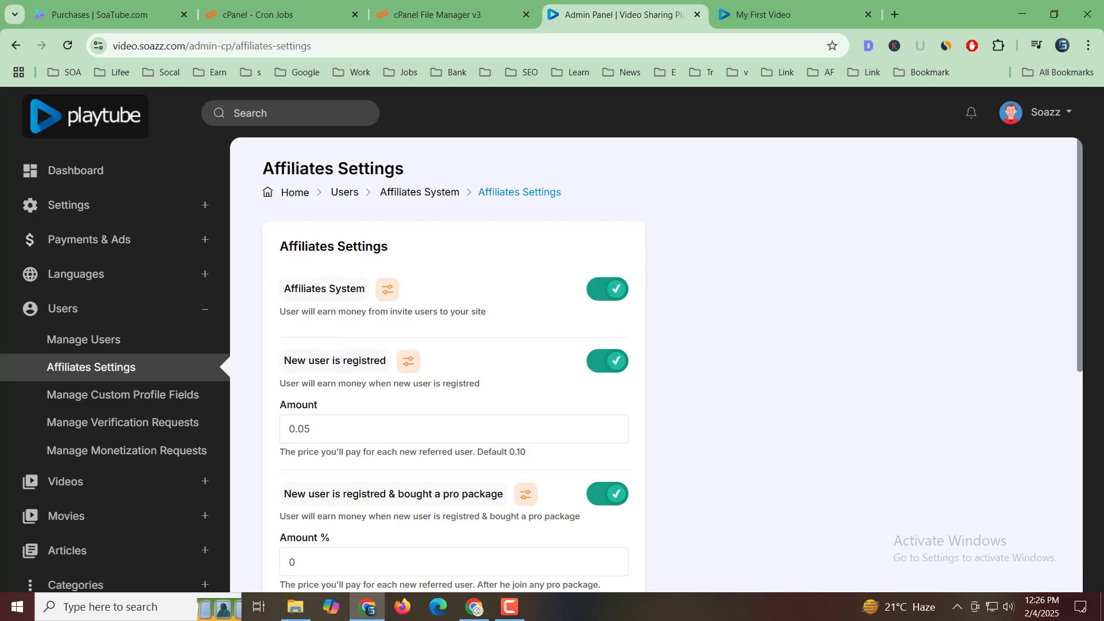
# Check the pro-package referral percentage, then go to Manage Custom Profile Fields
pyautogui.scroll(-3, 454, 368)
pyautogui.click(296, 420)
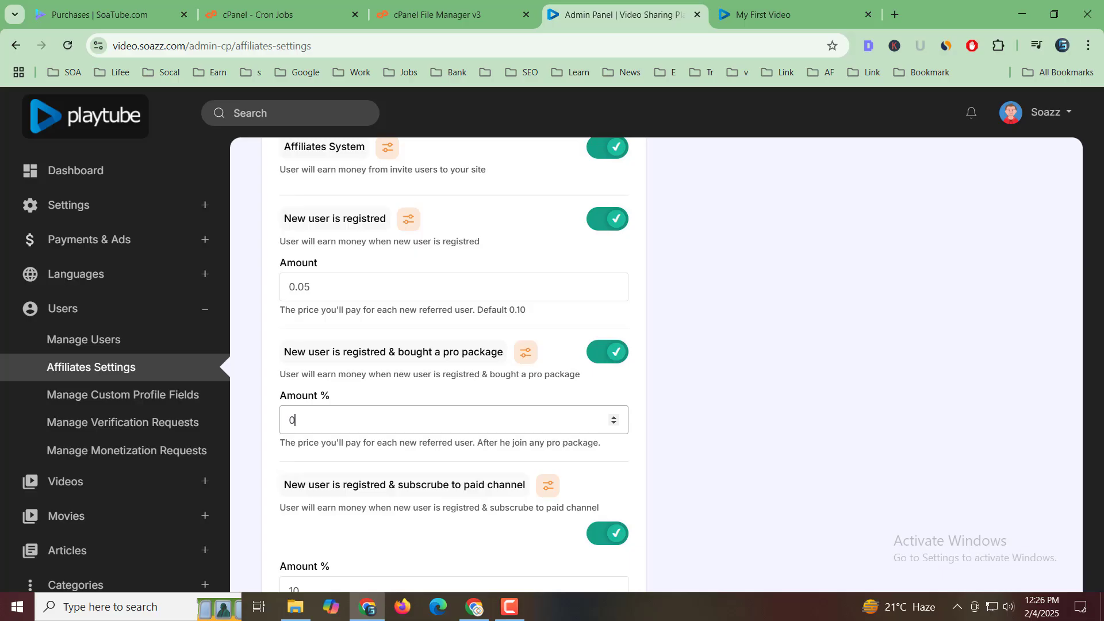
pyautogui.scroll(-5, 454, 368)
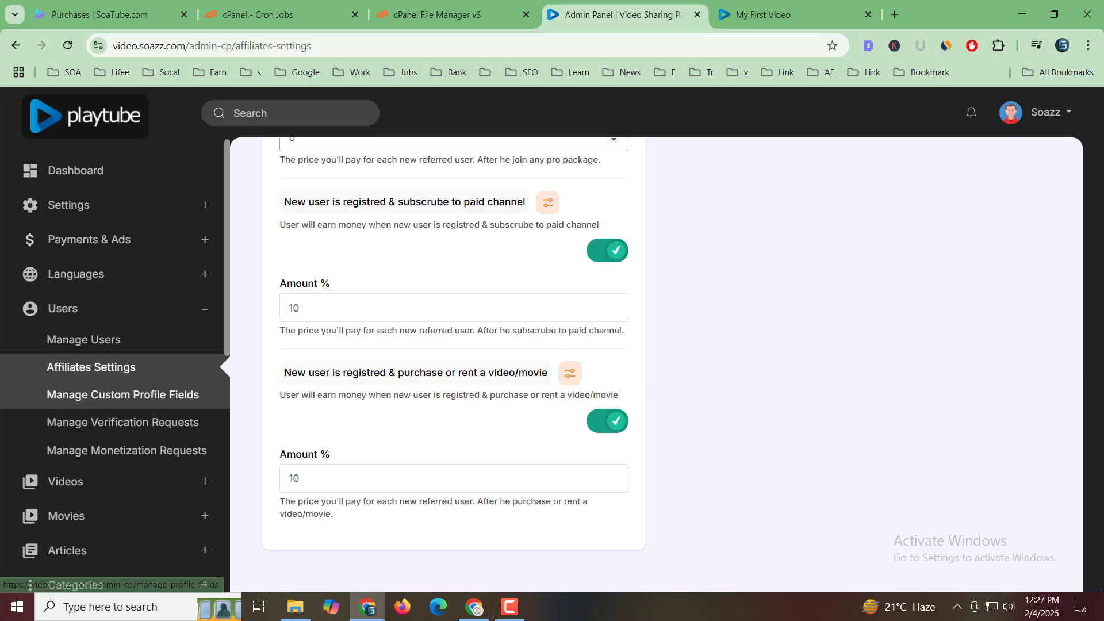
pyautogui.click(123, 394)
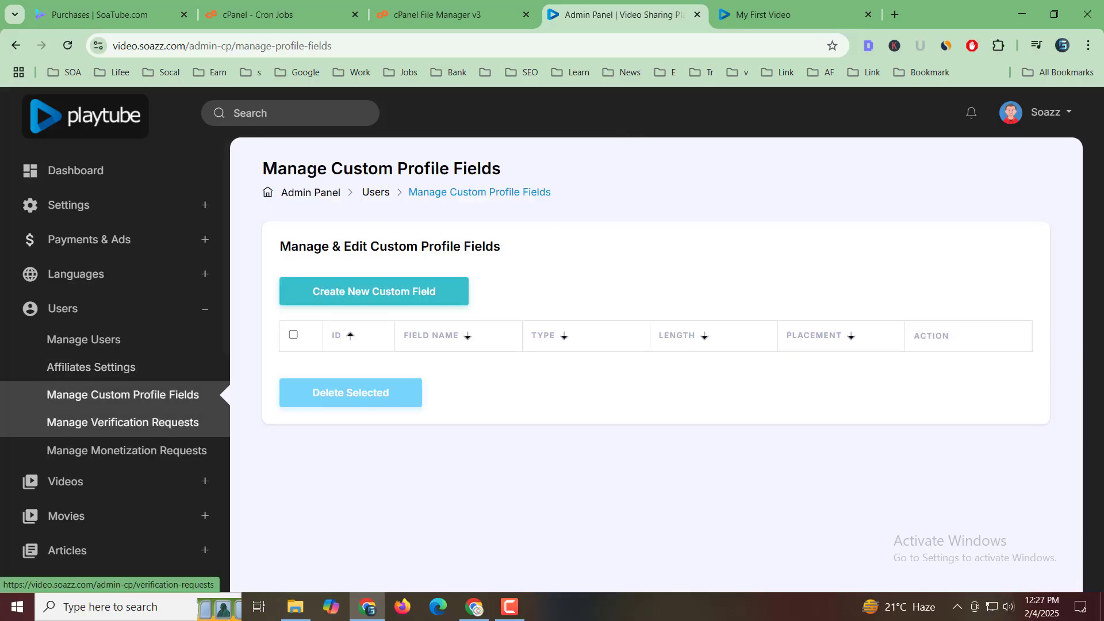
# Review verification and monetization requests, then the Manage Videos list
pyautogui.click(122, 422)
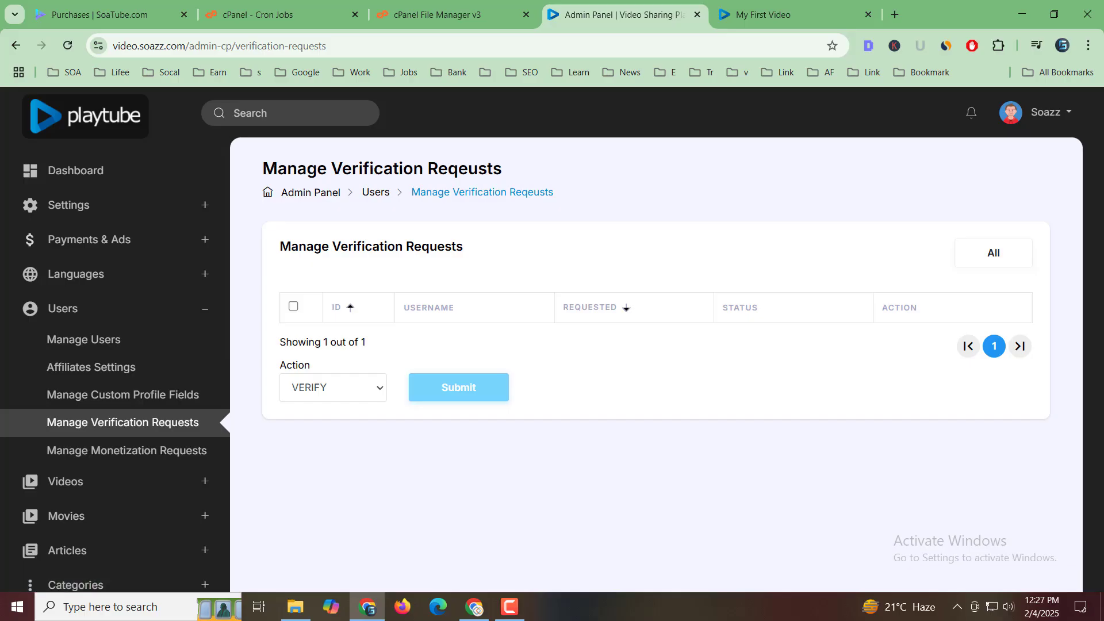
pyautogui.click(126, 450)
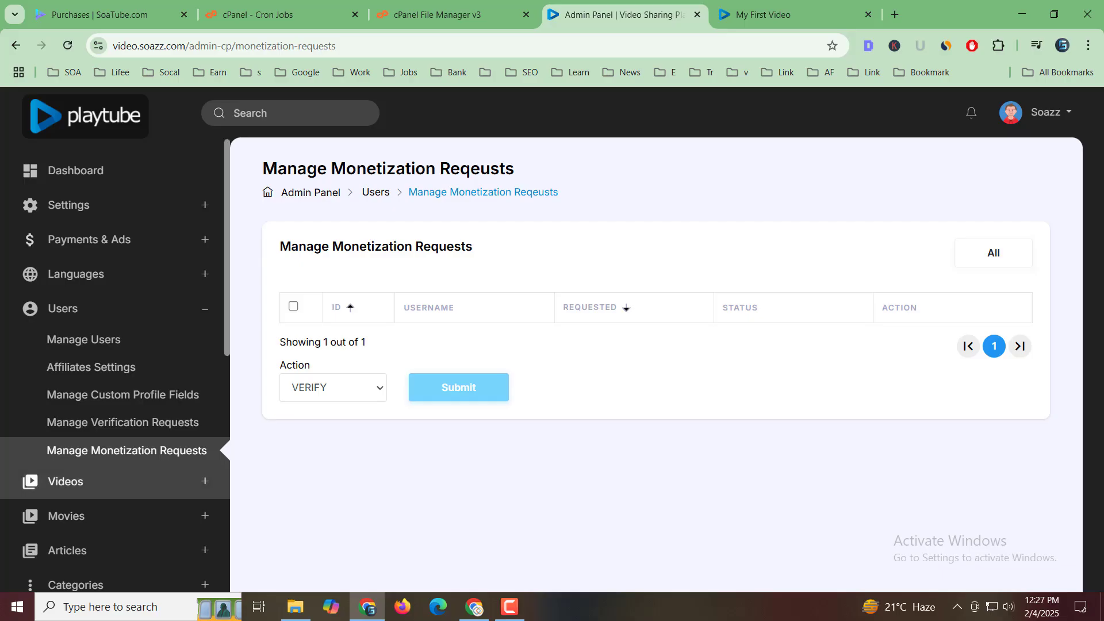
pyautogui.click(65, 481)
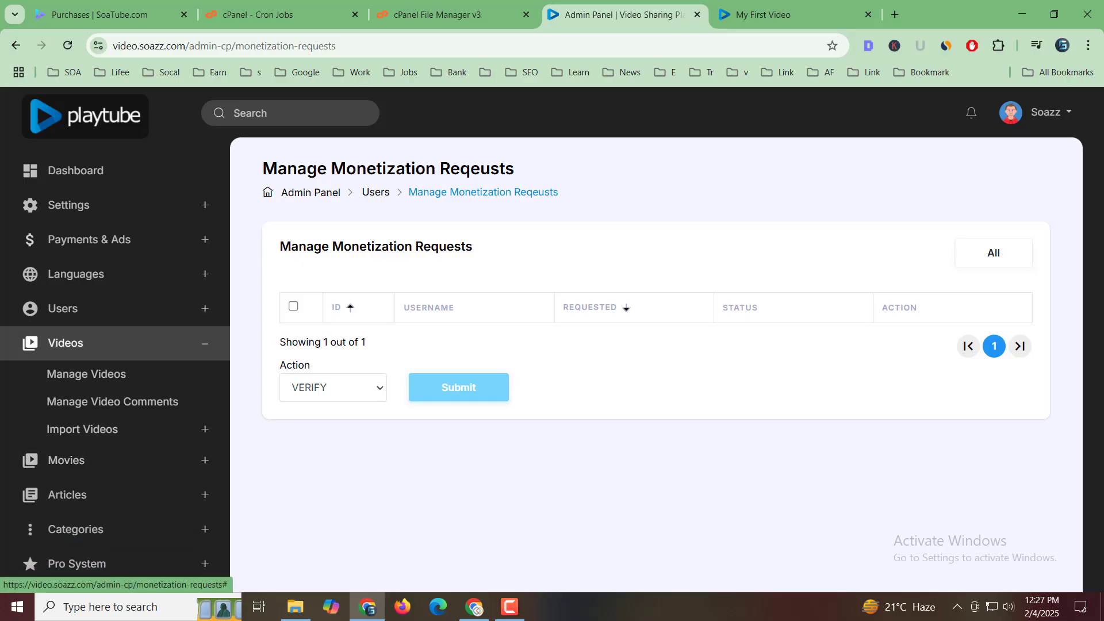
pyautogui.click(65, 343)
pyautogui.click(65, 344)
pyautogui.click(85, 374)
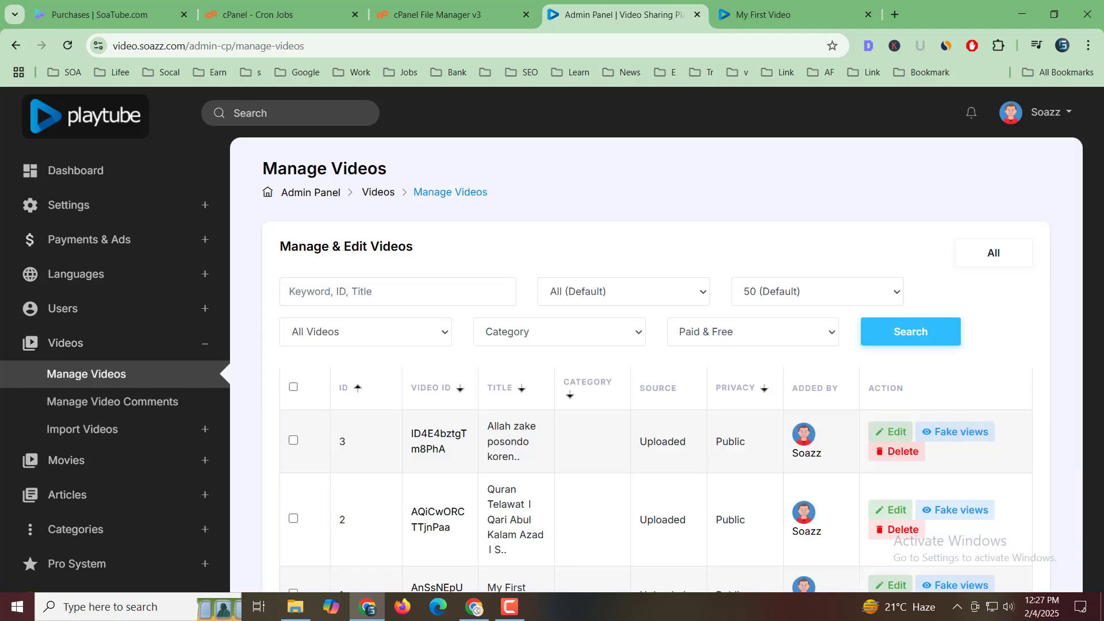
pyautogui.scroll(-3, 655, 368)
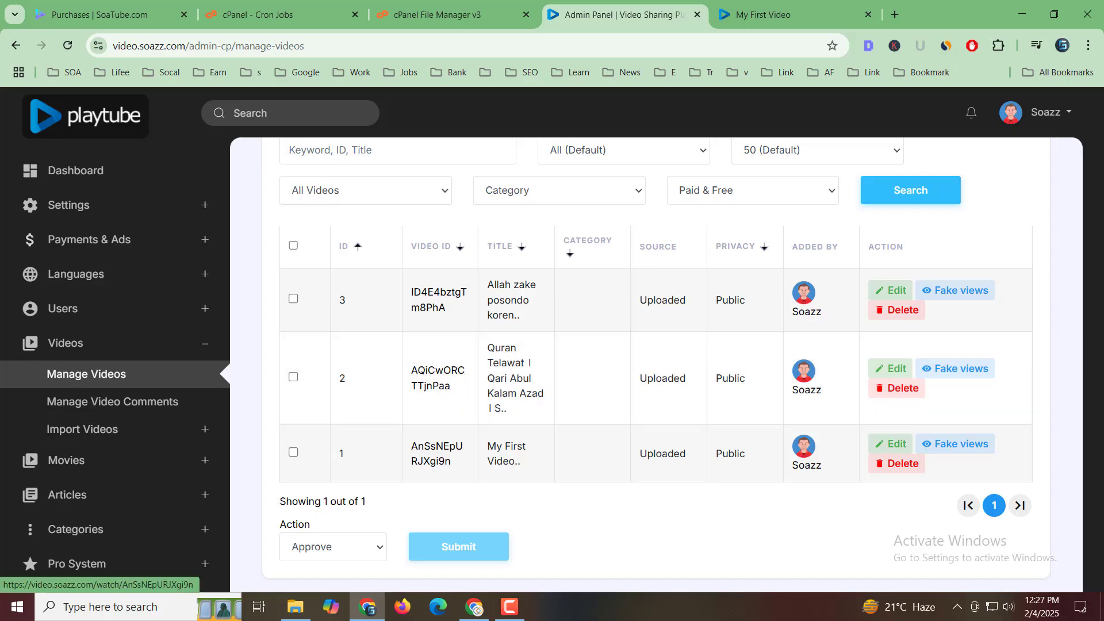
# Check video comments and the YouTube, Dailymotion and Twitch import pages, then return to My First Video
pyautogui.click(112, 402)
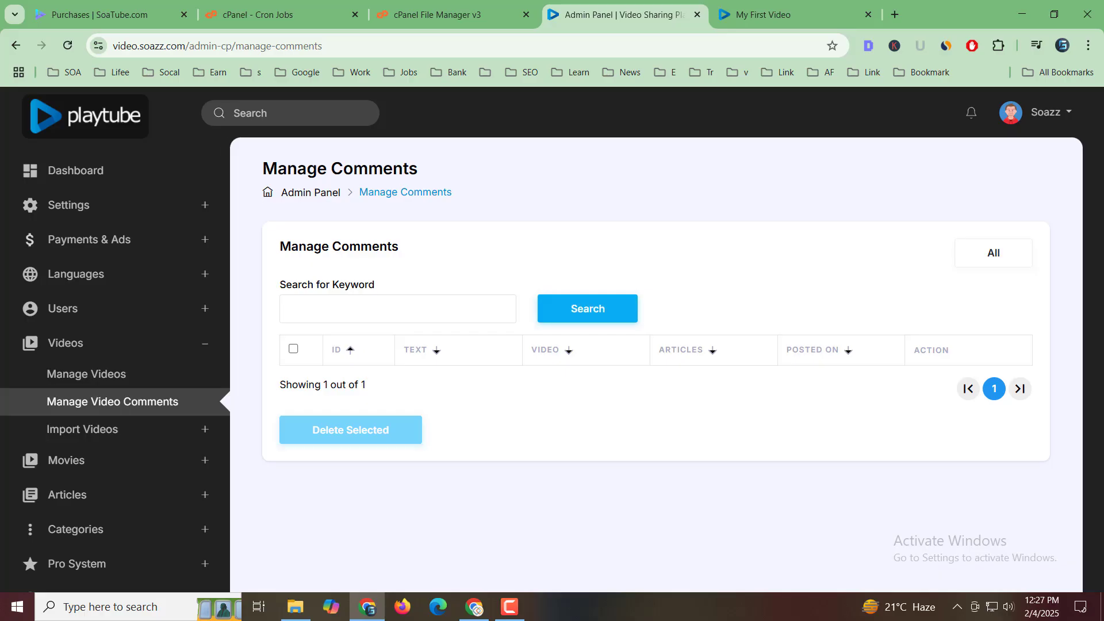
pyautogui.click(82, 428)
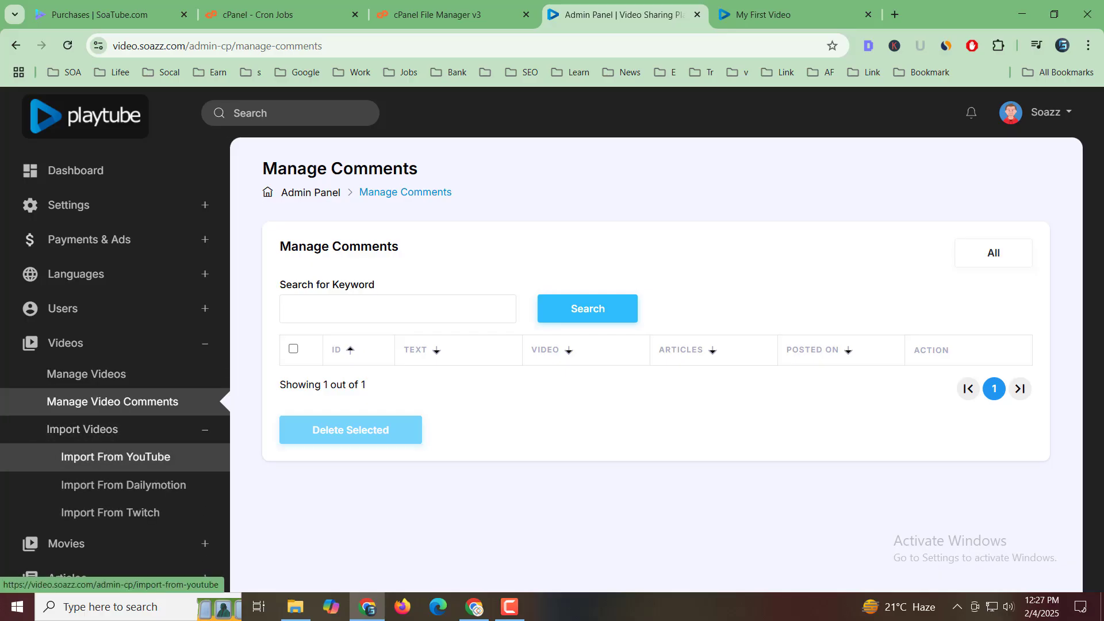
pyautogui.click(115, 457)
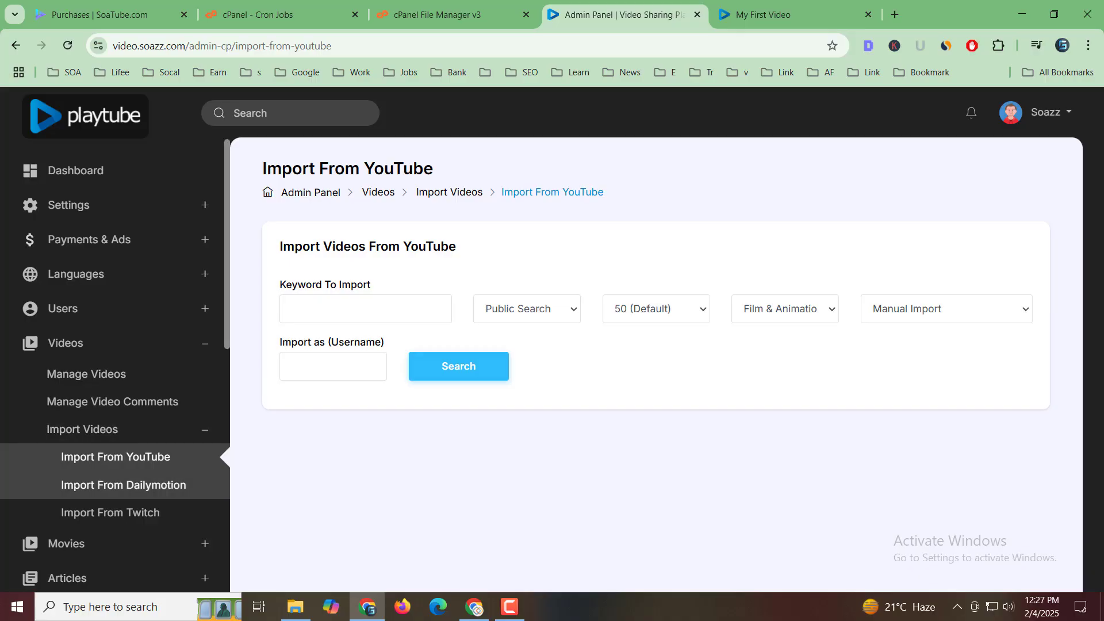
pyautogui.click(123, 485)
pyautogui.click(110, 512)
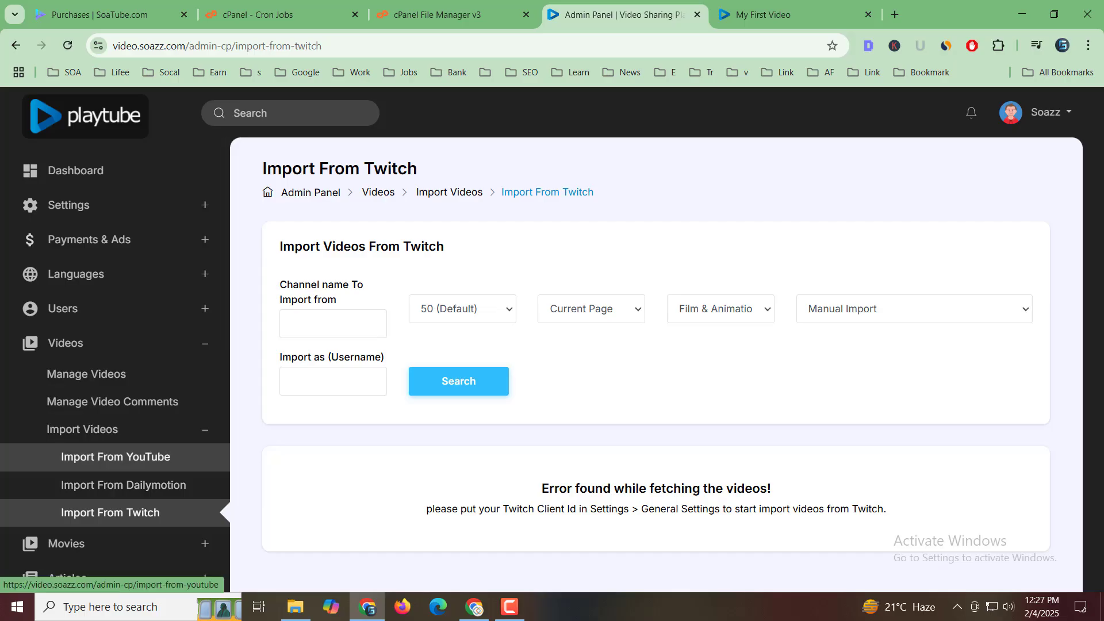
pyautogui.click(115, 457)
pyautogui.click(763, 14)
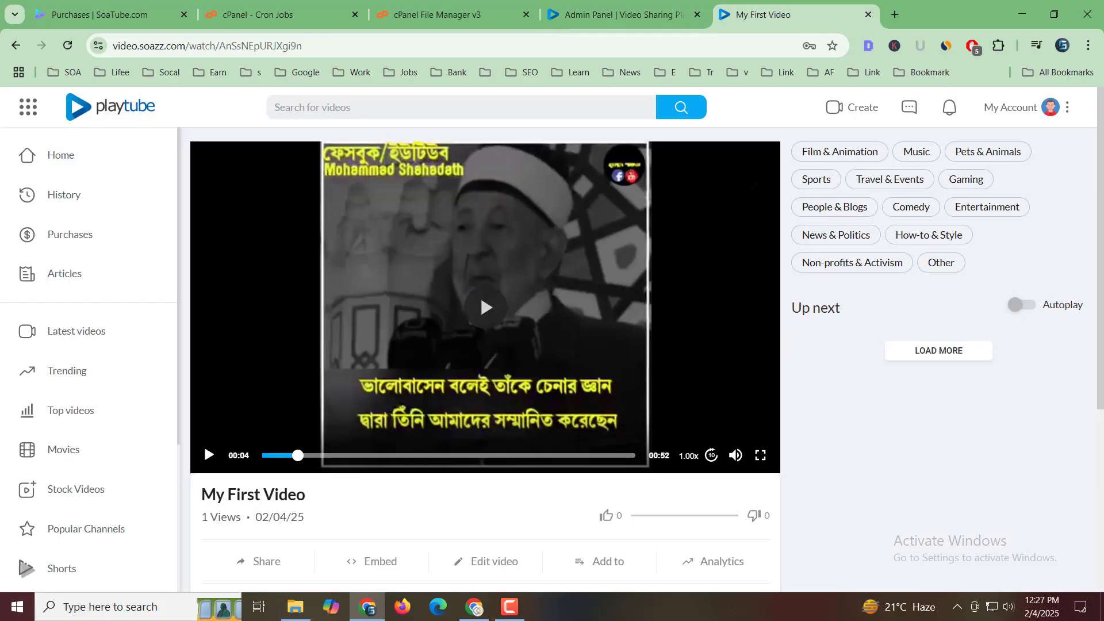
# Play the SOA channel trailer, copy its YouTube share link, and close the YouTube tab
pyautogui.click(481, 294)
pyautogui.scroll(-5, 552, 345)
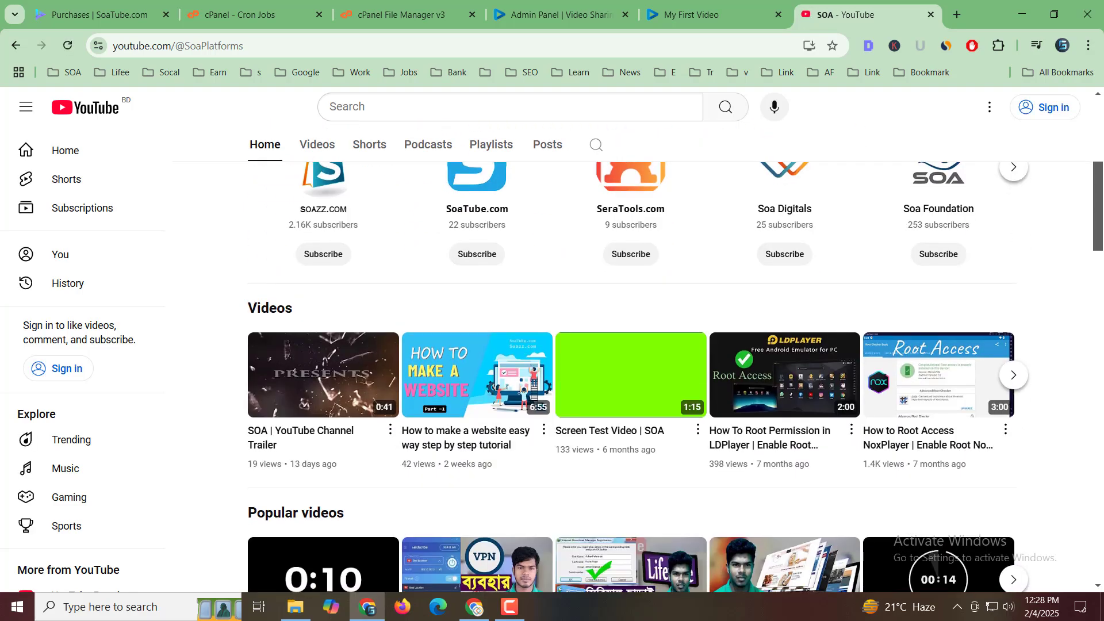
pyautogui.click(362, 400)
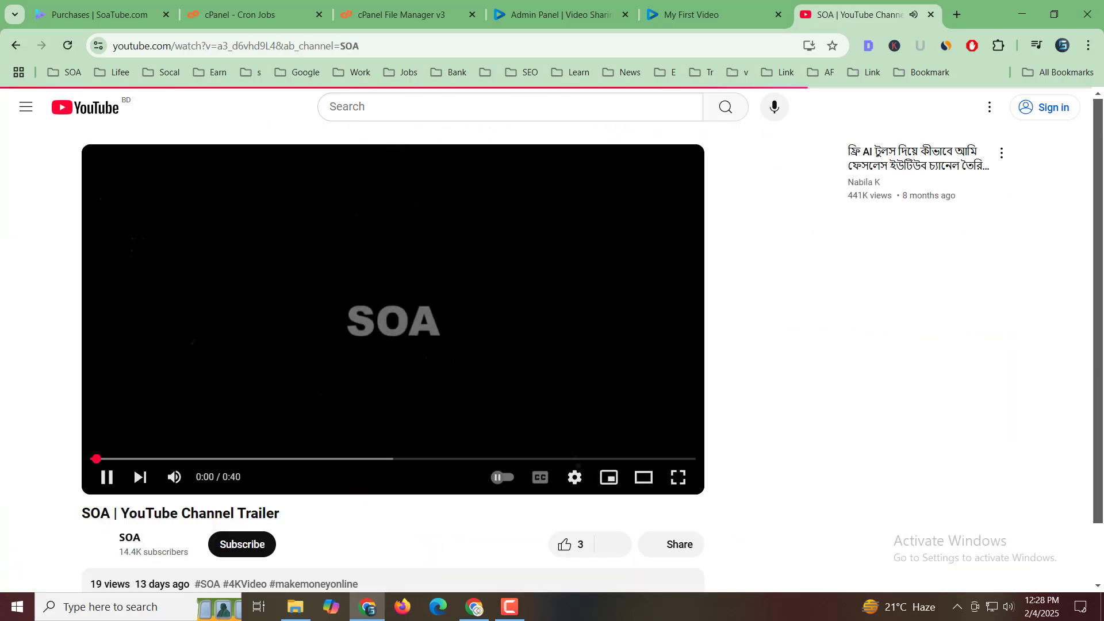
pyautogui.click(548, 544)
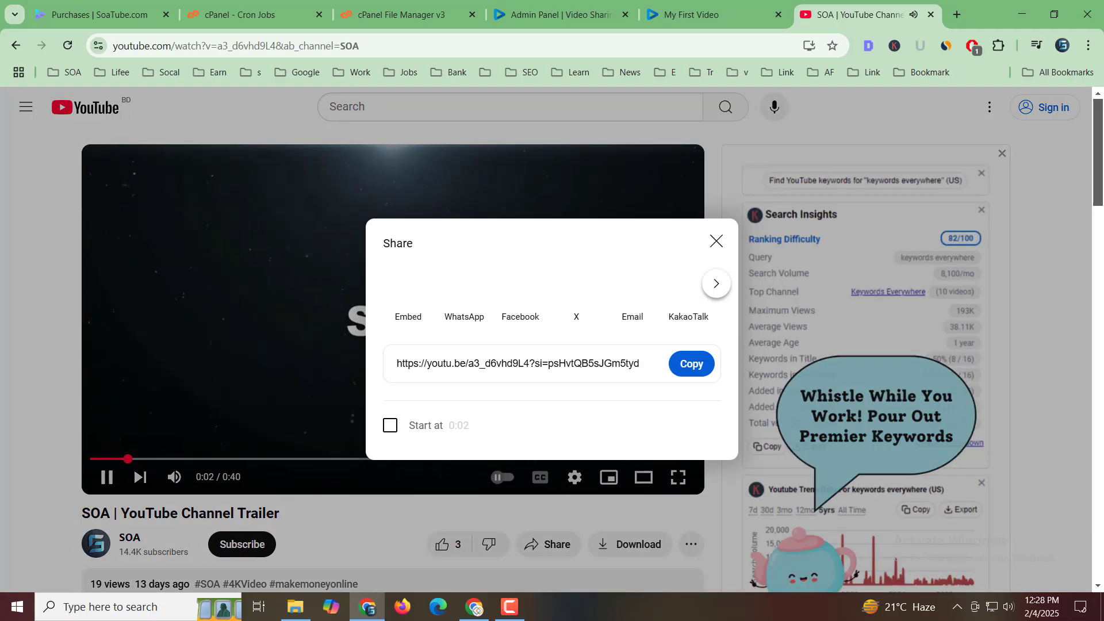
pyautogui.click(691, 364)
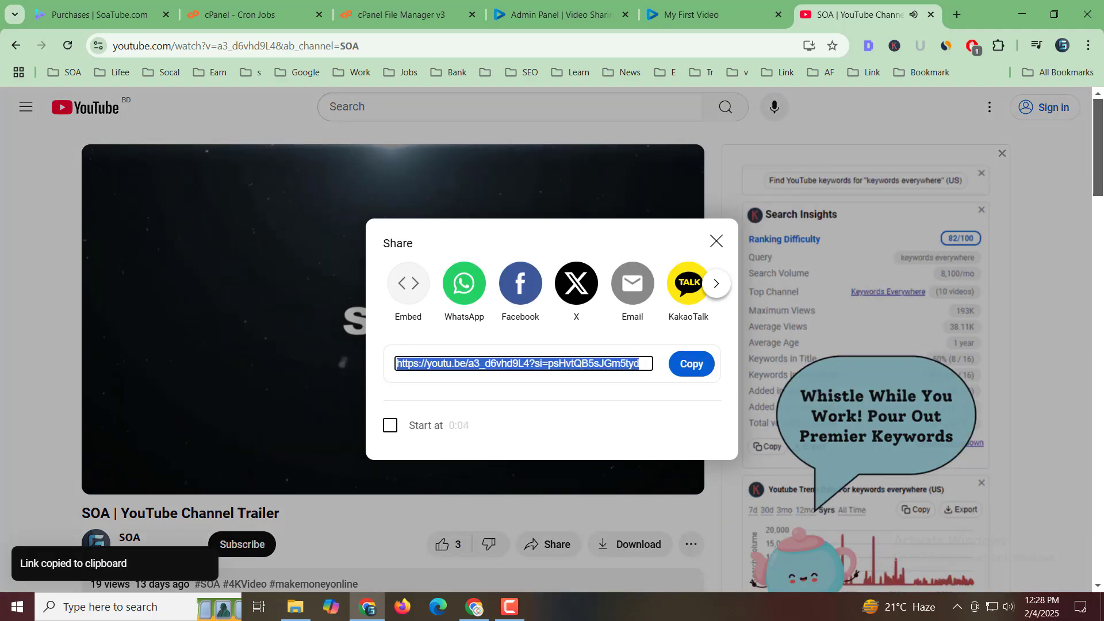
pyautogui.hotkey('ctrl', 'w')
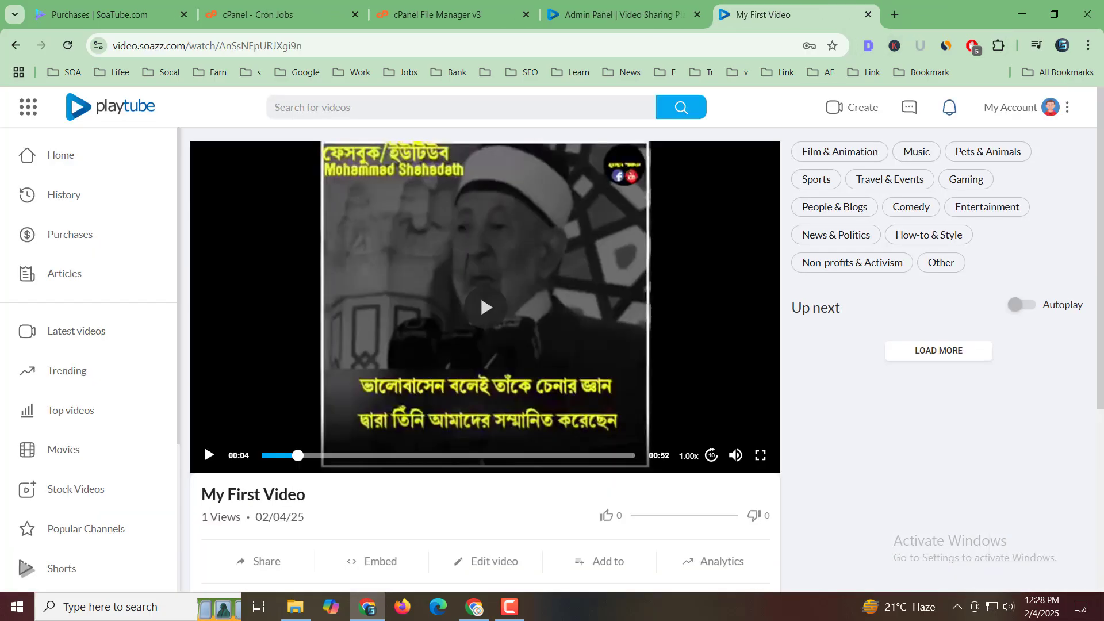
# Start a link import and fetch the pasted YouTube trailer URL
pyautogui.click(852, 107)
pyautogui.click(862, 164)
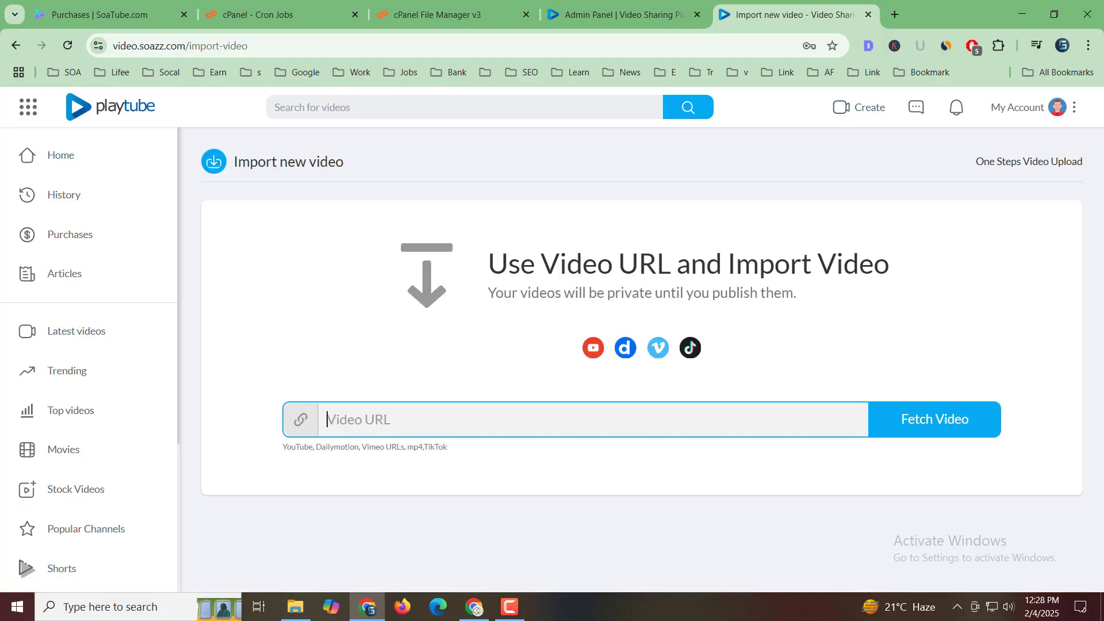
pyautogui.rightClick(378, 419)
pyautogui.click(402, 230)
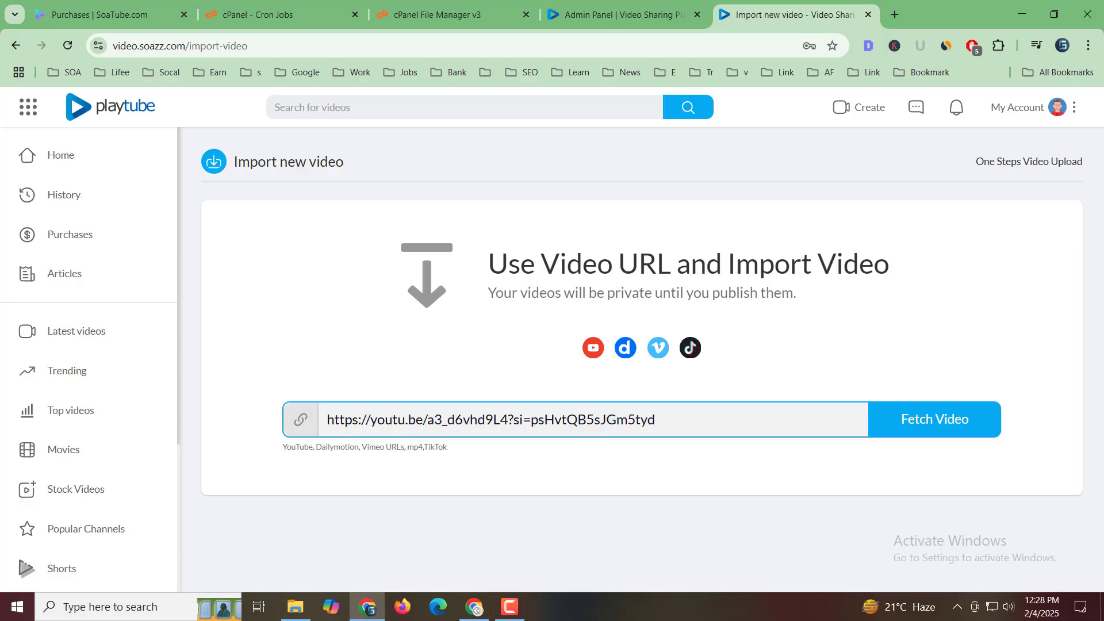
pyautogui.press('Return')
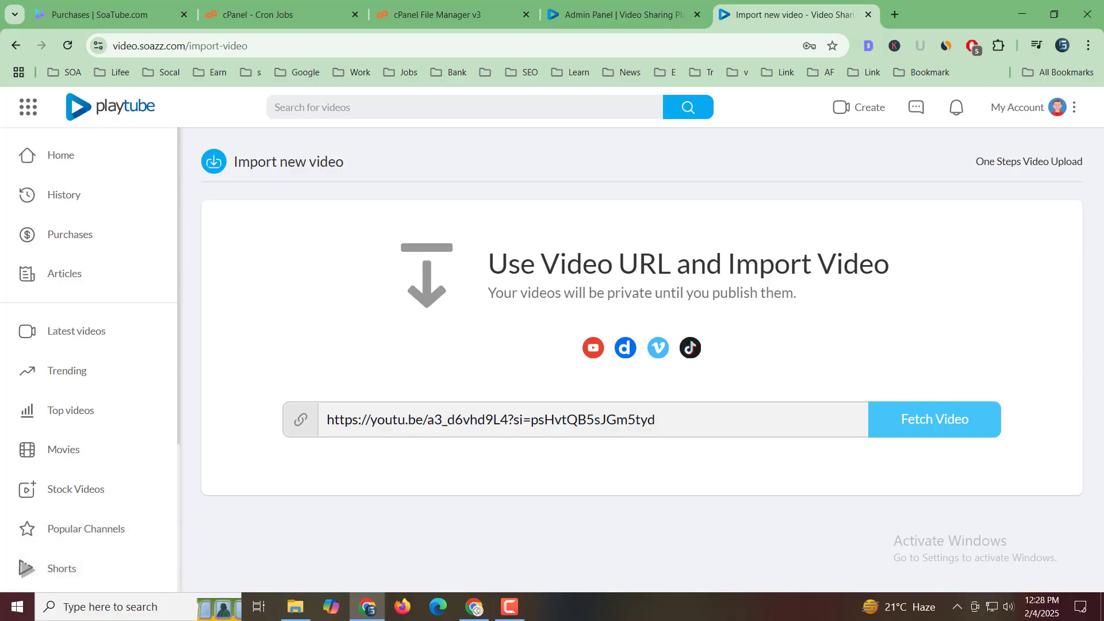
# Strip the ?si= part from the link and retry, which fails with a 403 quota error
pyautogui.moveTo(507, 419); pyautogui.dragTo(656, 419)
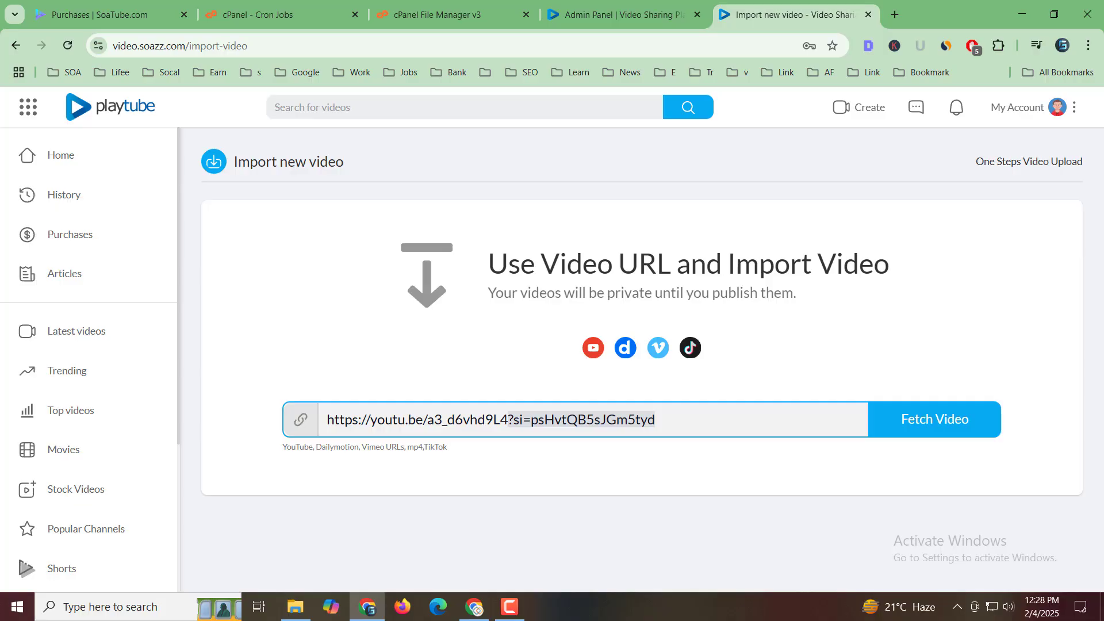
pyautogui.press('BackSpace')
pyautogui.press('Return')
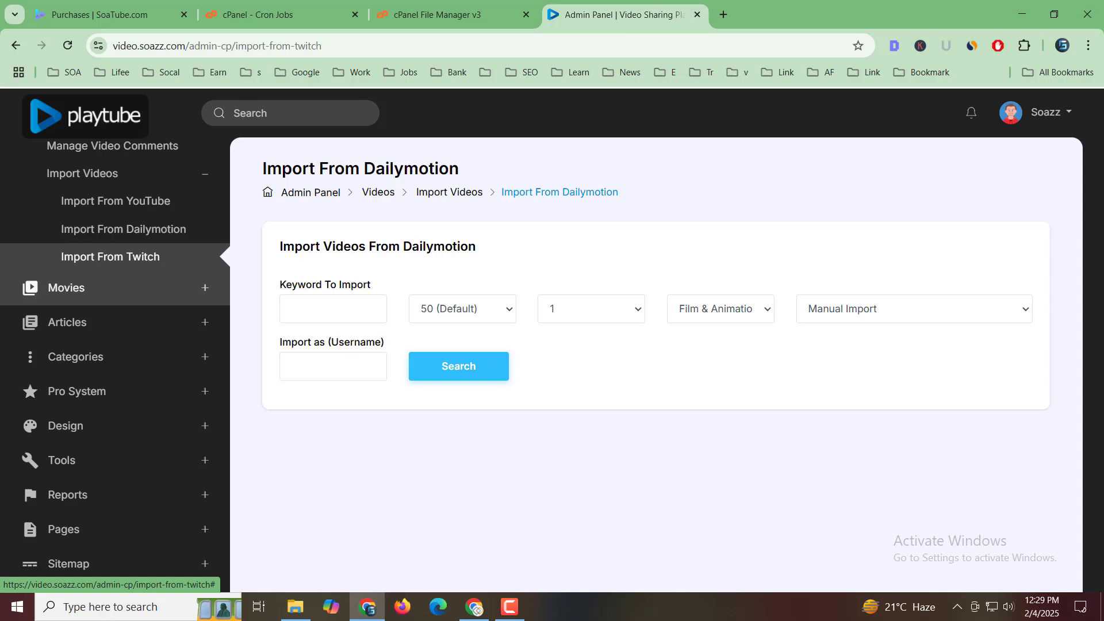
pyautogui.click(108, 251)
# Open Movies > Manage Categories and type Animation as the new category's English name
pyautogui.scroll(2, 115, 287)
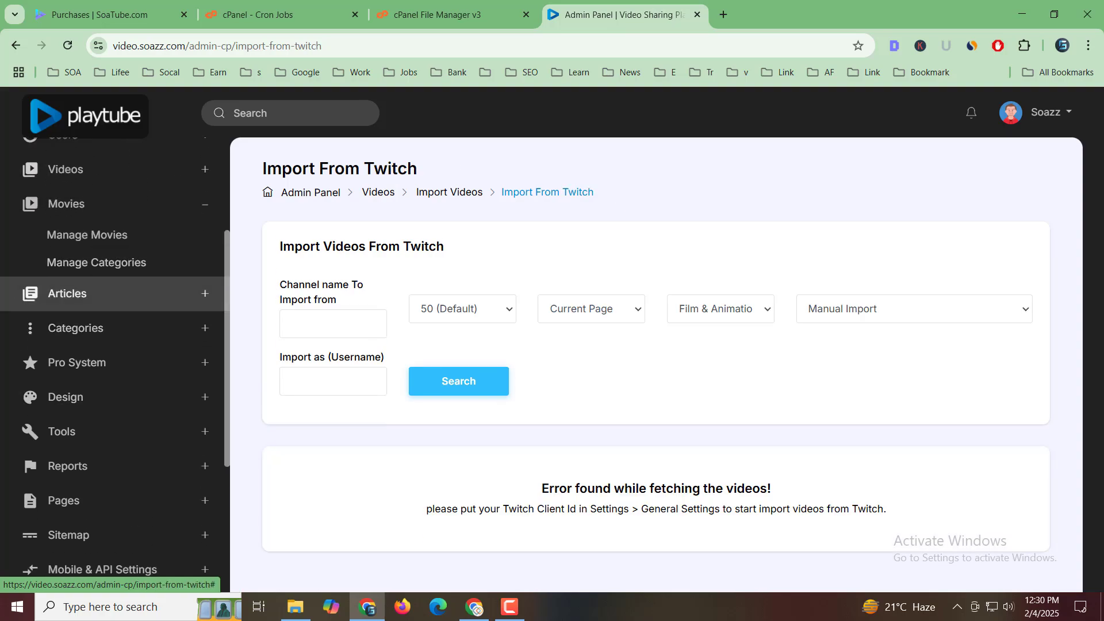
pyautogui.click(87, 235)
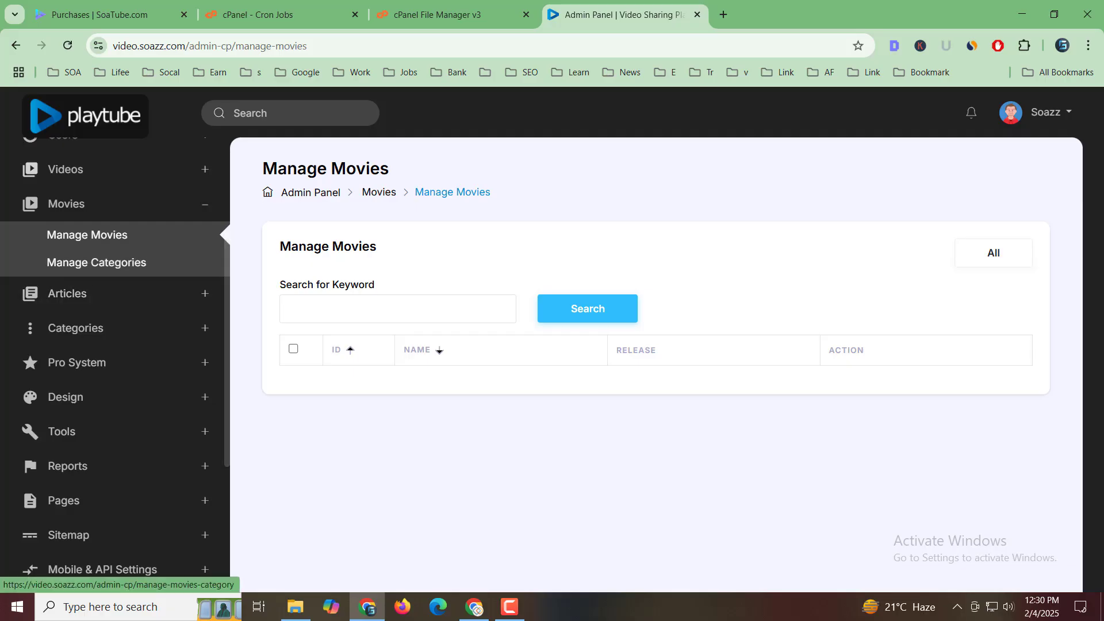
pyautogui.click(97, 262)
pyautogui.scroll(-4, 656, 368)
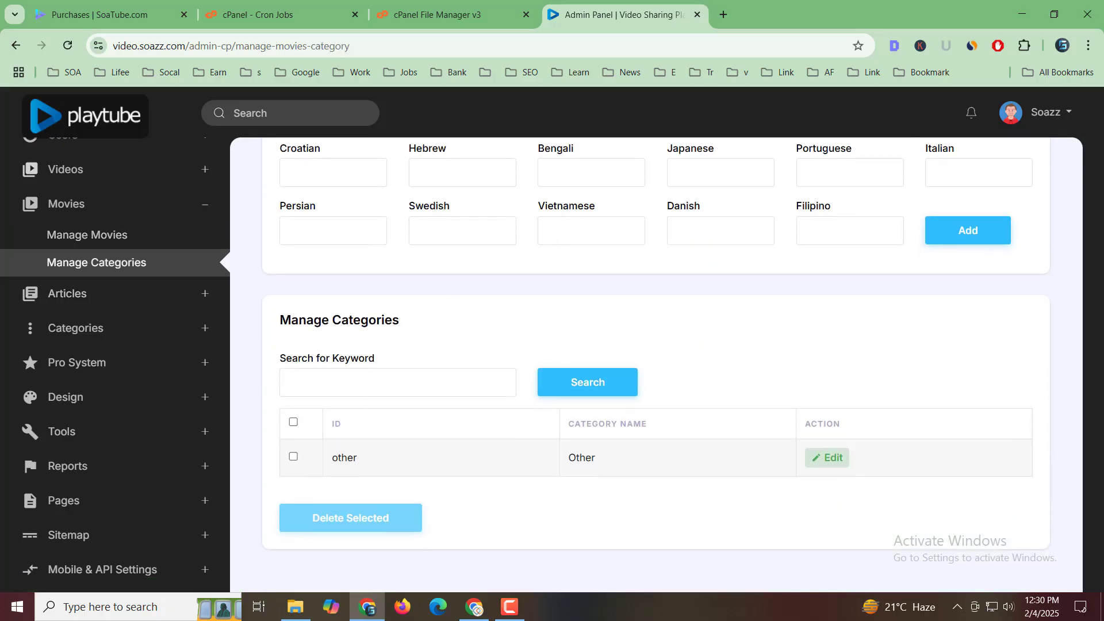
pyautogui.scroll(4, 655, 368)
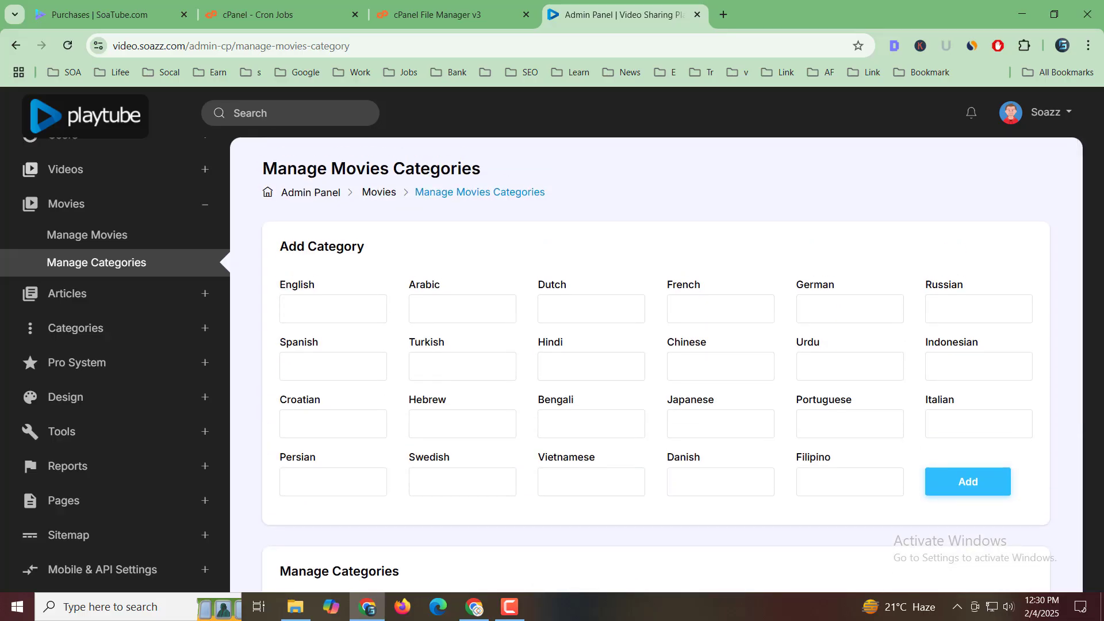
pyautogui.scroll(-4, 655, 368)
pyautogui.click(333, 309)
pyautogui.write('Animation')
pyautogui.hotkey('ctrl', 'a')
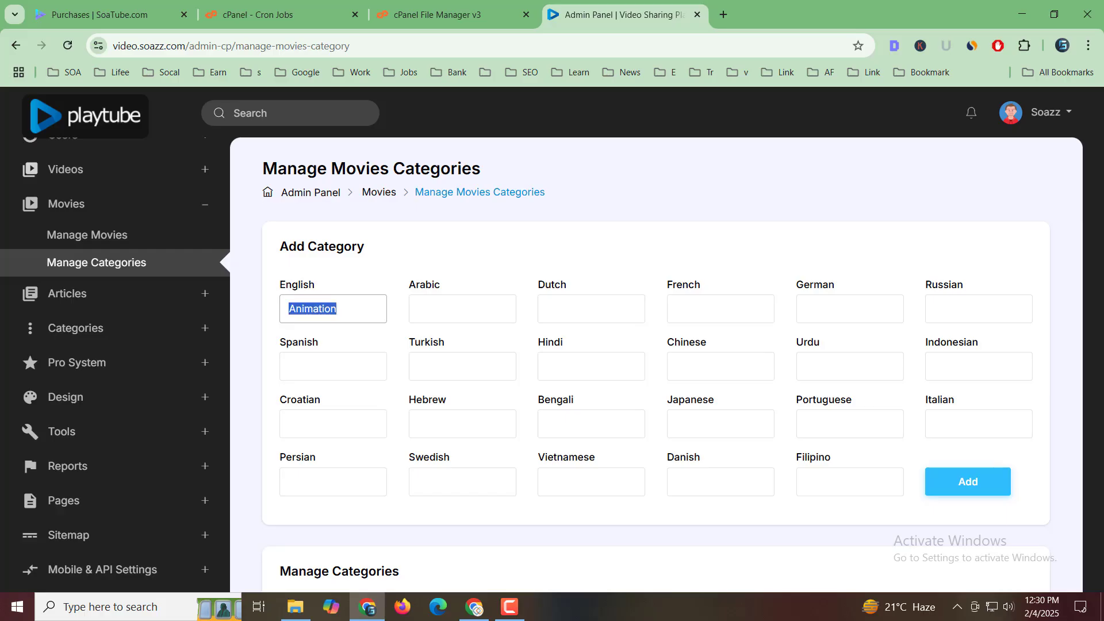
pyautogui.press('Tab')
pyautogui.press('Tab')
pyautogui.press('Tab')
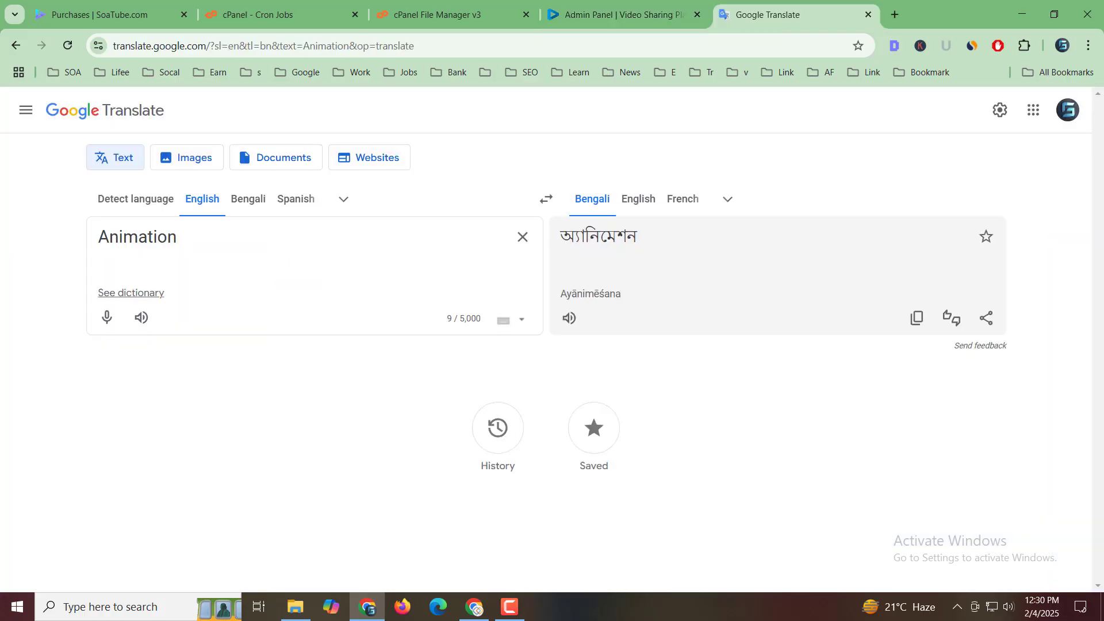
# Paste Google Translate's Bengali translation of Animation into the Bengali name field
pyautogui.click(917, 318)
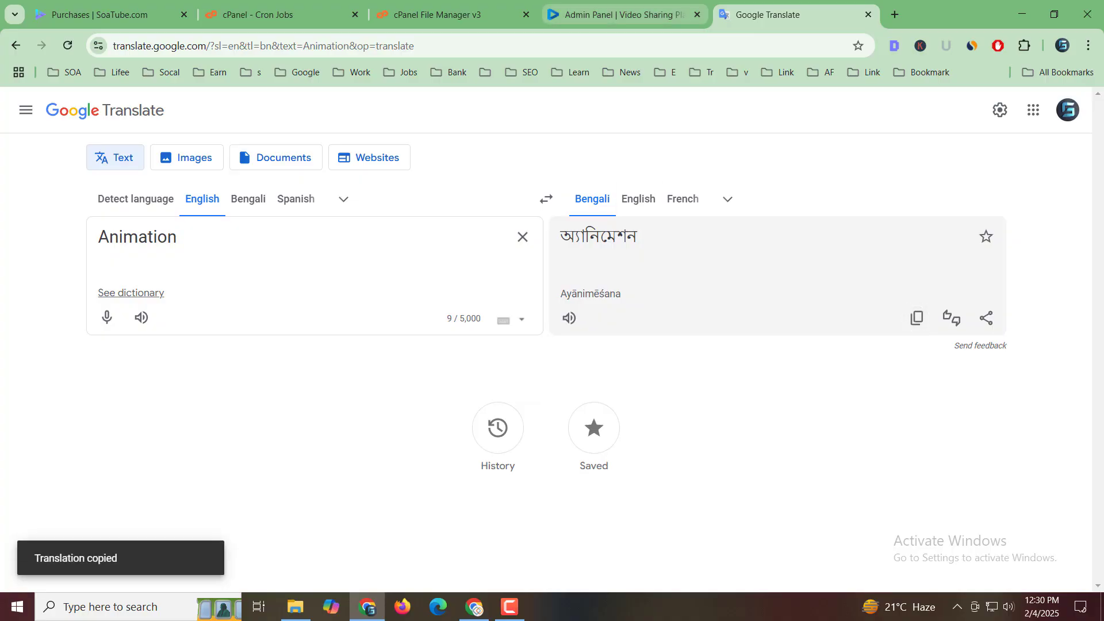
pyautogui.click(621, 14)
pyautogui.rightClick(564, 428)
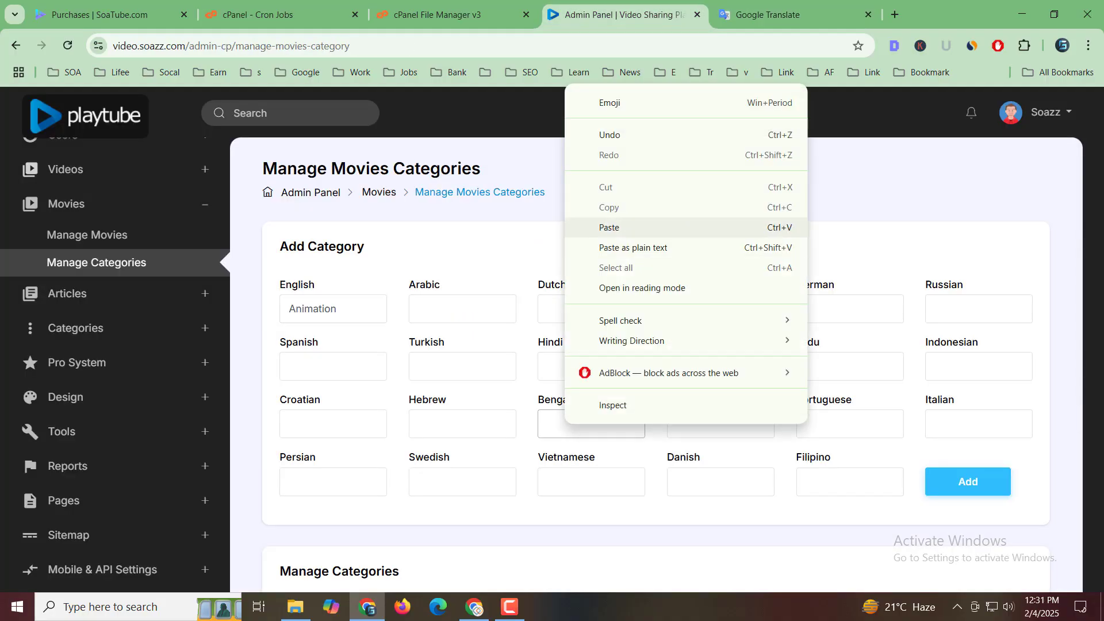
pyautogui.click(609, 227)
# Translate Animation to Arabic and paste it as the category's Arabic name
pyautogui.click(765, 15)
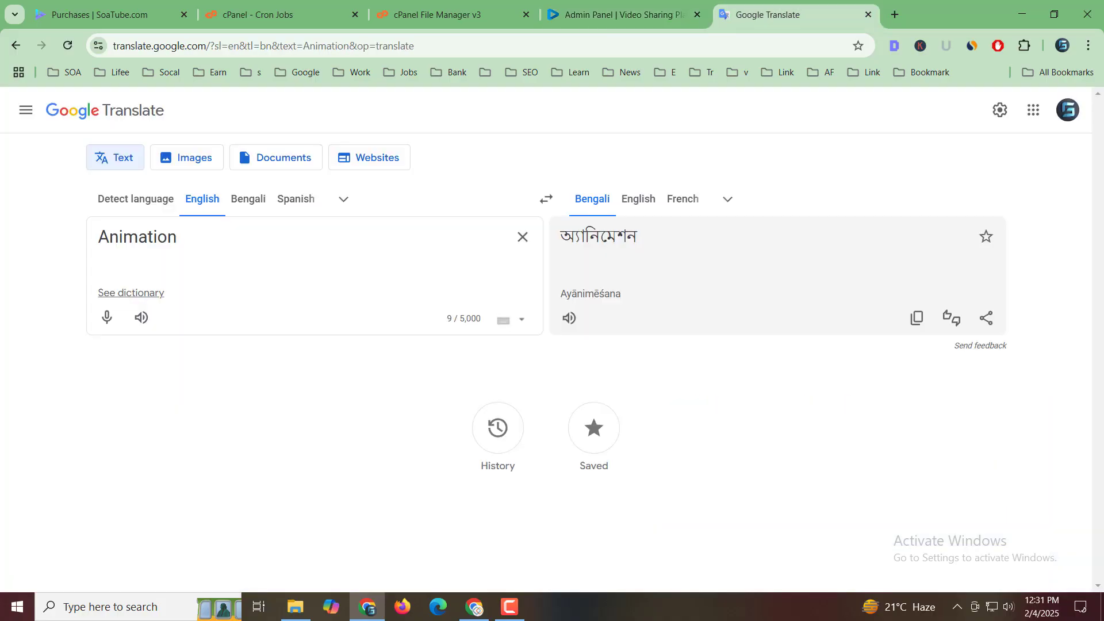
pyautogui.click(727, 199)
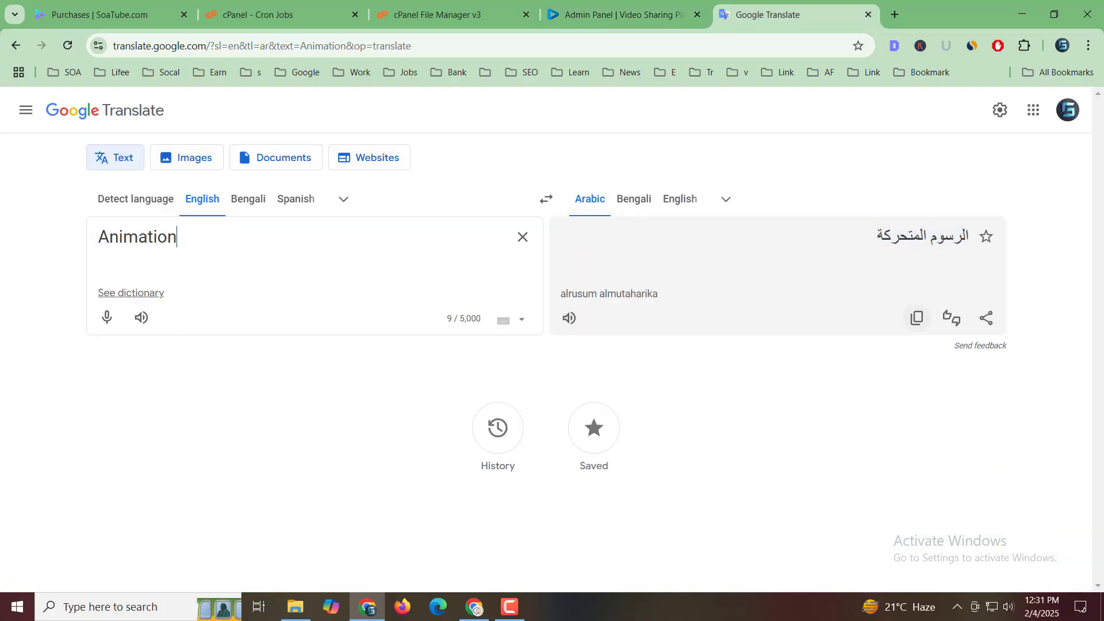
pyautogui.click(917, 318)
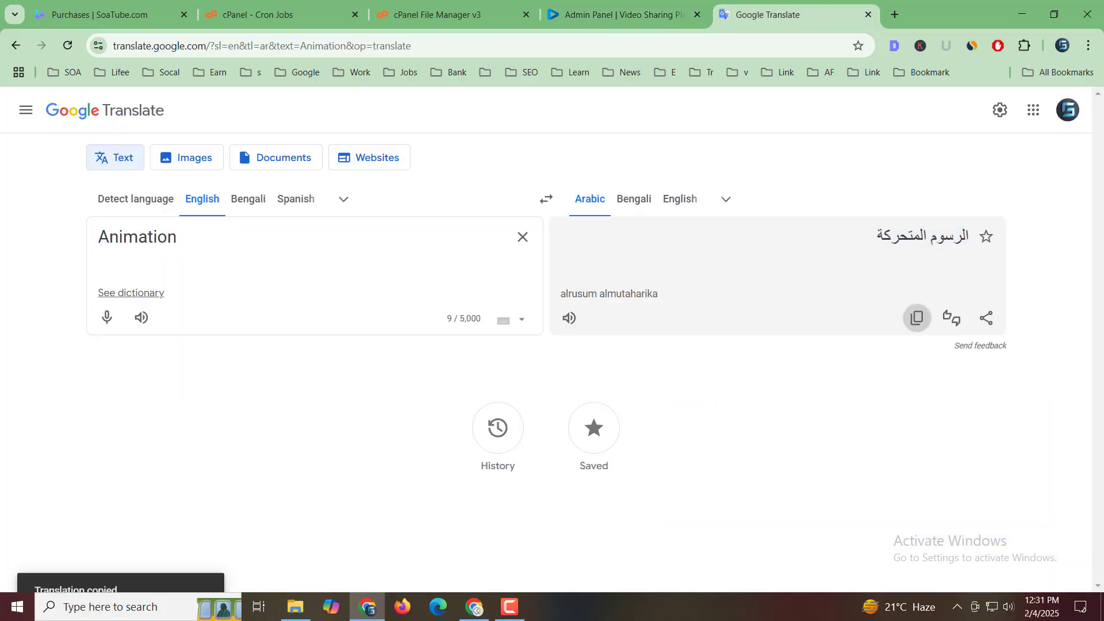
pyautogui.click(624, 15)
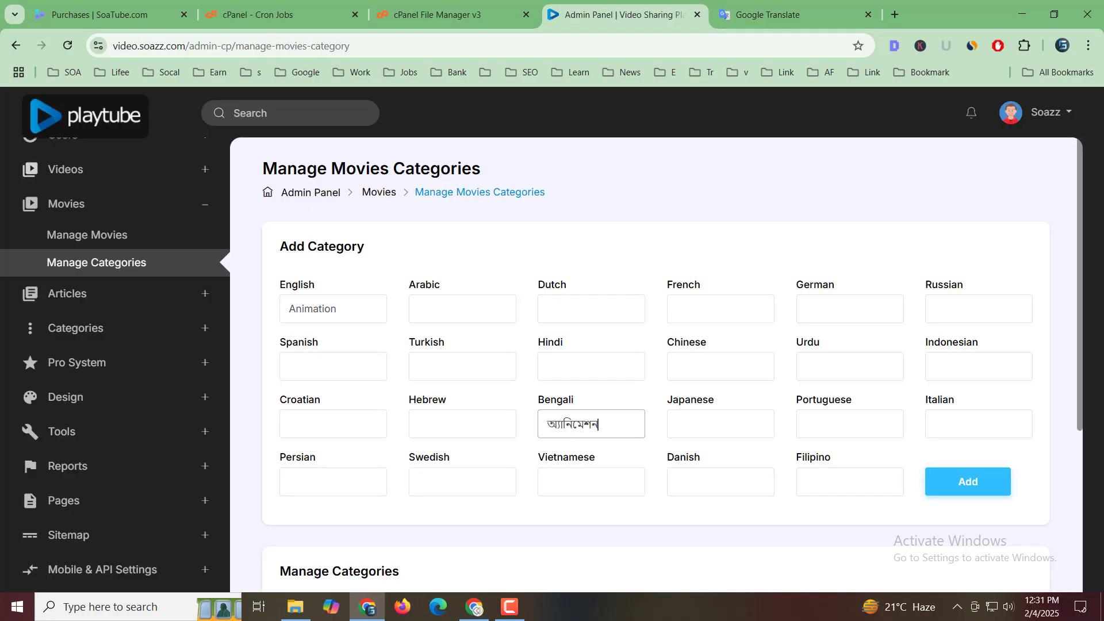
pyautogui.click(463, 309)
pyautogui.hotkey('ctrl', 'v')
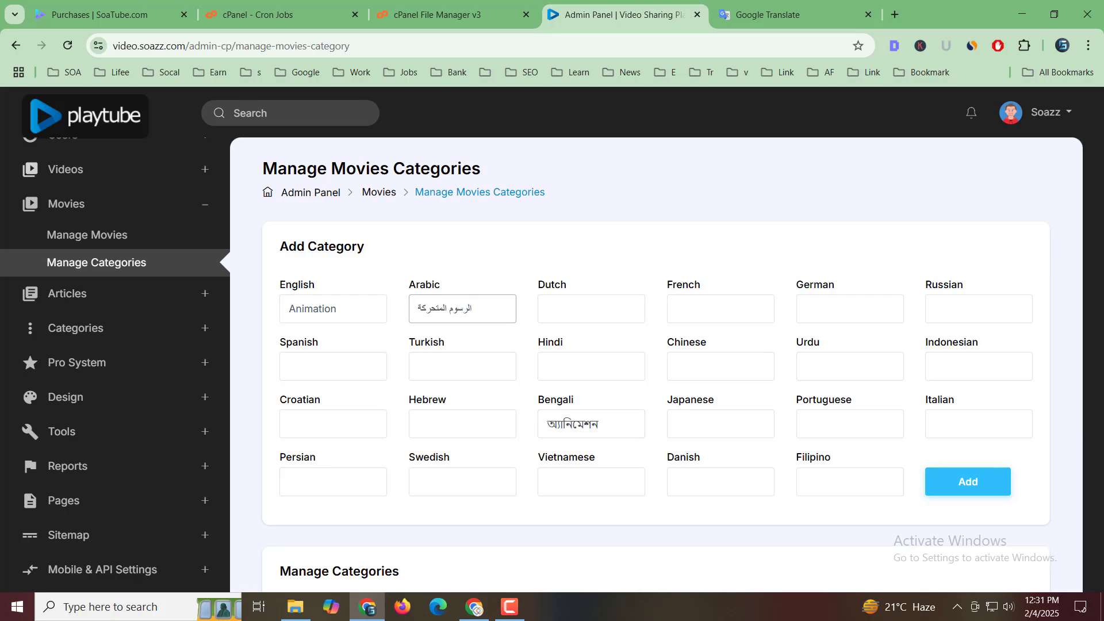
pyautogui.click(67, 292)
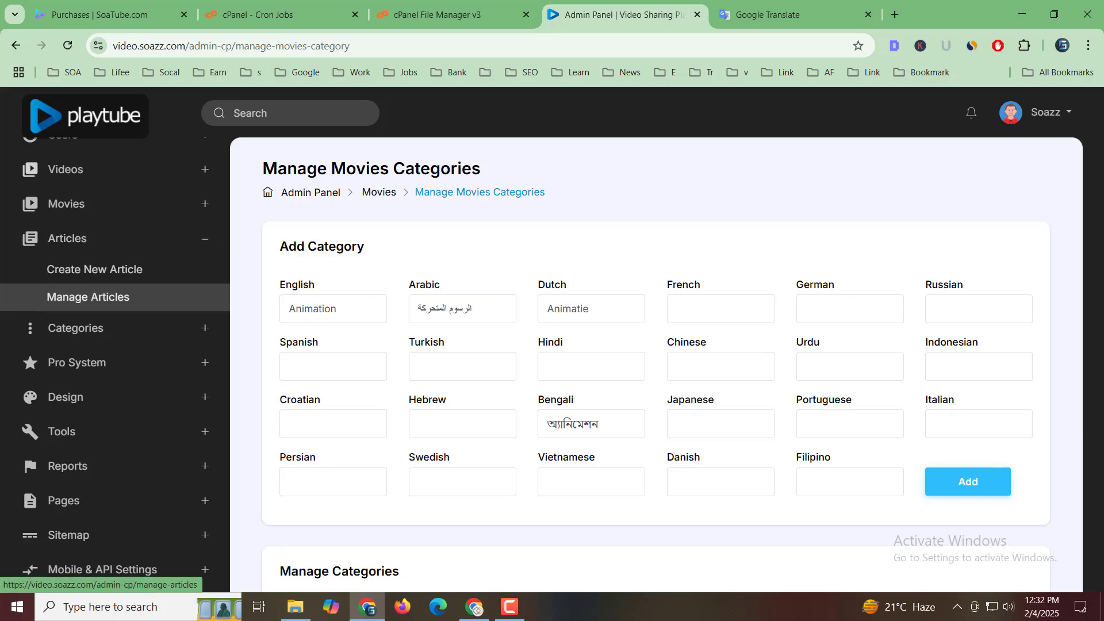
pyautogui.click(88, 297)
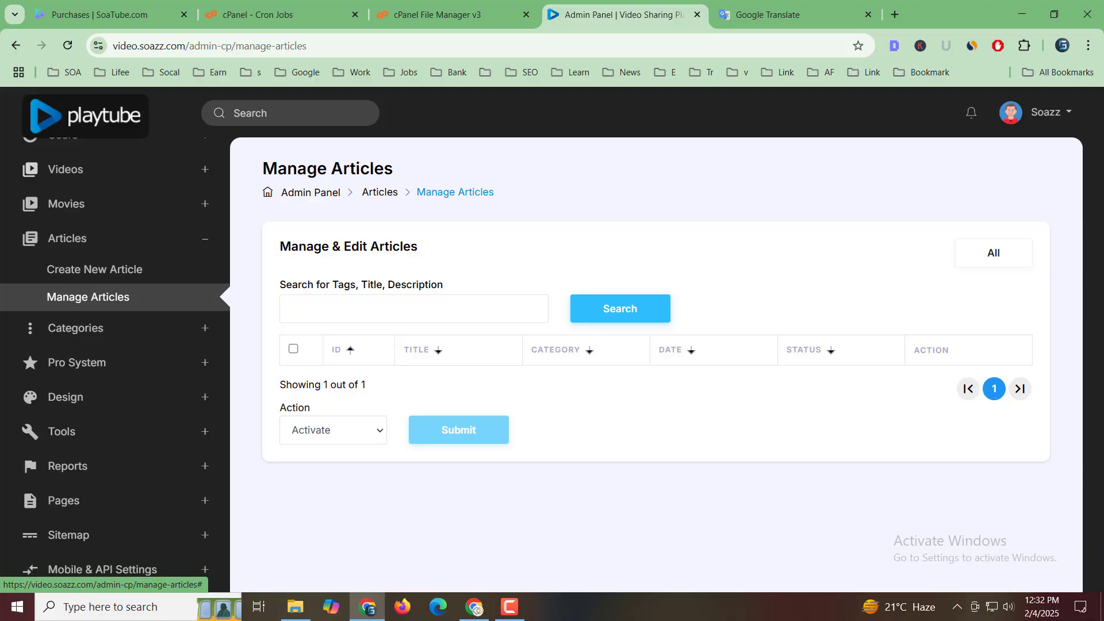
# Open the Create New Article form and look through its title, description and category fields
pyautogui.click(95, 269)
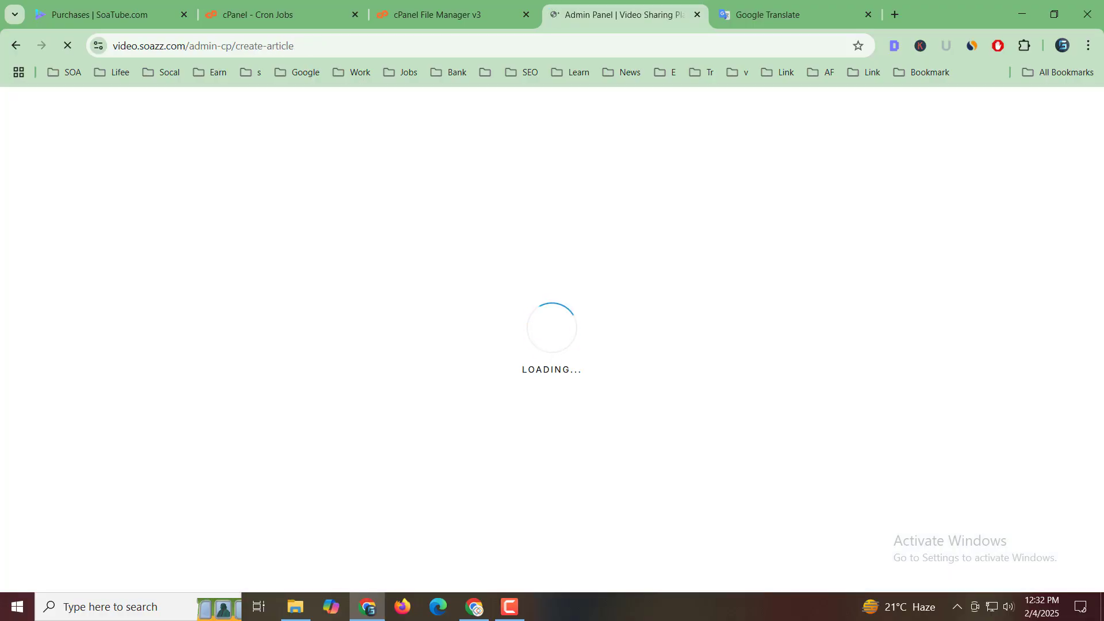
pyautogui.scroll(-3, 539, 299)
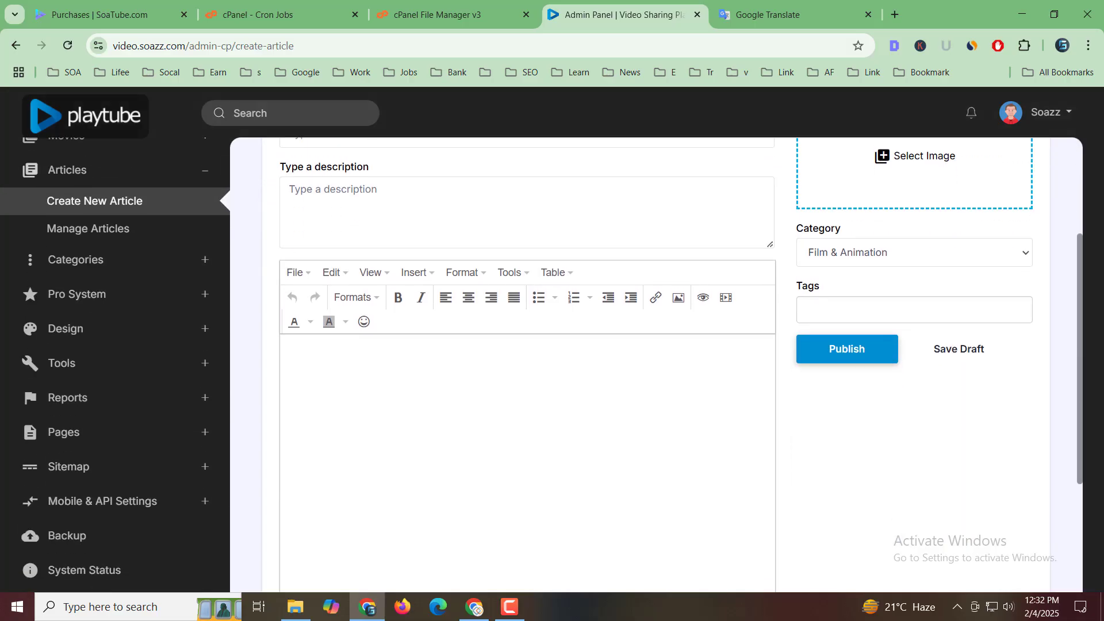
pyautogui.scroll(-1, 539, 299)
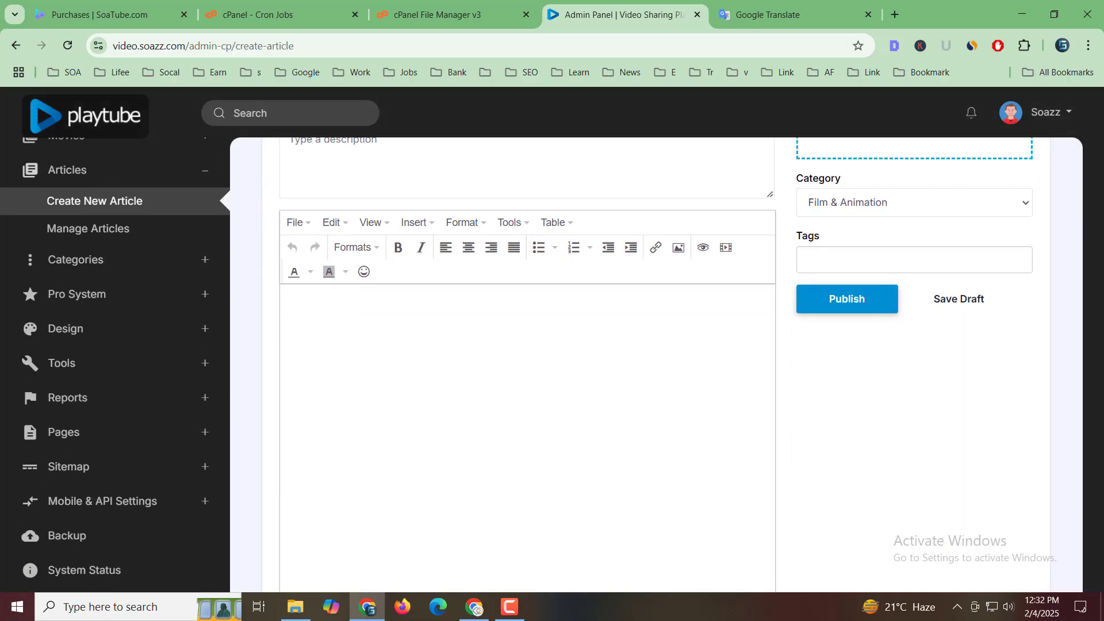
pyautogui.scroll(4, 539, 299)
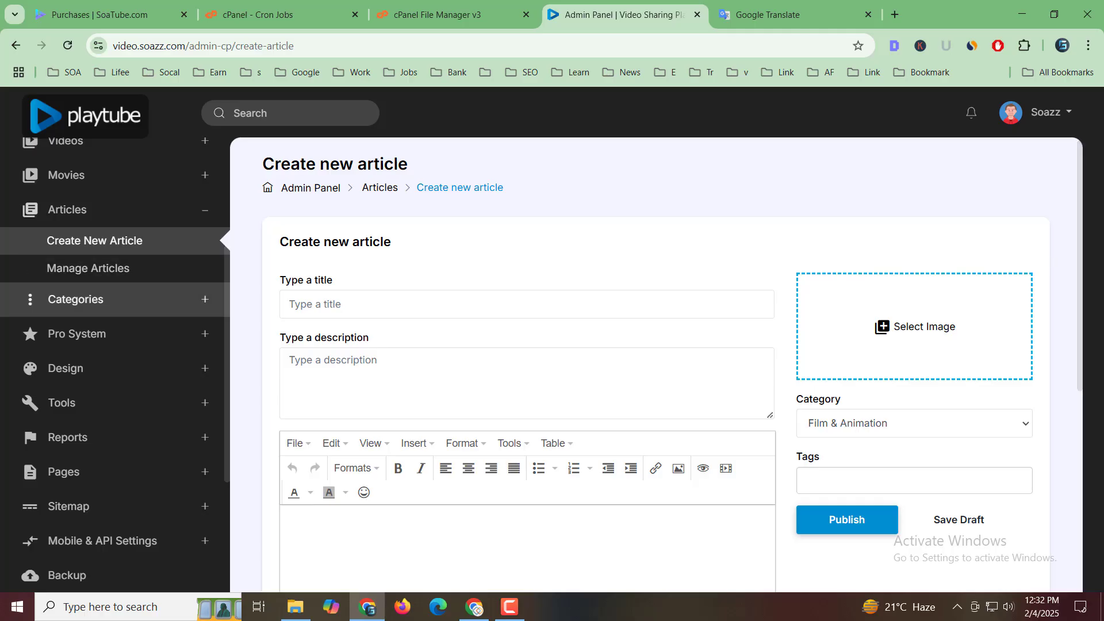
pyautogui.click(75, 299)
# Scroll through the existing video categories and paste Education as a new category's English name
pyautogui.click(96, 275)
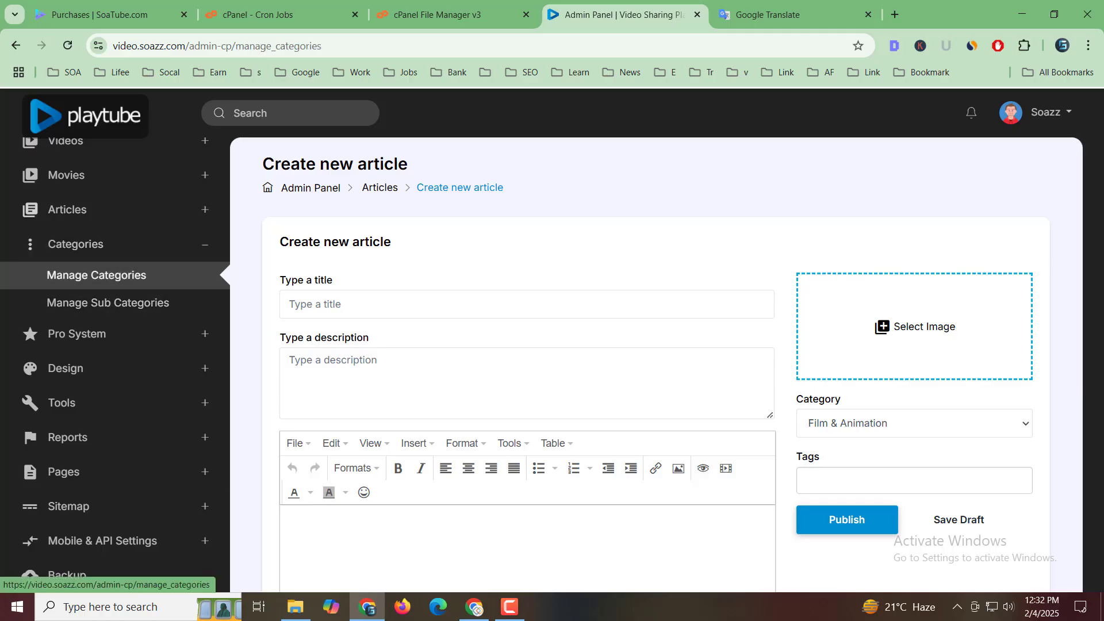
pyautogui.scroll(-6, 656, 362)
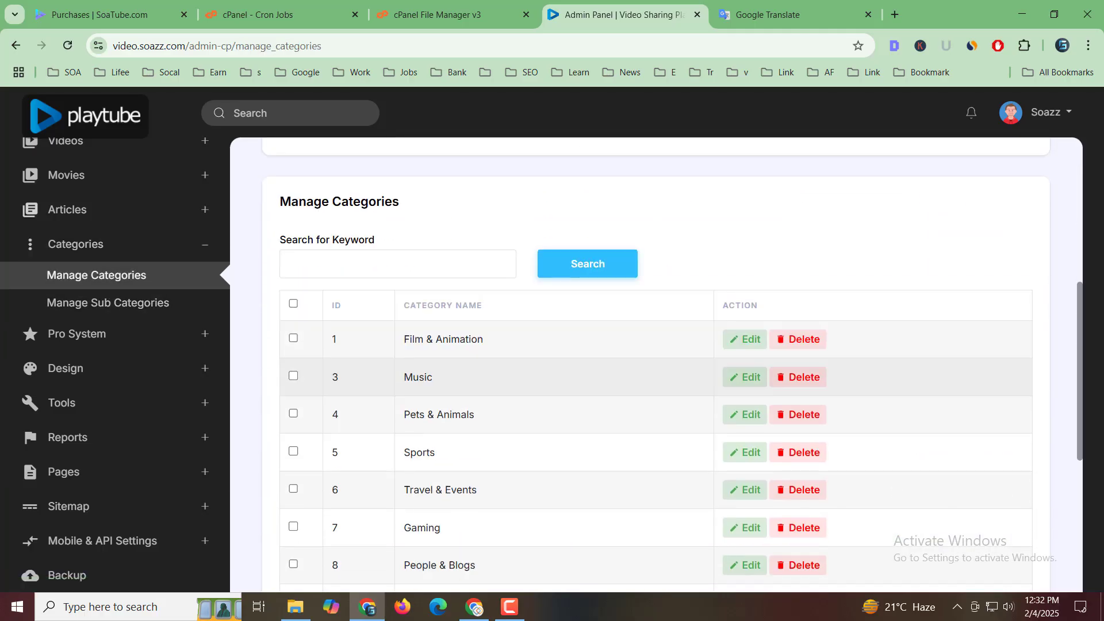
pyautogui.scroll(-2, 656, 368)
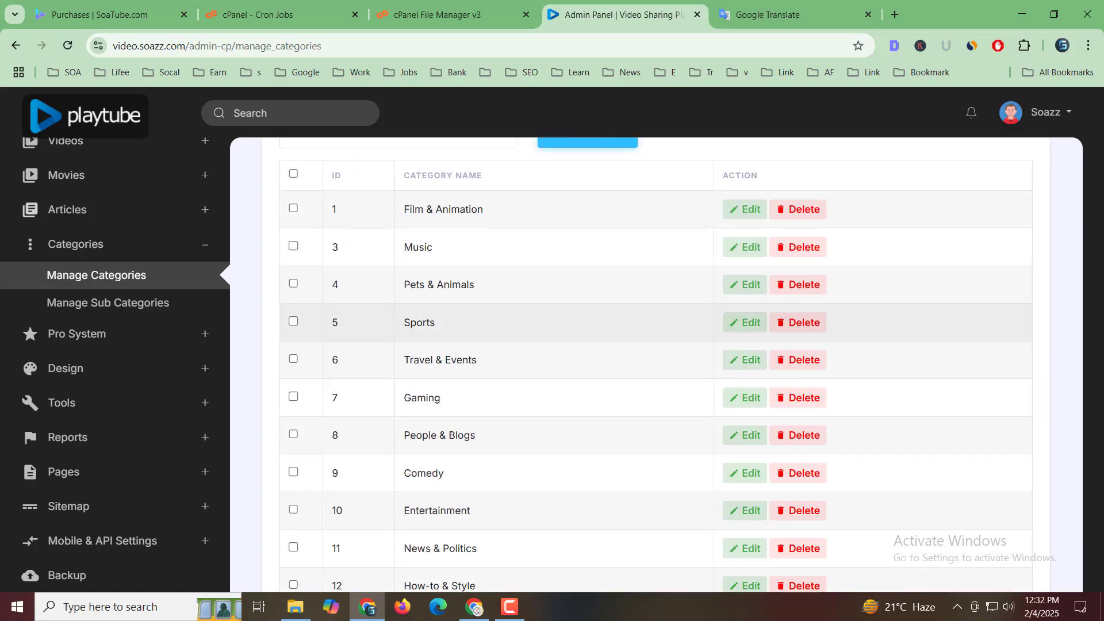
pyautogui.scroll(1, 656, 368)
pyautogui.scroll(4, 655, 368)
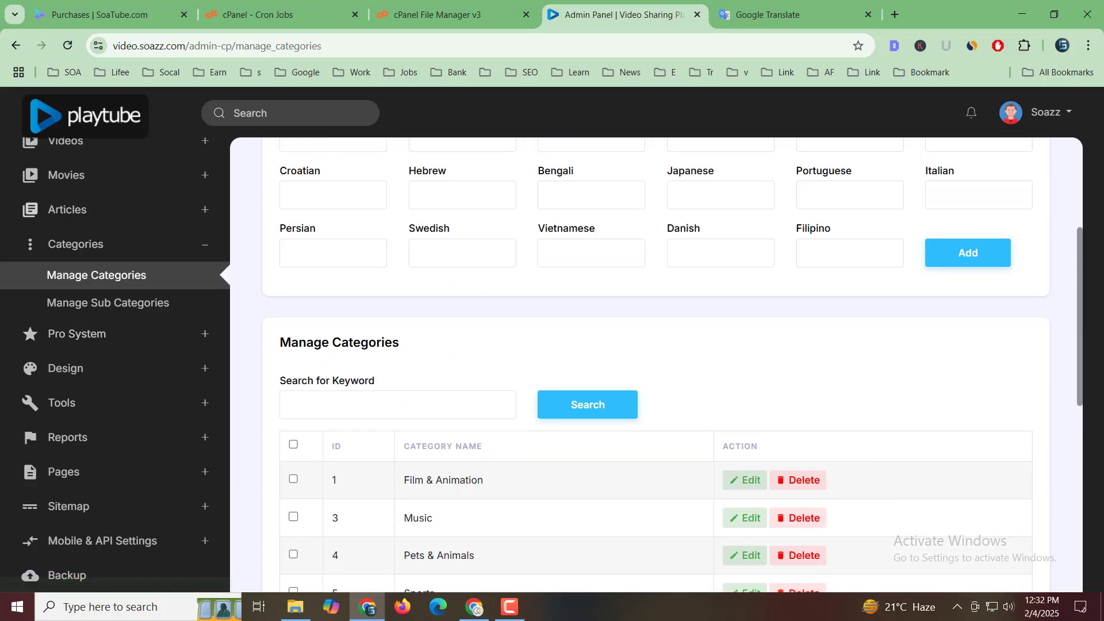
pyautogui.scroll(2, 655, 368)
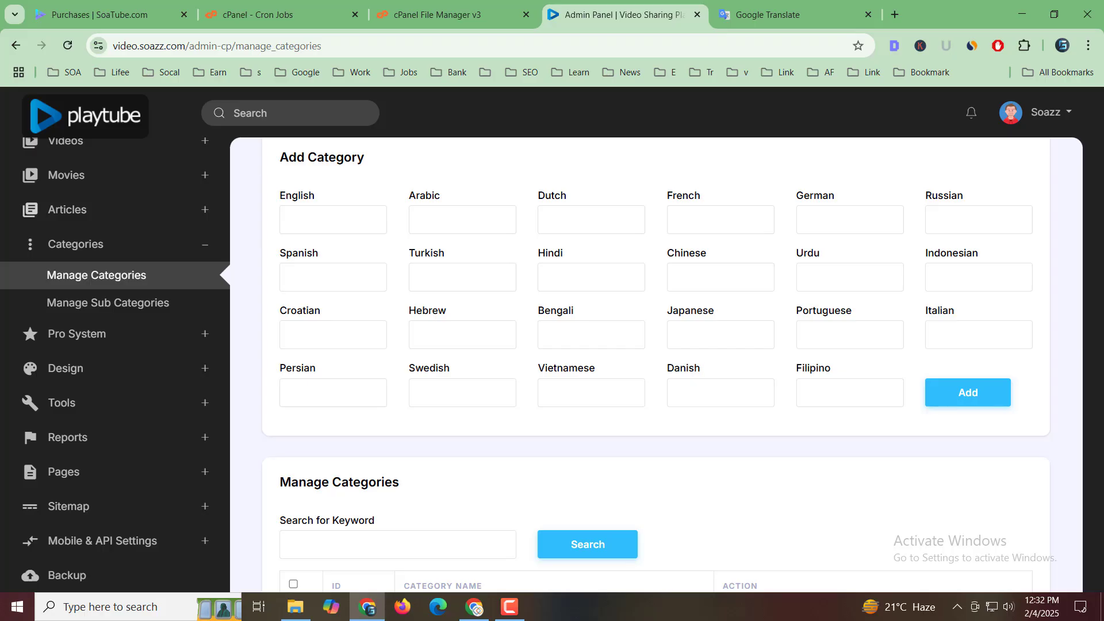
pyautogui.click(333, 219)
pyautogui.hotkey('ctrl', 'v')
pyautogui.hotkey('ctrl', 'a')
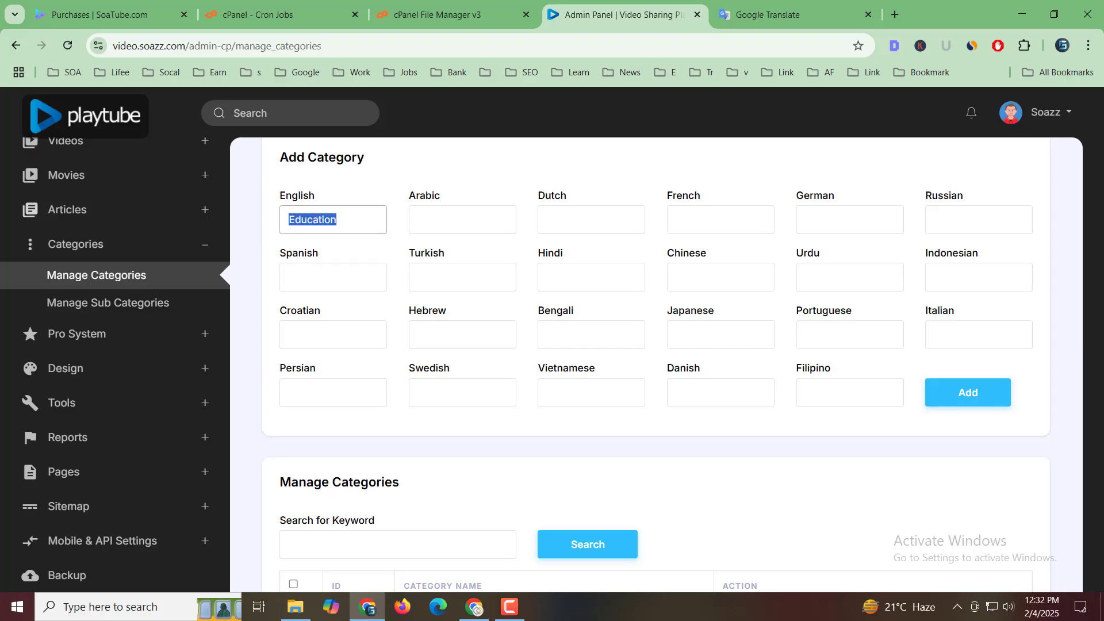
pyautogui.scroll(-3, 656, 368)
# Pick Music as a new sub-category's parent, then go to Pro System Settings
pyautogui.click(108, 303)
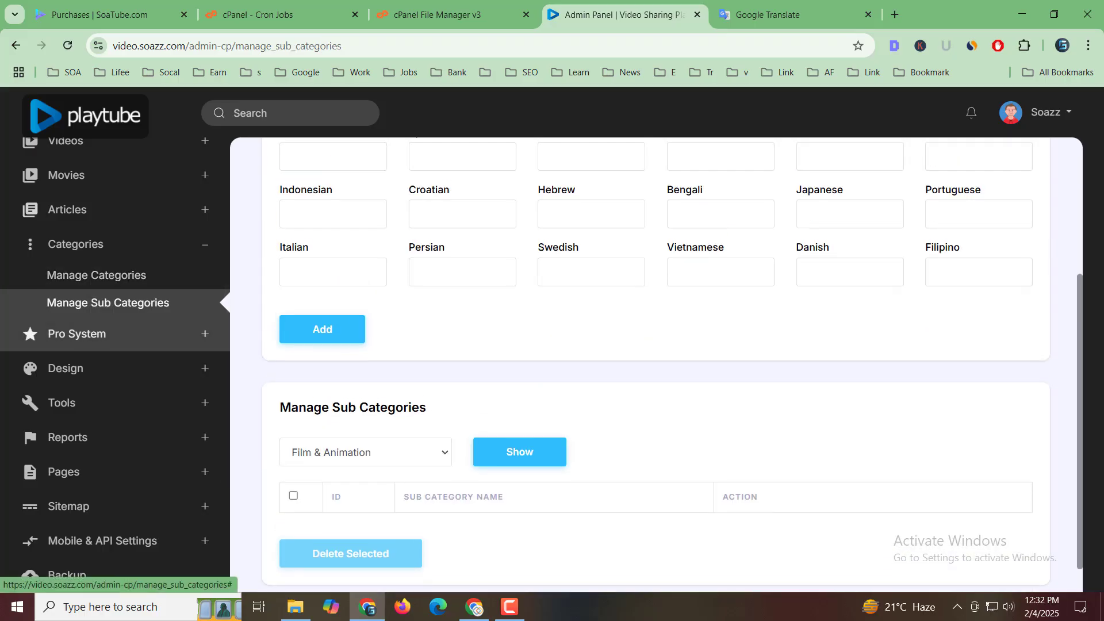
pyautogui.scroll(-2, 655, 368)
pyautogui.scroll(-2, 655, 368)
pyautogui.scroll(4, 656, 368)
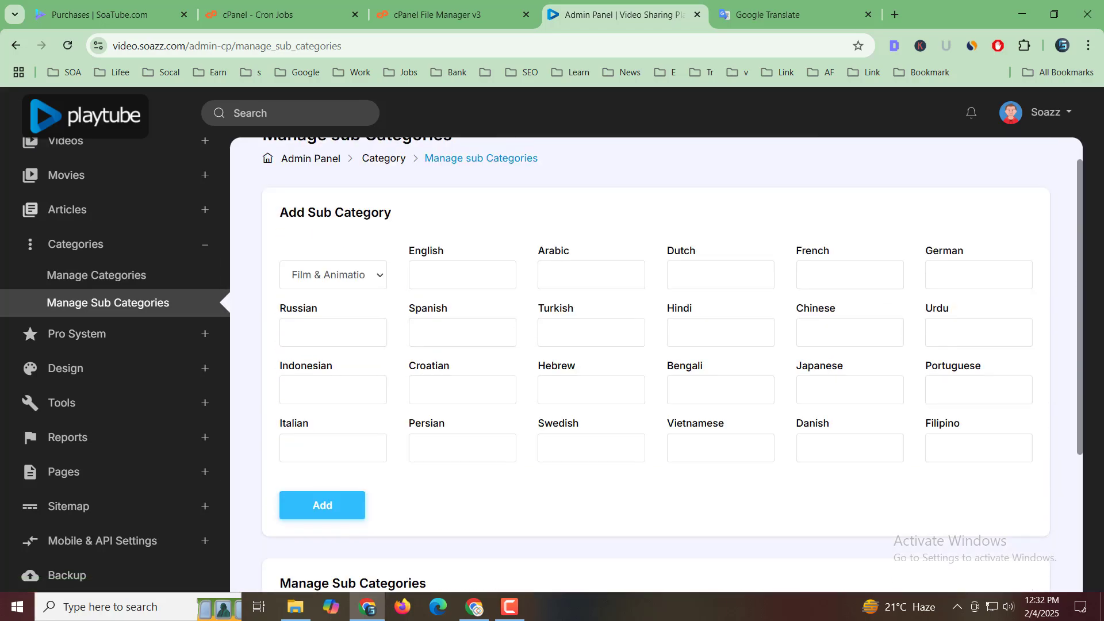
pyautogui.click(333, 275)
pyautogui.click(307, 317)
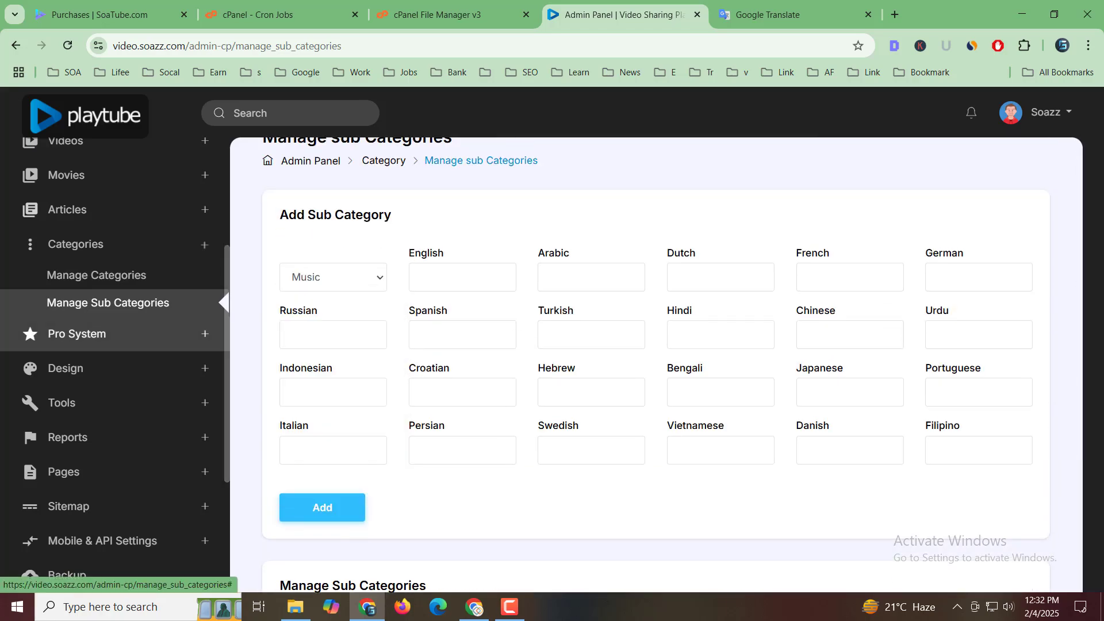
pyautogui.click(77, 334)
pyautogui.click(98, 309)
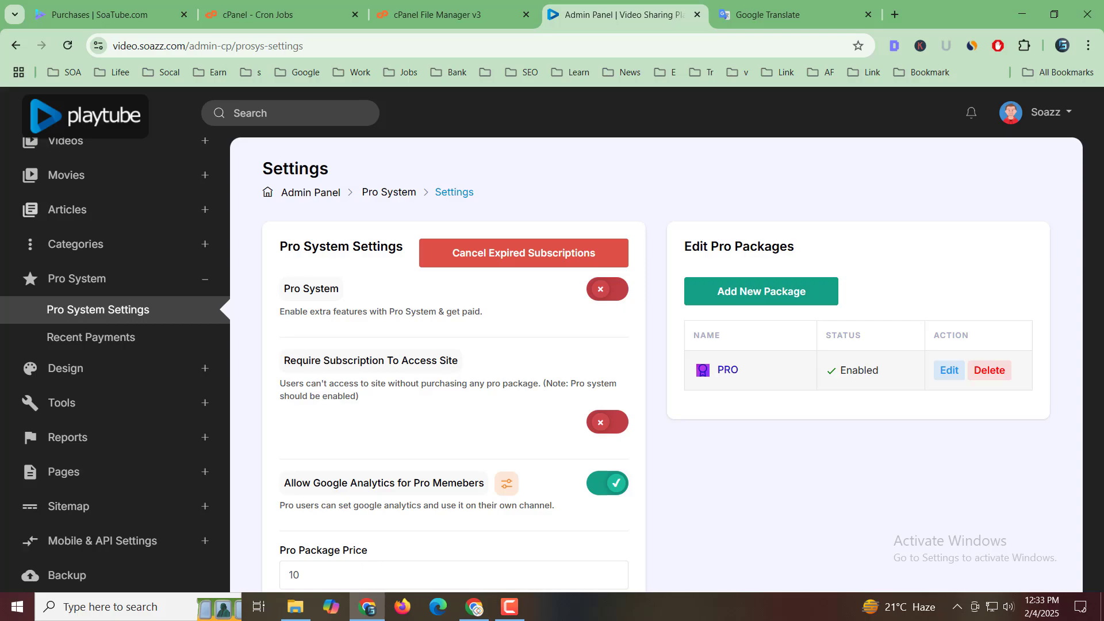
# Toggle Pro System on and back off, leave Pro Package Price at 10, then view Themes
pyautogui.click(607, 289)
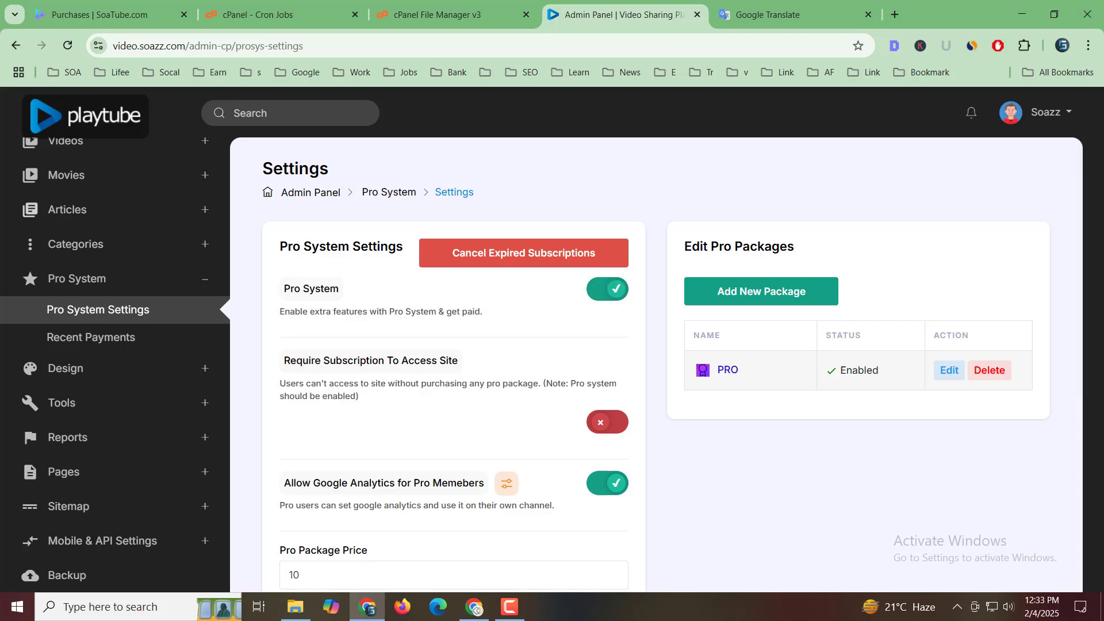
pyautogui.click(608, 289)
pyautogui.scroll(-2, 655, 363)
pyautogui.click(302, 433)
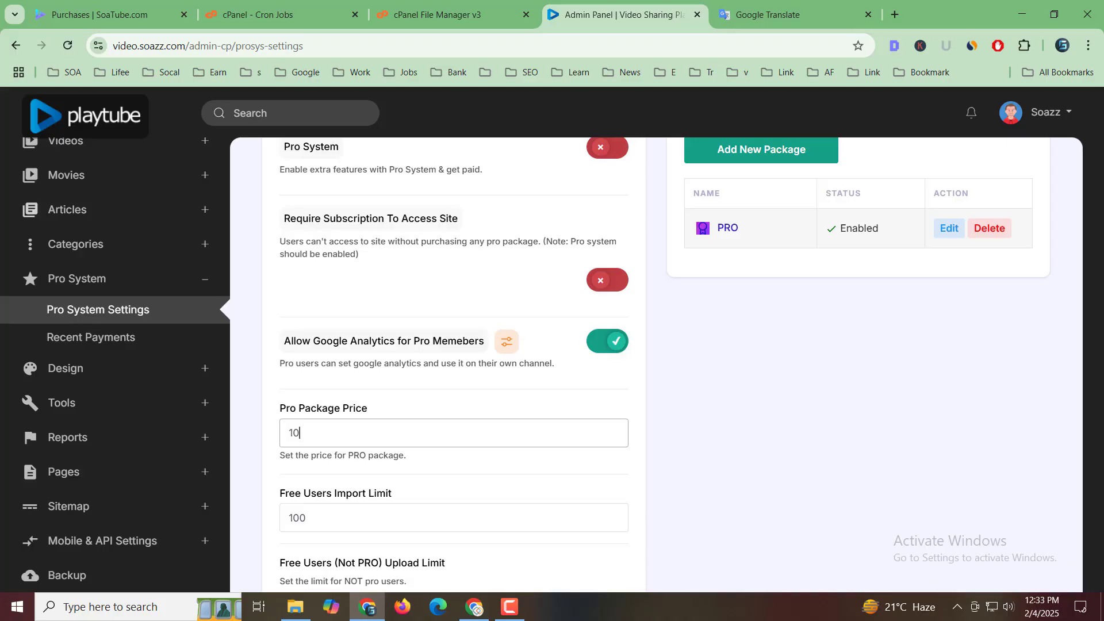
pyautogui.press('Tab')
pyautogui.scroll(-3, 454, 362)
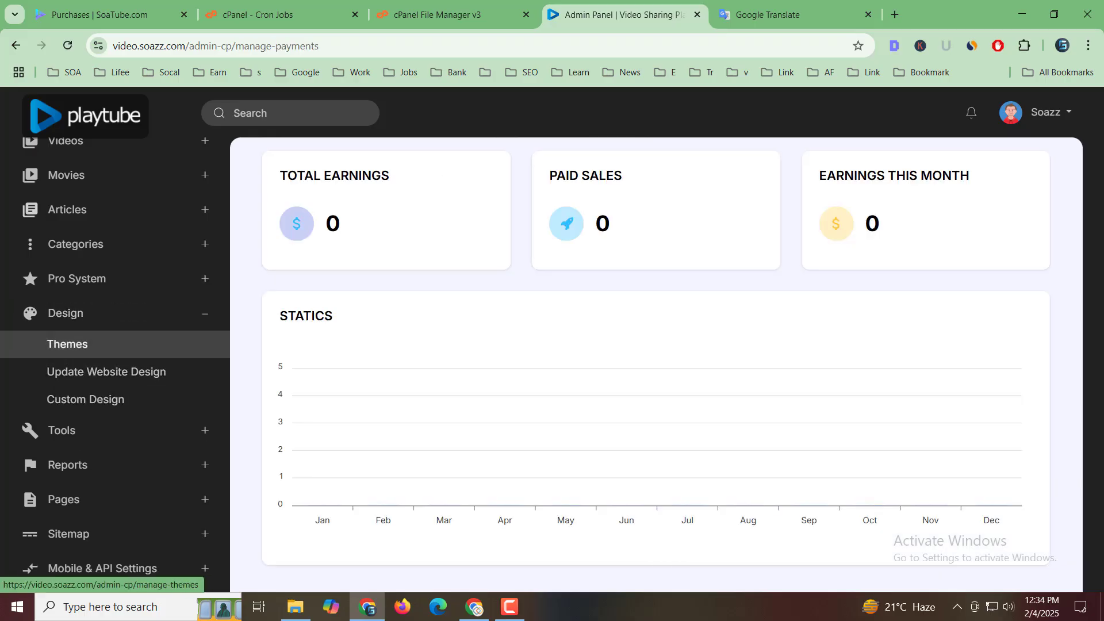
pyautogui.click(67, 344)
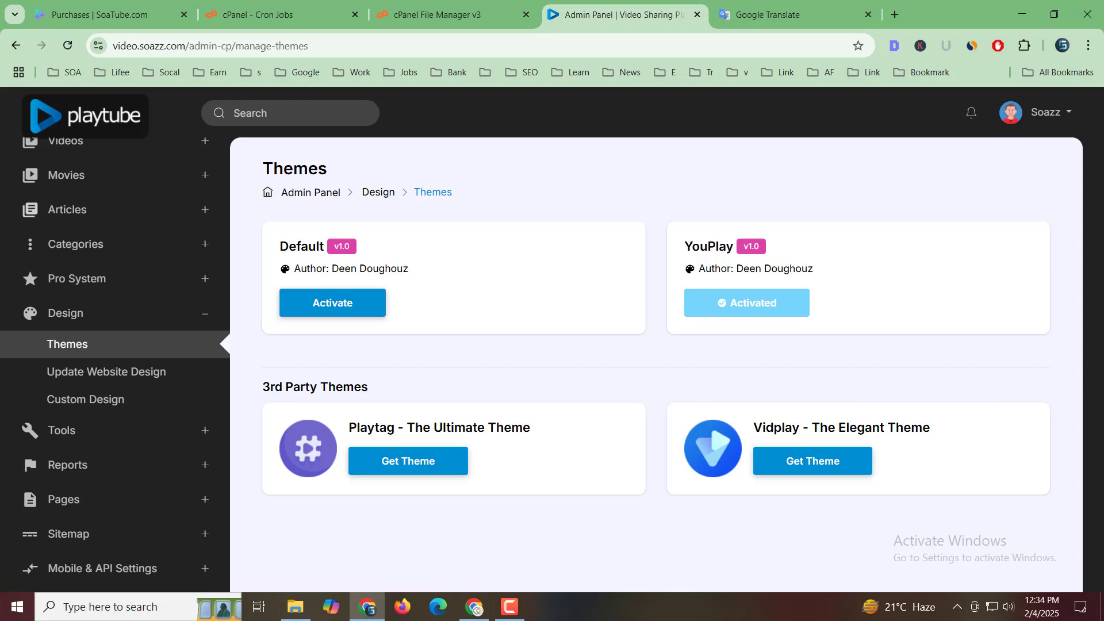
# Activate the Default theme and view the public homepage in a new tab
pyautogui.moveTo(279, 246); pyautogui.dragTo(354, 246)
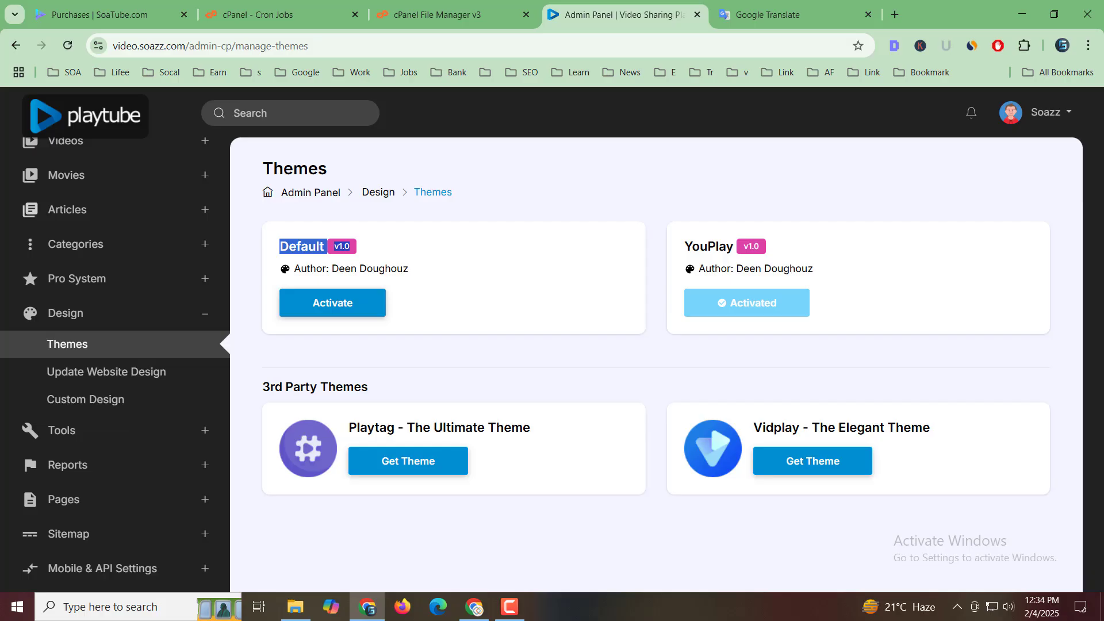
pyautogui.click(332, 303)
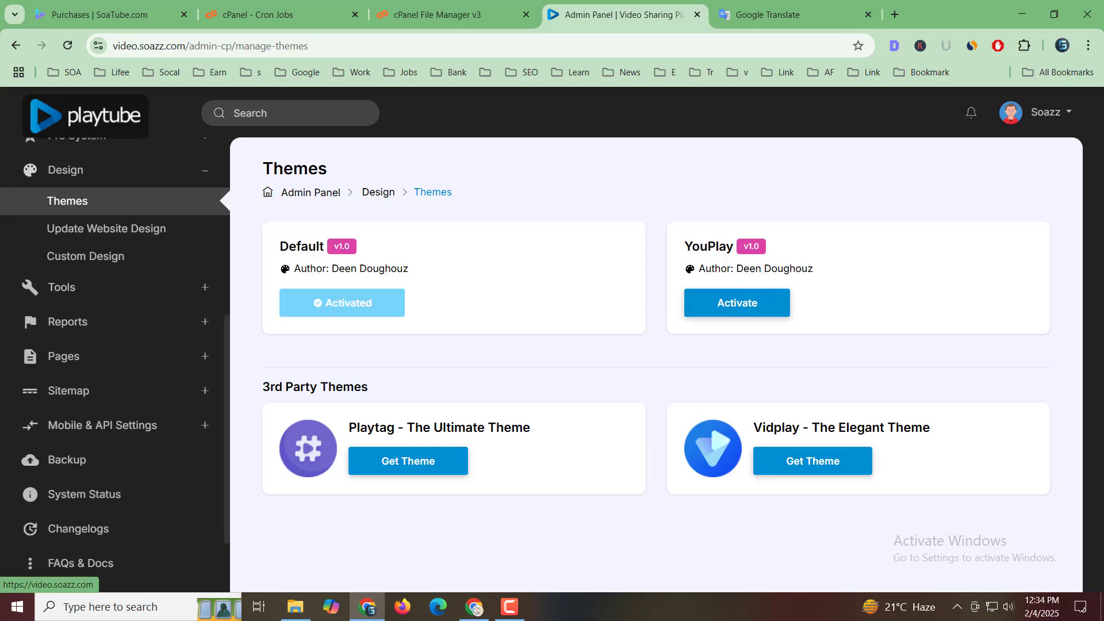
pyautogui.rightClick(101, 121)
pyautogui.click(138, 140)
pyautogui.hotkey('ctrl', 'Tab')
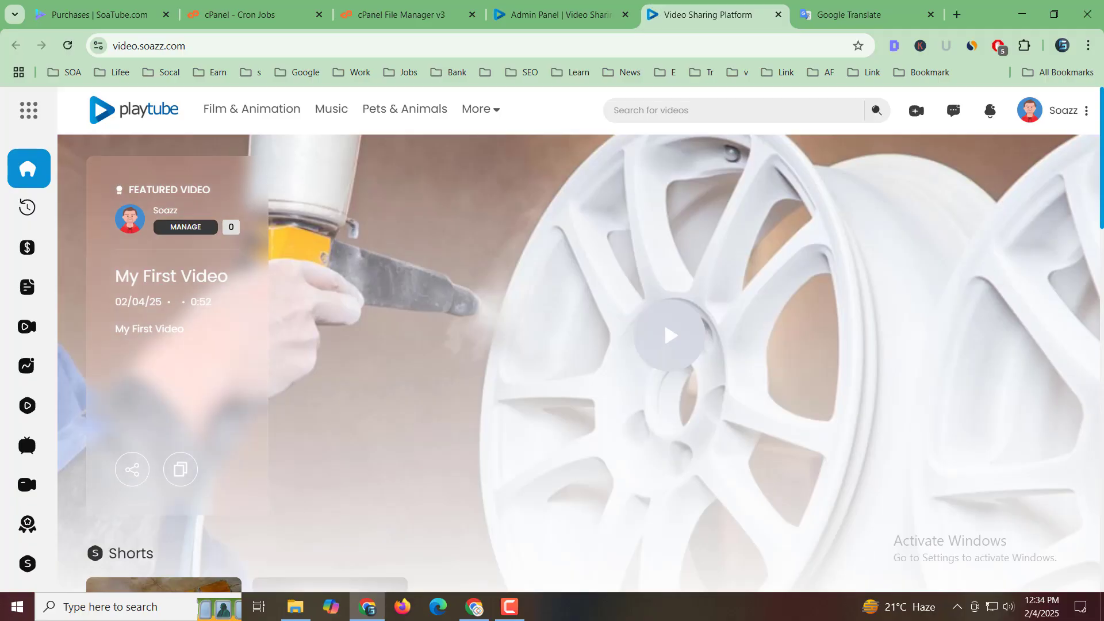
pyautogui.click(28, 110)
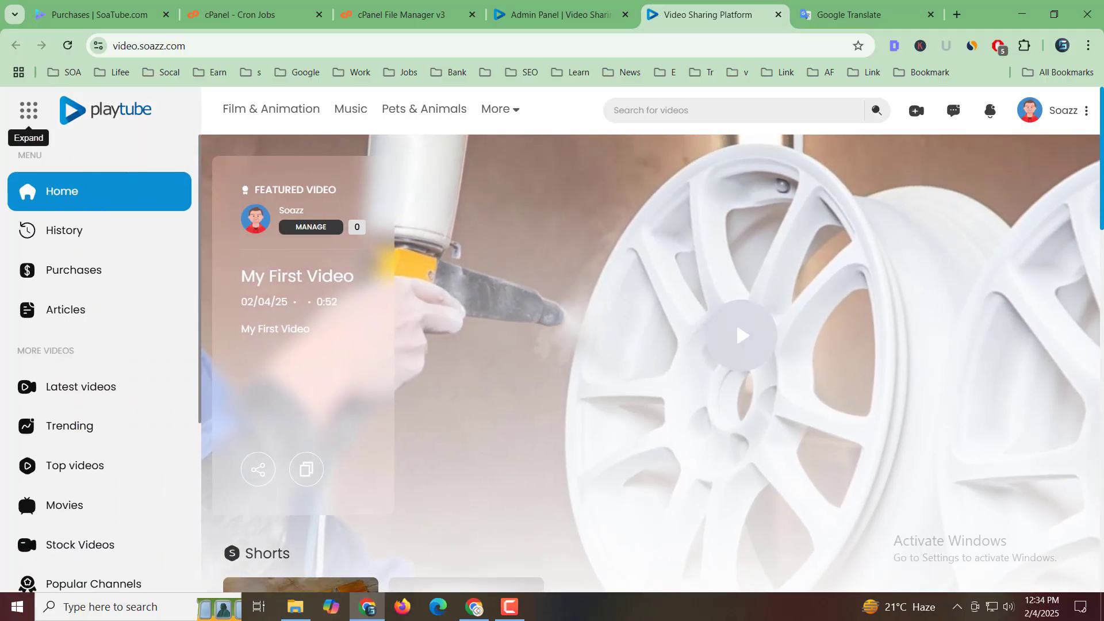
pyautogui.scroll(-15, 652, 340)
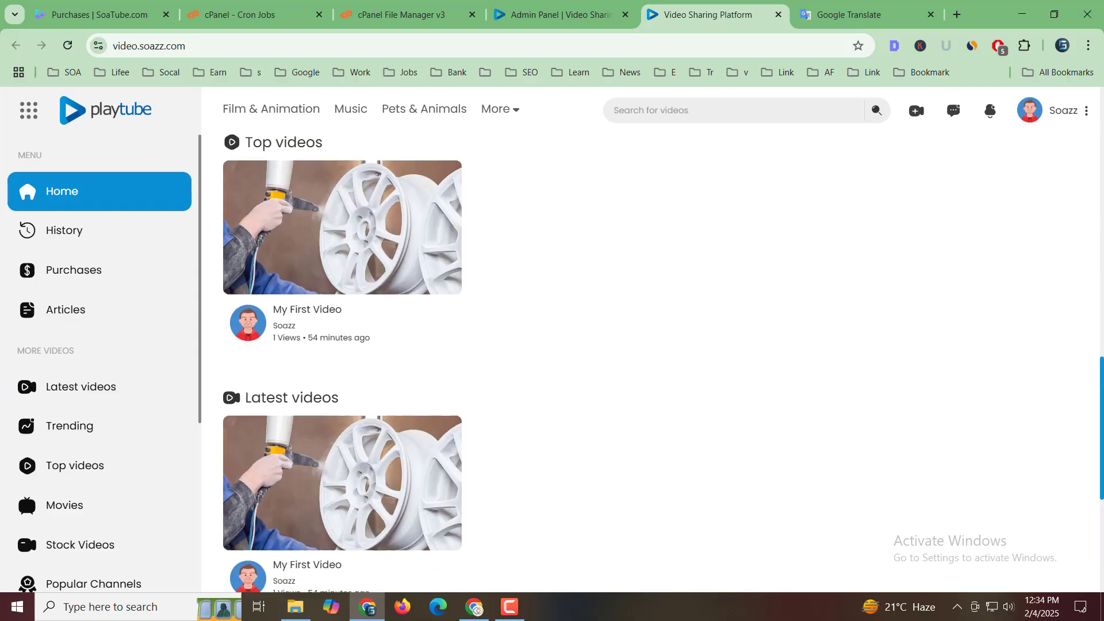
pyautogui.scroll(15, 652, 362)
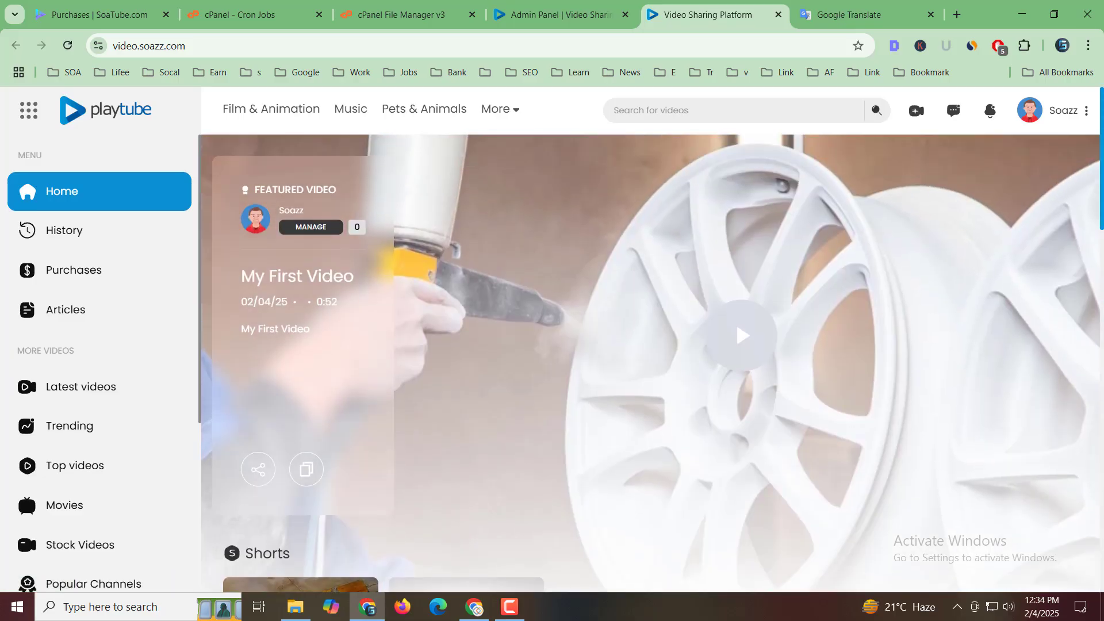
# Re-activate YouPlay and reload the public homepage to see its layout
pyautogui.click(561, 15)
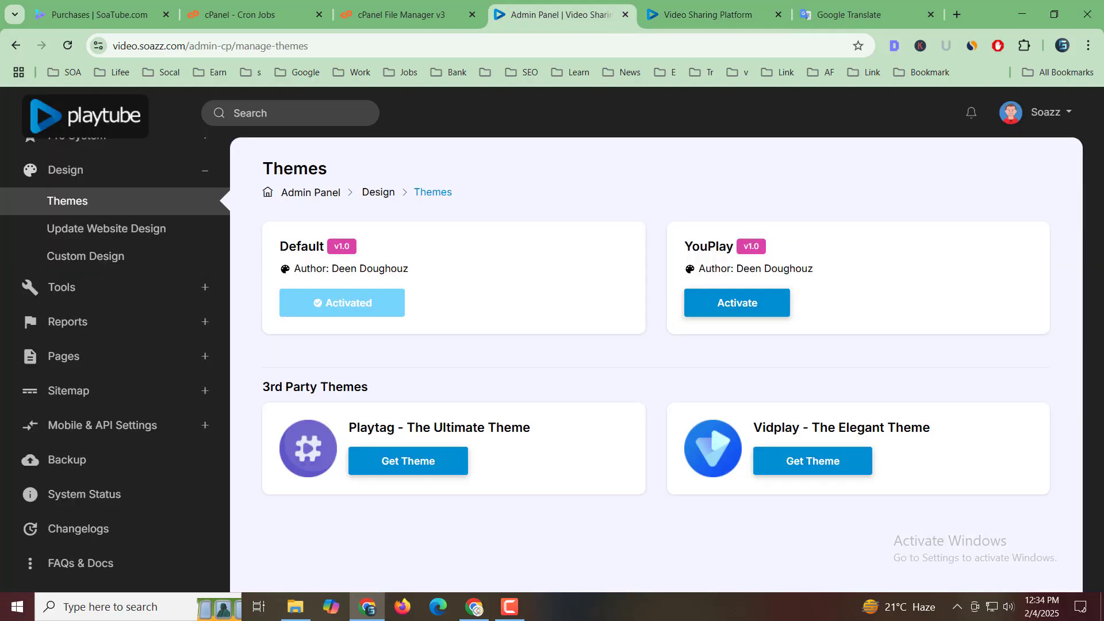
pyautogui.click(738, 303)
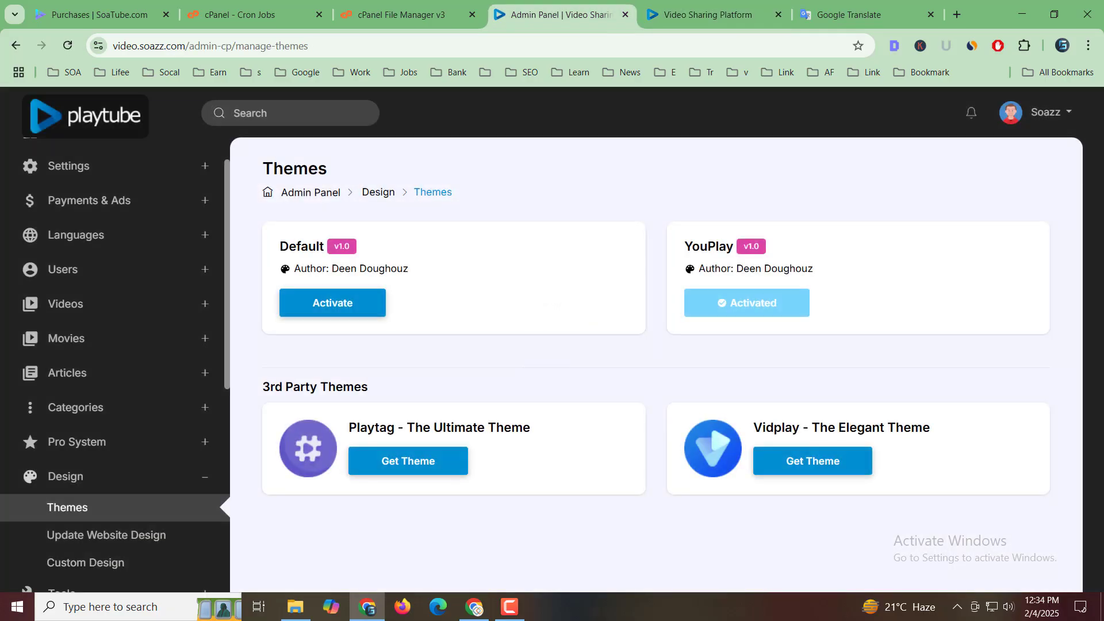
pyautogui.hotkey('ctrl', 'Tab')
pyautogui.press('F5')
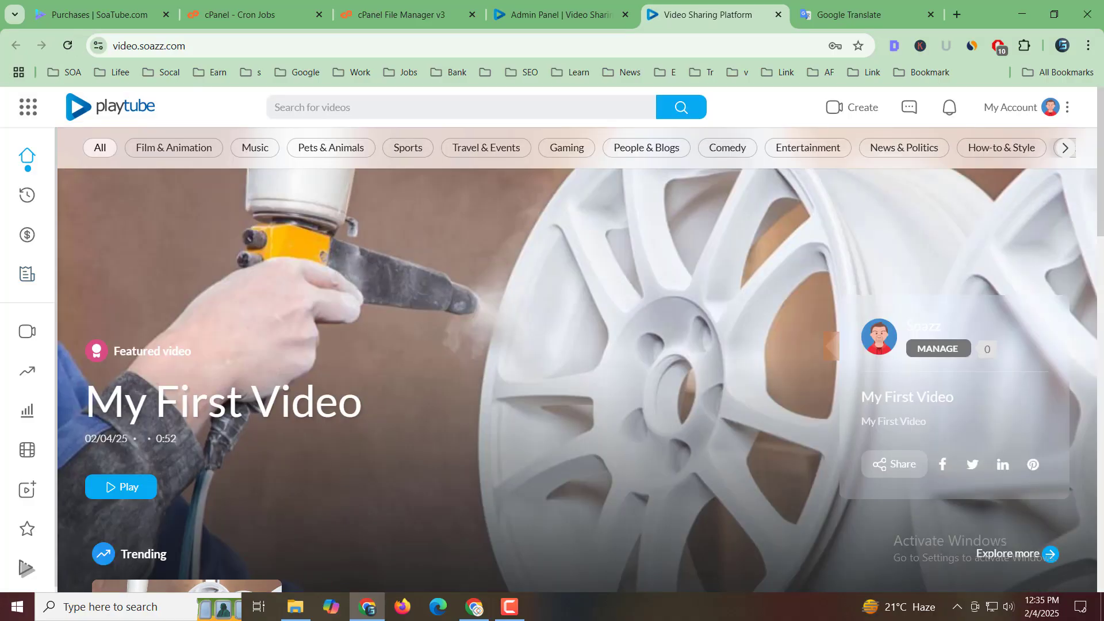
pyautogui.click(27, 107)
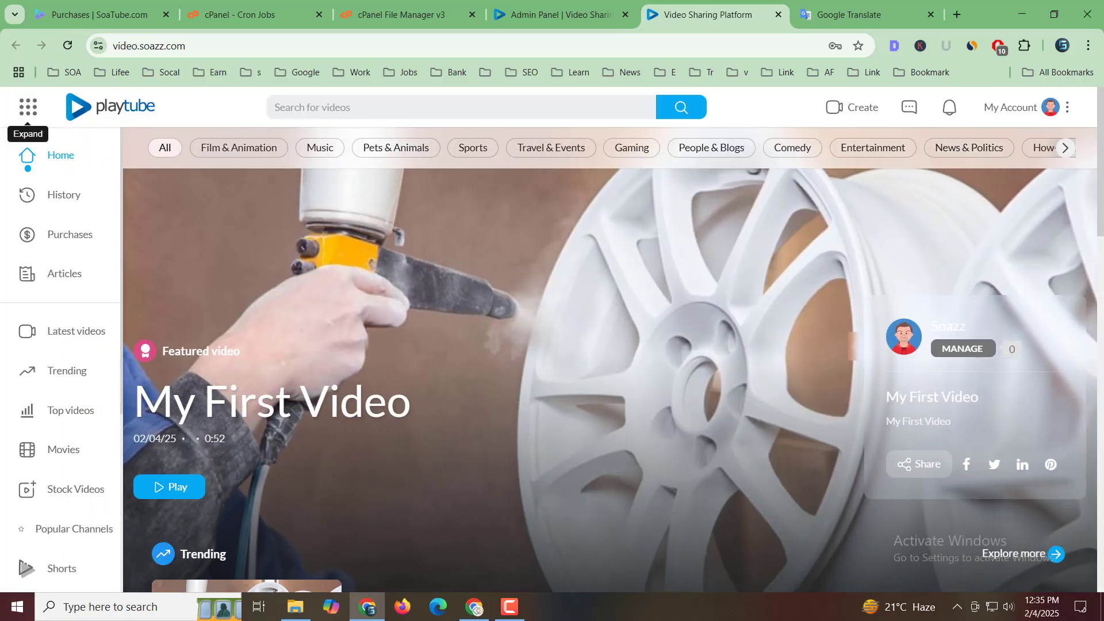
pyautogui.rightClick(520, 432)
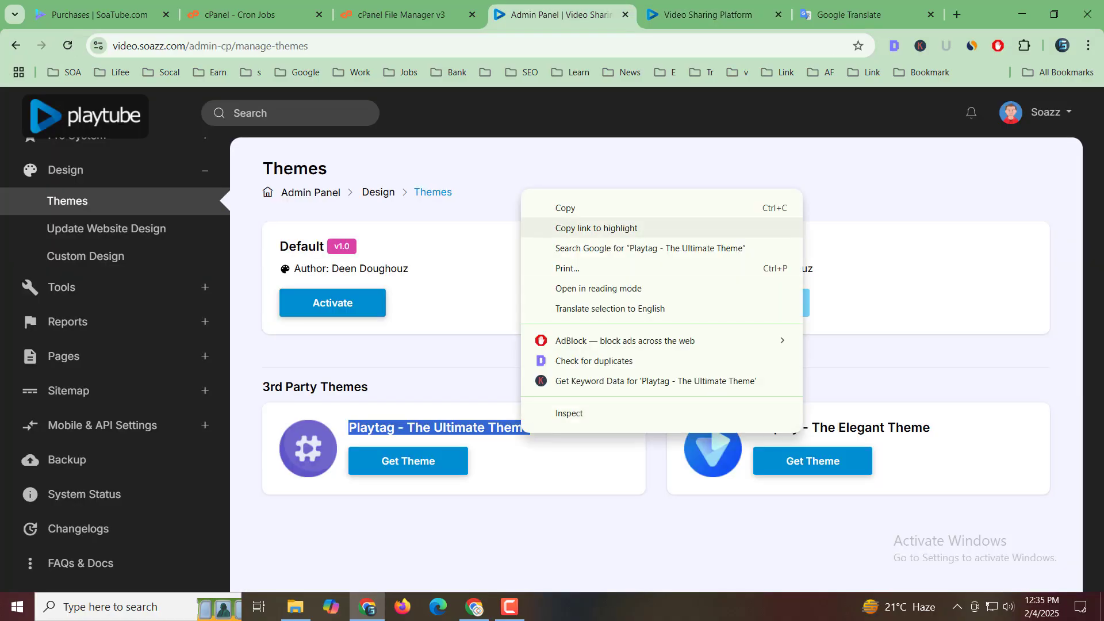
# Copy the name 'Playtag' and search for it on the SoaTube marketplace
pyautogui.click(565, 209)
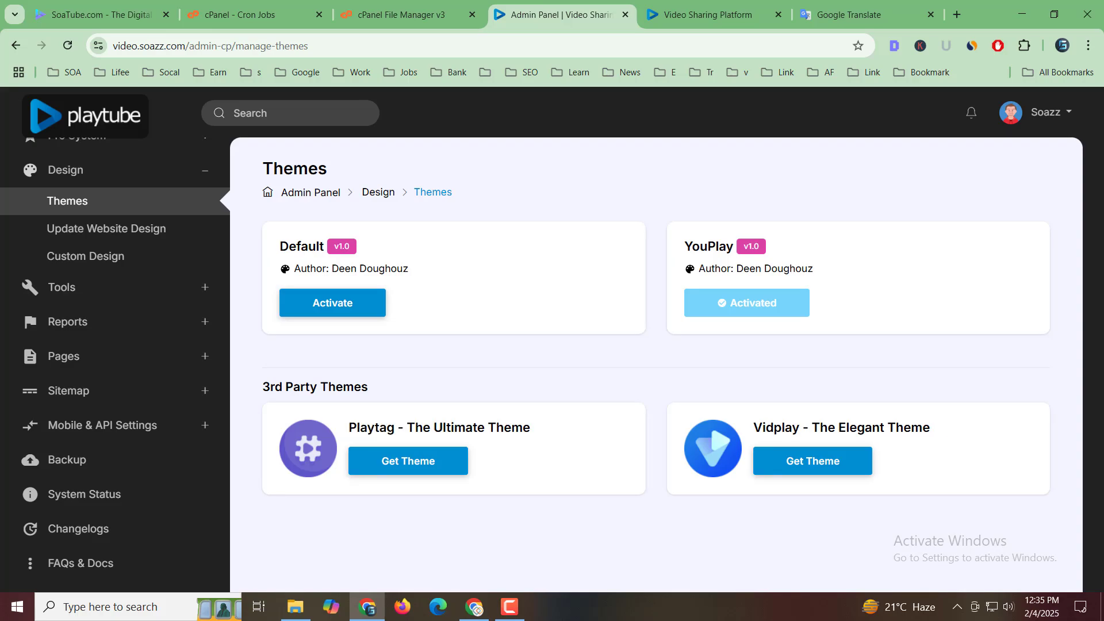
pyautogui.doubleClick(374, 429)
pyautogui.rightClick(374, 429)
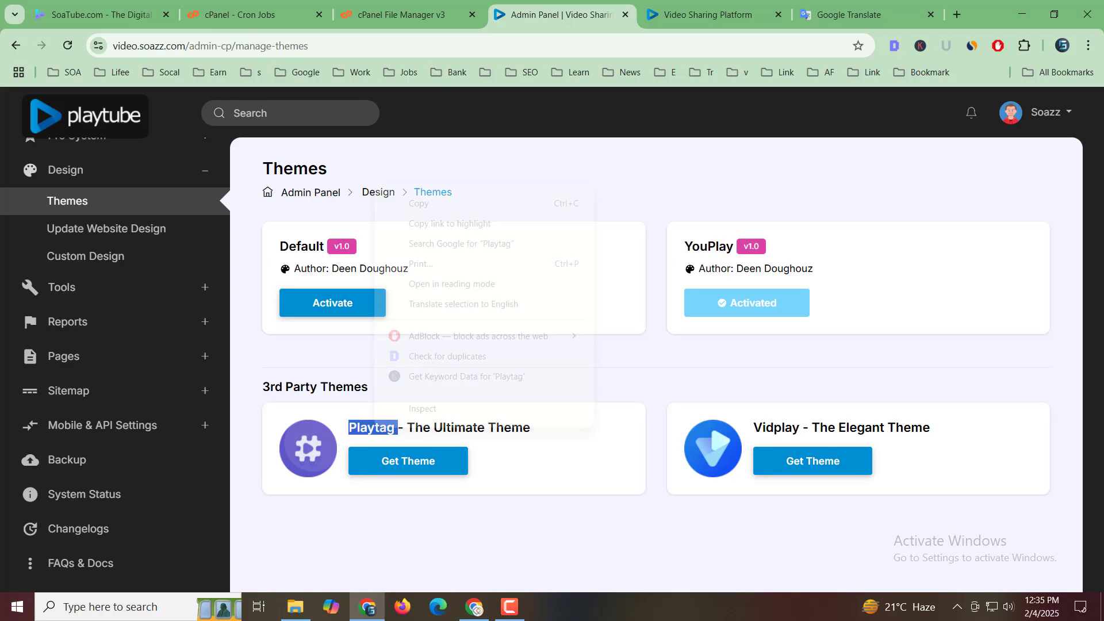
pyautogui.click(437, 204)
pyautogui.click(102, 15)
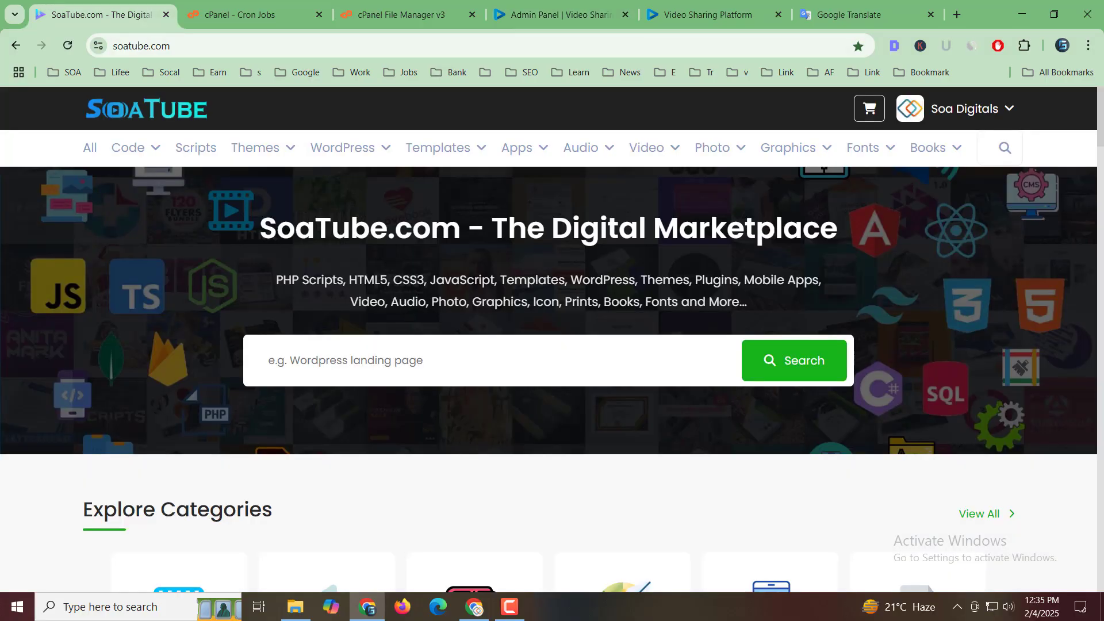
pyautogui.rightClick(365, 360)
pyautogui.click(426, 175)
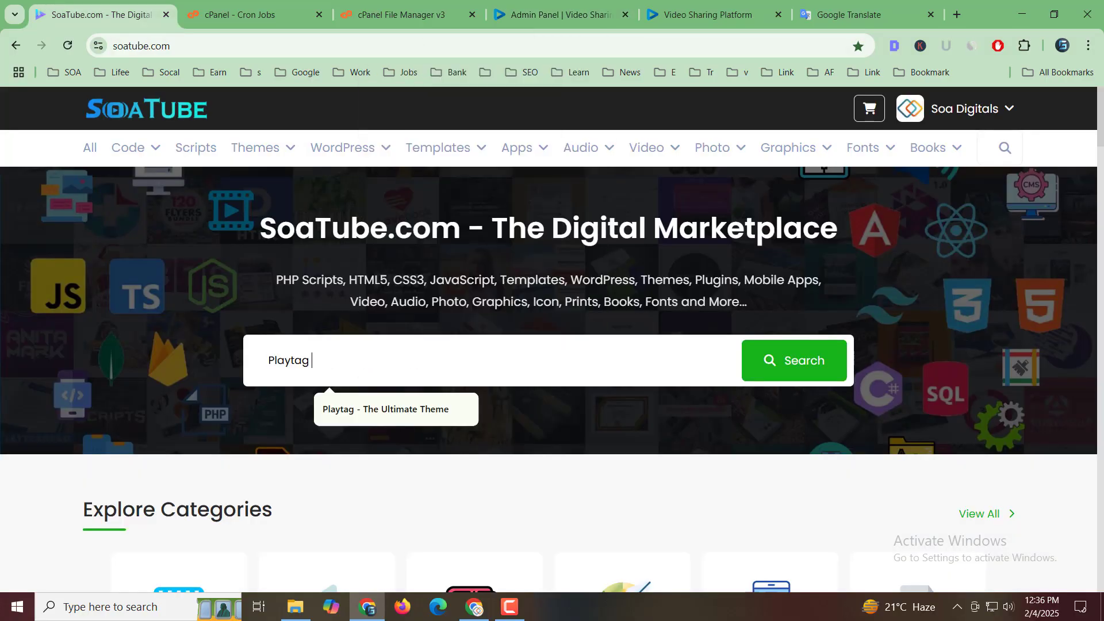
pyautogui.click(794, 361)
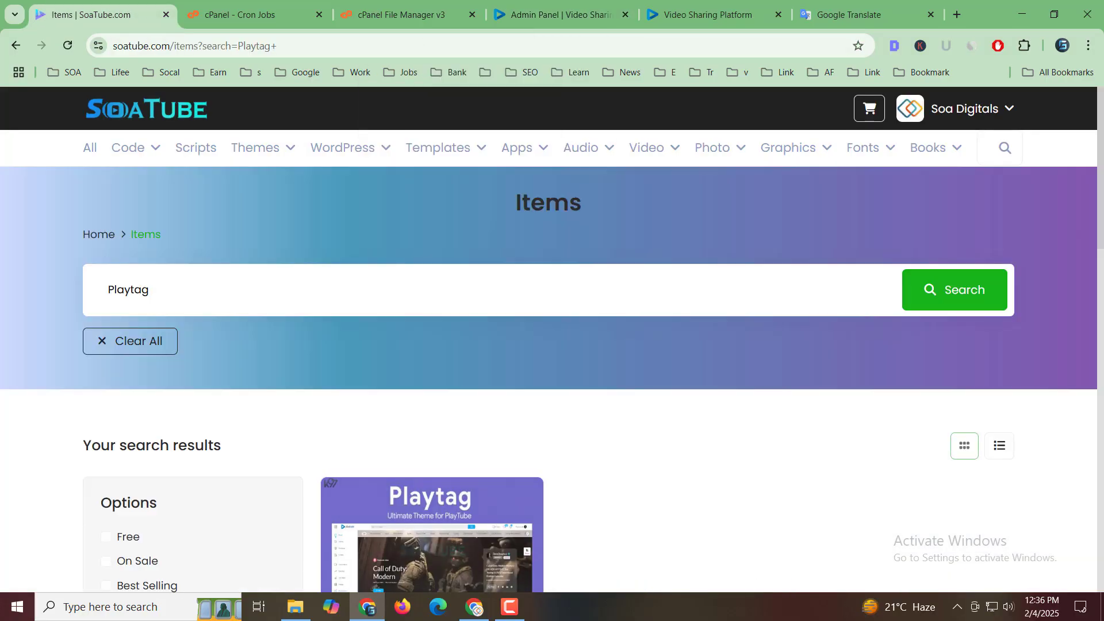
pyautogui.scroll(-2, 488, 506)
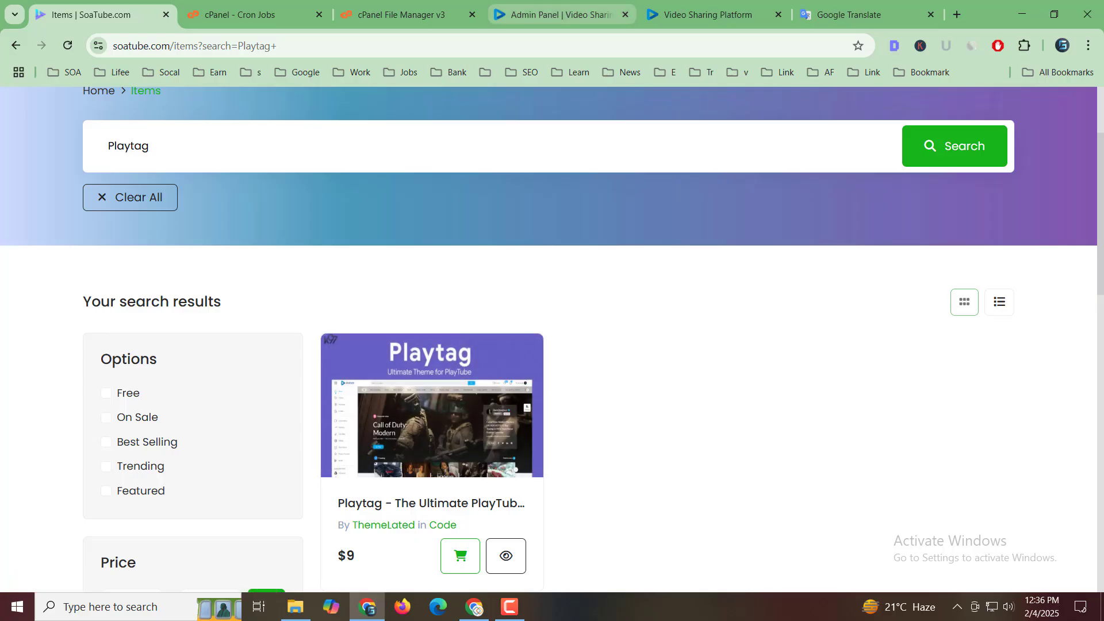
# Copy the name 'Vidplay' and search for it on SoaTube, replacing the Playtag search
pyautogui.click(561, 14)
pyautogui.moveTo(754, 428); pyautogui.dragTo(800, 428)
pyautogui.rightClick(784, 432)
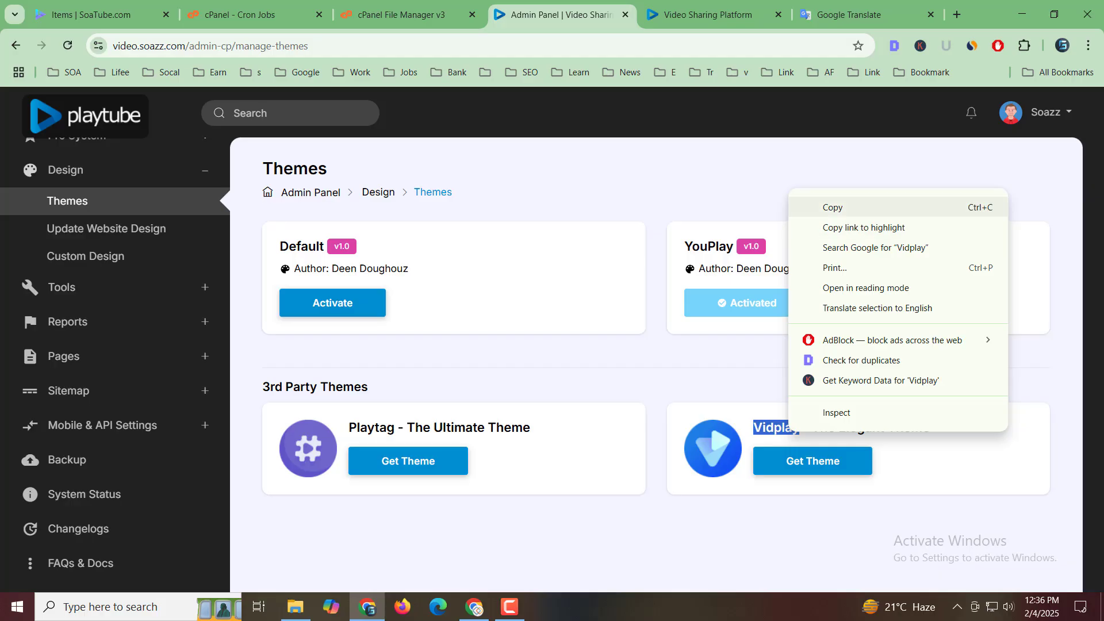
pyautogui.click(808, 206)
pyautogui.click(102, 14)
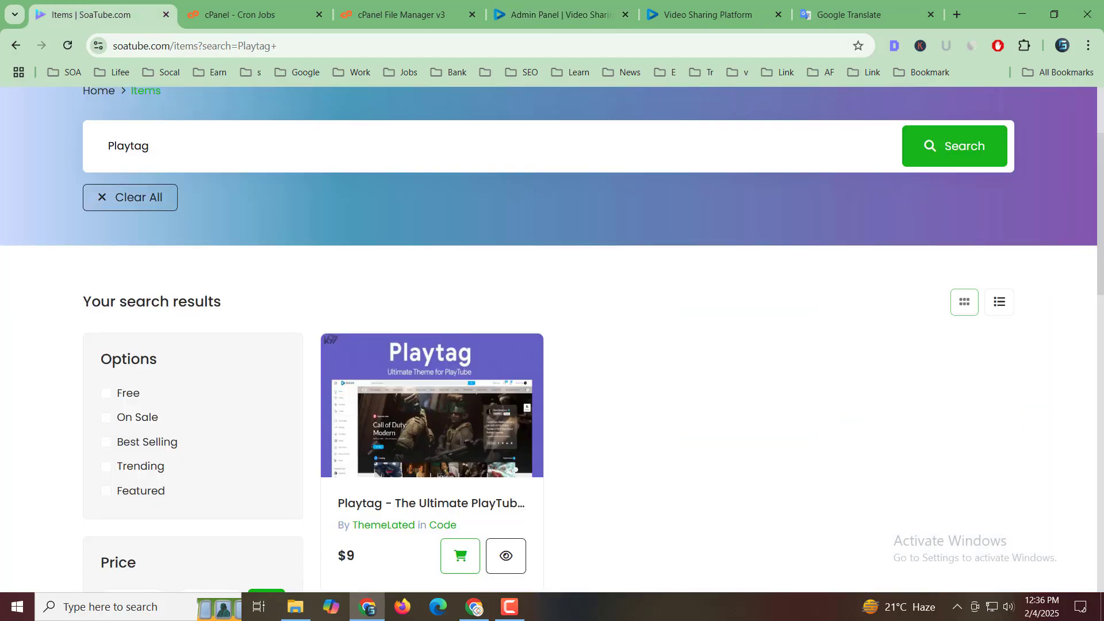
pyautogui.click(130, 198)
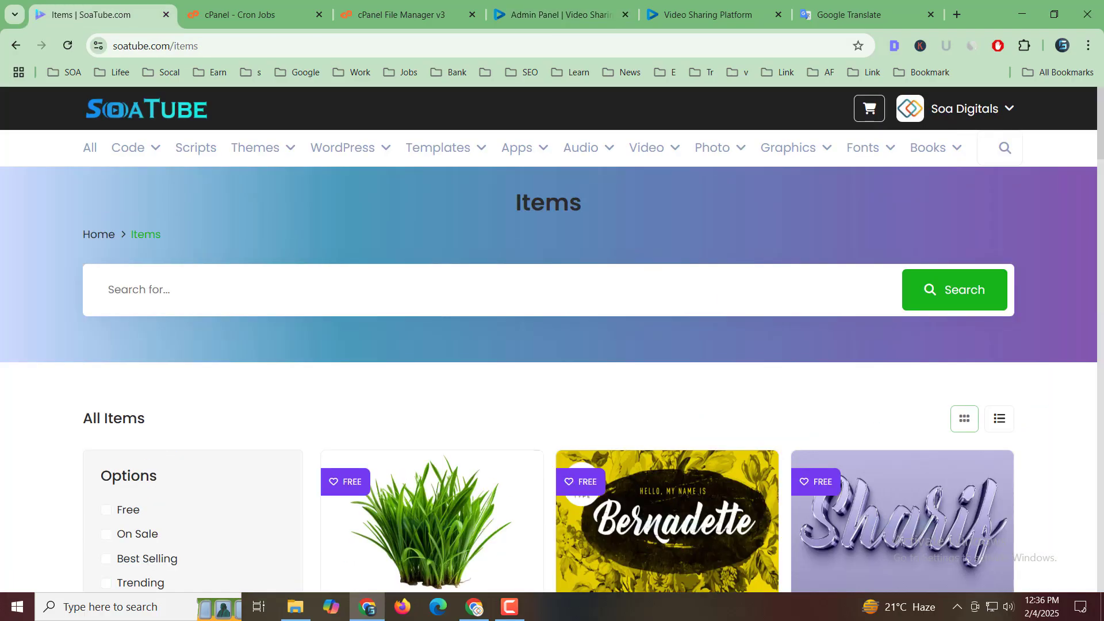
pyautogui.rightClick(212, 266)
pyautogui.click(247, 396)
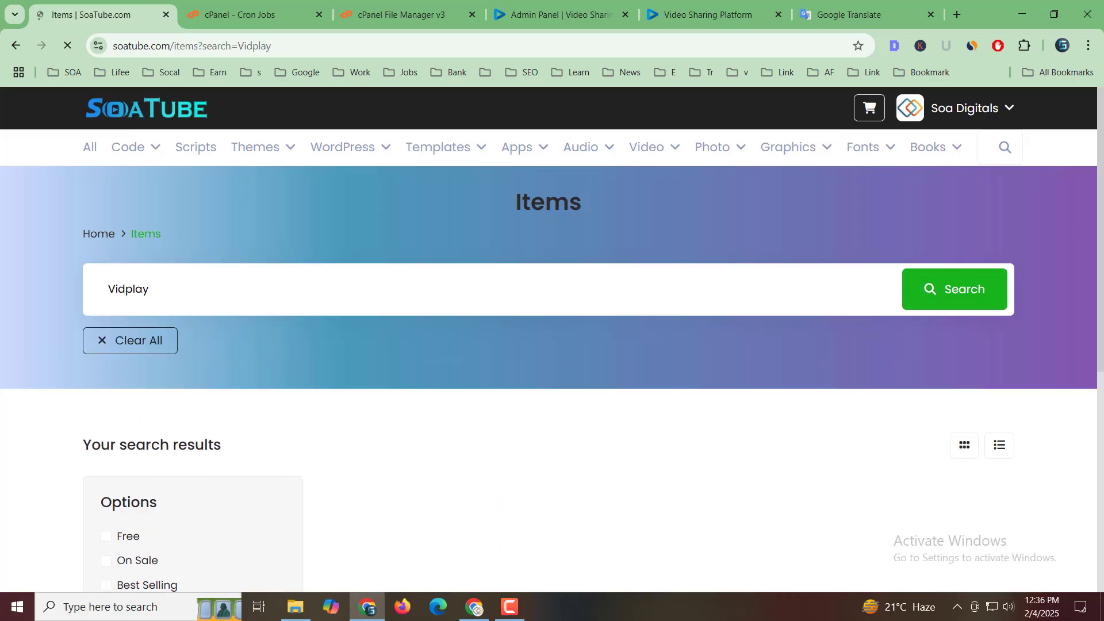
pyautogui.scroll(-3, 431, 402)
pyautogui.scroll(-1, 425, 432)
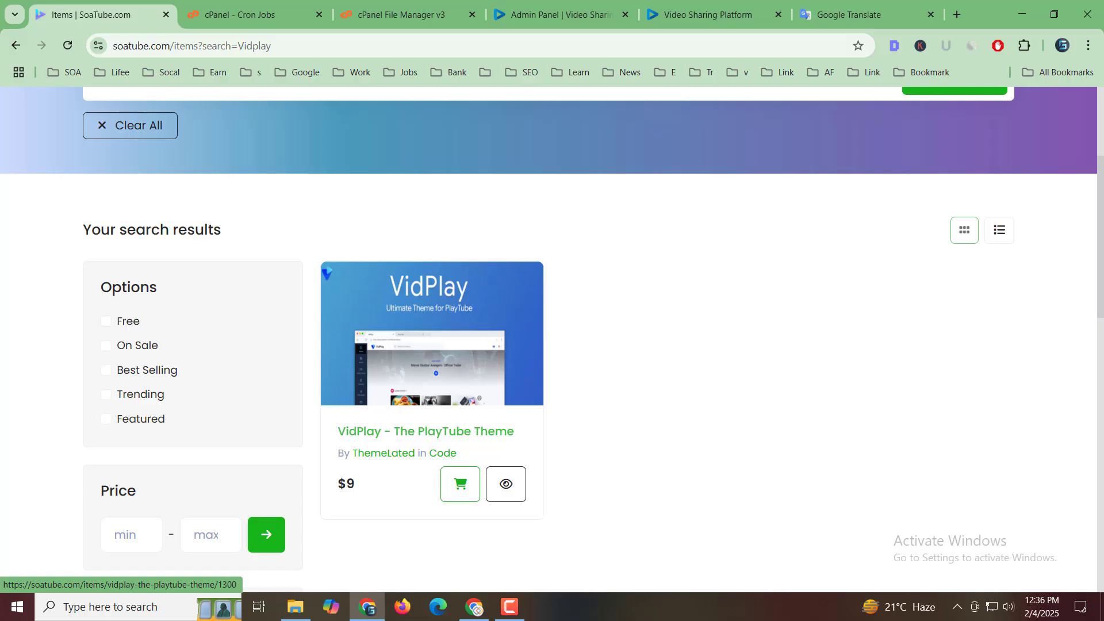
# Return to the admin panel and open Design > Update Website Design
pyautogui.click(699, 15)
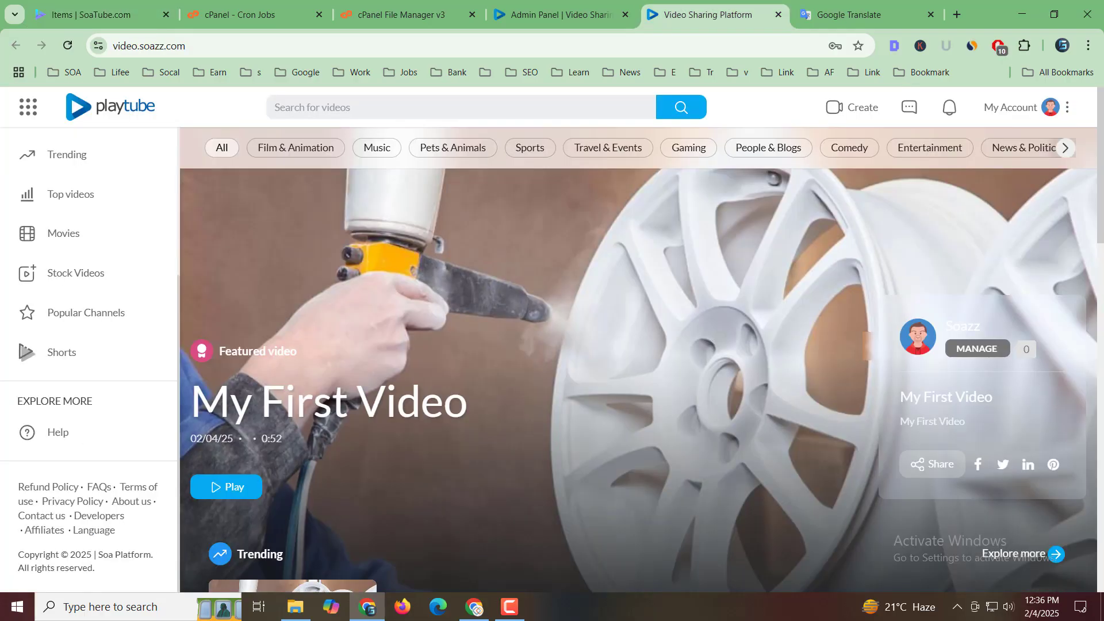
pyautogui.click(566, 15)
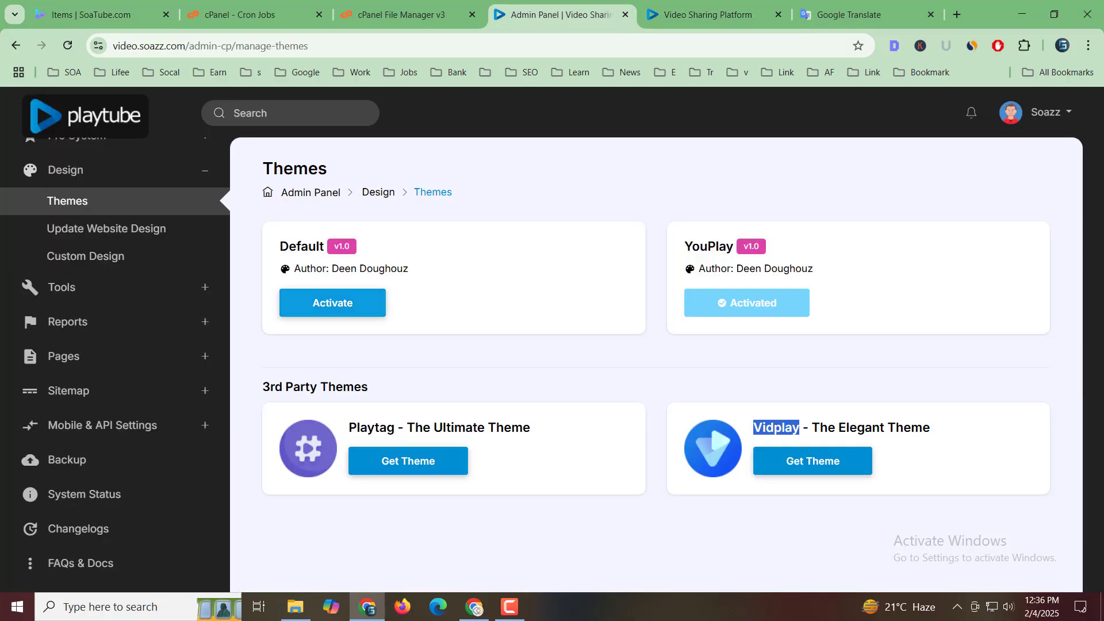
pyautogui.click(106, 228)
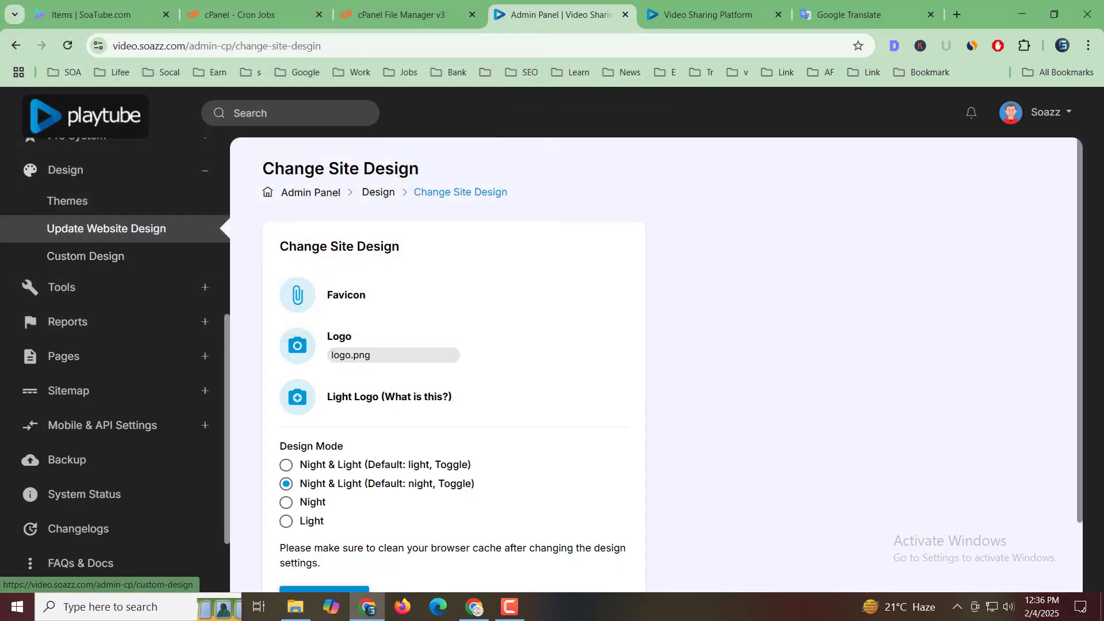
# Save the site design and reload the front-end homepage to see the SOAZZ branding
pyautogui.scroll(-3, 654, 363)
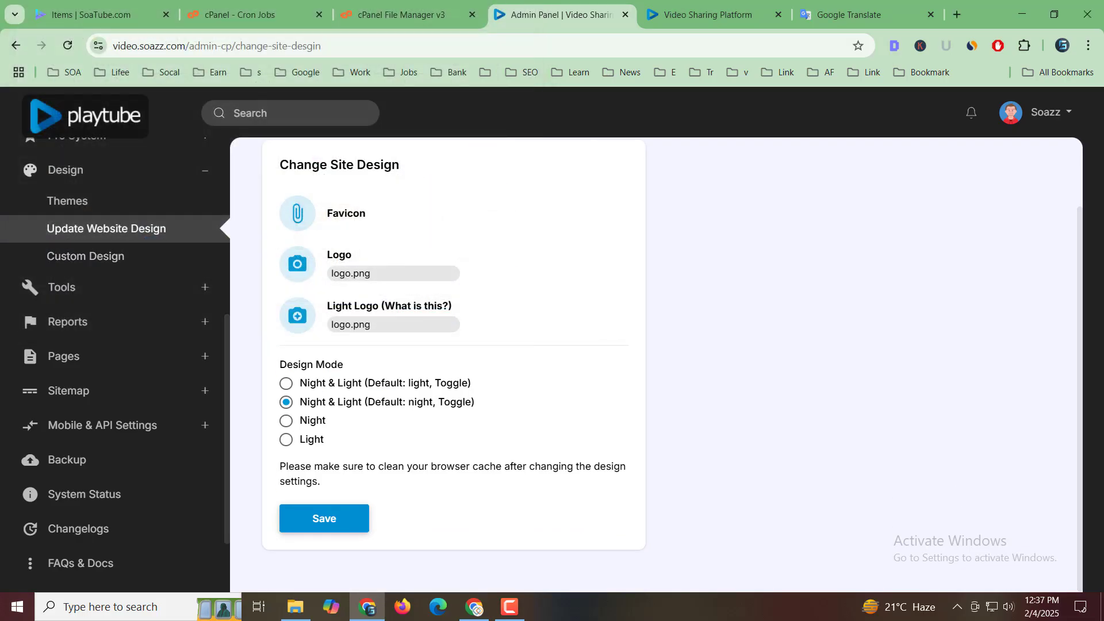
pyautogui.press('Return')
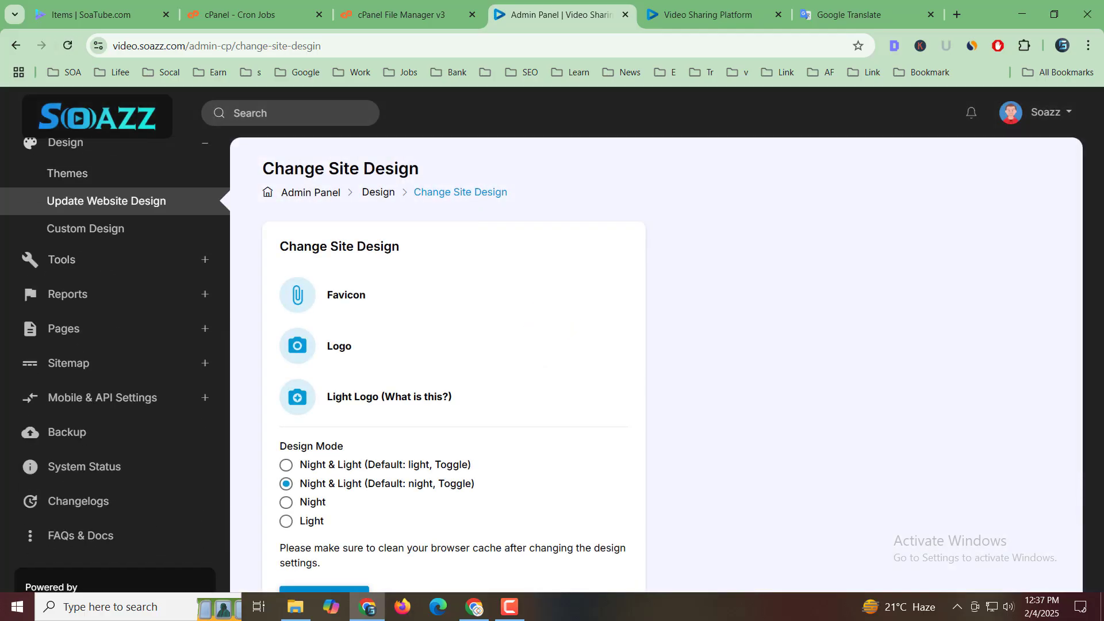
pyautogui.click(707, 15)
pyautogui.press('F5')
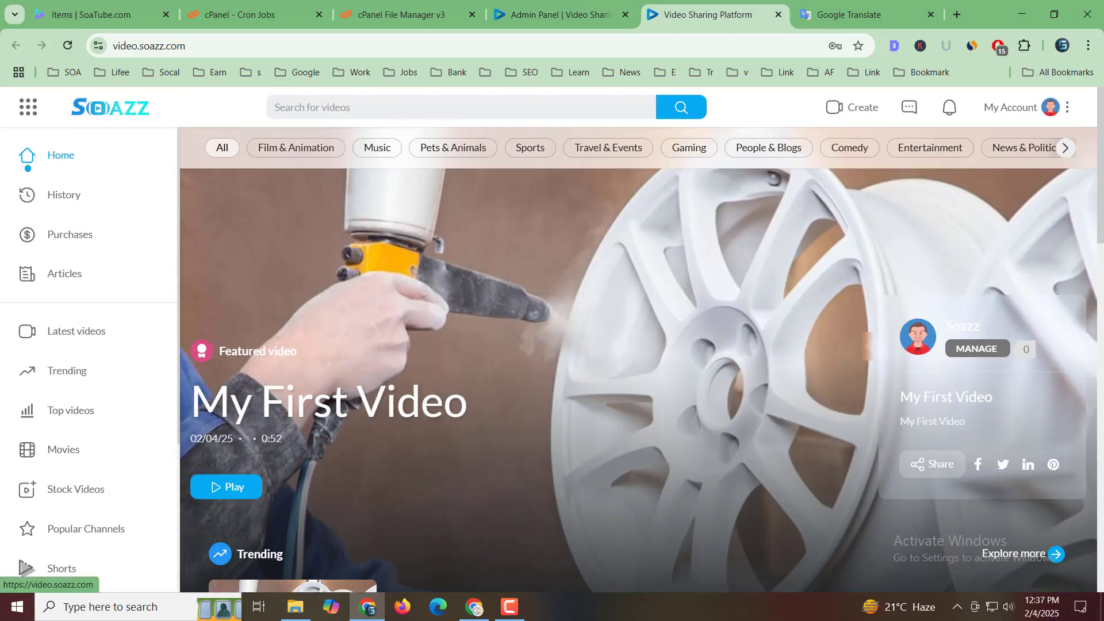
# Look over the Custom Design header JavaScript and CSS, then open Manage Announcements
pyautogui.click(561, 15)
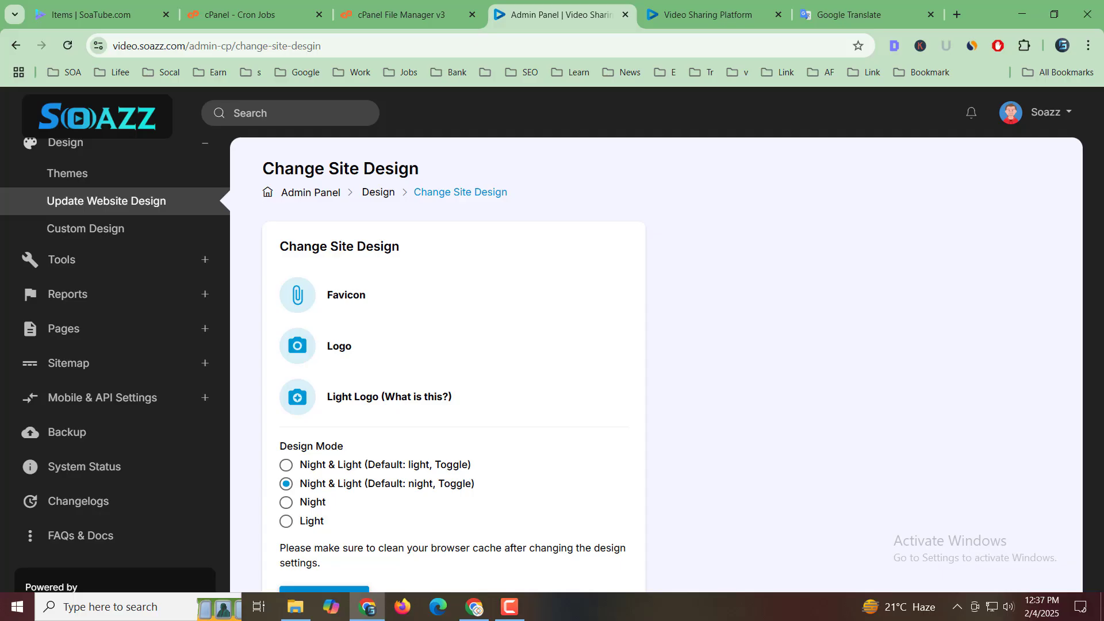
pyautogui.click(85, 228)
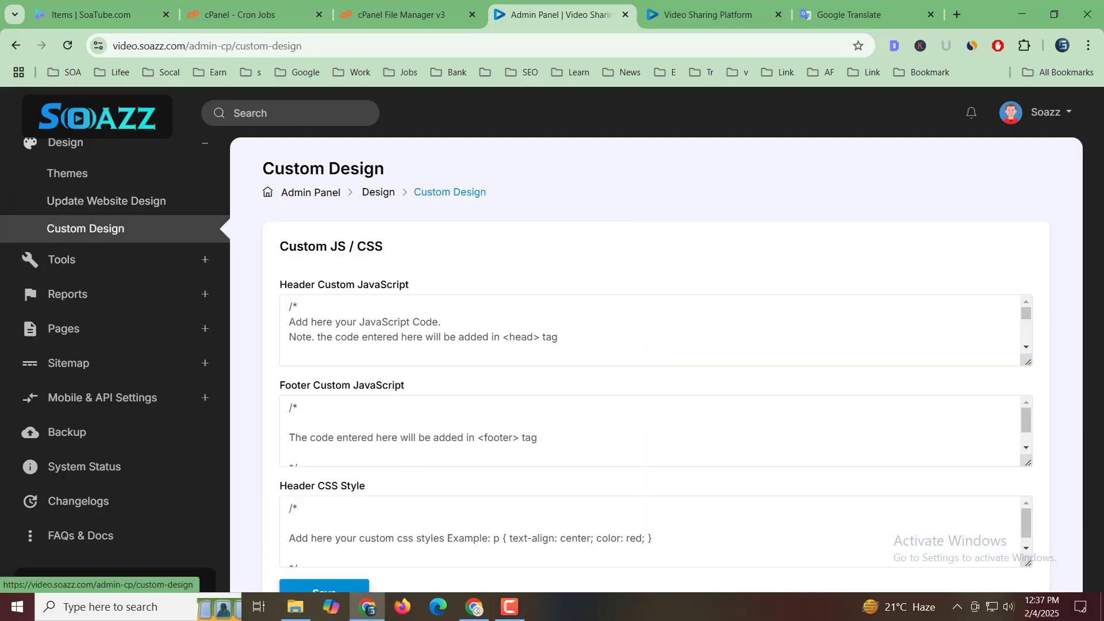
pyautogui.click(392, 337)
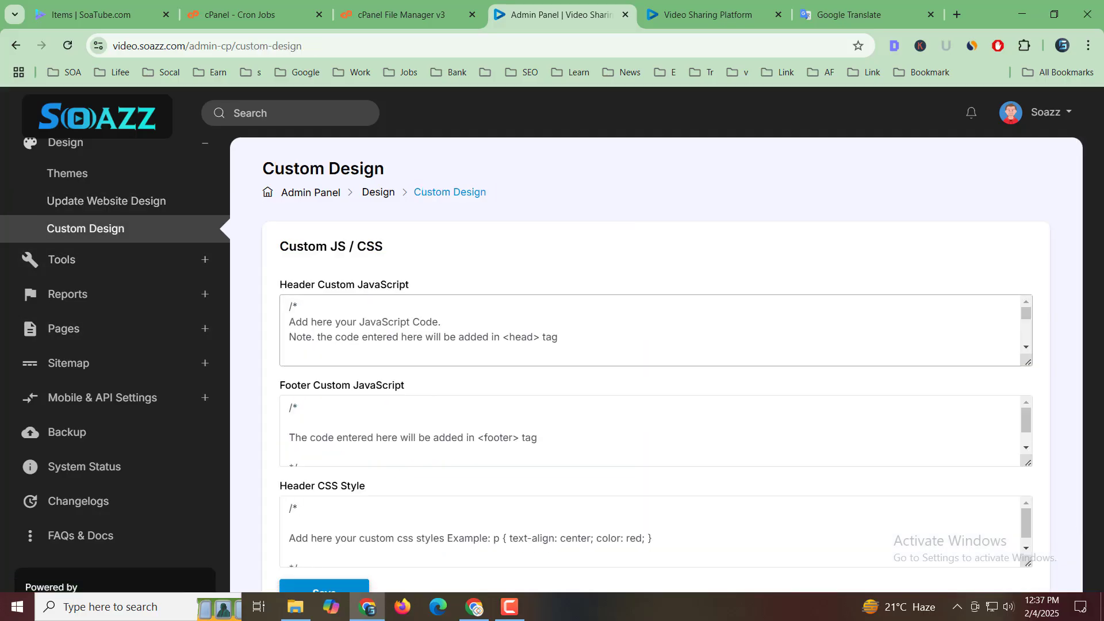
pyautogui.scroll(-1, 393, 336)
pyautogui.scroll(-1, 397, 434)
pyautogui.scroll(-2, 397, 494)
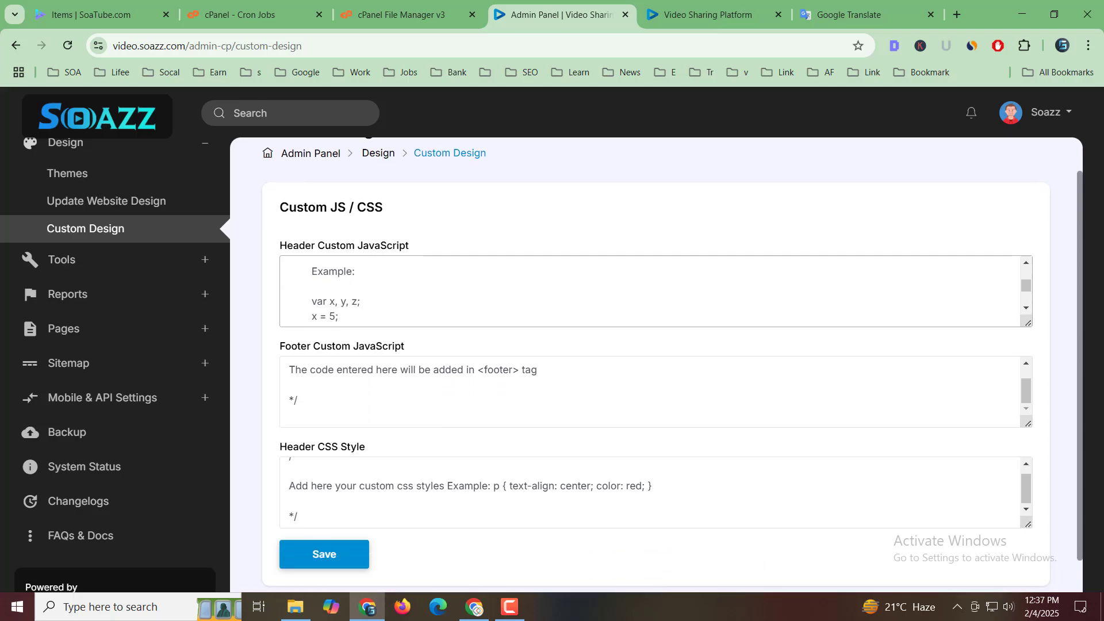
pyautogui.click(61, 259)
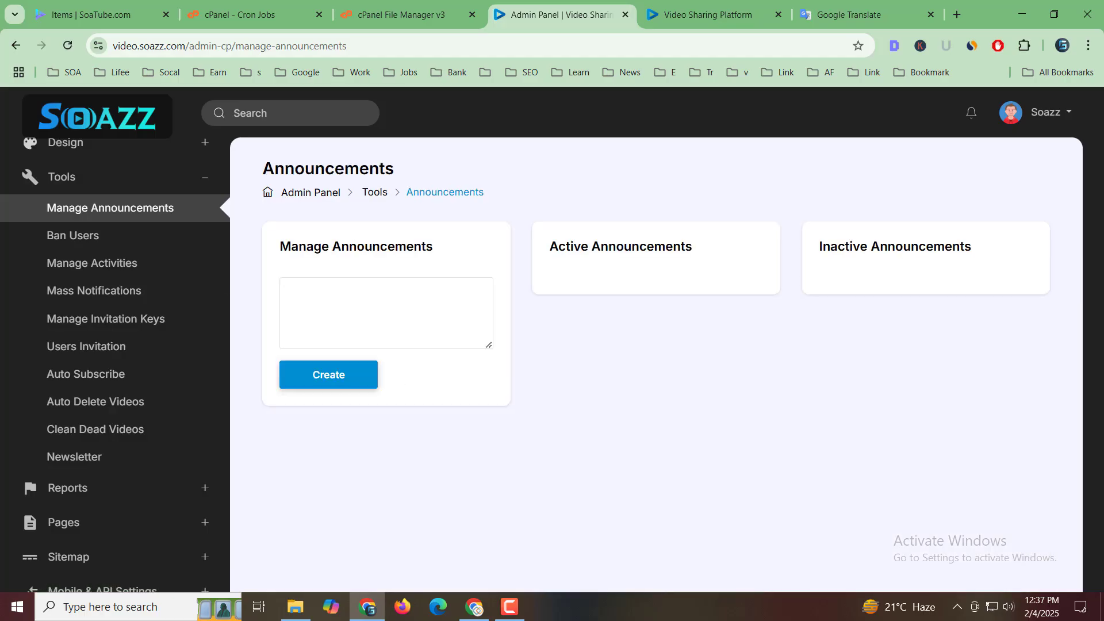
# Visit Ban Users, Manage Activities, Mass Notifications, Invitation Keys and Users Invitation pages
pyautogui.click(386, 313)
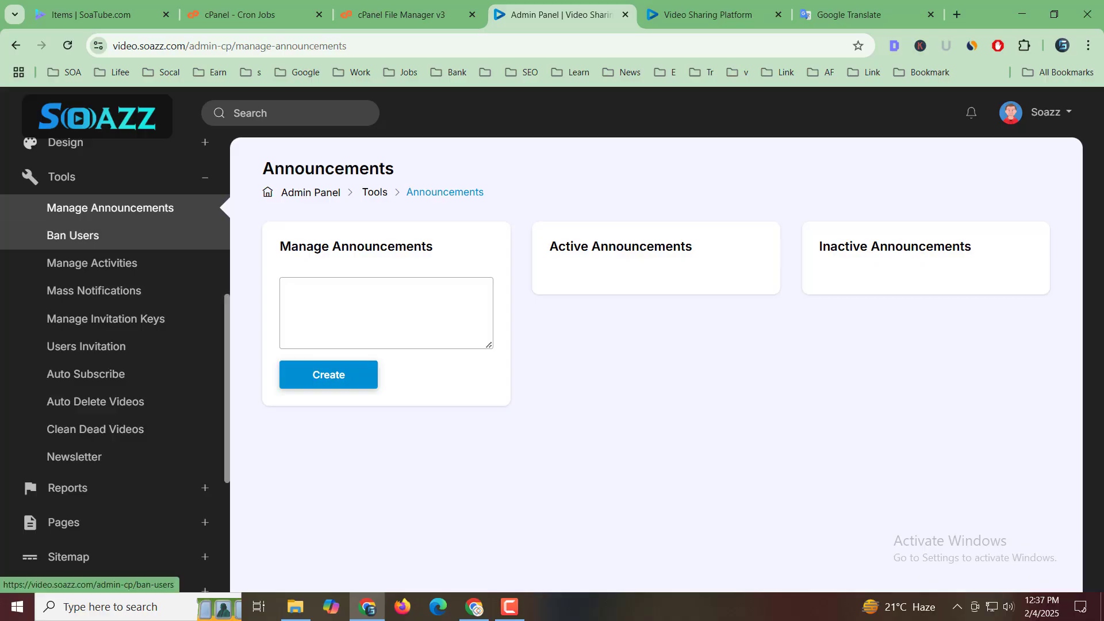
pyautogui.click(72, 236)
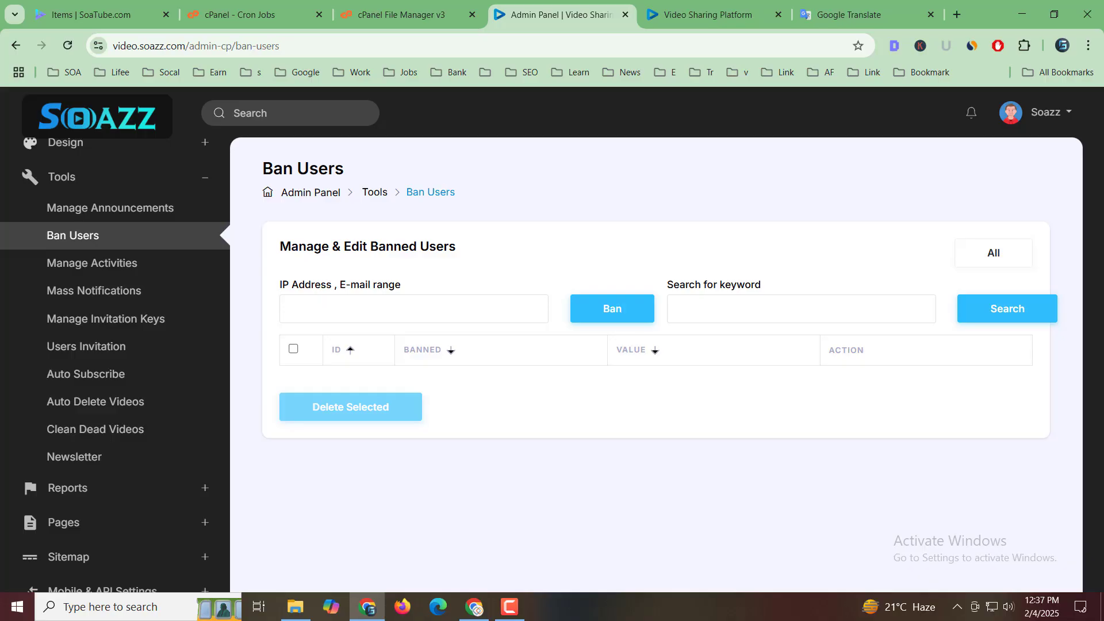
pyautogui.click(92, 263)
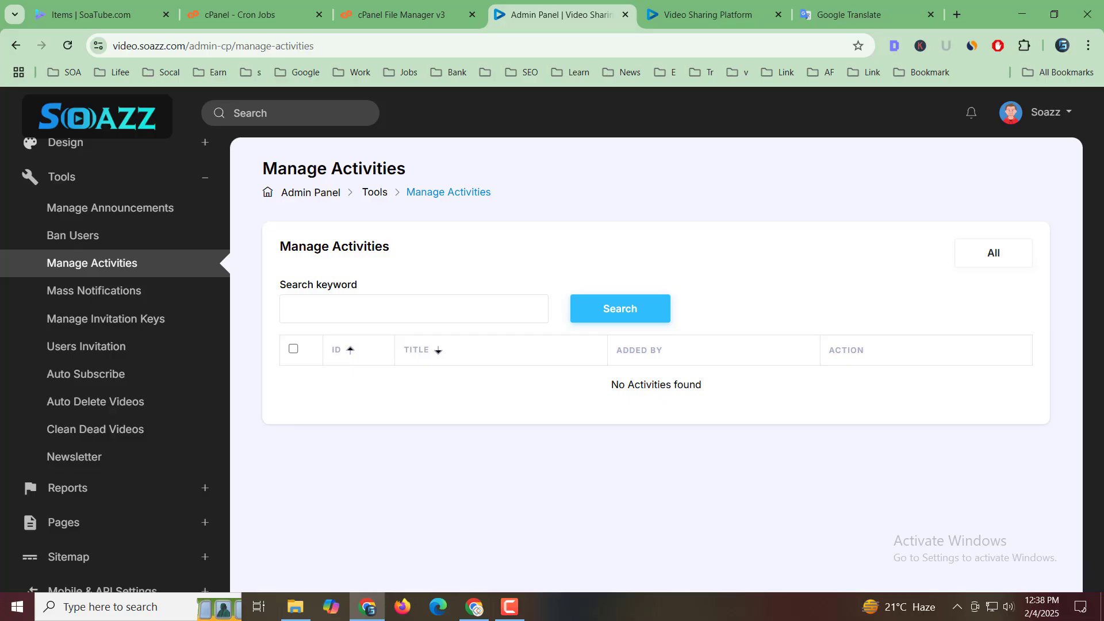
pyautogui.click(94, 291)
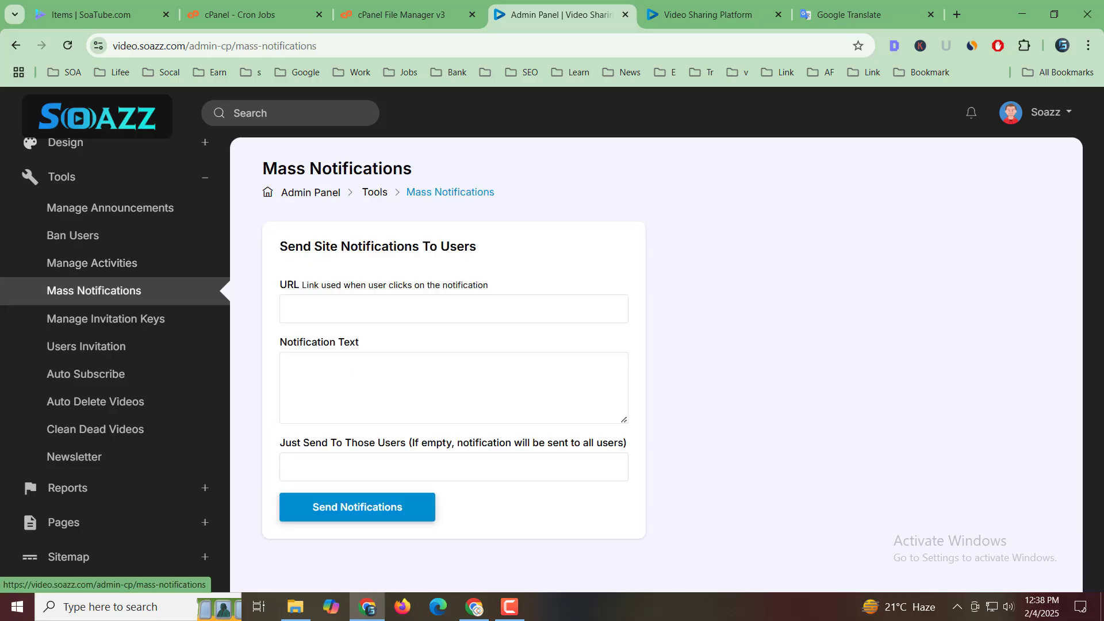
pyautogui.click(106, 319)
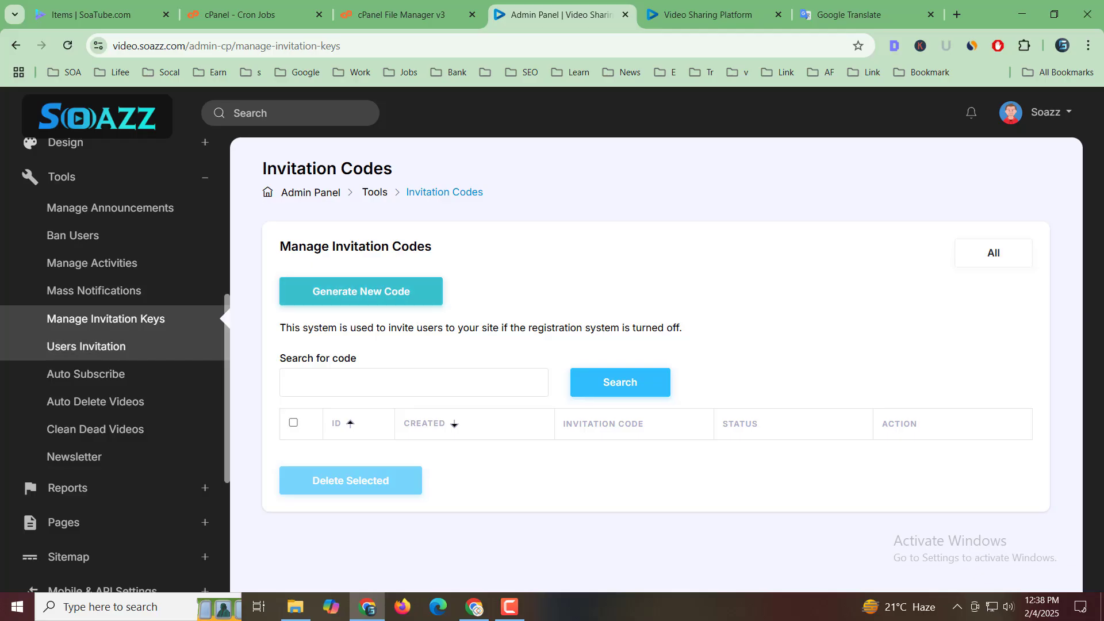
pyautogui.click(86, 346)
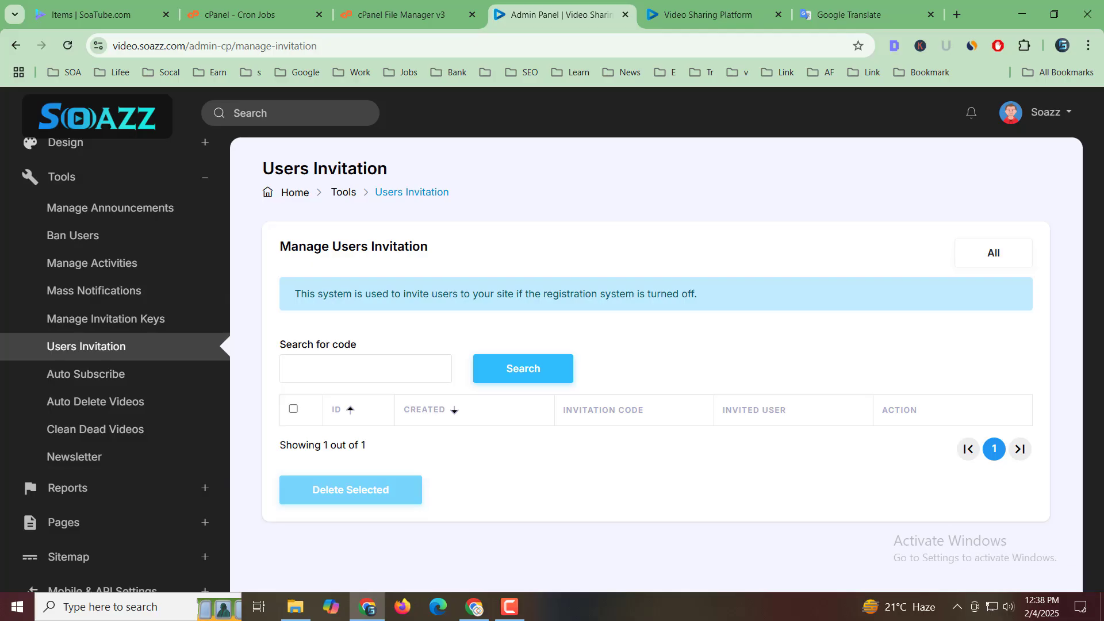
# Save four comma-separated usernames as the Auto Subscribe list for new accounts
pyautogui.click(87, 374)
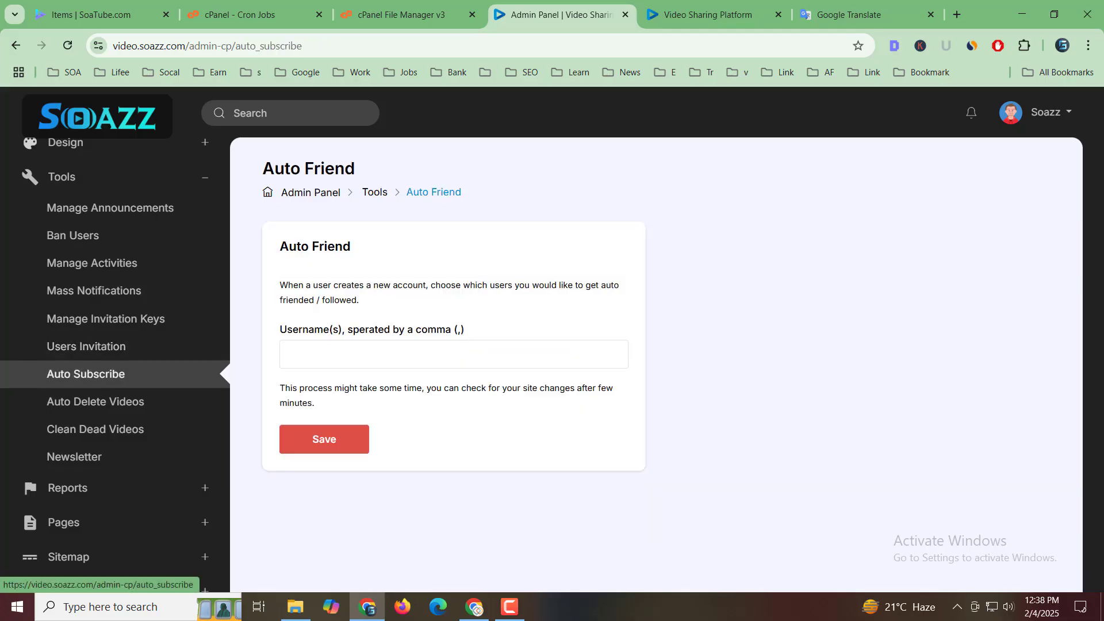
pyautogui.click(454, 354)
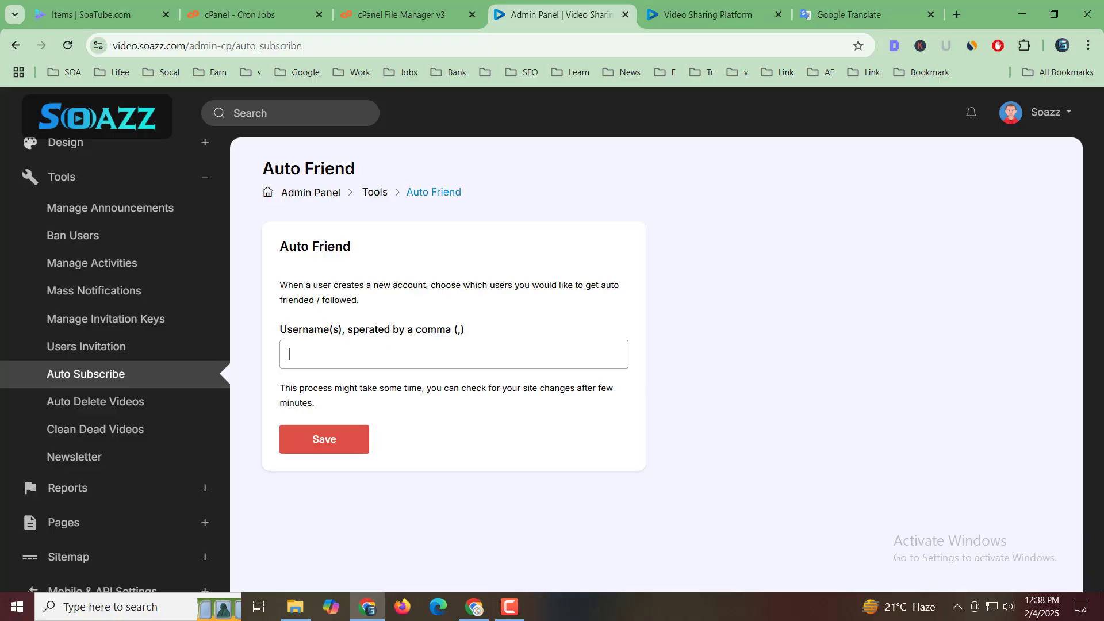
pyautogui.write('soa, soazz, seratools, soatube,')
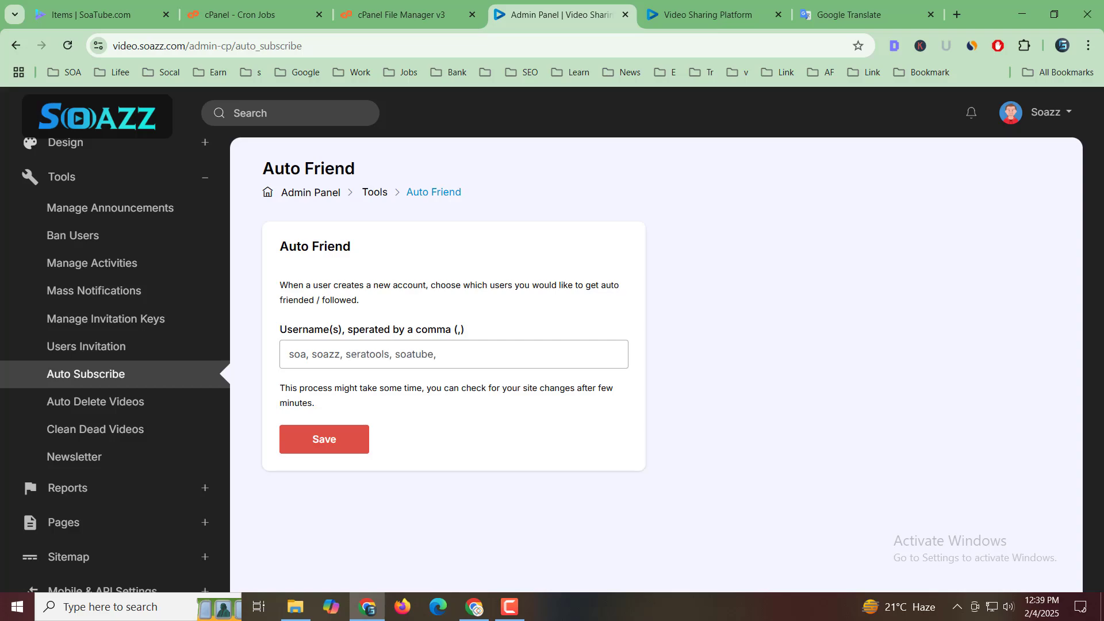
pyautogui.click(324, 439)
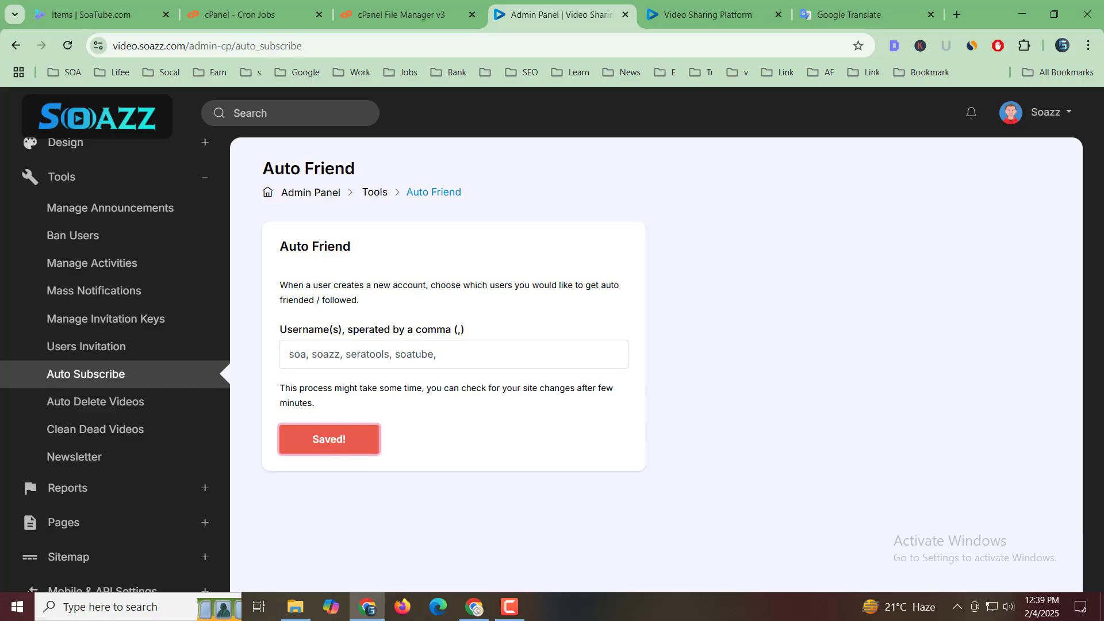
pyautogui.click(96, 402)
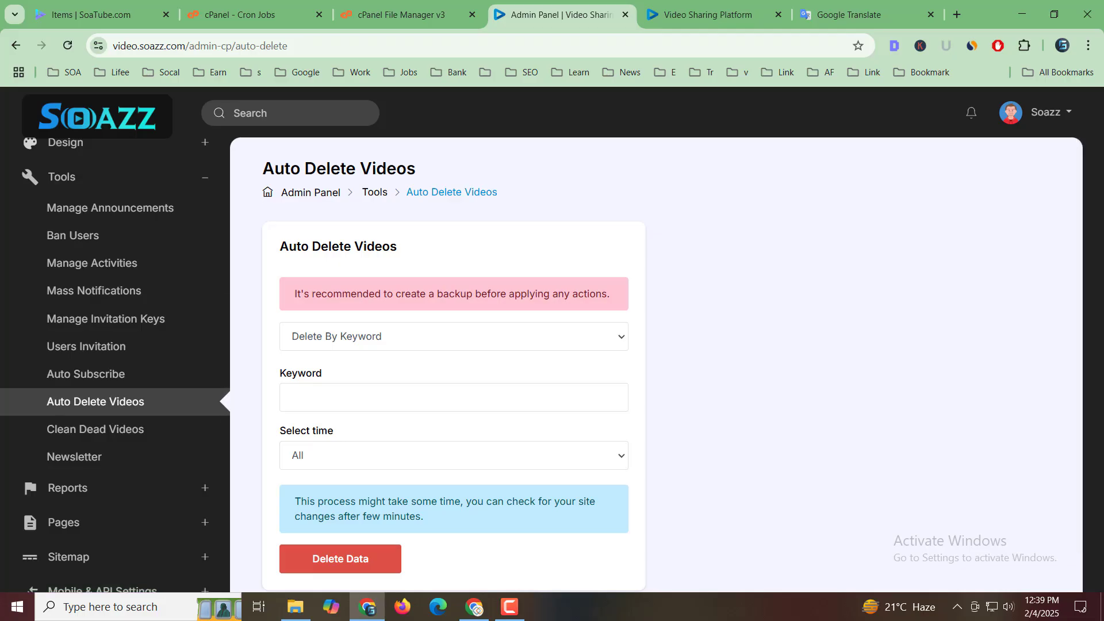
# Review the Auto Delete Videos modes and switch to Delete By Category
pyautogui.click(454, 337)
pyautogui.click(454, 336)
pyautogui.click(454, 336)
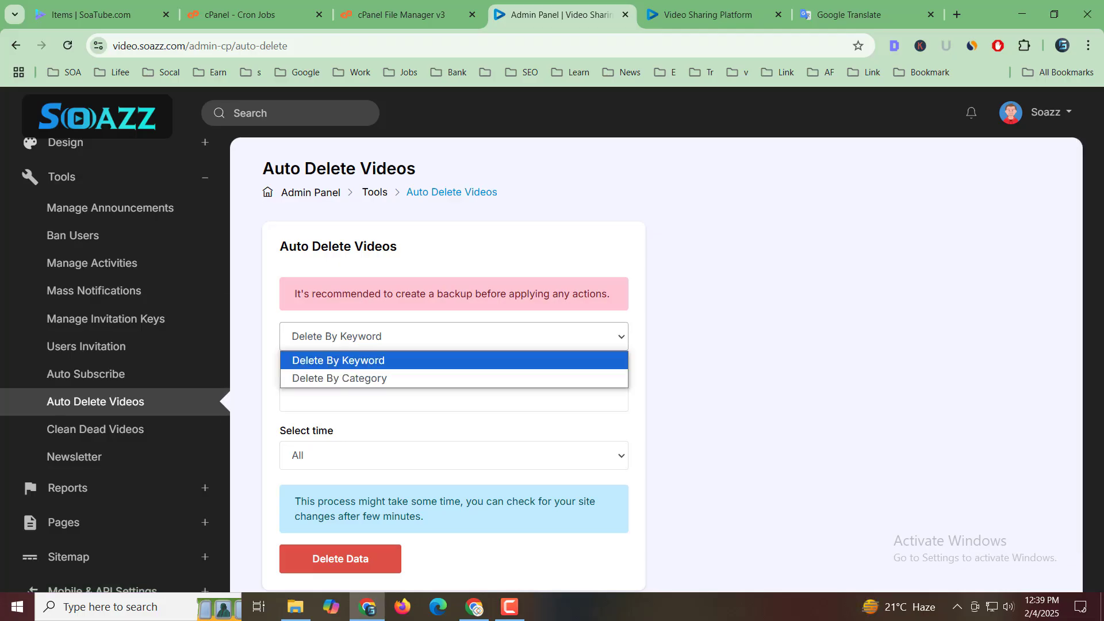
pyautogui.click(454, 337)
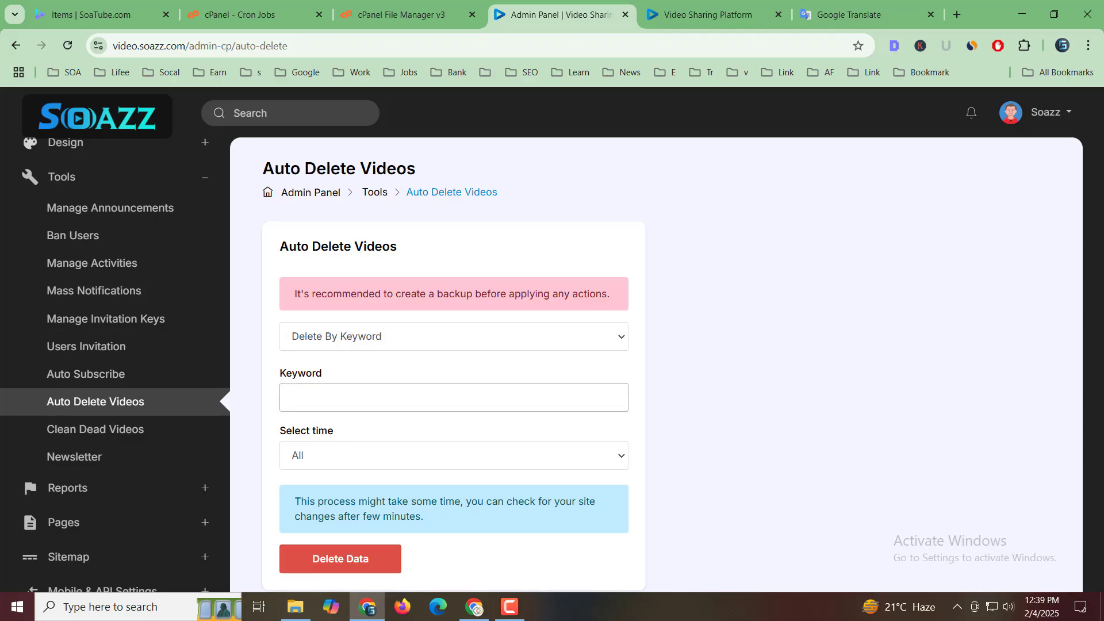
pyautogui.scroll(-1, 672, 368)
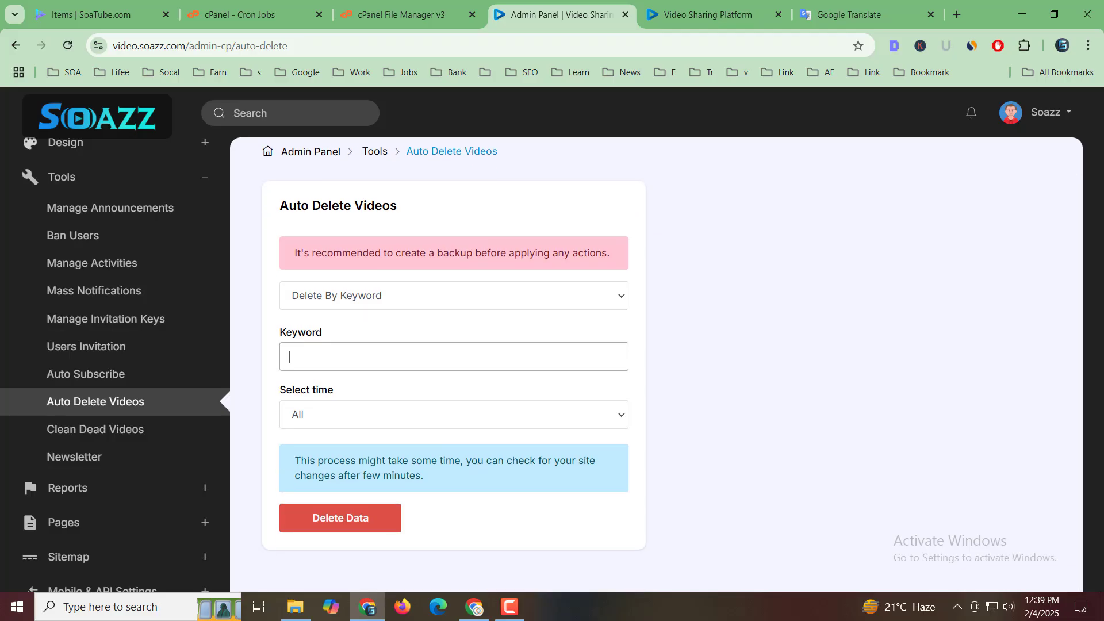
pyautogui.click(454, 295)
pyautogui.click(454, 338)
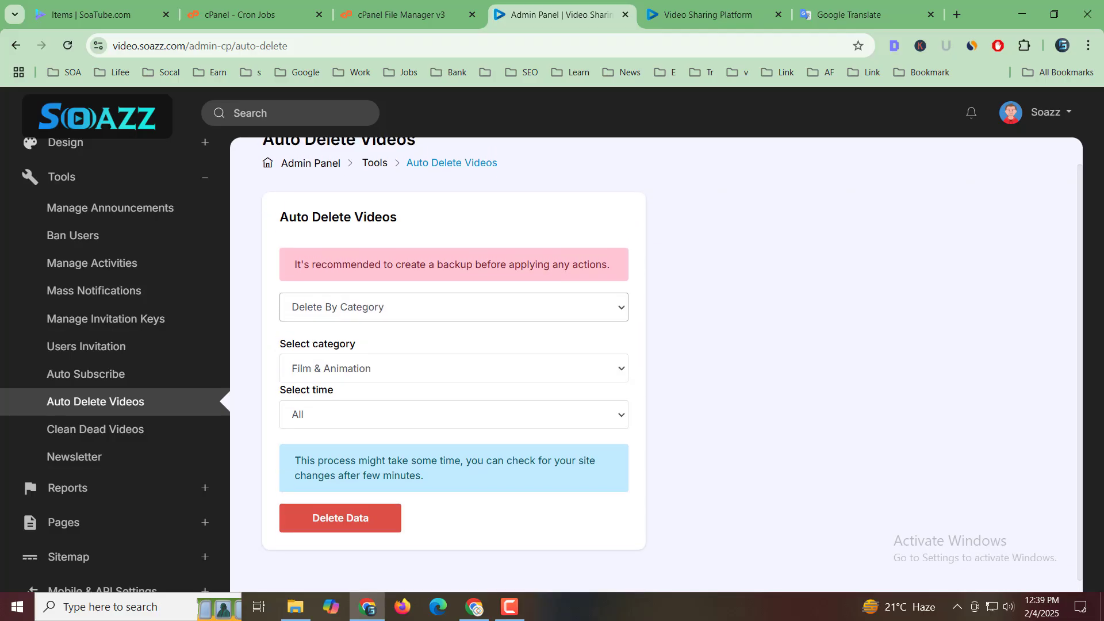
pyautogui.click(453, 368)
pyautogui.click(454, 368)
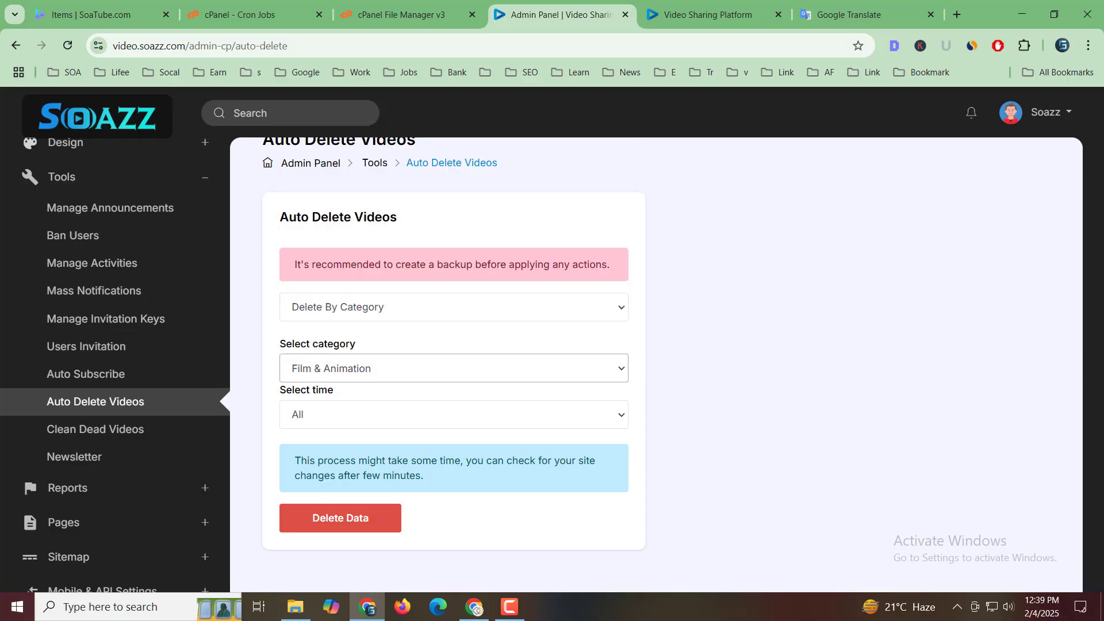
# Set auto deletion to videos from This Year in category Other, keeping Delete By Category
pyautogui.click(454, 415)
pyautogui.click(453, 415)
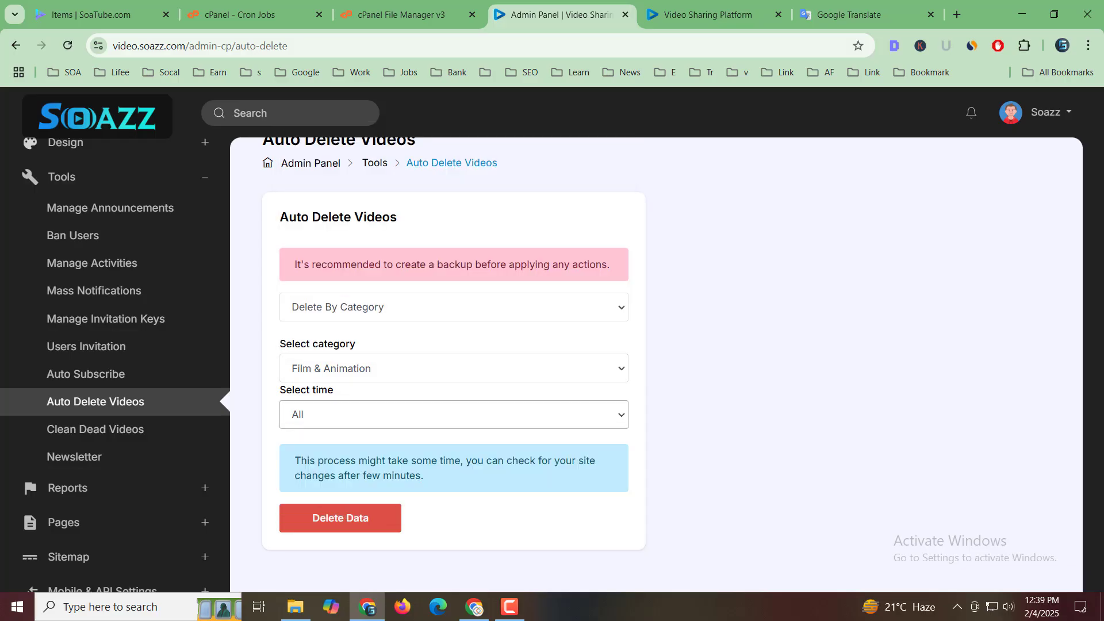
pyautogui.click(454, 415)
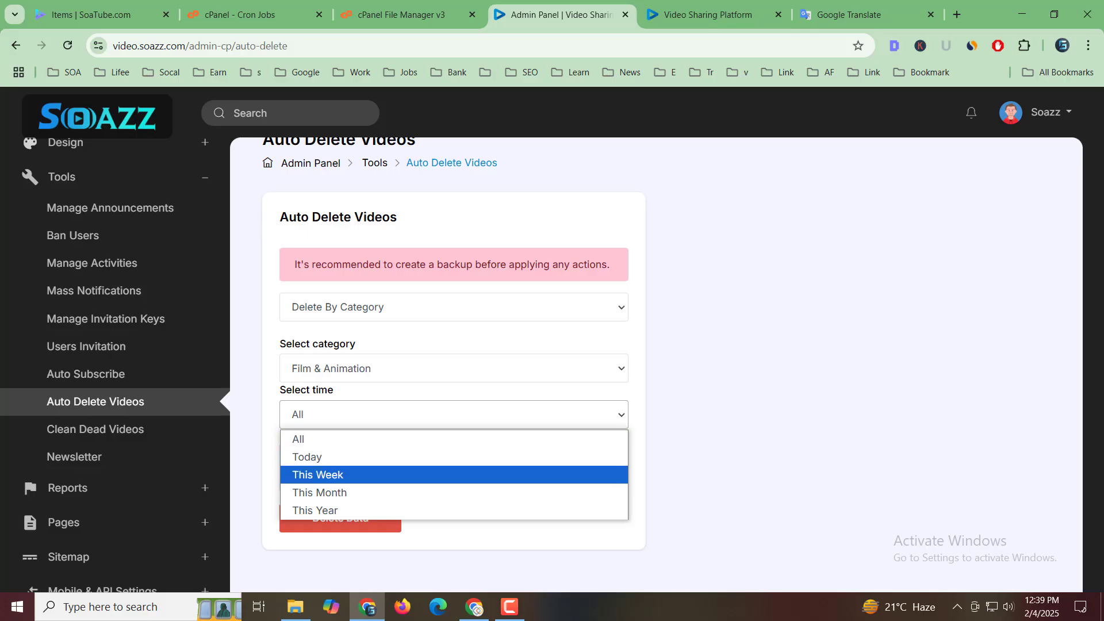
pyautogui.click(454, 510)
pyautogui.click(454, 368)
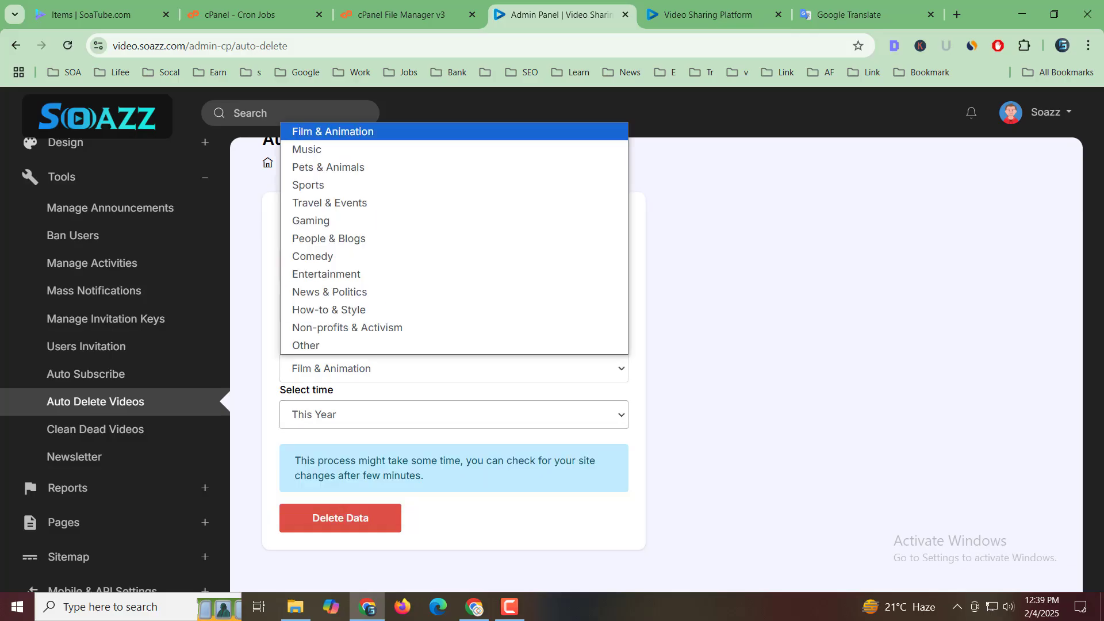
pyautogui.click(454, 345)
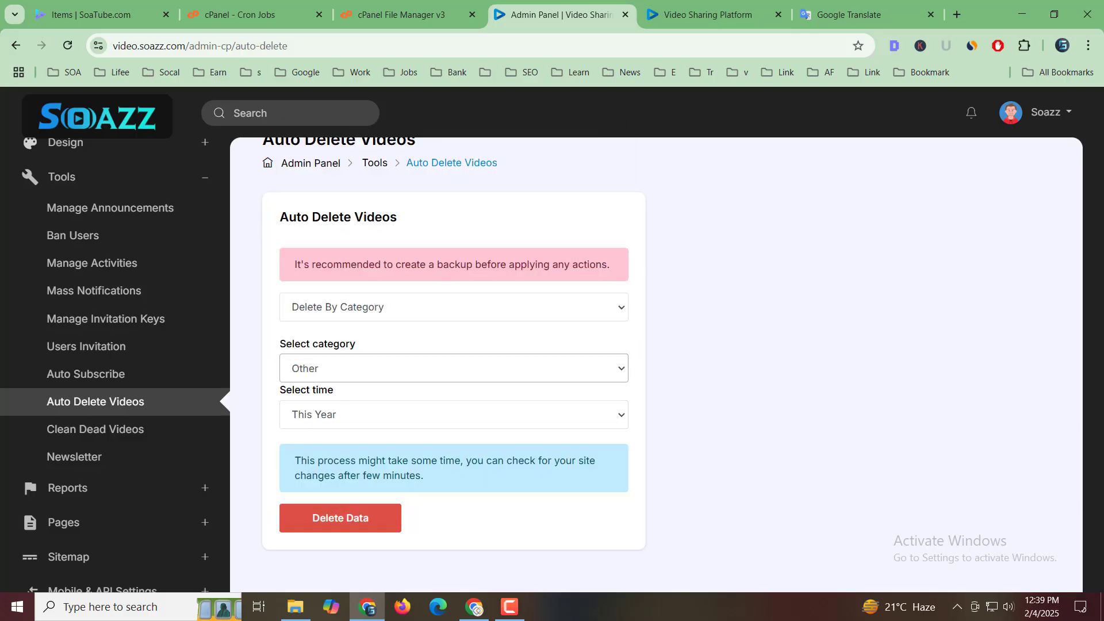
pyautogui.click(454, 307)
pyautogui.click(454, 349)
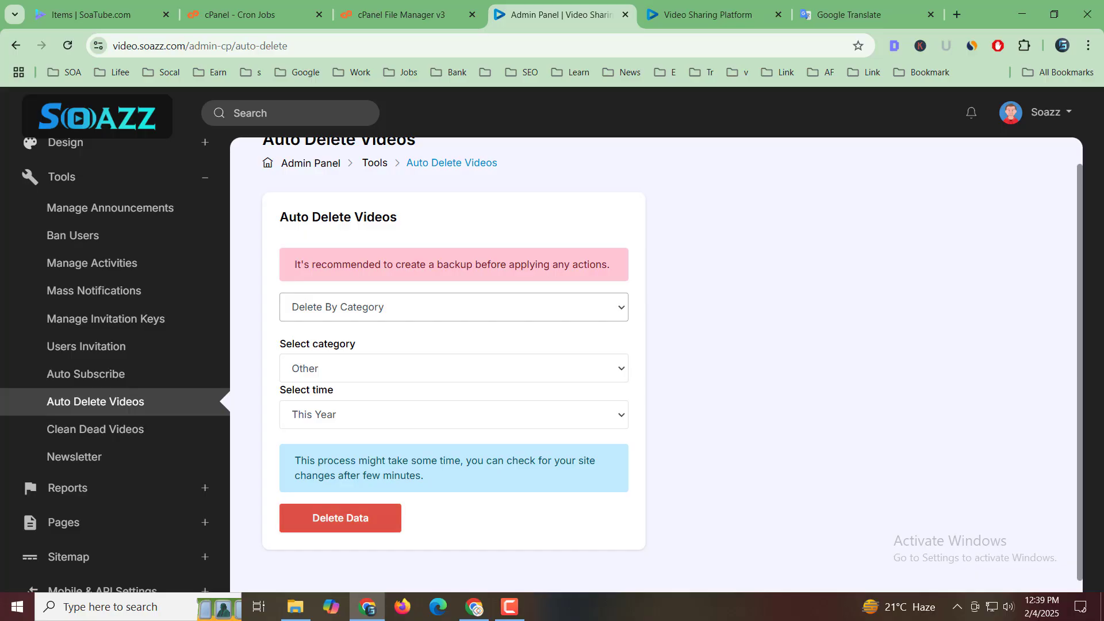
# Set Clean Dead Videos' date range to This Year, then open the Newsletter form
pyautogui.click(123, 429)
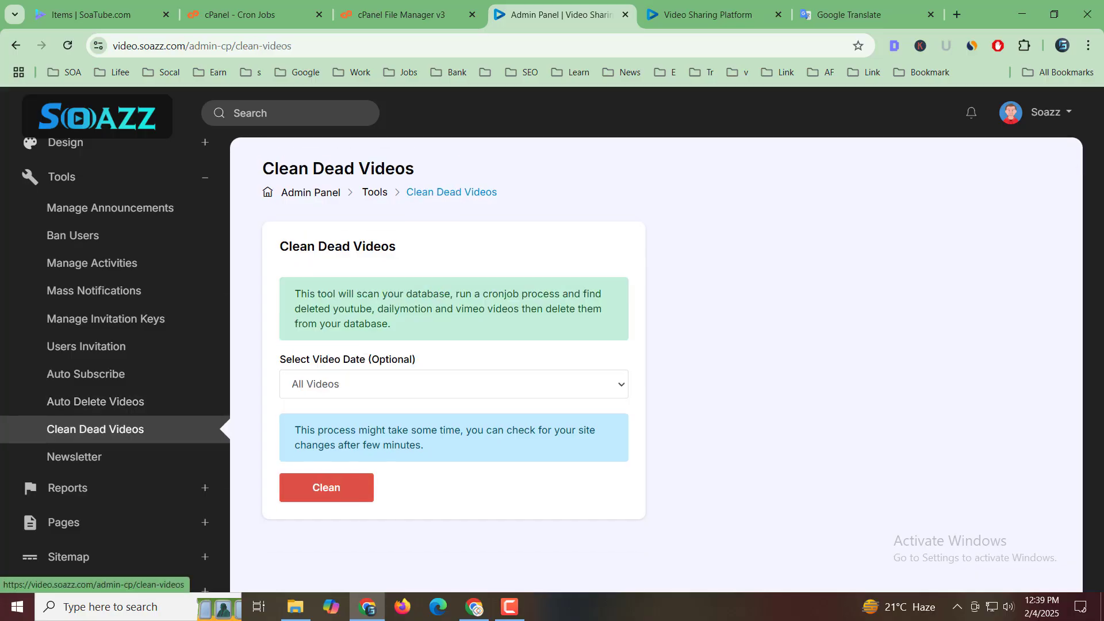
pyautogui.click(454, 385)
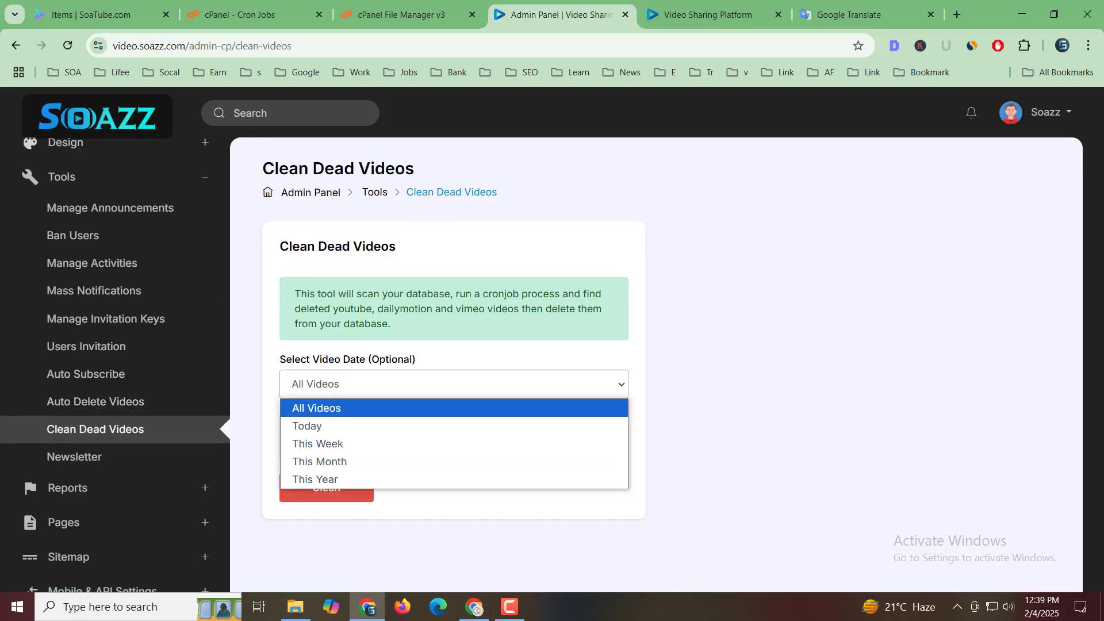
pyautogui.click(454, 385)
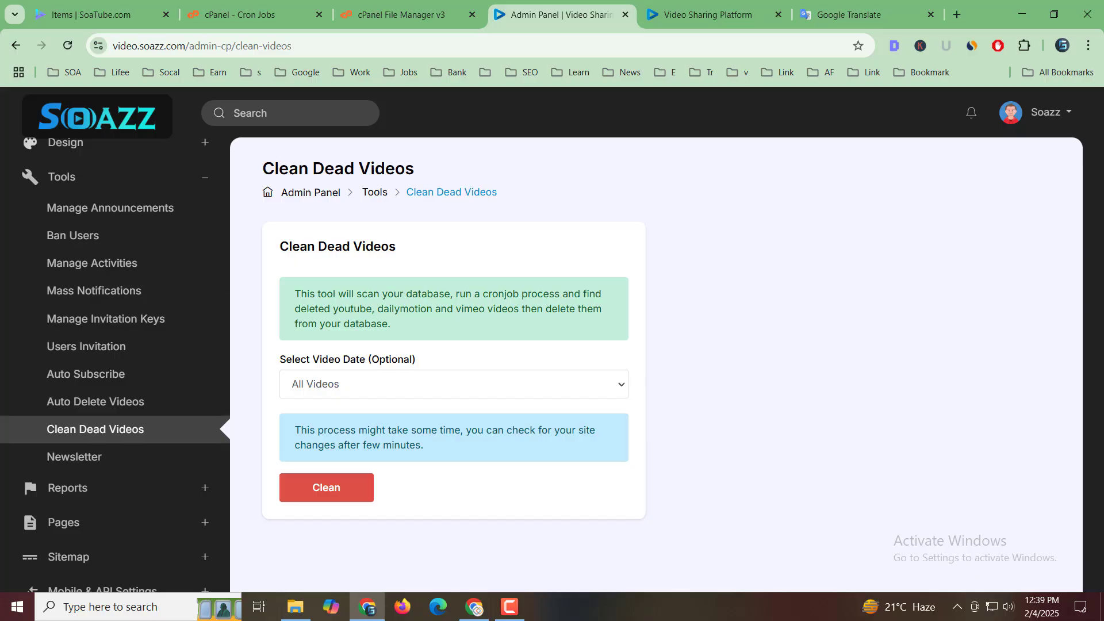
pyautogui.click(454, 385)
pyautogui.click(454, 479)
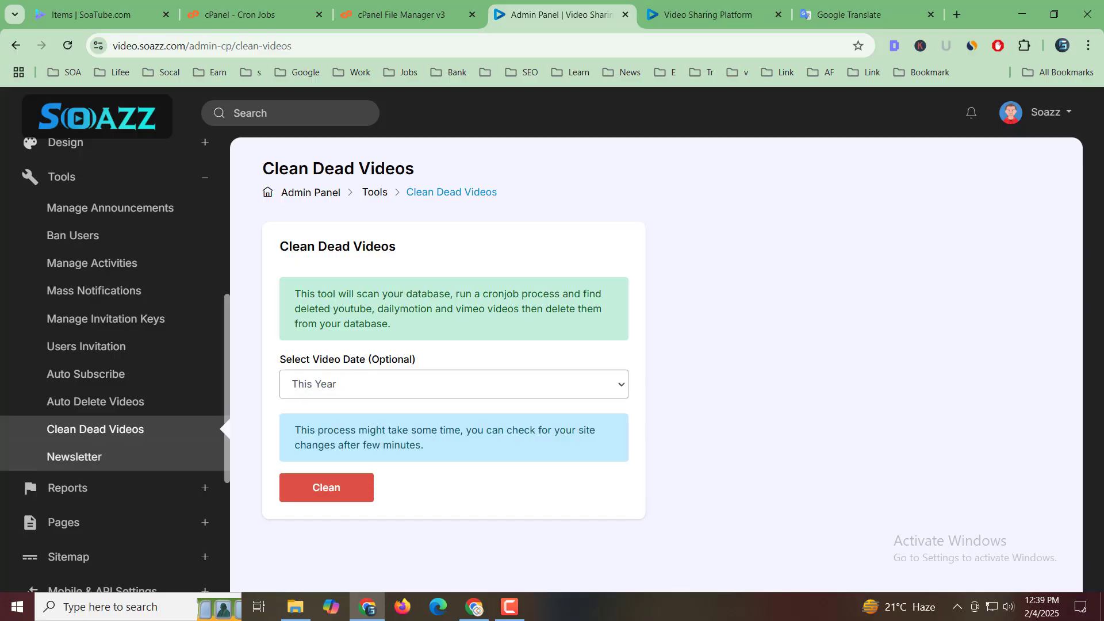
pyautogui.click(75, 457)
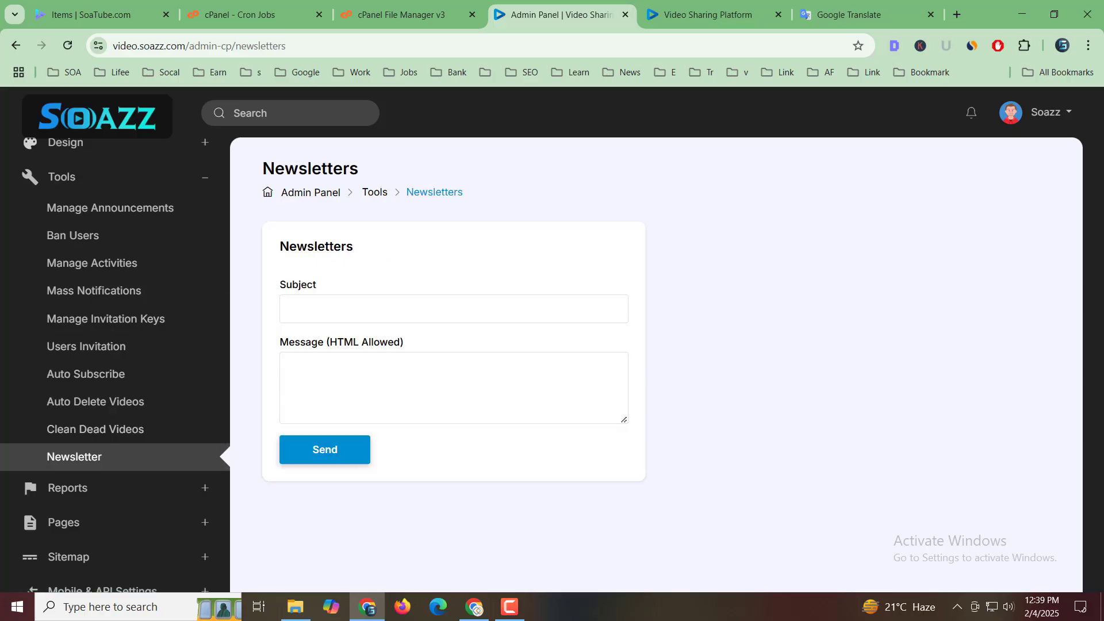
# Click through the newsletter Subject and Message fields, leaving them empty
pyautogui.click(397, 309)
pyautogui.click(396, 386)
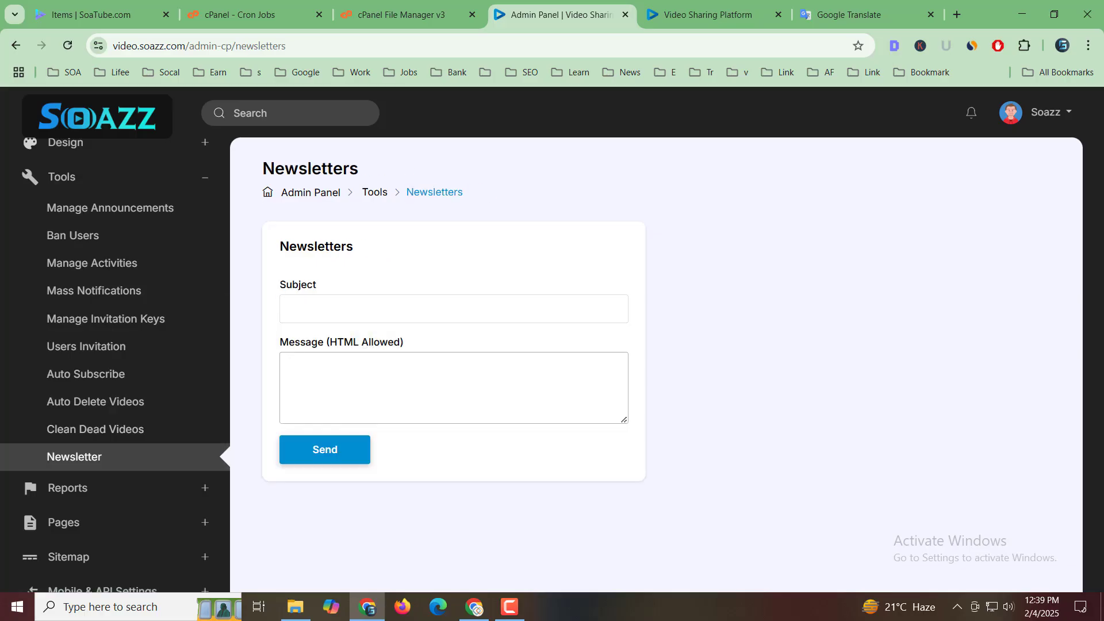
pyautogui.click(460, 452)
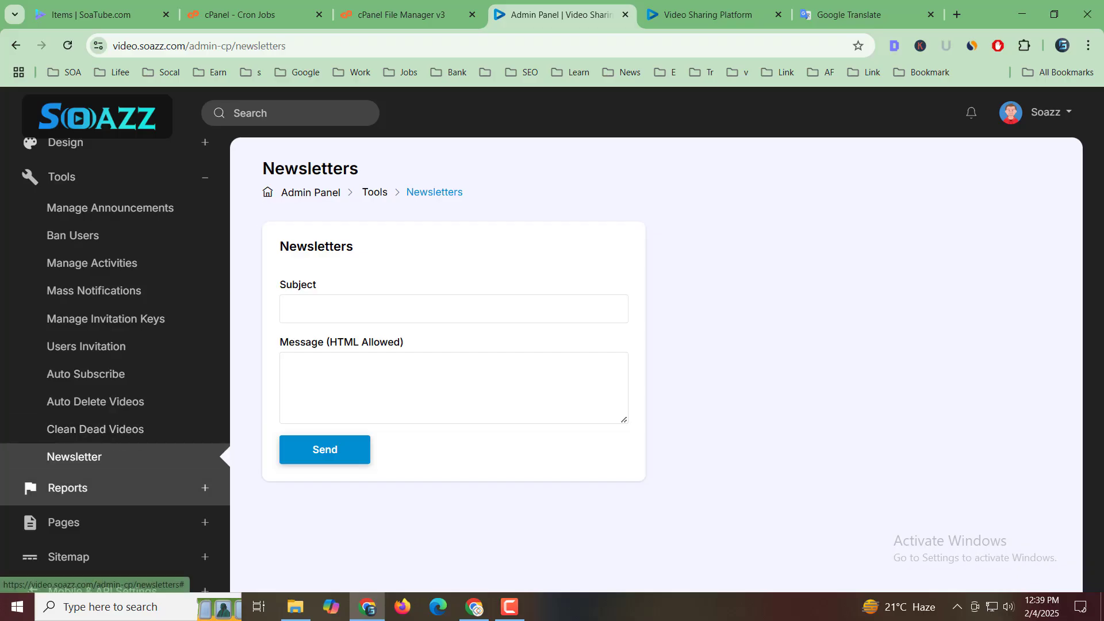
# Check the video reports and copyright reports lists, then go to Manage Custom Pages
pyautogui.click(67, 488)
pyautogui.scroll(1, 86, 304)
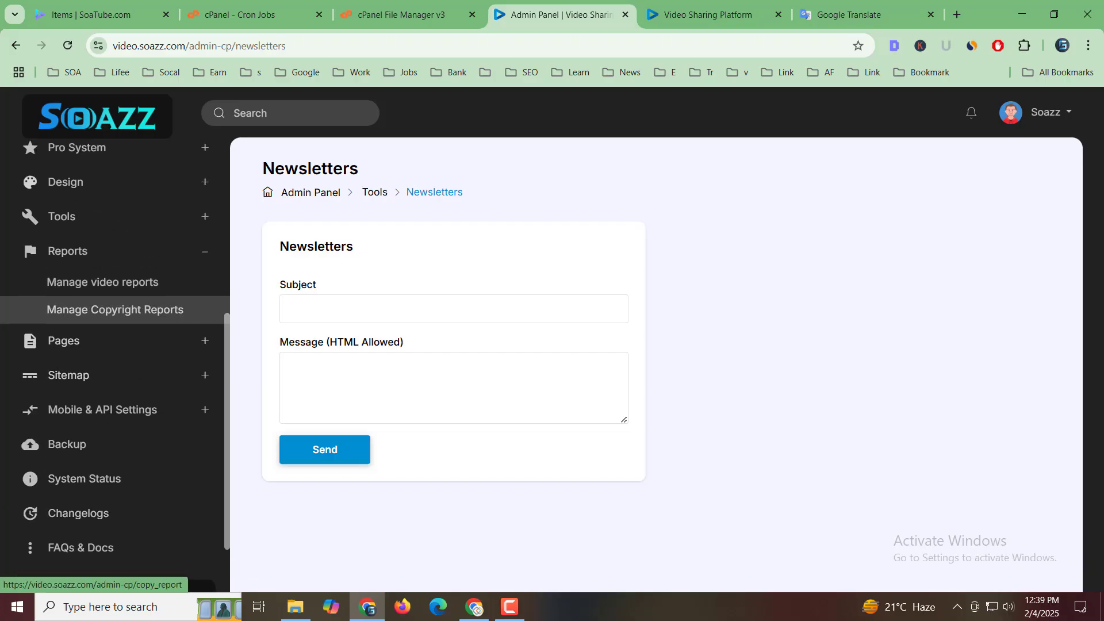
pyautogui.click(103, 281)
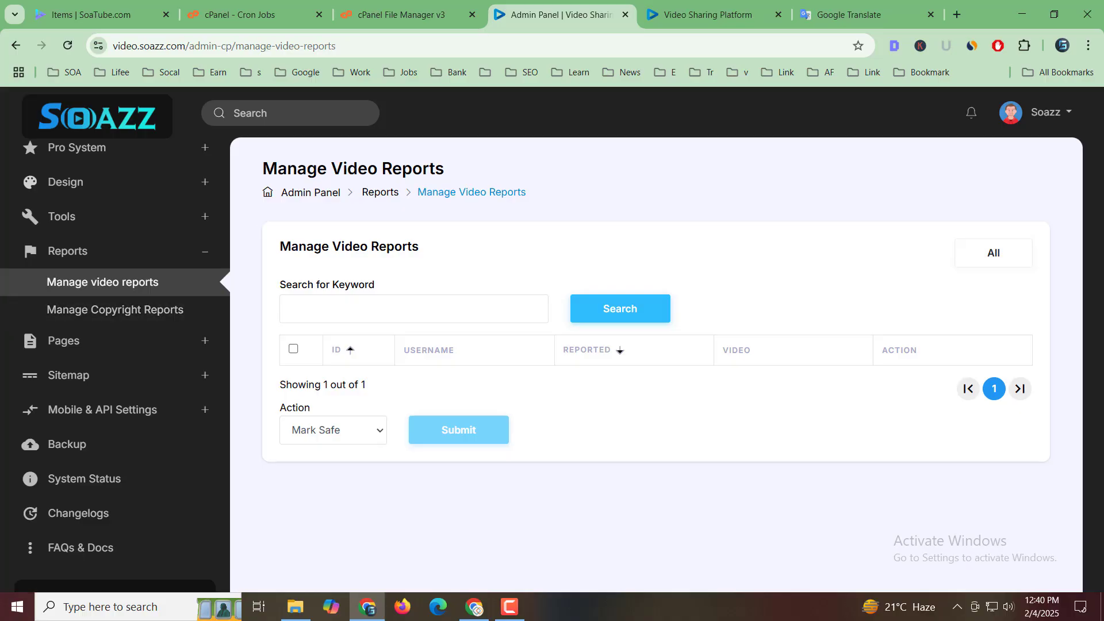
pyautogui.click(115, 309)
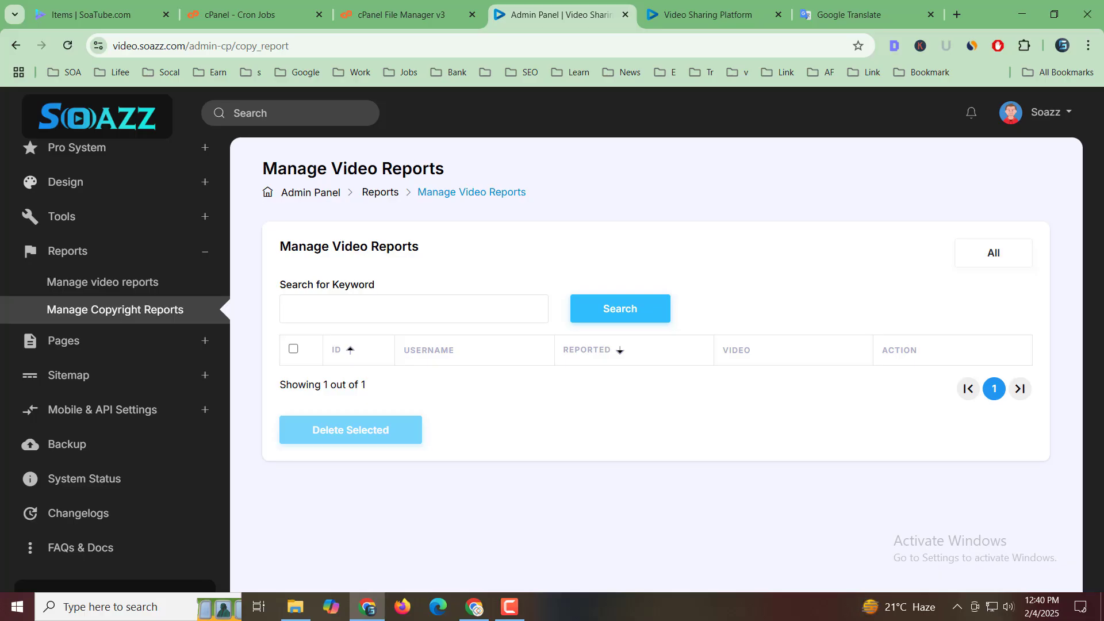
pyautogui.click(68, 342)
pyautogui.click(105, 317)
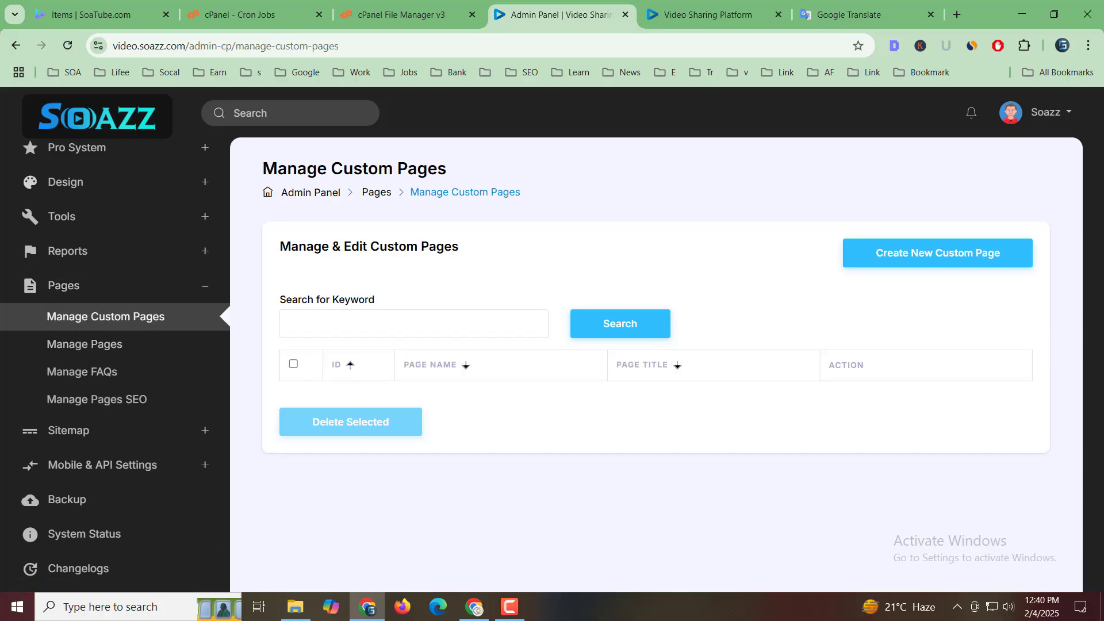
# Look over the terms pages, then the FAQ manager's question and answer fields
pyautogui.click(85, 344)
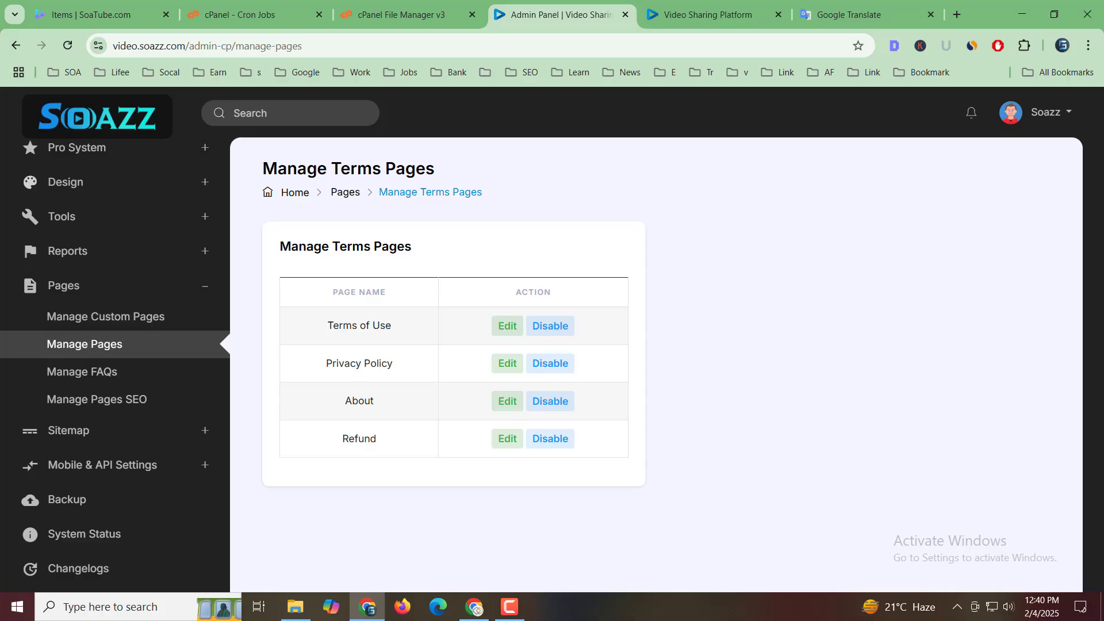
pyautogui.click(81, 372)
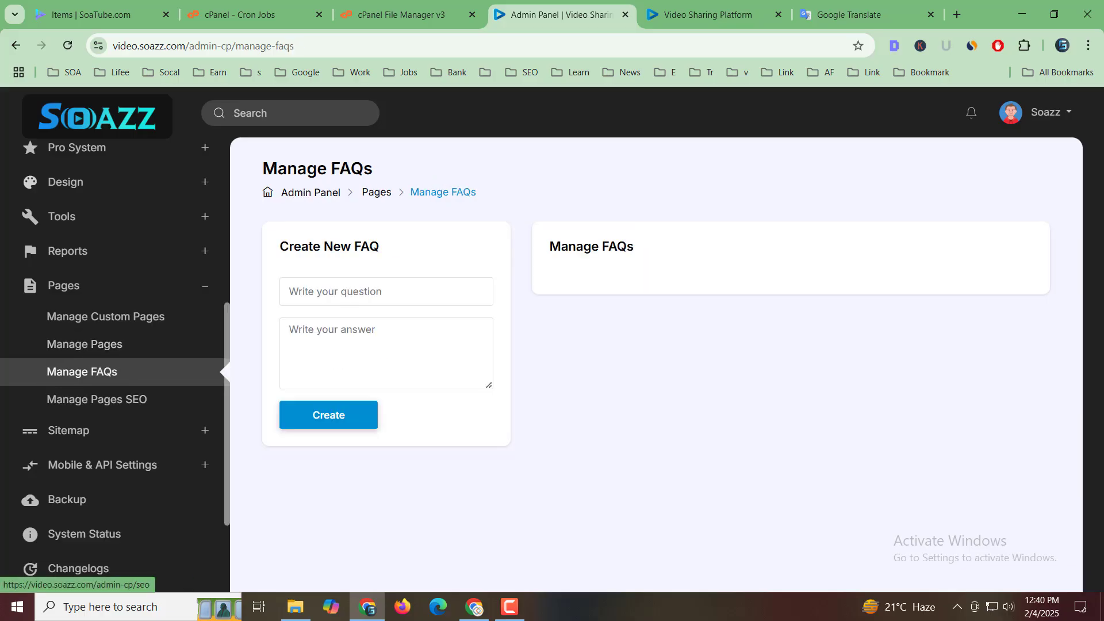
pyautogui.click(336, 292)
pyautogui.click(332, 340)
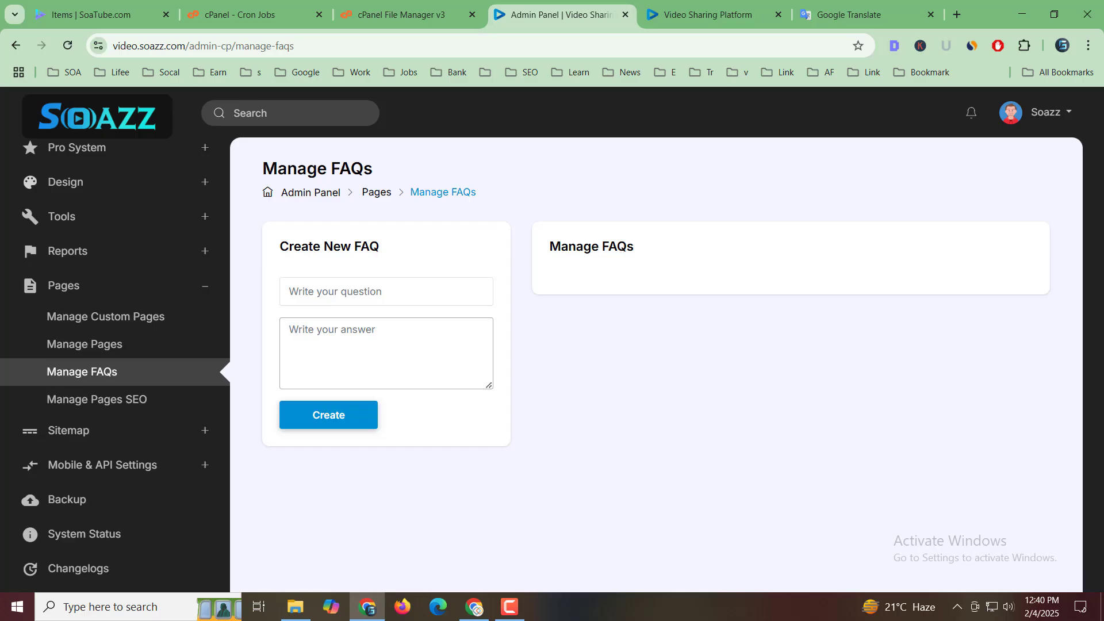
# In Manage Pages SEO, peek at HISTORY, then expand VIDEO STUDIO's title, keywords and description
pyautogui.click(97, 400)
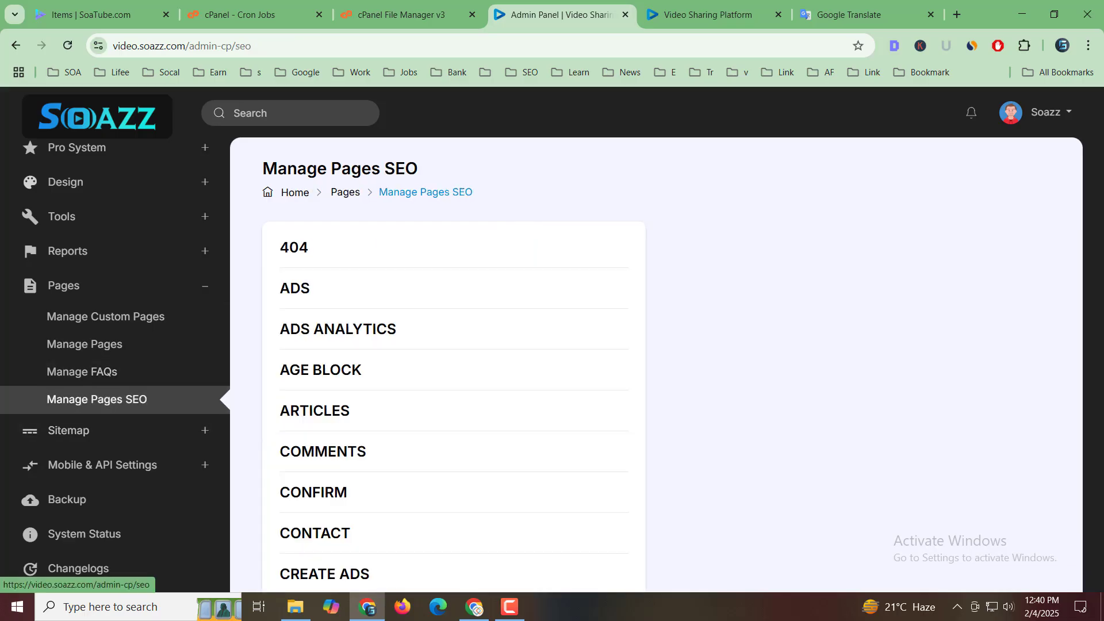
pyautogui.scroll(-10, 455, 368)
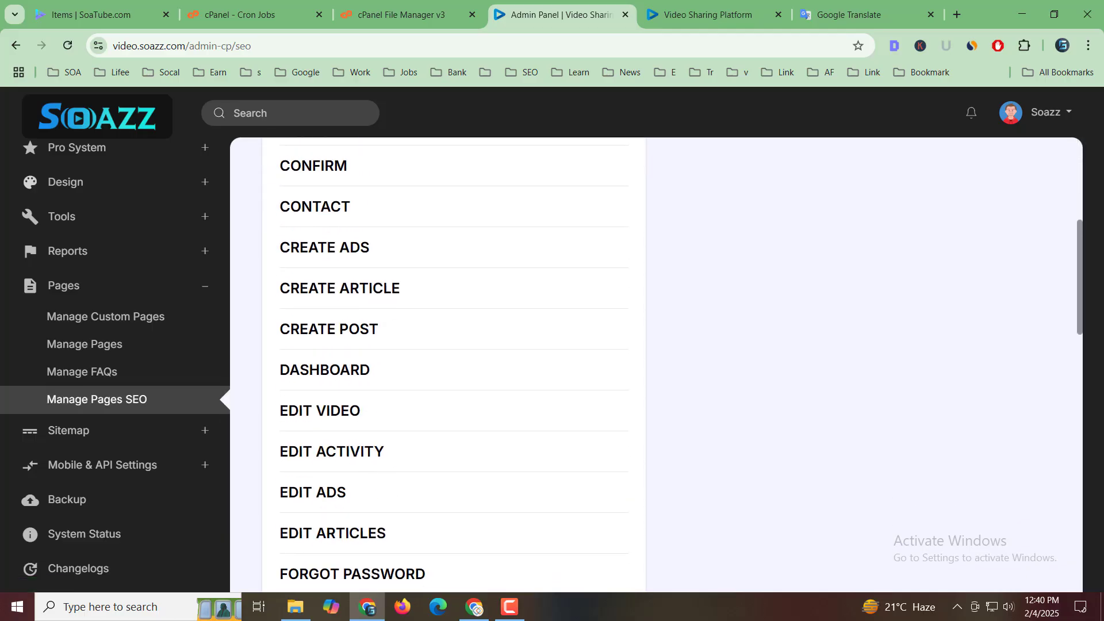
pyautogui.click(311, 385)
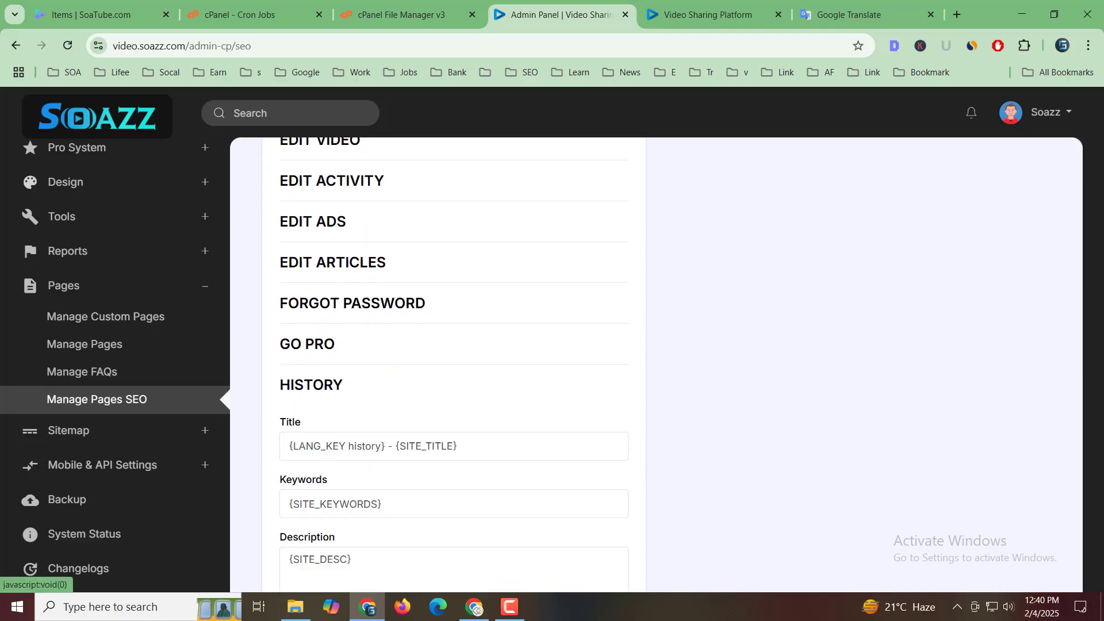
pyautogui.click(311, 385)
pyautogui.scroll(-13, 311, 385)
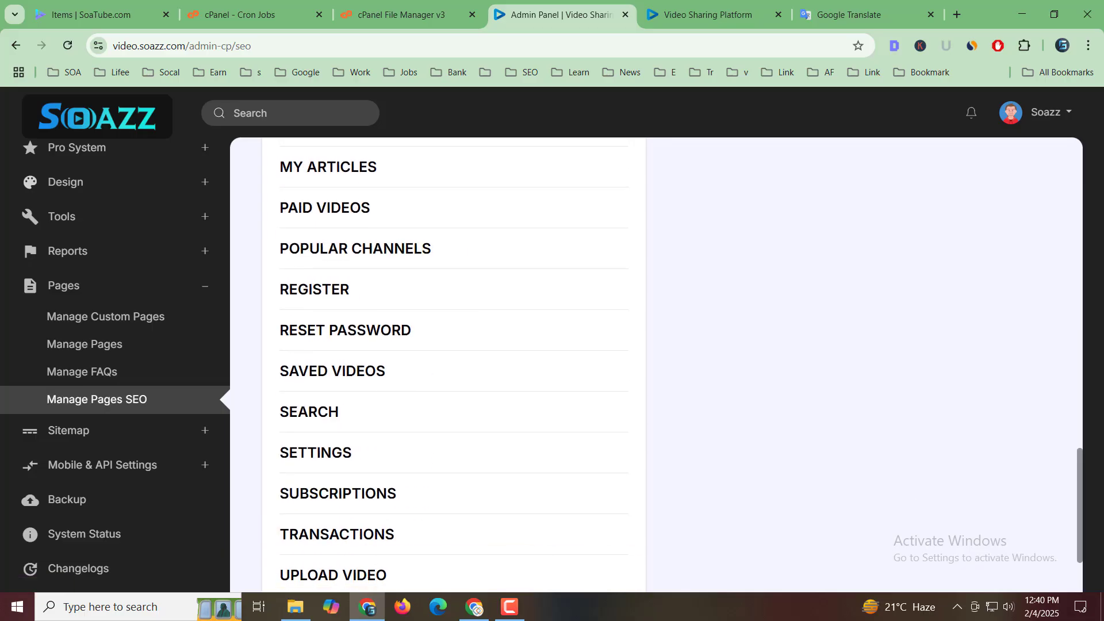
pyautogui.click(331, 500)
pyautogui.scroll(-3, 331, 499)
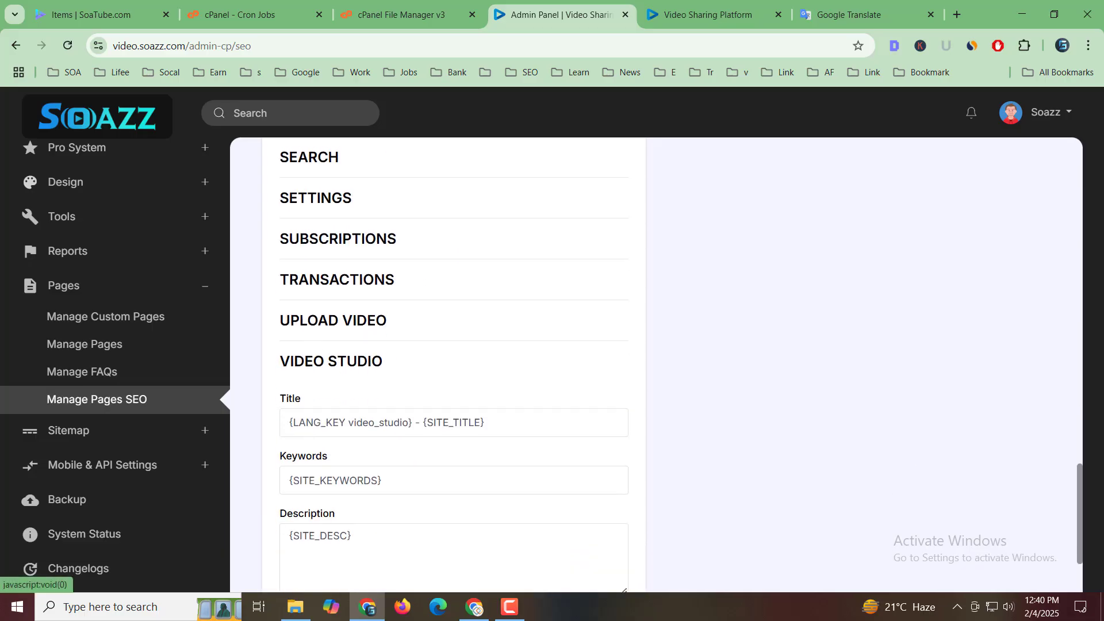
pyautogui.scroll(-2, 454, 368)
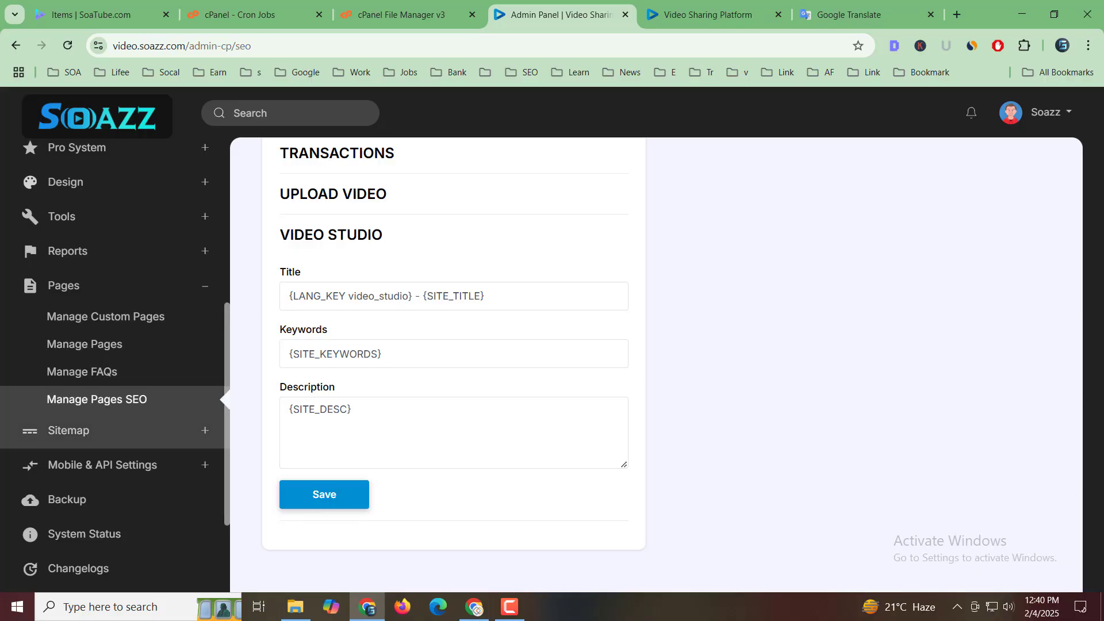
pyautogui.click(69, 430)
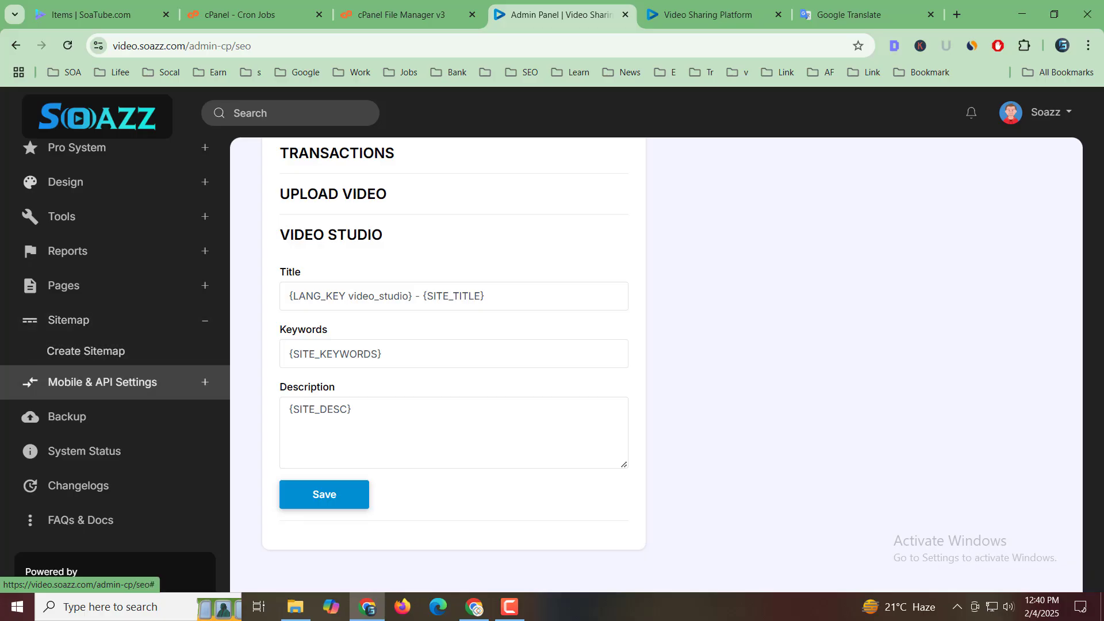
# View the Create Sitemap page, the API access keys with the site server key, and push notification settings
pyautogui.click(68, 320)
pyautogui.click(68, 320)
pyautogui.click(86, 351)
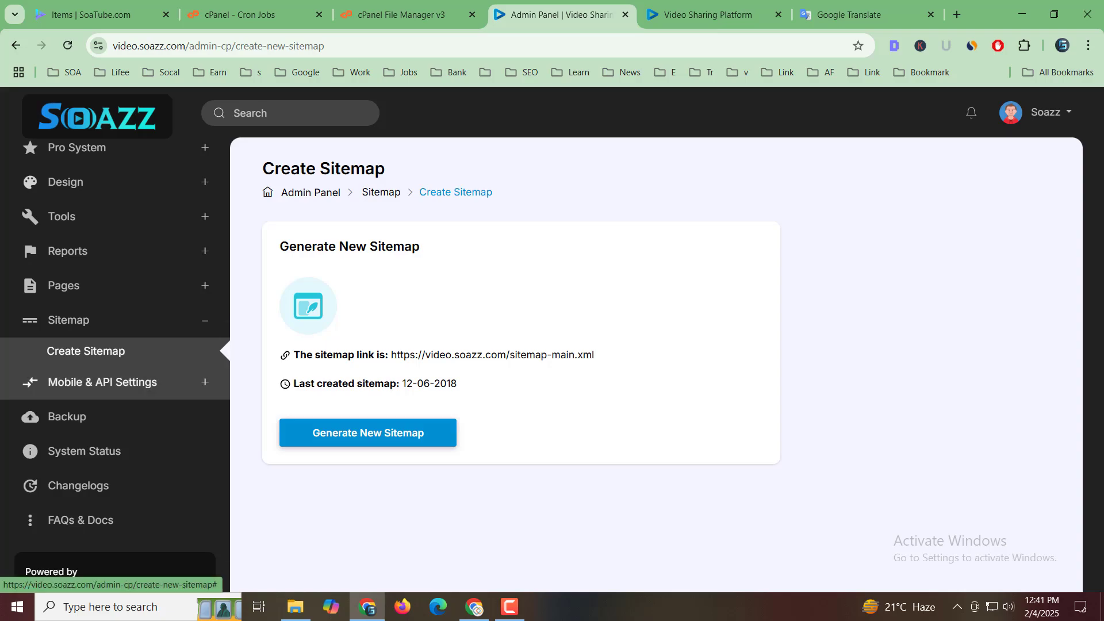
pyautogui.click(103, 382)
pyautogui.click(111, 386)
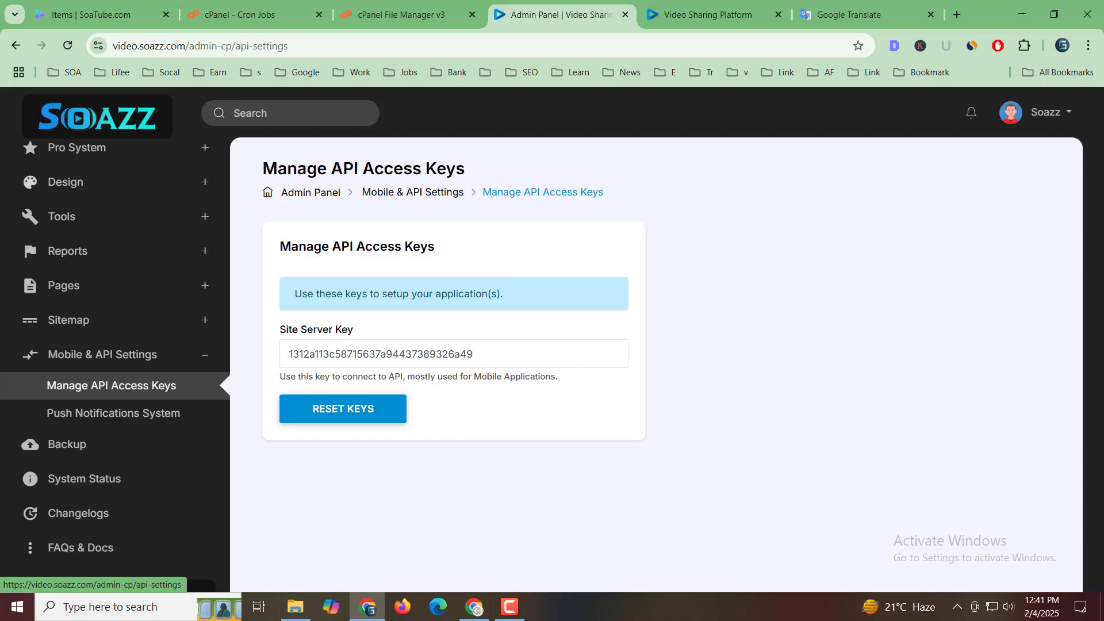
pyautogui.doubleClick(334, 354)
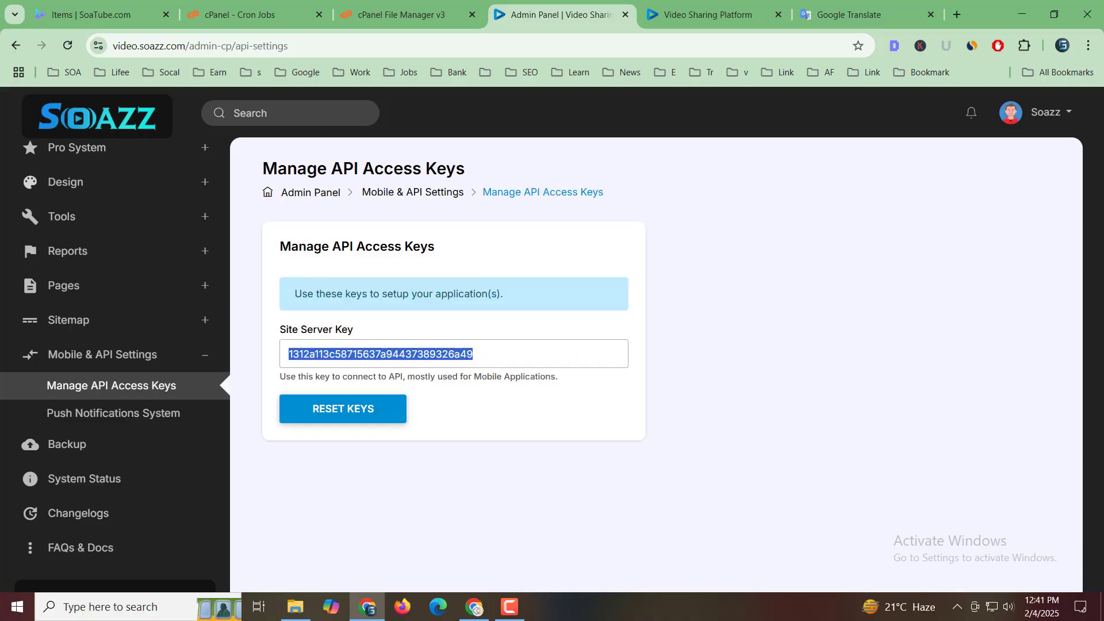
pyautogui.click(114, 413)
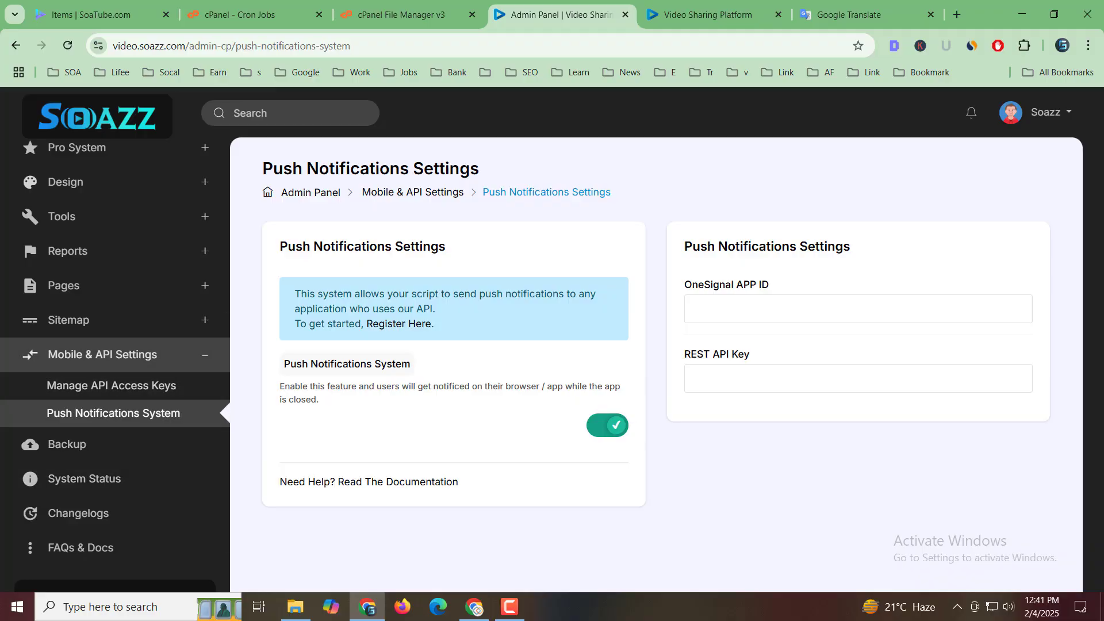
# Review the Backup page and the System Status page, which flags SMTP as unconfigured
pyautogui.click(102, 354)
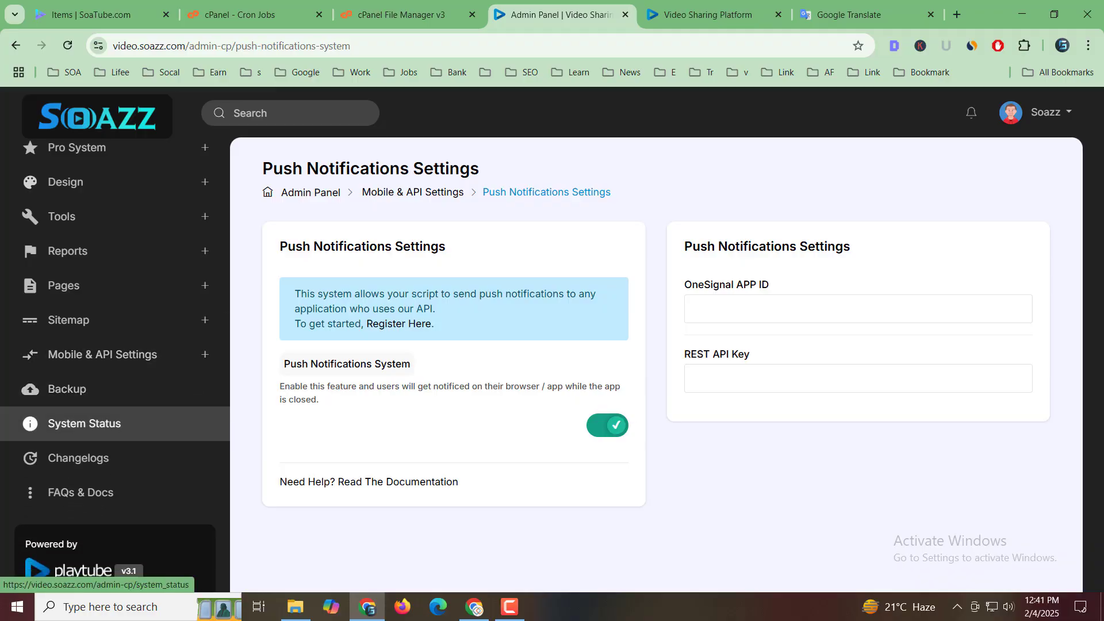
pyautogui.click(68, 388)
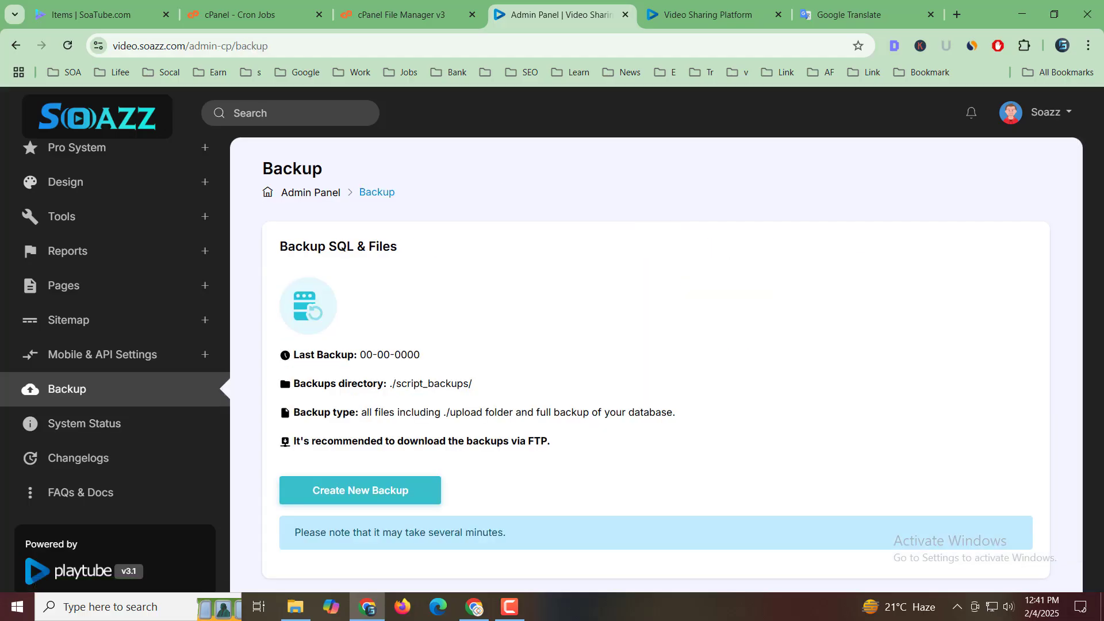
pyautogui.scroll(-2, 655, 362)
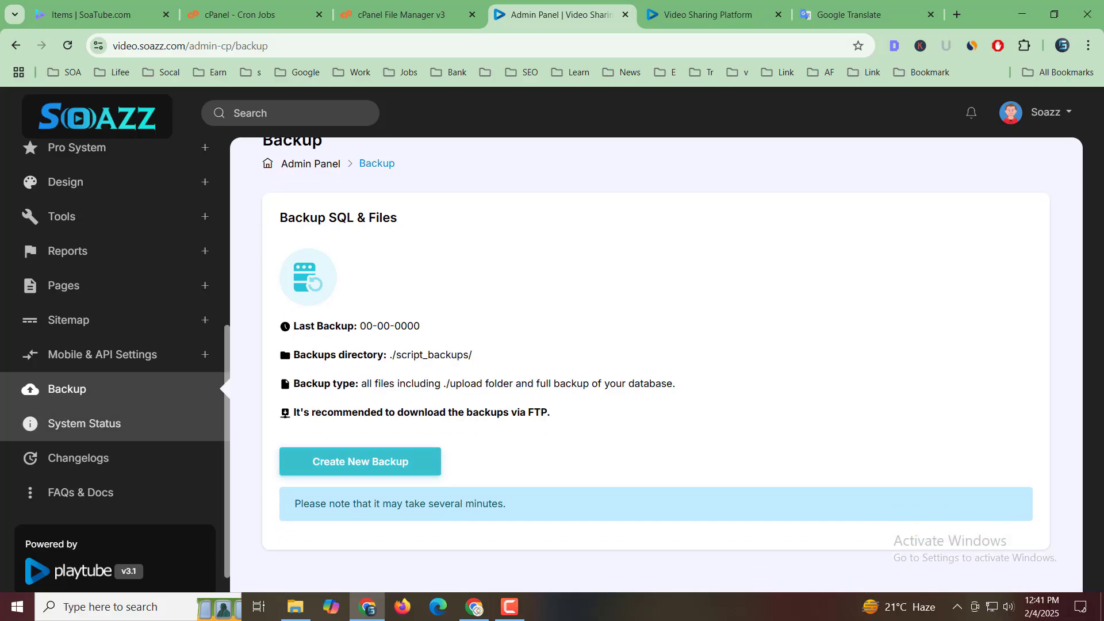
pyautogui.click(84, 423)
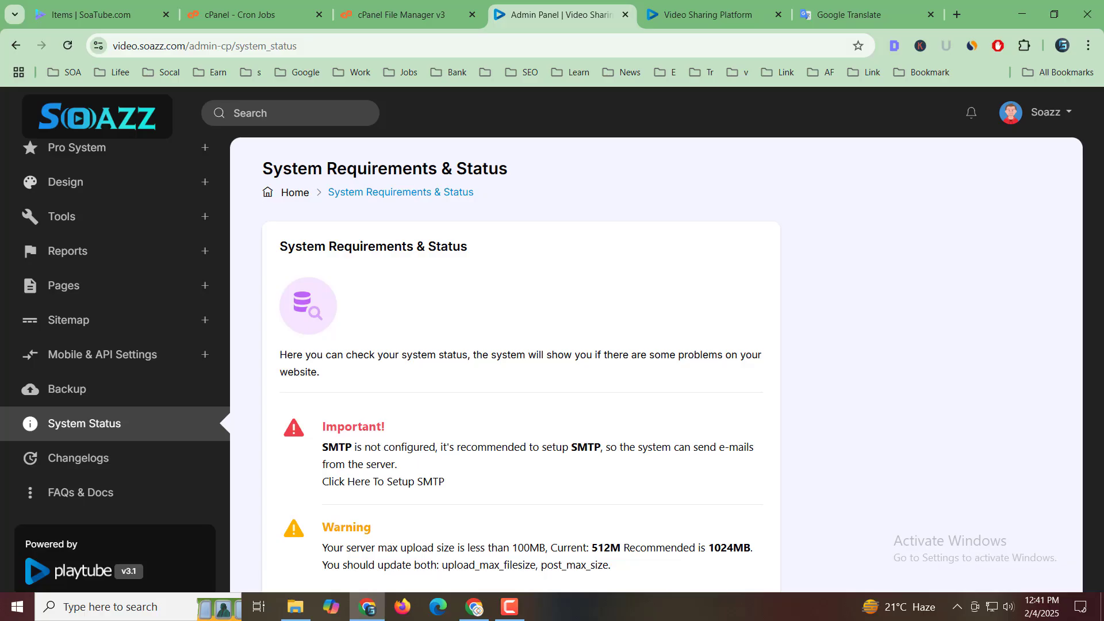
pyautogui.scroll(-1, 671, 364)
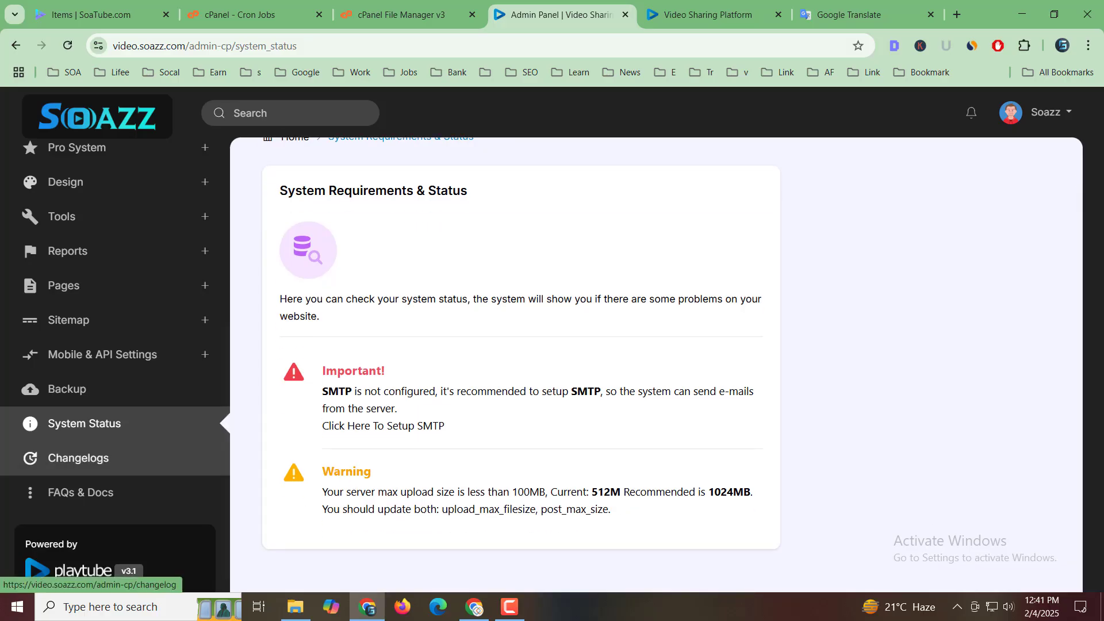
# Read the Changelogs page's v3.1 (23/03/2024) additions and fixes
pyautogui.click(78, 458)
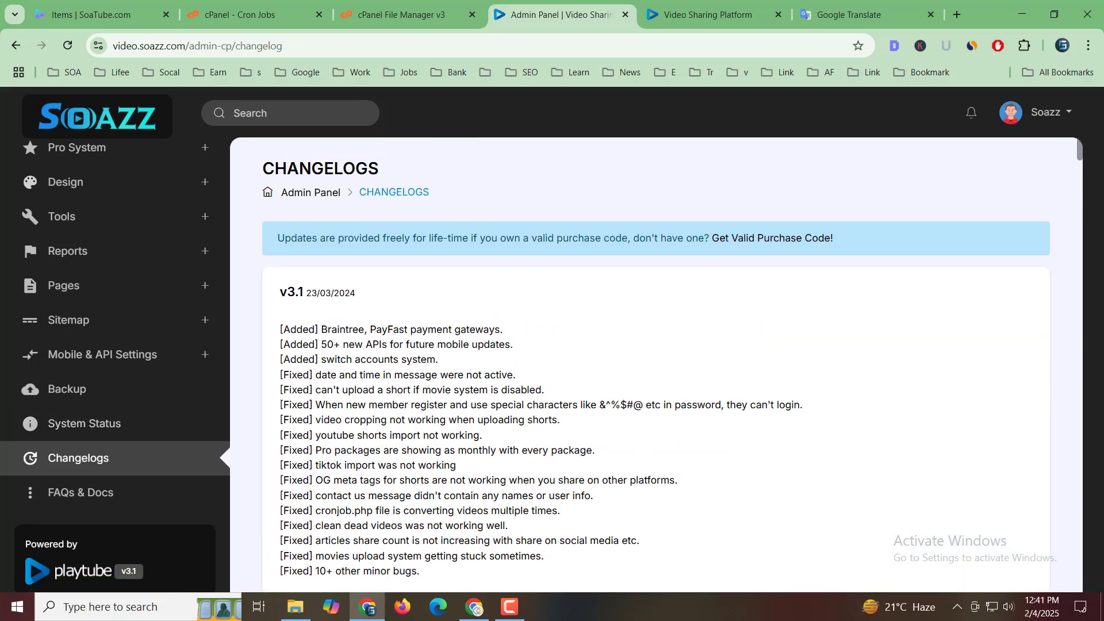
pyautogui.moveTo(280, 292); pyautogui.dragTo(440, 556)
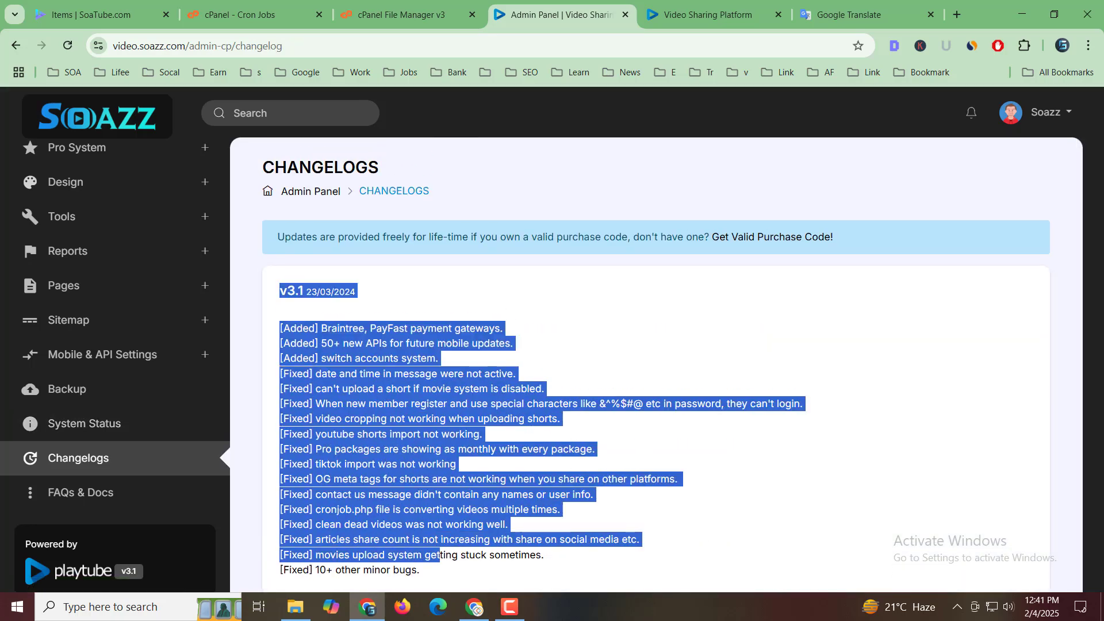
pyautogui.scroll(-2, 440, 414)
pyautogui.click(440, 414)
pyautogui.scroll(2, 440, 414)
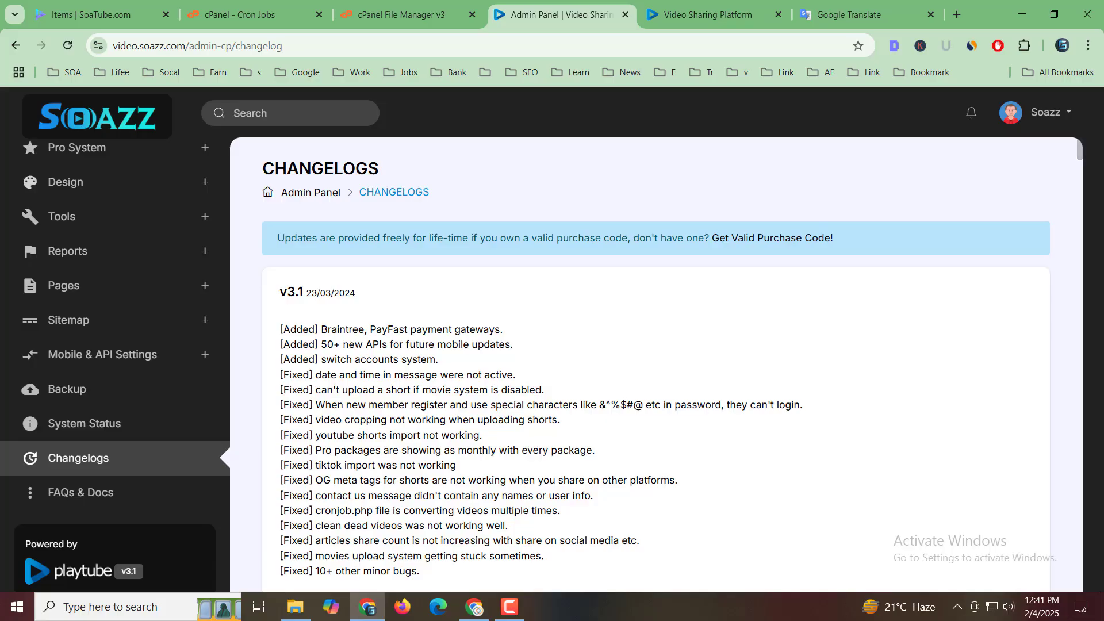
pyautogui.scroll(-1, 115, 368)
pyautogui.scroll(6, 115, 368)
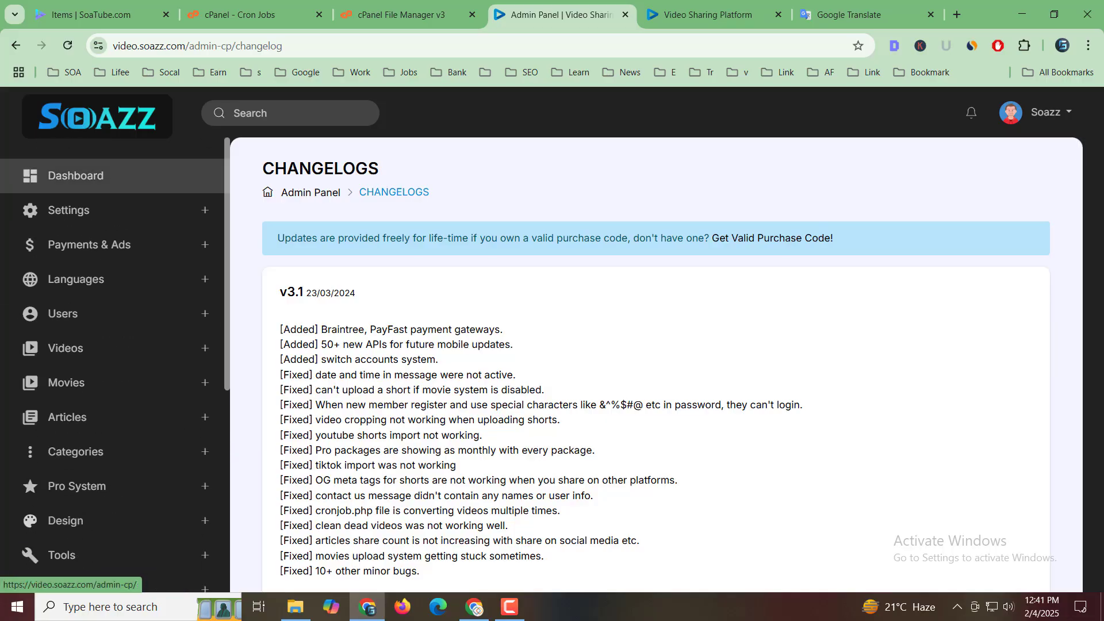
# Leave the admin dashboard for the Video Sharing Platform home page showing new Shorts and Facebook videos
pyautogui.click(76, 175)
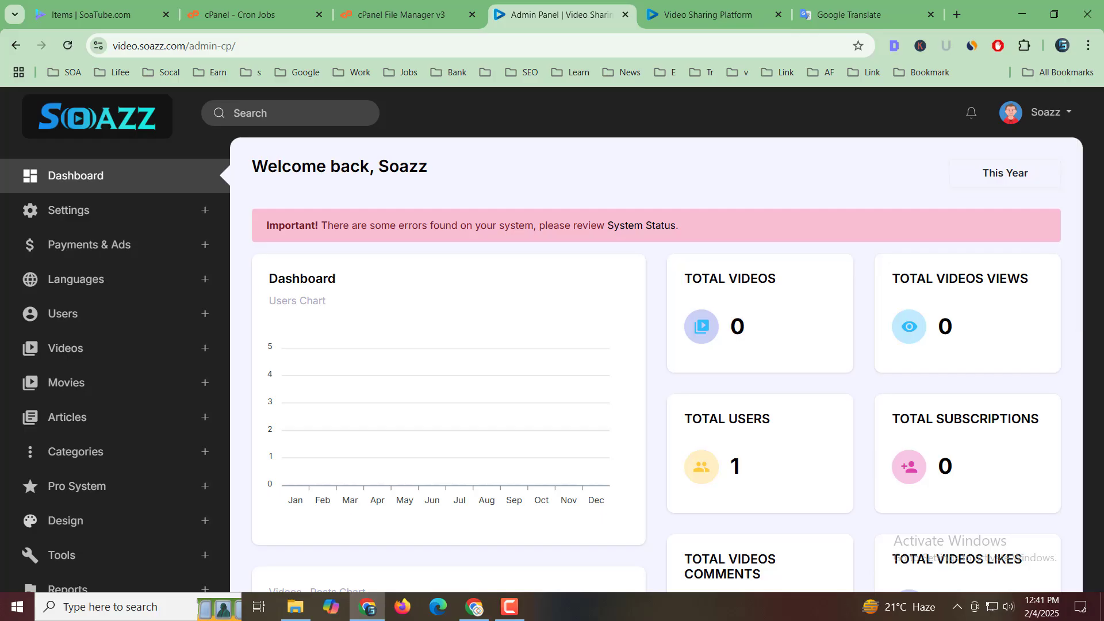
pyautogui.click(707, 14)
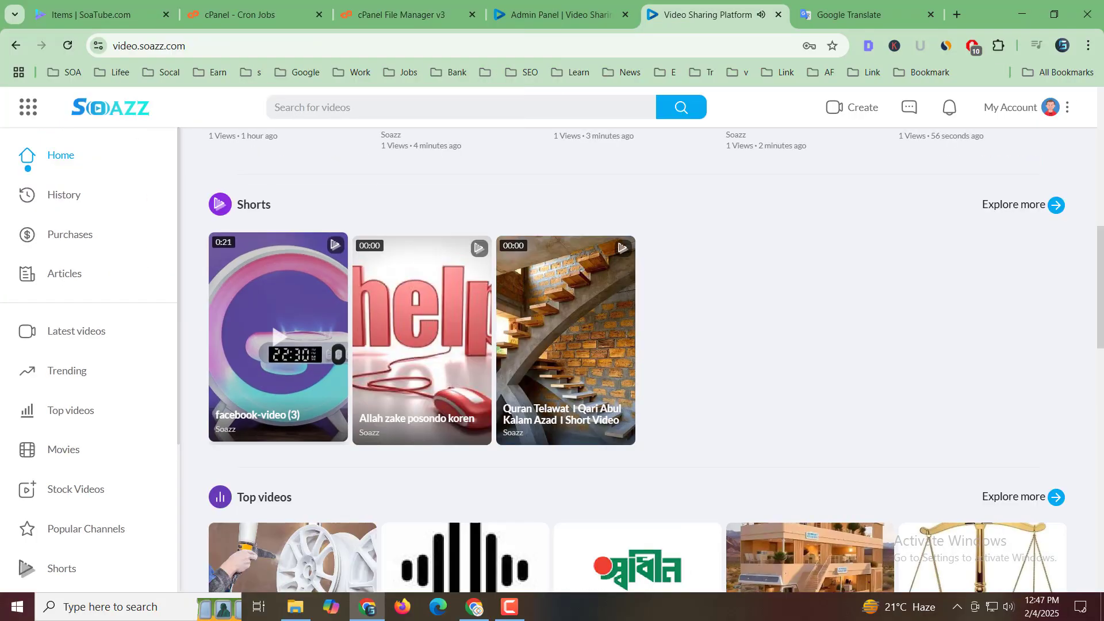
# Scroll through the home page, then open the Video Studio dashboard from the account menu
pyautogui.scroll(-20, 637, 356)
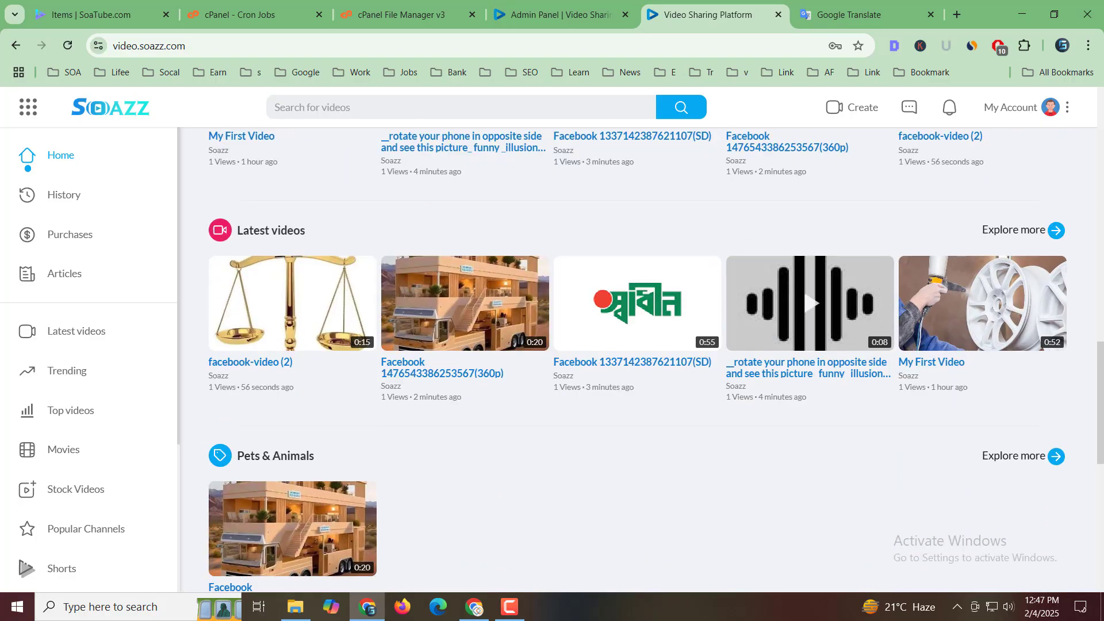
pyautogui.scroll(-2, 656, 360)
pyautogui.scroll(4, 656, 360)
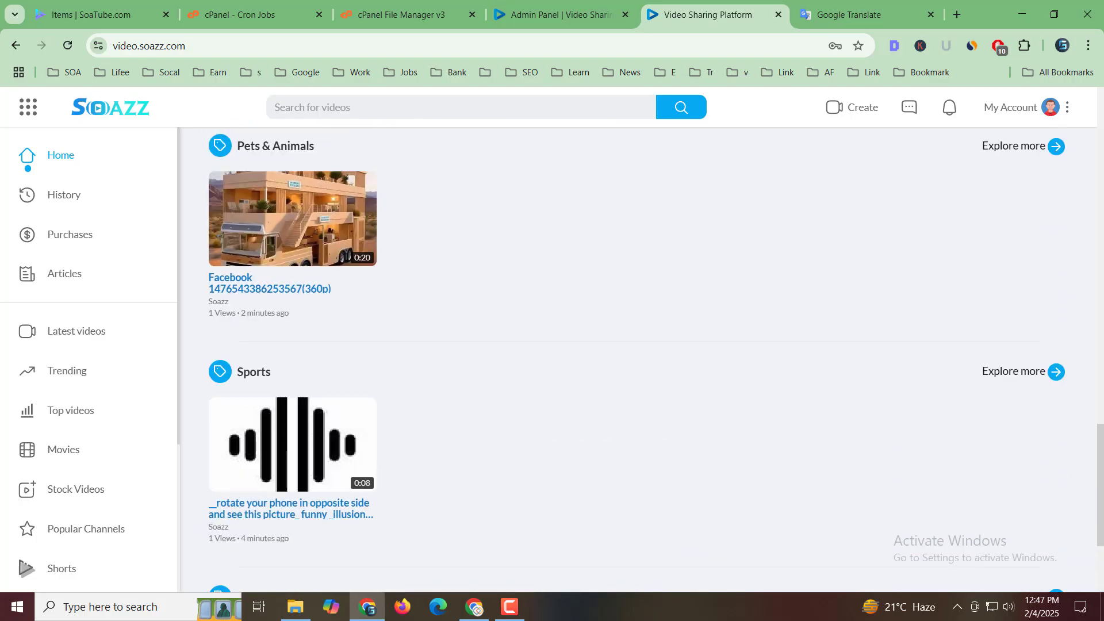
pyautogui.scroll(-4, 637, 351)
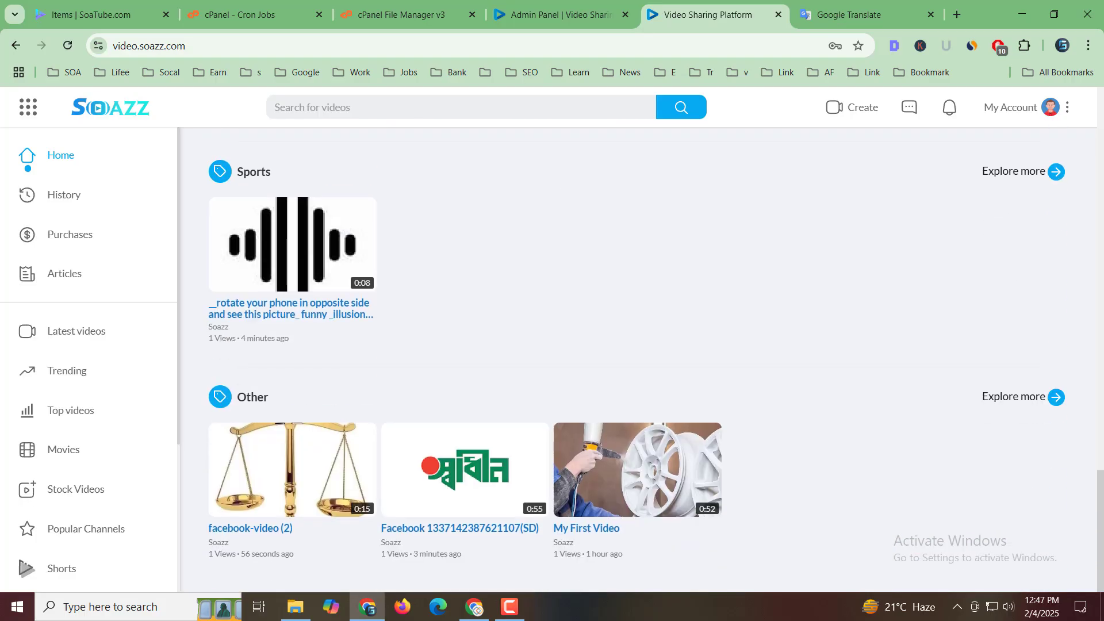
pyautogui.scroll(10, 637, 350)
pyautogui.scroll(10, 638, 350)
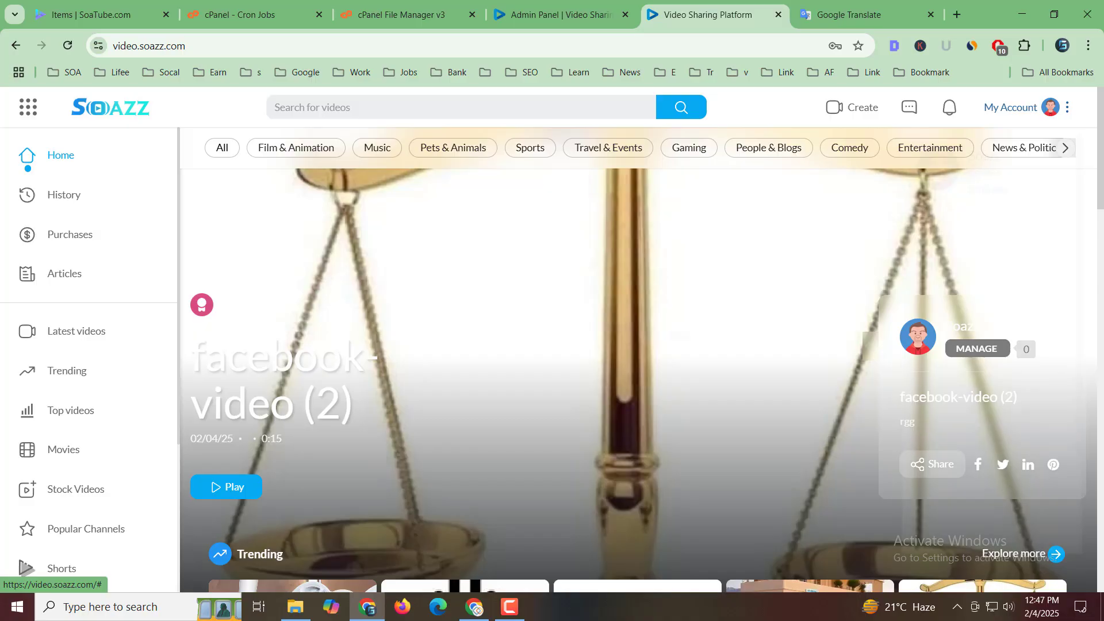
pyautogui.click(1050, 107)
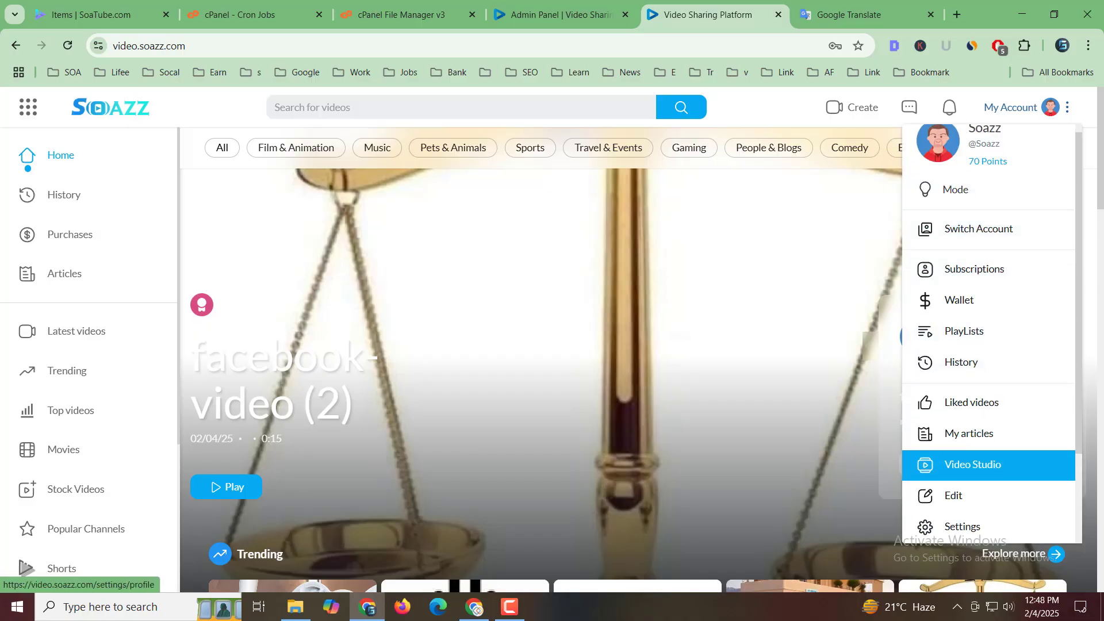
pyautogui.scroll(-2, 977, 482)
pyautogui.click(978, 354)
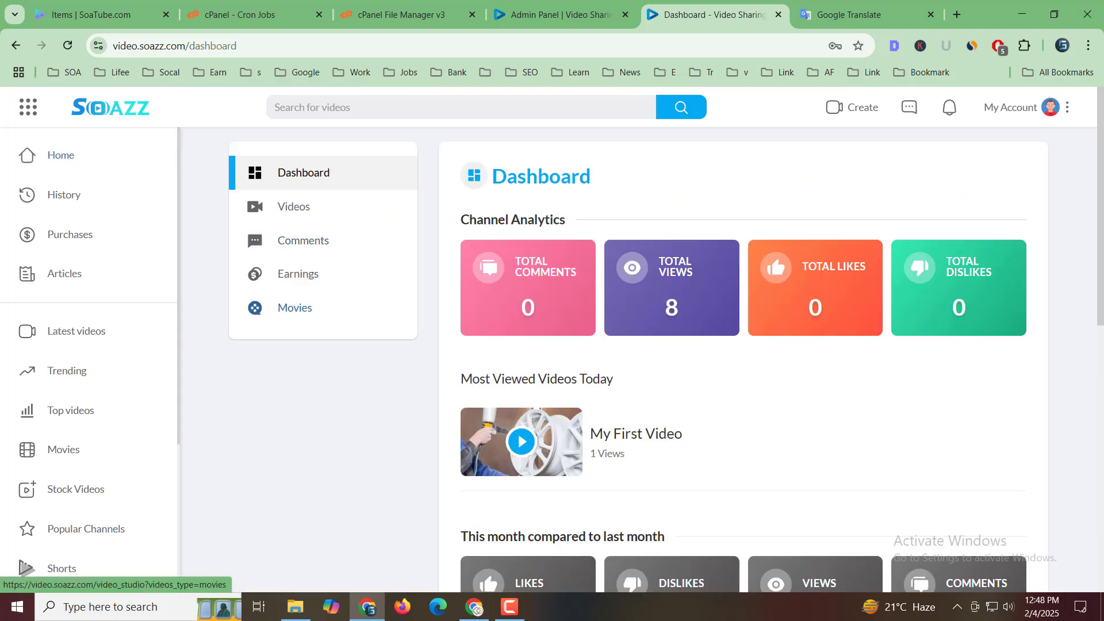
# Browse the studio's uploaded videos list, then check the Earnings overview with all totals at 0
pyautogui.click(294, 207)
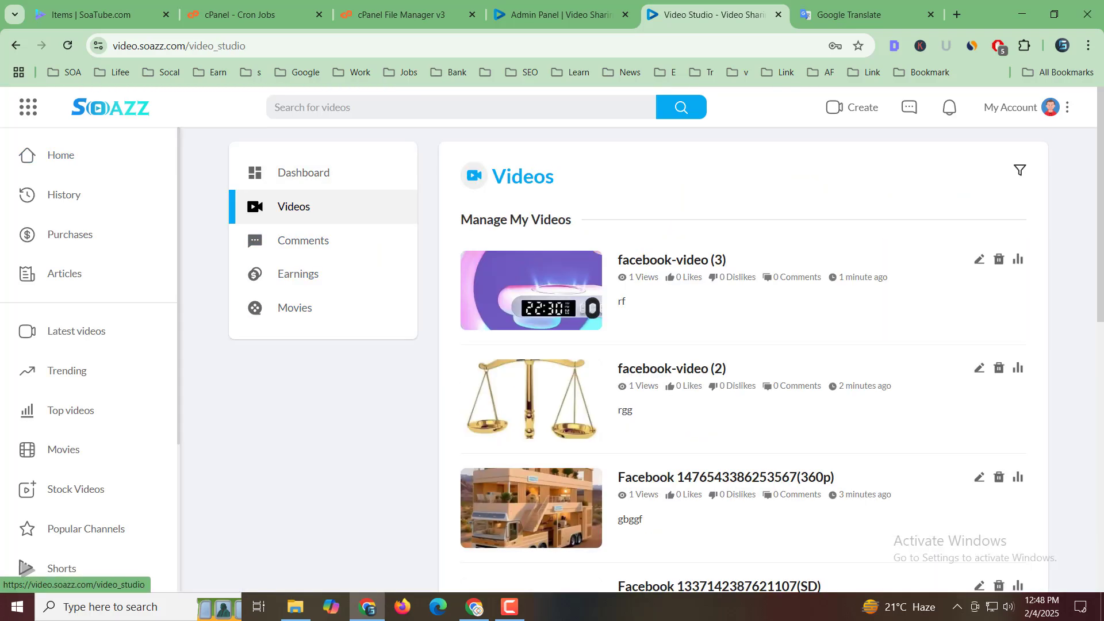
pyautogui.scroll(-7, 748, 362)
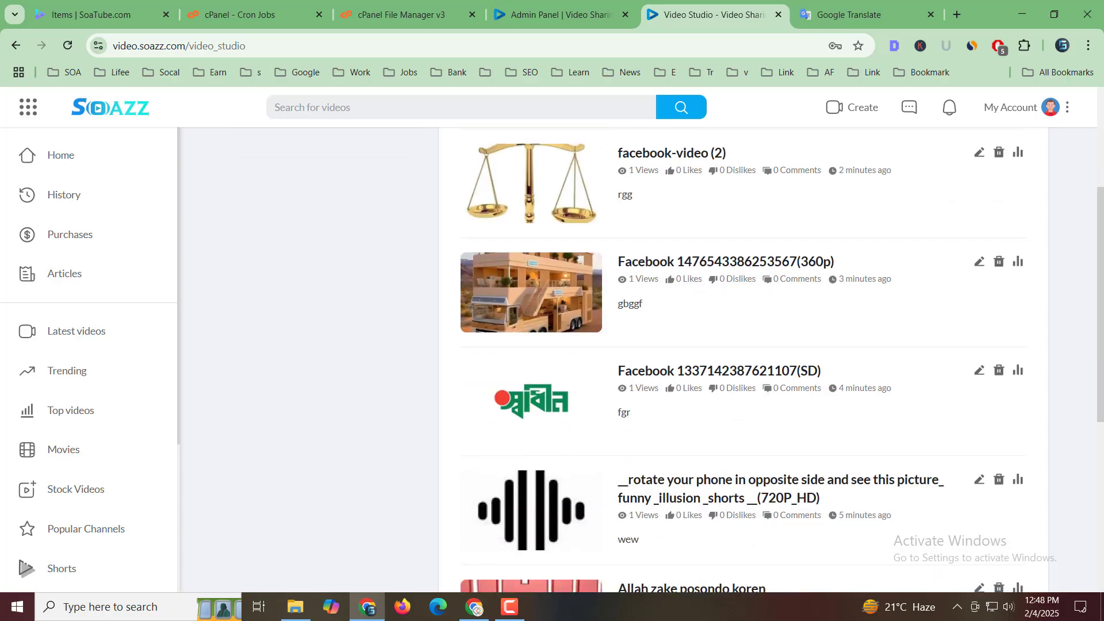
pyautogui.scroll(-3, 748, 362)
pyautogui.scroll(10, 747, 362)
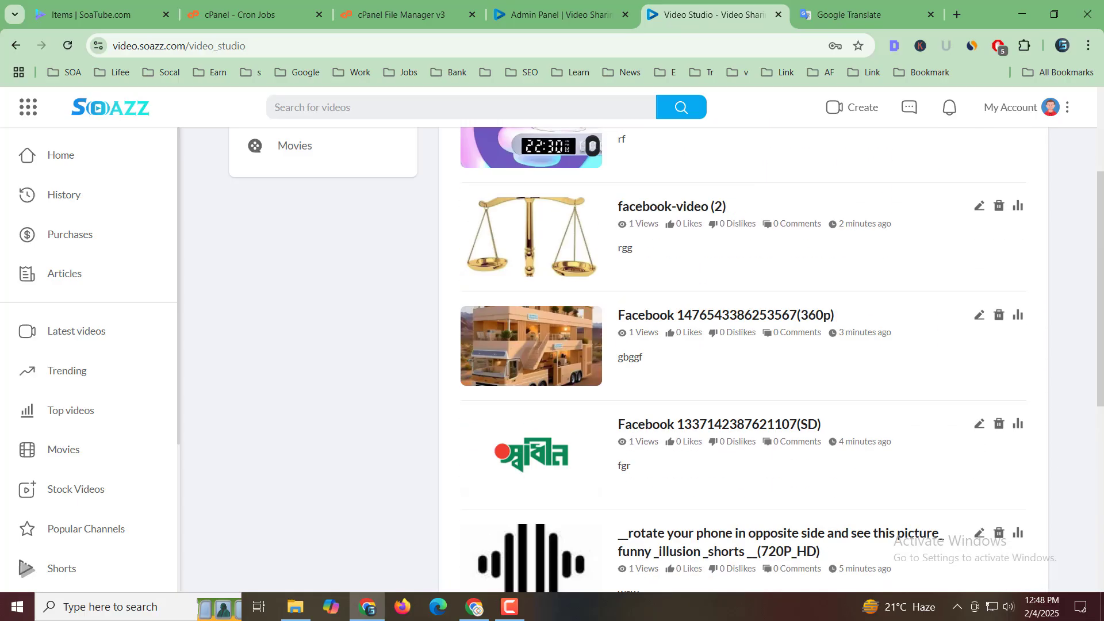
pyautogui.click(298, 274)
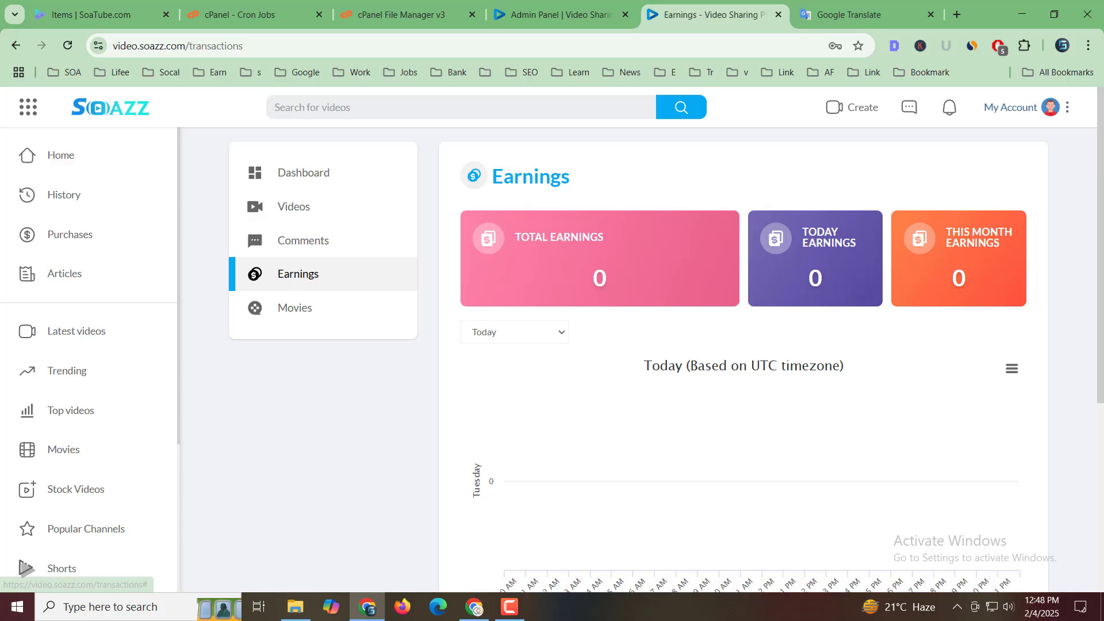
pyautogui.click(1011, 106)
# Open the account's General Settings and look at the Verification form
pyautogui.click(961, 418)
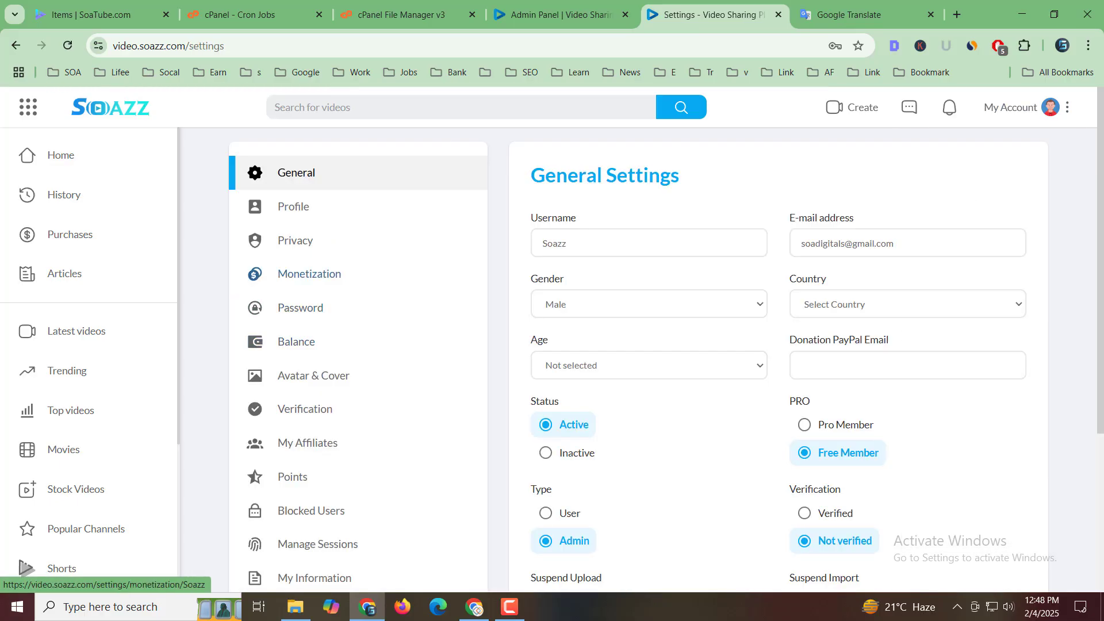
pyautogui.scroll(-1, 313, 374)
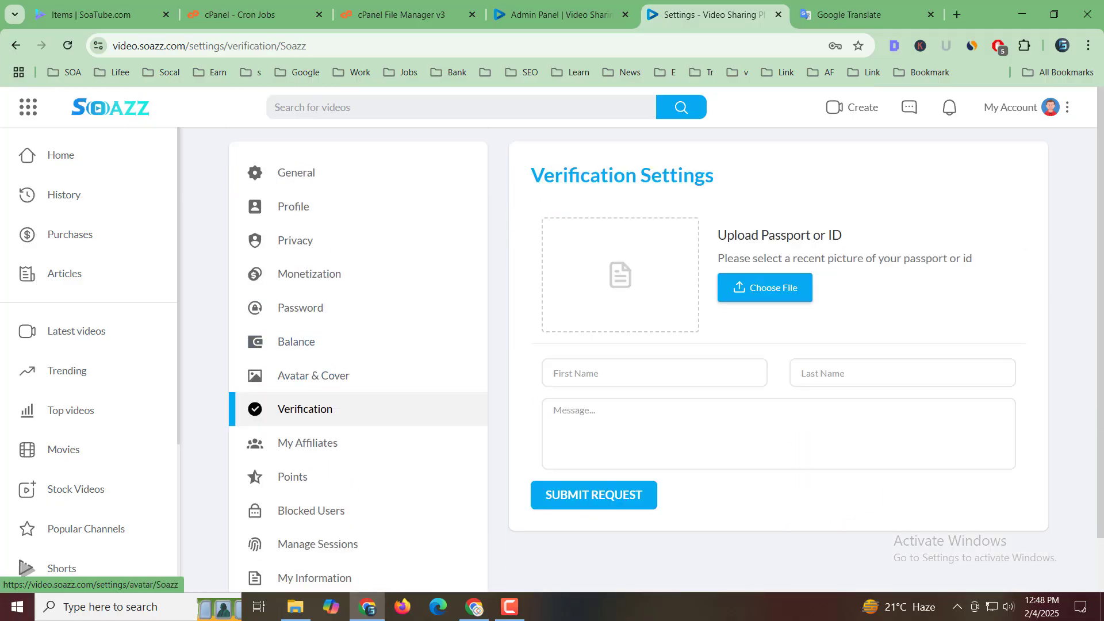
pyautogui.click(655, 373)
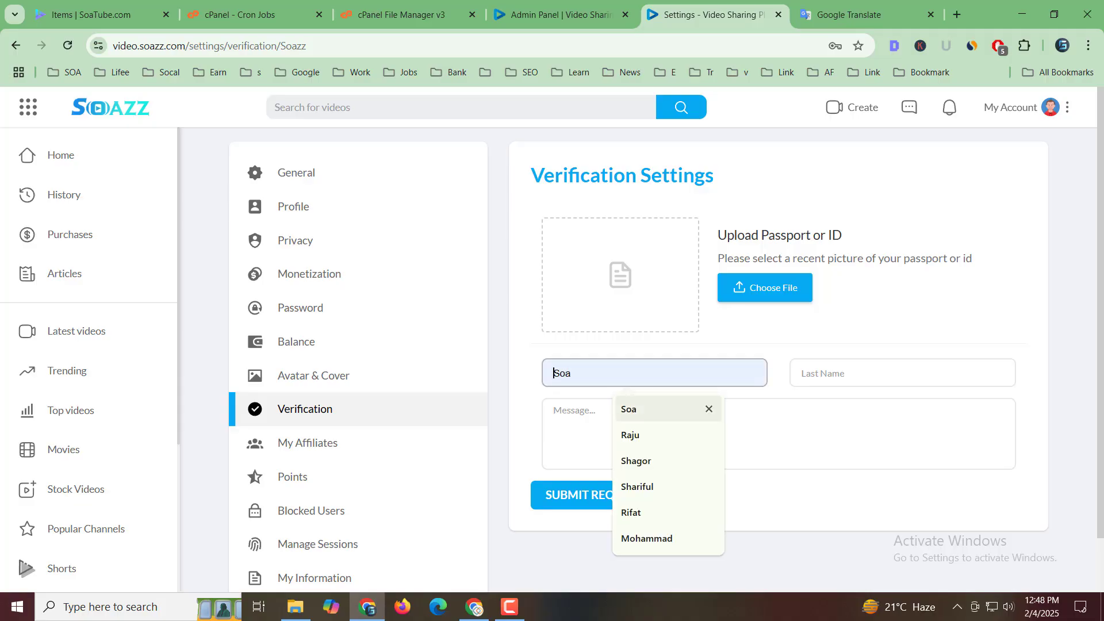
pyautogui.click(851, 322)
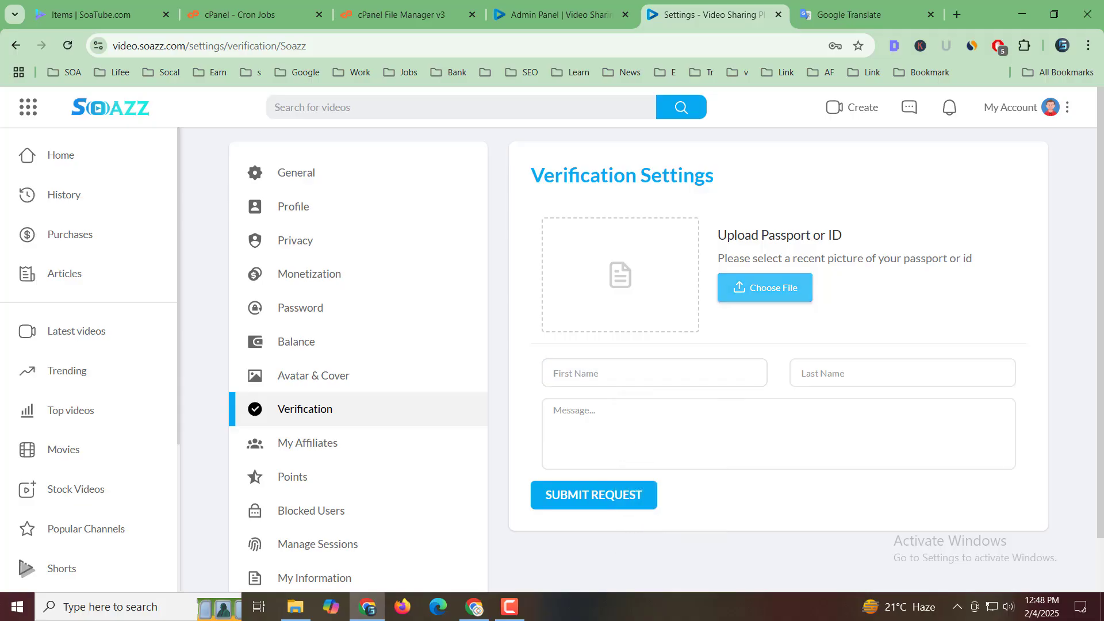
pyautogui.scroll(-2, 308, 383)
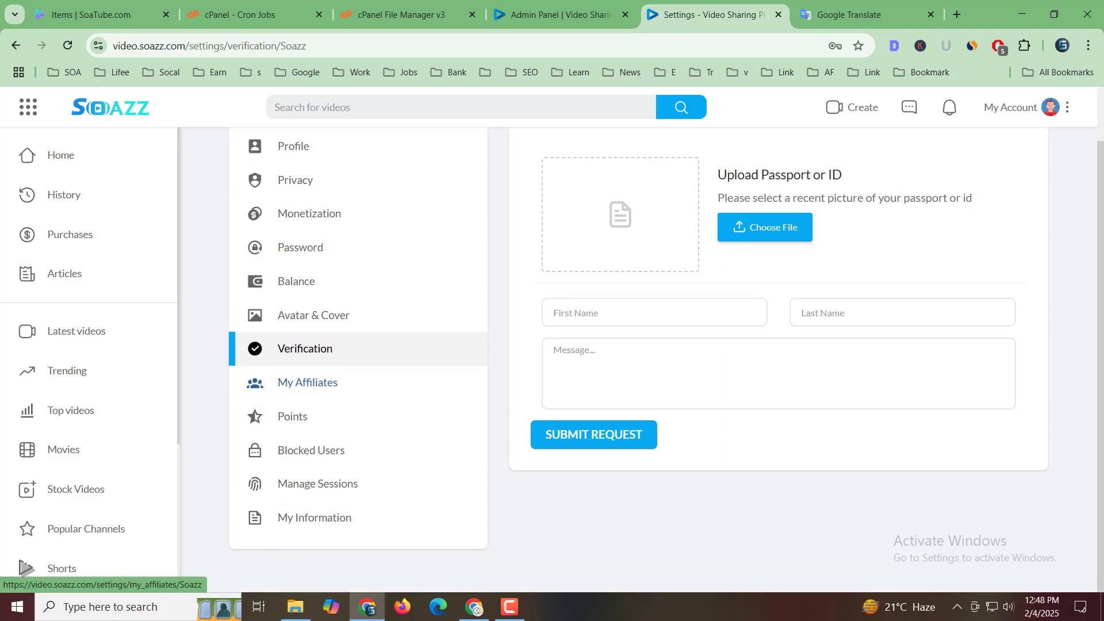
# View the My Affiliates, Points, Blocked Users and Manage Sessions pages, showing one active Windows session
pyautogui.click(308, 382)
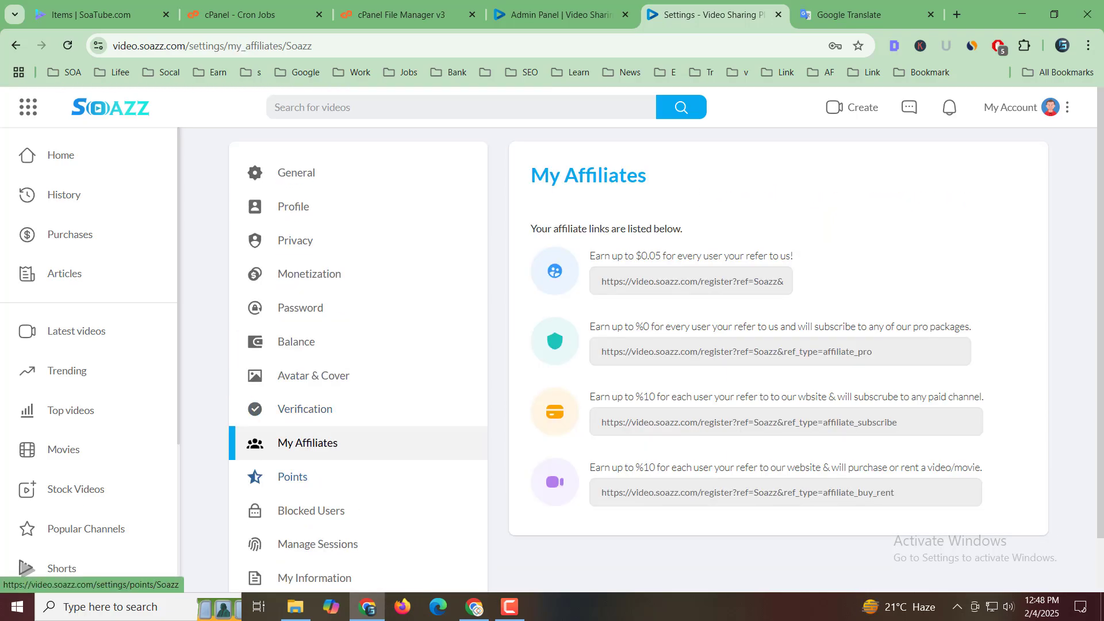
pyautogui.click(292, 477)
pyautogui.scroll(-2, 293, 477)
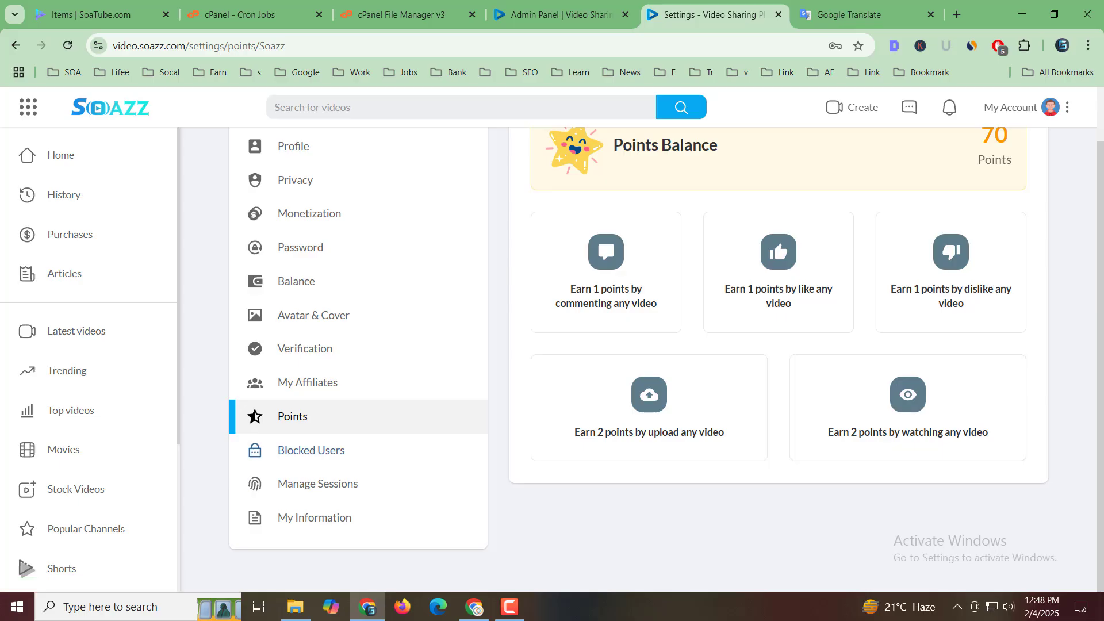
pyautogui.click(311, 450)
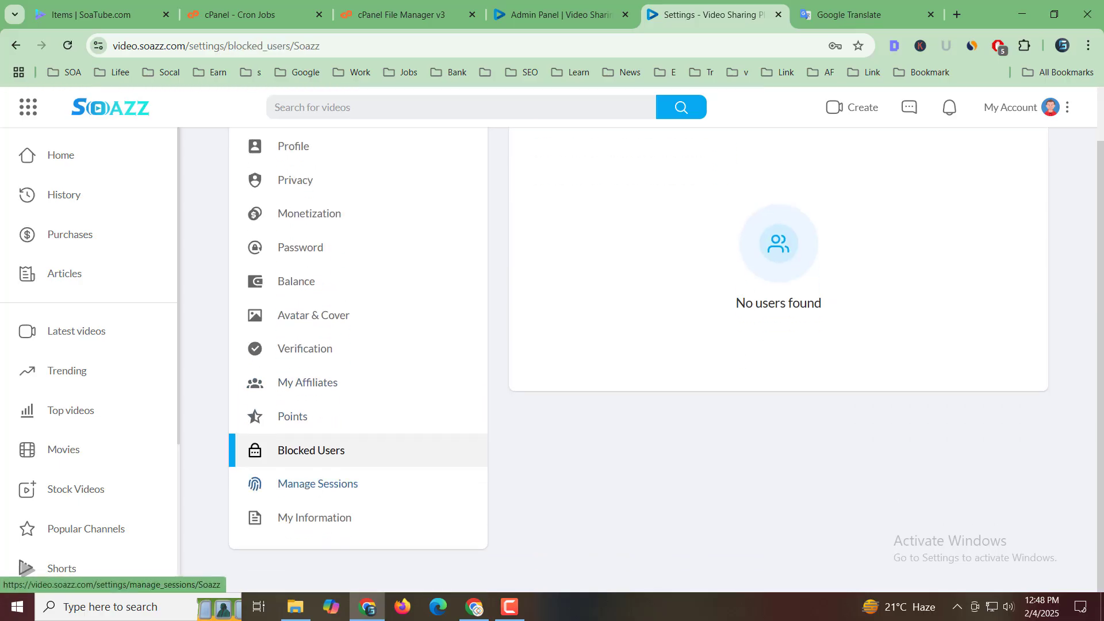
pyautogui.click(318, 483)
# Check the My Information download options, then return to the homepage via the logo
pyautogui.scroll(-2, 778, 345)
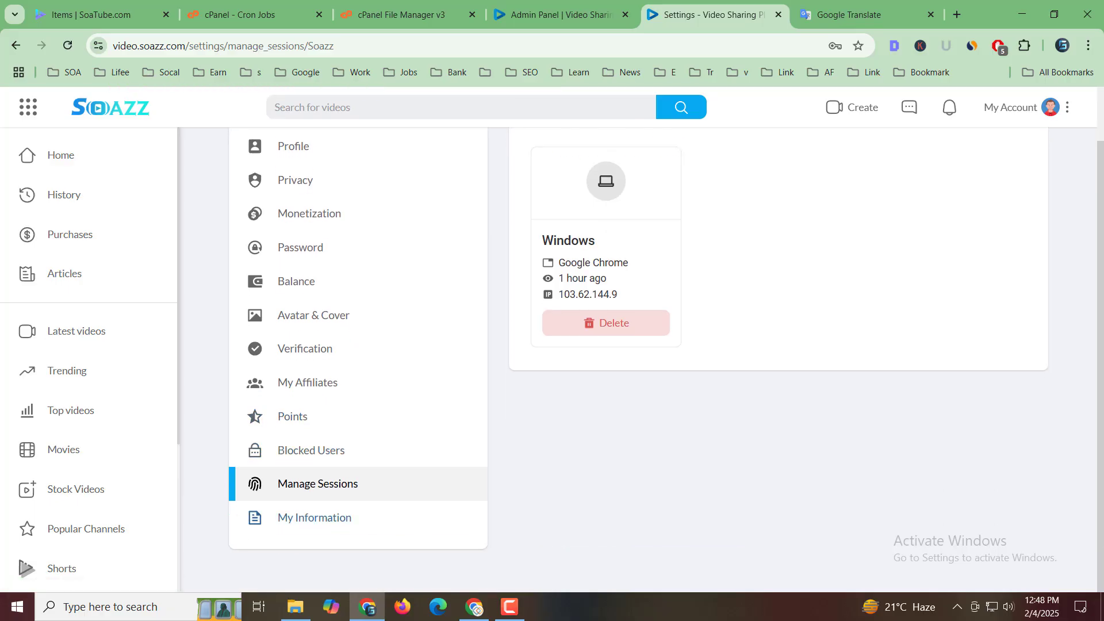
pyautogui.click(314, 518)
pyautogui.scroll(-2, 779, 391)
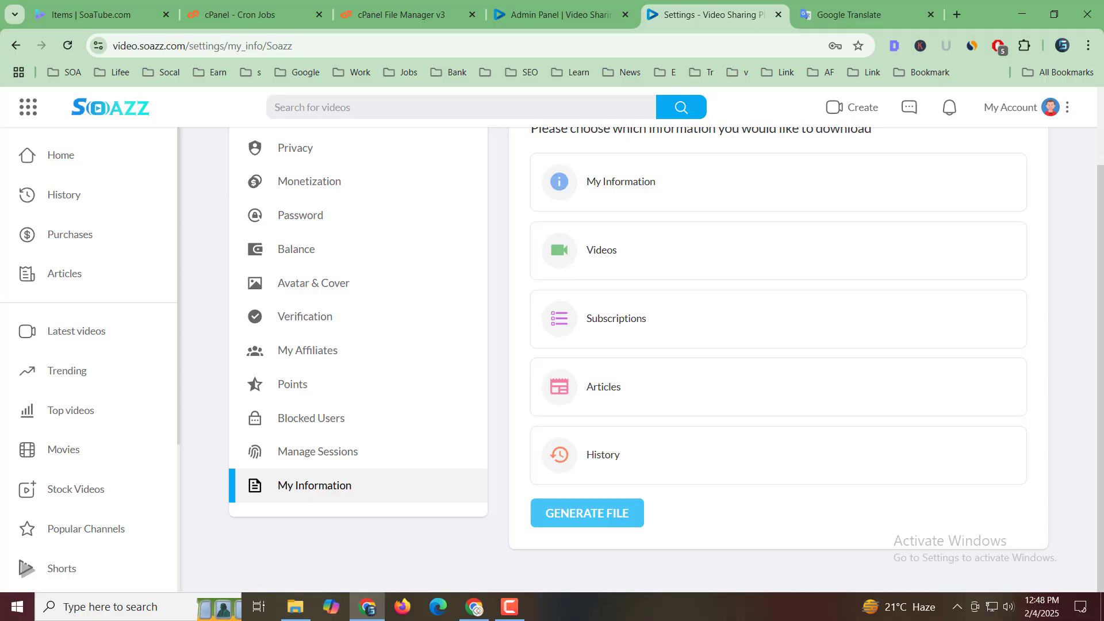
pyautogui.scroll(2, 587, 513)
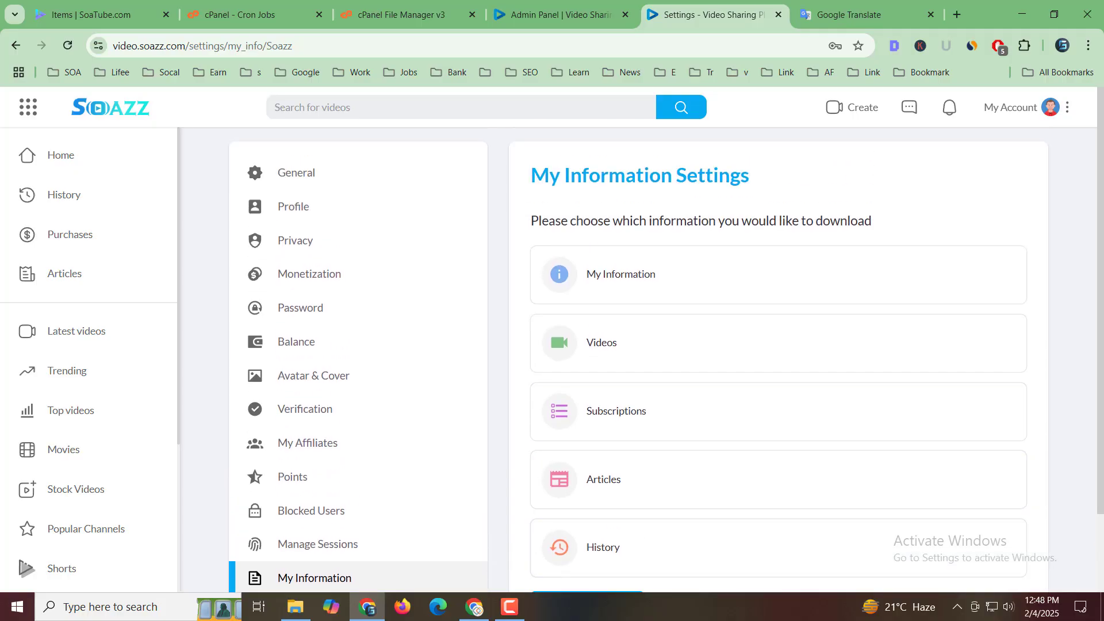
pyautogui.click(110, 108)
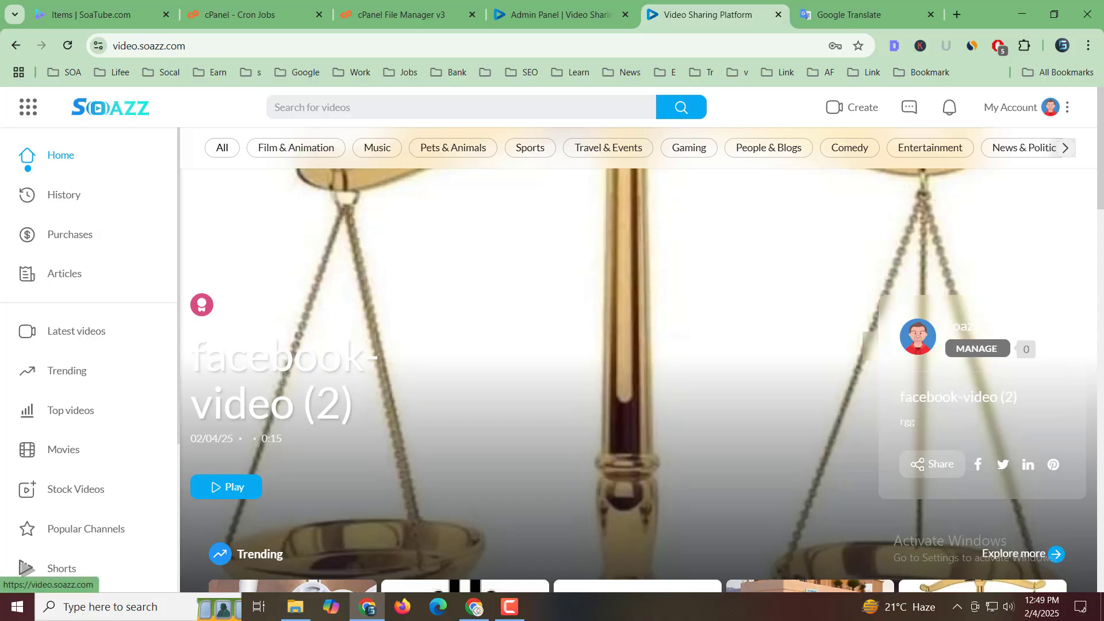
pyautogui.click(27, 107)
pyautogui.click(28, 108)
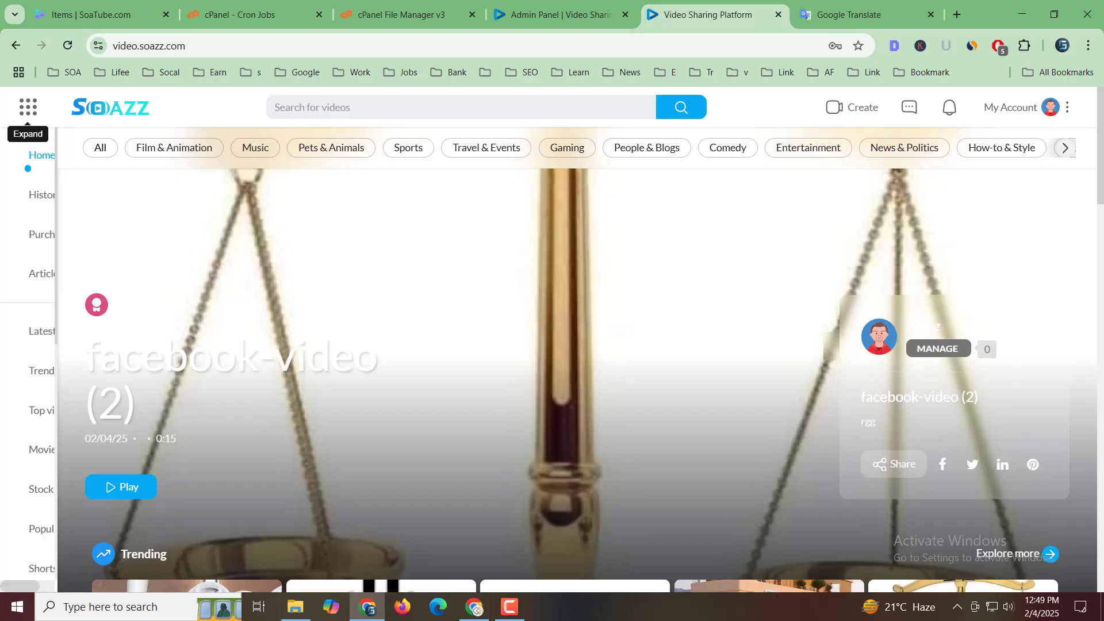